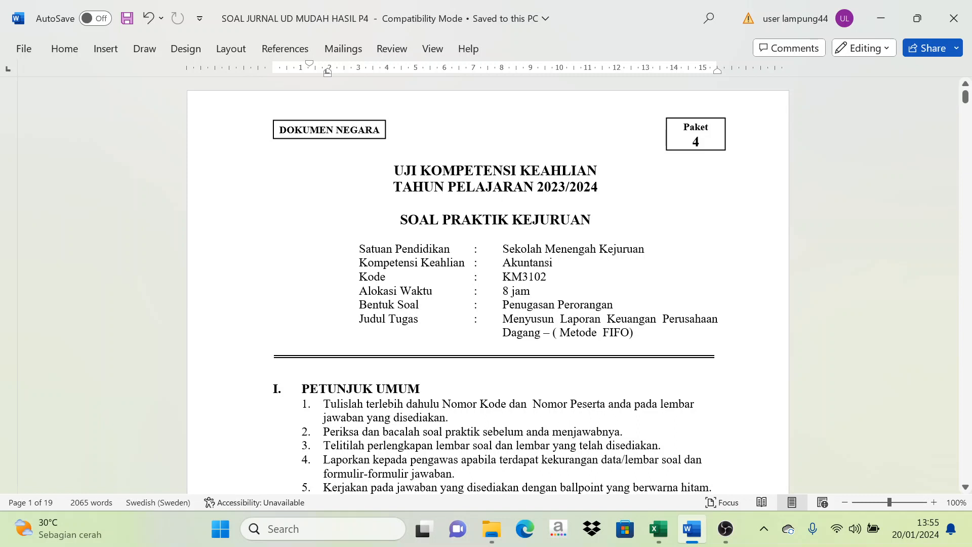
Step: Read the exam's cover page, general instructions, equipment list and the SOAL/TUGAS section listing the journals required
scroll(488, 285, down, 1)
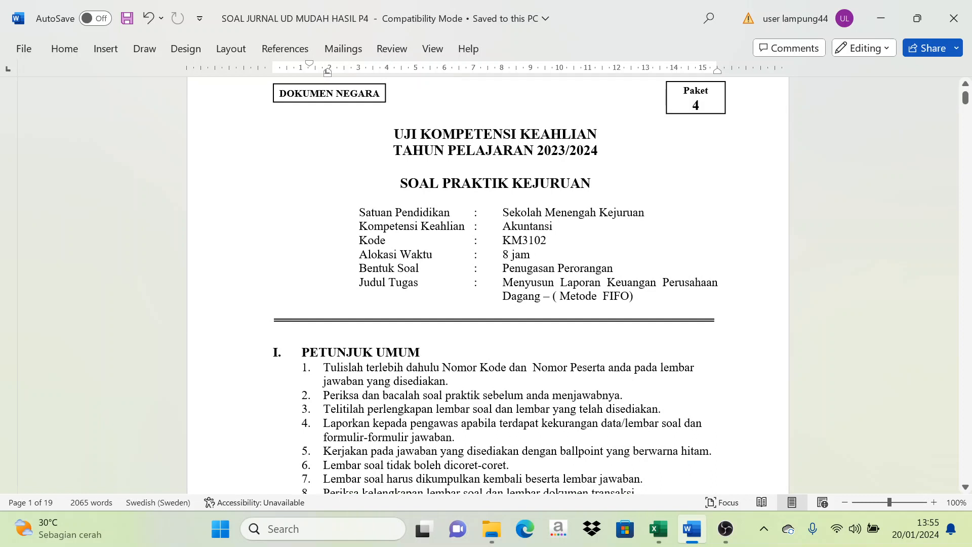
scroll(488, 284, up, 1)
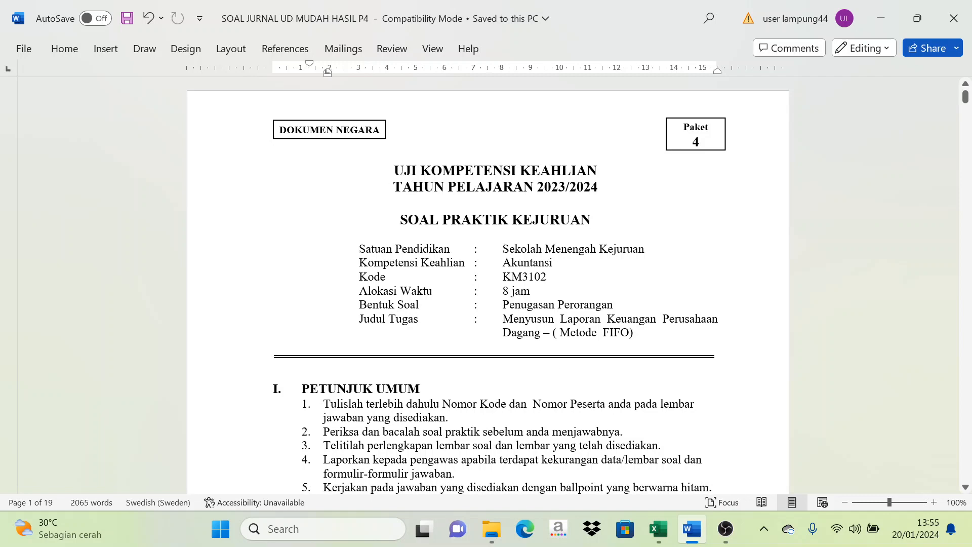
scroll(487, 284, down, 10)
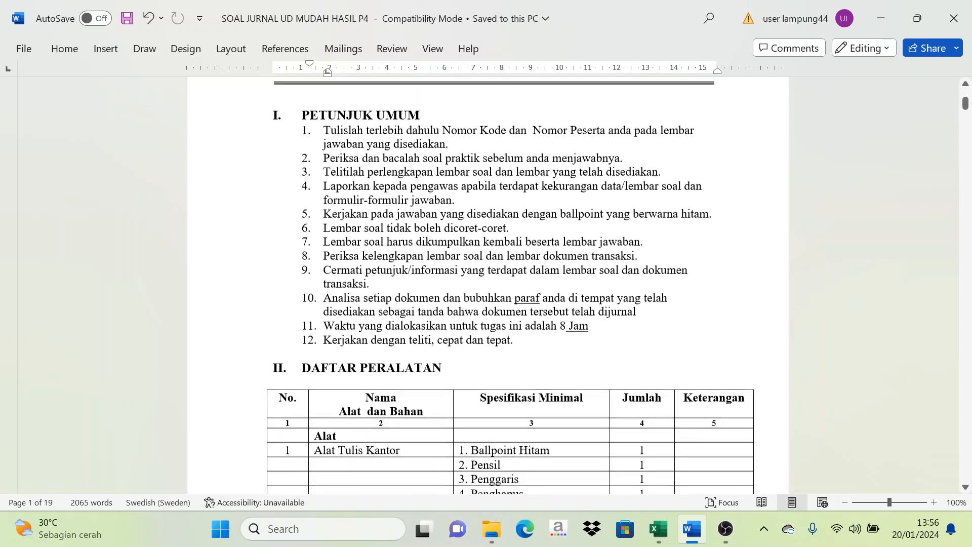
scroll(487, 283, down, 10)
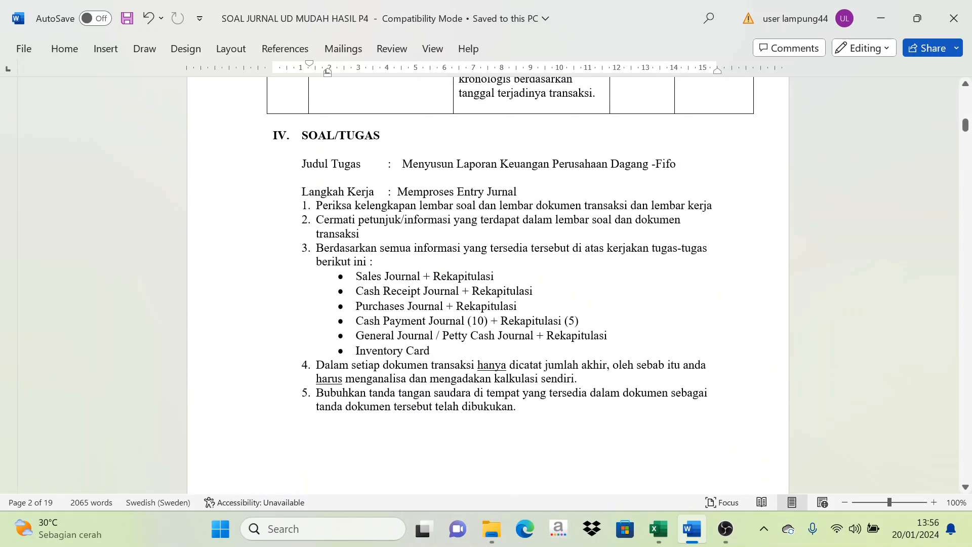
scroll(488, 284, down, 3)
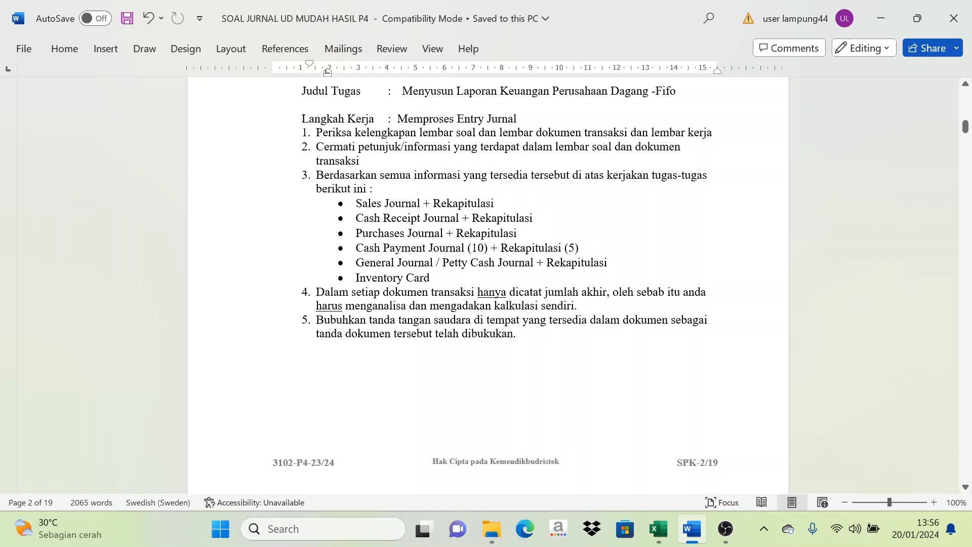
Step: Read the company identity and the accounting policies on purchases, cash payments, sales, cash receipts, inventory valuation and depreciation
scroll(405, 299, down, 10)
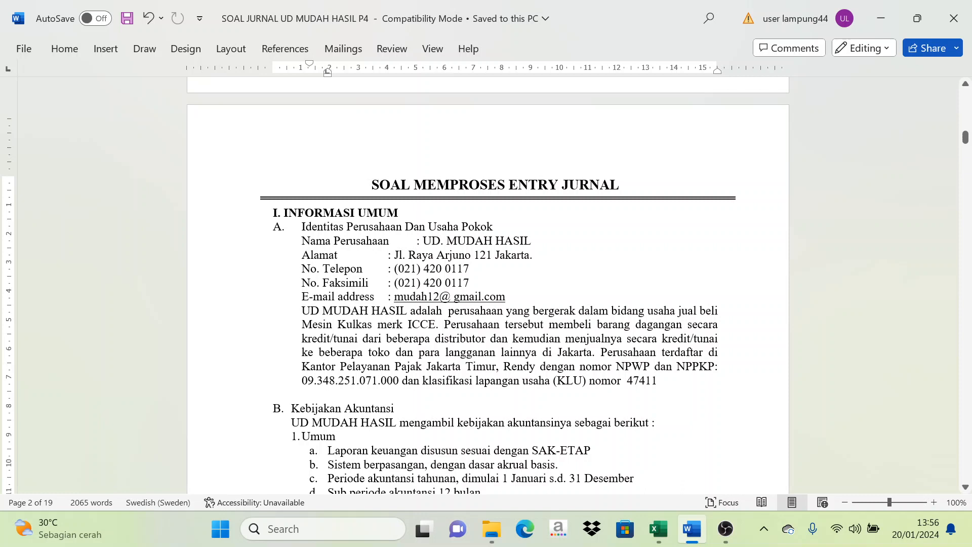
scroll(488, 283, down, 5)
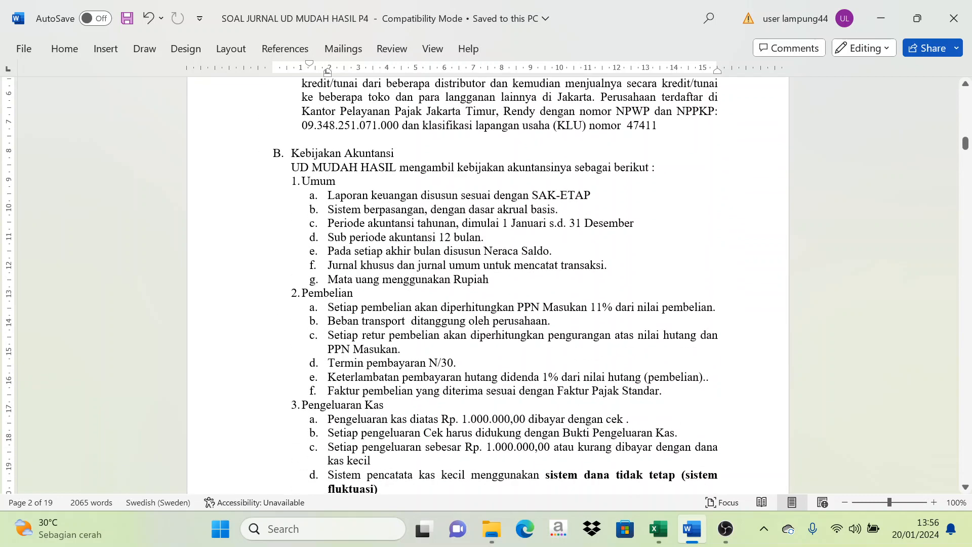
scroll(488, 284, down, 1)
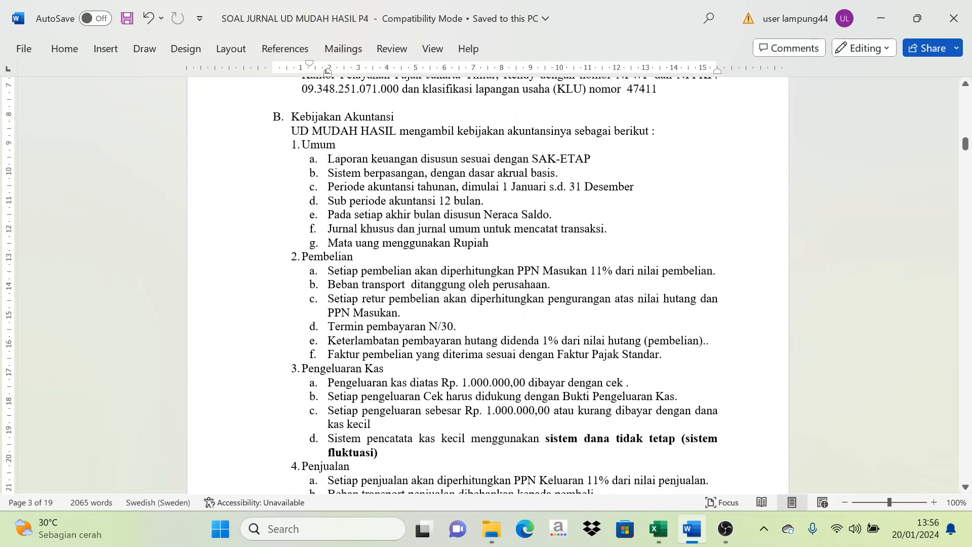
scroll(487, 283, up, 3)
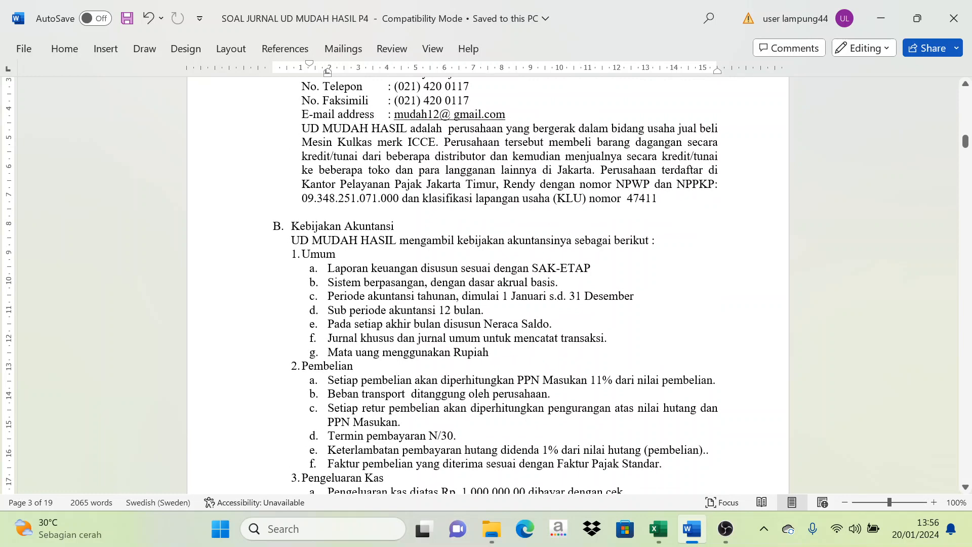
scroll(488, 284, down, 4)
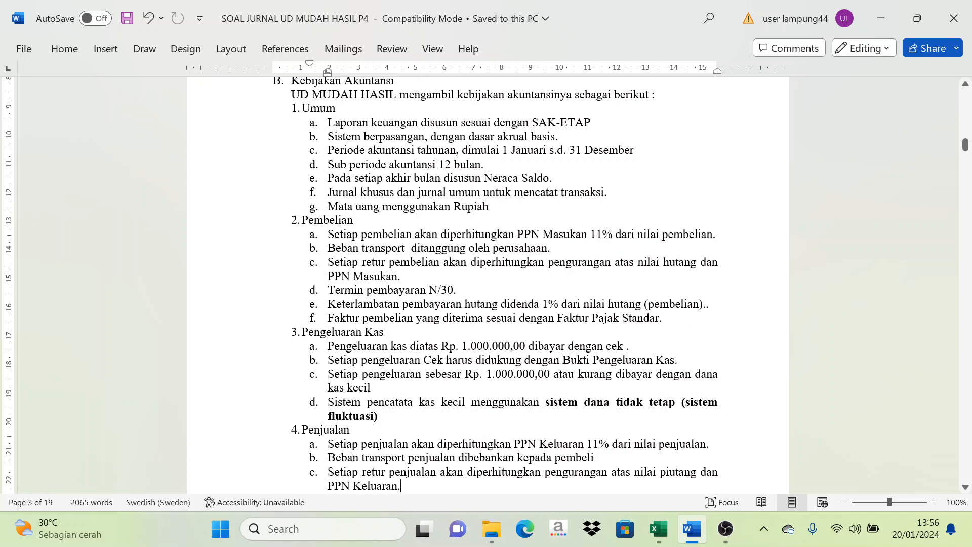
scroll(362, 285, down, 1)
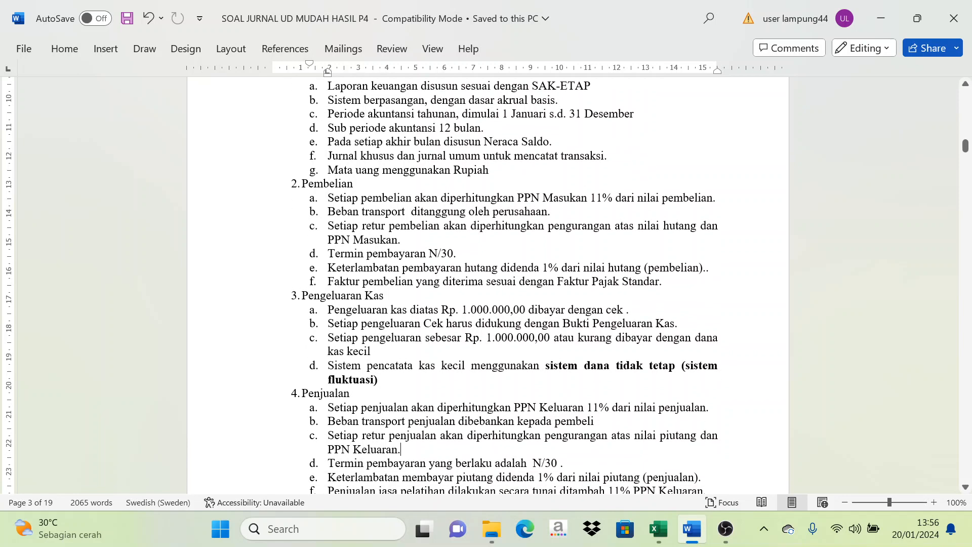
scroll(362, 286, down, 1)
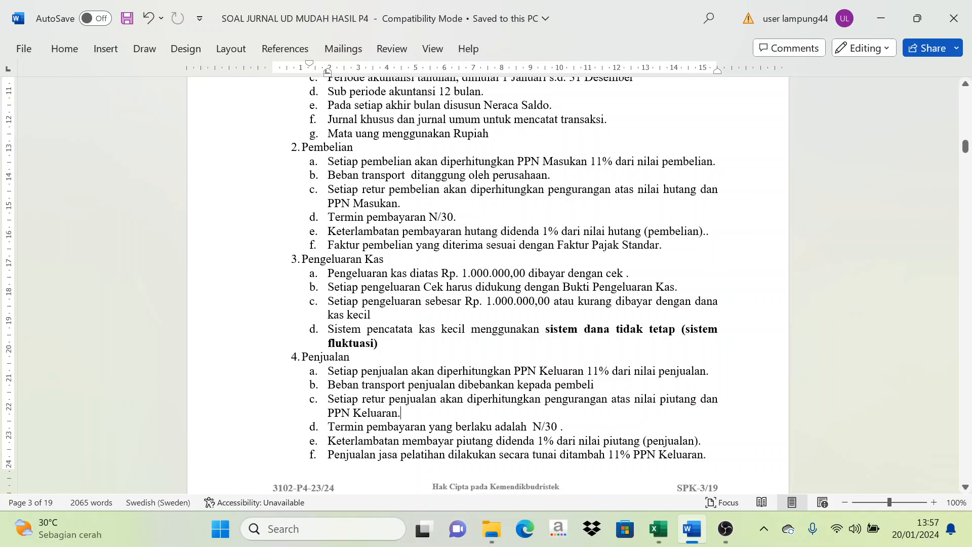
scroll(488, 284, down, 1)
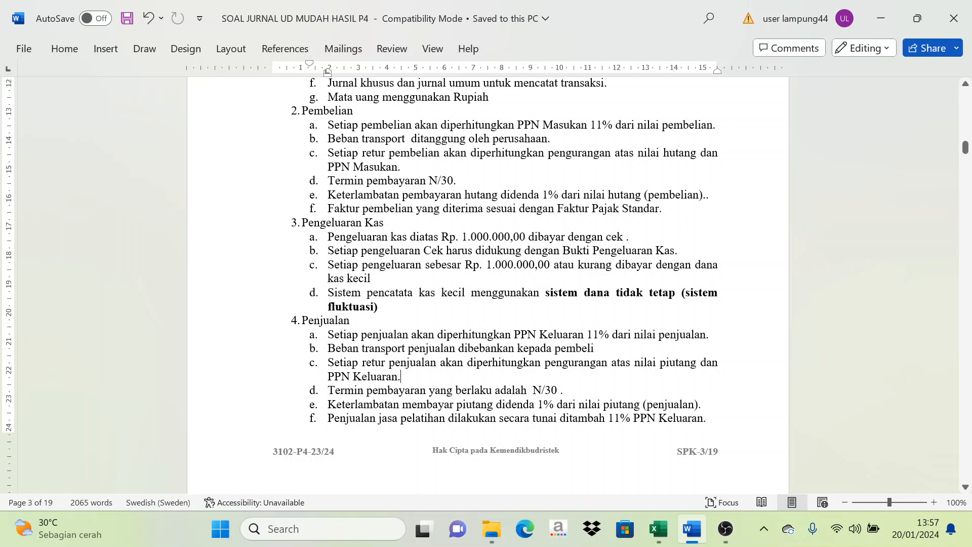
scroll(456, 351, down, 8)
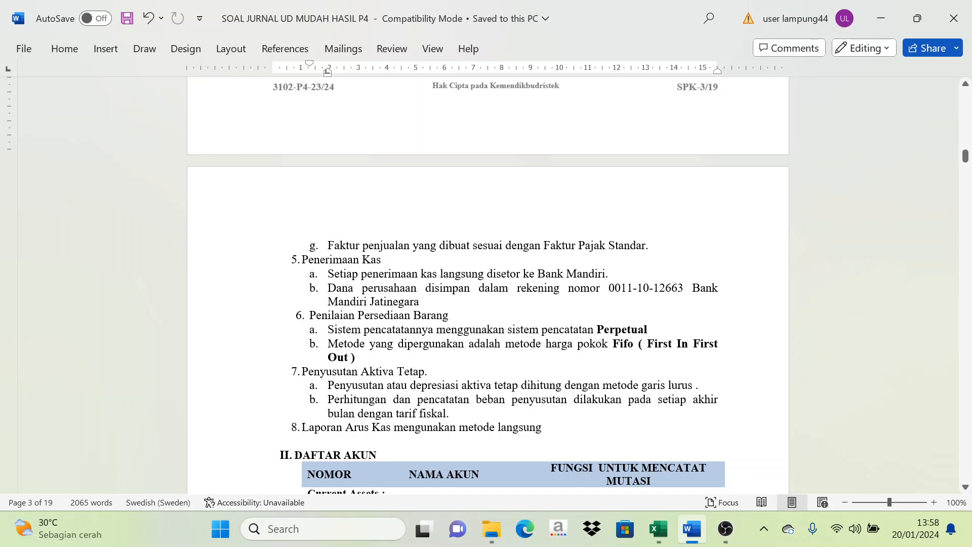
scroll(486, 284, down, 3)
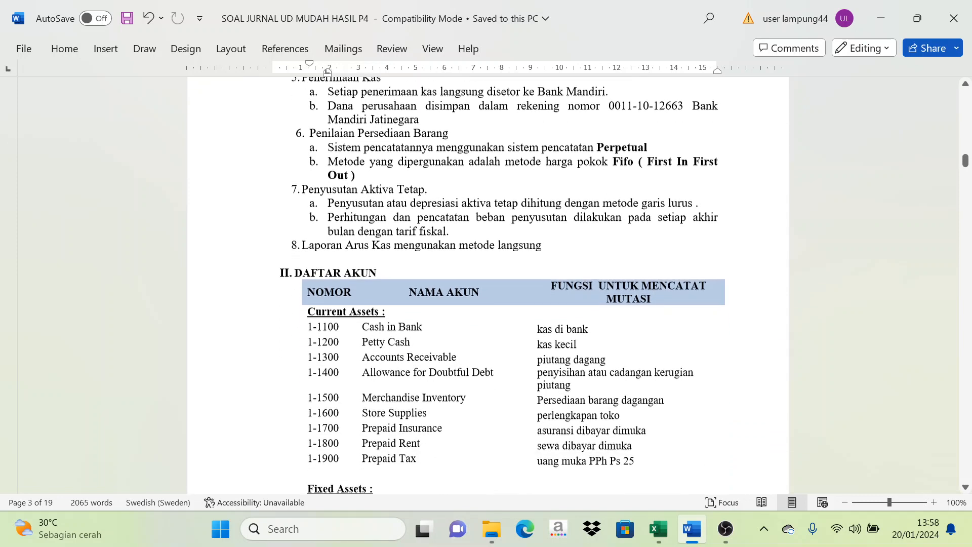
scroll(487, 284, up, 2)
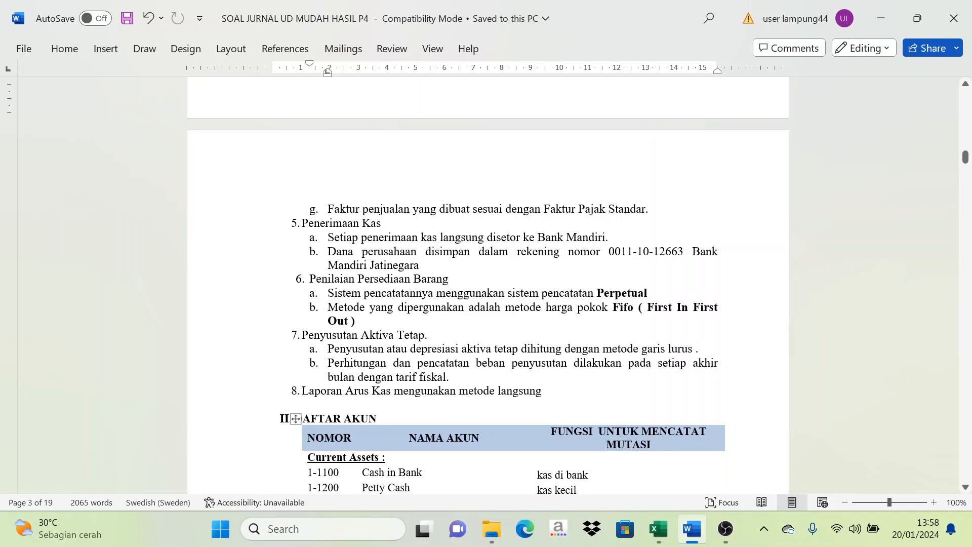
scroll(486, 284, down, 2)
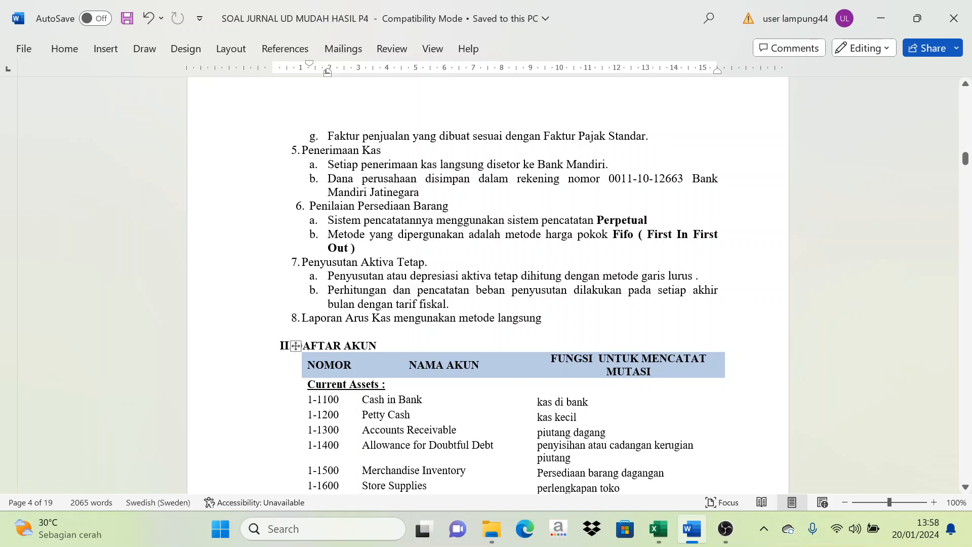
Step: Examine the DAFTAR AKUN chart of accounts and the trial balance per 30 November 2022
scroll(503, 284, down, 5)
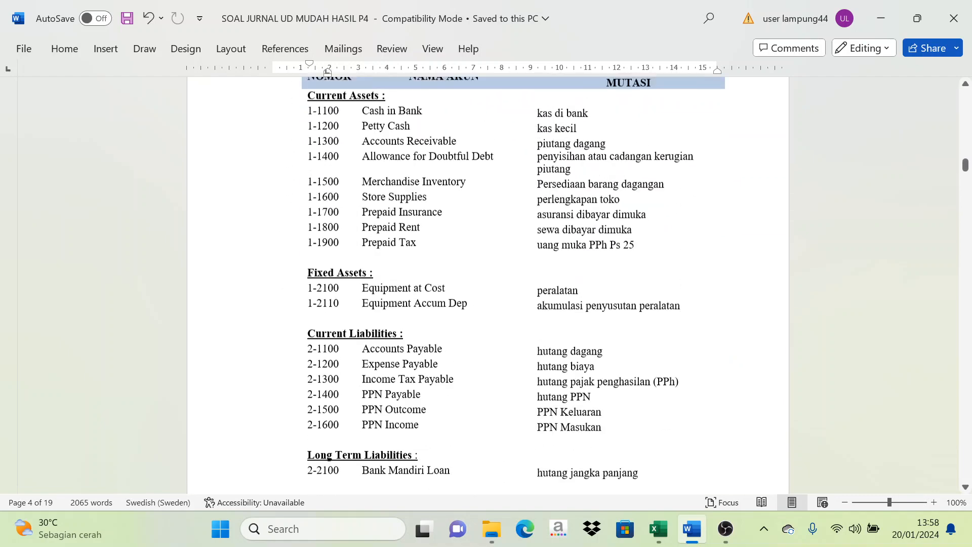
scroll(502, 283, up, 2)
scroll(358, 307, down, 15)
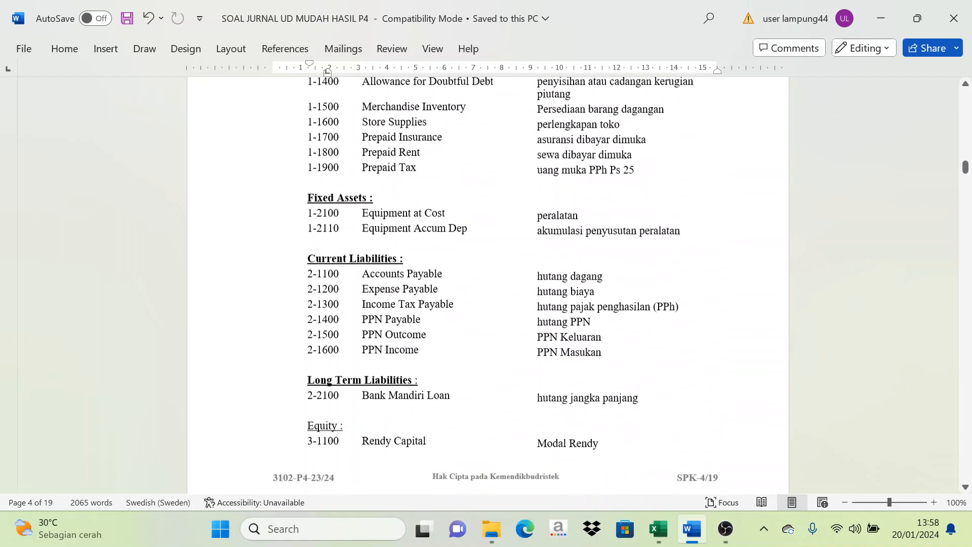
scroll(486, 283, down, 10)
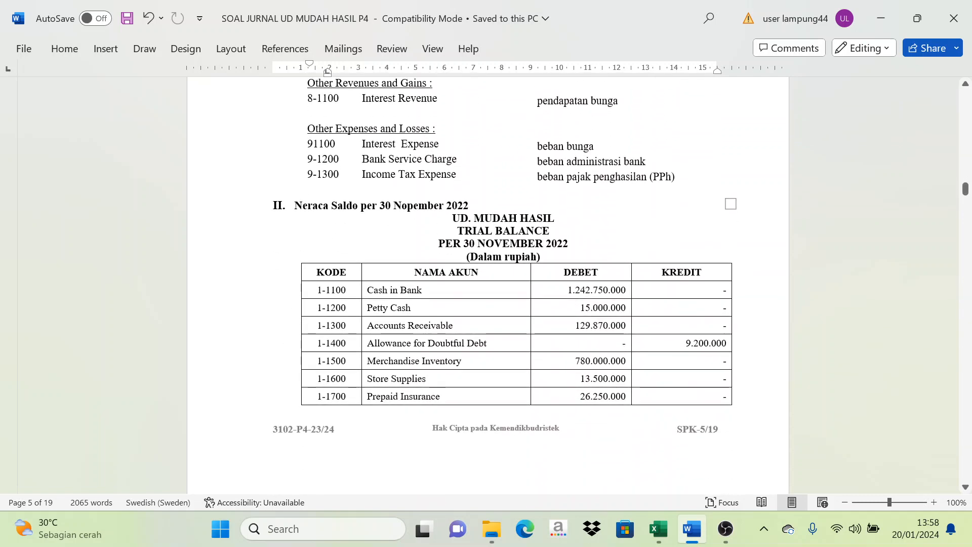
scroll(408, 239, down, 3)
scroll(407, 239, up, 2)
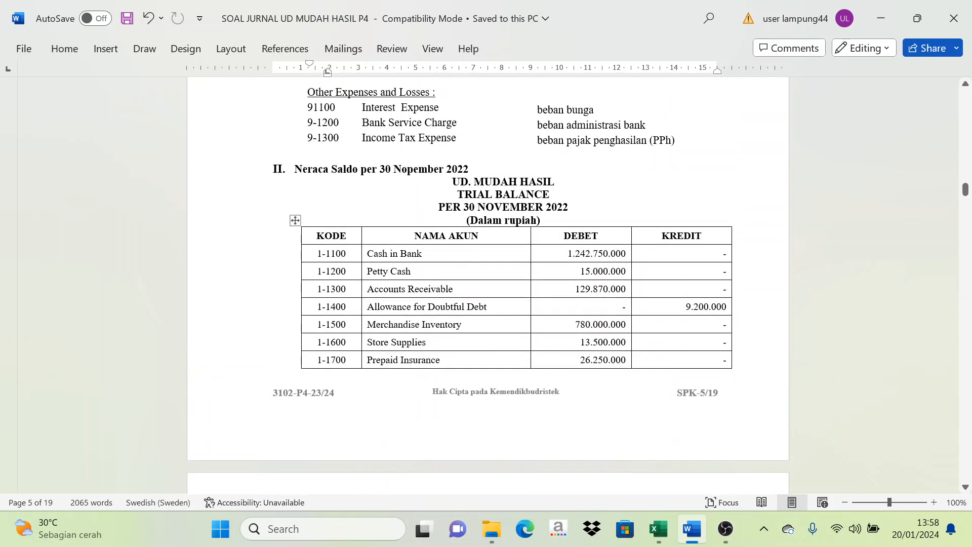
scroll(420, 282, down, 2)
scroll(420, 282, up, 3)
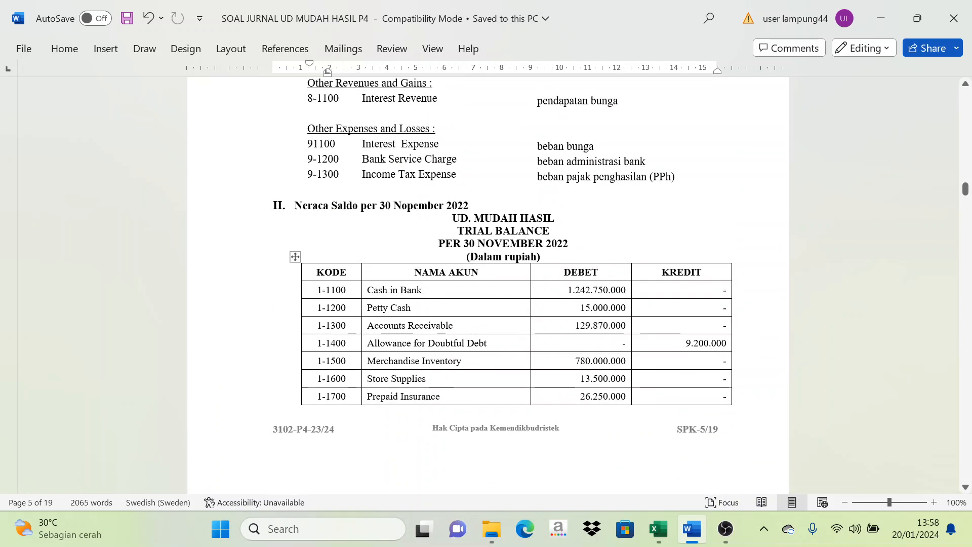
Step: Review the customer and supplier lists, the receivable and payable balances, and the merchandise inventory per 30 November 2022
scroll(482, 343, down, 15)
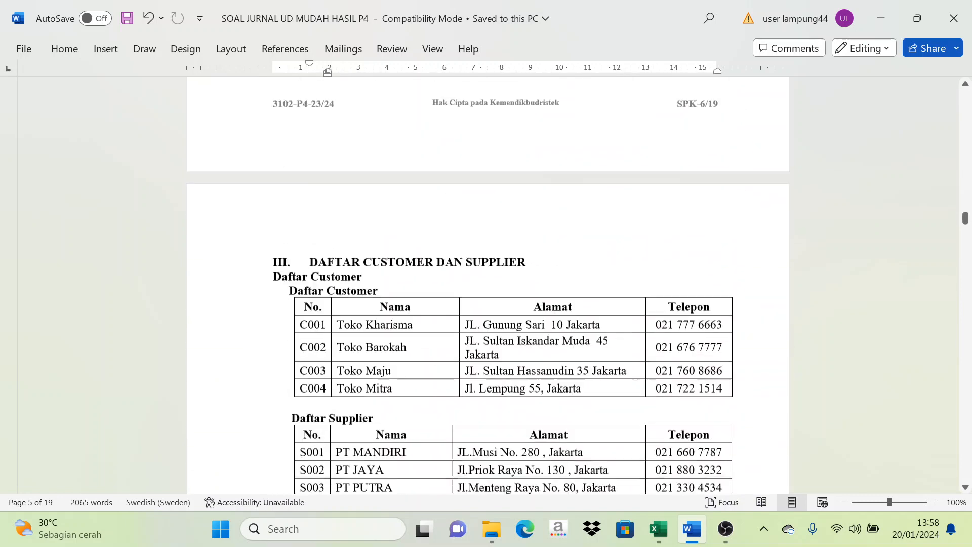
scroll(482, 343, down, 3)
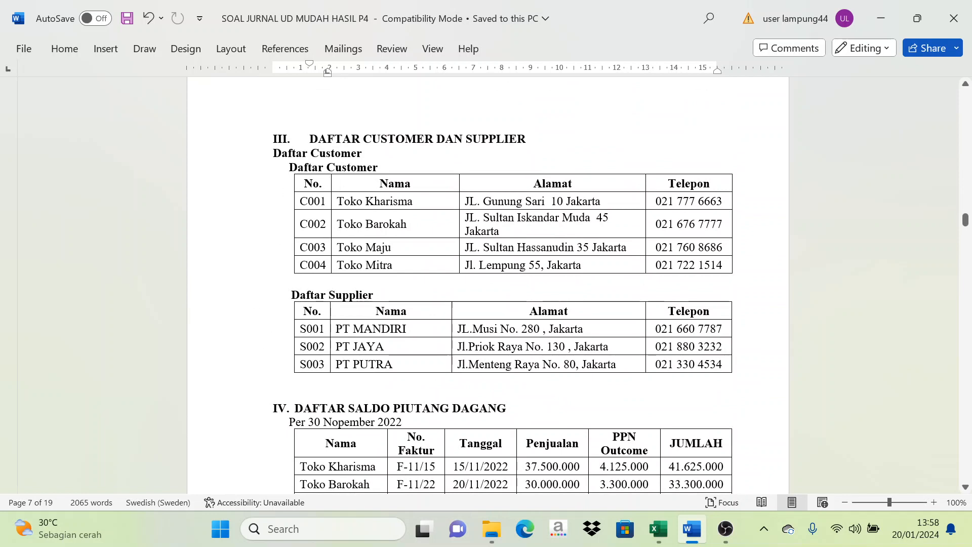
scroll(486, 284, down, 1)
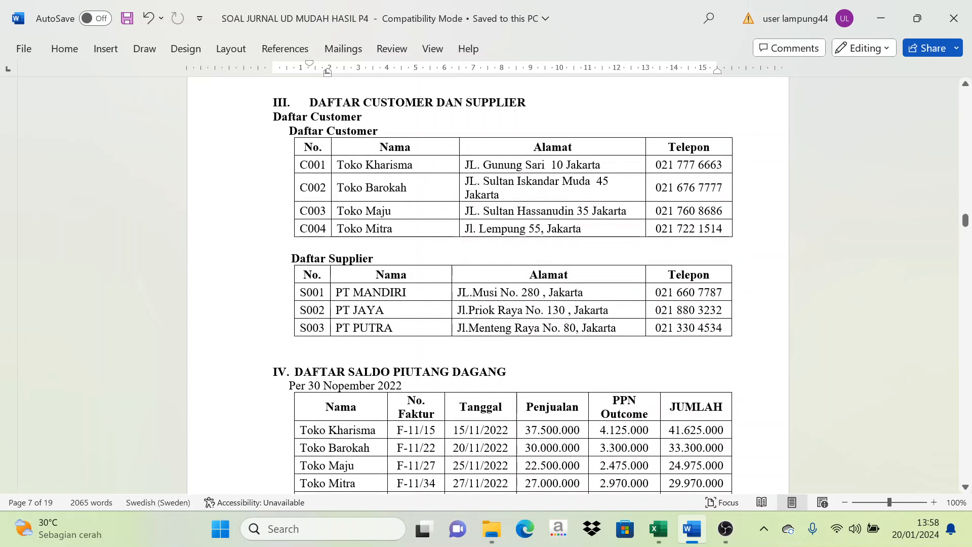
scroll(503, 286, down, 3)
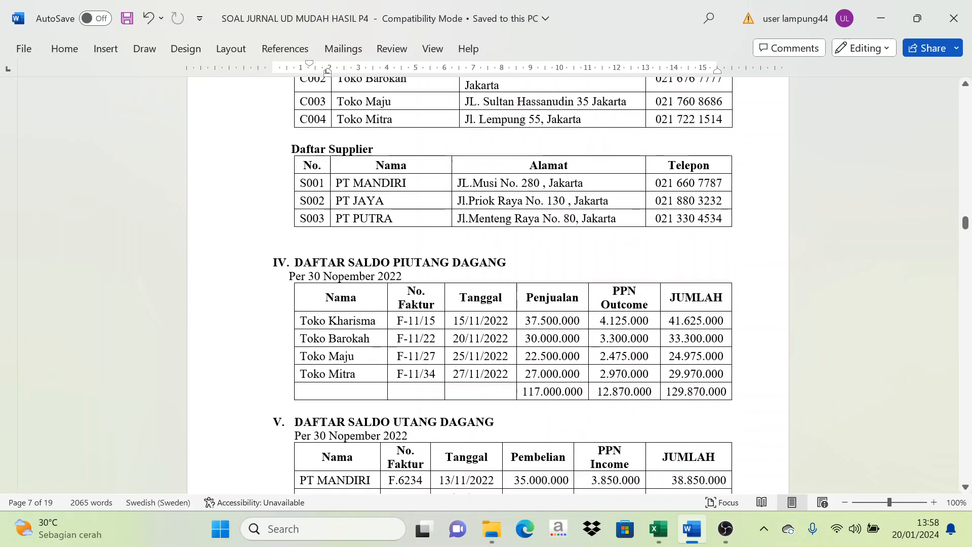
scroll(503, 286, down, 2)
scroll(503, 286, down, 4)
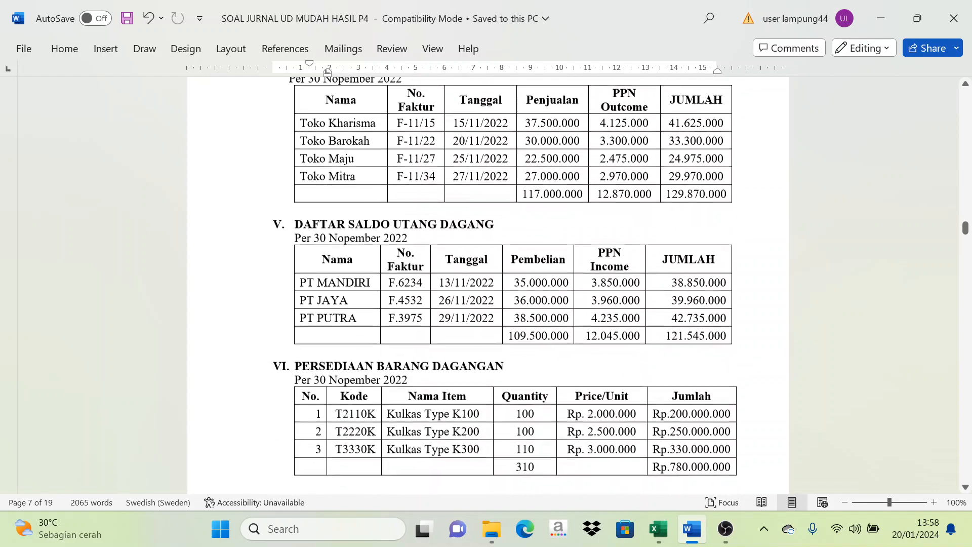
scroll(503, 286, down, 11)
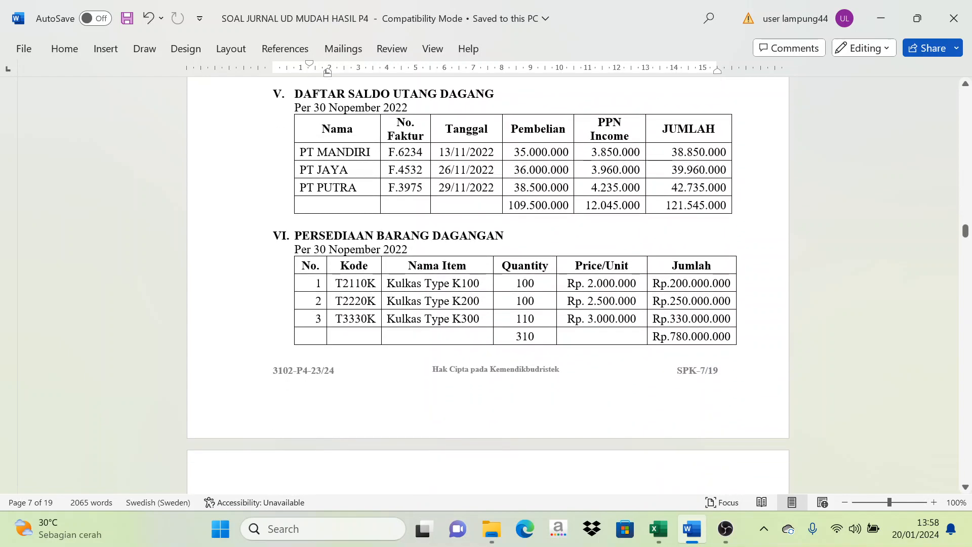
scroll(488, 286, up, 15)
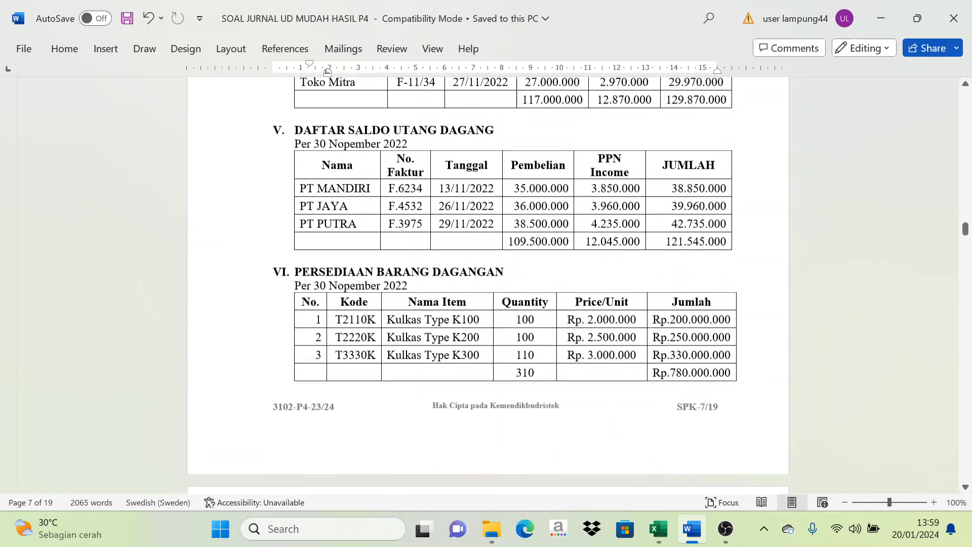
scroll(448, 314, down, 10)
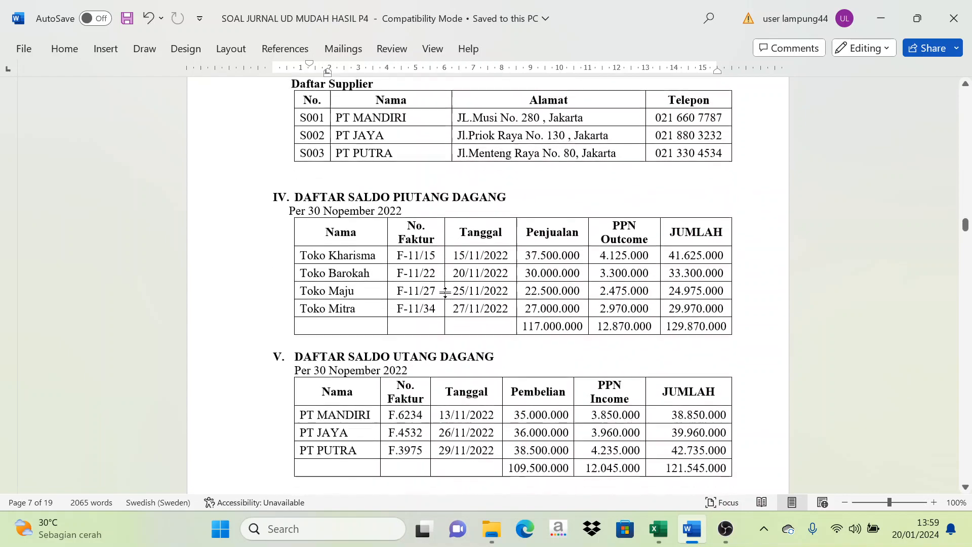
scroll(447, 314, down, 4)
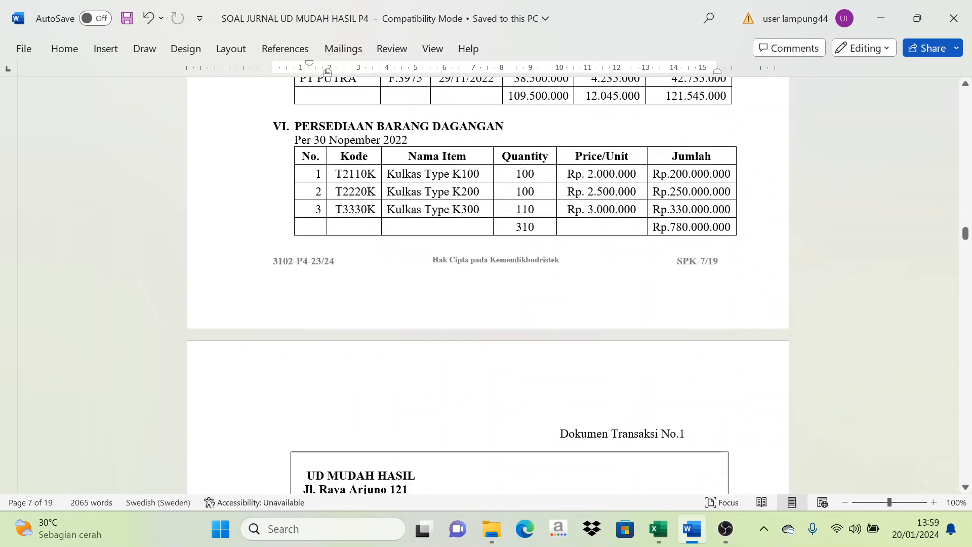
Step: Switch to the Excel worksheet and look through the blank SJ, CRJ, PJ, CPJ, PC, GJ and IC sheets
click(658, 529)
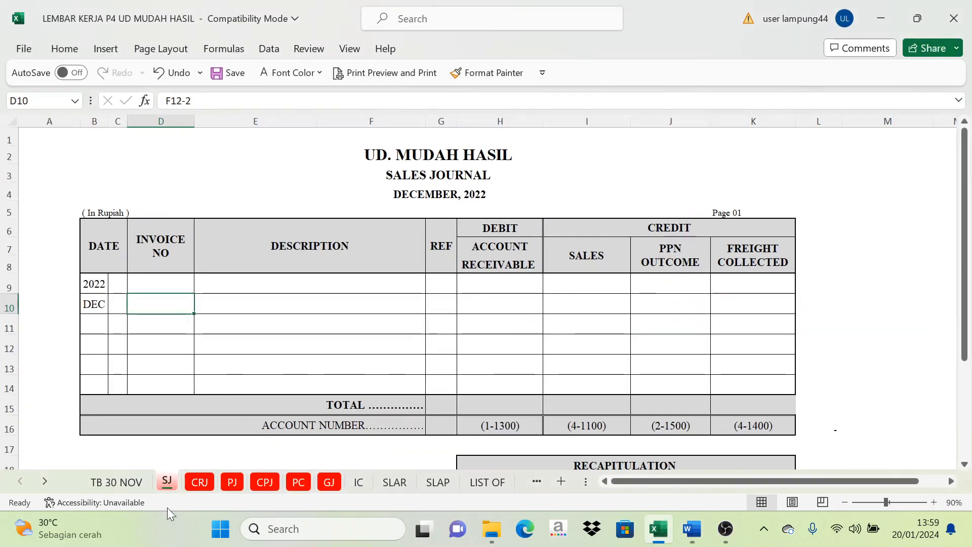
click(204, 482)
click(167, 482)
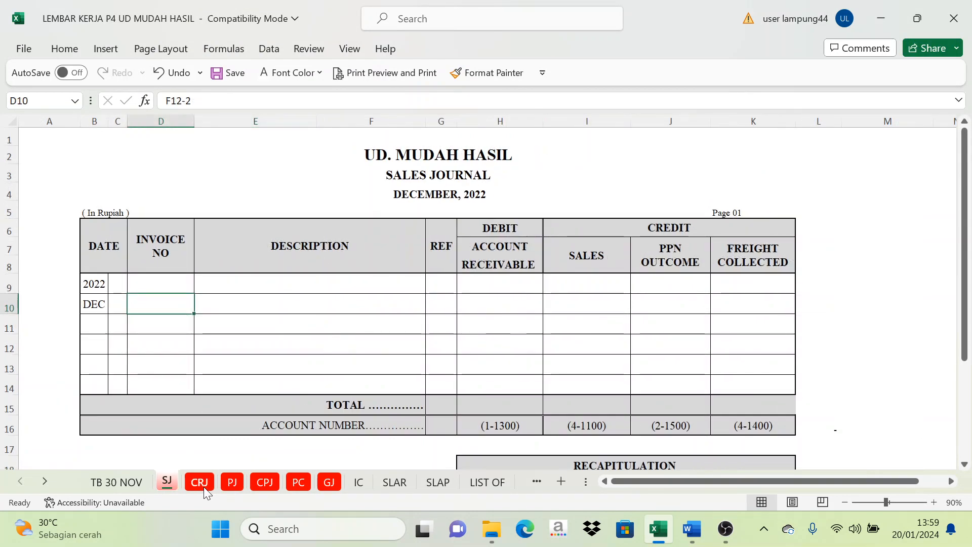
click(199, 482)
click(232, 482)
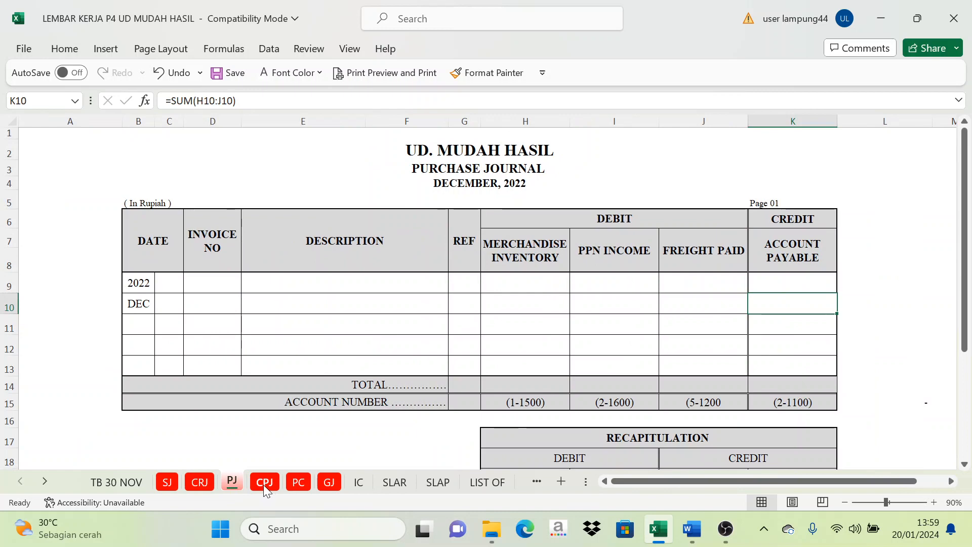
click(263, 485)
click(307, 487)
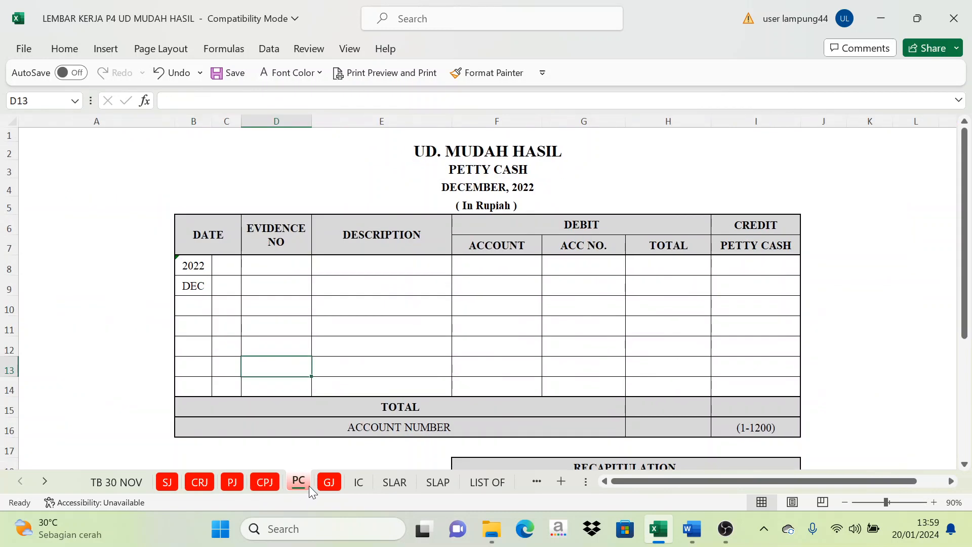
click(328, 485)
click(360, 484)
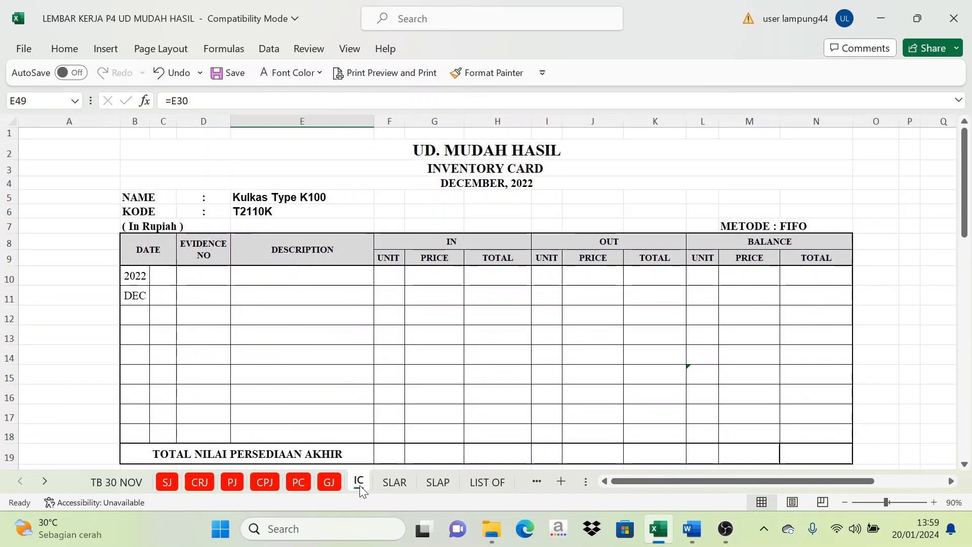
click(329, 484)
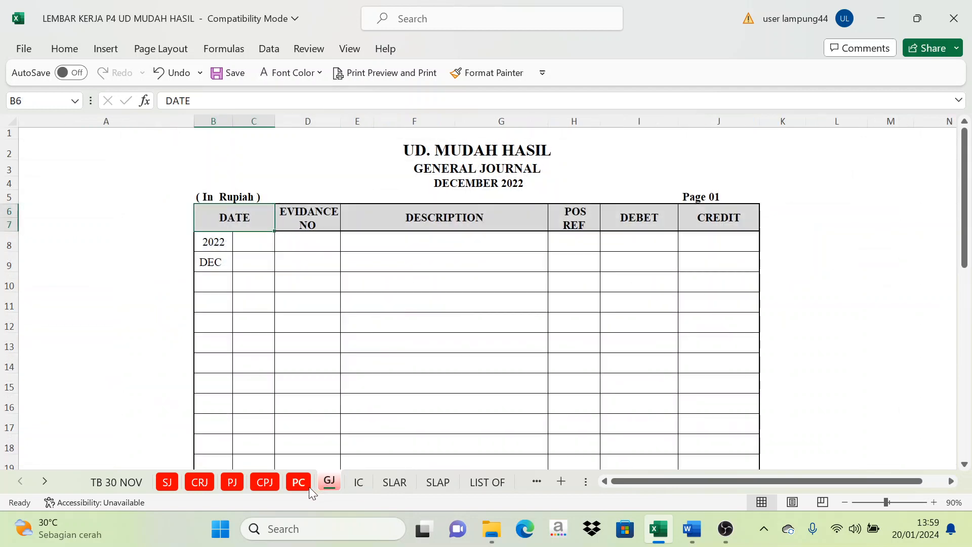
click(299, 484)
click(265, 484)
click(232, 483)
click(168, 483)
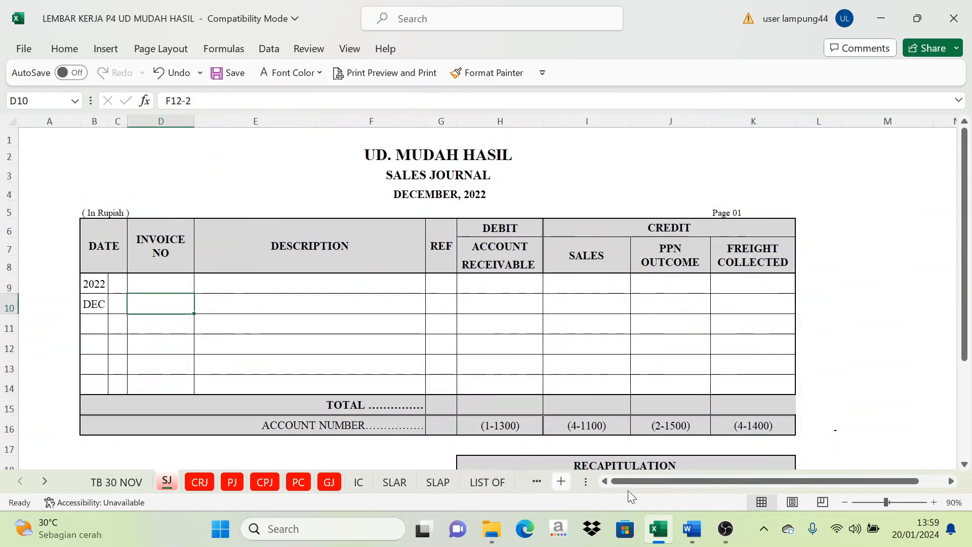
Step: Return to the Word exam and review the customer and supplier lists, receivable and payable balances and merchandise inventory
click(692, 533)
scroll(543, 324, up, 5)
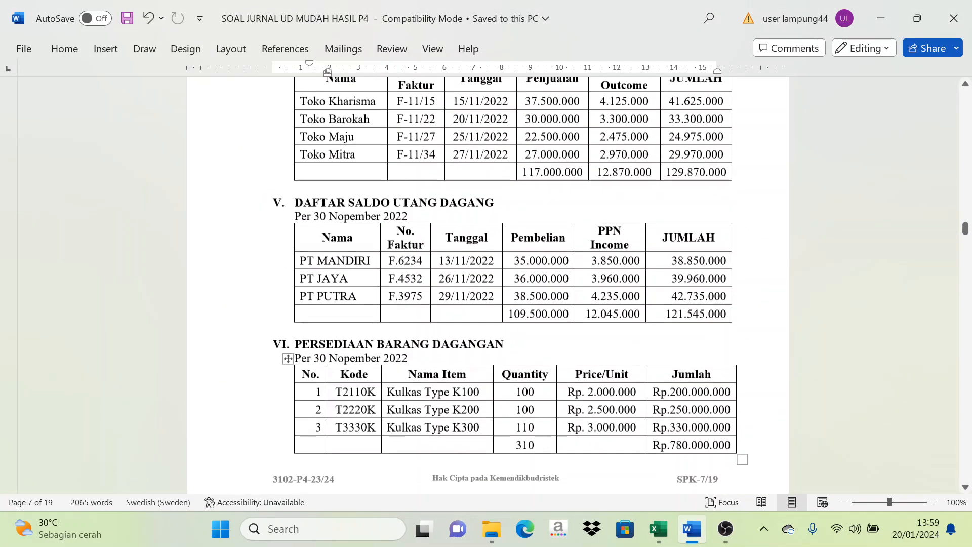
scroll(543, 324, down, 5)
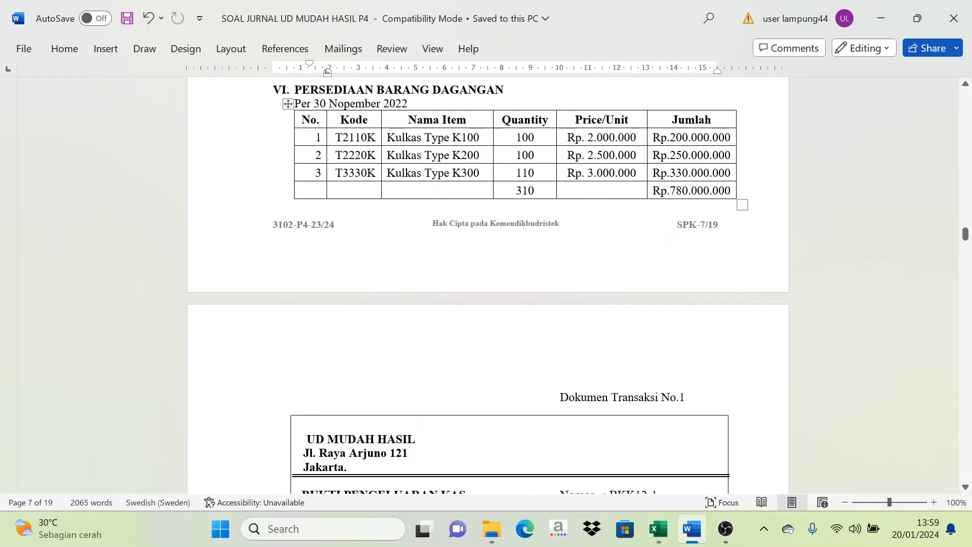
scroll(542, 324, down, 3)
scroll(543, 324, up, 7)
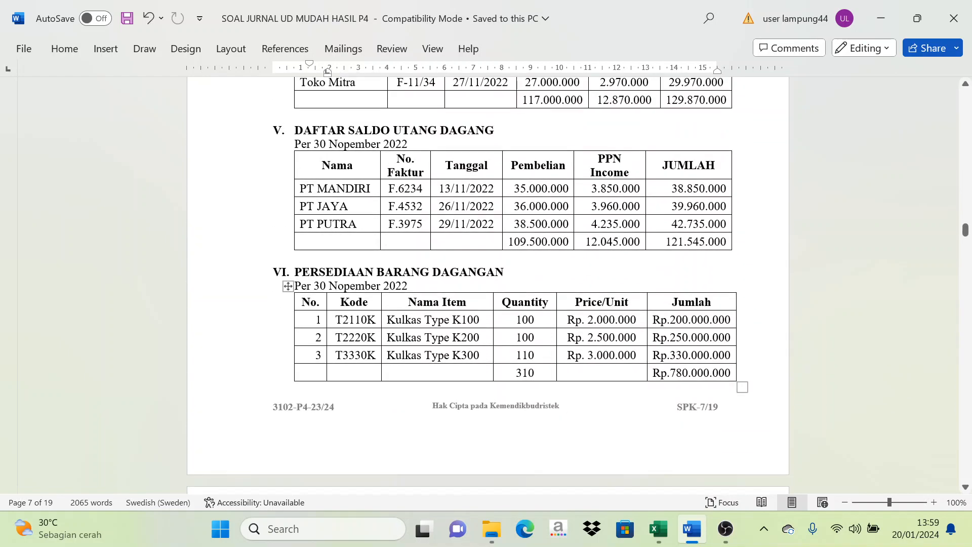
scroll(543, 324, up, 12)
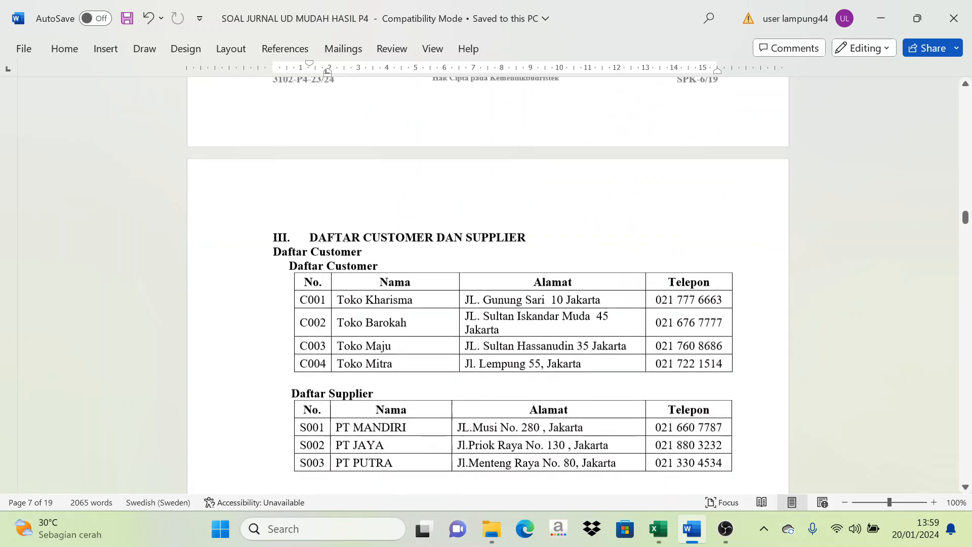
scroll(543, 324, down, 1)
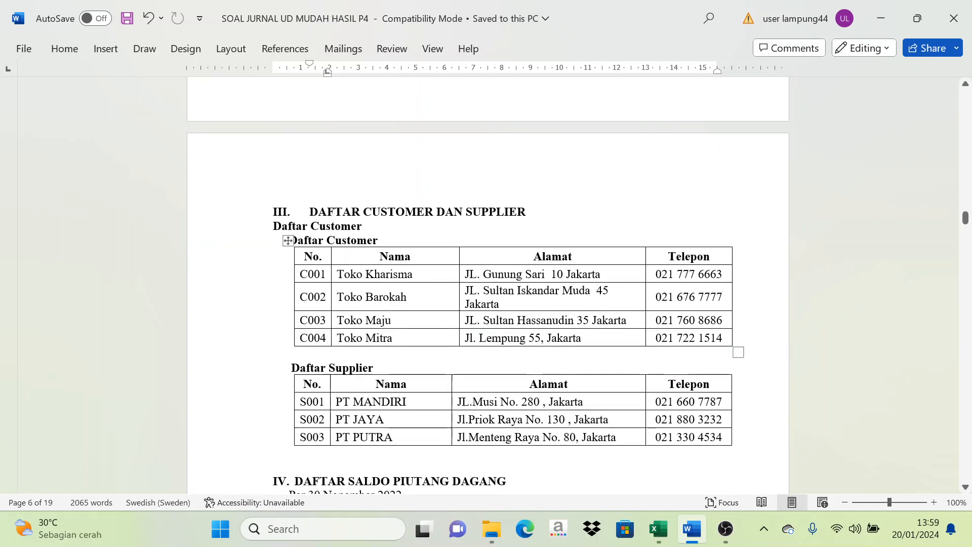
scroll(542, 324, down, 4)
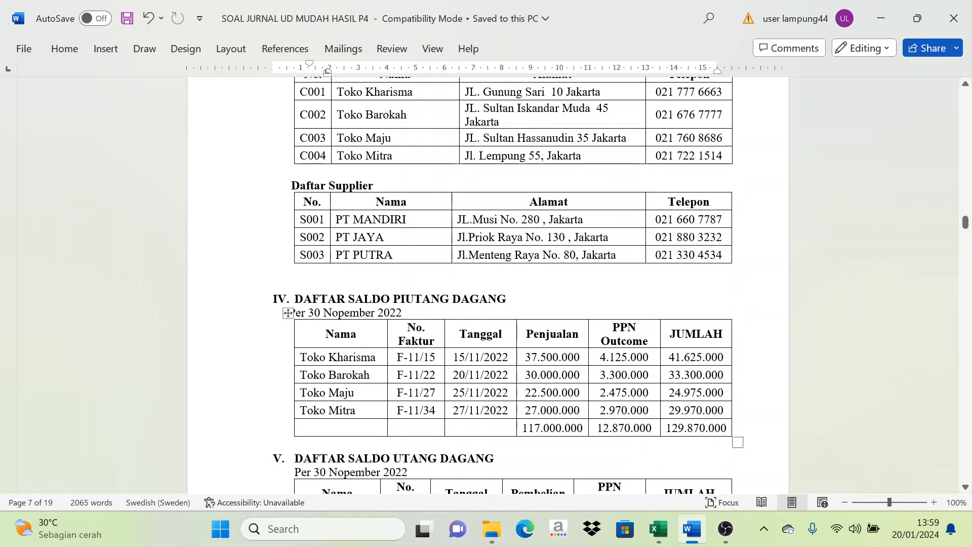
scroll(443, 385, down, 1)
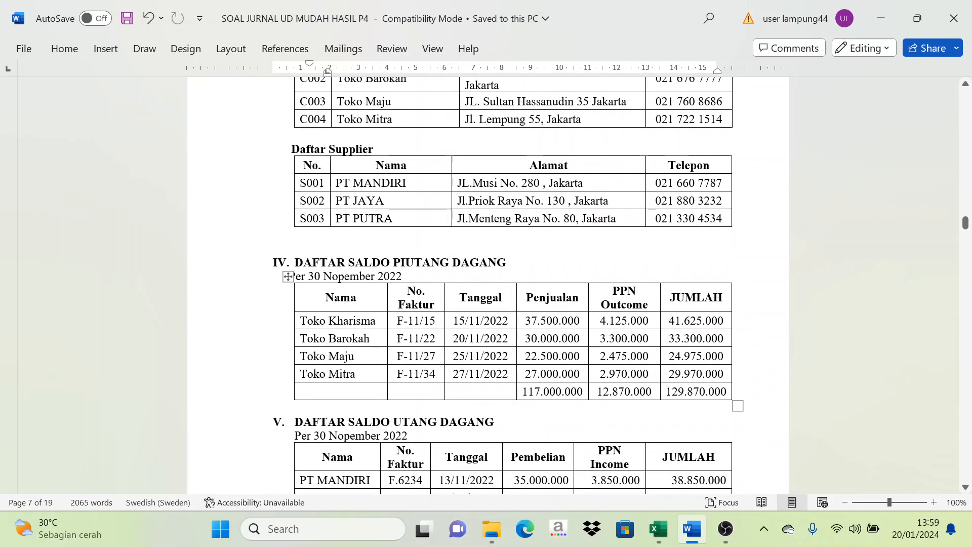
scroll(508, 283, down, 1)
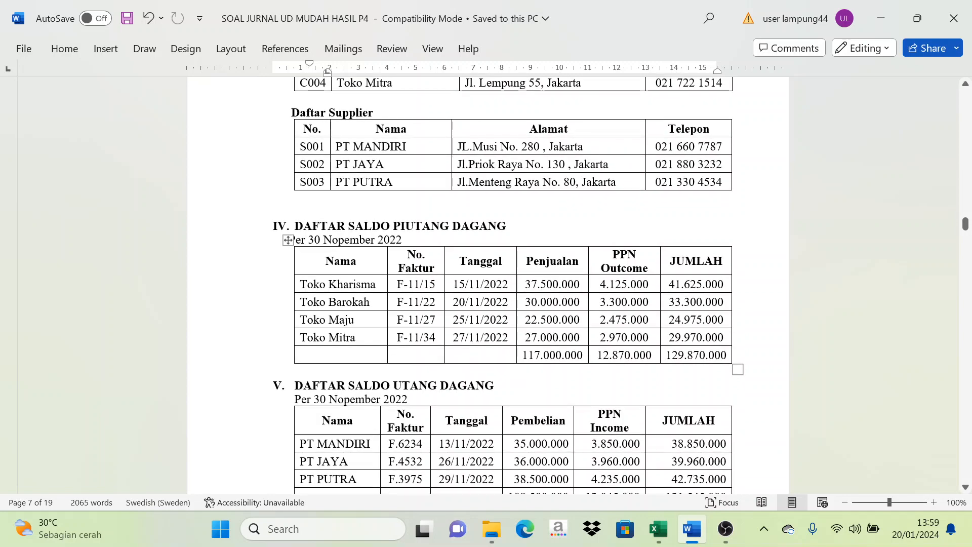
Step: Place the Excel workbook and the Word exam side by side, with the full receivable balance table in view
key(super+Right)
click(172, 212)
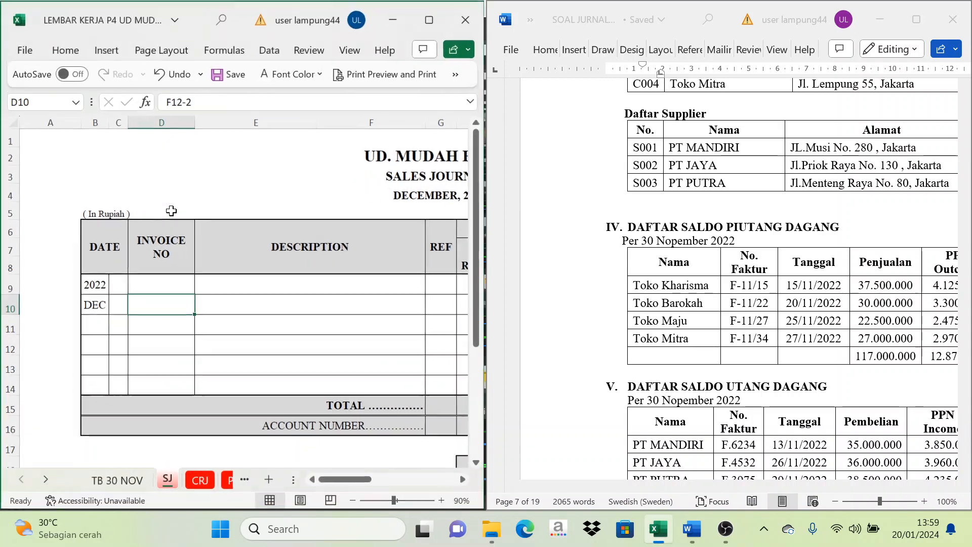
drag(342, 485, 385, 482)
click(642, 464)
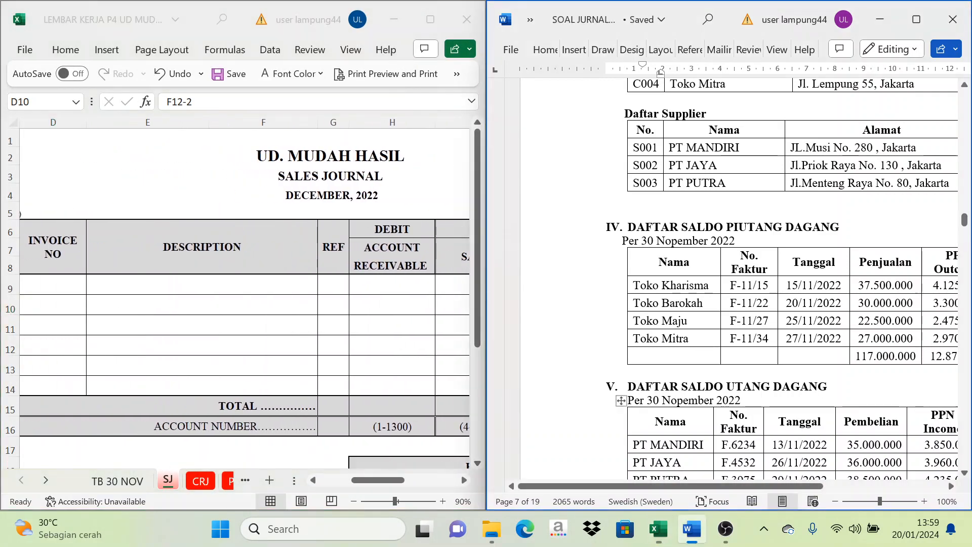
drag(653, 486, 731, 490)
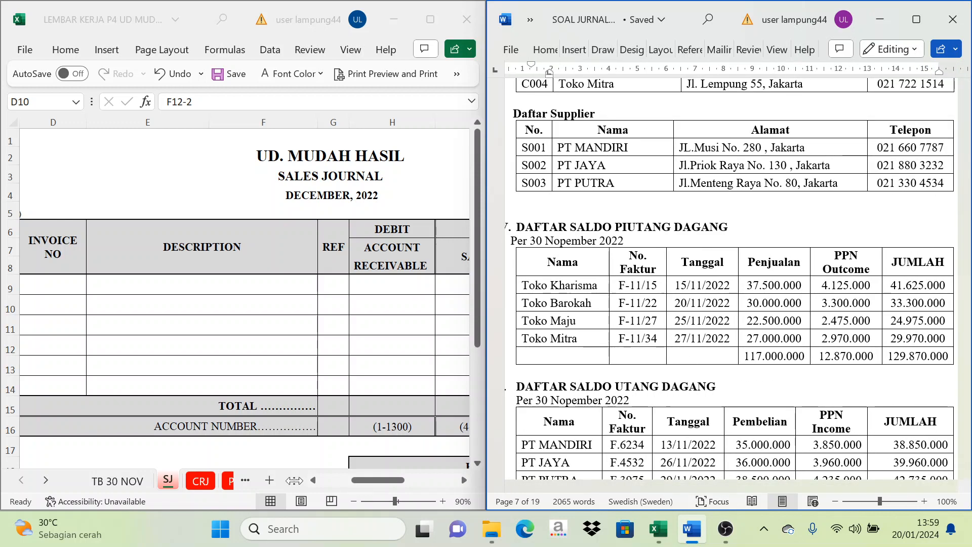
Step: Open the SLAR sheet and look over the columns of Toko Kharisma's accounts receivable subsidiary ledger
click(46, 480)
click(46, 480)
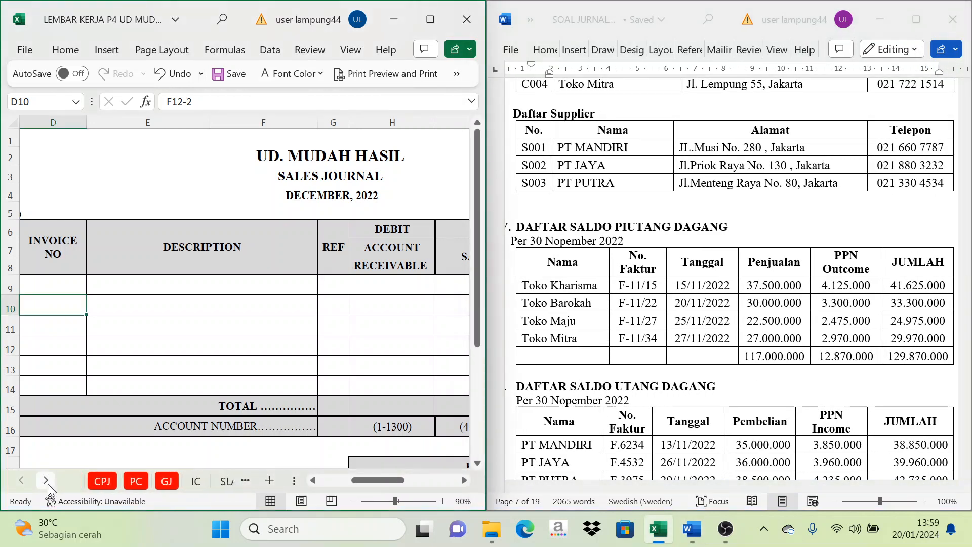
click(46, 480)
click(160, 481)
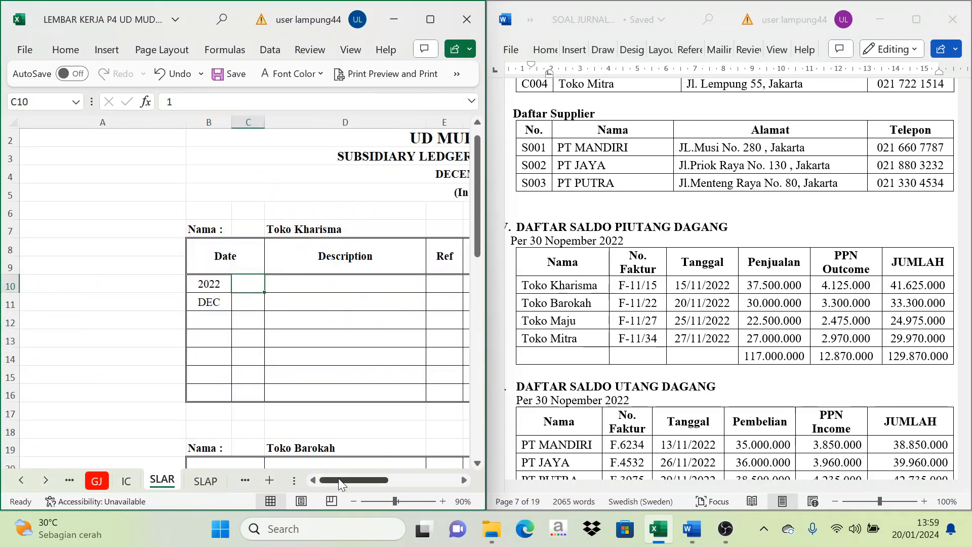
drag(338, 480, 360, 480)
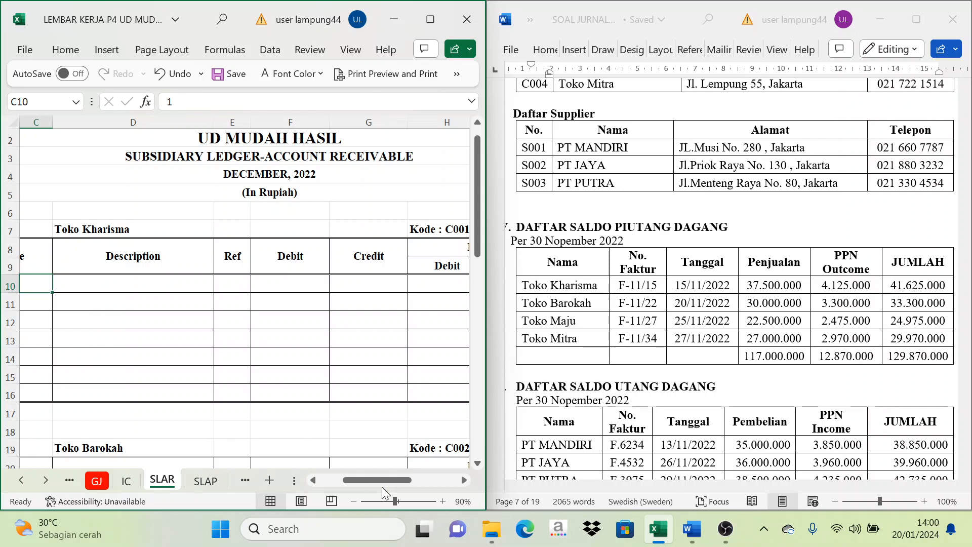
drag(383, 483, 360, 480)
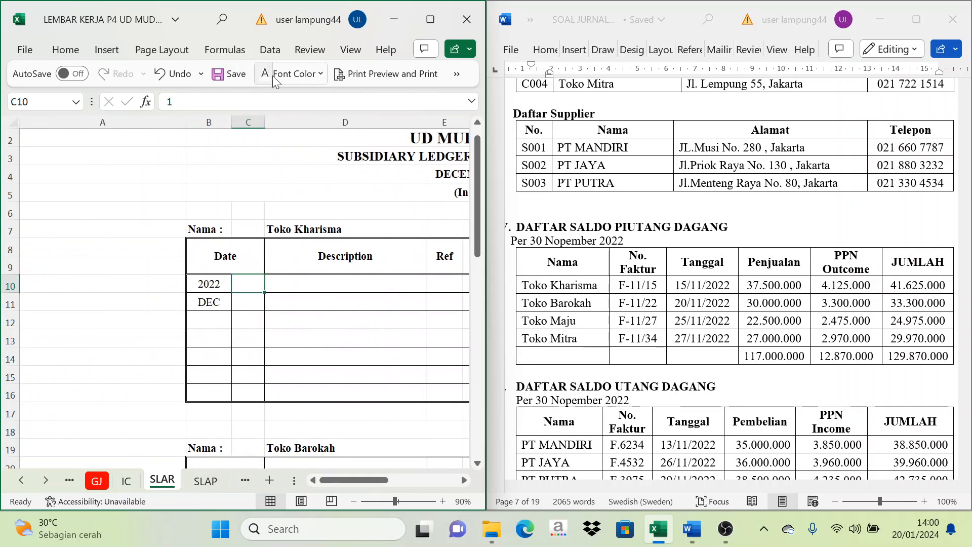
Step: Set the font of Toko Kharisma's opening entry to black: date 1, description Saldo and debit balance 41625000 in C10, D10 and H10
click(320, 75)
click(282, 101)
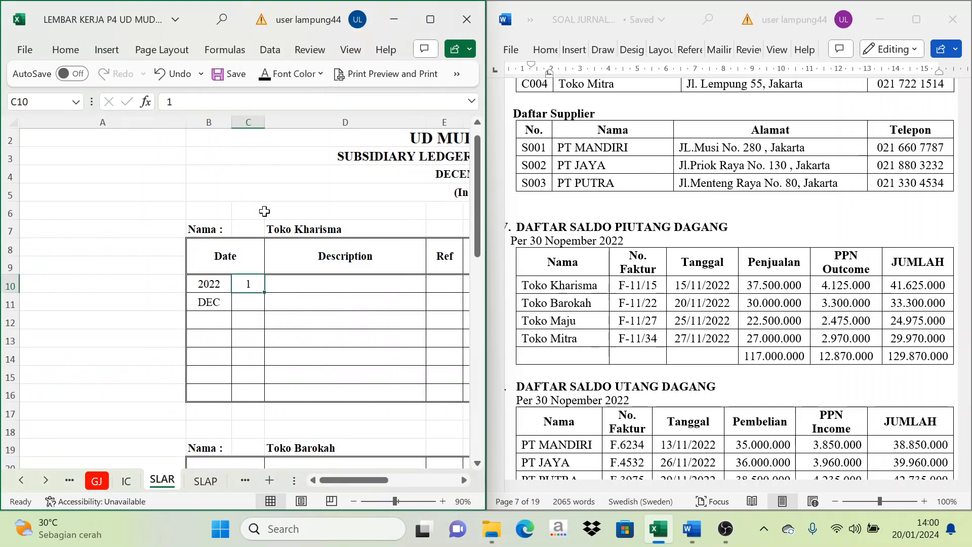
click(295, 281)
click(264, 75)
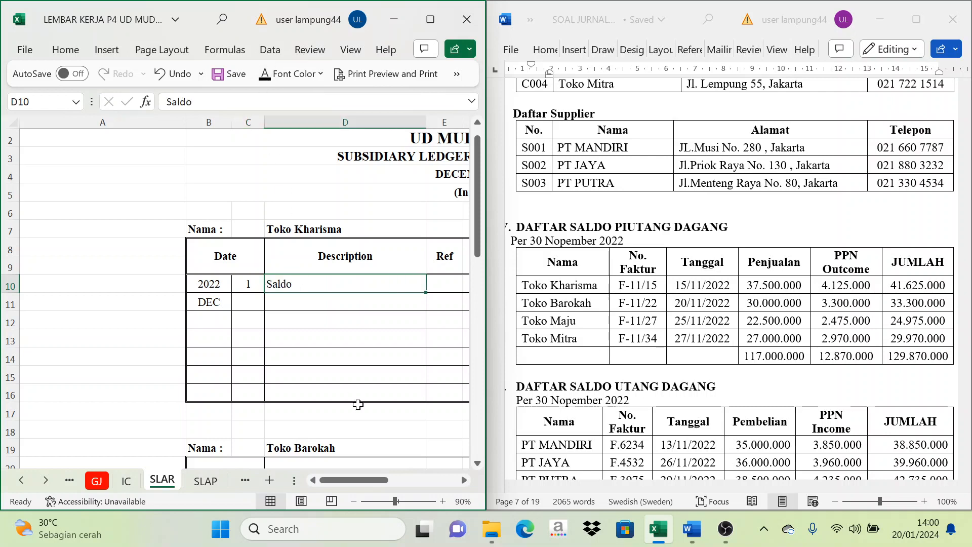
drag(370, 478, 418, 477)
click(271, 246)
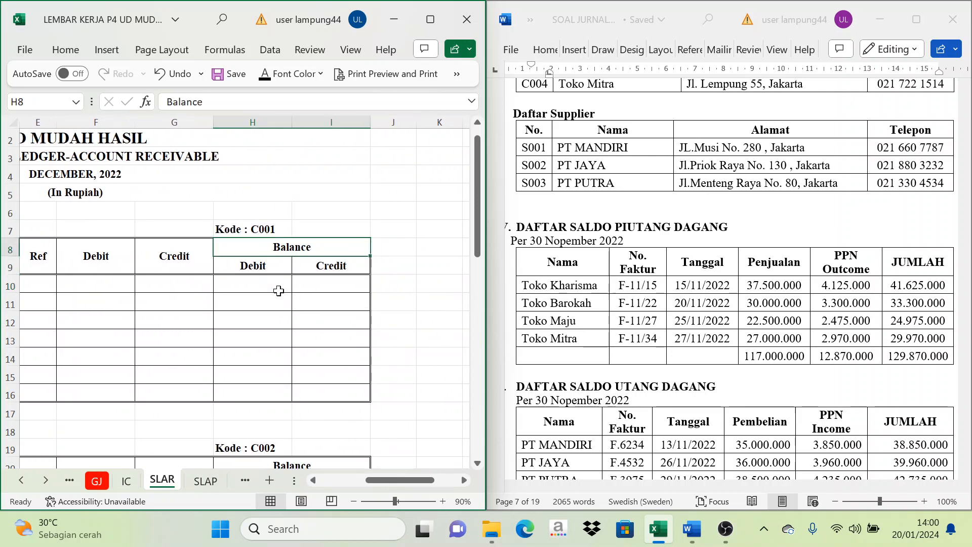
click(256, 288)
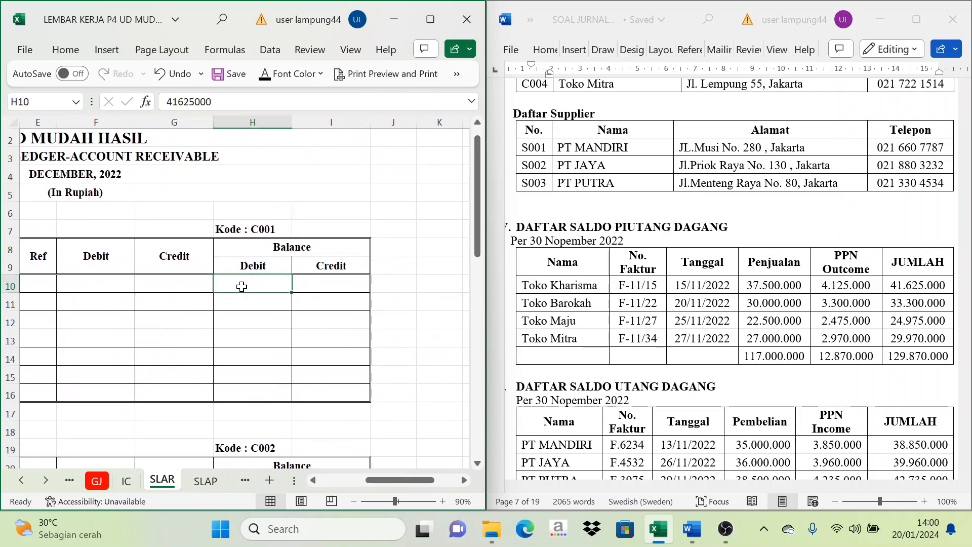
click(267, 75)
Step: Set Toko Barokah's opening entry in C22:E22 and its debit balance 33.300.000 in H22 to black font, checking against the exam's receivable table
drag(415, 480, 368, 482)
scroll(358, 430, down, 3)
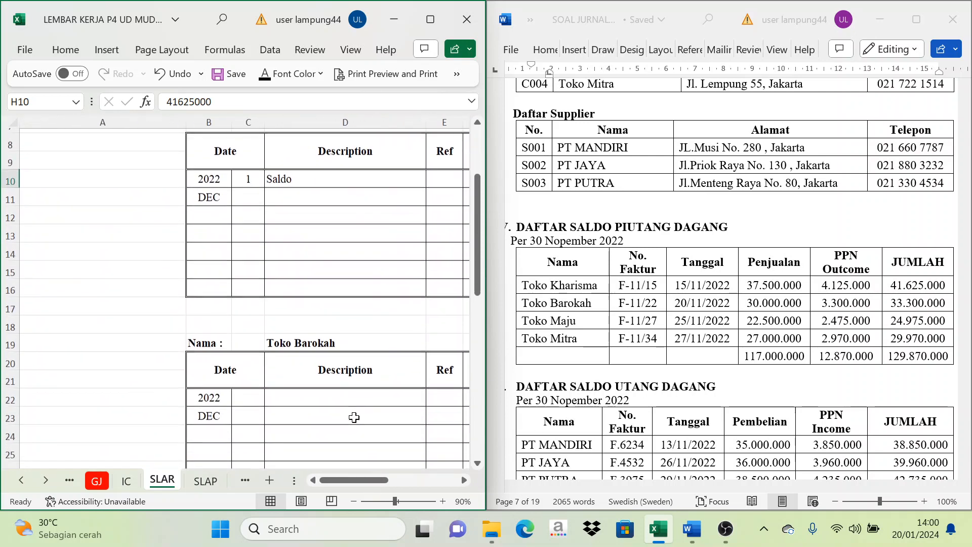
drag(249, 339, 441, 337)
click(260, 72)
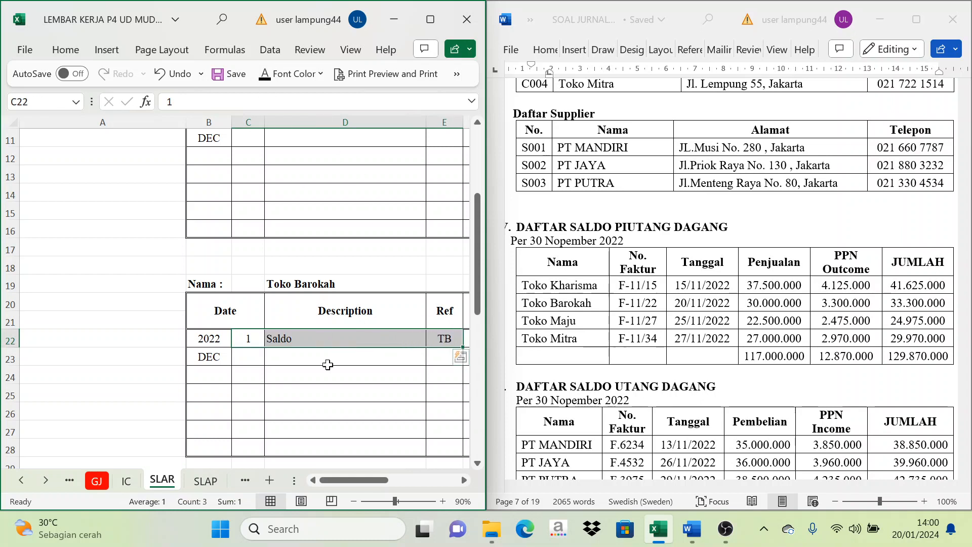
drag(385, 480, 402, 489)
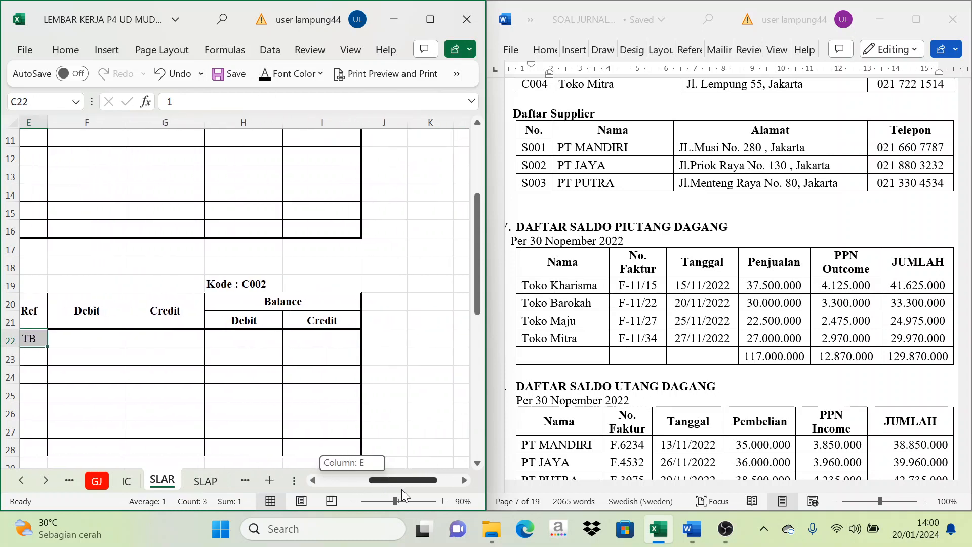
click(260, 339)
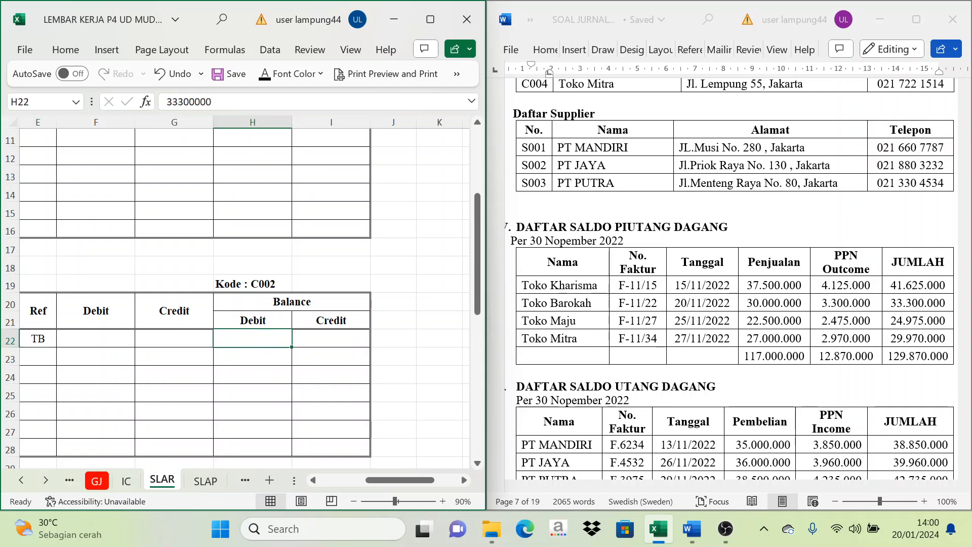
click(265, 74)
click(921, 300)
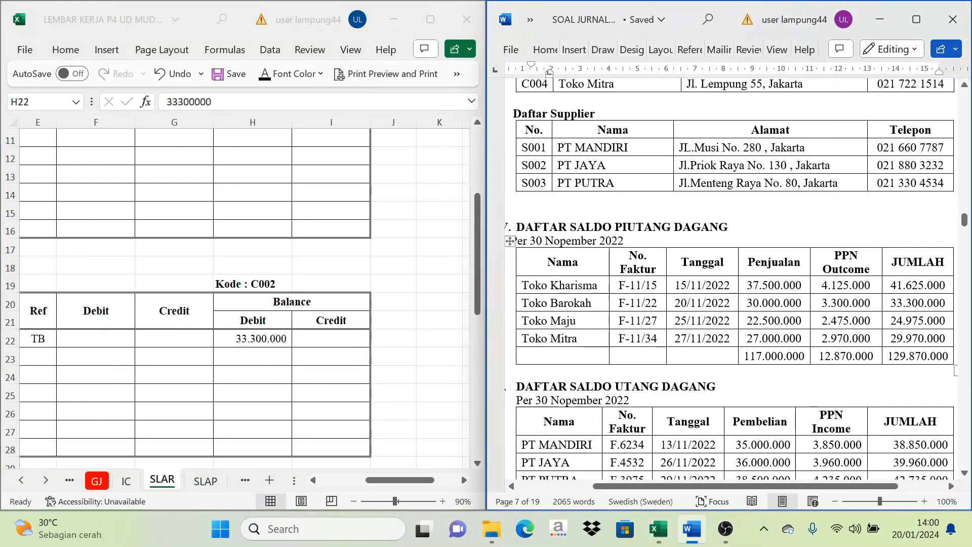
Step: Try to set Toko Maju's opening entry cells C33:E33 to black font and look at the debit balance in H33
click(367, 482)
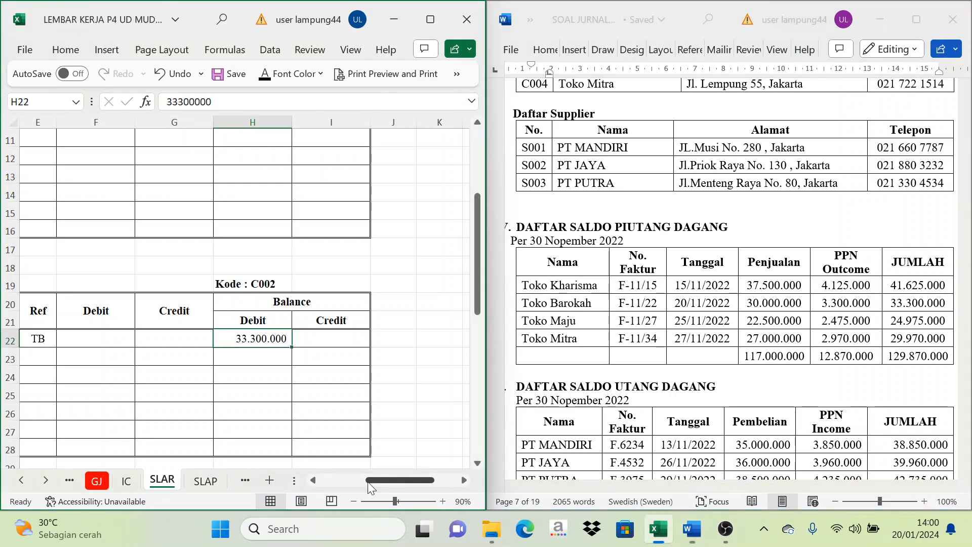
drag(380, 482, 335, 482)
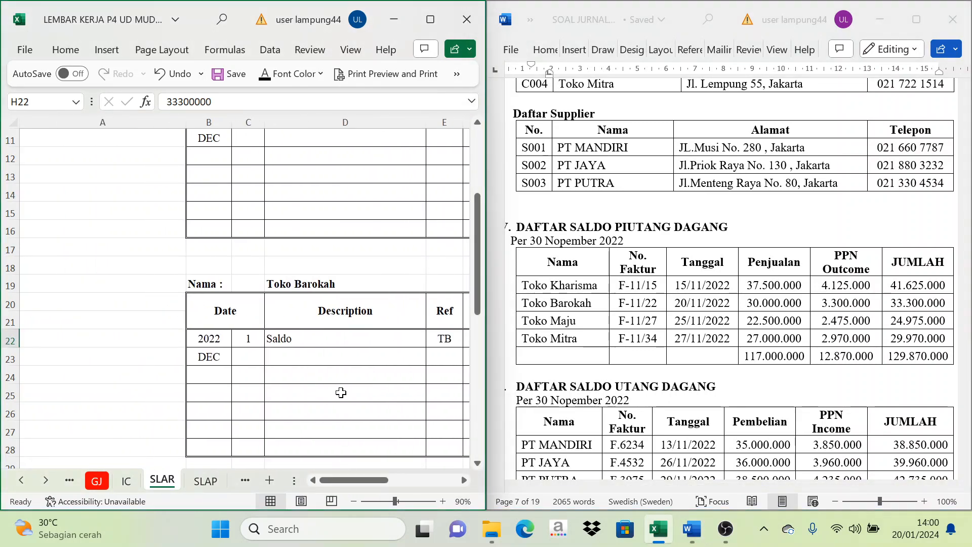
scroll(340, 392, down, 5)
scroll(339, 391, up, 2)
click(250, 377)
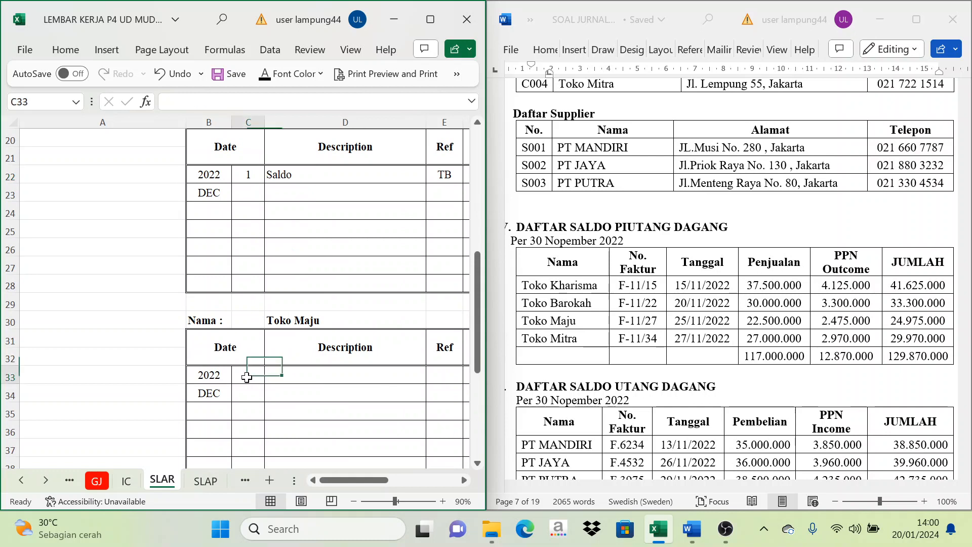
mouse_move(250, 377)
mouse_down()
mouse_move(413, 382)
mouse_move(437, 373)
mouse_up()
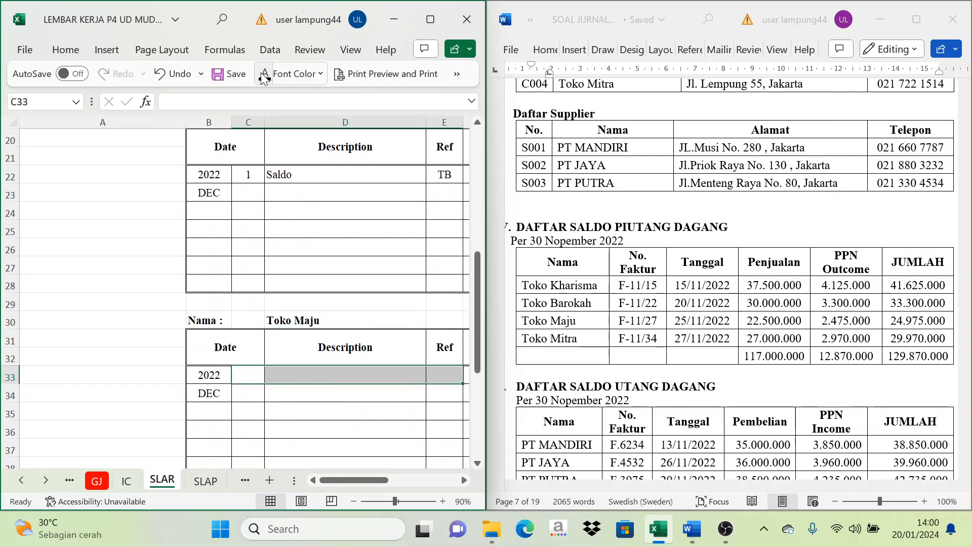
drag(337, 479, 380, 490)
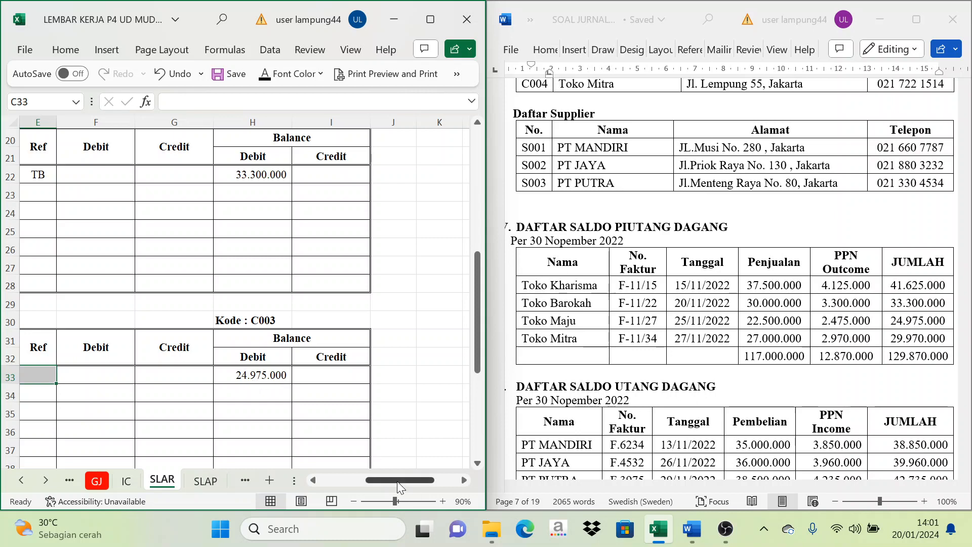
Step: Copy Toko Barokah's opening entry 1, Saldo, TB from C22:E22 into Toko Maju's first row at C33:E33
drag(398, 483, 375, 478)
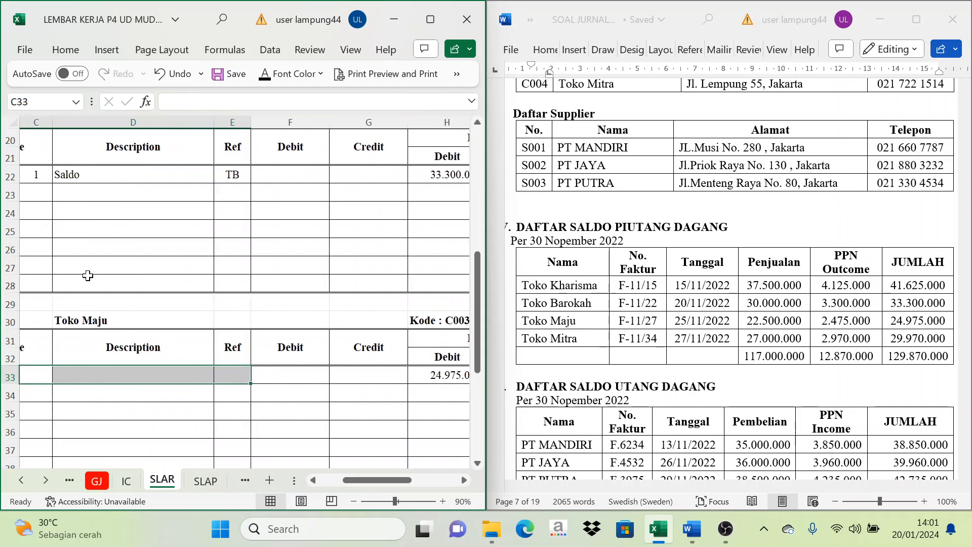
click(35, 177)
shift+click(232, 173)
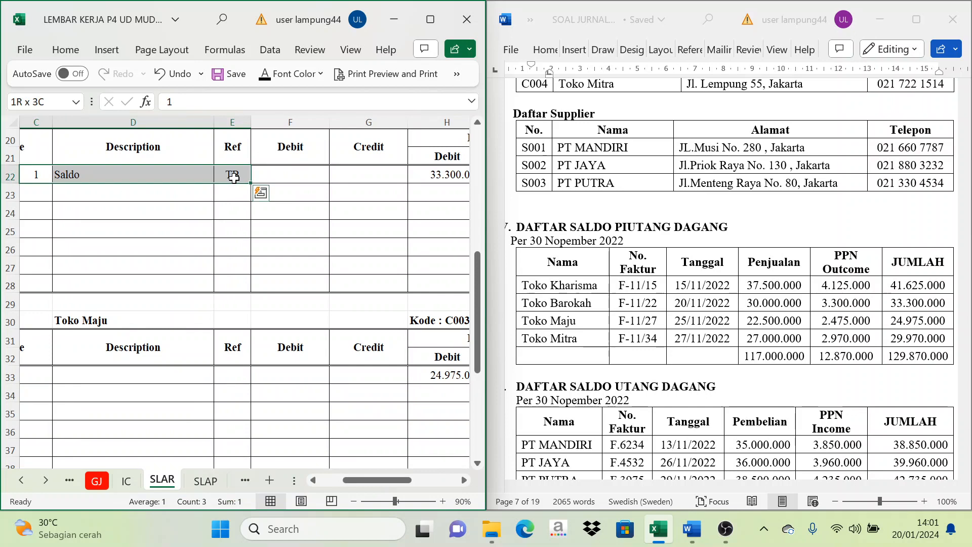
key(ctrl+c)
click(38, 376)
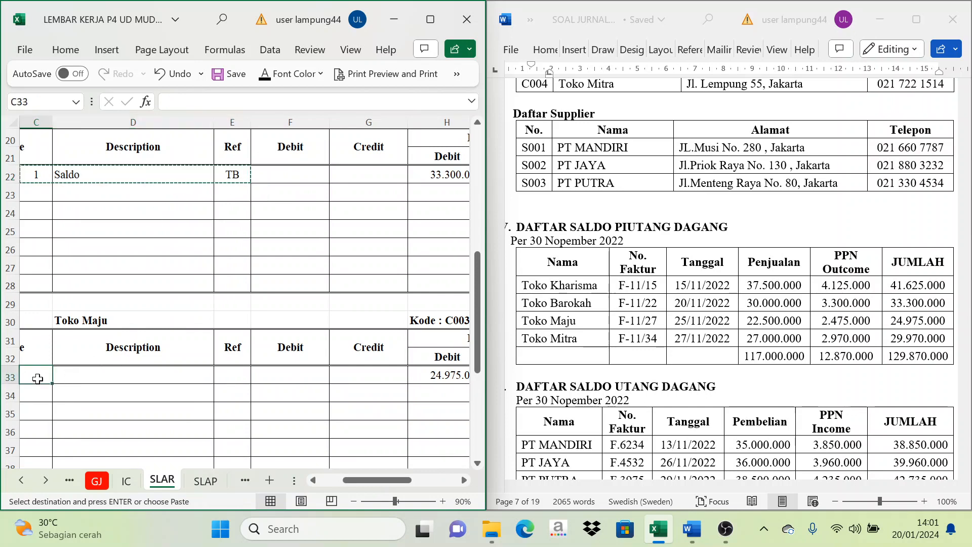
drag(360, 481, 343, 482)
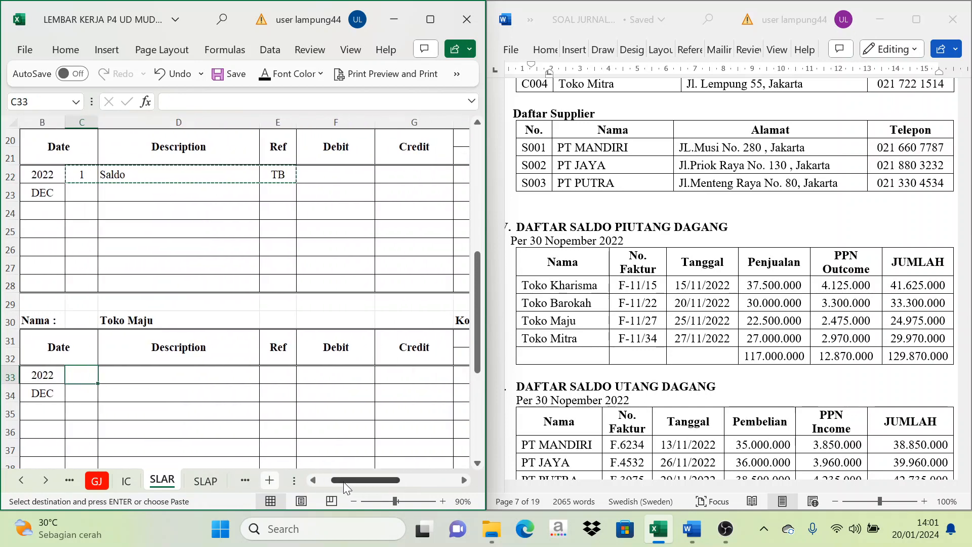
key(ctrl+v)
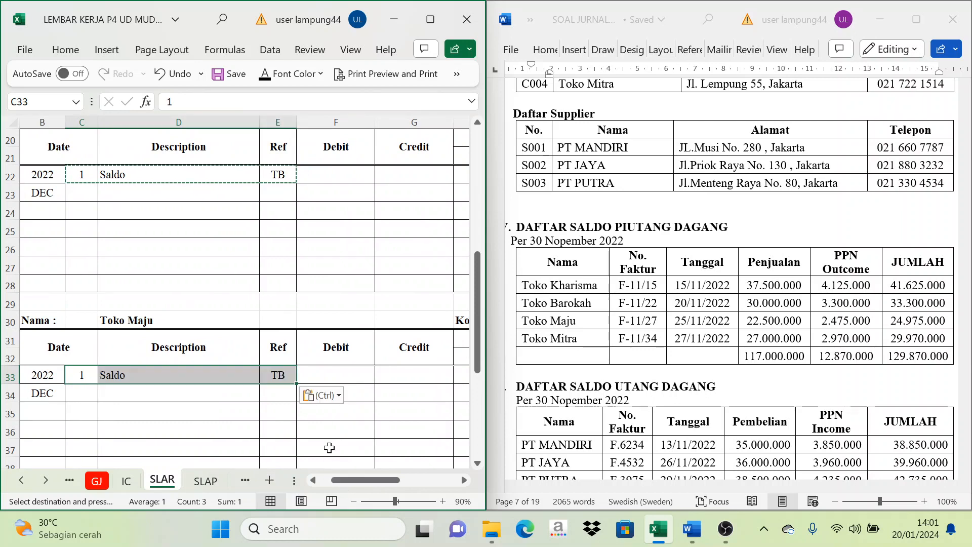
Step: Paste the copied opening entry 1, Saldo, TB into C44:E44 for Toko Mitra and check the debit balance in H44
scroll(240, 356, down, 2)
scroll(158, 342, down, 2)
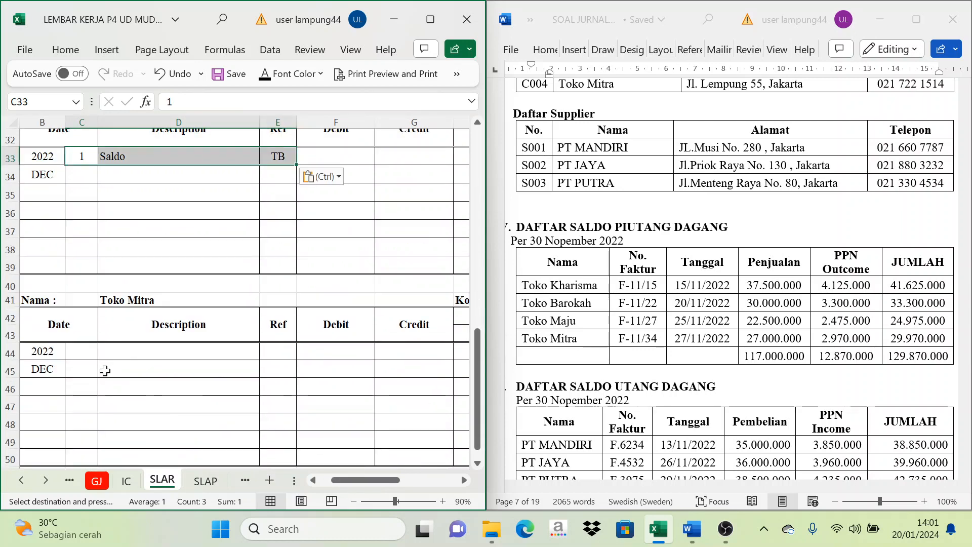
click(85, 358)
key(ctrl+v)
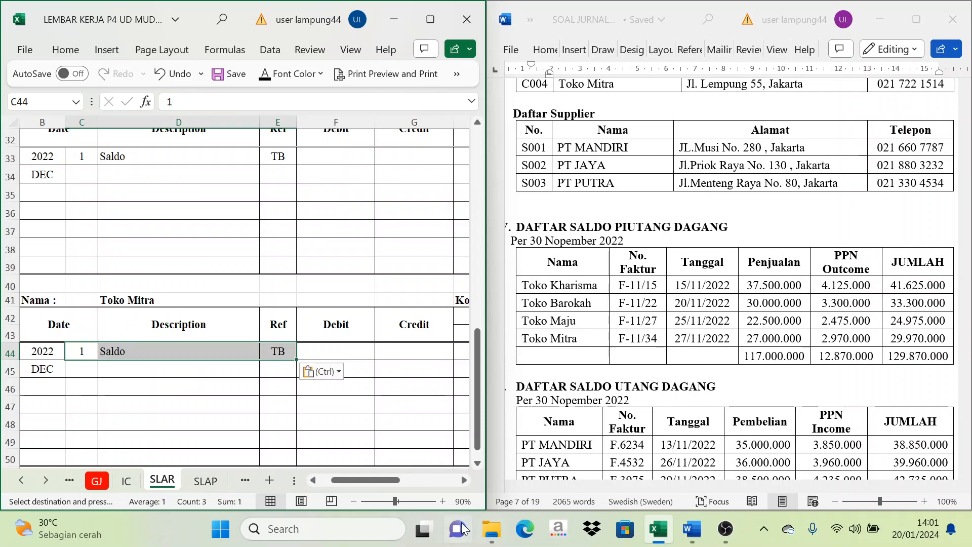
scroll(376, 476, right, 4)
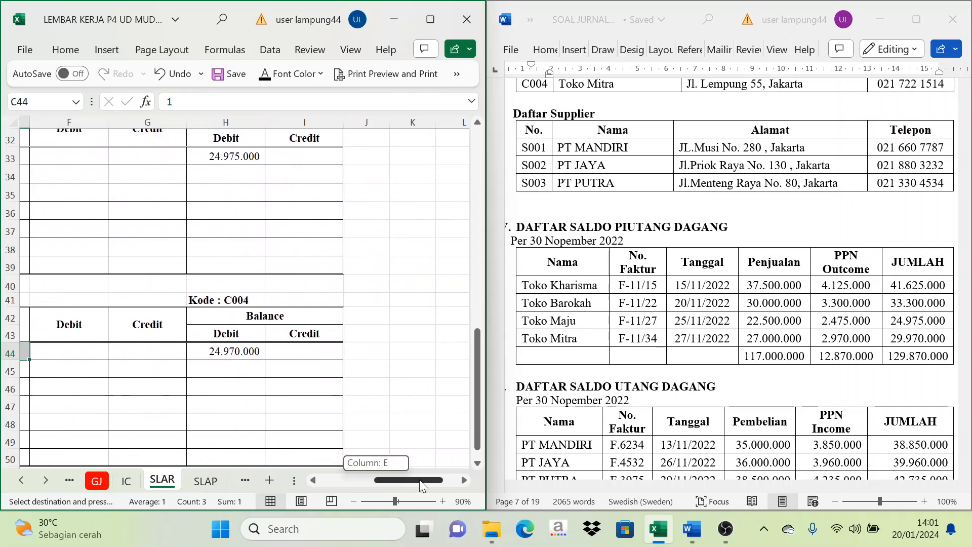
click(228, 353)
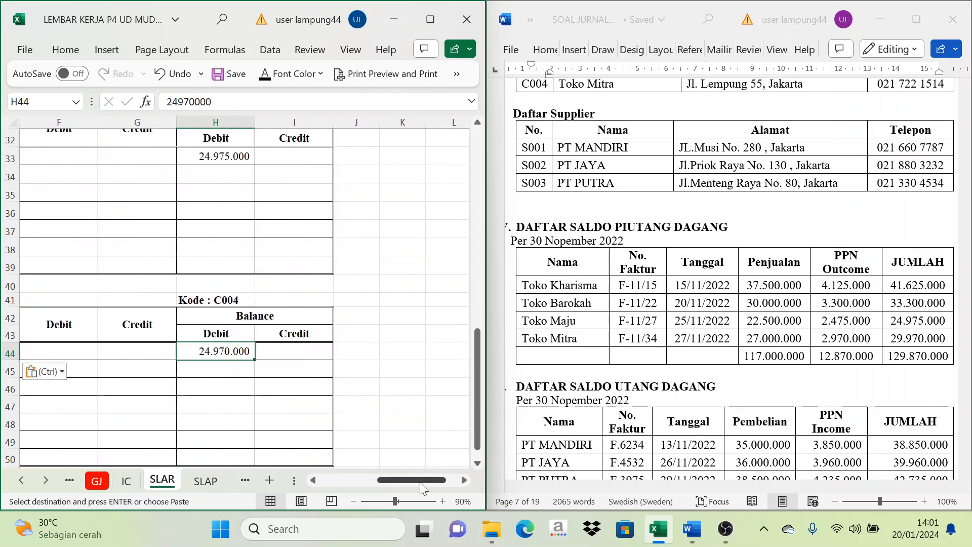
drag(420, 482, 376, 479)
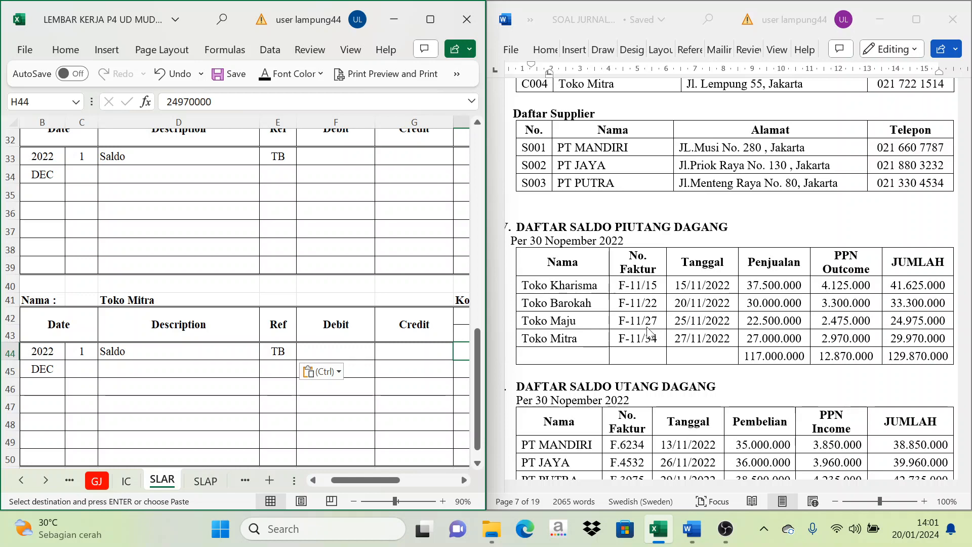
Step: On the SLAP sheet, set PT MANDIRI's opening entry 1, Saldo, TB in C10:E10 and credit balance 38.850.000 in I10 to black font
scroll(649, 332, down, 5)
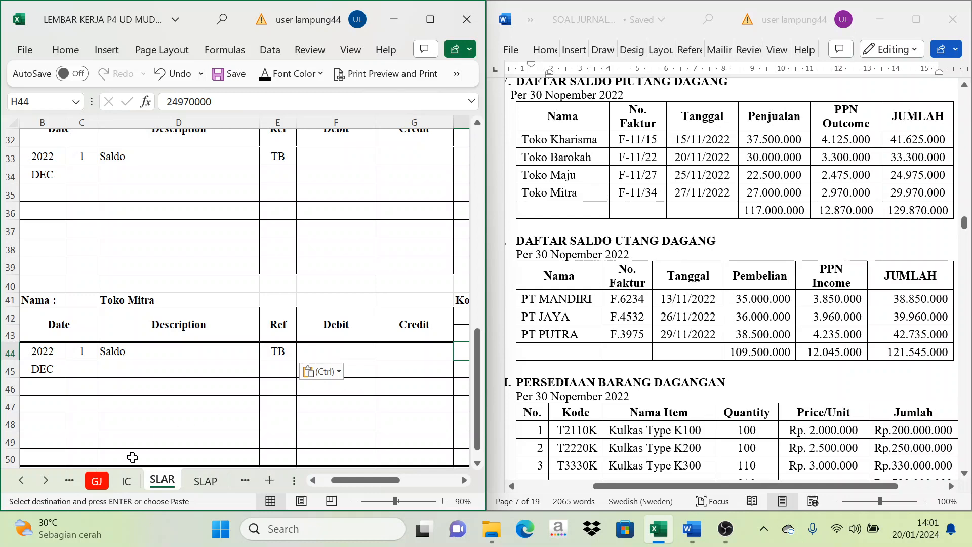
click(204, 481)
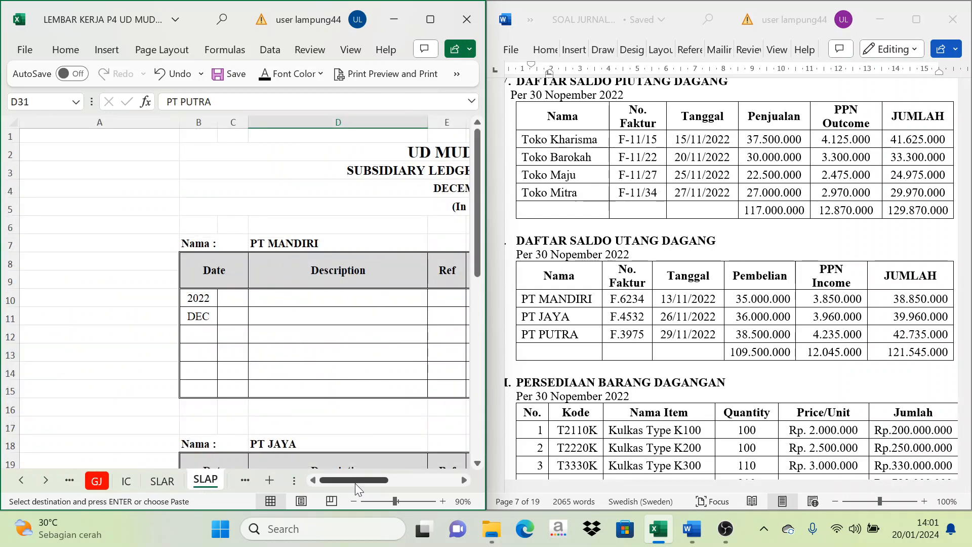
scroll(355, 431, right, 3)
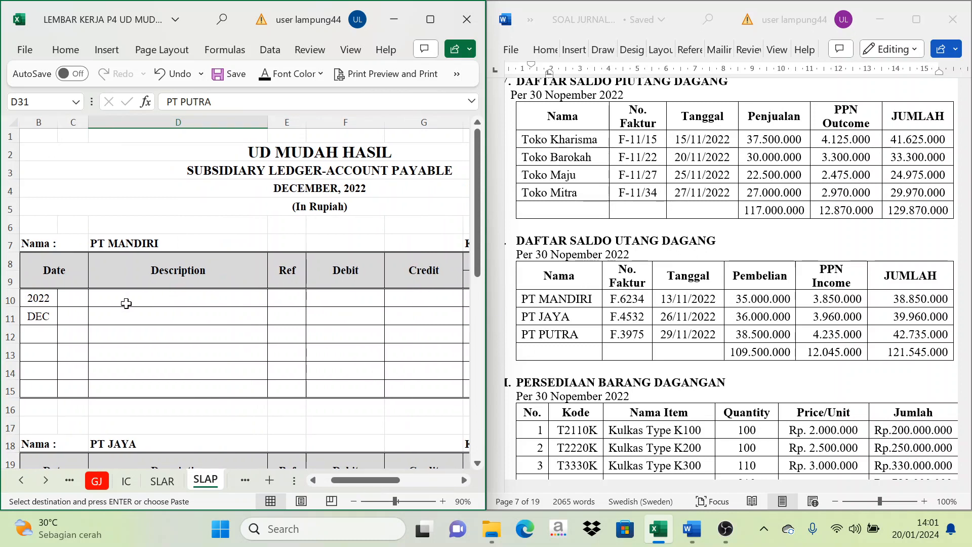
click(65, 301)
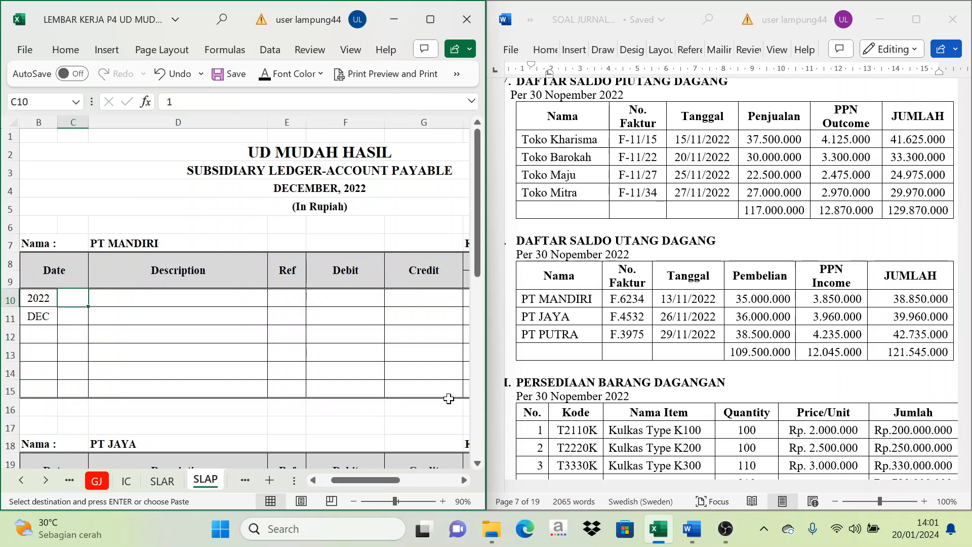
shift+click(287, 302)
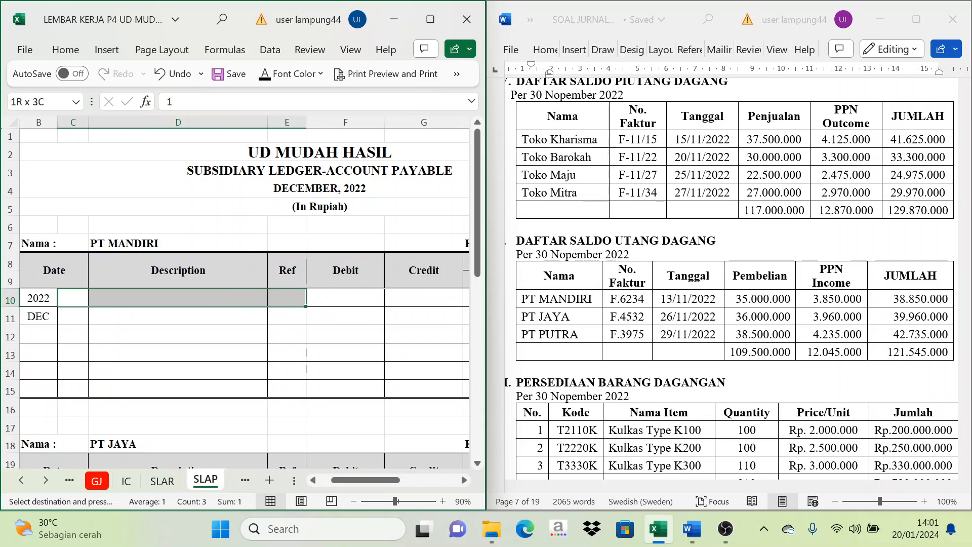
key(Return)
drag(349, 479, 395, 491)
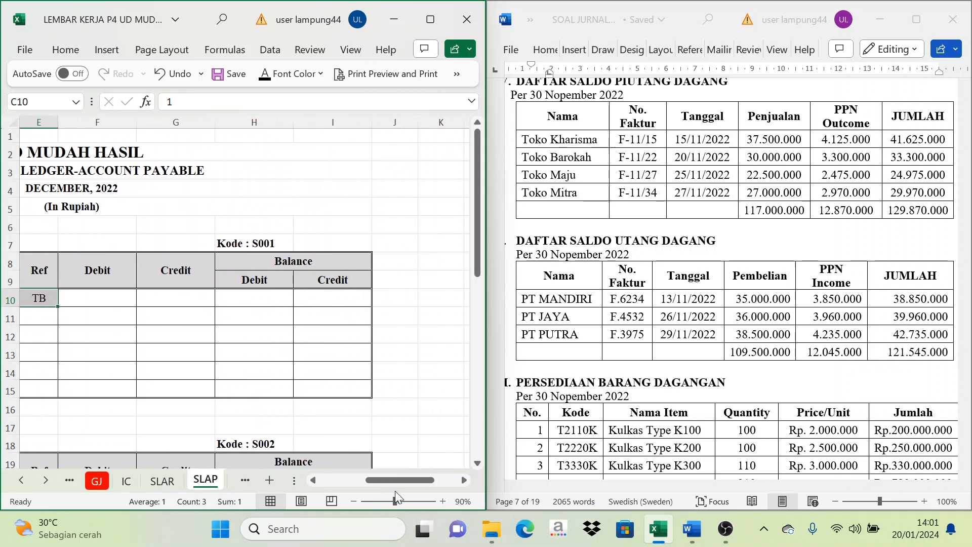
click(336, 299)
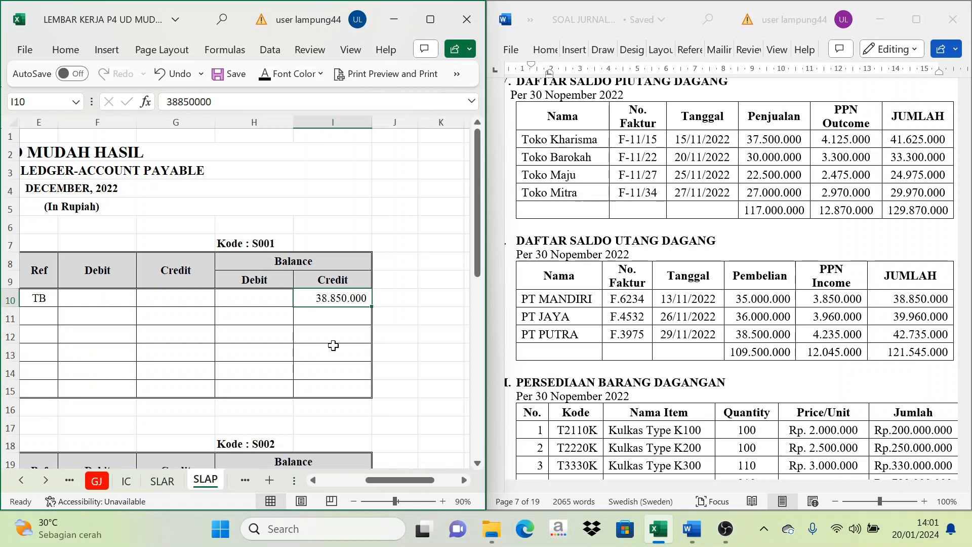
click(256, 296)
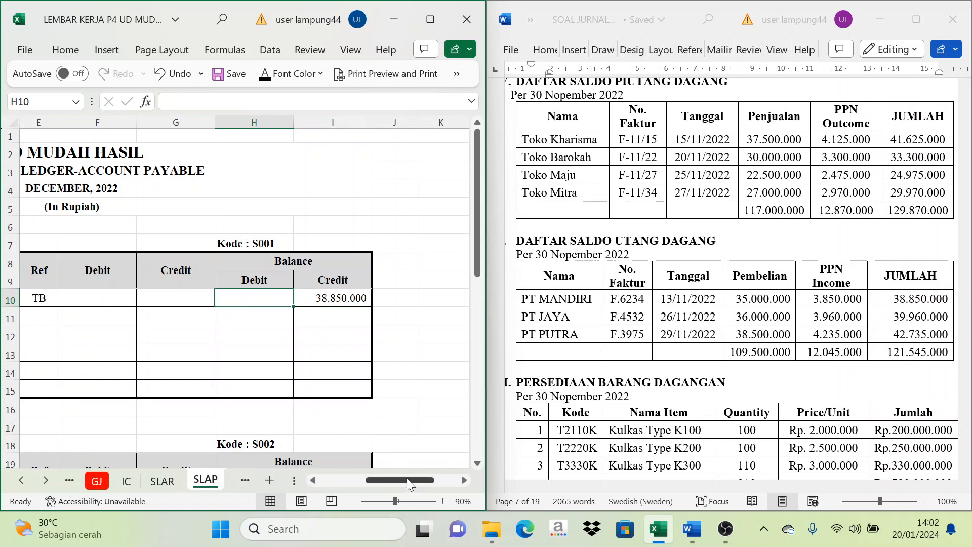
Step: Set PT JAYA's opening entry 1, Saldo, TB in C21:E21 and its credit balance 39.960.000 in I21 to black font
drag(408, 480, 374, 481)
scroll(348, 425, down, 4)
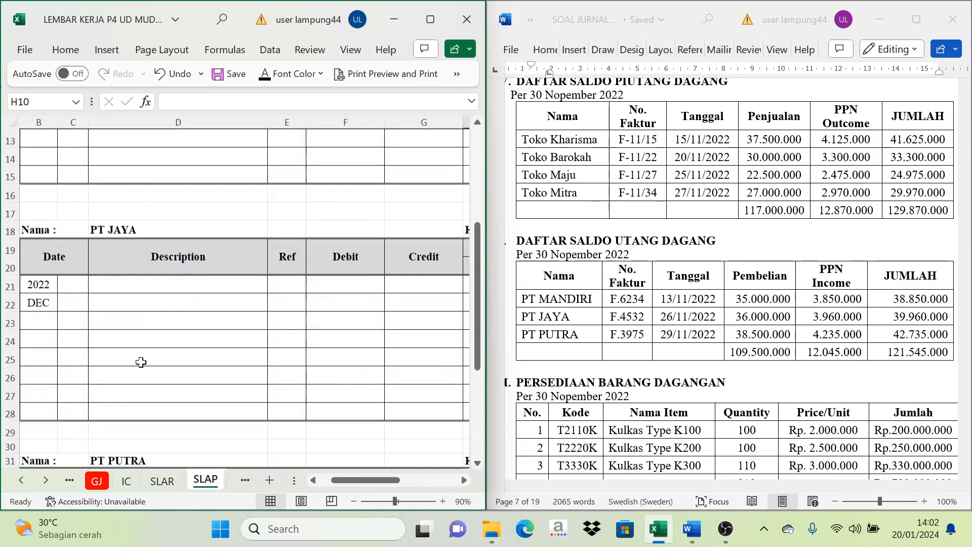
click(73, 282)
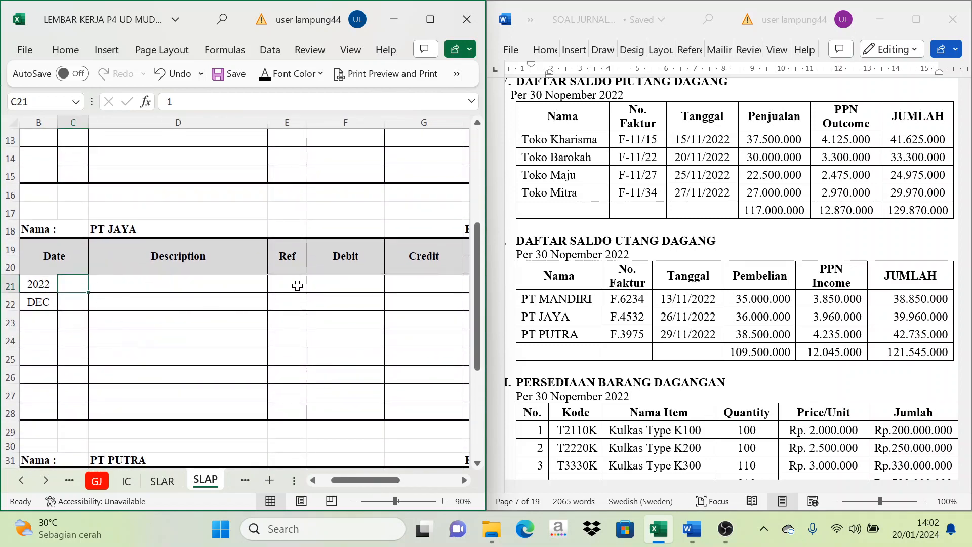
text(1	Saldo	TB)
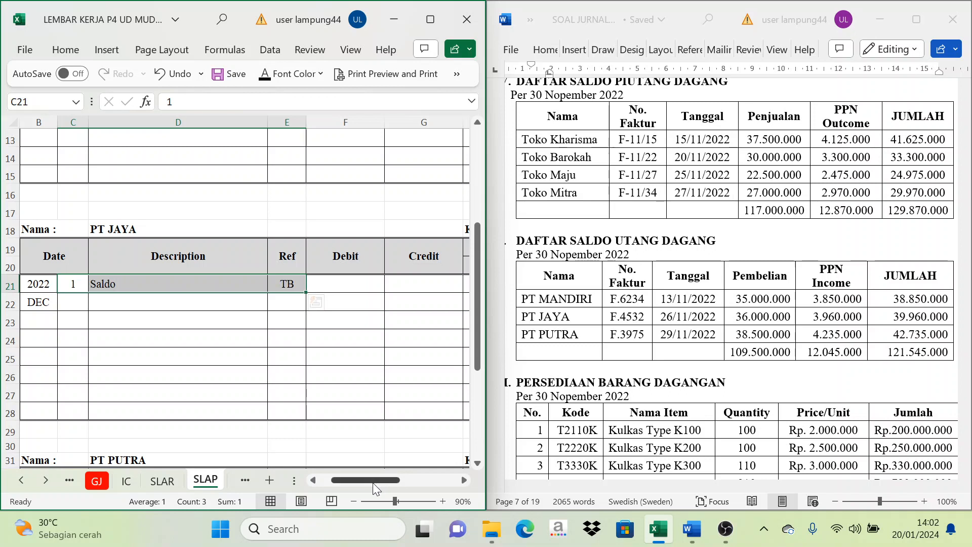
drag(373, 482, 419, 483)
click(300, 283)
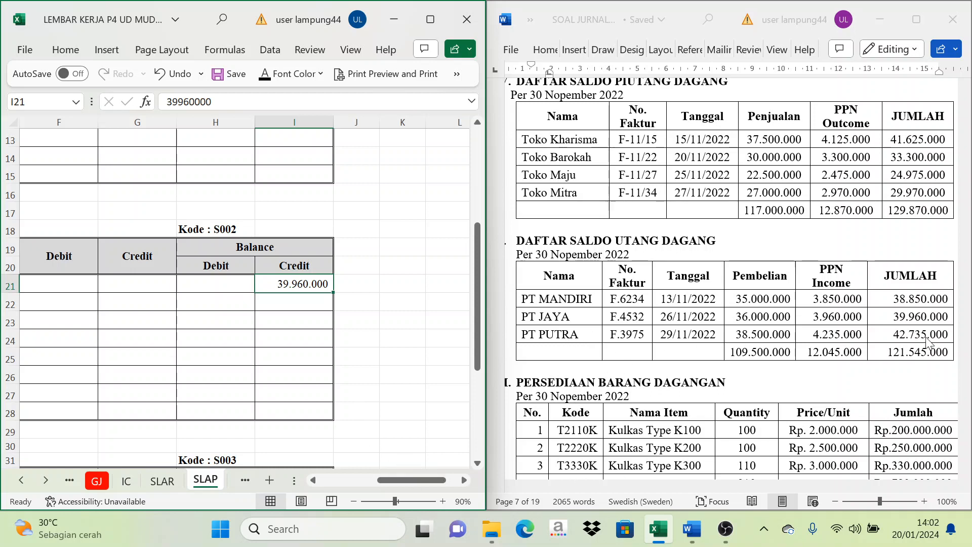
Step: Set PT PUTRA's opening entry 1, Saldo, TB in C34:E34 and credit balance 42.735.000 in I34 to black font, checking the exam's payable table
click(807, 346)
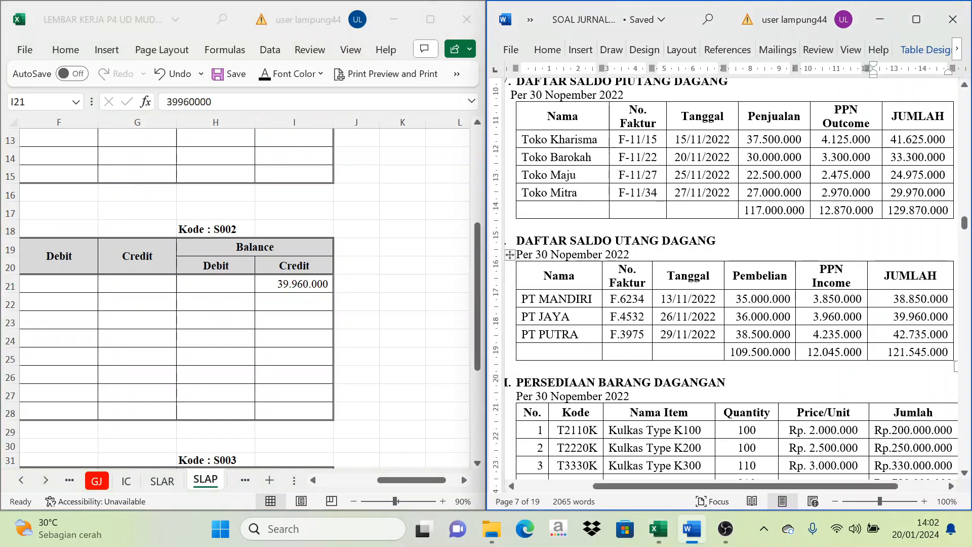
click(399, 480)
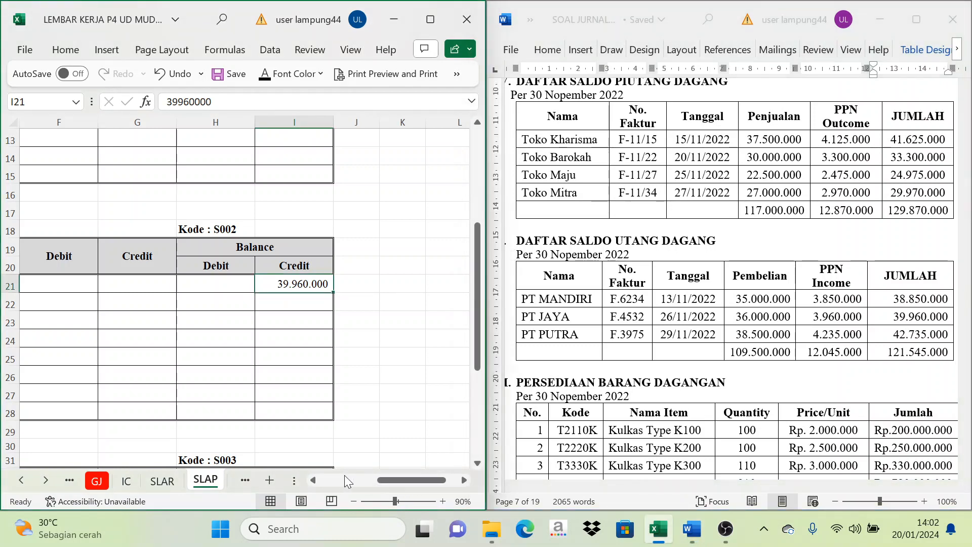
mouse_move(383, 480)
mouse_down()
mouse_move(327, 480)
mouse_move(372, 481)
mouse_up()
scroll(310, 407, down, 4)
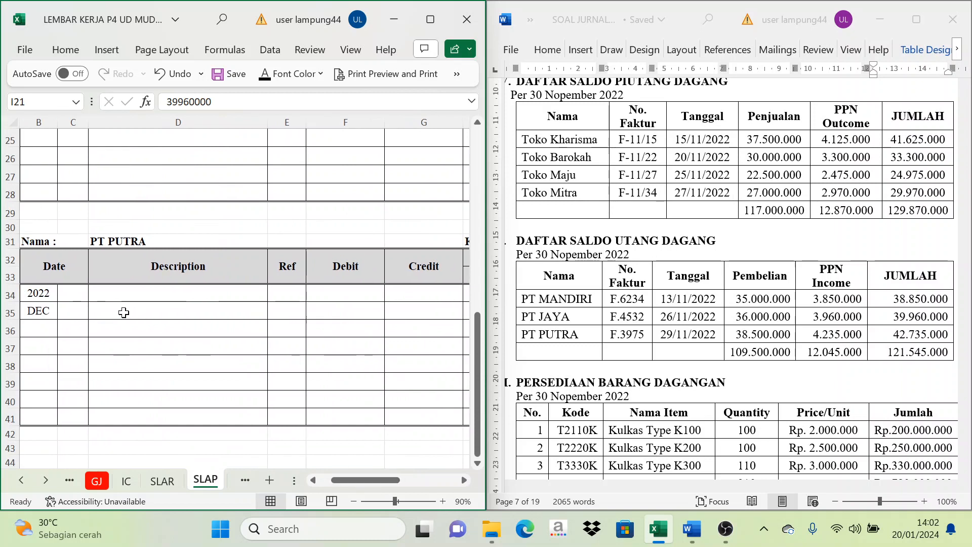
click(68, 286)
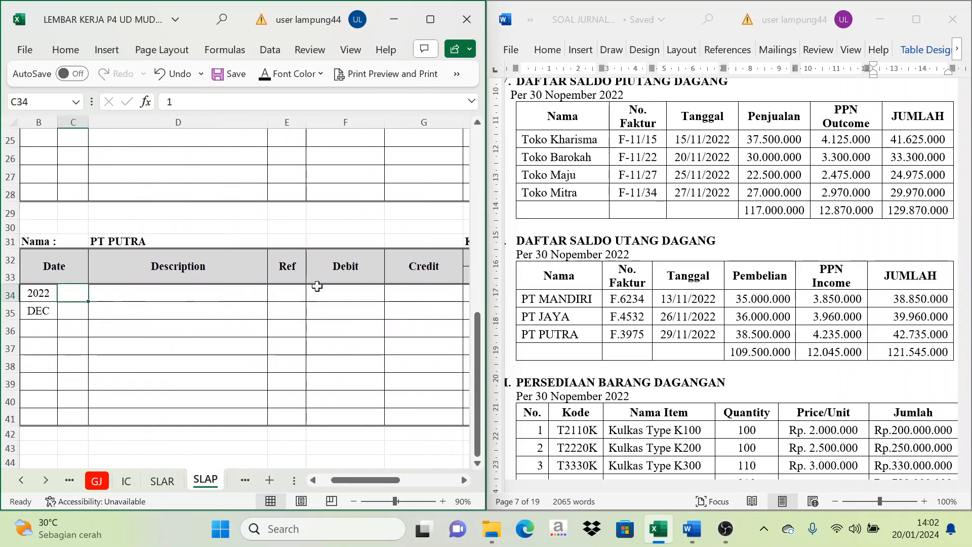
shift+click(287, 292)
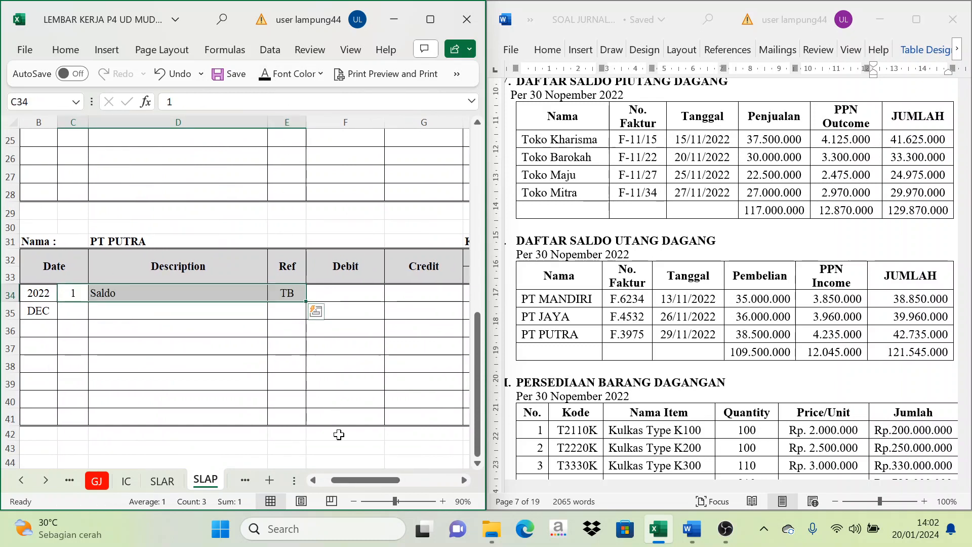
drag(370, 480, 413, 479)
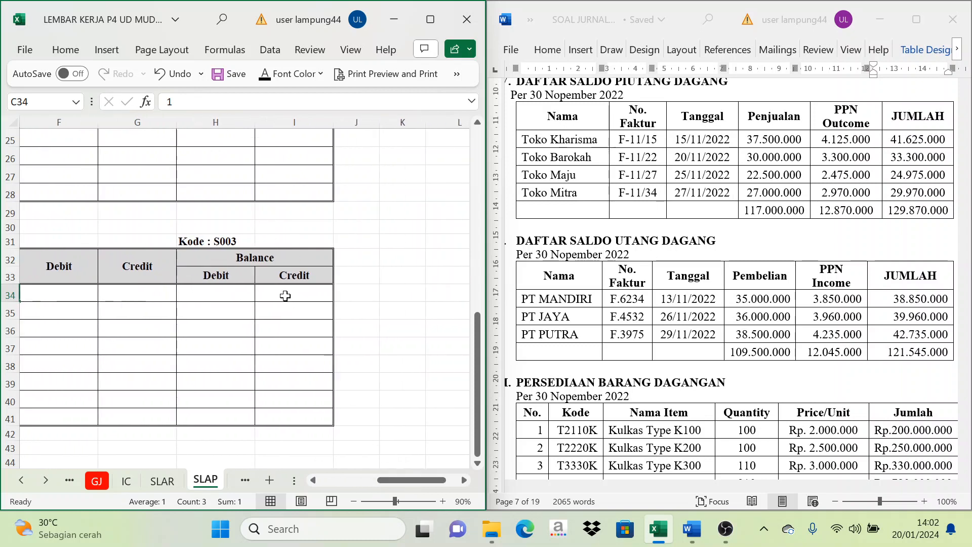
click(294, 293)
click(264, 75)
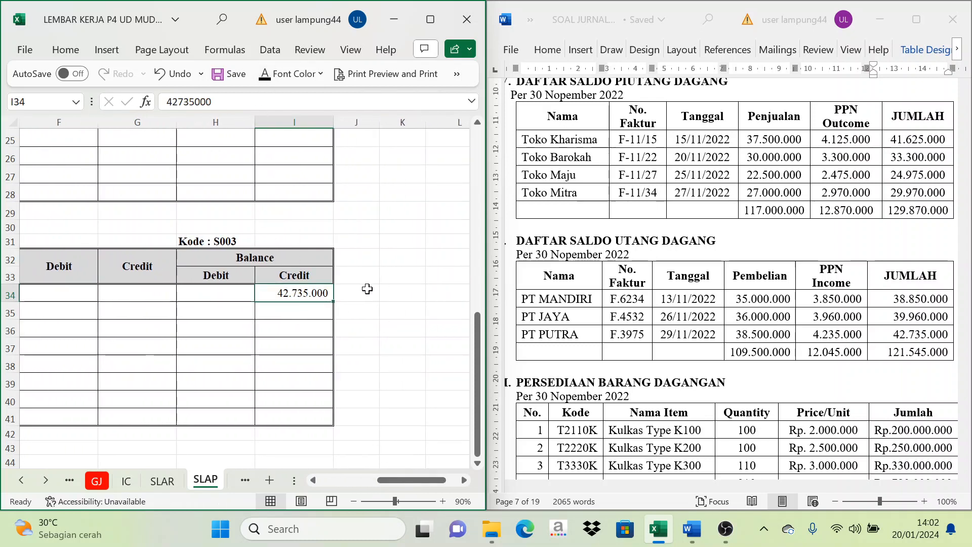
click(413, 309)
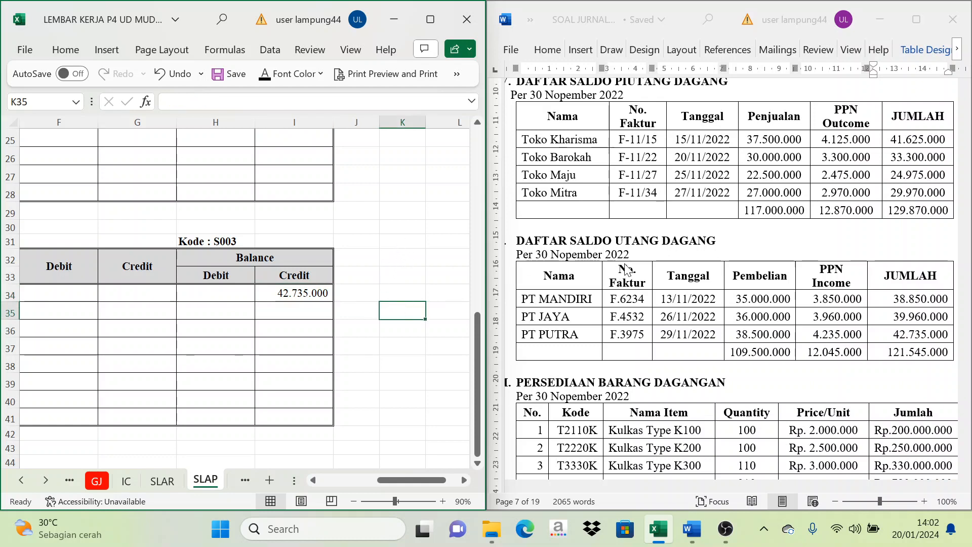
Step: Compare the exam's Persediaan Barang Dagangan table with the Kulkas Type K100, K200 and K300 cards on the IC sheet
scroll(636, 278, down, 5)
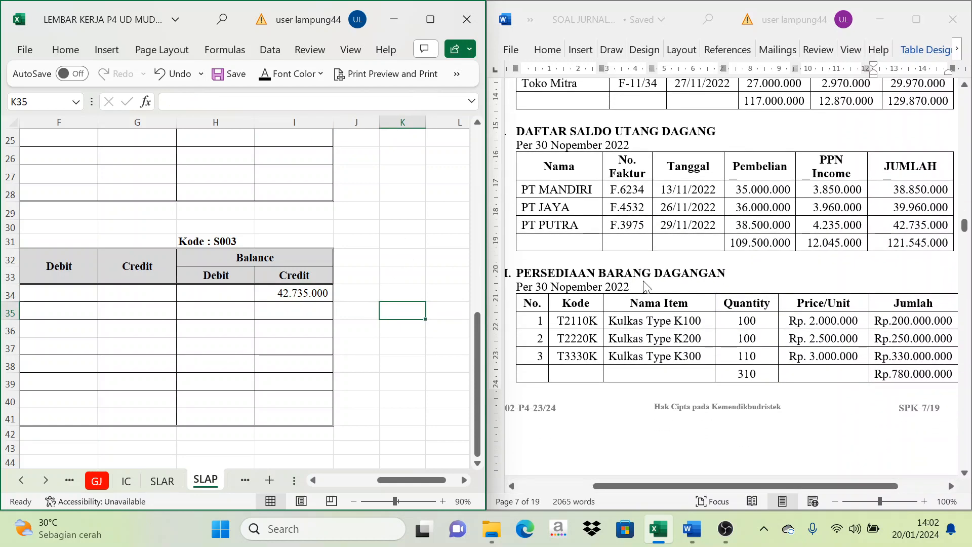
scroll(633, 293, down, 1)
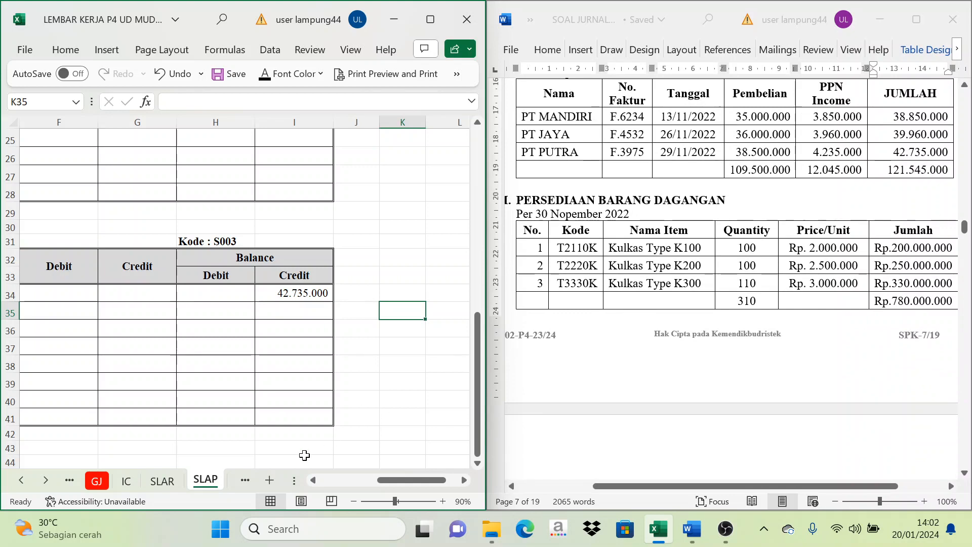
click(126, 480)
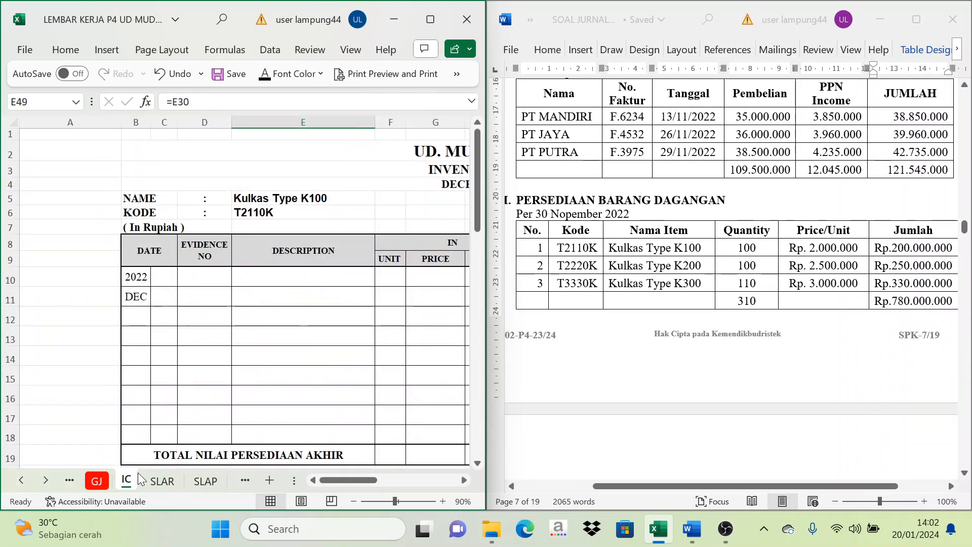
mouse_move(355, 480)
mouse_down()
mouse_move(366, 482)
mouse_move(348, 481)
mouse_move(361, 491)
mouse_up()
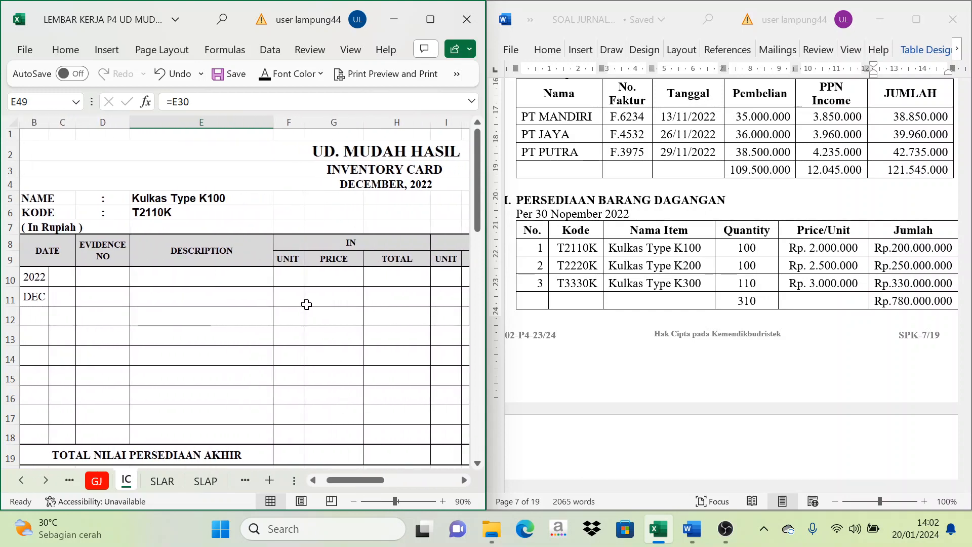
scroll(306, 304, down, 7)
scroll(306, 304, up, 7)
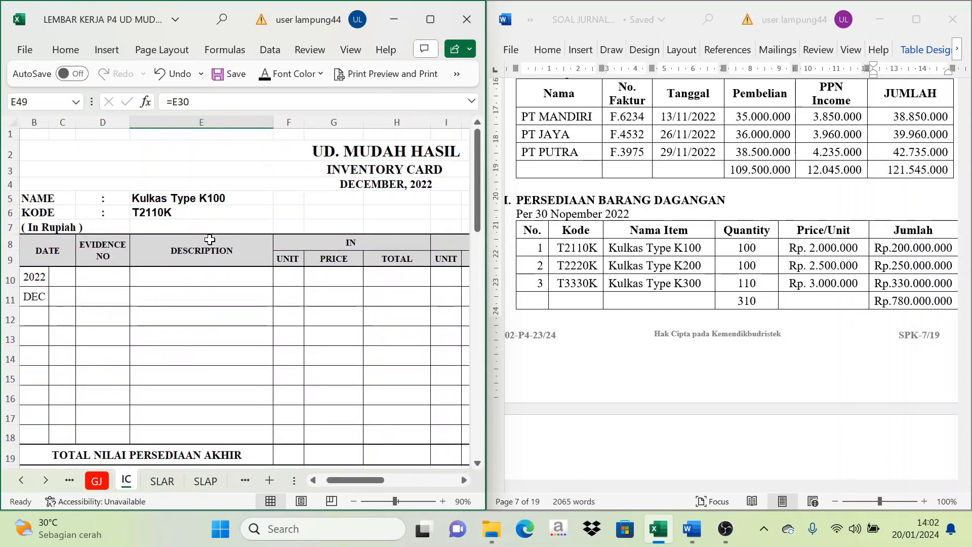
scroll(191, 310, down, 4)
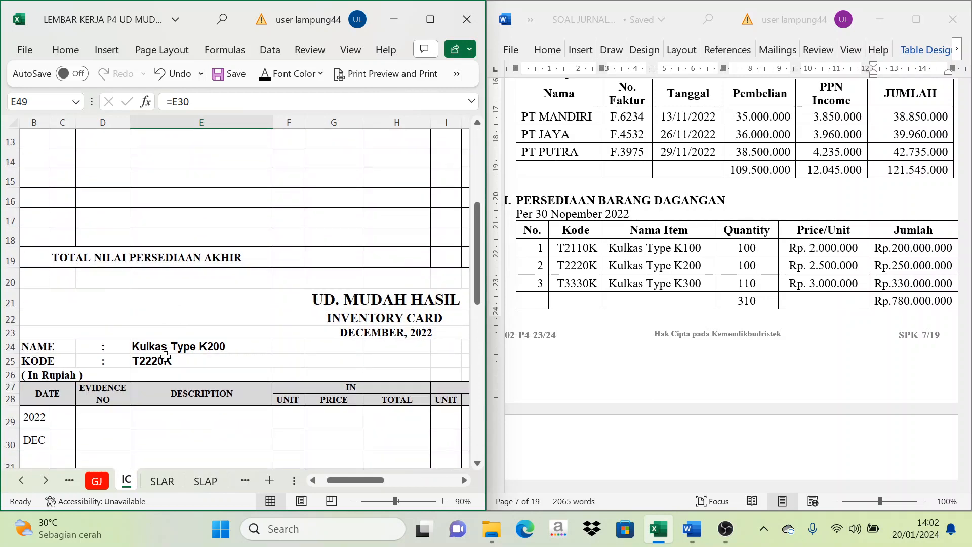
scroll(210, 358, down, 7)
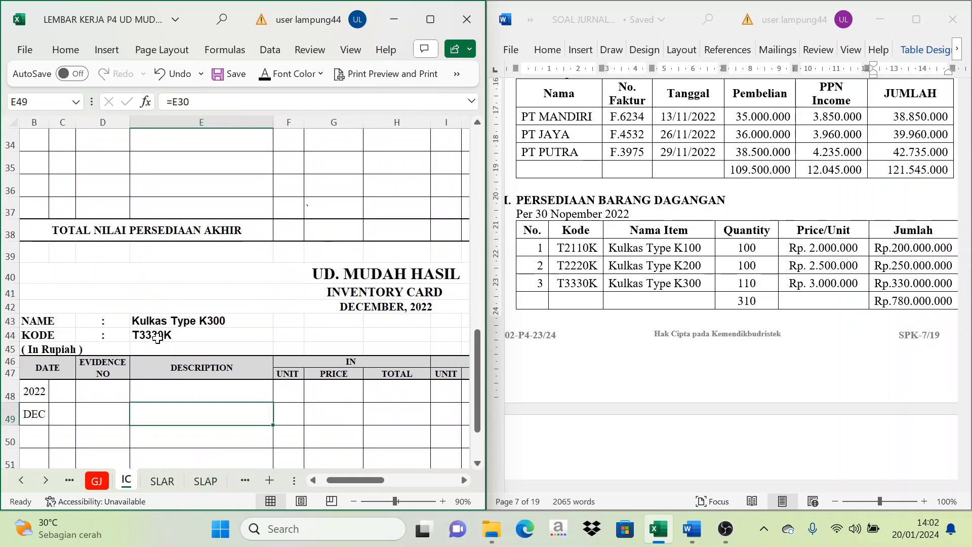
scroll(210, 327, up, 11)
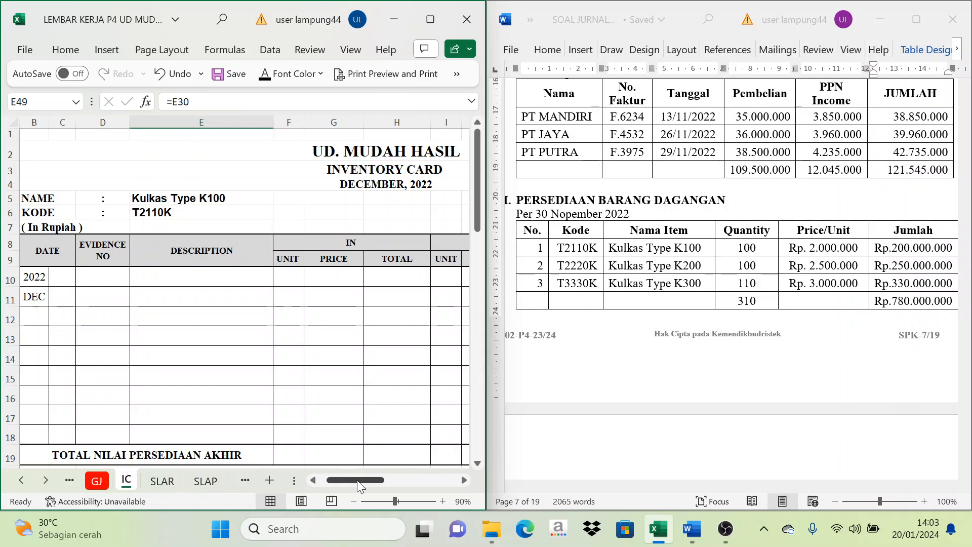
Step: On the K100 card, set opening entry 1, Saldo in C10:E10 and balance 100, 2.000.000, 200.000.000 in L10:N10 to black font
drag(61, 276, 199, 273)
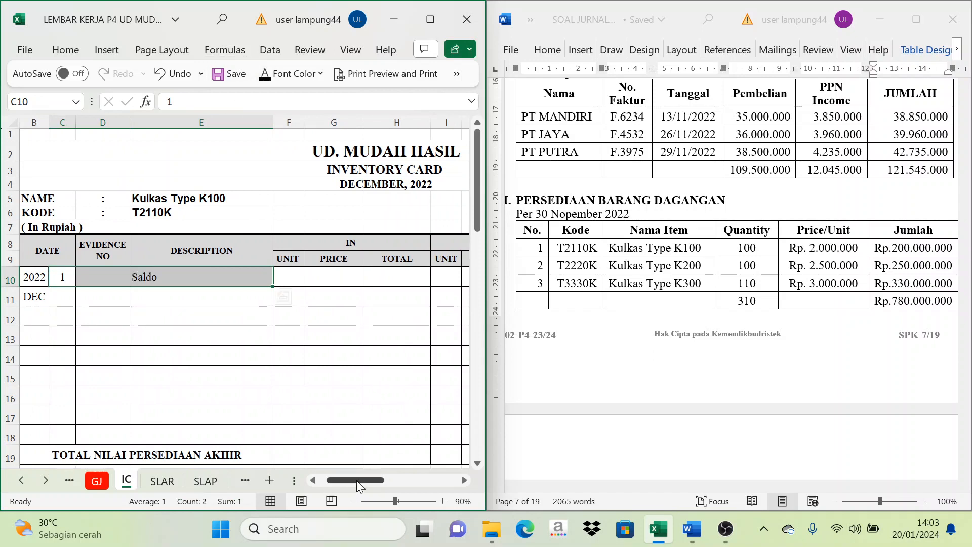
drag(356, 480, 403, 485)
click(330, 242)
click(256, 278)
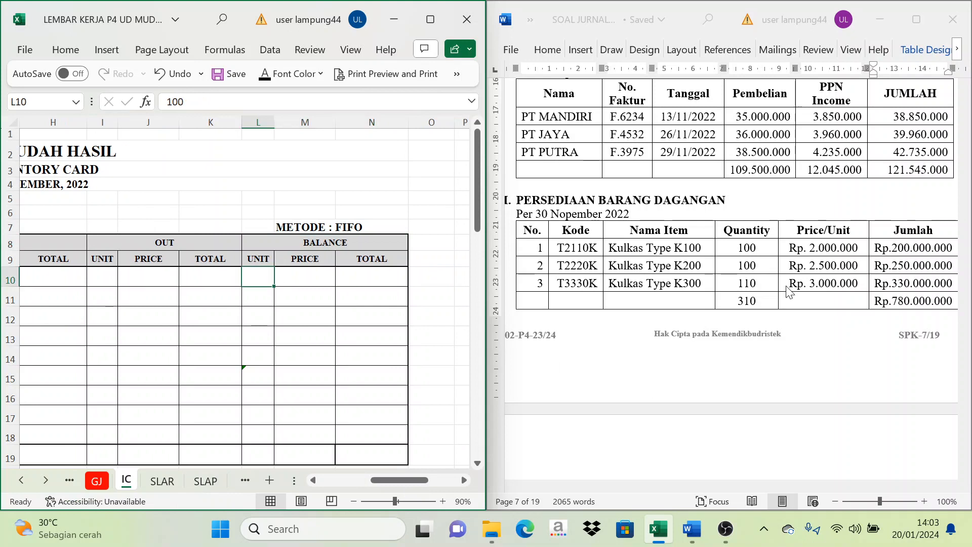
click(297, 277)
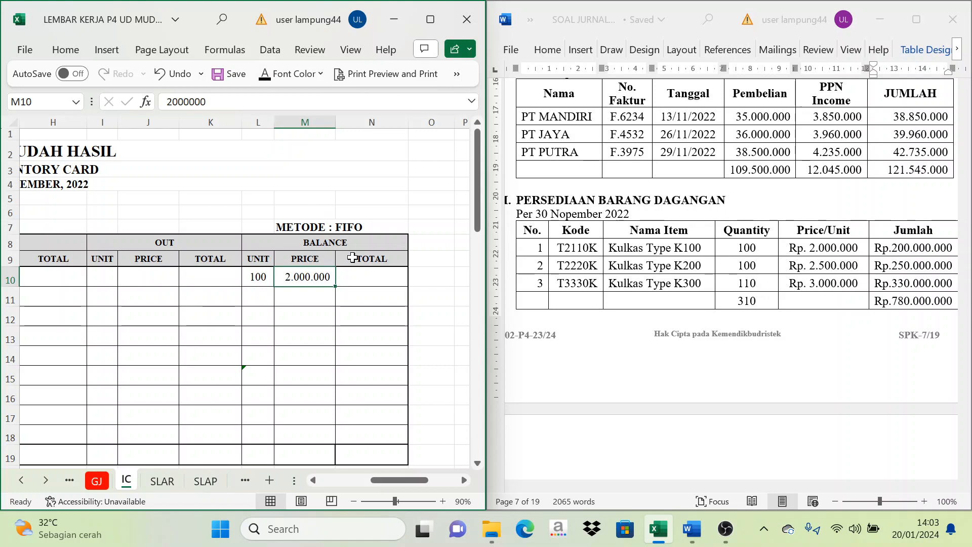
click(370, 283)
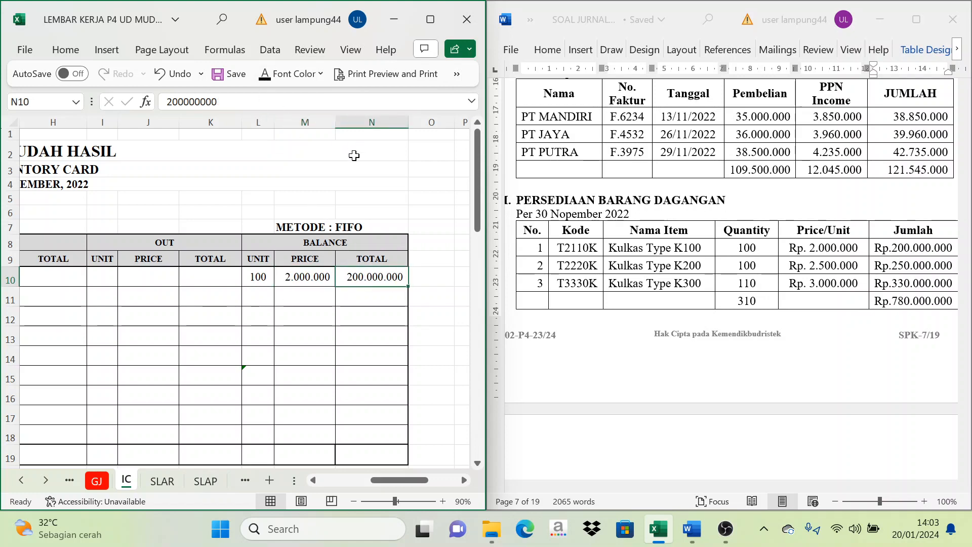
Step: On the Kulkas Type K200 card, set the opening entry 1, Saldo in row 29 to black font
scroll(419, 393, down, 5)
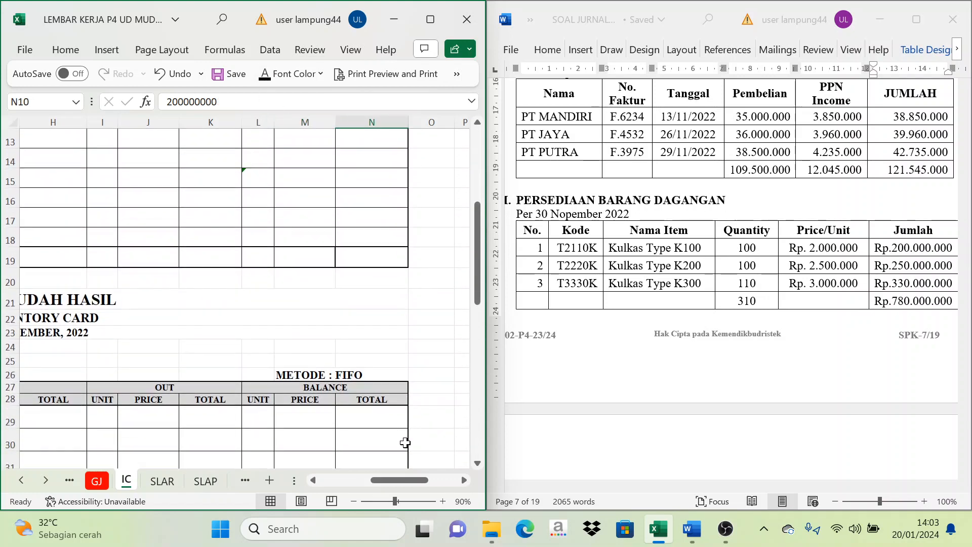
drag(400, 480, 346, 476)
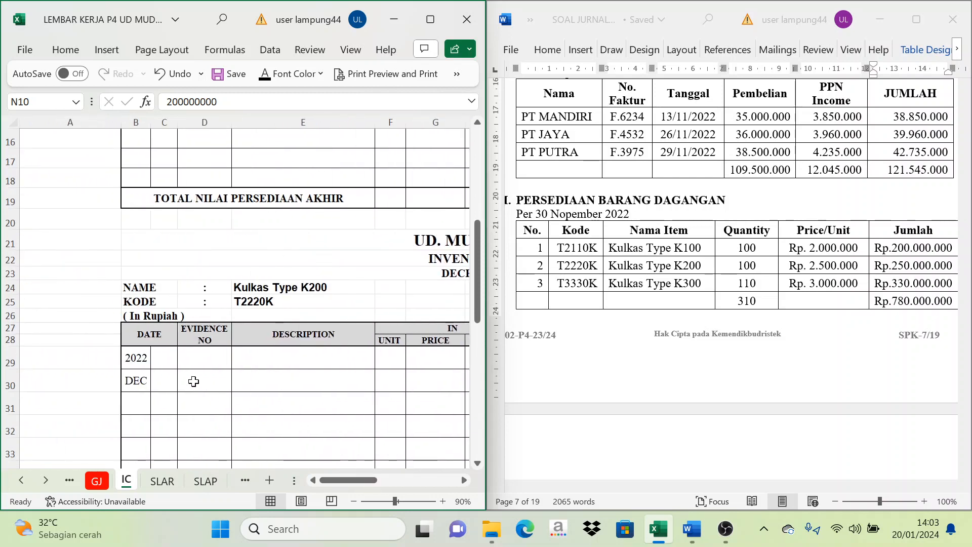
click(157, 357)
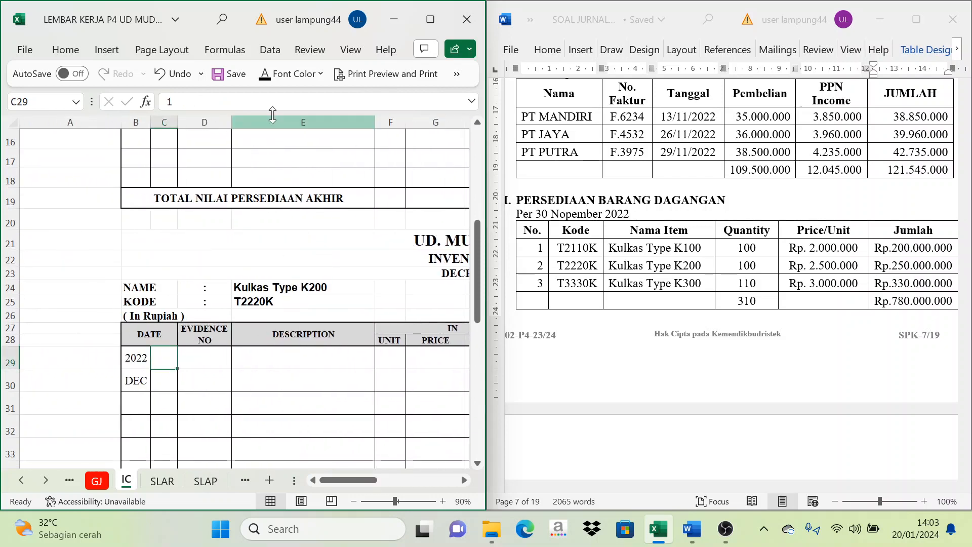
shift+click(392, 364)
click(267, 75)
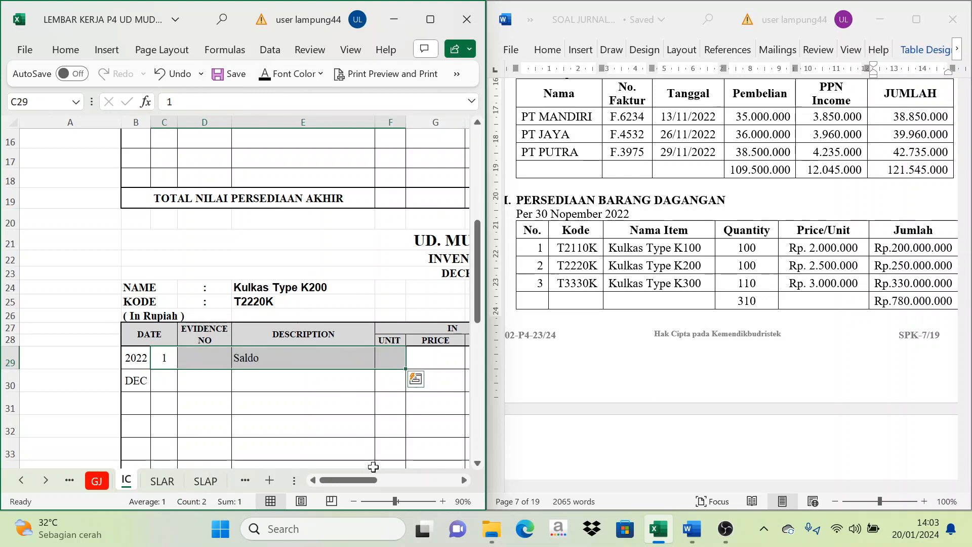
Step: Set the K200 card's opening balance of 100 units, price 2.500.000 and total 250.000.000 in L29:N29 to black font
drag(375, 479, 420, 481)
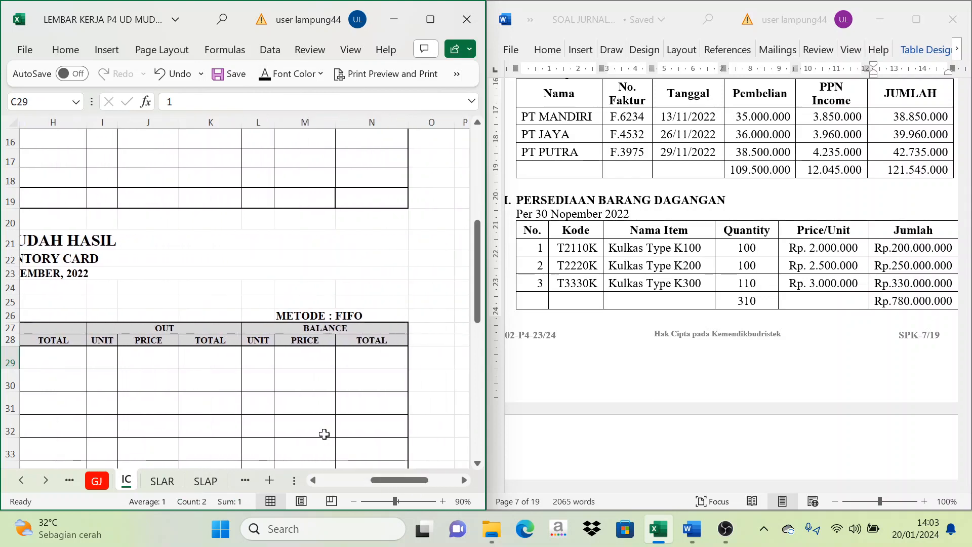
click(258, 358)
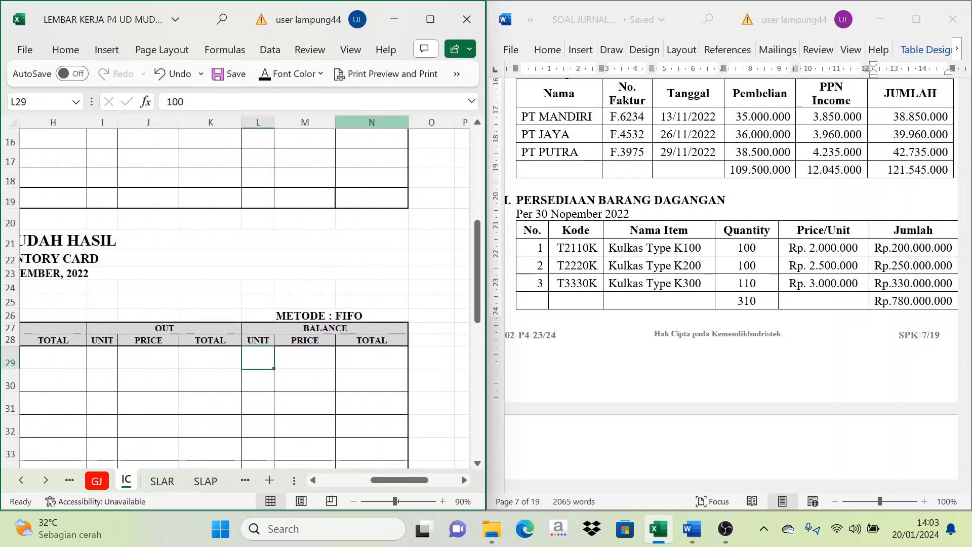
click(265, 74)
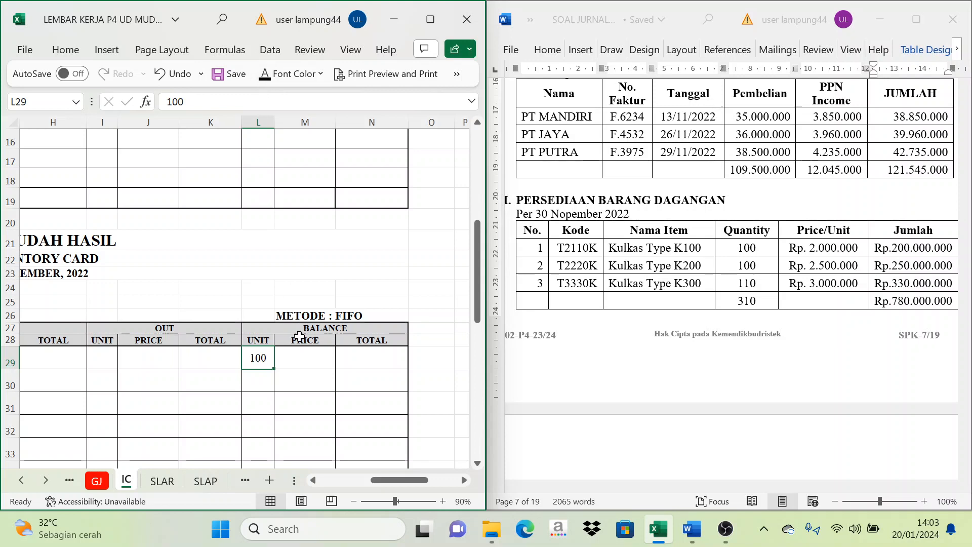
click(306, 362)
click(268, 74)
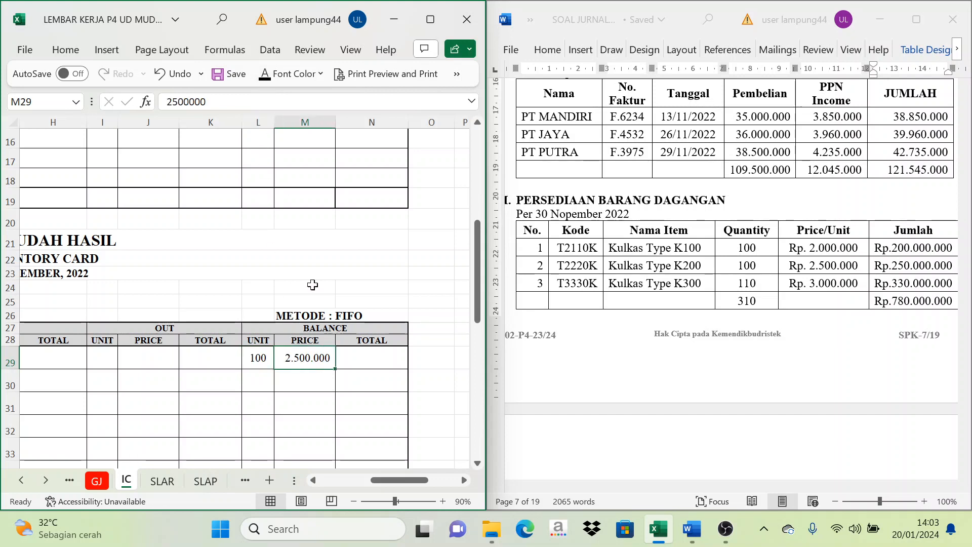
click(362, 358)
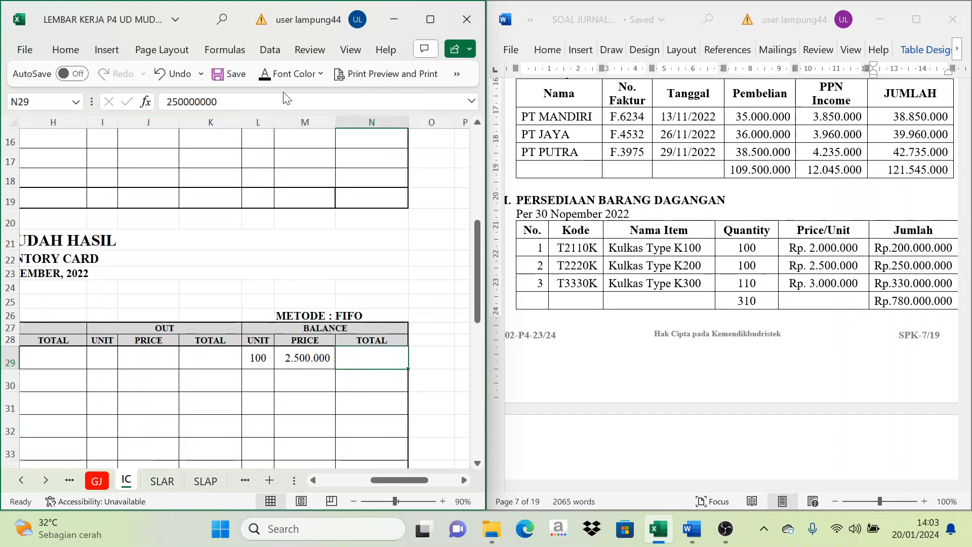
click(263, 75)
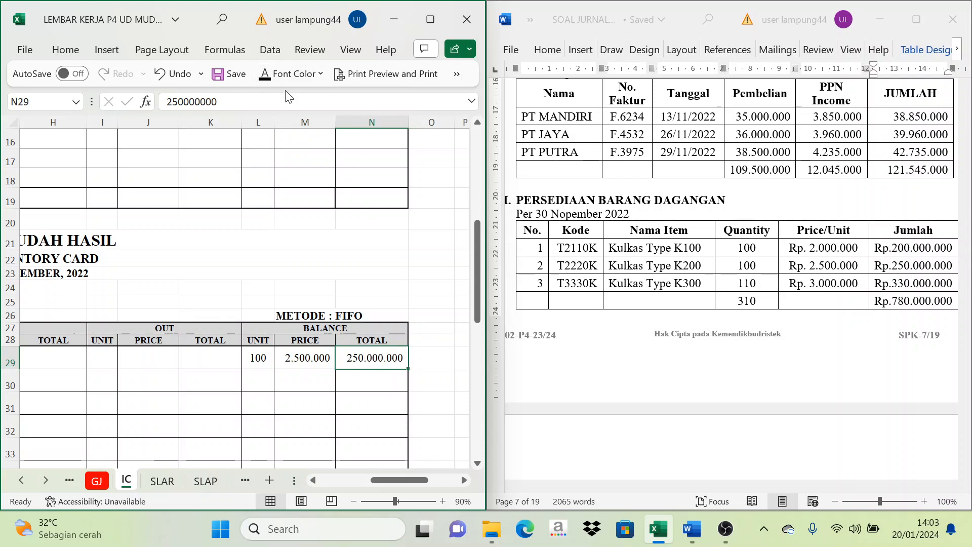
Step: On the Kulkas Type K300 card, set the opening entry's date and description in row 48 to black font
drag(403, 482, 337, 485)
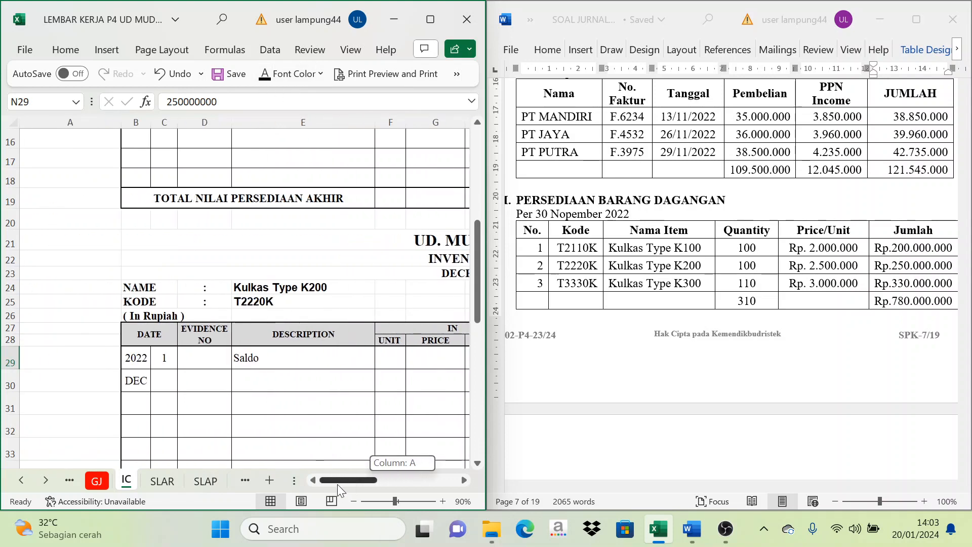
scroll(283, 388, down, 5)
scroll(283, 390, down, 3)
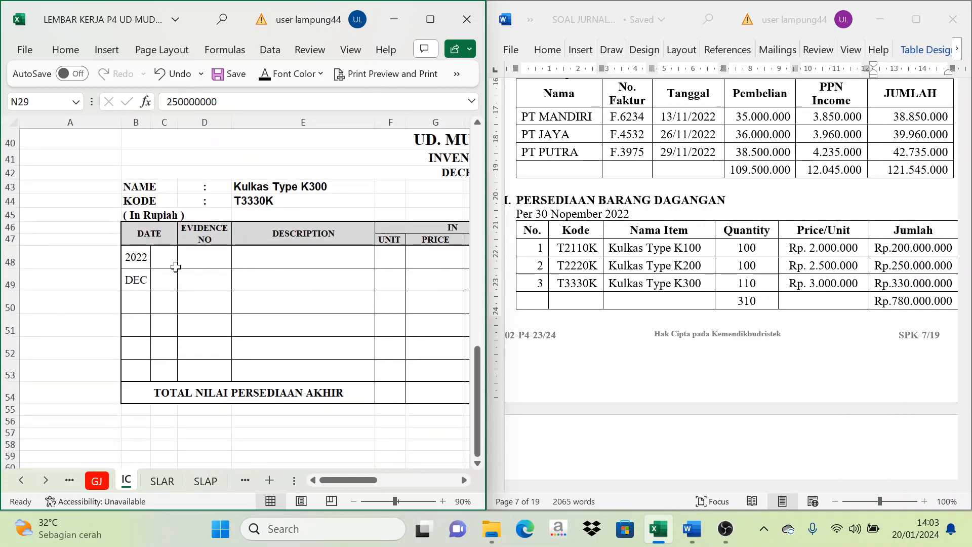
drag(170, 264, 375, 256)
Step: Set the K300 card's opening balance of 110 units, price 3.000.000 and total 330.000.000 in L48:N48 to black font
drag(343, 481, 390, 485)
click(311, 262)
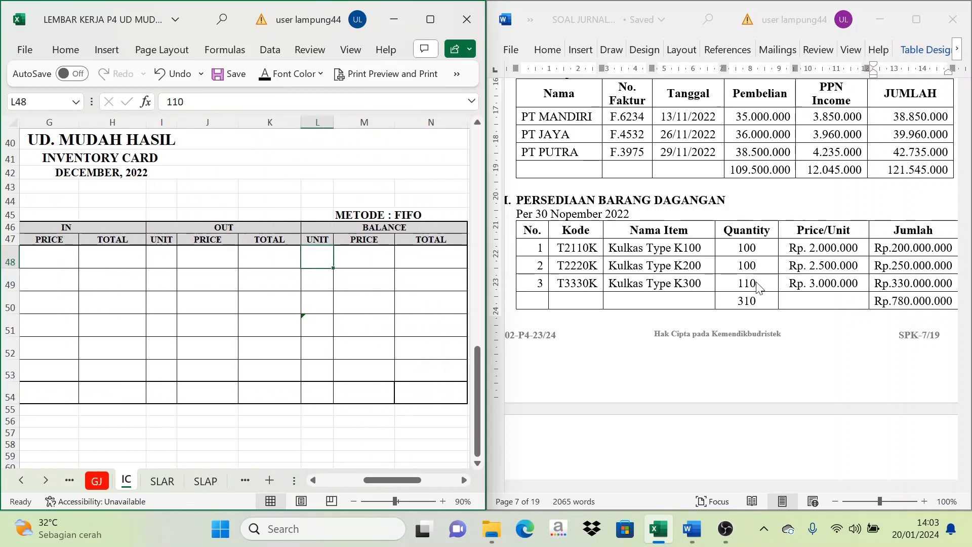
click(371, 261)
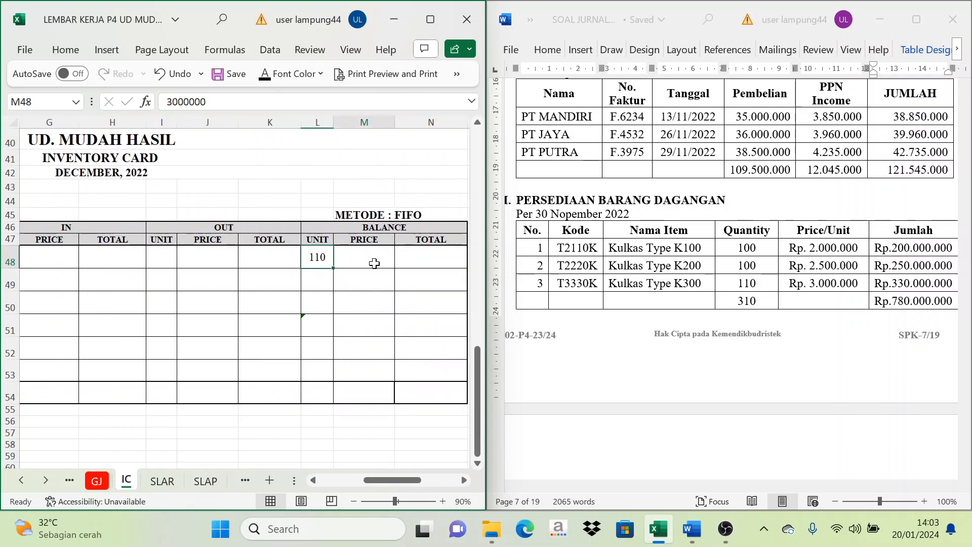
click(265, 74)
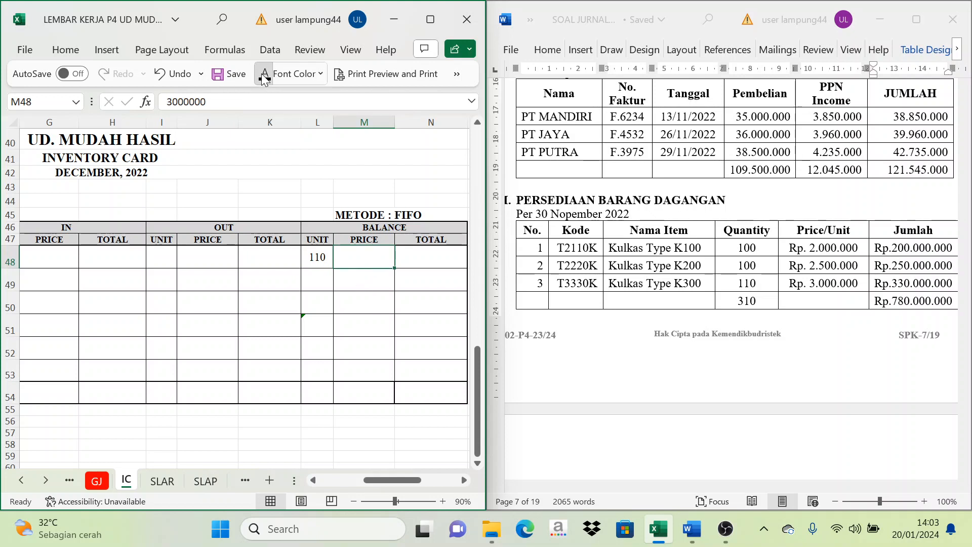
click(413, 261)
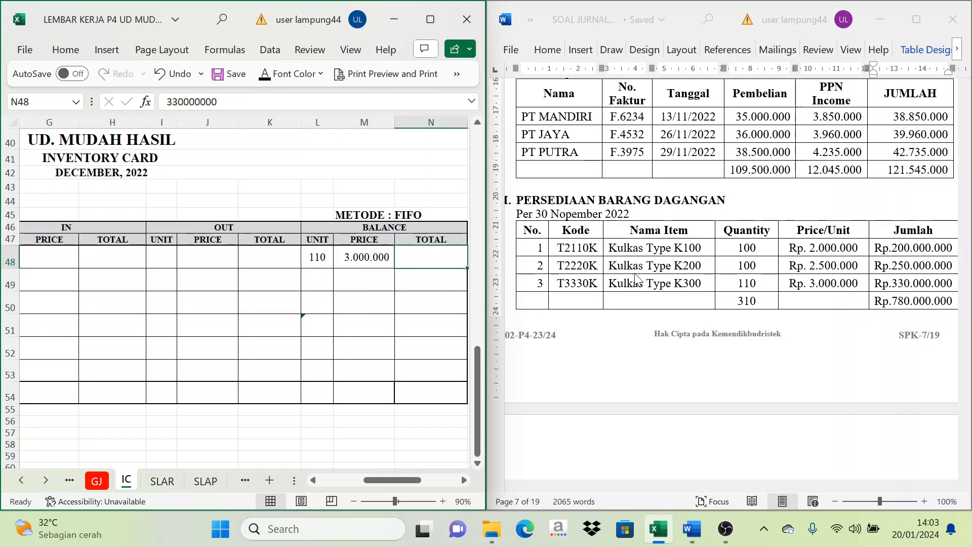
click(265, 74)
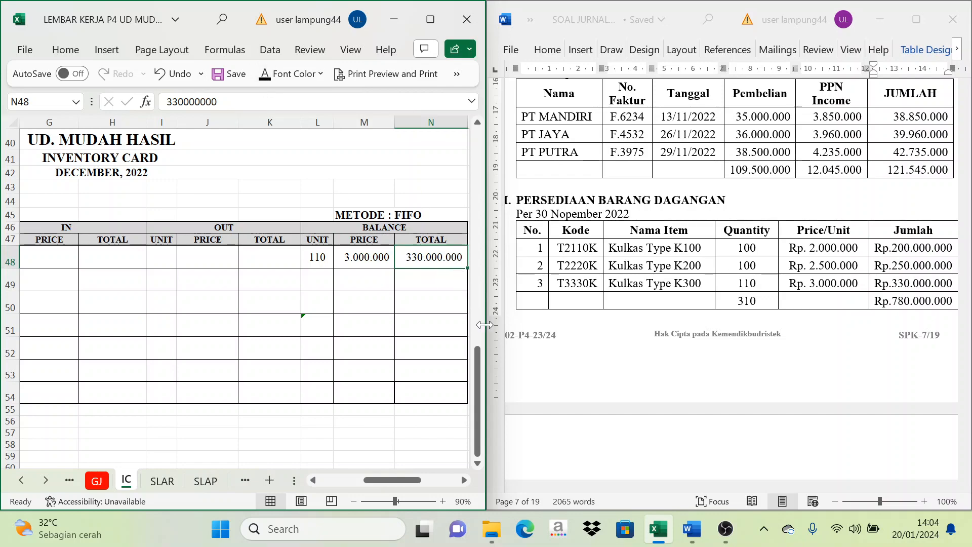
Step: Review the exam's customer, supplier, receivable and payable lists, and read the cash payment voucher in Dokumen Transaksi No.1
scroll(691, 333, up, 10)
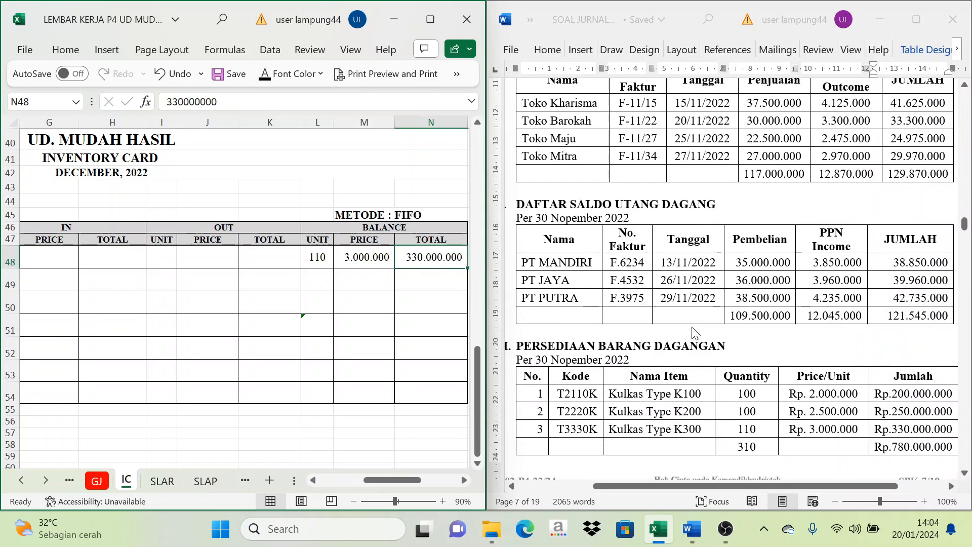
scroll(634, 306, up, 5)
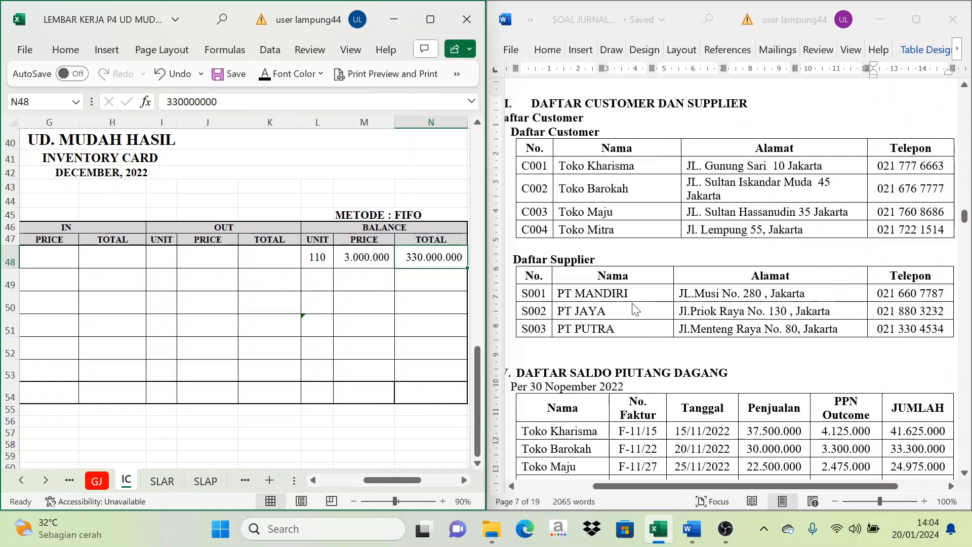
scroll(636, 309, down, 10)
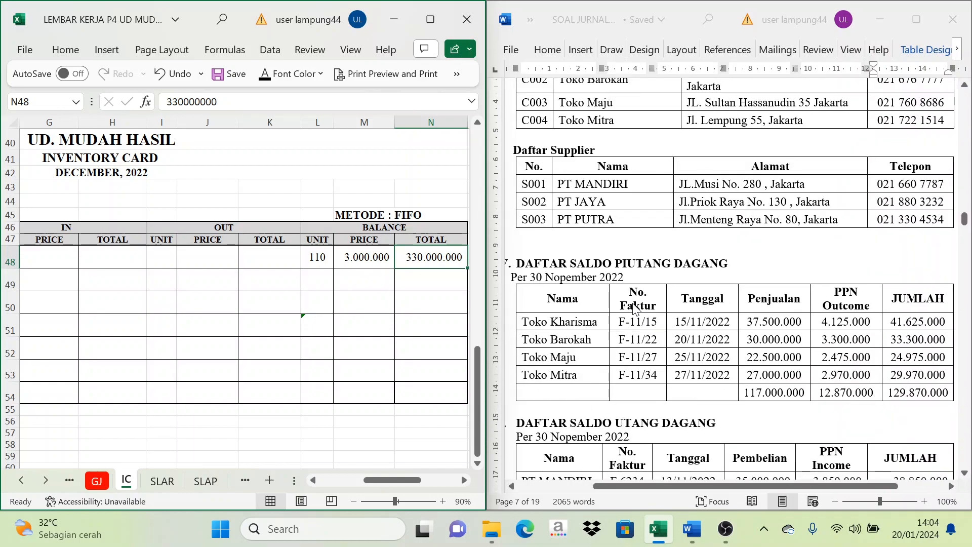
scroll(627, 289, down, 8)
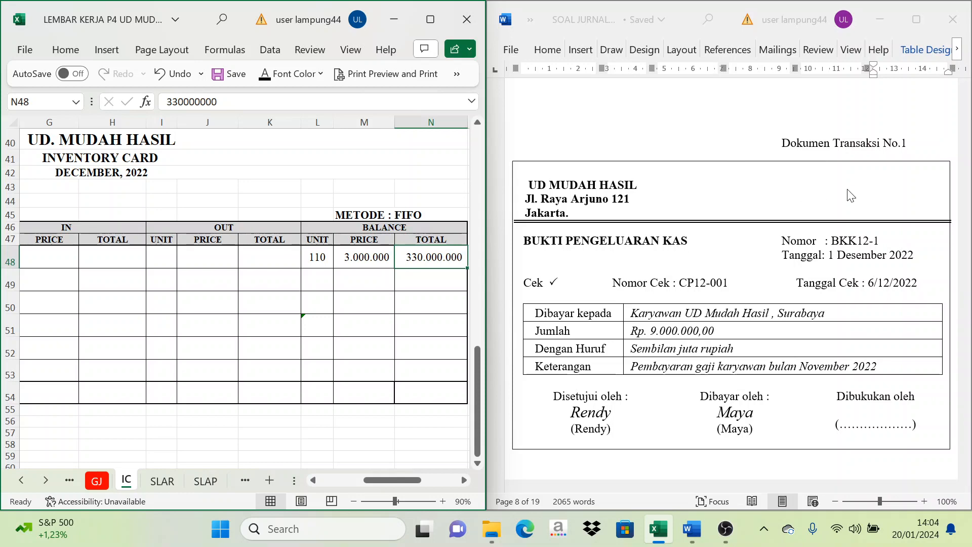
scroll(851, 178, down, 1)
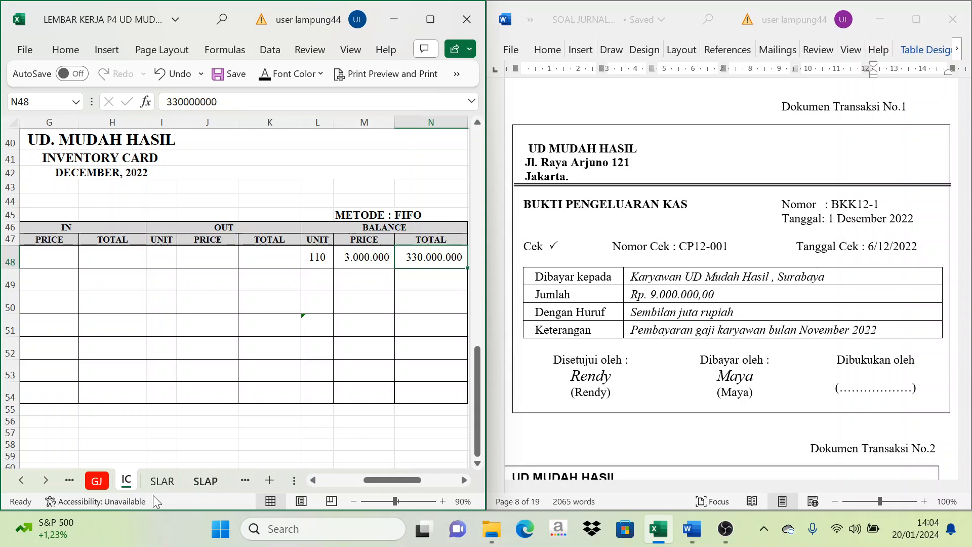
Step: On the CPJ sheet, set row 10's date 1, evidence number BKK12-1 and description "Pembayaran gaji karyawan" to black font
click(26, 482)
click(26, 482)
click(26, 482)
click(26, 482)
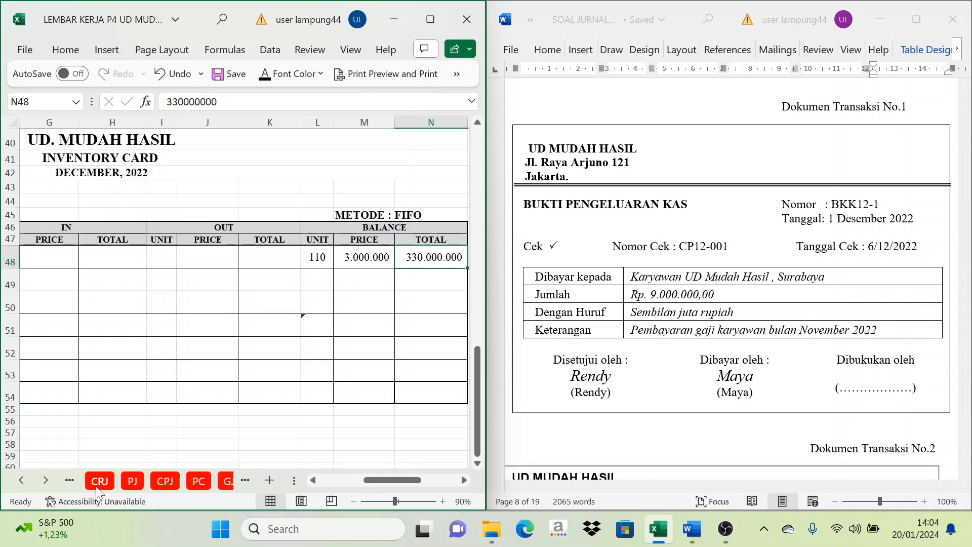
click(165, 481)
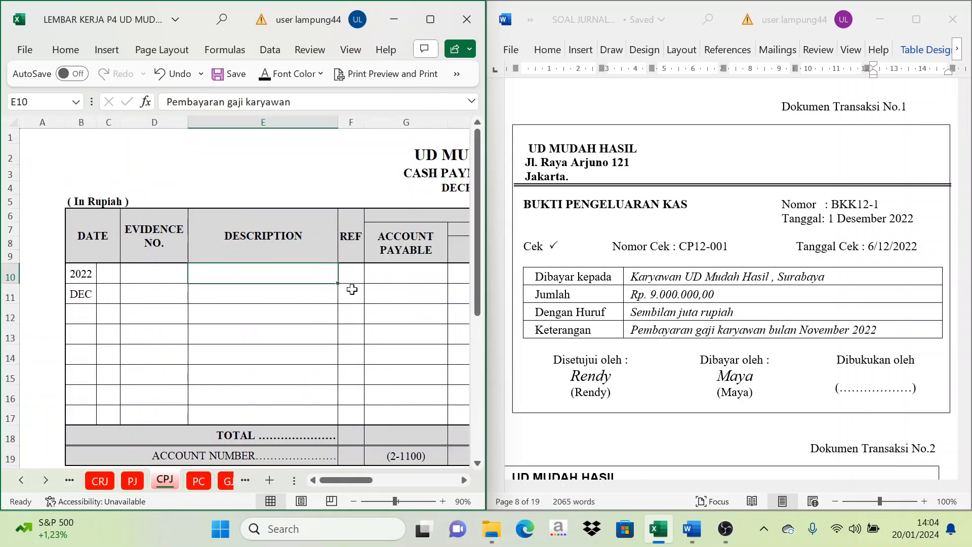
click(115, 275)
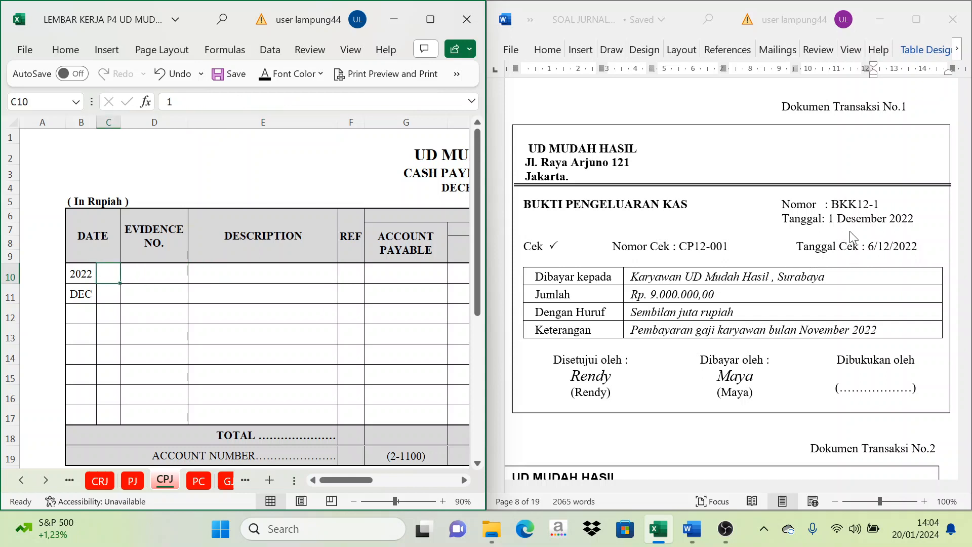
drag(103, 275, 140, 278)
click(264, 74)
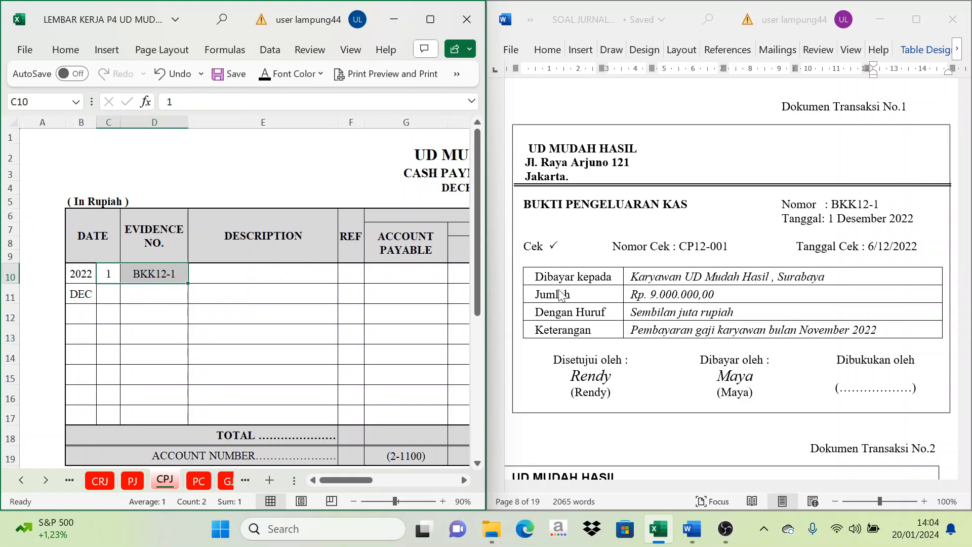
click(217, 278)
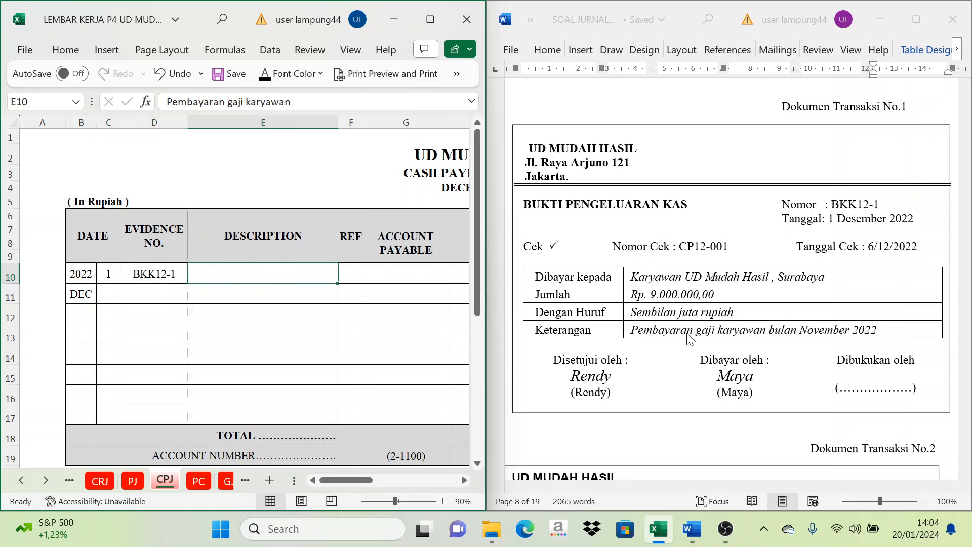
click(284, 74)
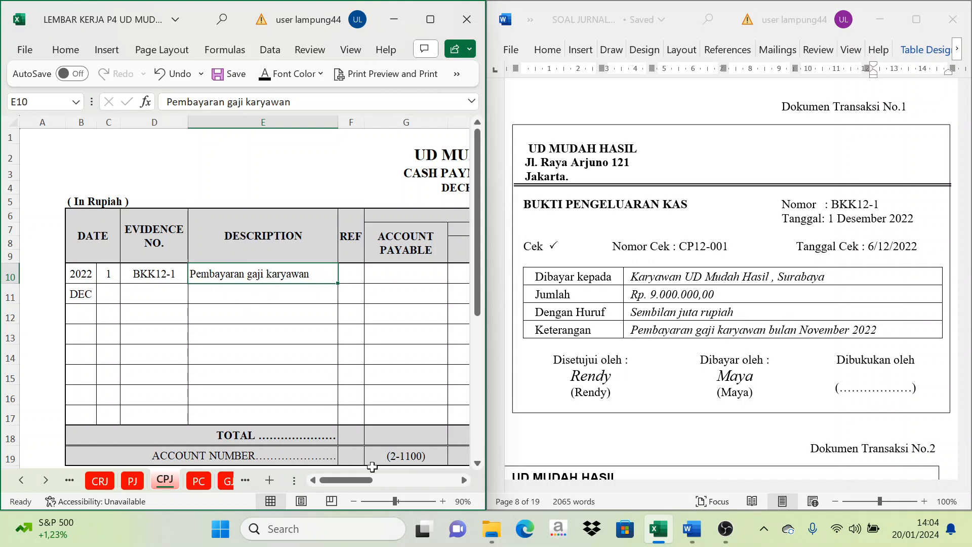
Step: Set the Cash in Bank credit of 9.000.000 in K10 of the cash payment journal to black font
drag(354, 479, 422, 502)
click(369, 265)
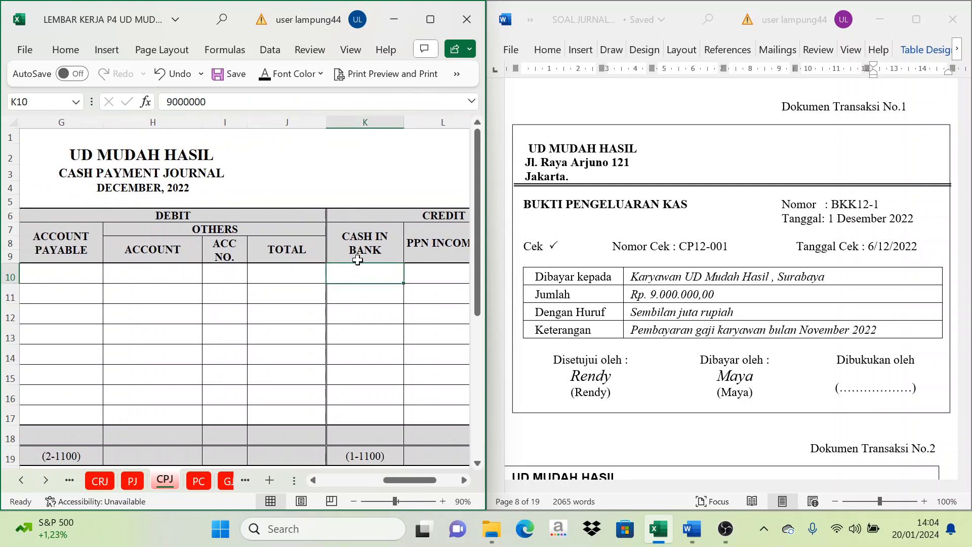
click(464, 480)
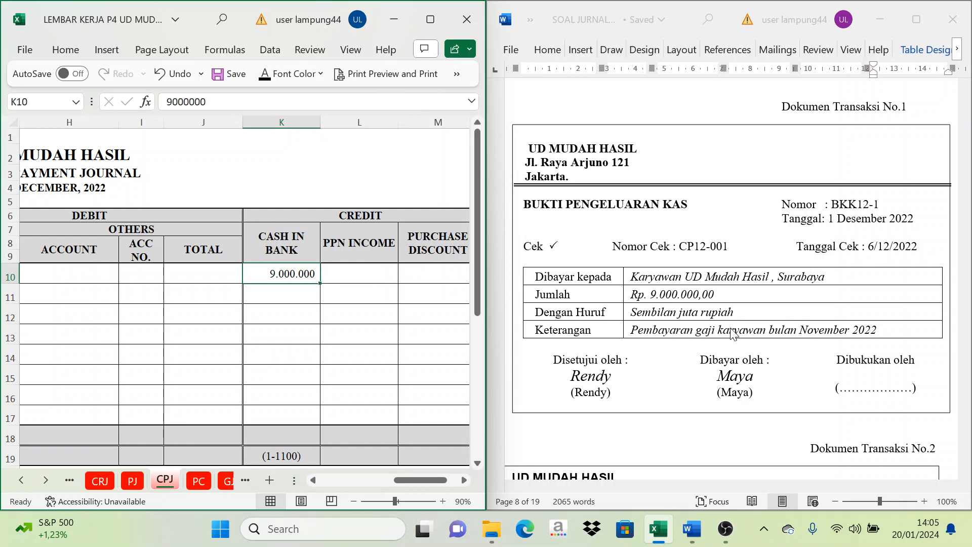
Step: Set the Others debit entry in H10:J10, Expense Payable, account 2-1200, total 9.000.000, to black font
drag(416, 481, 387, 482)
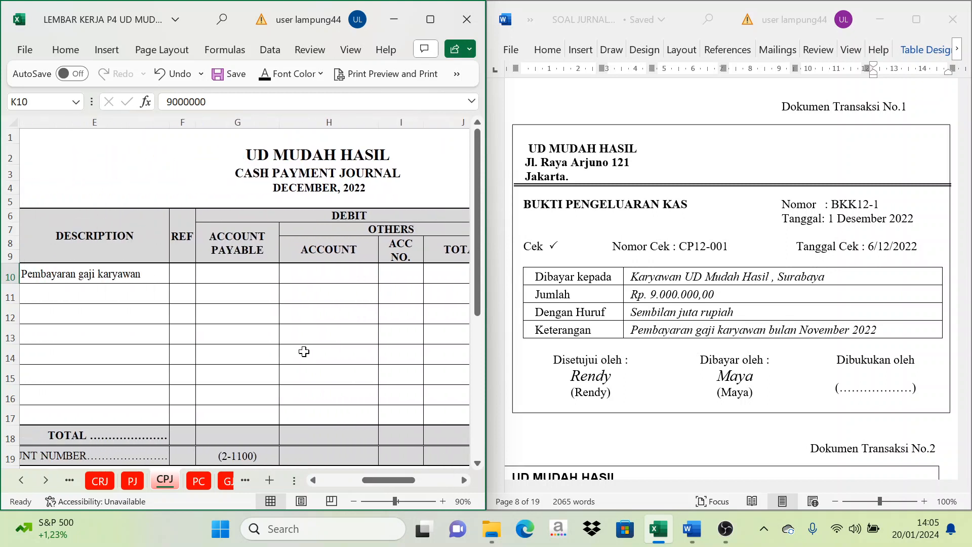
click(231, 272)
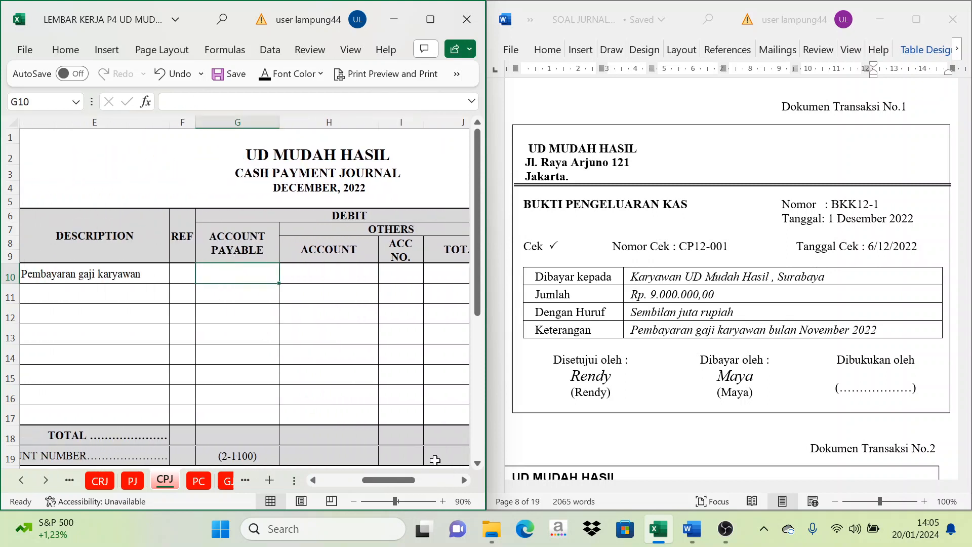
click(464, 480)
click(262, 230)
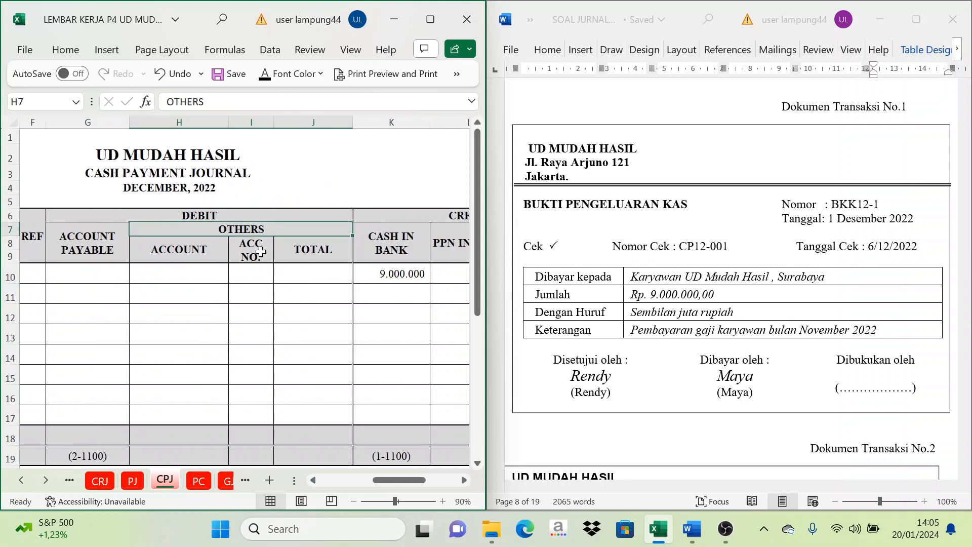
click(202, 275)
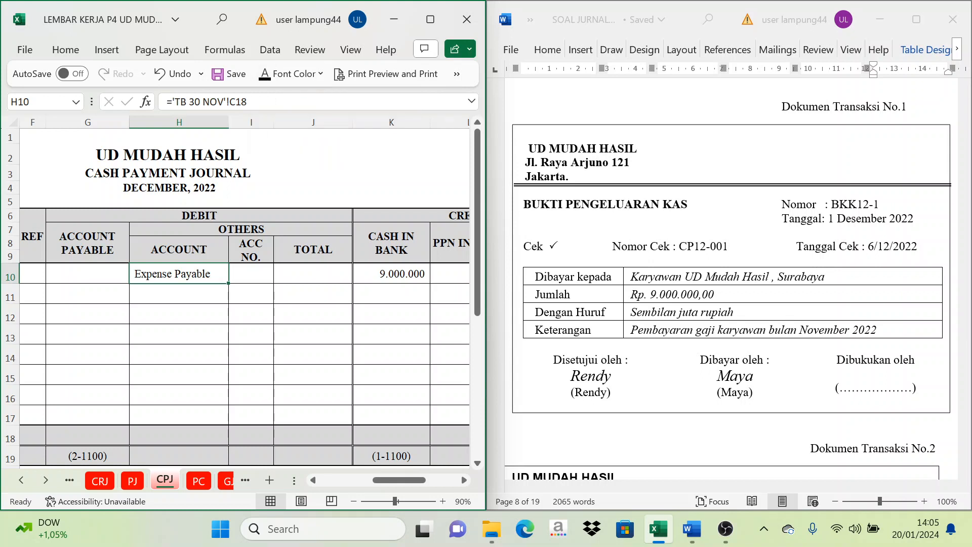
click(244, 280)
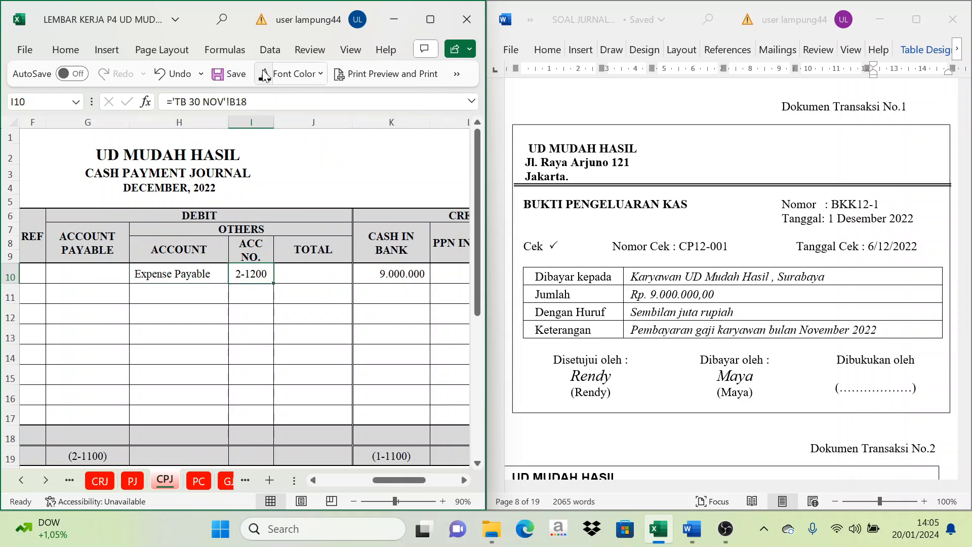
click(291, 274)
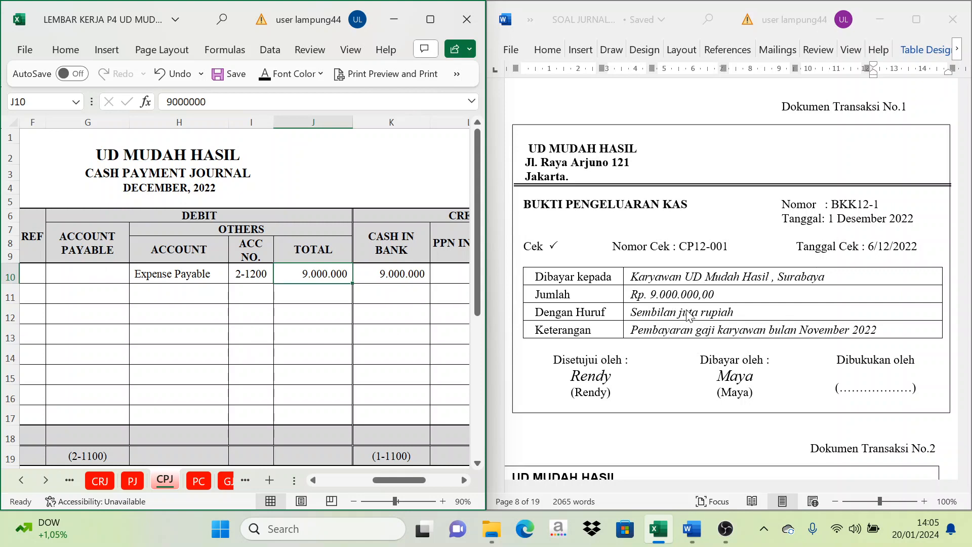
Step: From Dokumen Transaksi No.2, set the CRJ sheet's row 10 date 3, evidence number BKM12-1 and description Toko Kharisma to black font
scroll(687, 314, down, 5)
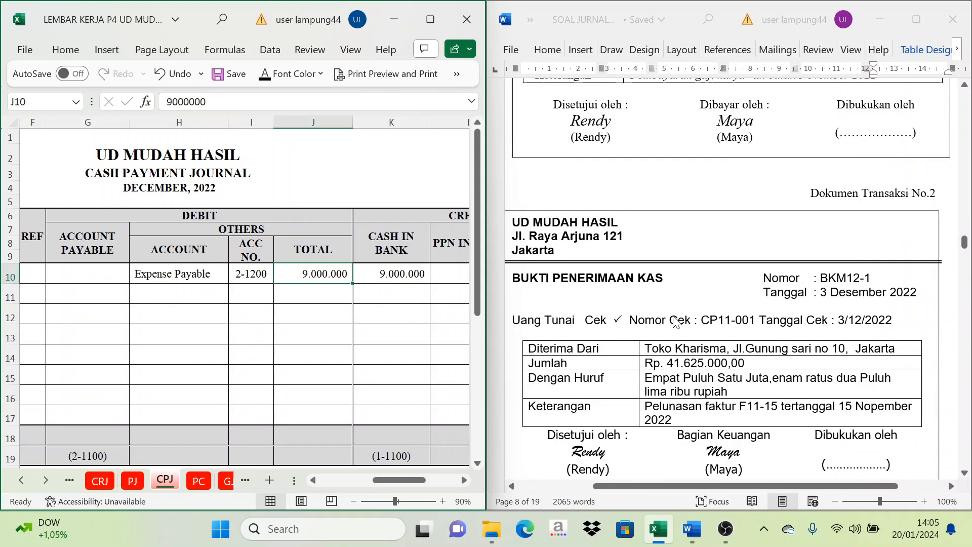
scroll(675, 321, down, 1)
scroll(632, 311, down, 1)
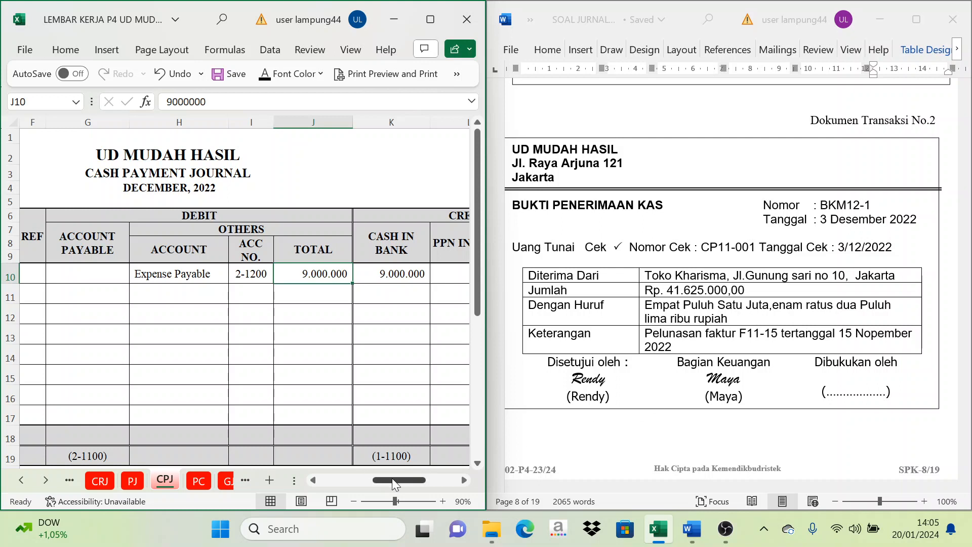
drag(392, 478, 372, 483)
click(99, 480)
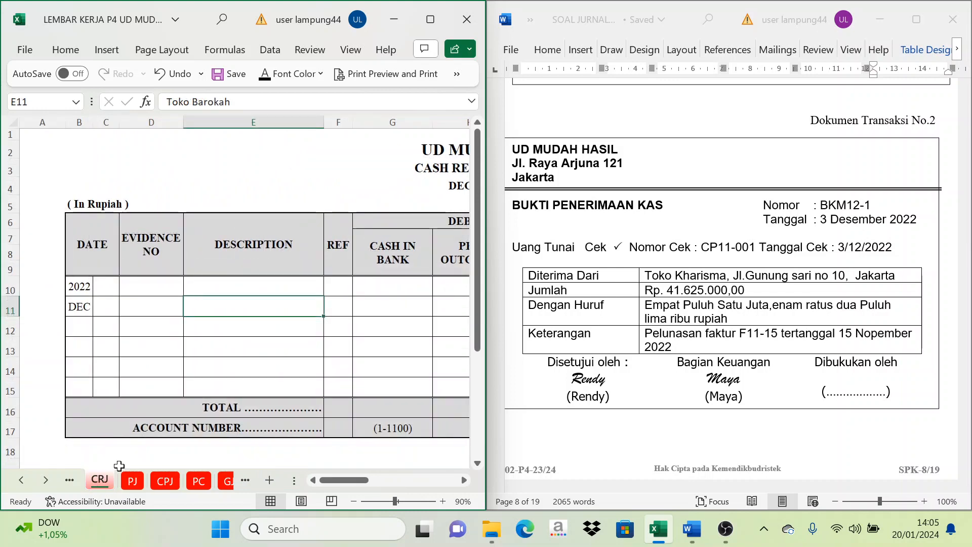
drag(107, 286, 242, 286)
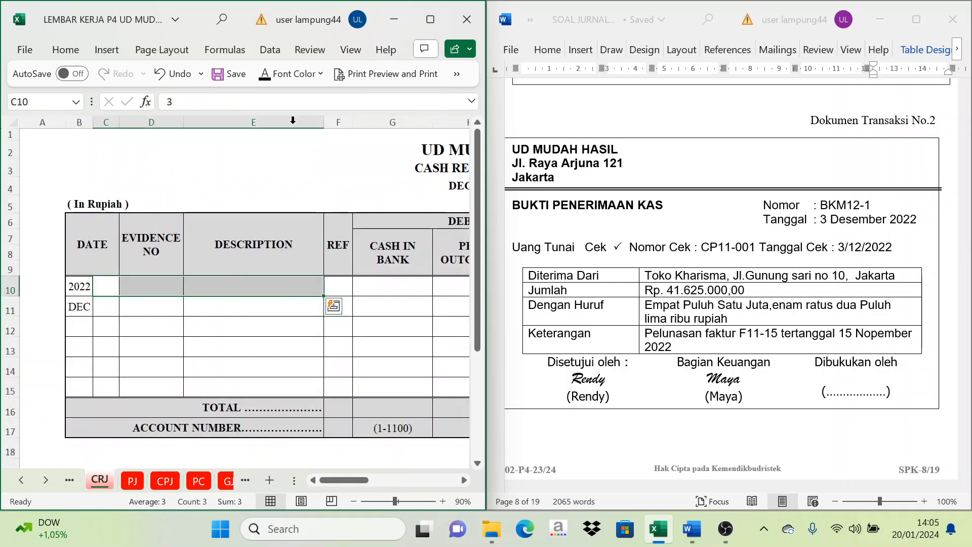
click(265, 77)
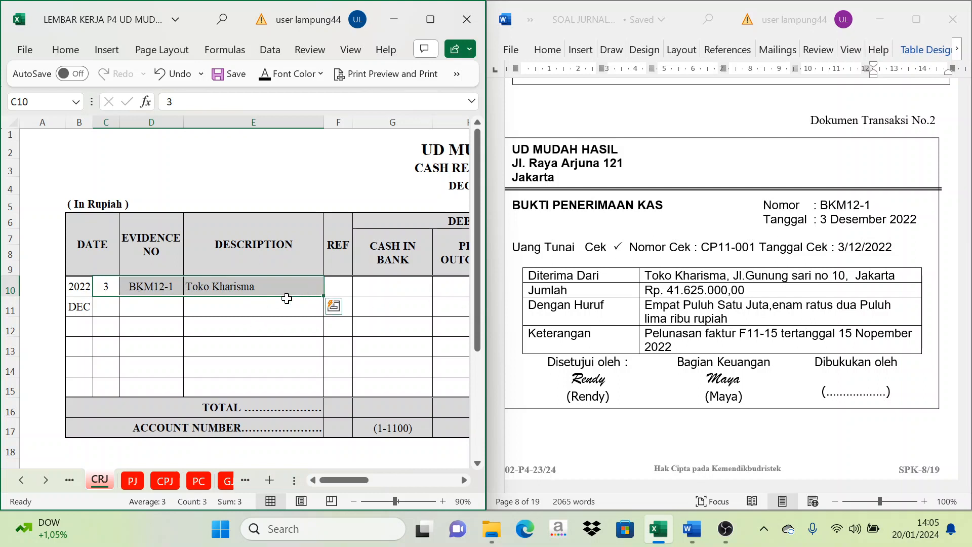
Step: Set the Cash in Bank debit of 41.625.000 in G10 of the cash receipt journal to black font
click(678, 285)
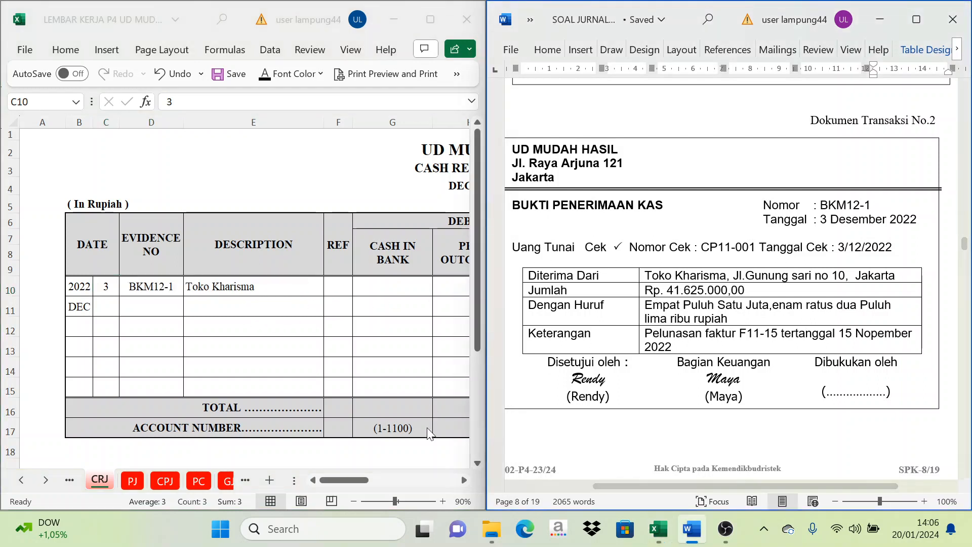
click(463, 480)
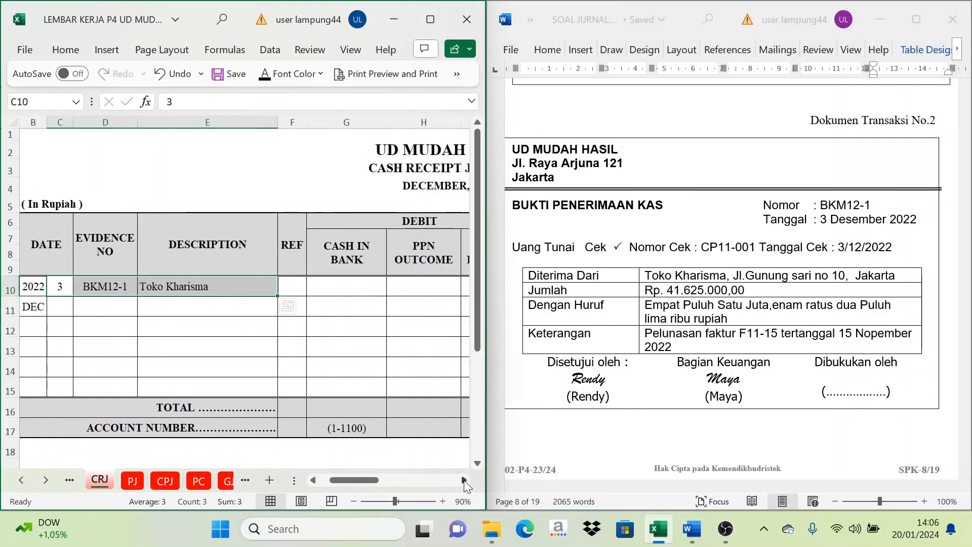
click(464, 480)
click(304, 289)
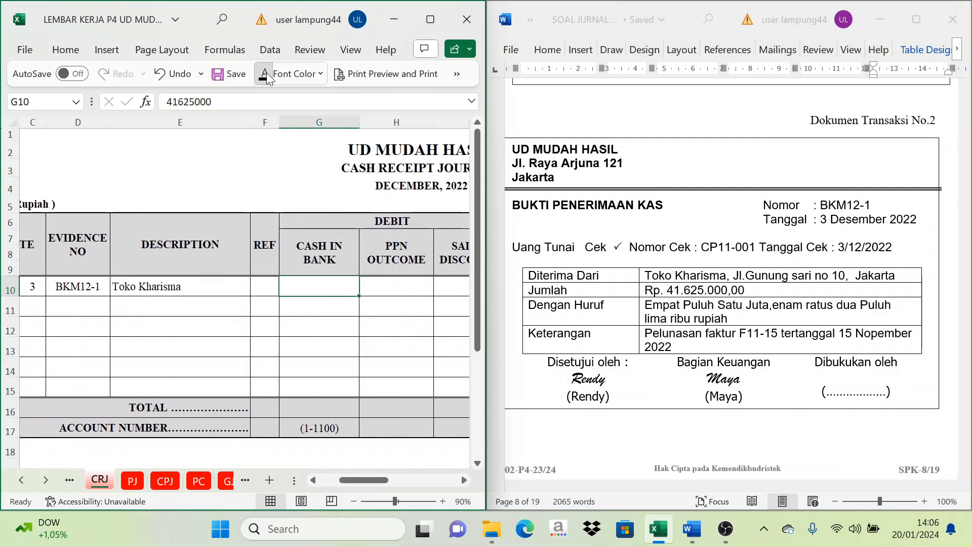
click(284, 74)
Step: Set the Account Receivable credit of 41.625.000 in J10 of the cash receipt journal to black font
drag(373, 478, 401, 485)
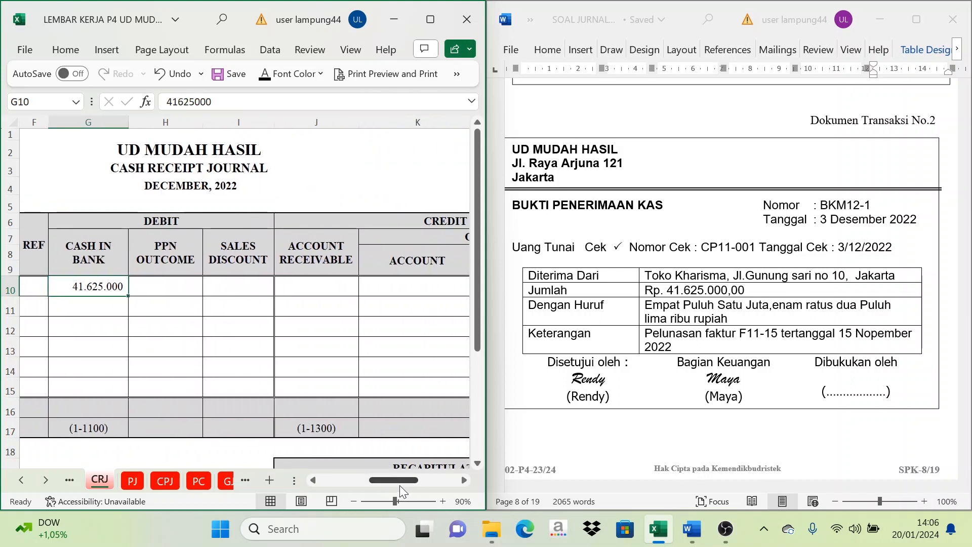
click(465, 480)
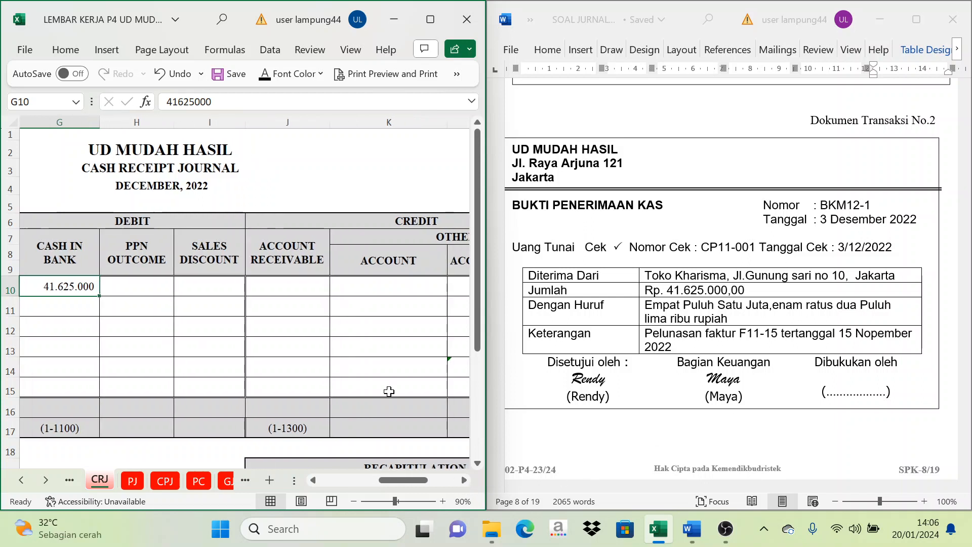
click(281, 292)
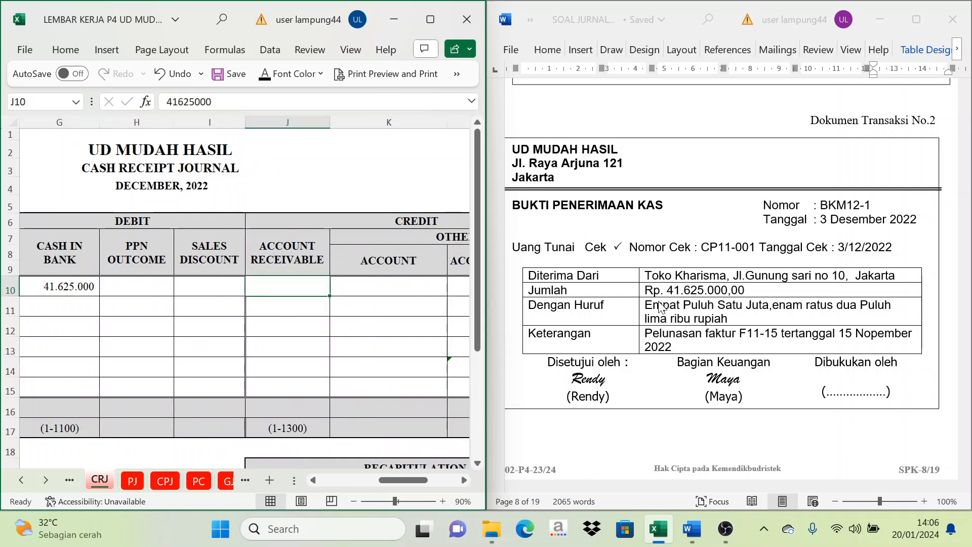
text(41.625.000)
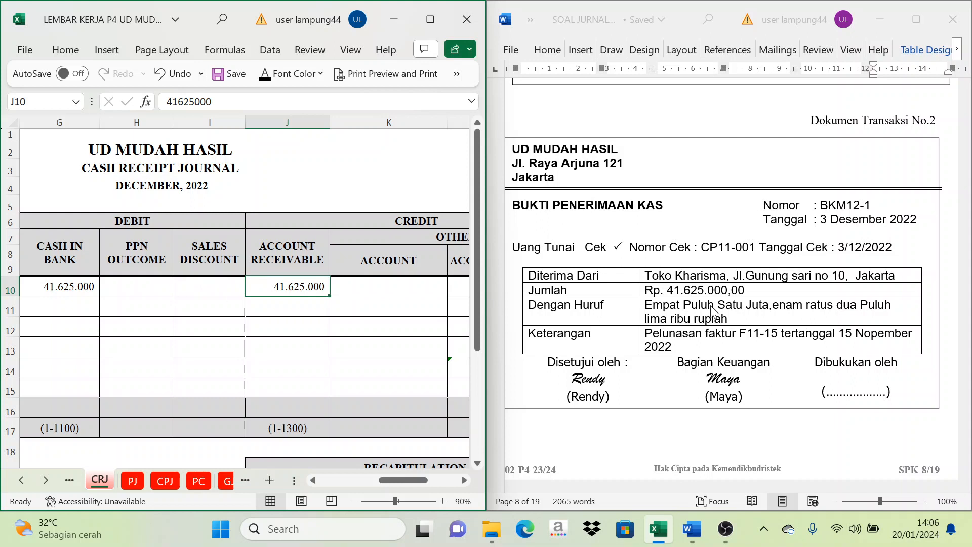
Step: On Toko Kharisma's card in the SLAR sheet, set row 11's date 3 and description "Cash Receipt Journal" to black font
click(46, 480)
click(45, 480)
click(45, 480)
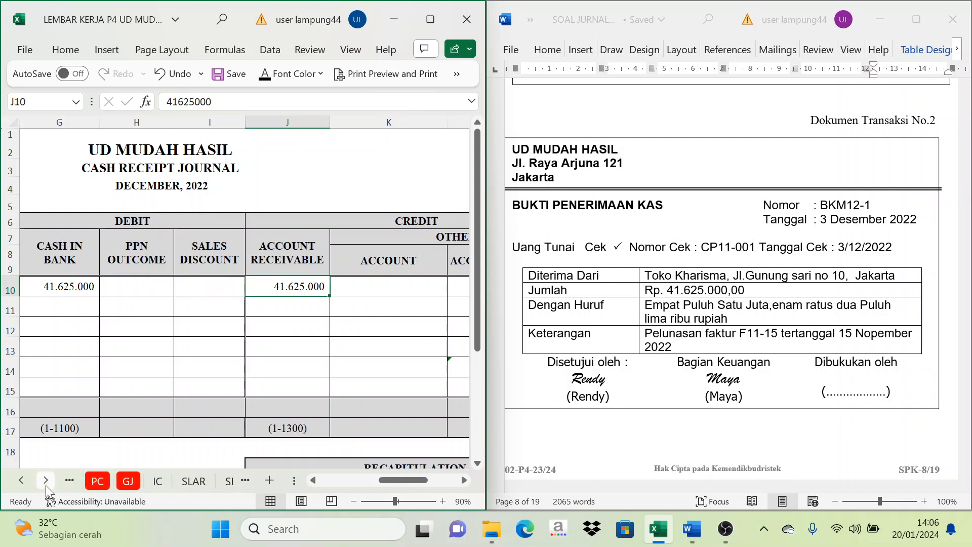
click(188, 481)
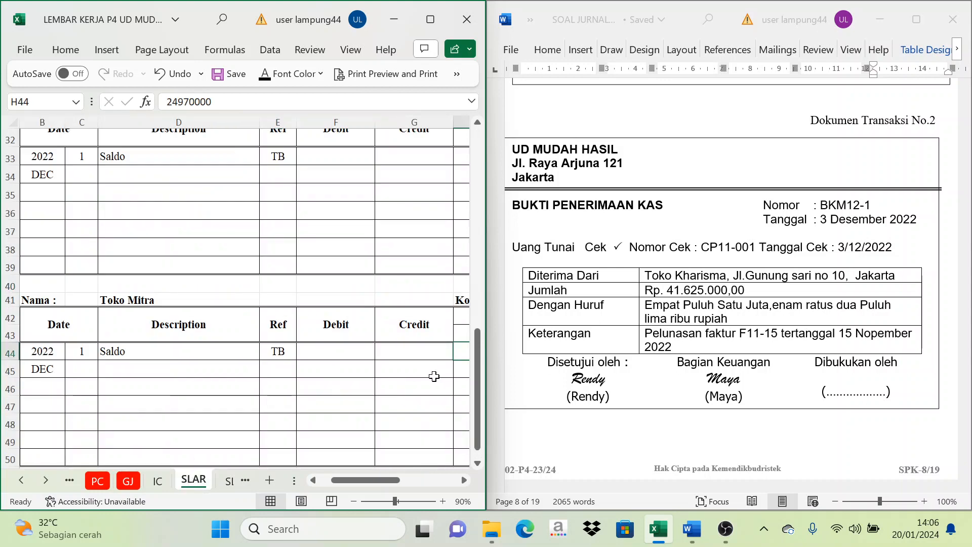
scroll(434, 376, up, 10)
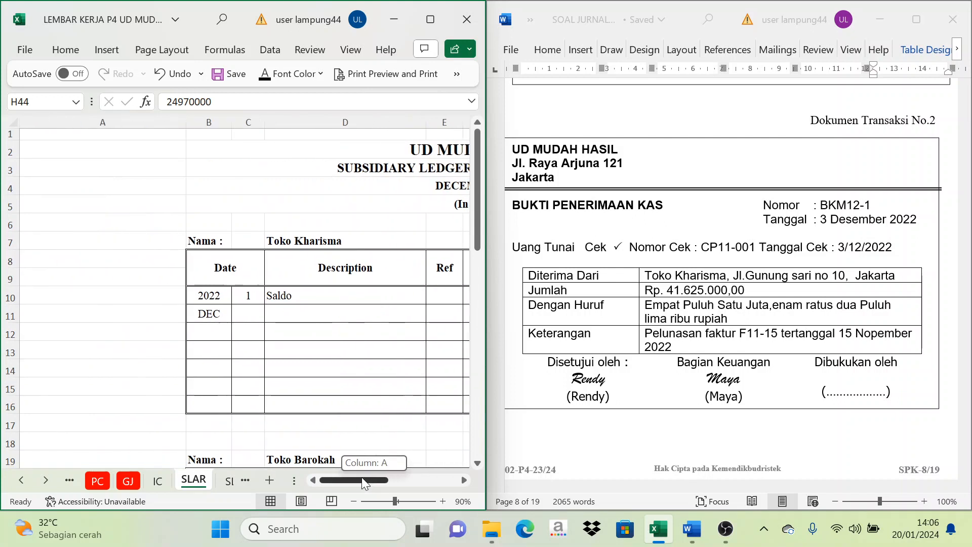
drag(375, 479, 366, 478)
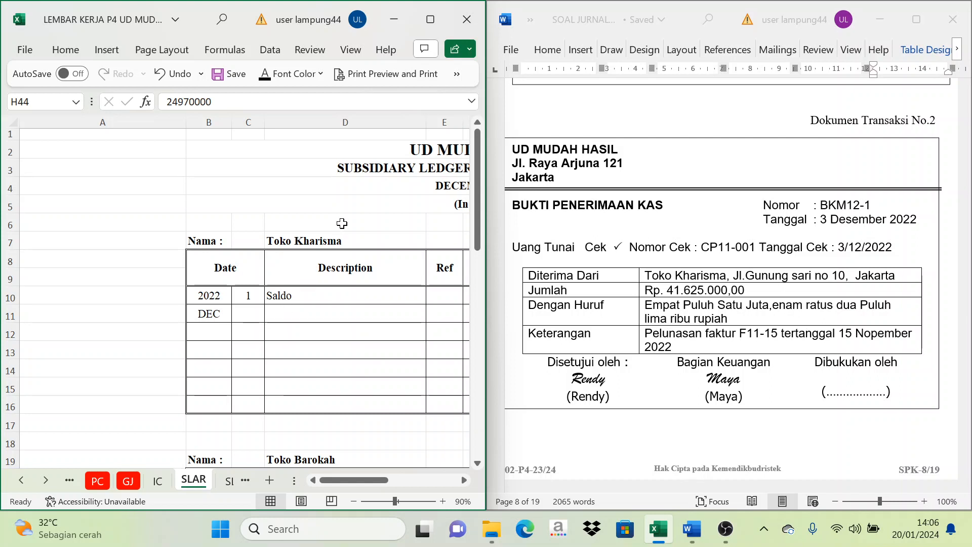
click(465, 480)
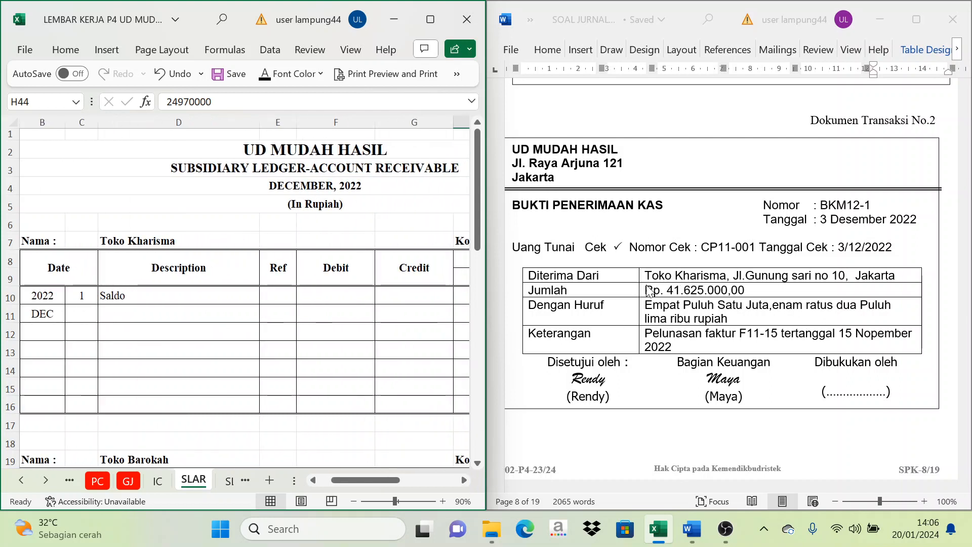
click(122, 245)
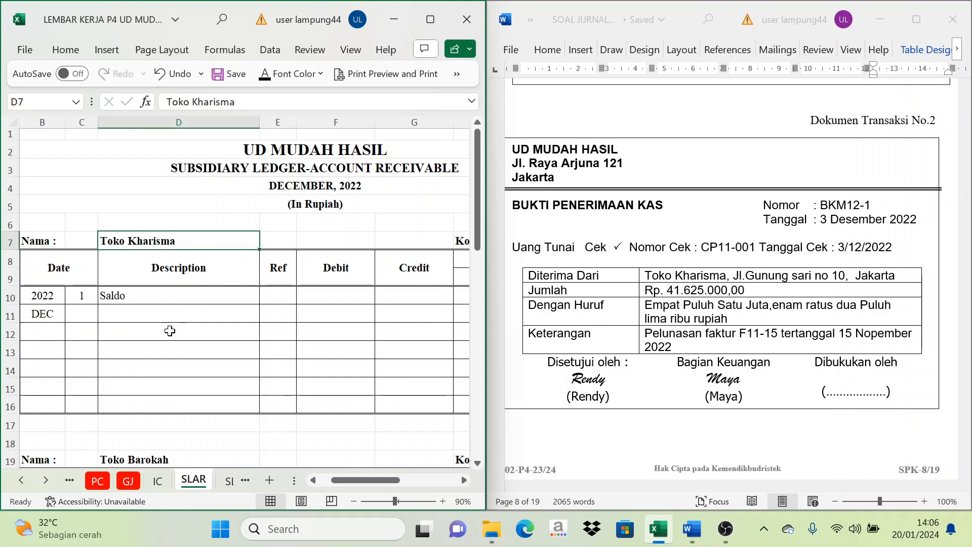
click(81, 315)
text(3)
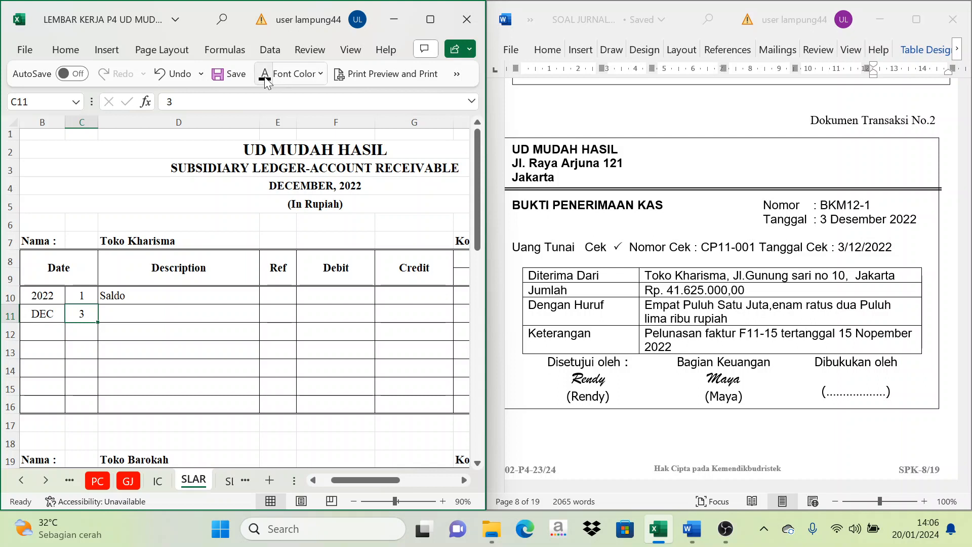
click(122, 324)
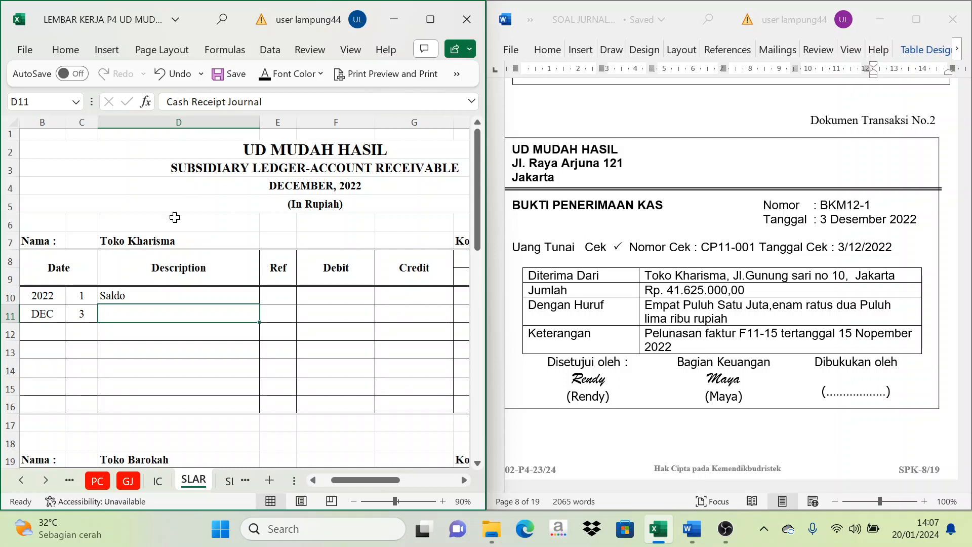
click(265, 75)
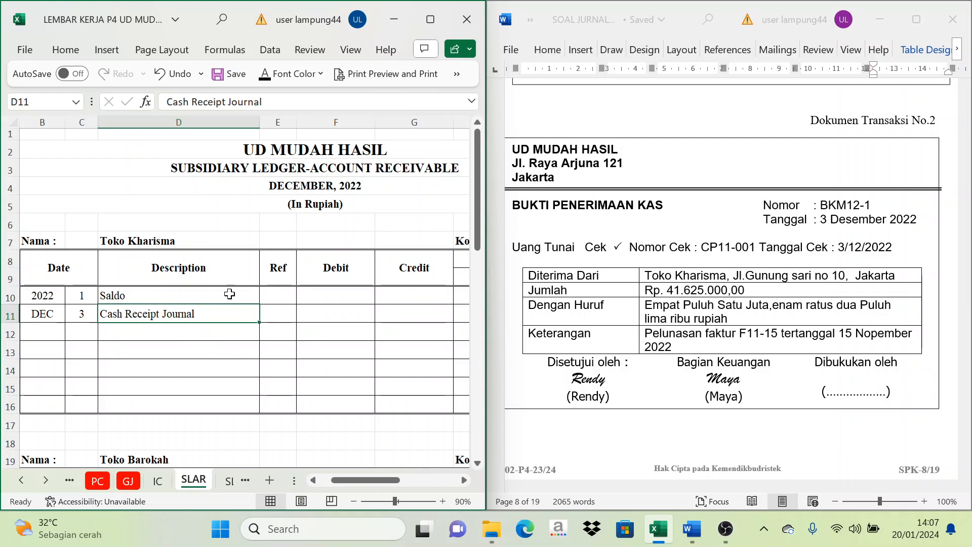
Step: On Toko Kharisma's card, set the Ref entries TB in E10 and CRJ in E11 to black font
click(273, 313)
drag(277, 296, 278, 315)
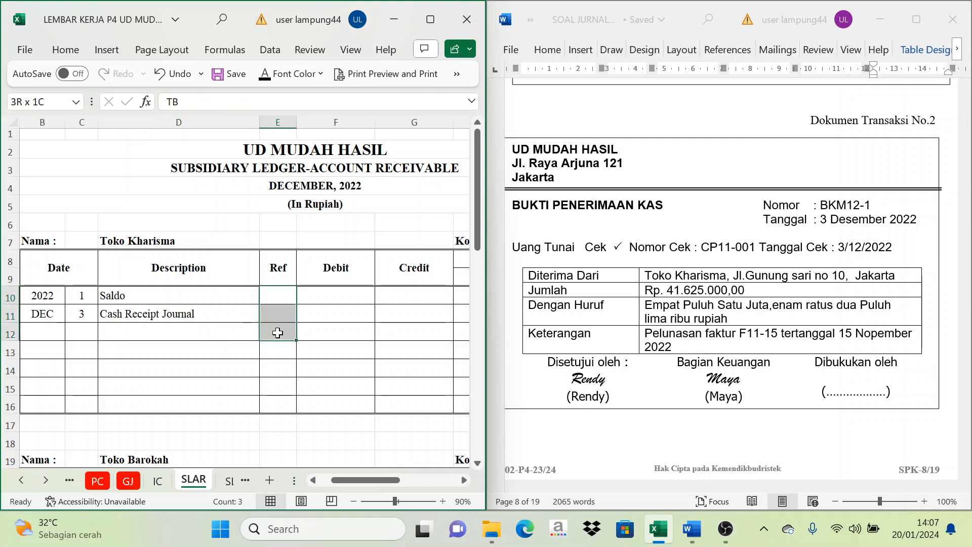
text(TB CRJ)
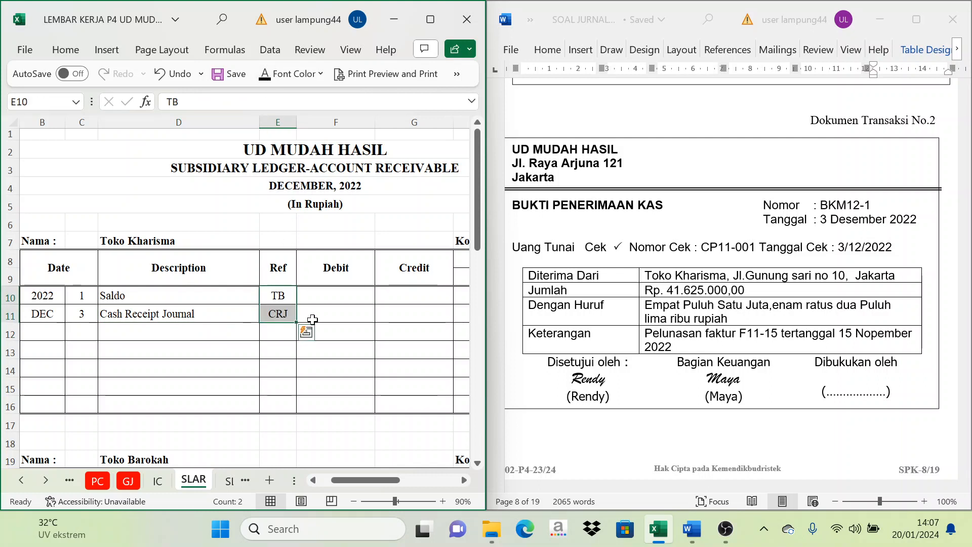
click(347, 320)
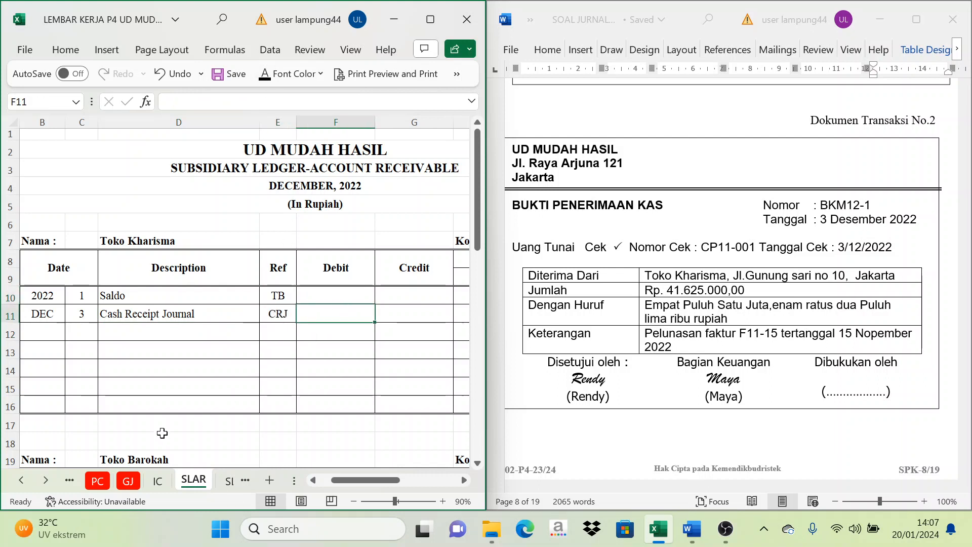
Step: Check the Account Receivable credit of Toko Kharisma in the CRJ sheet's row 10 and return to the SLAR sheet
click(20, 480)
click(20, 480)
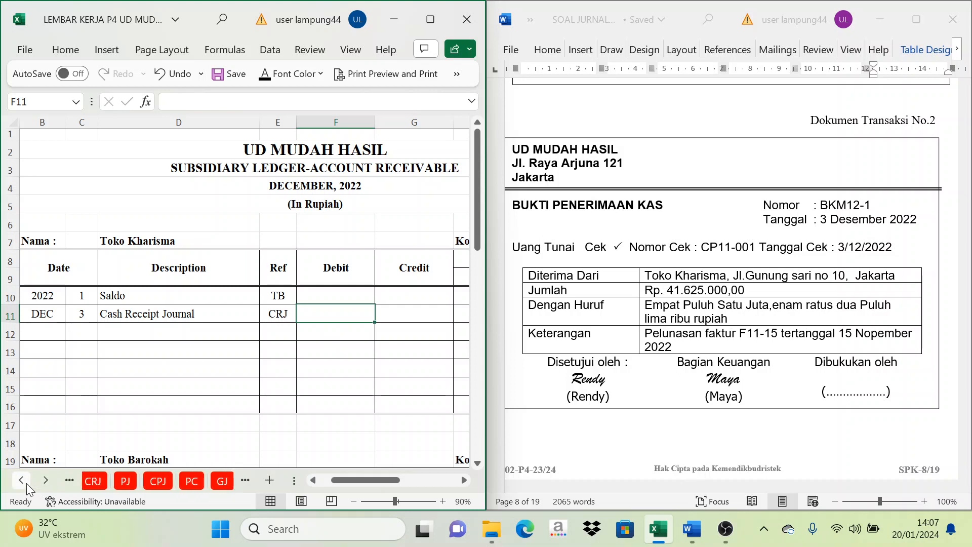
click(21, 480)
click(21, 480)
click(124, 481)
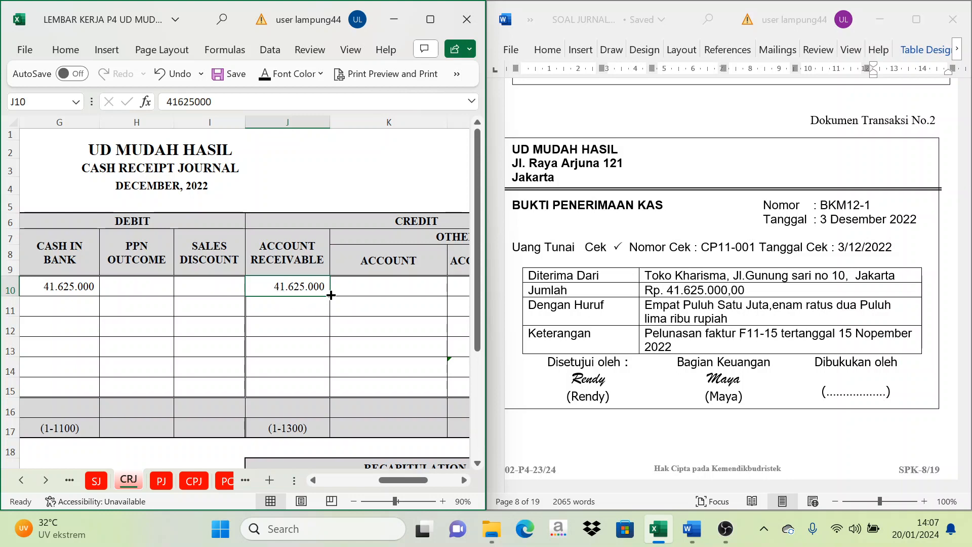
click(46, 481)
click(46, 481)
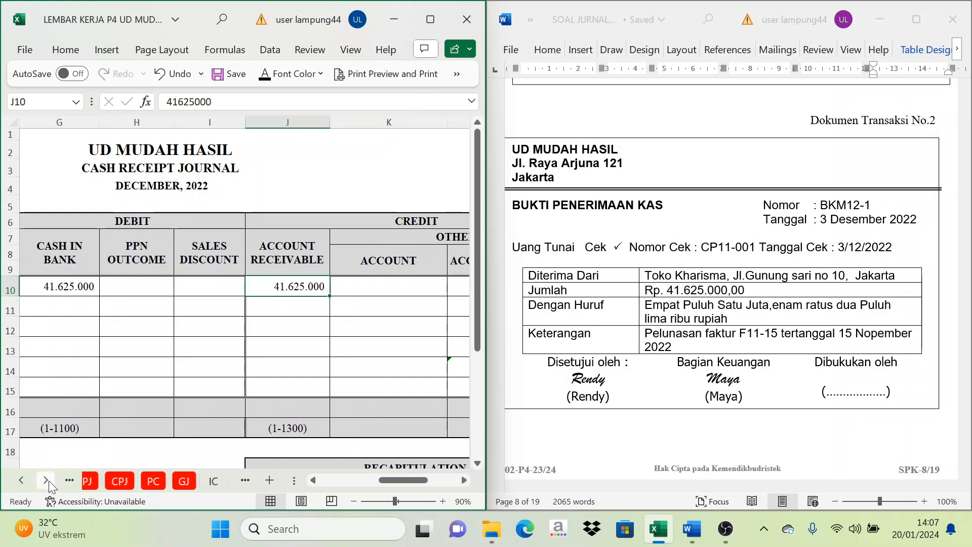
click(45, 481)
click(46, 481)
click(161, 481)
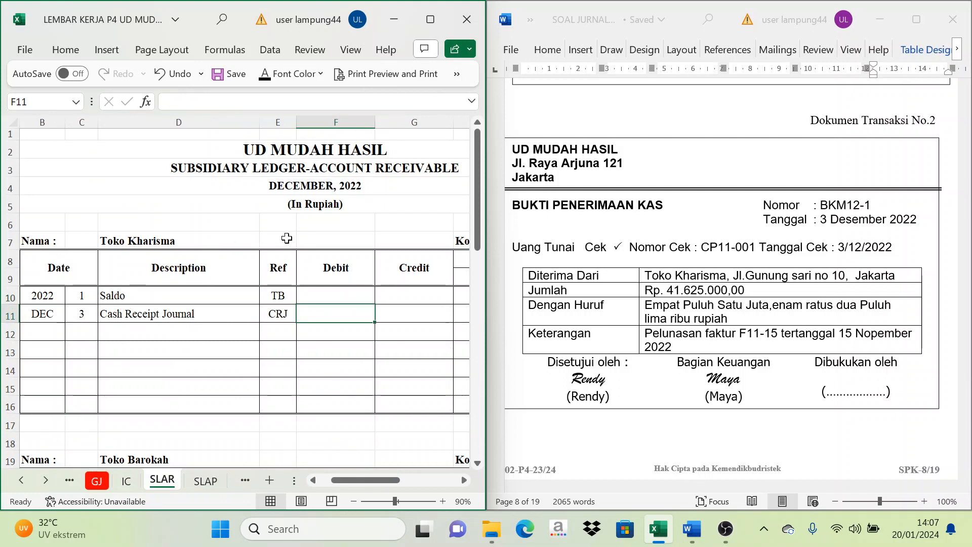
Step: Set Toko Kharisma's credit in G11 of the SLAR sheet, linked as =CRJ!J10, to black font
click(413, 314)
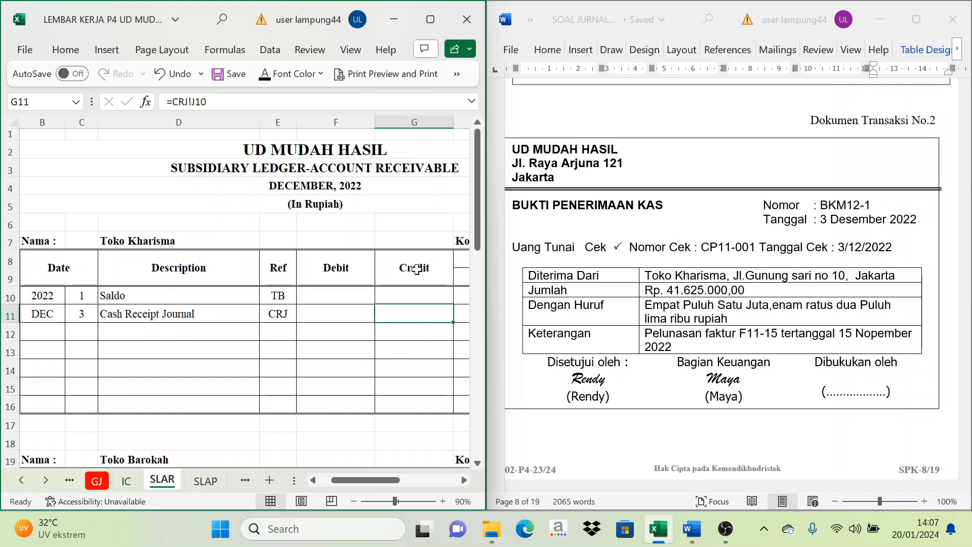
click(265, 78)
drag(373, 480, 405, 491)
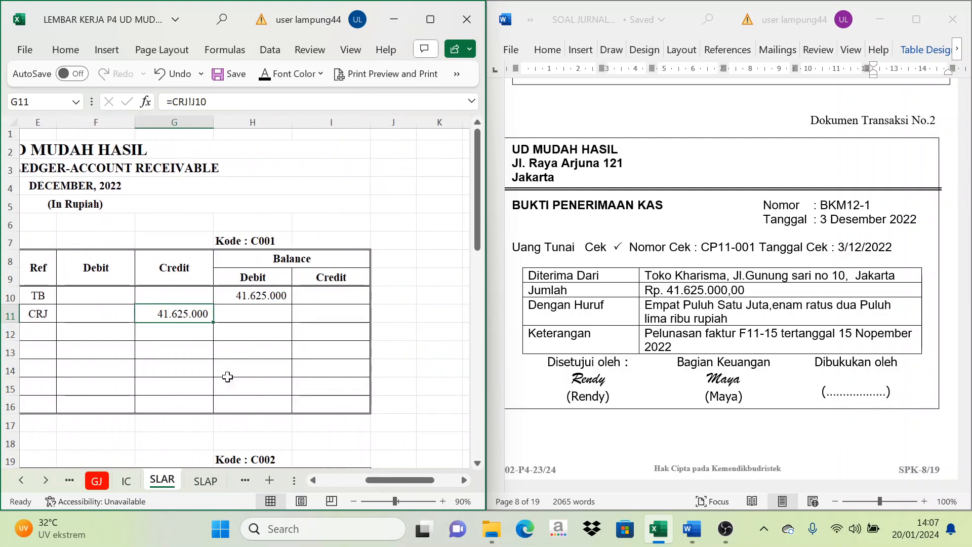
Step: Set Toko Kharisma's debit balance formula =H10-G11 in H11 to black font
click(260, 259)
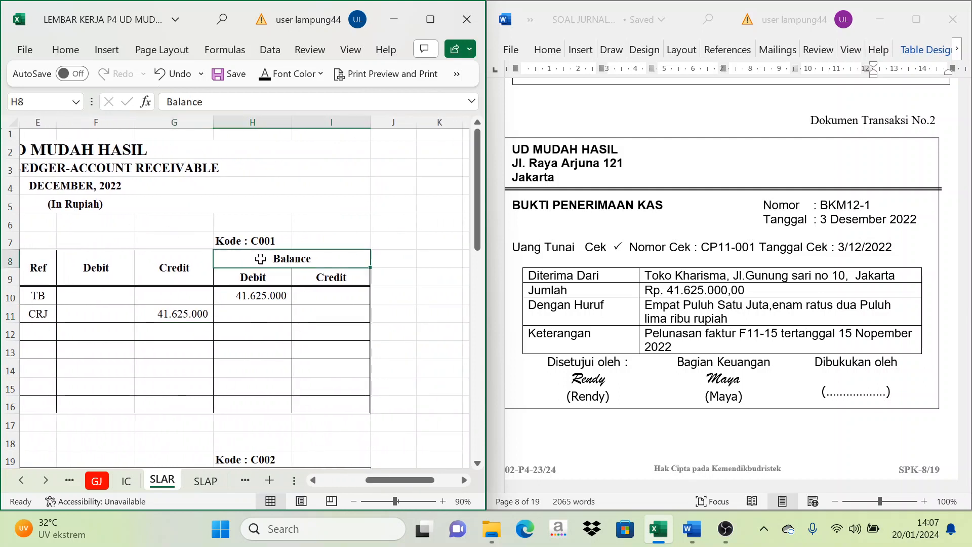
click(237, 313)
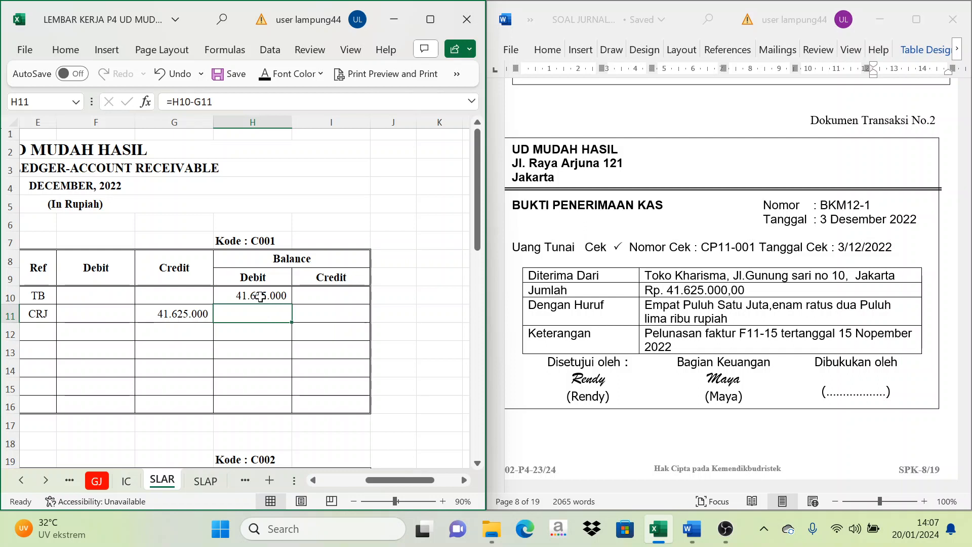
click(169, 324)
click(166, 315)
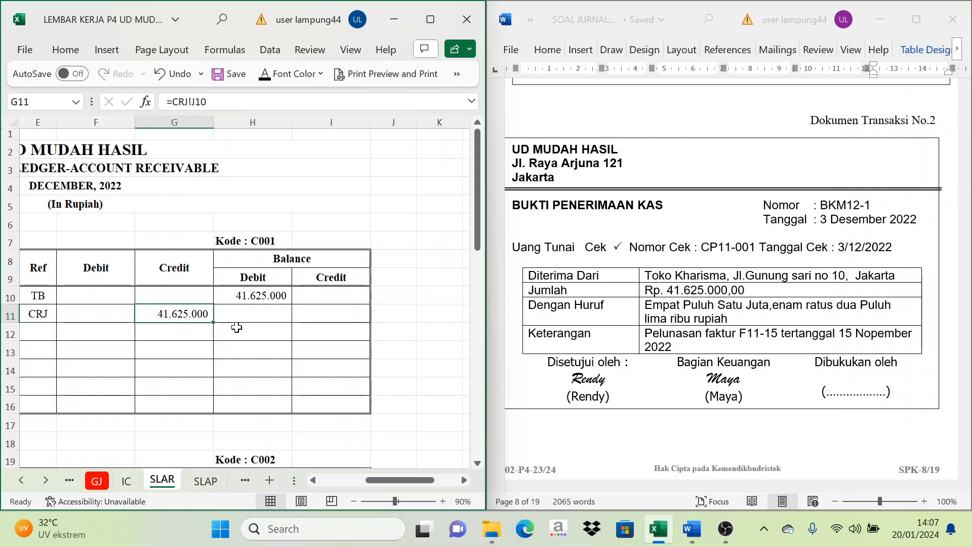
click(249, 316)
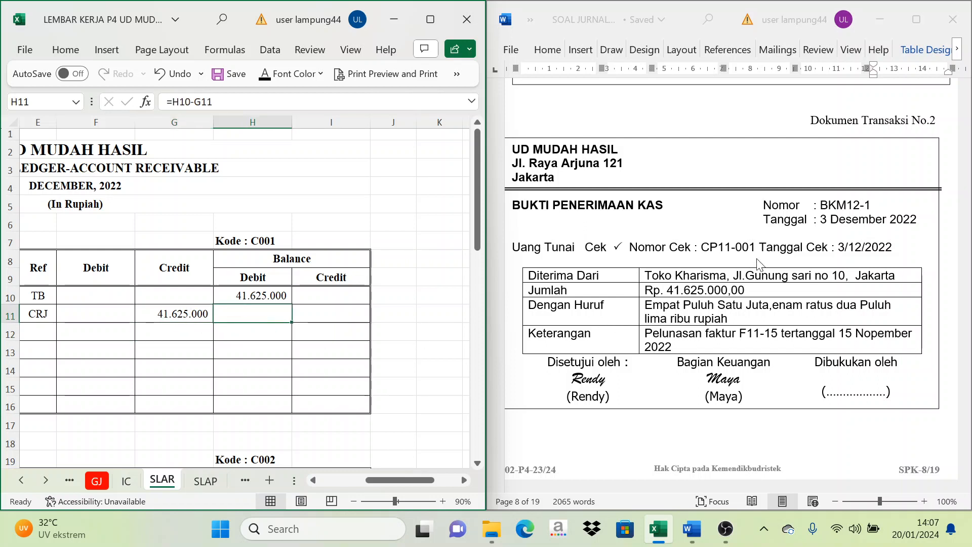
click(268, 80)
Step: Examine how Toko Kharisma's balance in H11 derives from the opening debit balance in H10 and the credit in G11
click(268, 279)
click(189, 279)
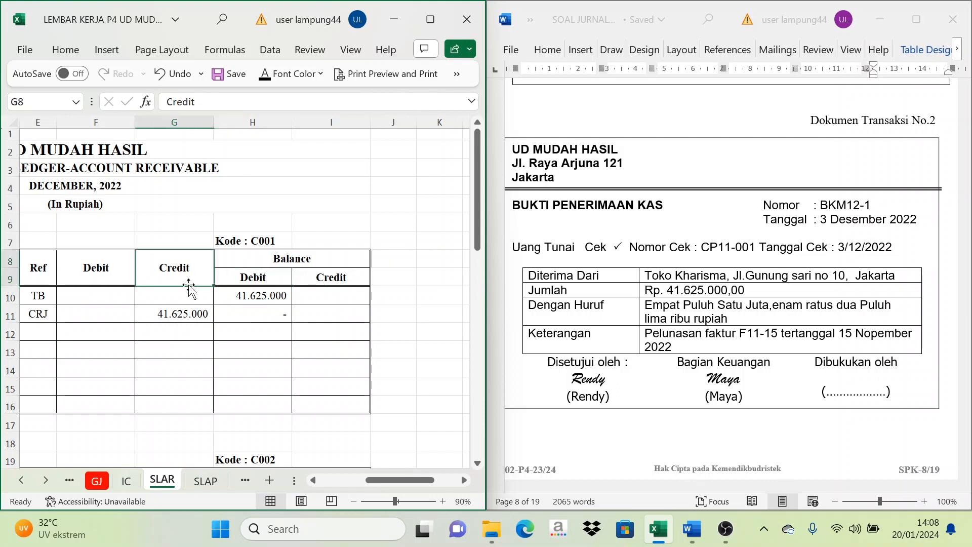
click(256, 277)
click(169, 275)
click(262, 279)
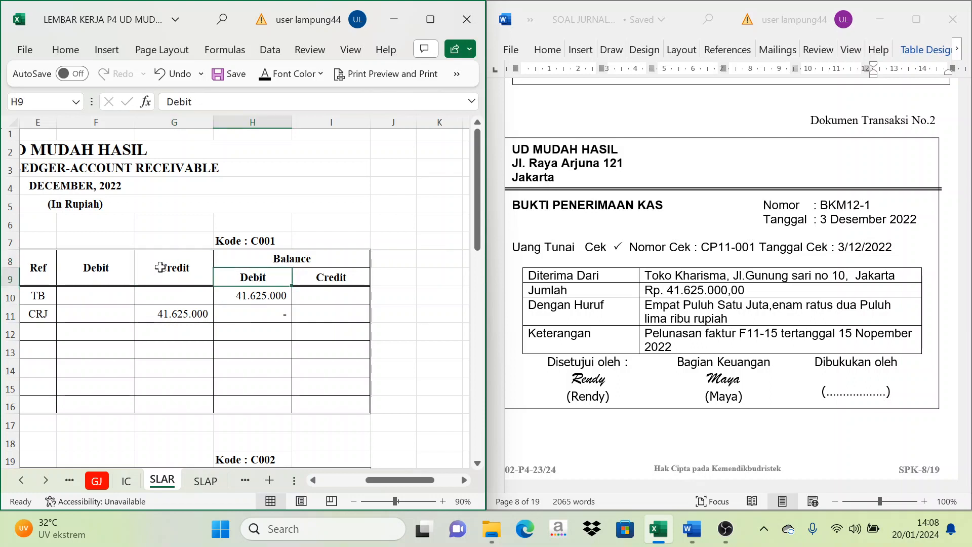
click(166, 269)
click(169, 315)
click(260, 292)
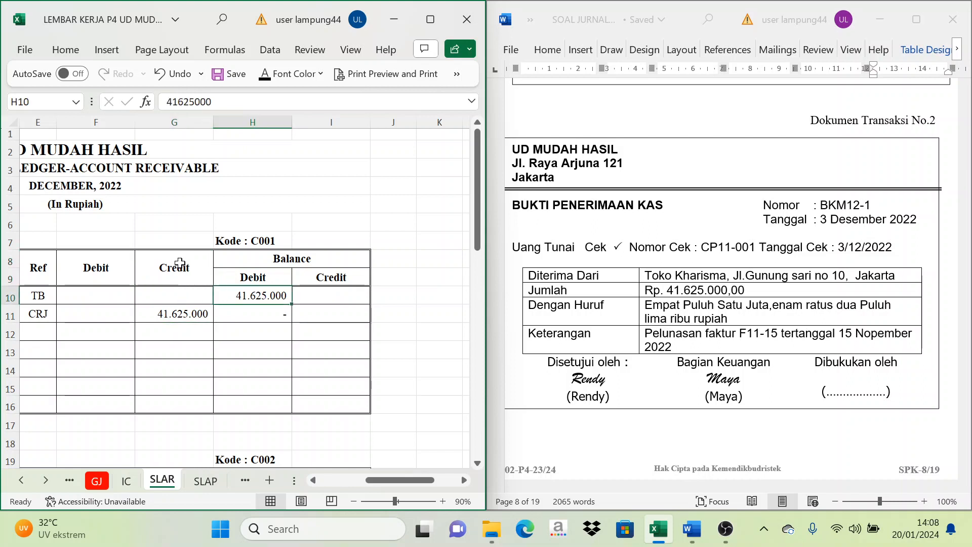
click(167, 314)
click(257, 311)
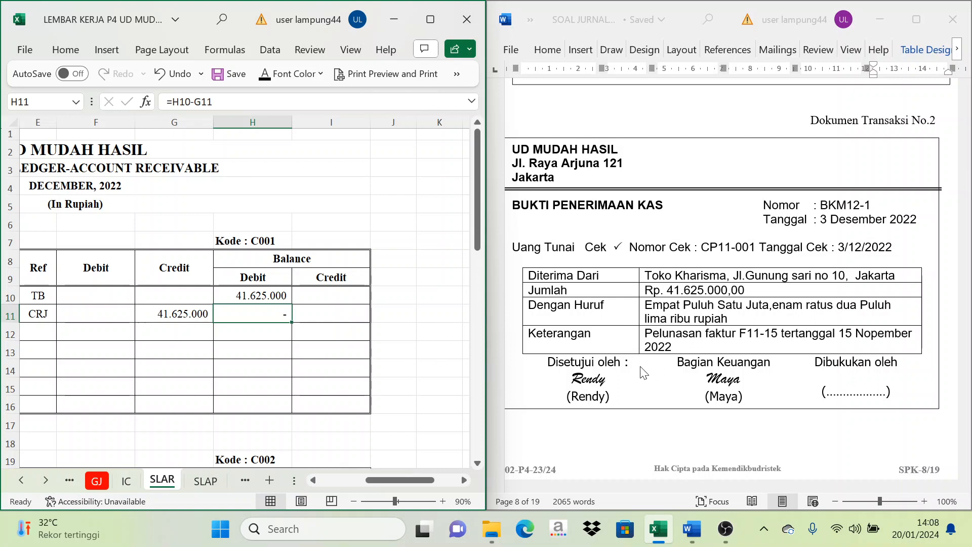
Step: Switch to the Word document and review invoice F12-1 to Toko Barokah in Dokumen Transaksi No.3
scroll(639, 372, down, 8)
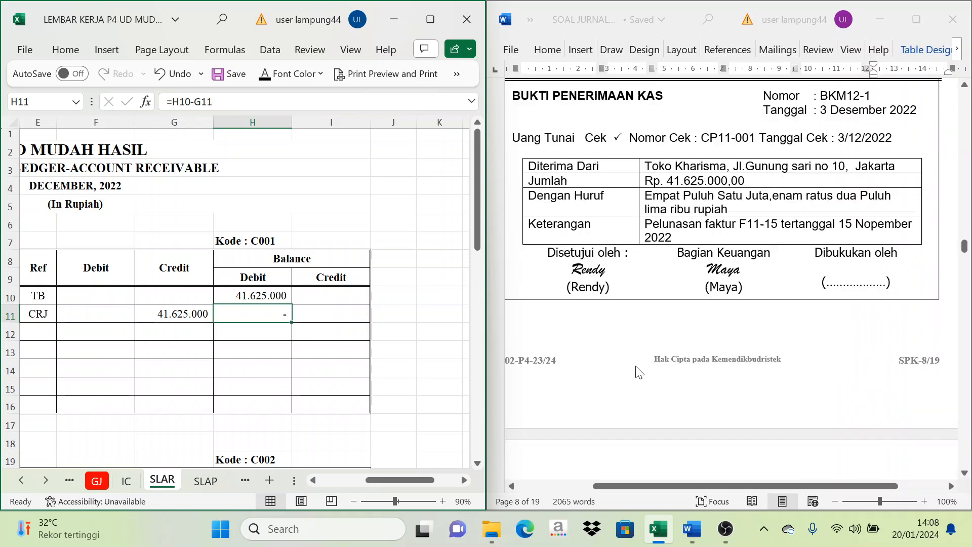
scroll(638, 371, down, 3)
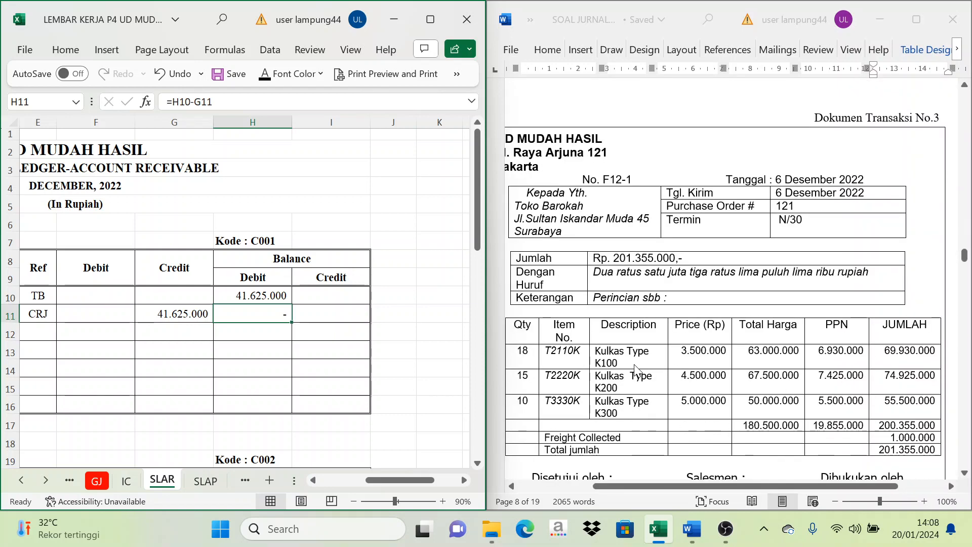
drag(661, 481, 639, 481)
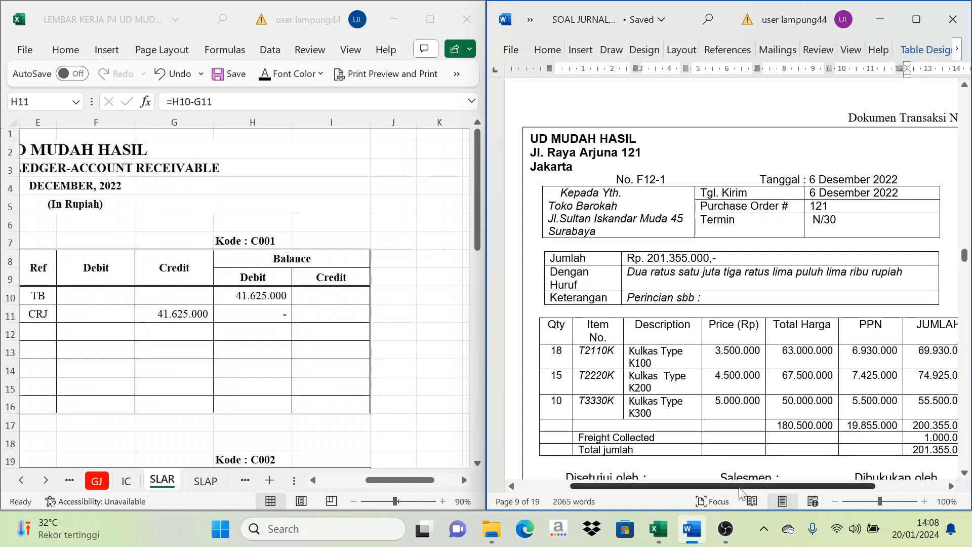
drag(741, 486, 752, 487)
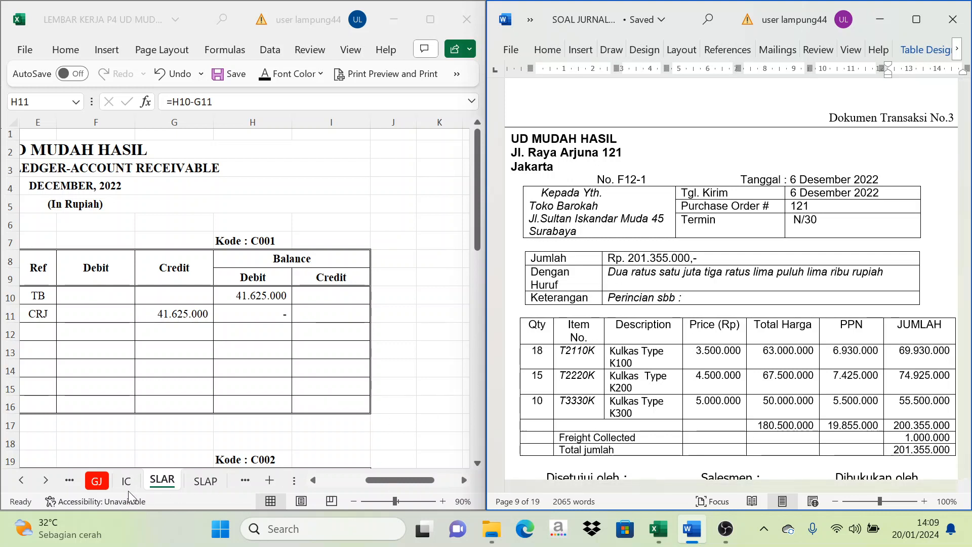
Step: In the Excel workbook's SJ sheet, set row 9's date 6, invoice number F12-1 and description Toko Barokah to black font
click(20, 480)
click(20, 480)
click(20, 480)
click(21, 480)
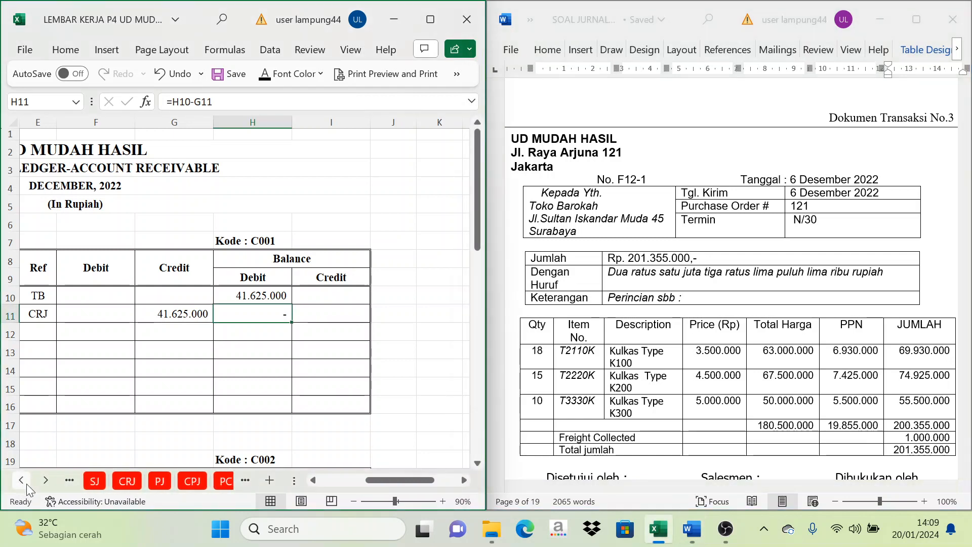
click(21, 480)
click(96, 480)
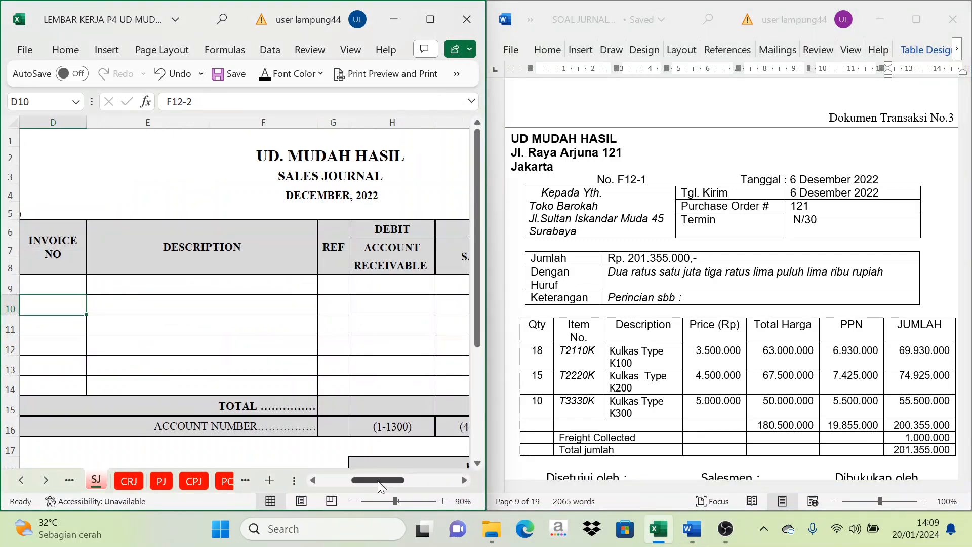
drag(378, 481, 342, 480)
click(119, 286)
drag(119, 286, 215, 284)
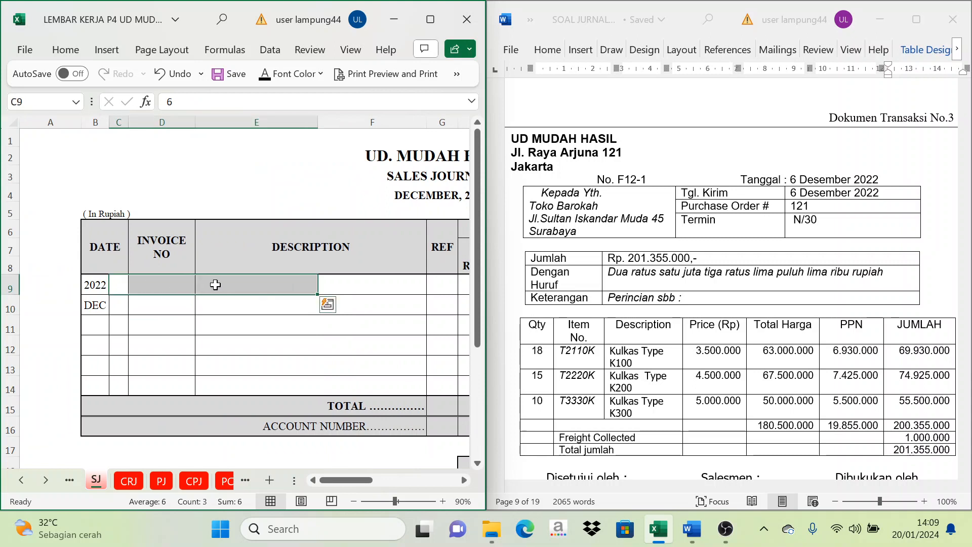
click(265, 76)
click(167, 290)
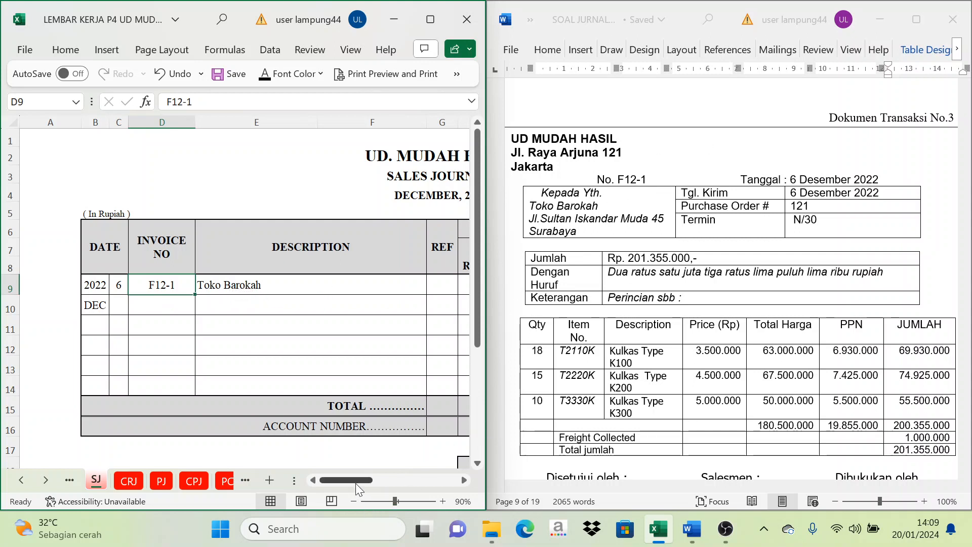
Step: Set the Sales credit of 180.500.000 in I9 and the PPN Outcome credit of 19.855.000 in J9 to black font
drag(356, 483, 416, 491)
click(369, 232)
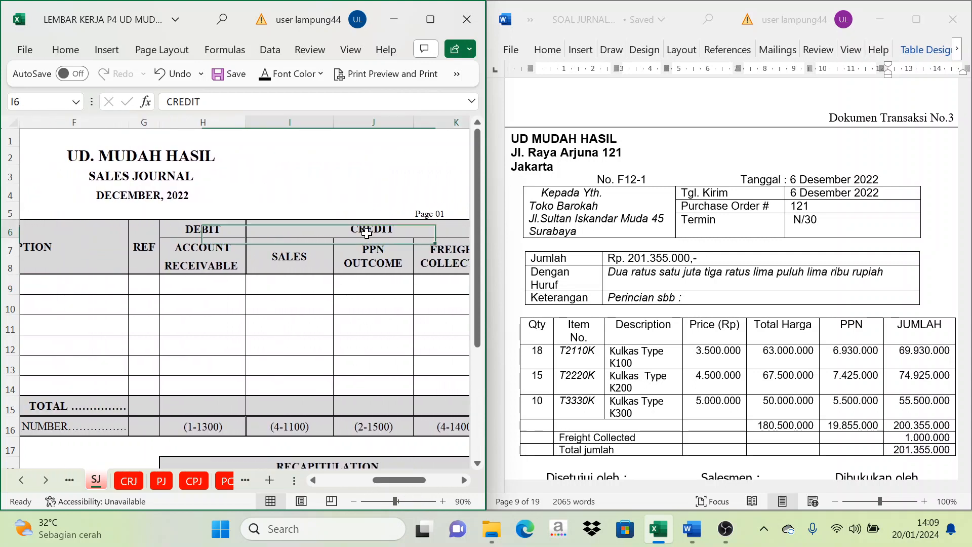
click(316, 285)
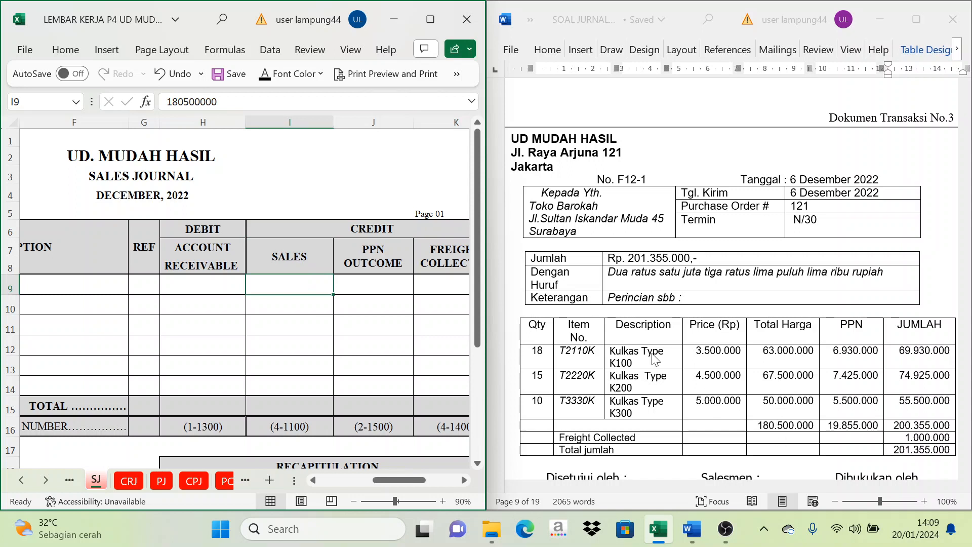
click(375, 286)
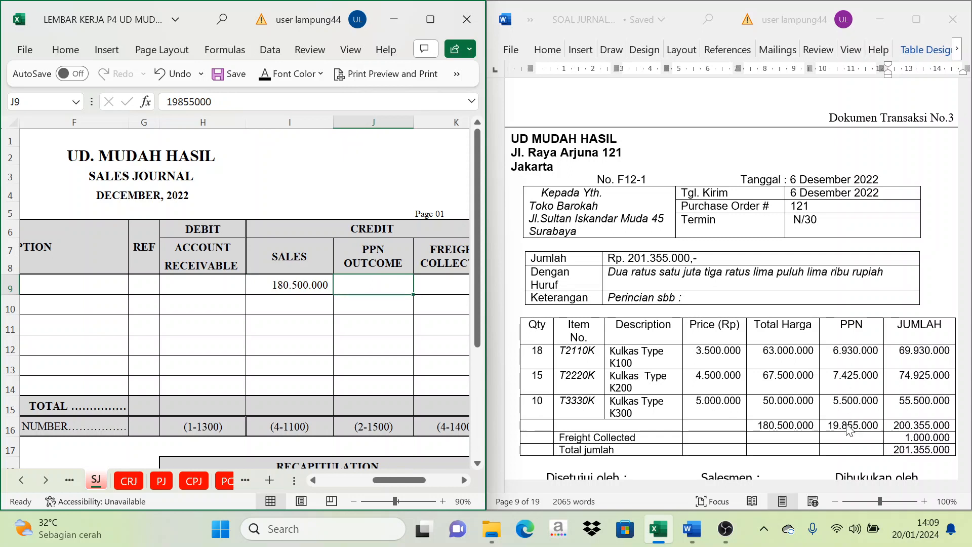
click(284, 74)
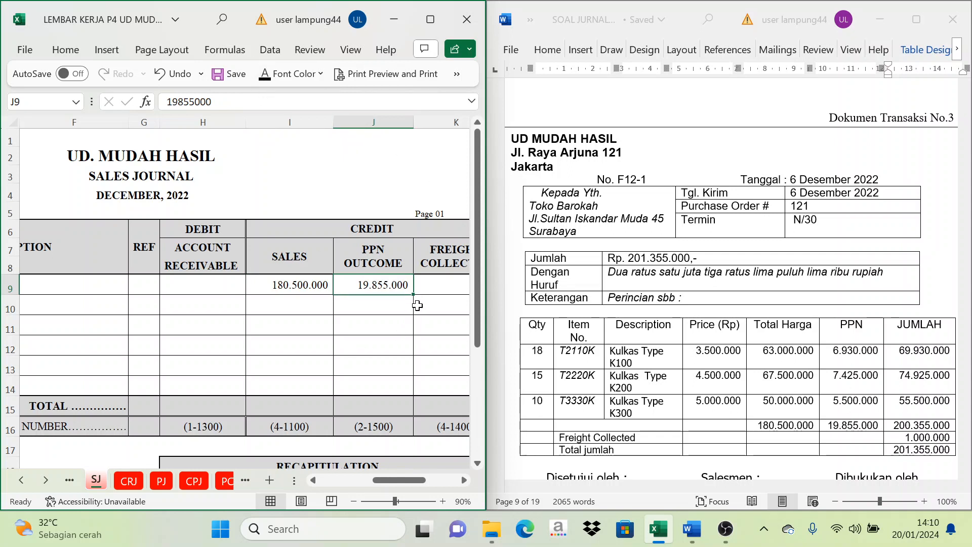
Step: Set the Freight Collected credit of 1.000.000 in K9 of the sales journal to black font
click(426, 291)
drag(411, 480, 426, 482)
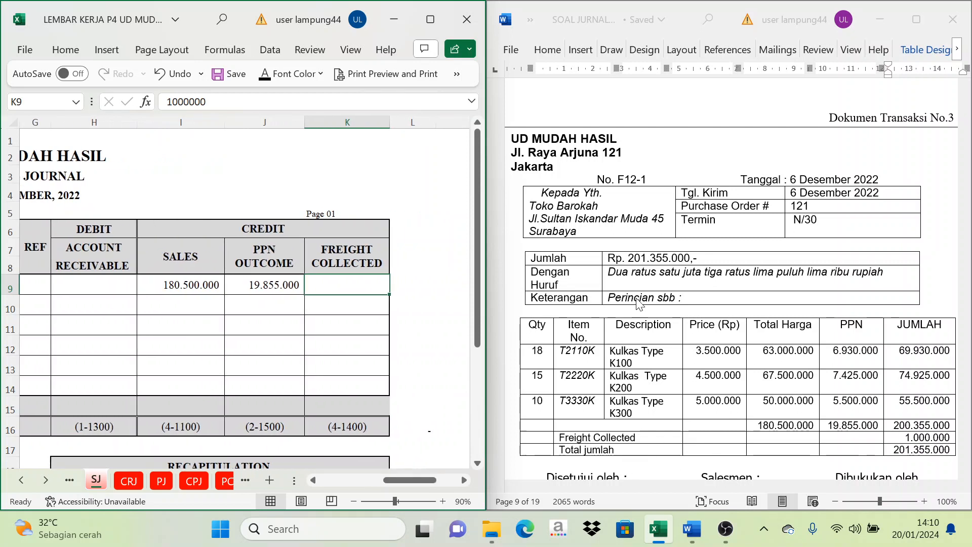
click(281, 74)
Step: Set the Account Receivable debit formula =SUM(I9:K9) in H9 to black font and check it against row 9's three credits
click(181, 283)
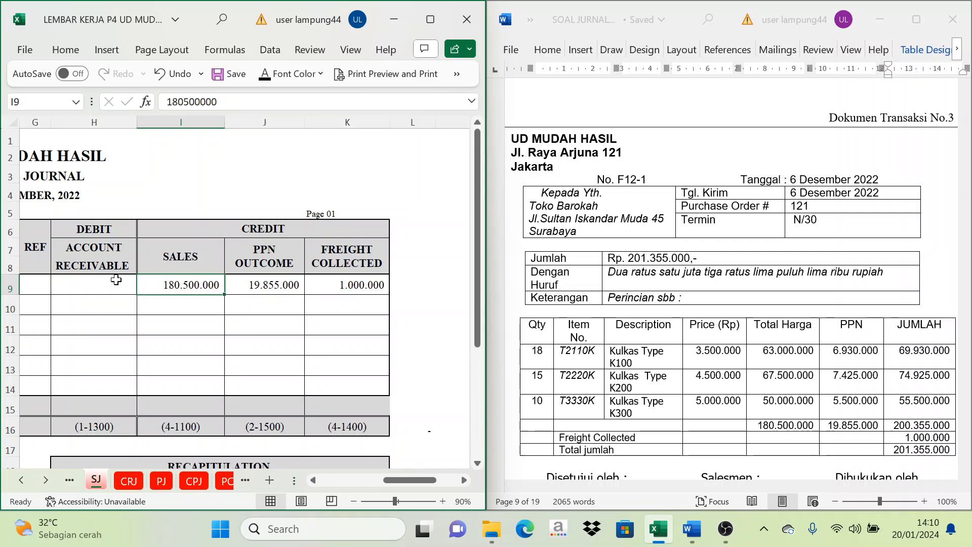
click(97, 288)
drag(177, 287, 358, 284)
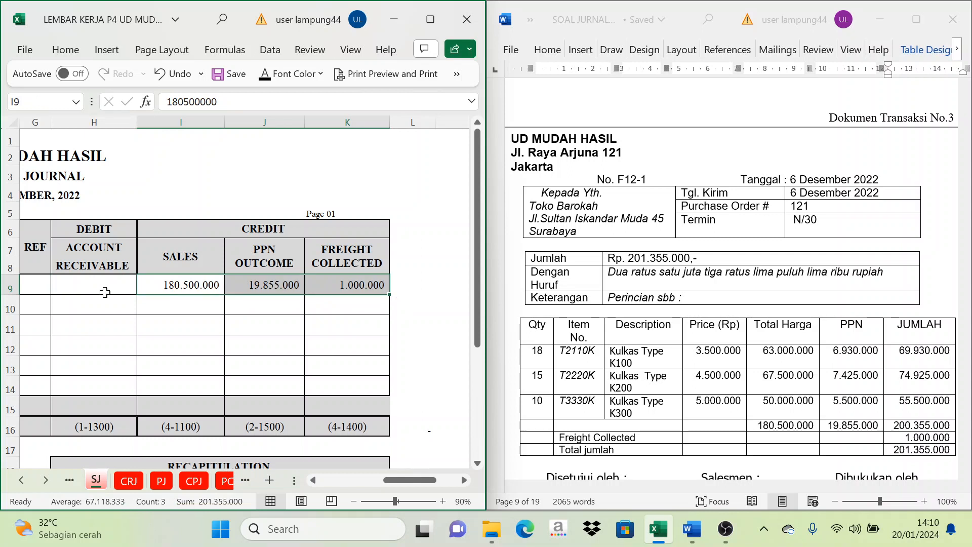
click(103, 289)
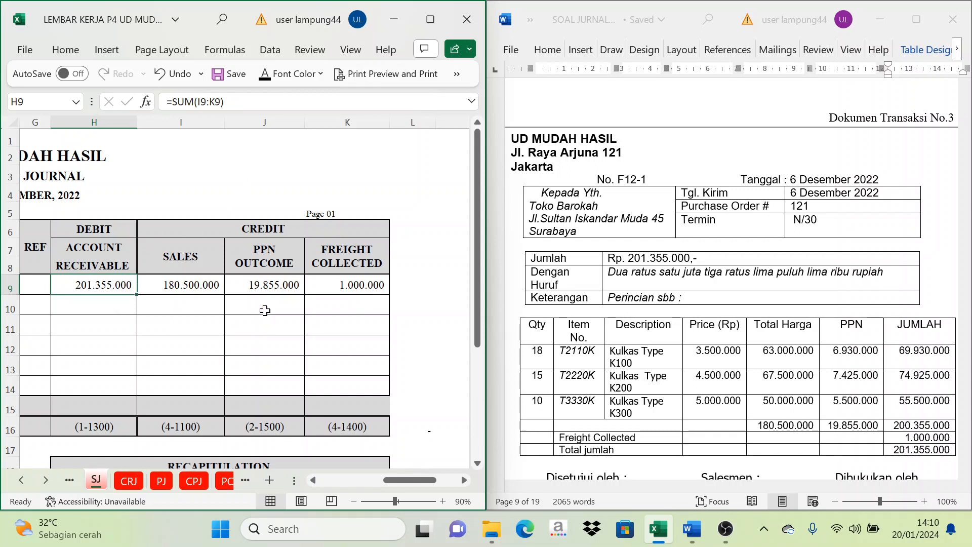
click(167, 286)
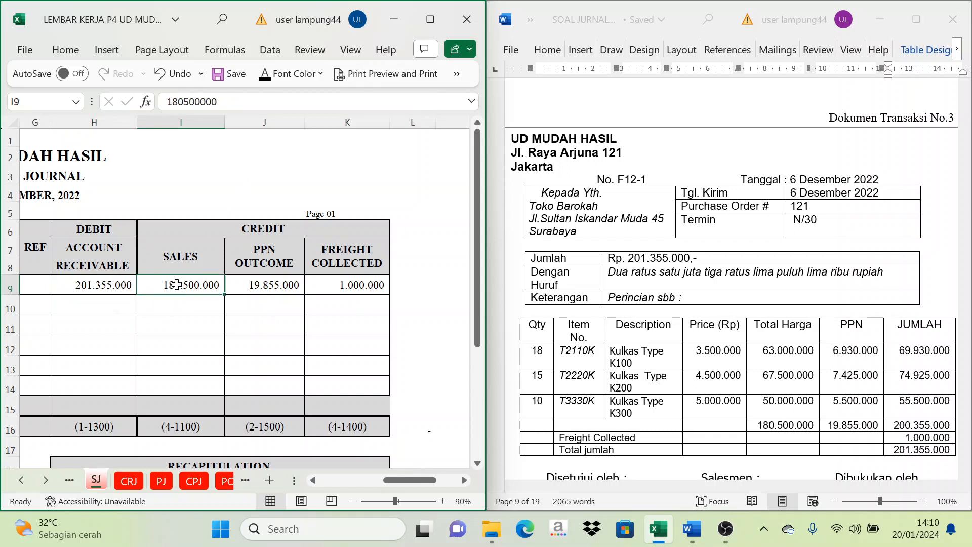
click(271, 286)
click(329, 284)
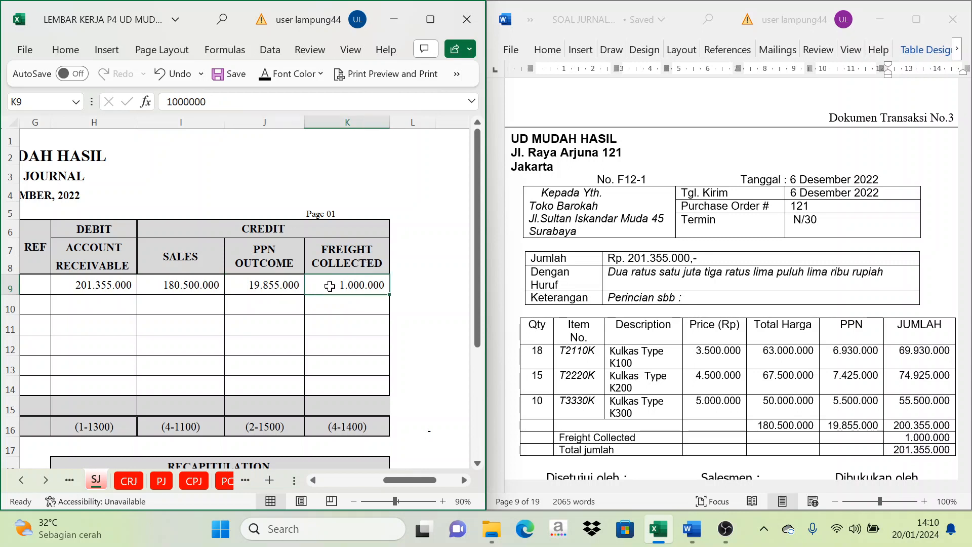
Step: In the SLAR sheet's Toko Barokah receivable card, set row 23's date 6 to black font
click(116, 266)
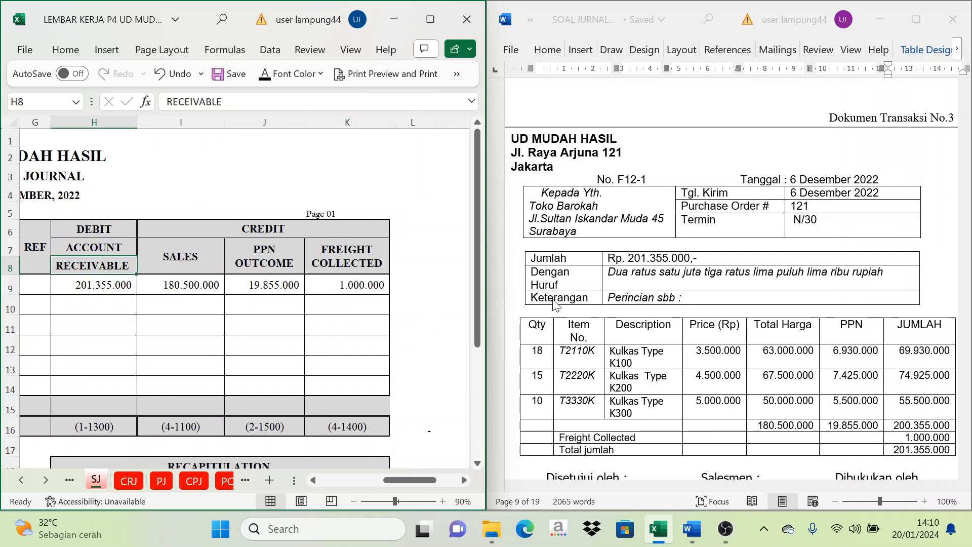
click(46, 480)
click(45, 480)
click(45, 480)
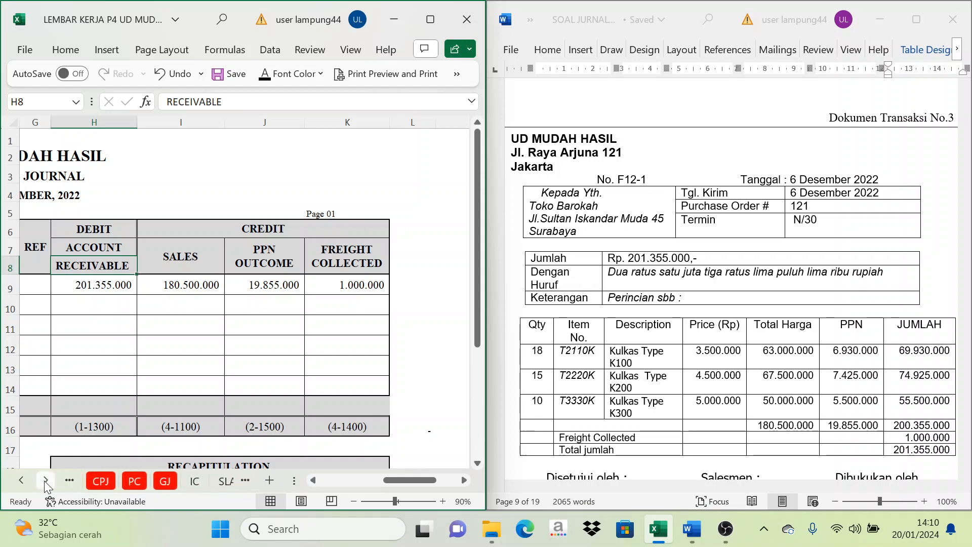
click(45, 480)
click(45, 480)
click(162, 480)
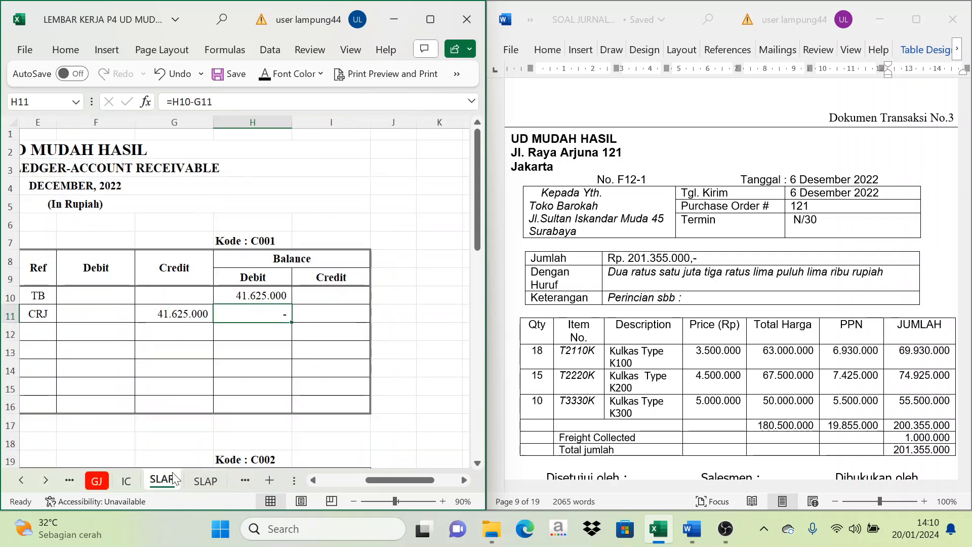
drag(401, 480, 355, 476)
scroll(277, 423, down, 3)
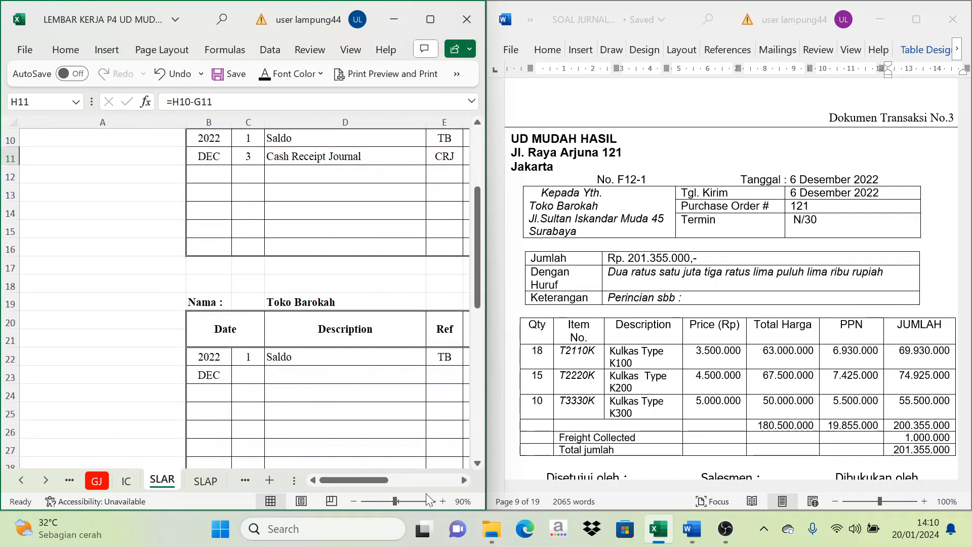
click(464, 480)
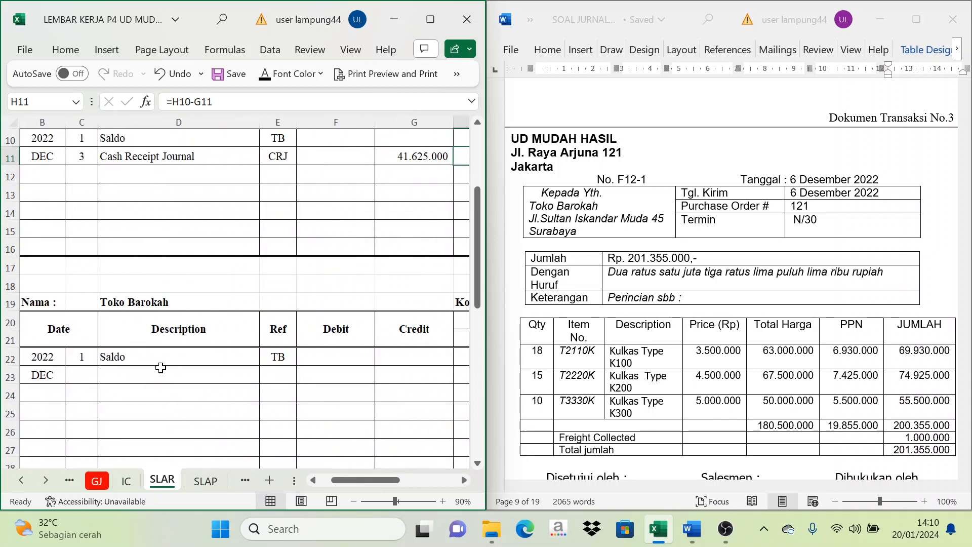
click(84, 377)
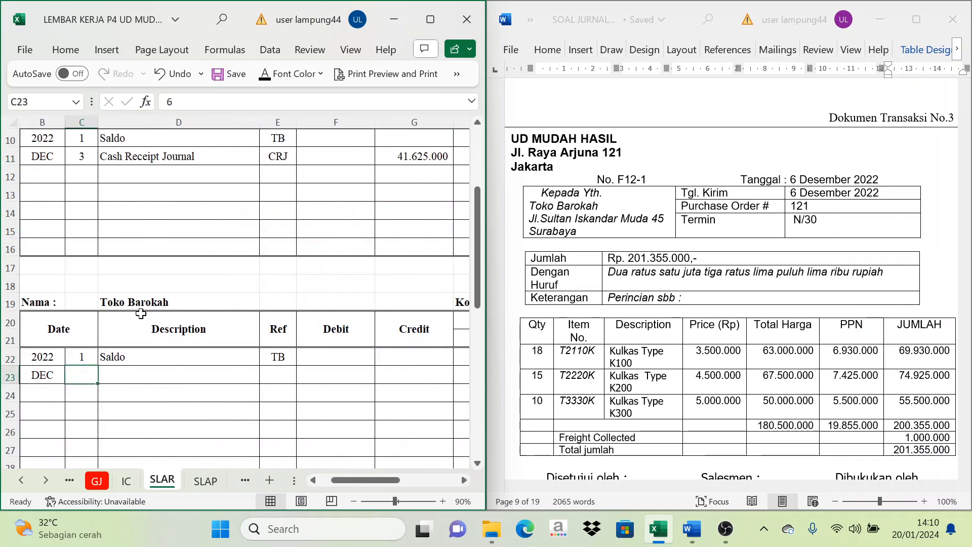
Step: Set the description Sales Journal in D23 and the reference SJ in E23 to black font
click(135, 373)
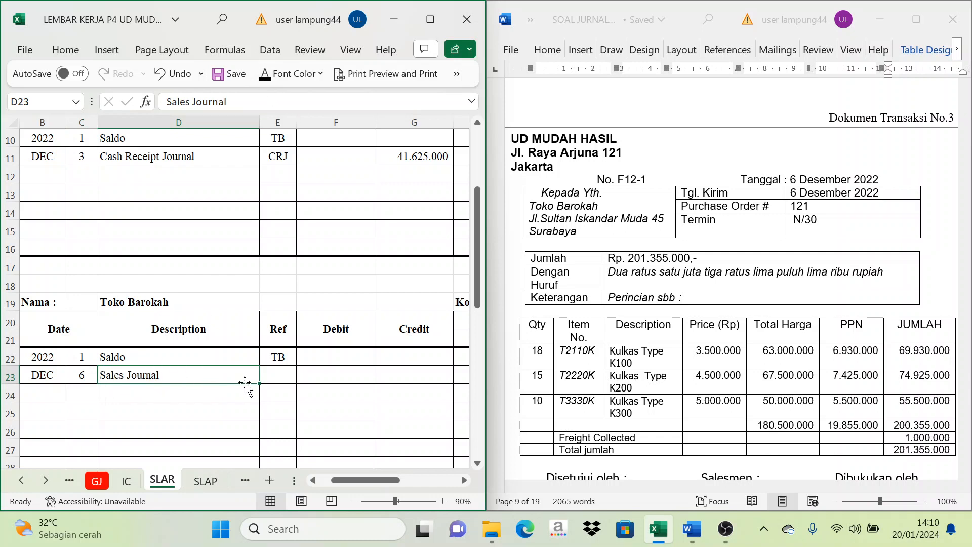
click(273, 377)
text(SJ)
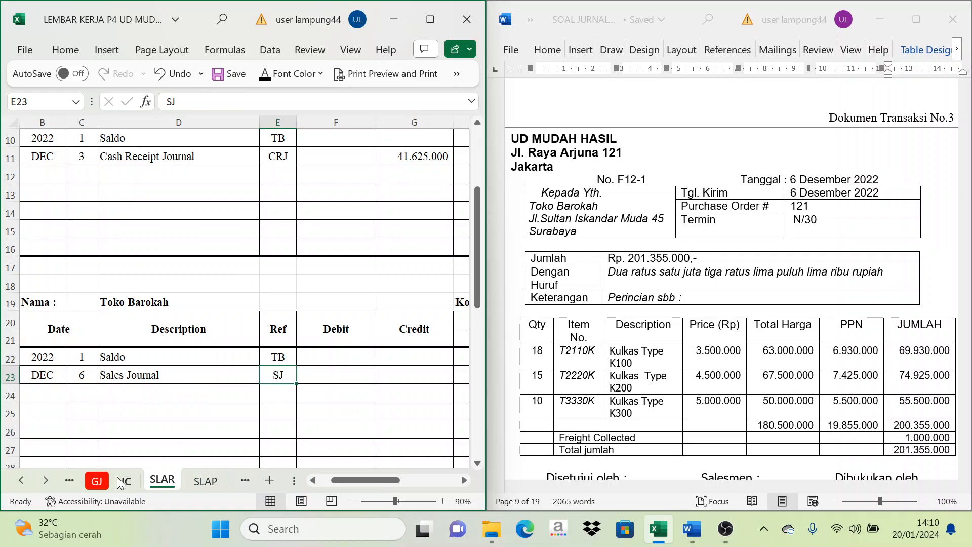
Step: Look up the Account Receivable debit for Toko Barokah in H9 of the SJ sheet
click(24, 484)
click(24, 483)
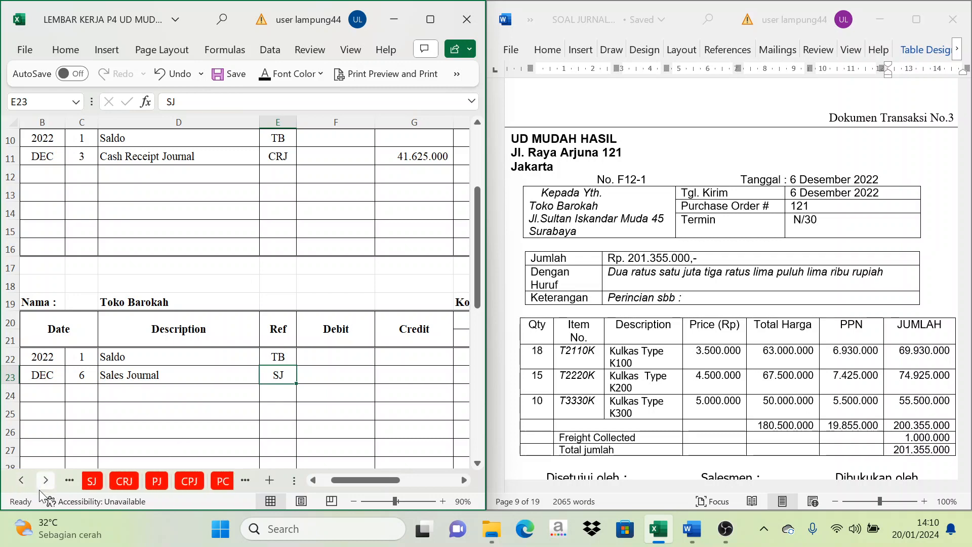
click(96, 480)
click(97, 251)
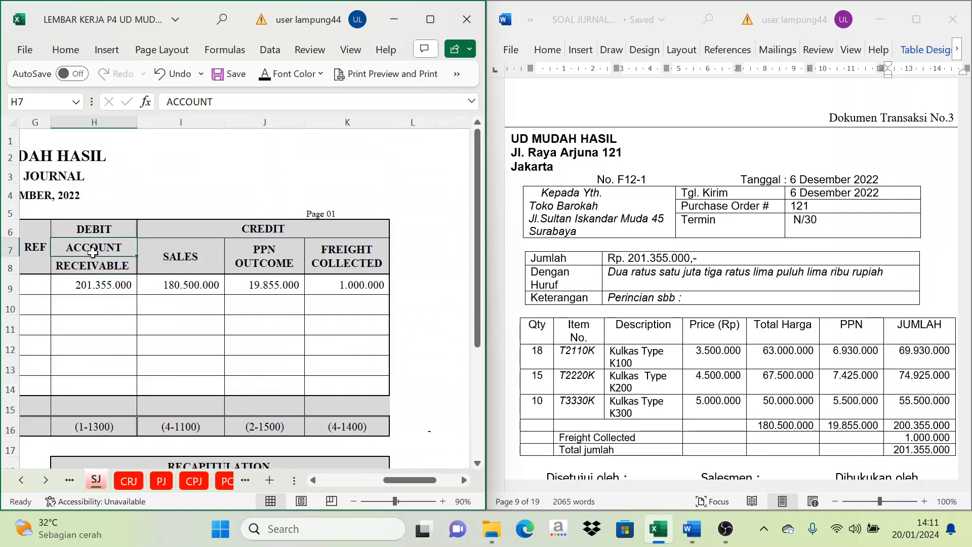
click(90, 289)
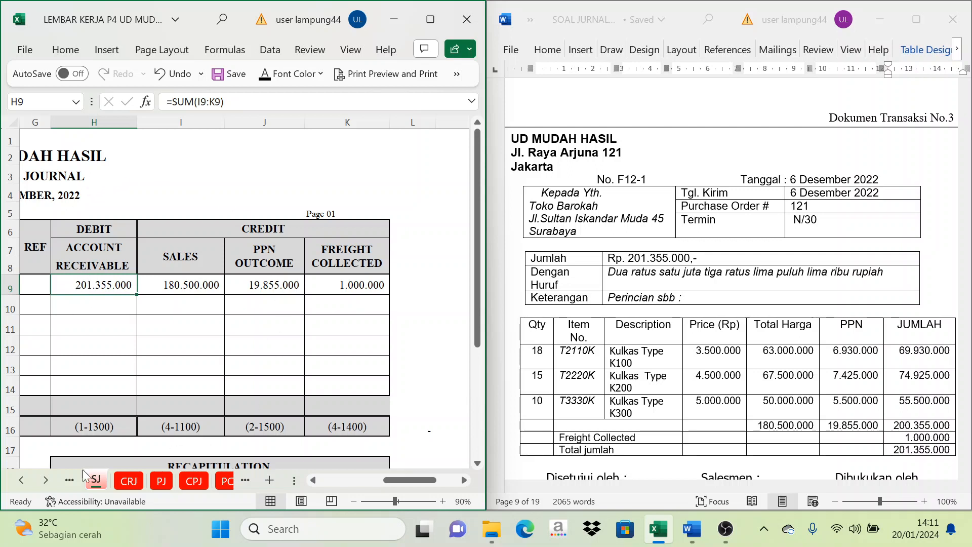
Step: Back in the SLAR sheet, set Toko Barokah's debit formula =SJ!H9 in F23 to black font
click(46, 480)
click(45, 480)
click(46, 480)
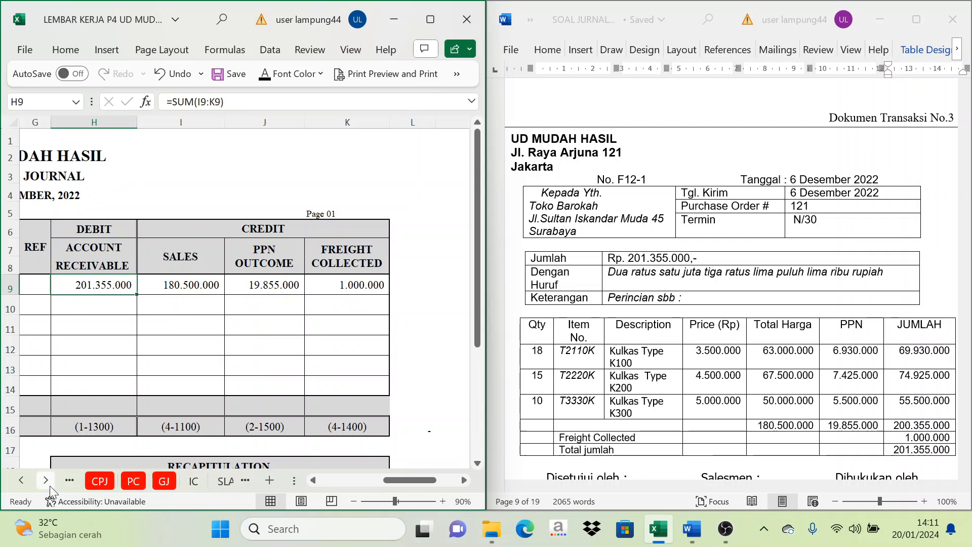
click(49, 485)
click(197, 481)
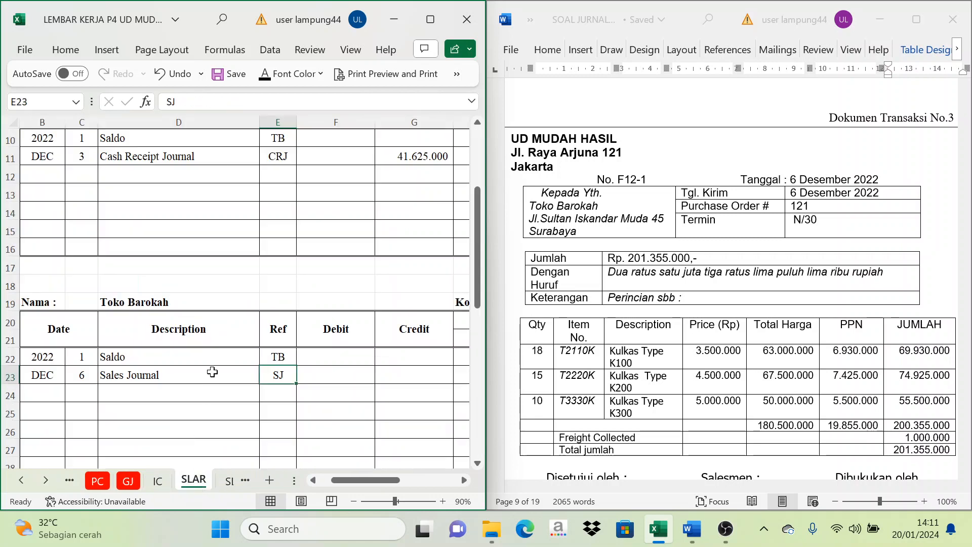
click(340, 372)
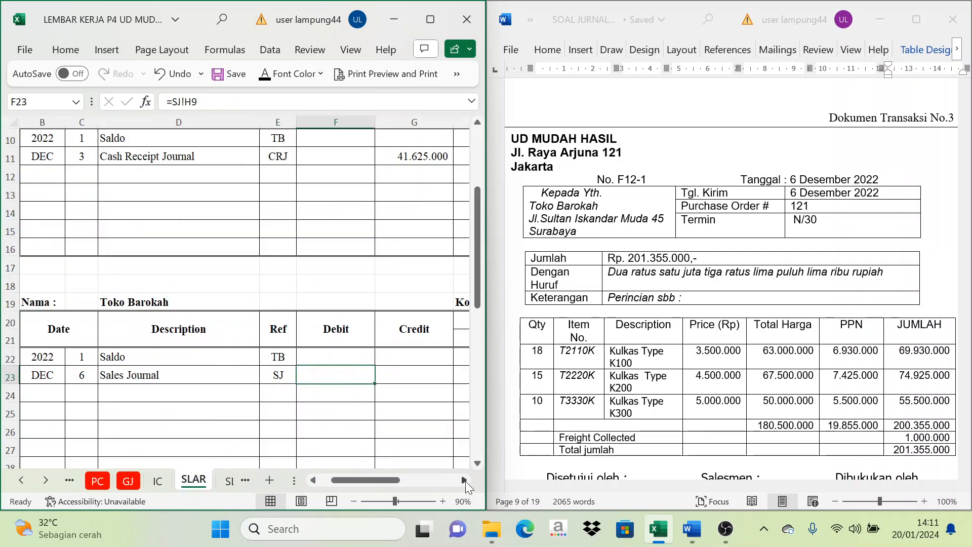
click(466, 481)
drag(283, 329, 365, 326)
click(293, 376)
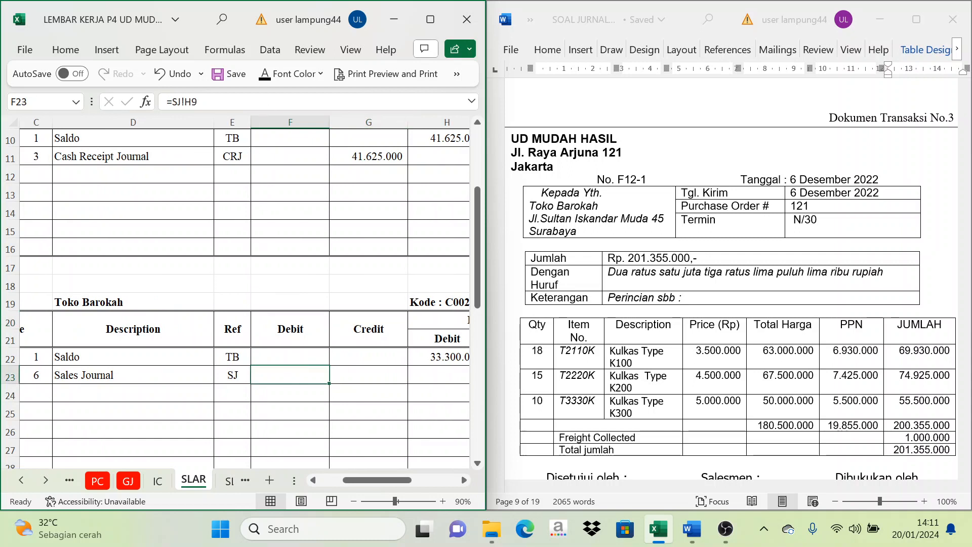
click(273, 74)
Step: Examine Toko Barokah's opening debit balance in H22 and the sales journal debit in F23 as the parts of the new balance
click(464, 479)
click(464, 479)
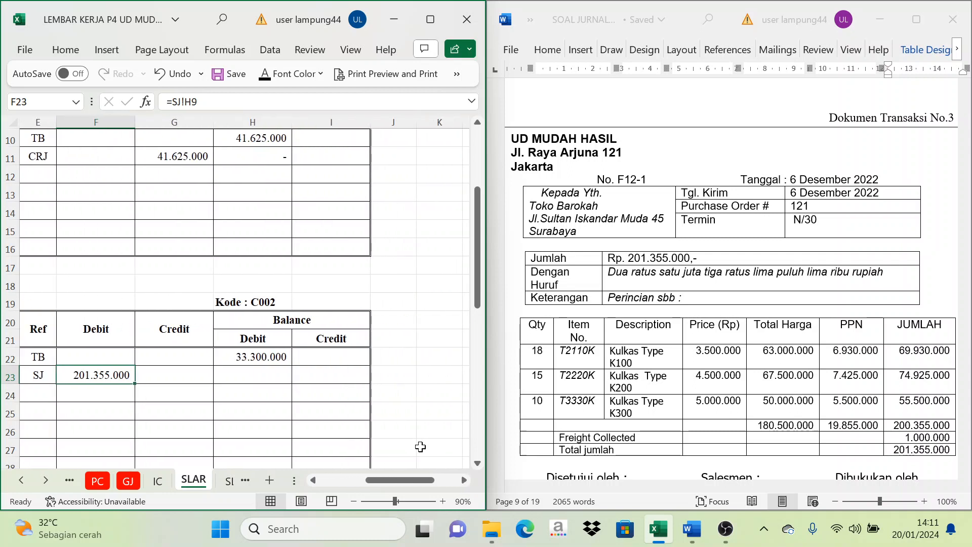
click(311, 325)
click(260, 378)
key(ctrl+v)
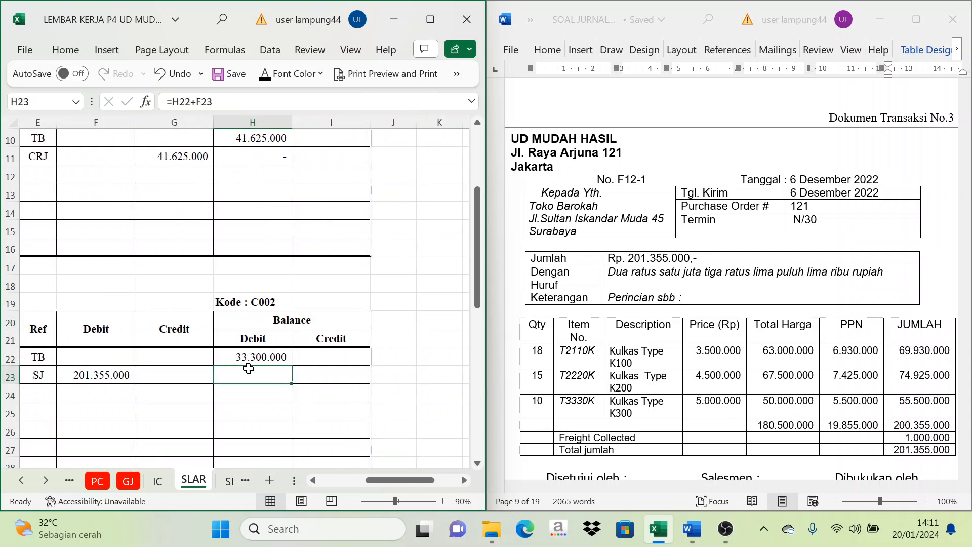
click(261, 327)
click(258, 336)
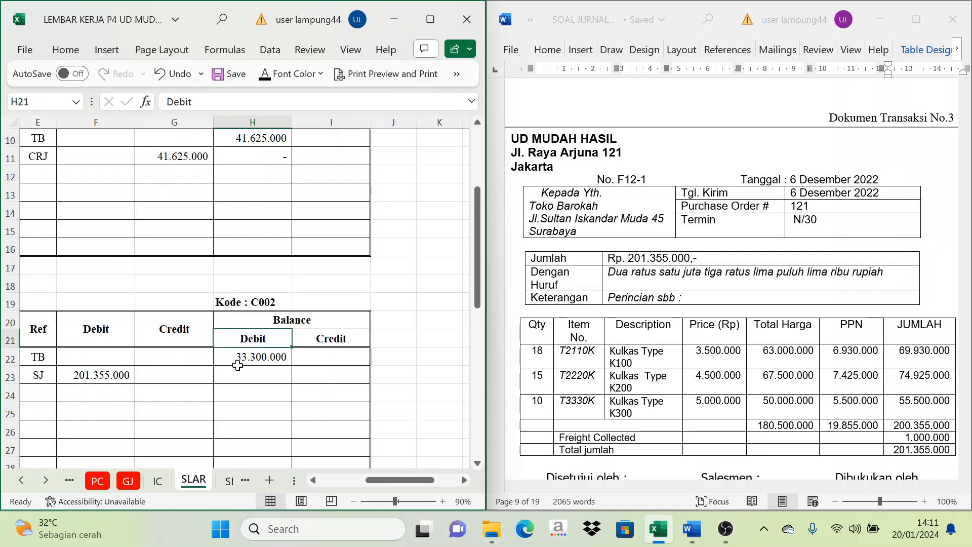
click(252, 357)
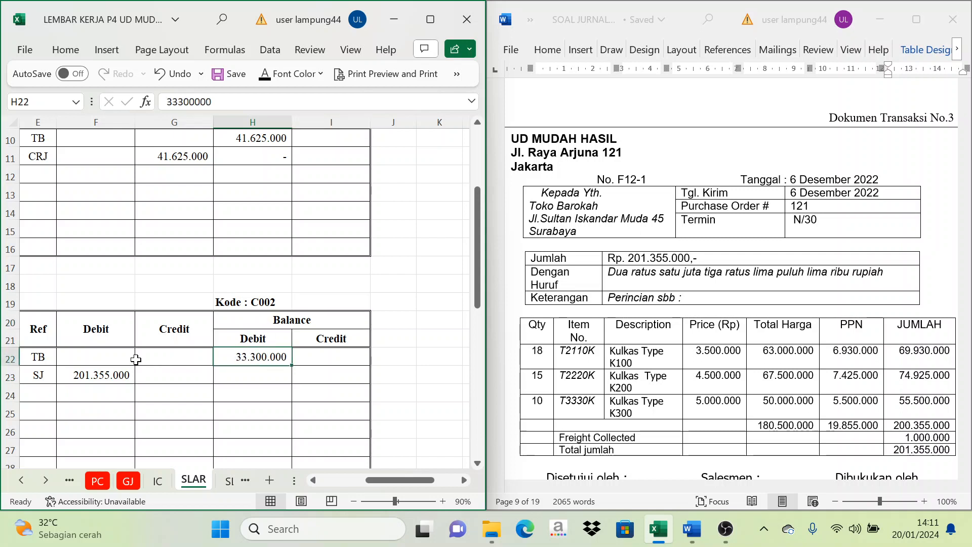
click(90, 381)
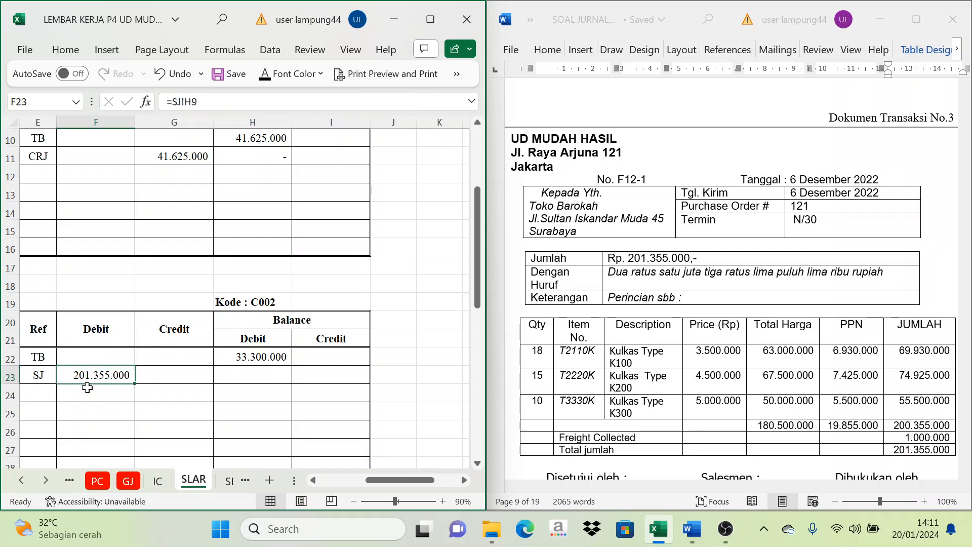
Step: Set Toko Barokah's debit balance formula =H22+F23 in H23 to black font
click(254, 344)
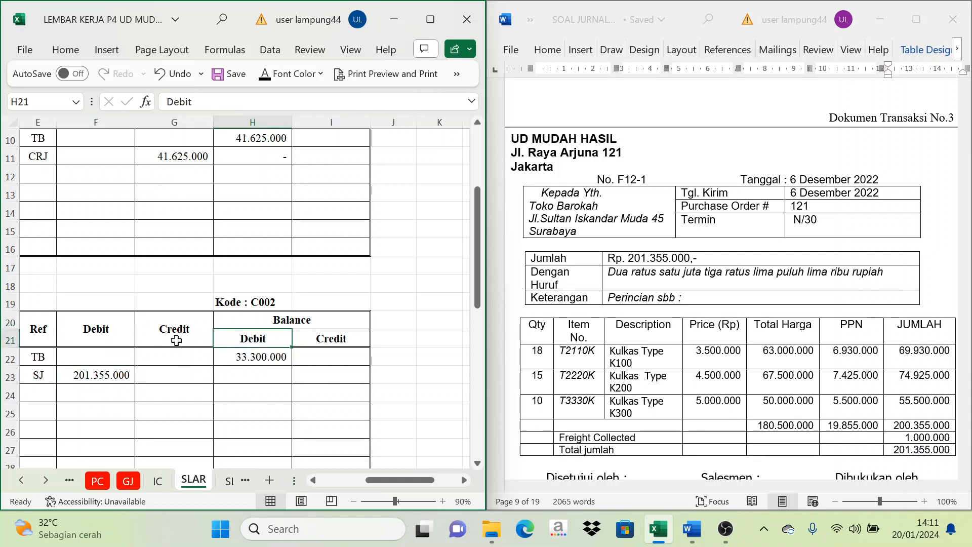
click(105, 343)
click(107, 375)
click(253, 361)
click(111, 381)
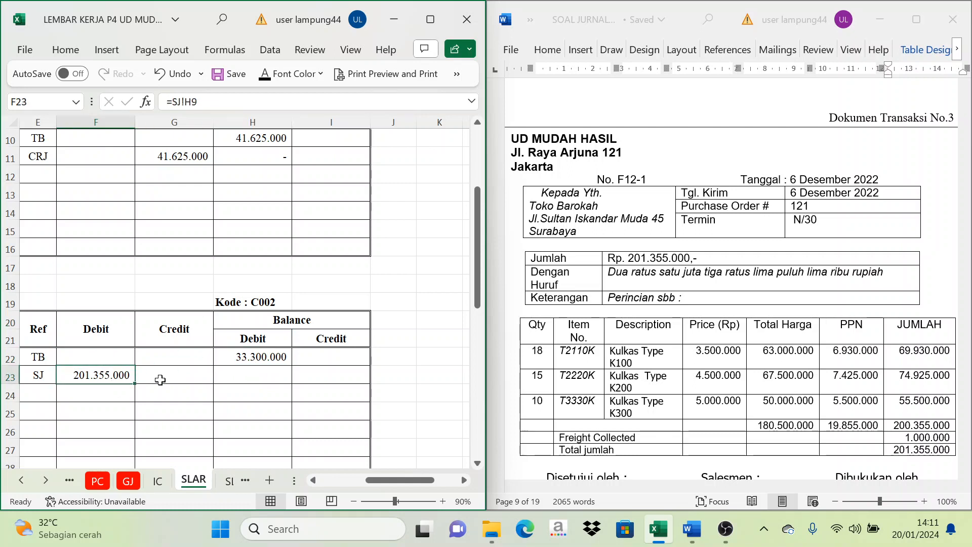
click(250, 369)
click(264, 76)
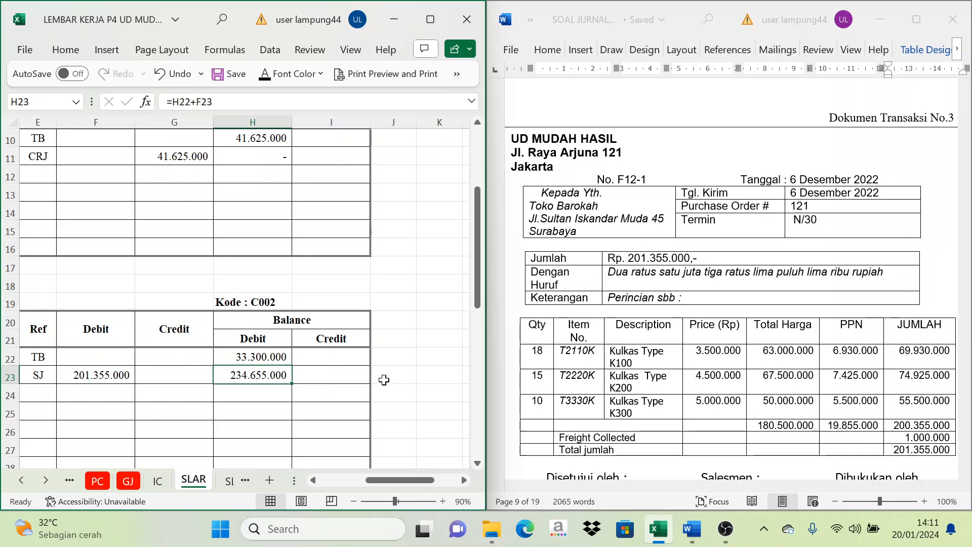
Step: In the IC sheet's Kulkas Type K100 card, set row 11's date 6, evidence number F12-1 and description Toko Barokah to black font
click(313, 481)
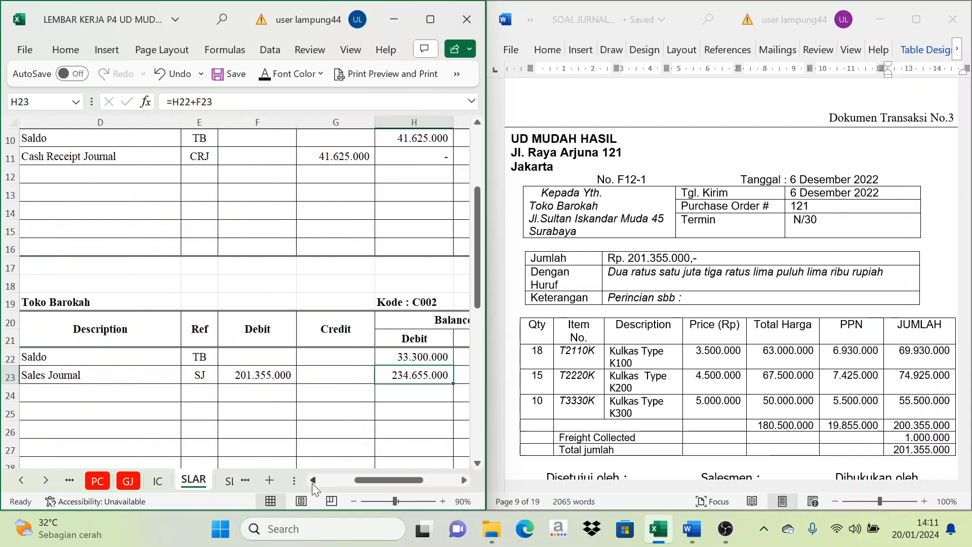
click(313, 480)
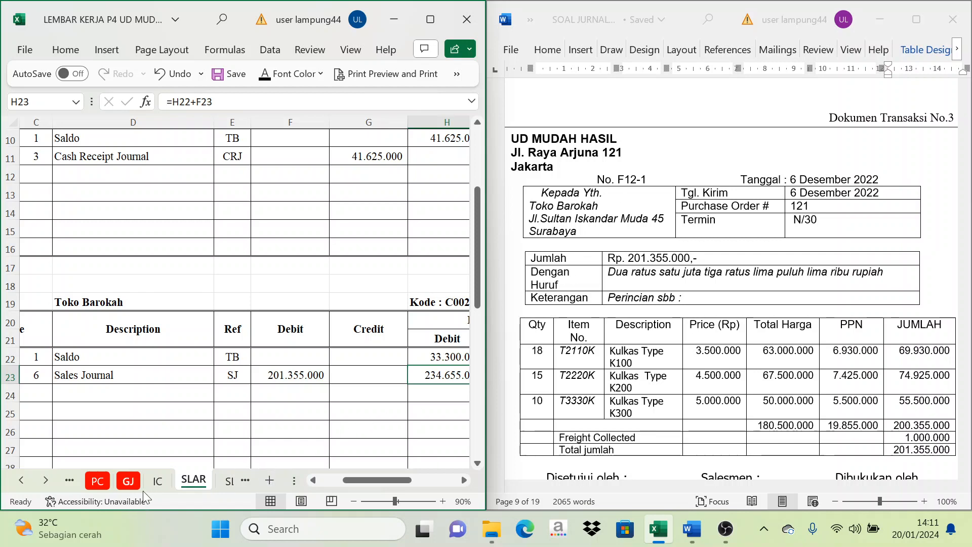
click(157, 480)
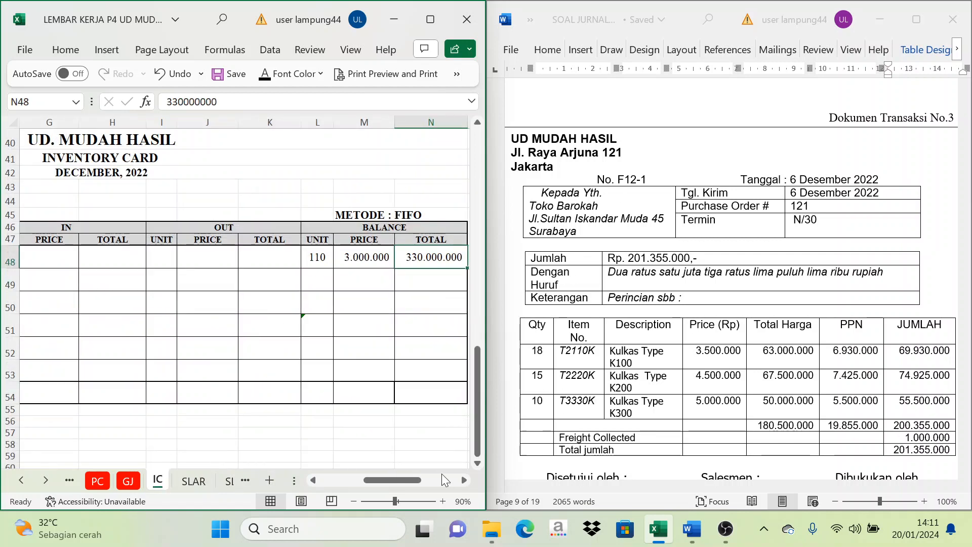
drag(402, 480, 358, 482)
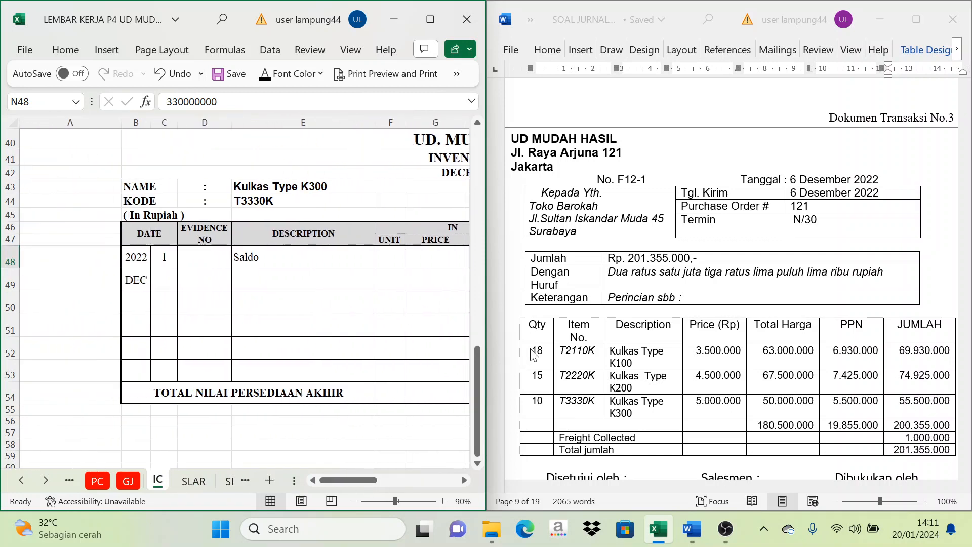
scroll(369, 386, up, 13)
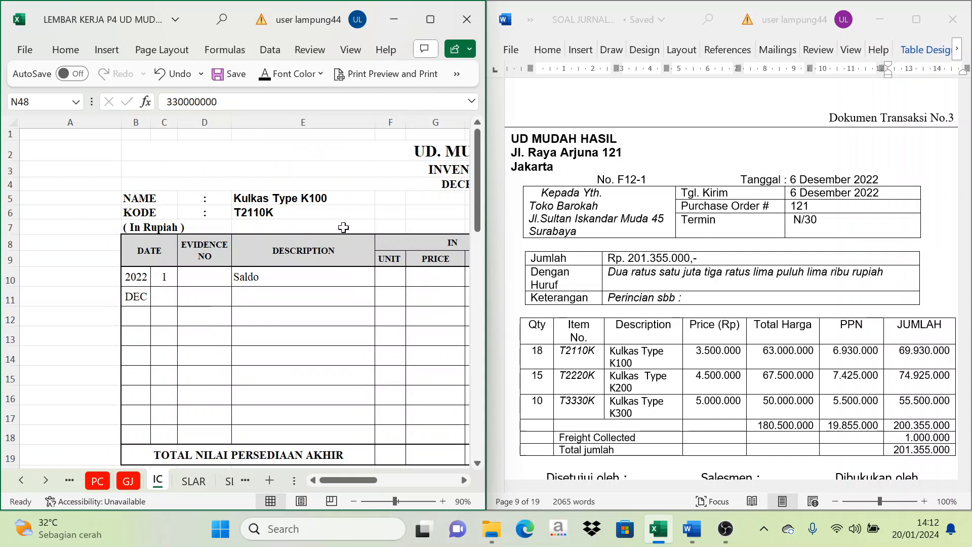
click(533, 368)
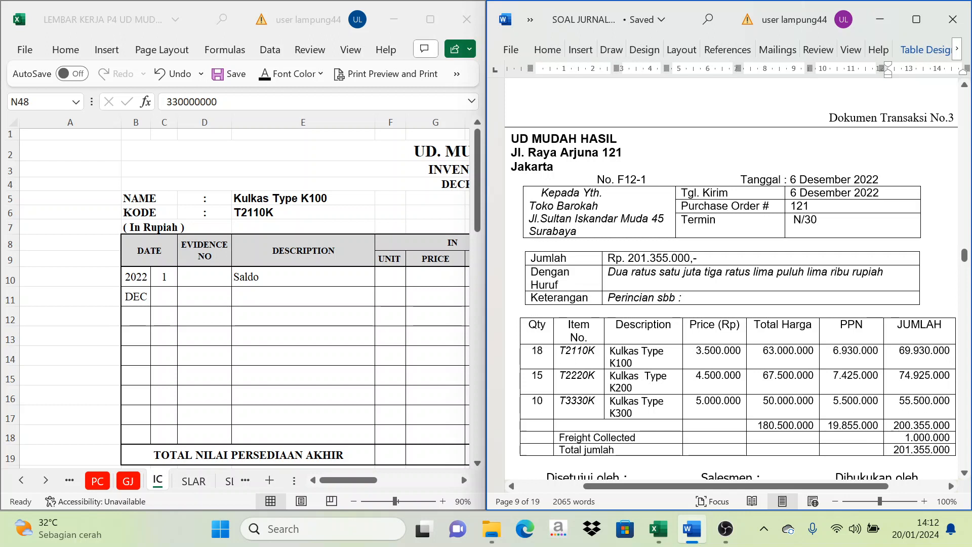
click(536, 374)
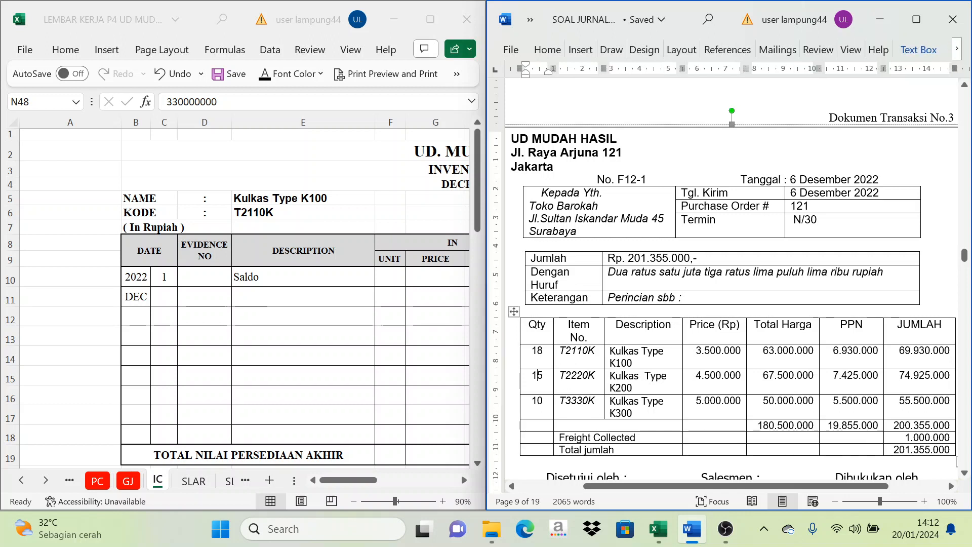
click(167, 295)
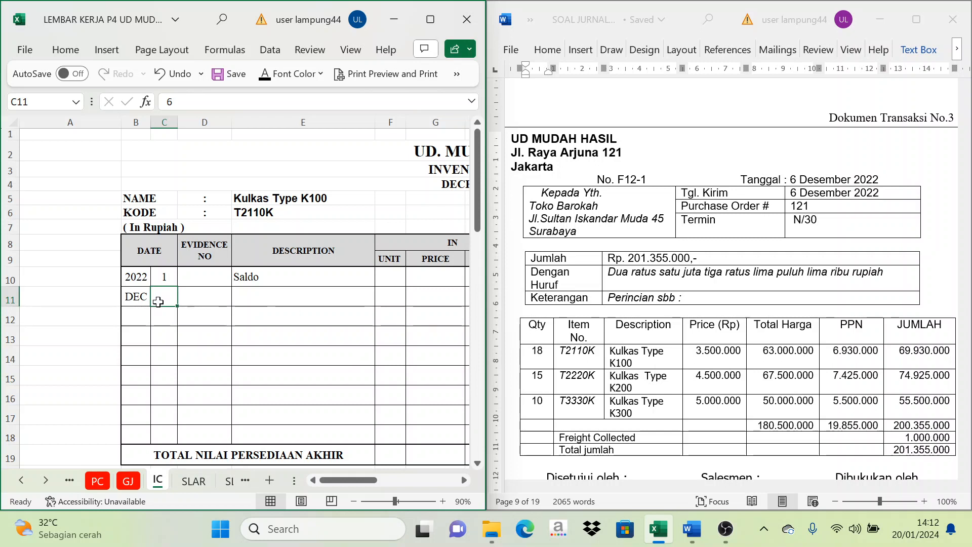
drag(162, 298, 278, 304)
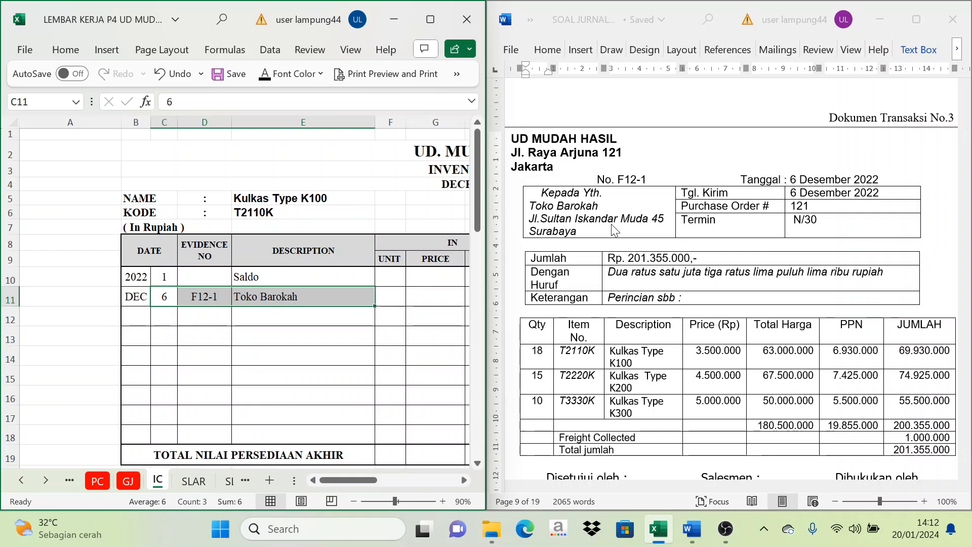
Step: Set the OUT quantity of 18 units in I11 of the Kulkas Type K100 card to black font
drag(362, 481, 404, 480)
click(163, 296)
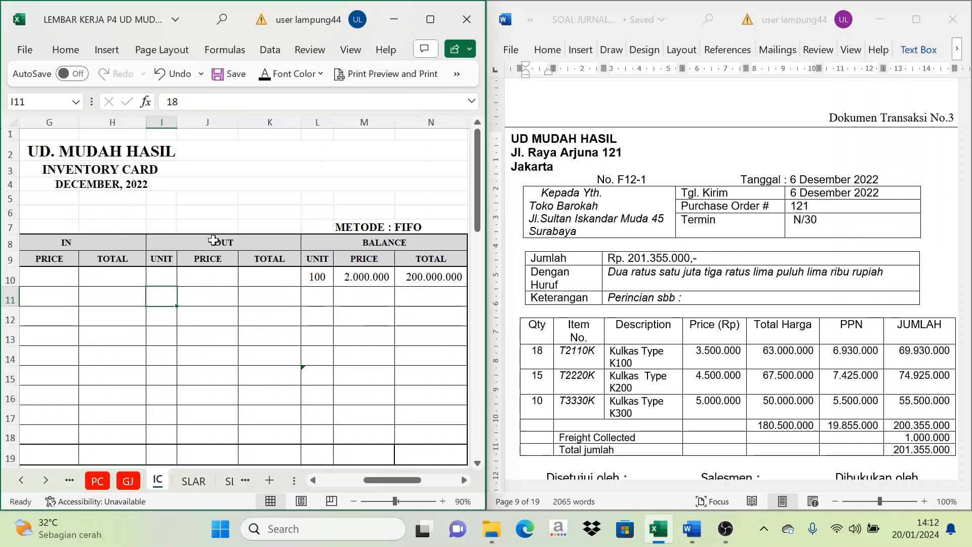
click(264, 77)
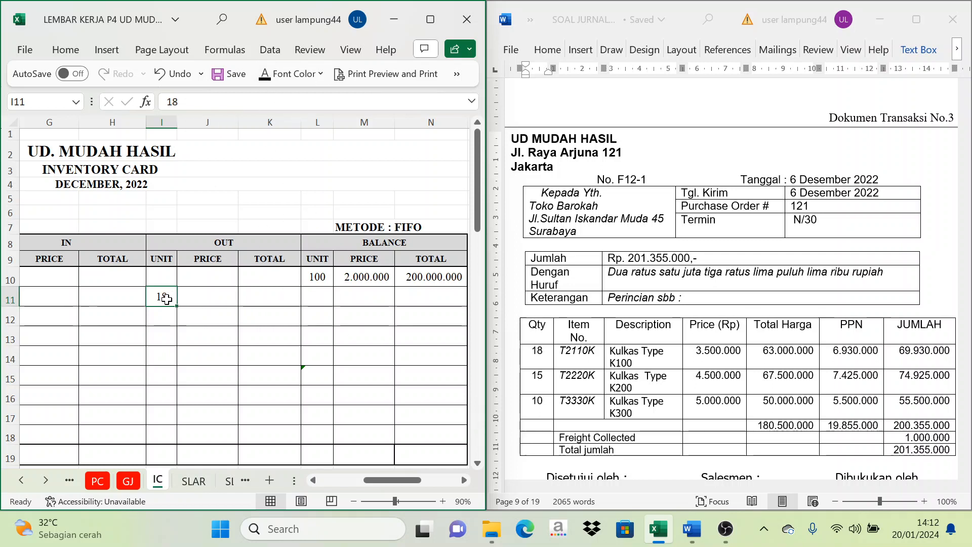
Step: Examine the Kulkas Type K100 card's opening balance units and price in row 10 as the source of the OUT price in J11
click(197, 299)
click(377, 278)
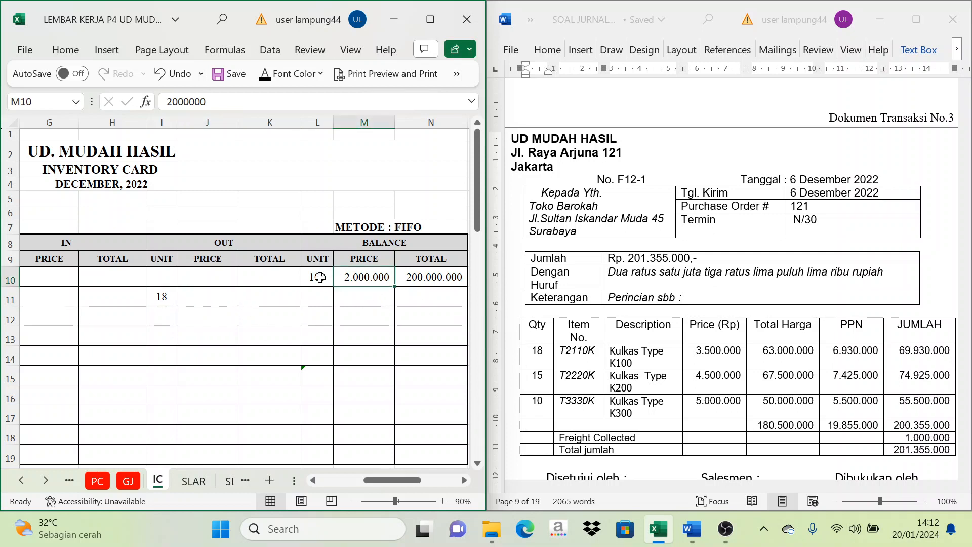
click(320, 277)
click(363, 263)
click(368, 280)
click(216, 296)
click(219, 261)
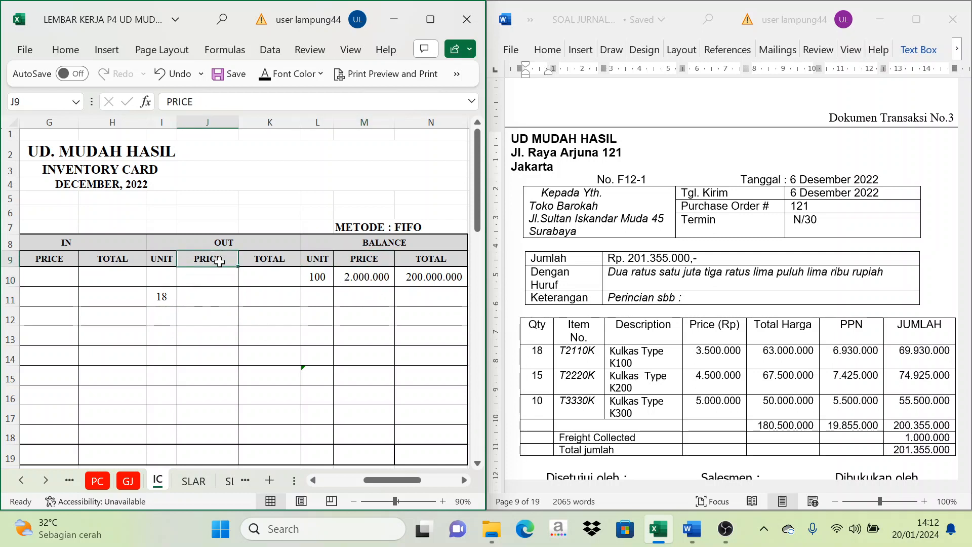
click(215, 292)
click(215, 263)
click(210, 297)
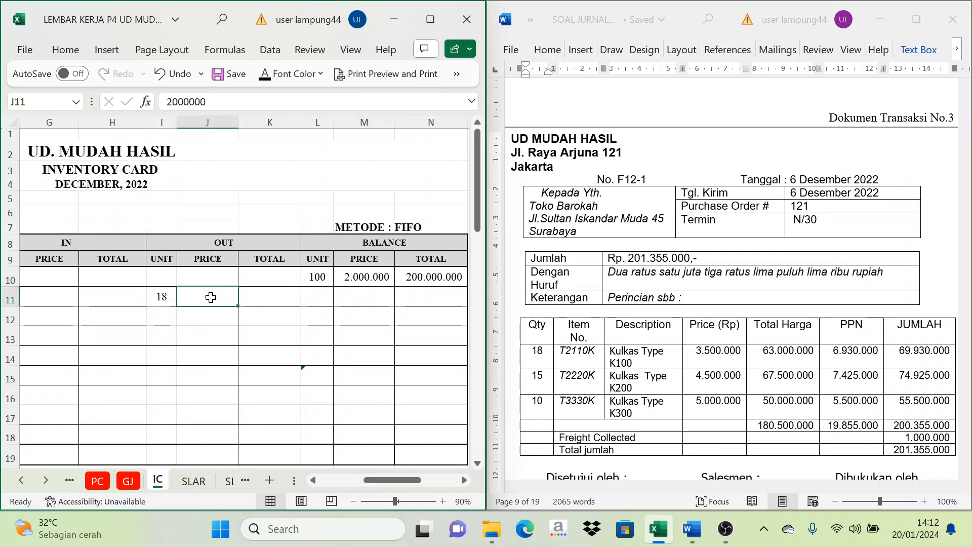
Step: Set the OUT price of 2.000.000 in J11 of the Kulkas Type K100 card to black font
click(369, 262)
click(372, 243)
click(355, 279)
click(219, 298)
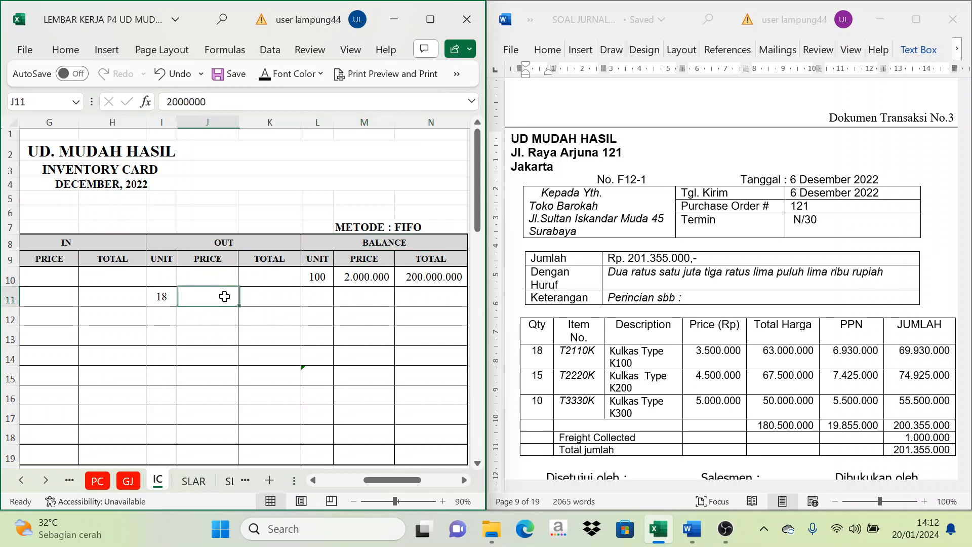
click(265, 74)
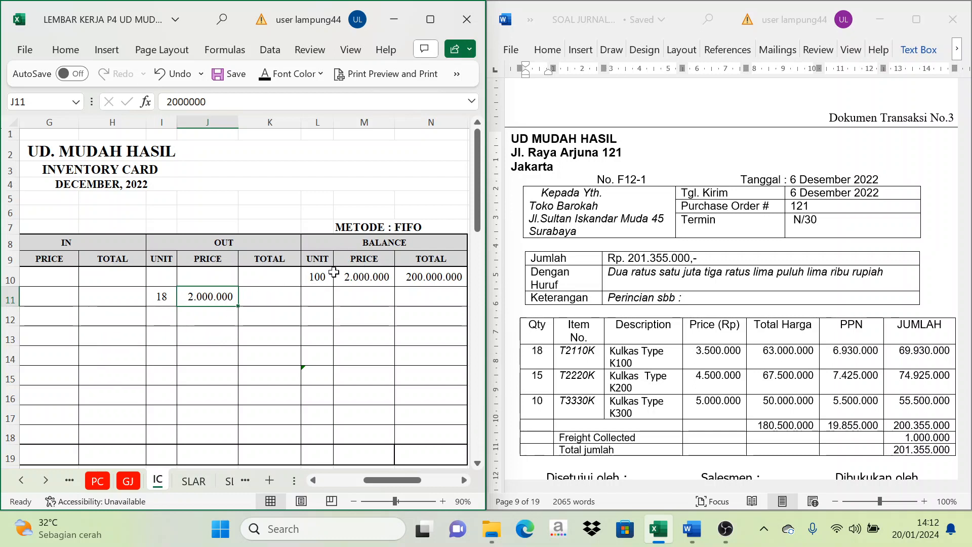
Step: Set the OUT total formula =I11*J11 in K11 of the Kulkas Type K100 card to black font
click(353, 273)
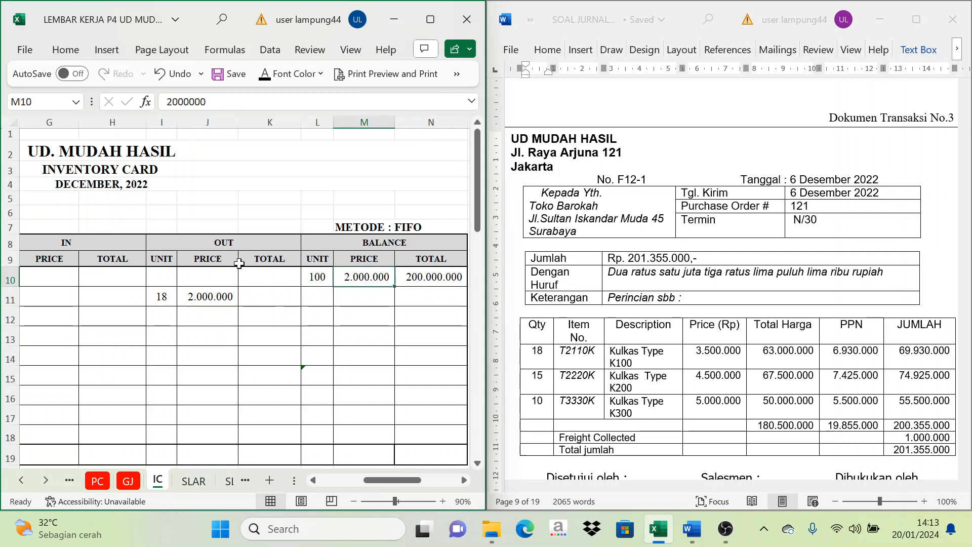
click(220, 256)
click(210, 300)
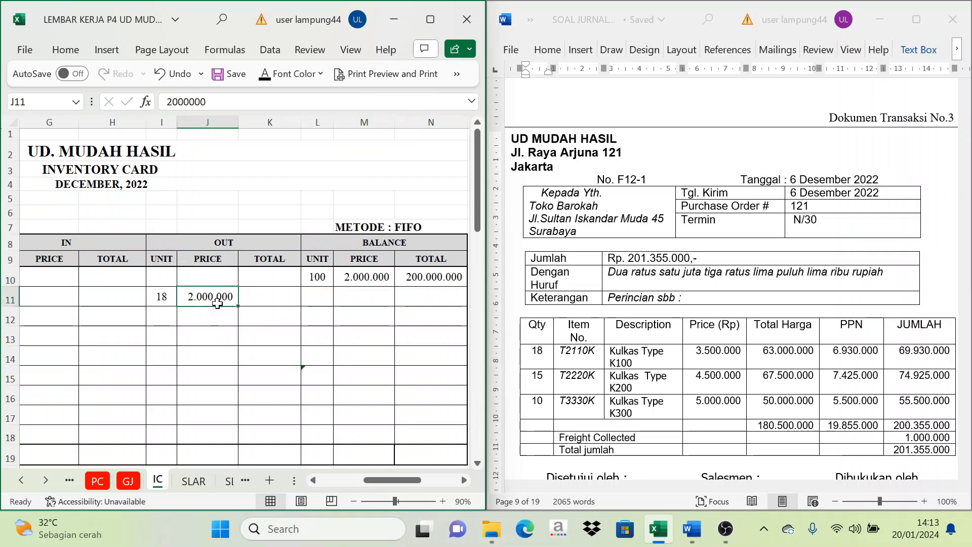
click(162, 299)
click(205, 297)
click(314, 276)
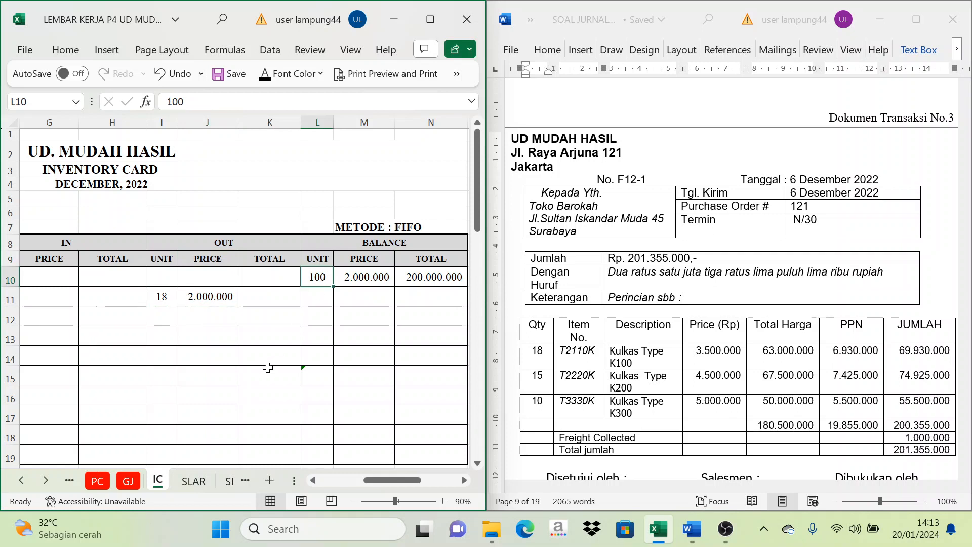
click(271, 299)
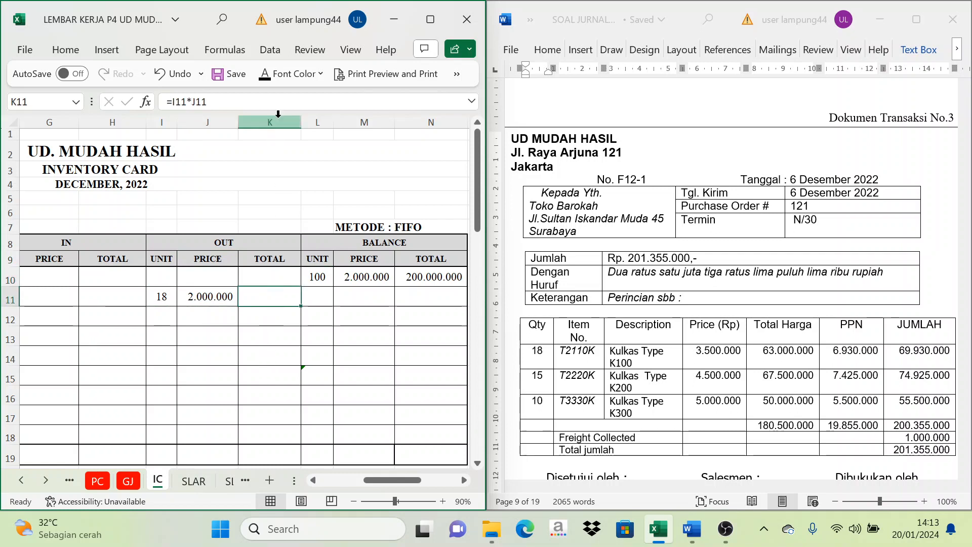
click(265, 75)
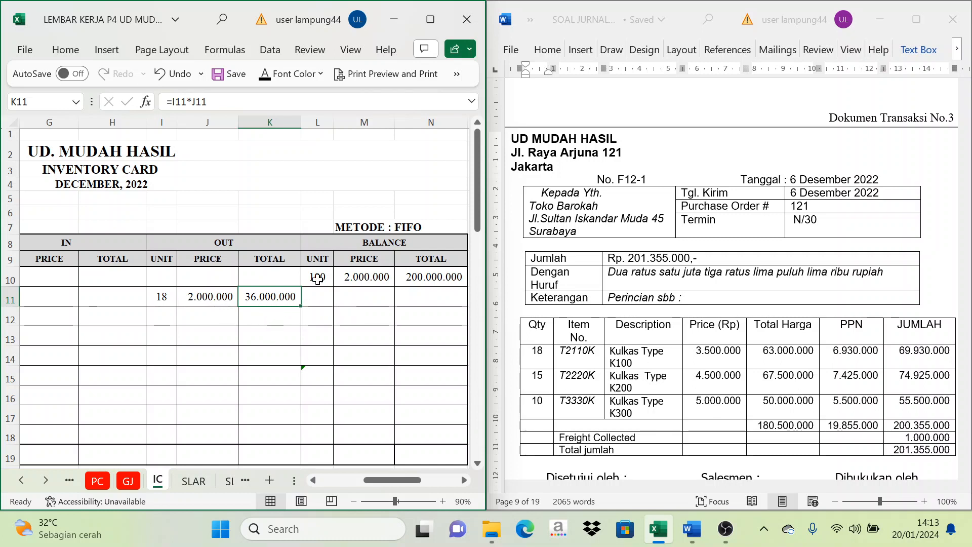
Step: Set the balance unit formula =L10-I11 in L11 of the Kulkas Type K100 card to black font
click(366, 249)
click(322, 293)
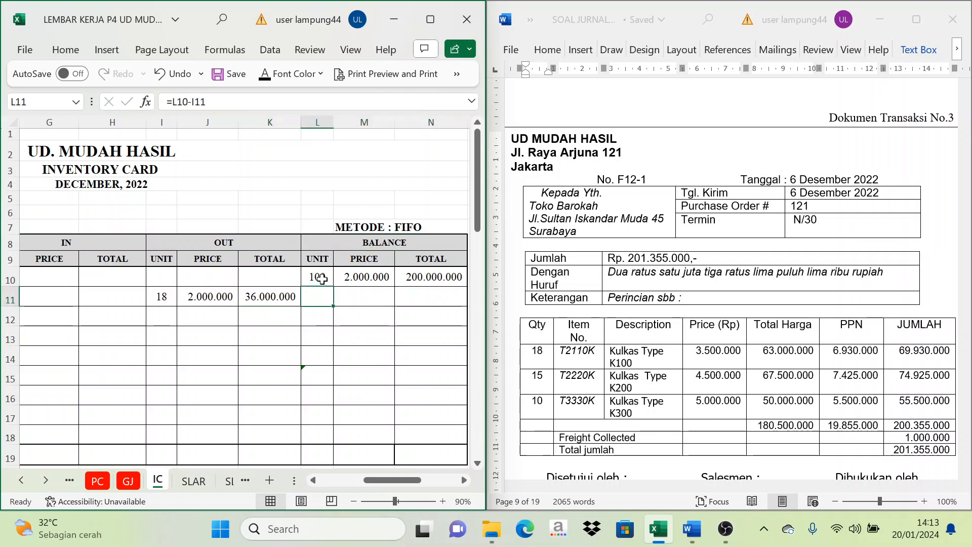
click(166, 295)
click(319, 293)
click(319, 280)
click(161, 296)
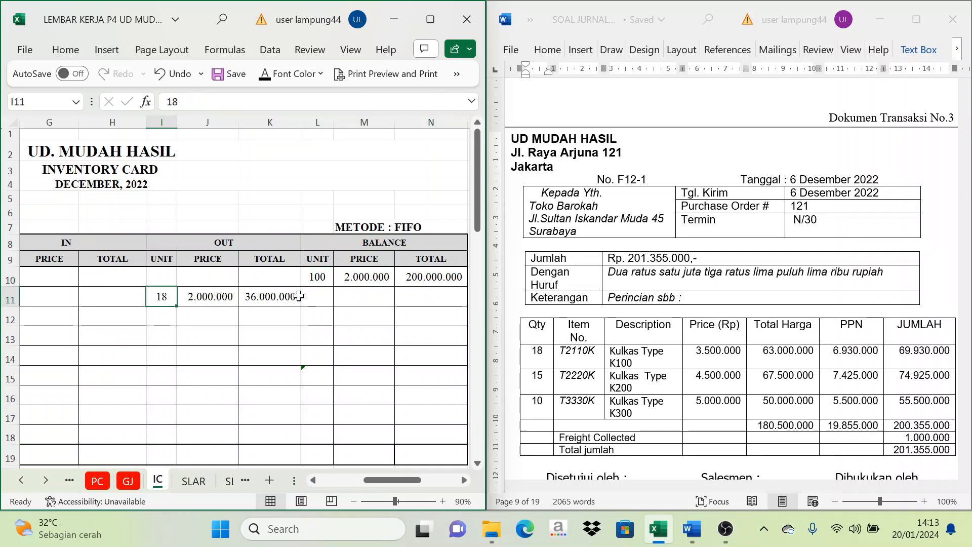
click(317, 294)
click(265, 77)
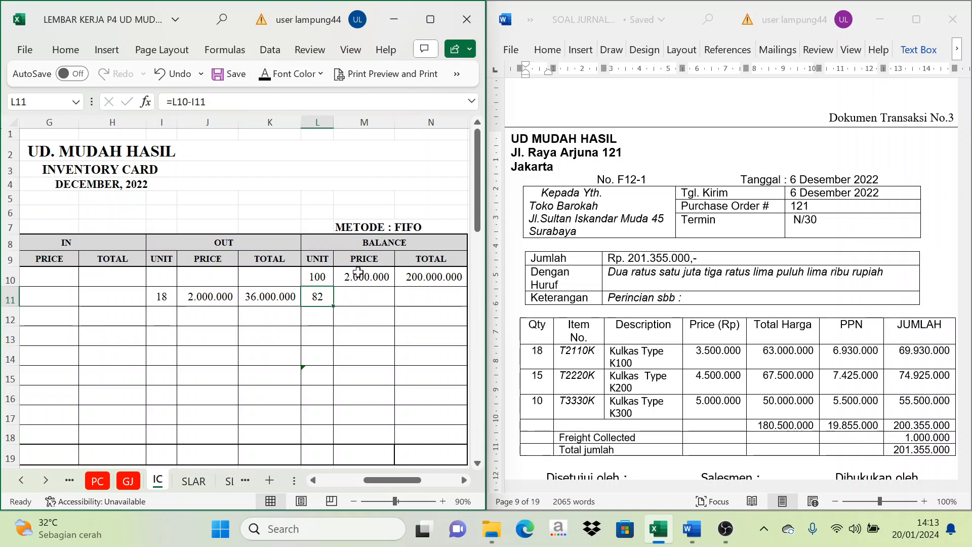
Step: Set the balance price of 2.000.000 in M11 and the balance total formula =L11*M11 in N11 to black font
click(357, 290)
click(264, 76)
click(416, 296)
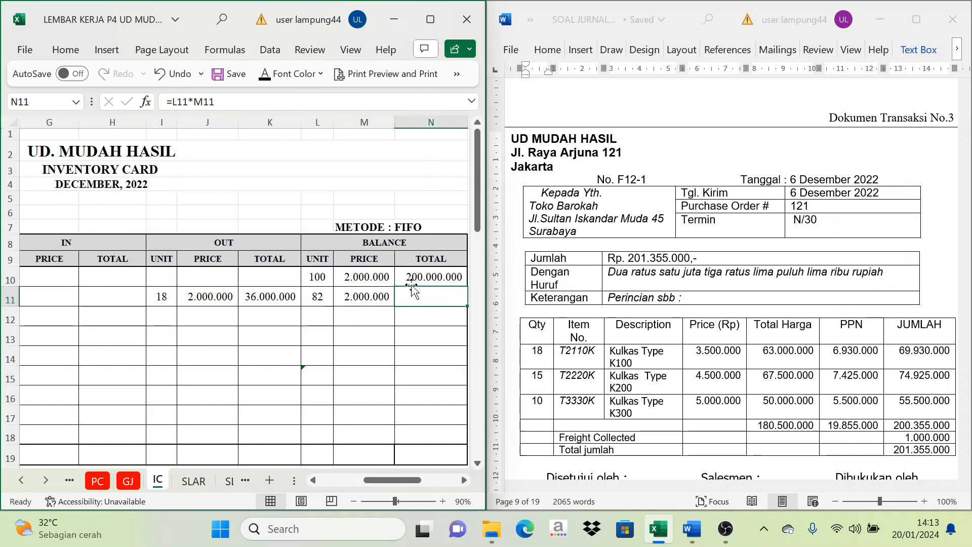
click(264, 76)
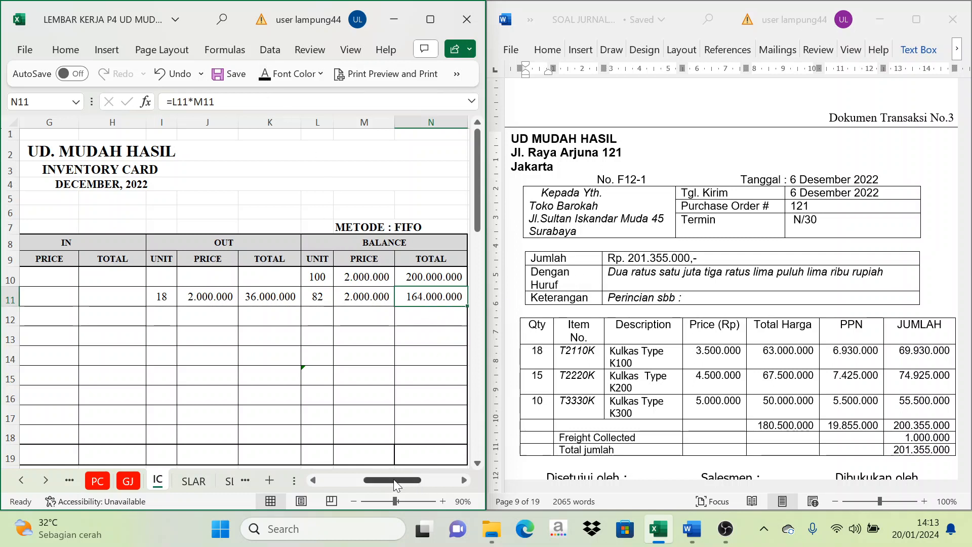
Step: In the Kulkas Type K200 card, set row 30's date 6, evidence number F12-1 and description Toko Barokah to black font
drag(391, 476, 339, 482)
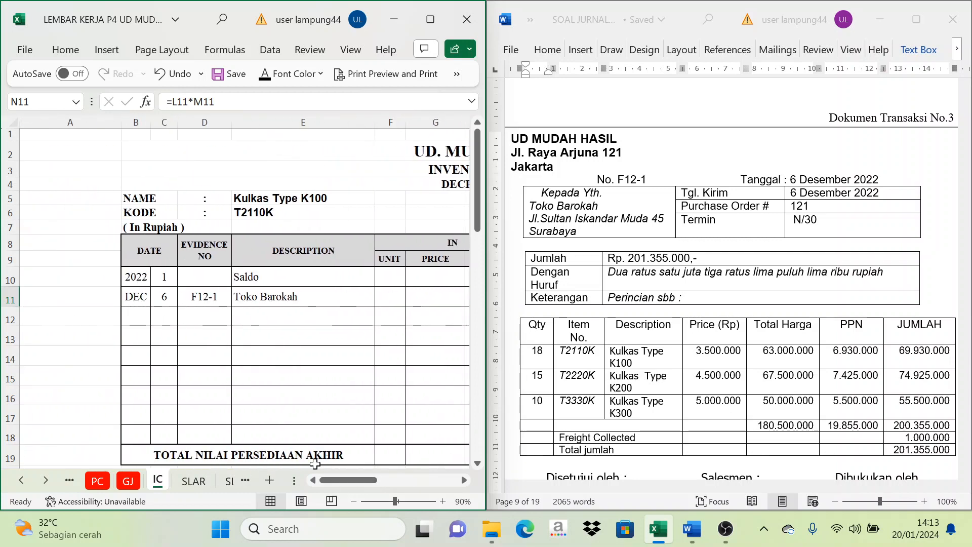
scroll(278, 380, down, 8)
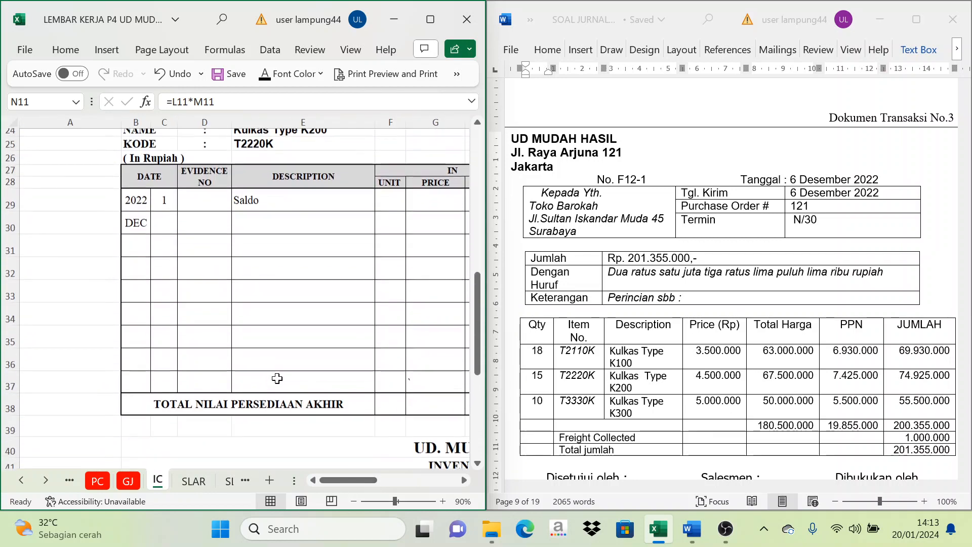
scroll(277, 378, up, 1)
drag(169, 260, 286, 256)
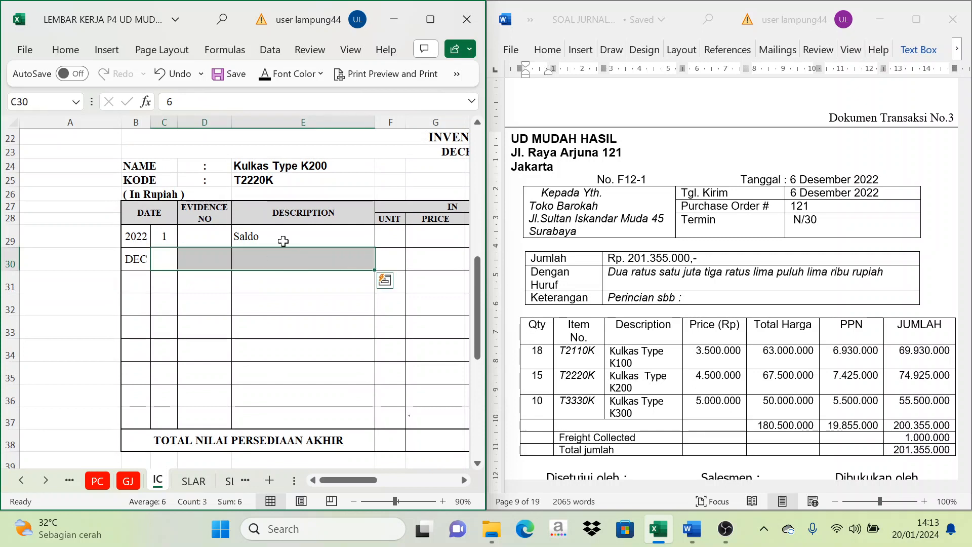
click(264, 77)
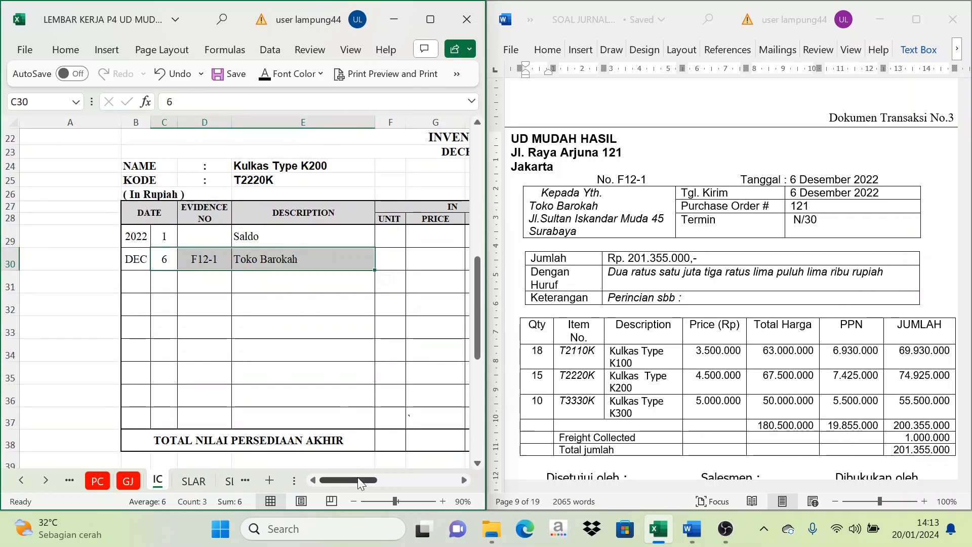
Step: Set the OUT quantity of 15 units in I30 of the Kulkas Type K200 card to black font
drag(359, 481, 408, 490)
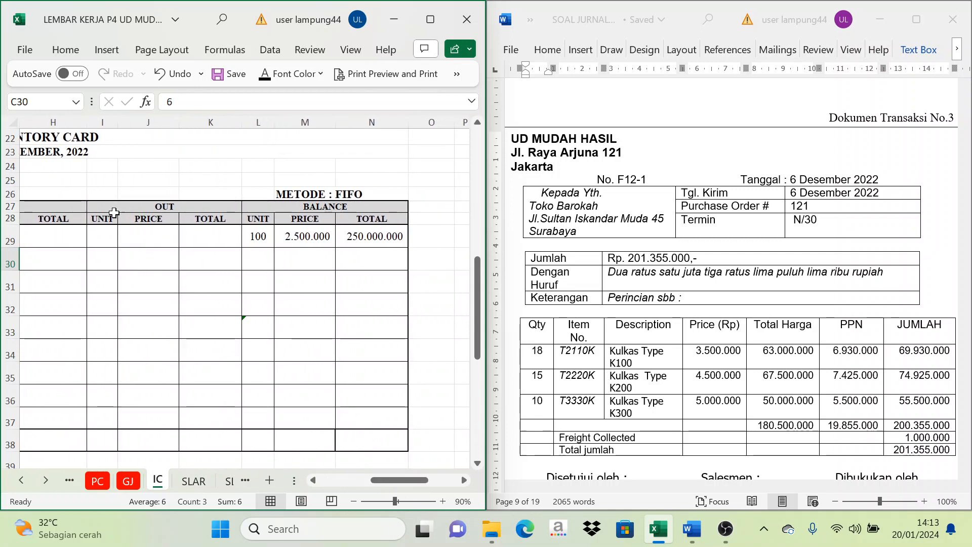
click(101, 263)
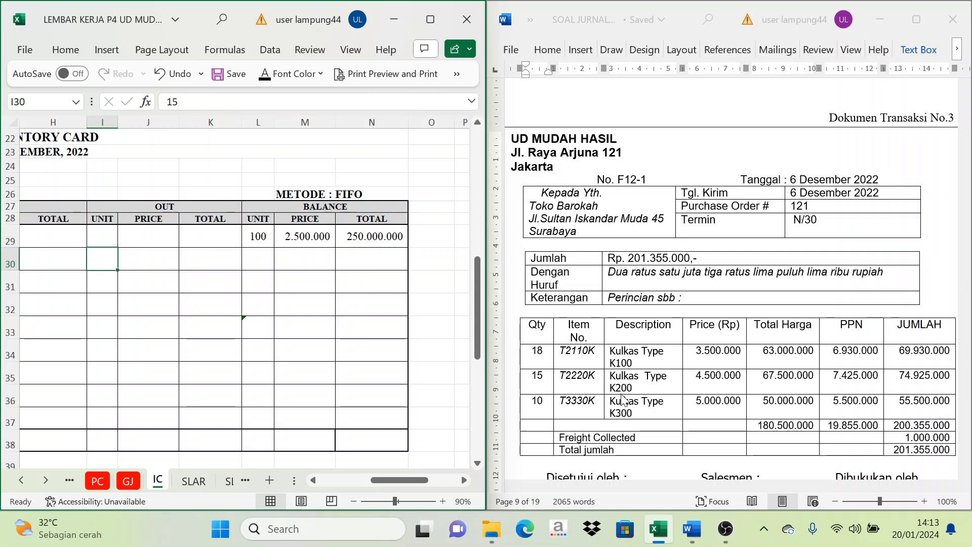
click(265, 77)
Step: Check the opening balance price in M29 and set the matching OUT price of 2.500.000 in J30 to black font
click(167, 260)
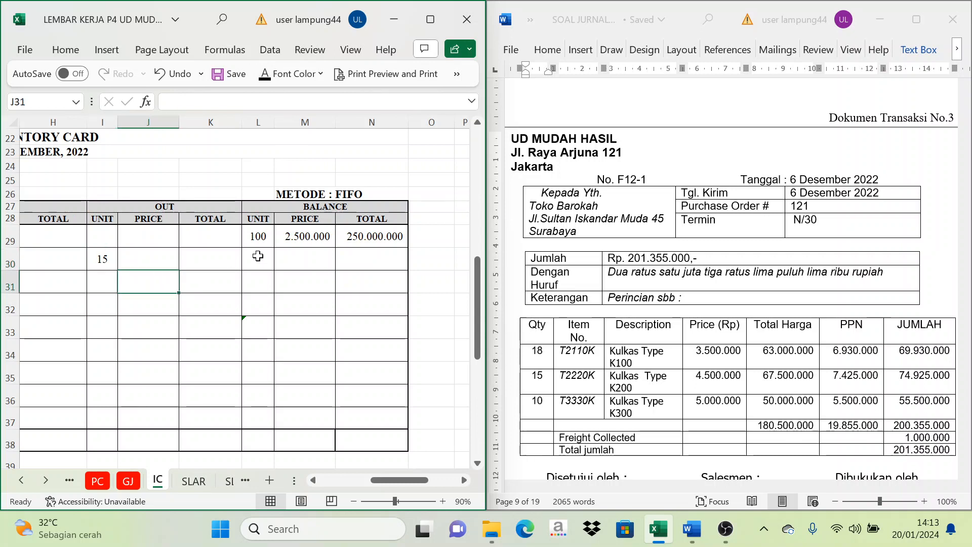
click(294, 243)
click(166, 260)
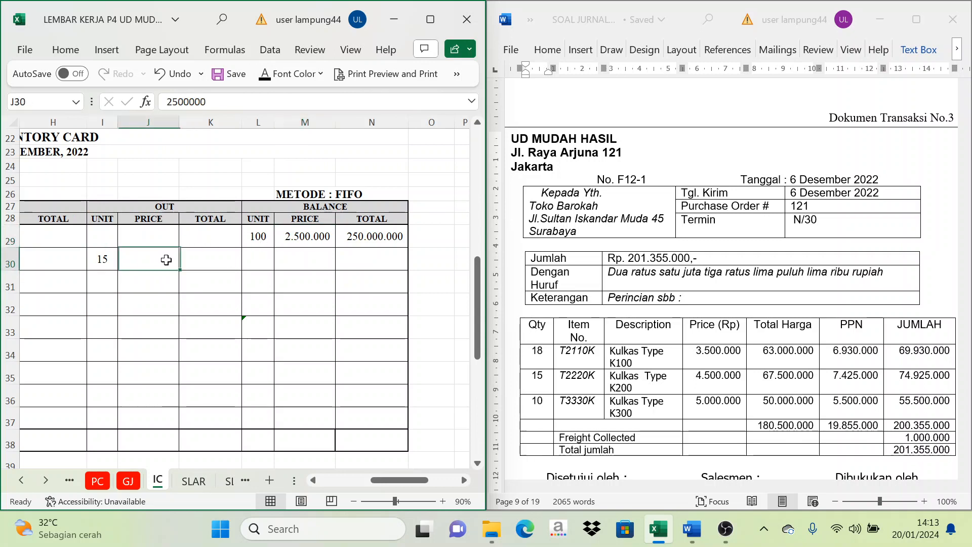
click(305, 222)
click(166, 218)
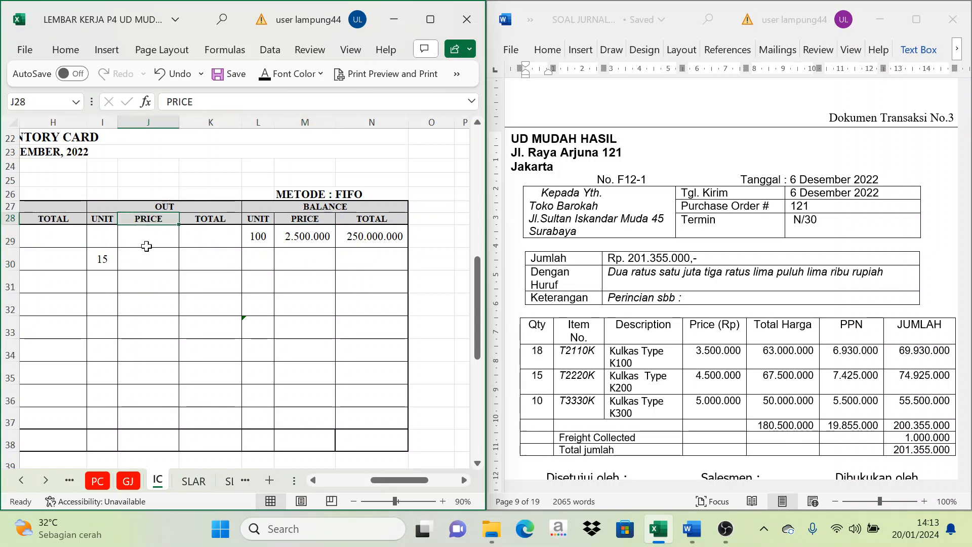
click(141, 258)
click(315, 234)
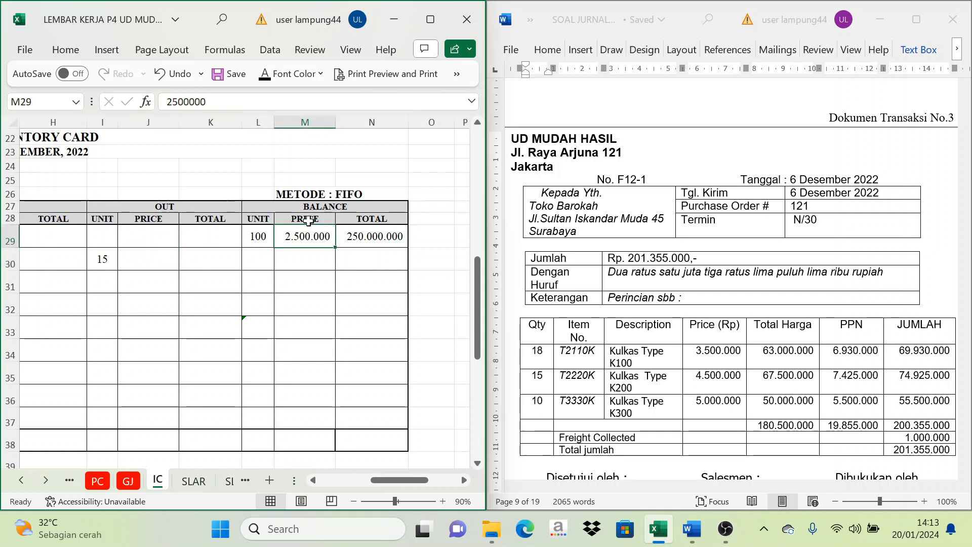
key(Up)
click(157, 266)
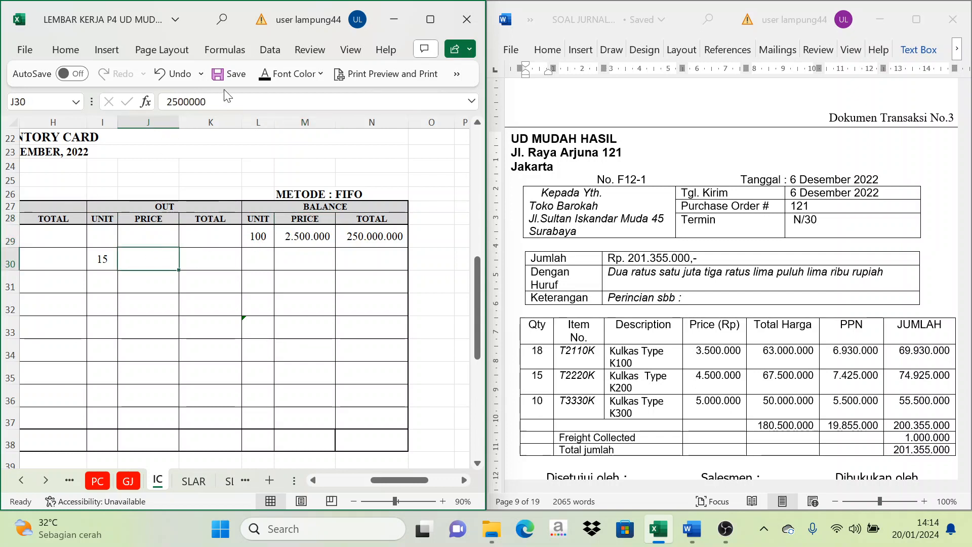
Step: Set the OUT total formula =I30*J30 in K30 and the balance unit formula =L29-I30 in L30 to black font
click(200, 264)
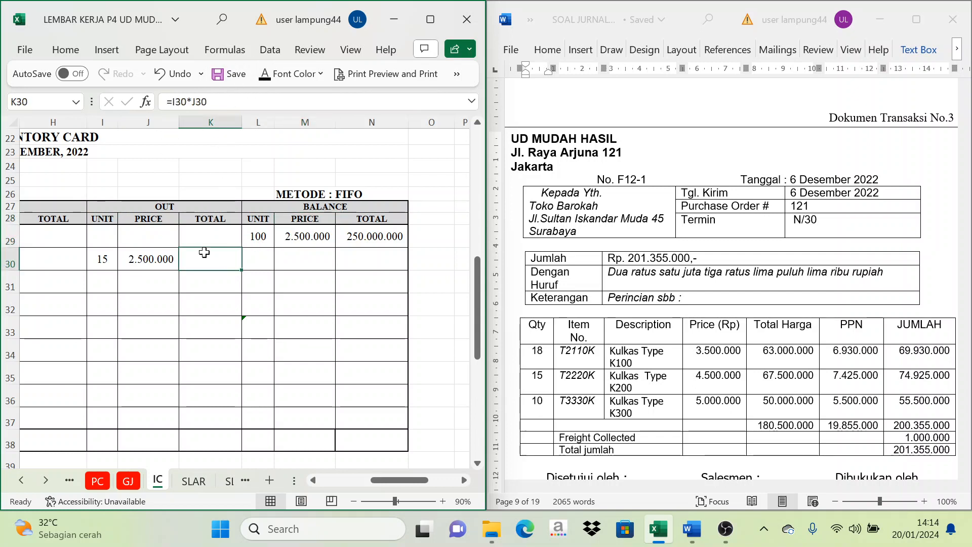
click(266, 74)
click(263, 237)
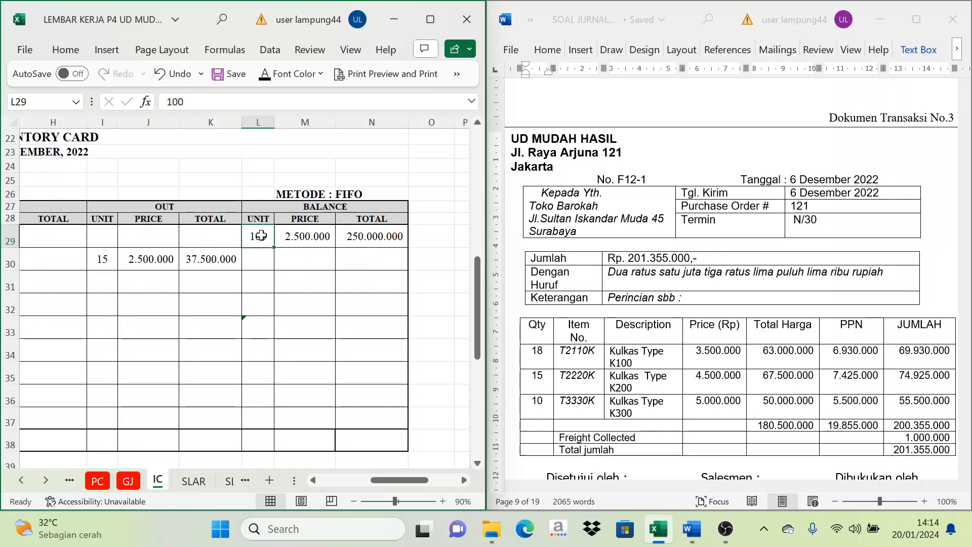
click(260, 255)
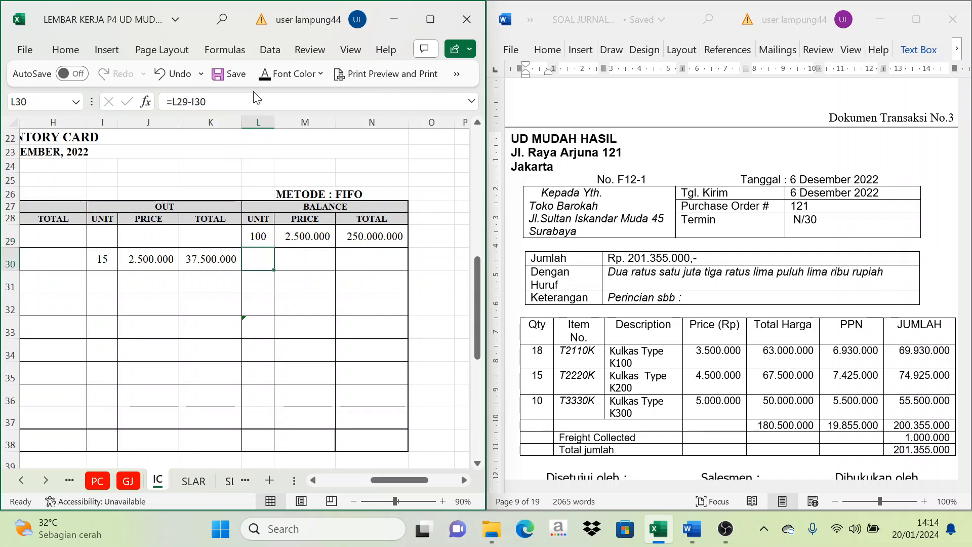
Step: Set the balance price of 2.500.000 in M30 and the balance total formula =L30*M30 in N30 to black font
click(296, 264)
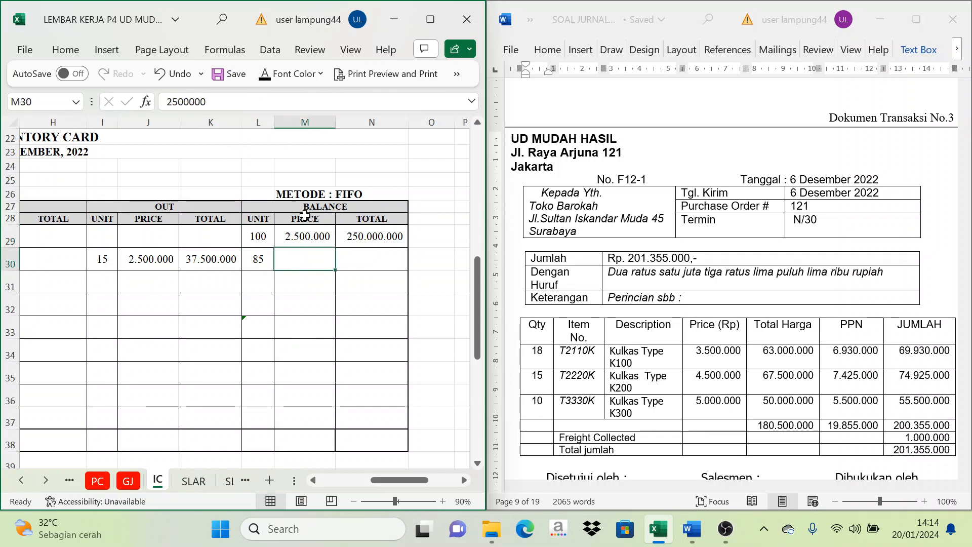
click(264, 75)
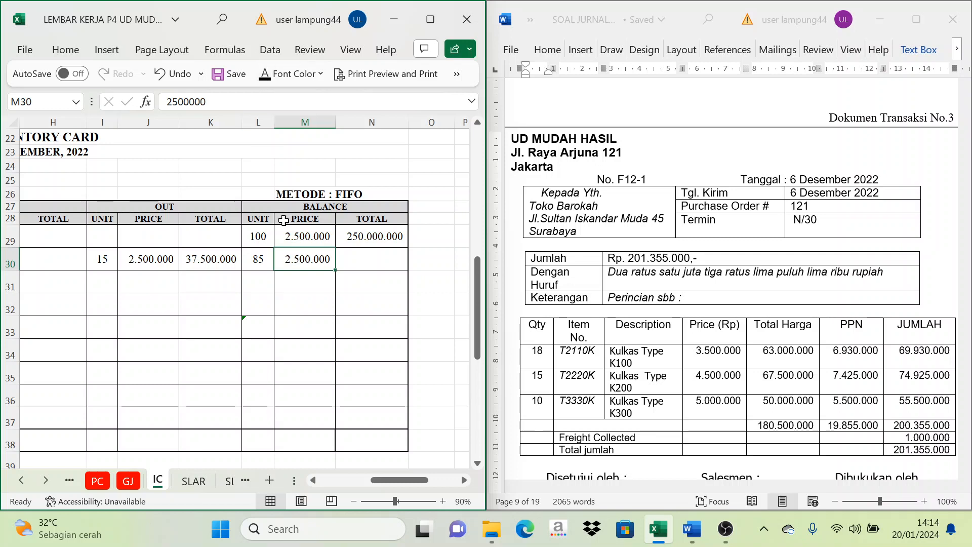
click(375, 262)
click(268, 75)
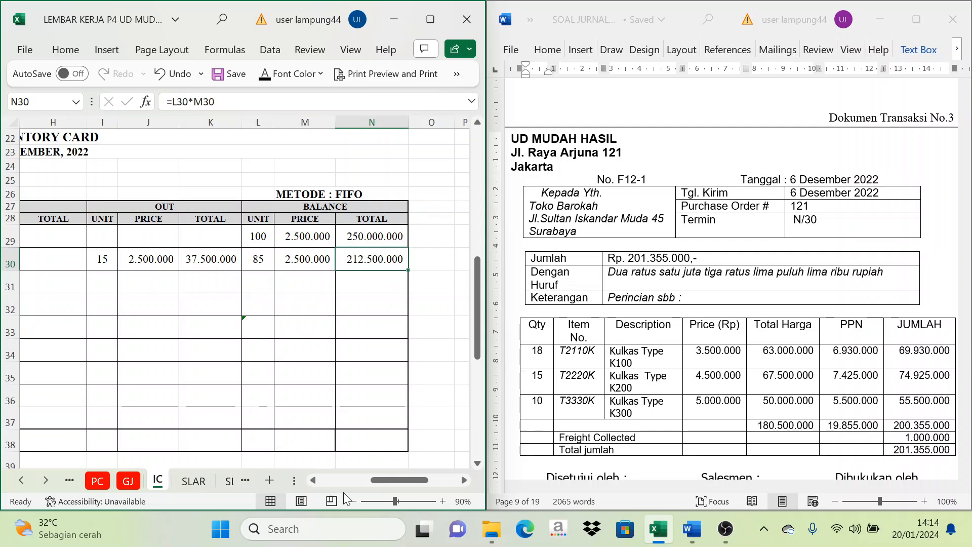
Step: In the Kulkas Type K300 card, set row 49's date 6, evidence number F12-1 and description Toko Barokah to black font
drag(385, 478, 344, 484)
scroll(232, 393, down, 5)
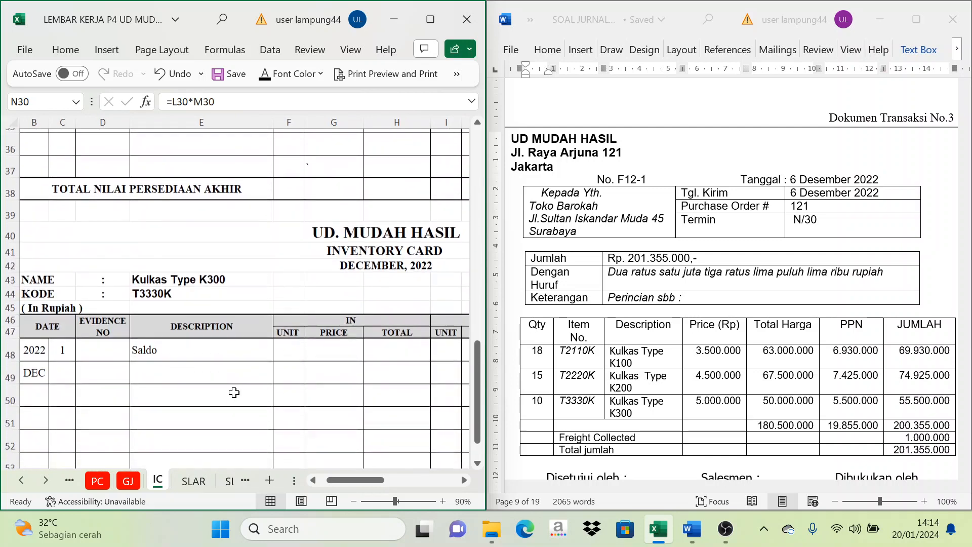
drag(58, 352, 203, 345)
click(265, 73)
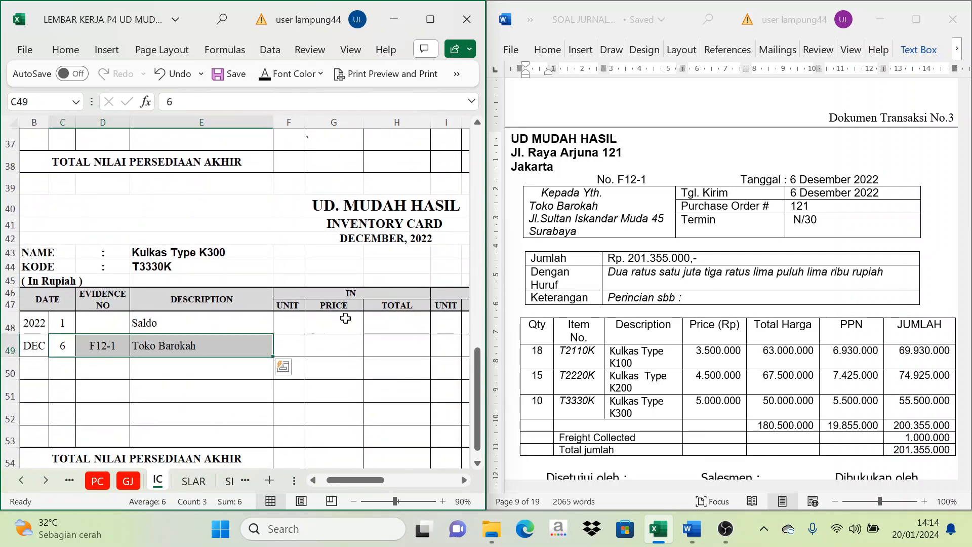
click(462, 481)
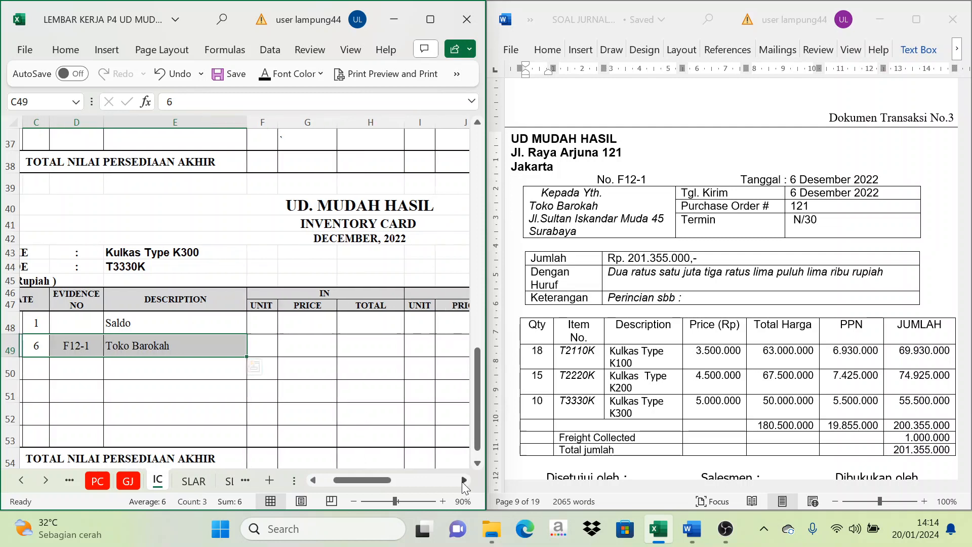
Step: In the Kulkas Type K300 card, set the OUT unit of 10 in I49 to black font
click(462, 481)
click(462, 482)
click(461, 481)
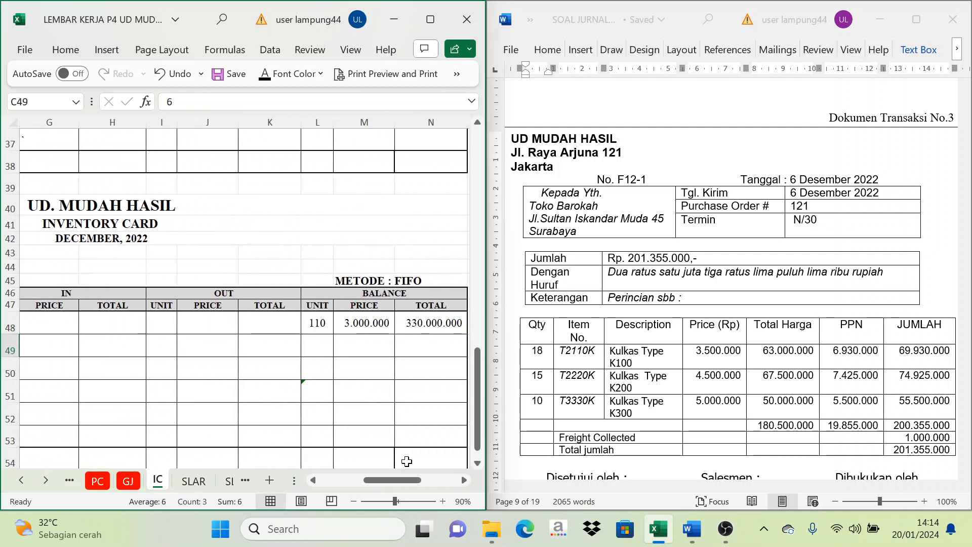
click(169, 349)
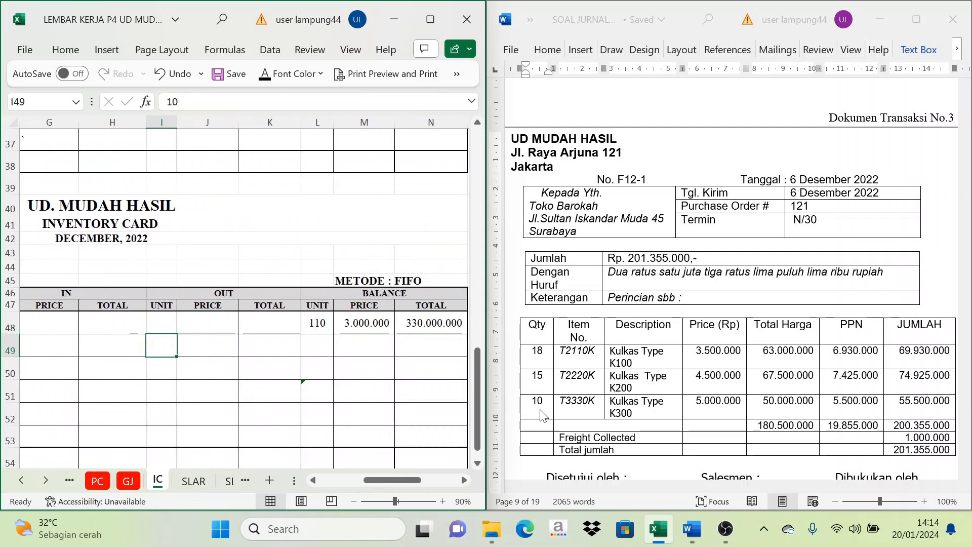
click(264, 77)
Step: Check the opening balance price in M48 and set the matching OUT price of 3.000.000 in J49 to black font
click(194, 344)
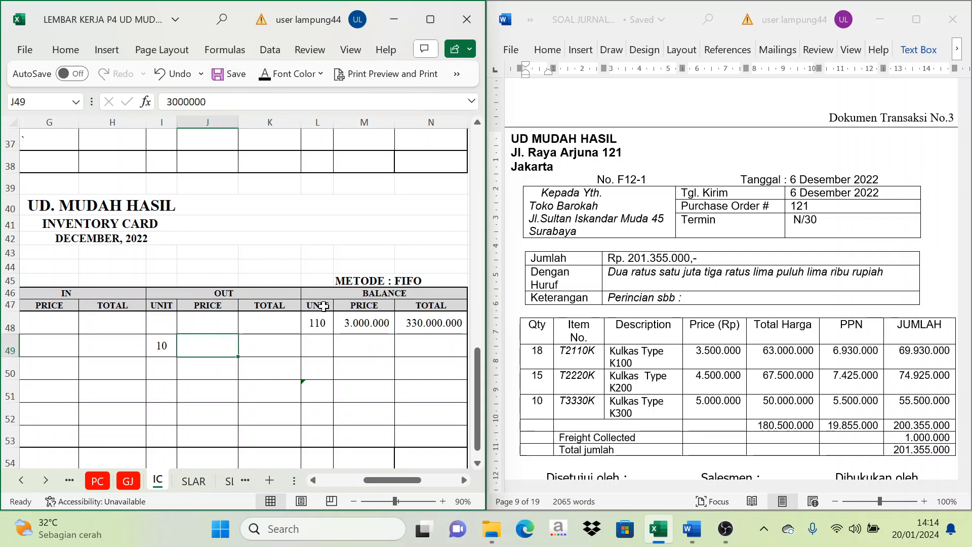
click(362, 326)
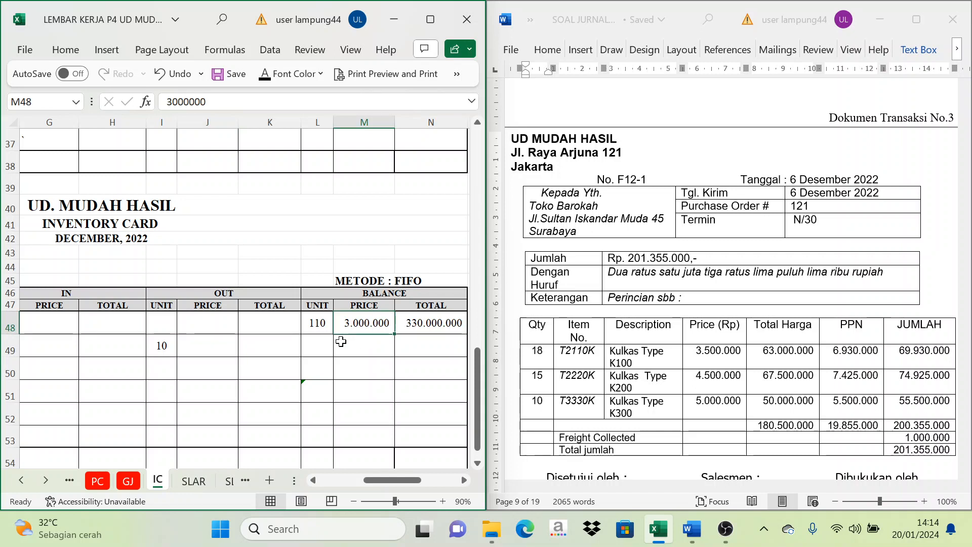
click(215, 343)
click(264, 75)
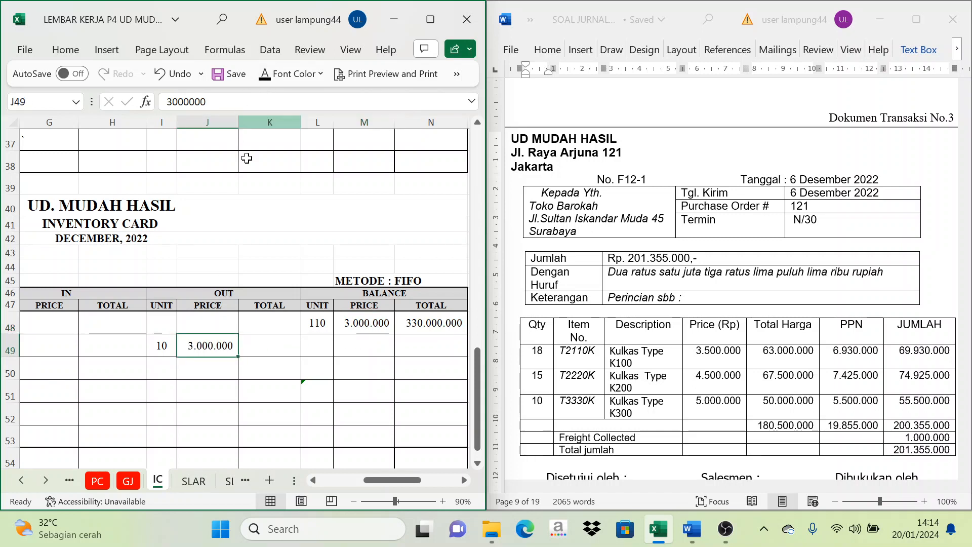
Step: Set the OUT total formula =I49*J49 in K49 and the balance unit formula =L48-I49 in L49 to black font
click(273, 349)
click(265, 75)
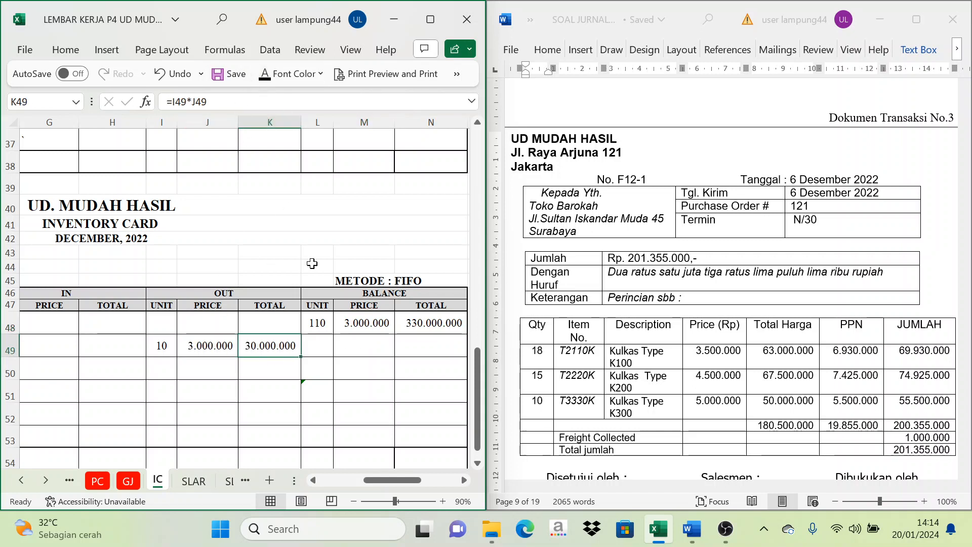
click(319, 346)
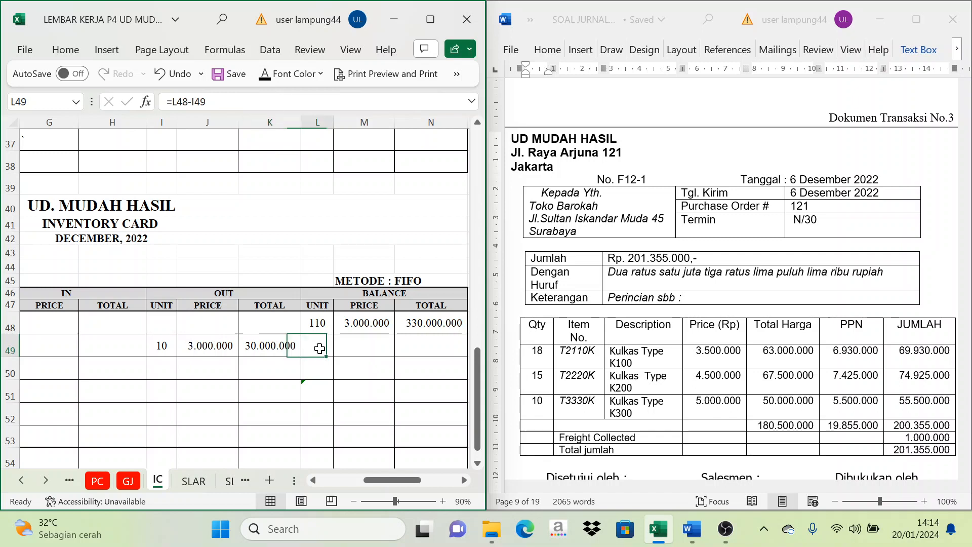
click(374, 293)
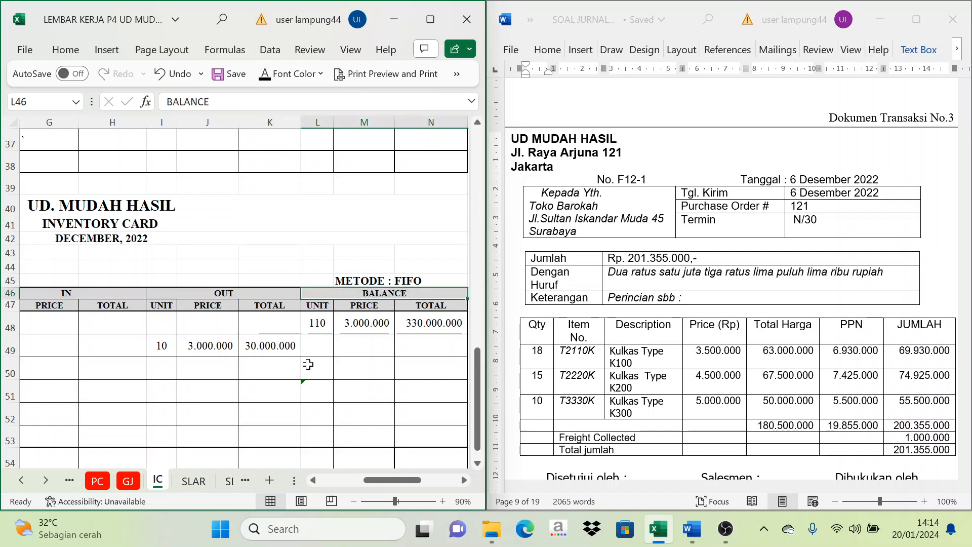
click(309, 366)
click(313, 350)
click(322, 322)
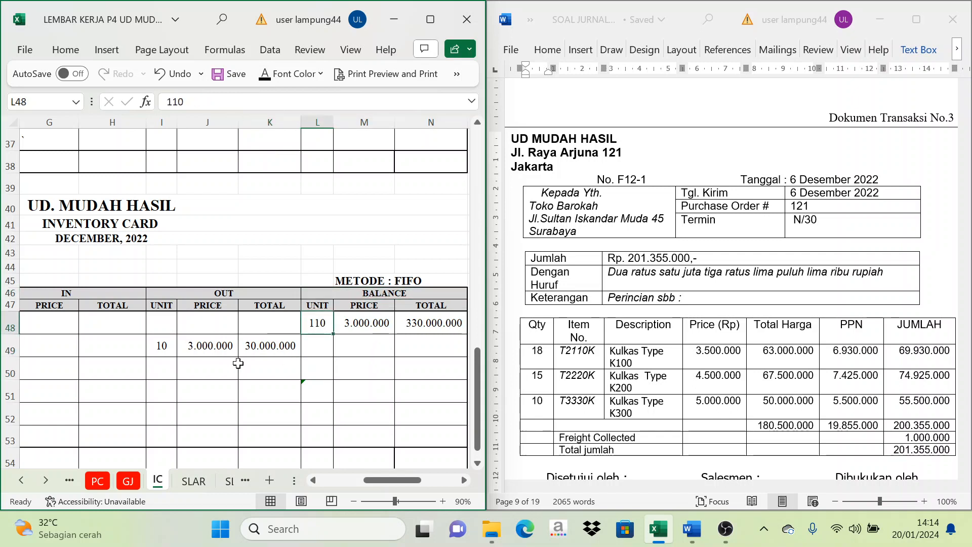
click(313, 352)
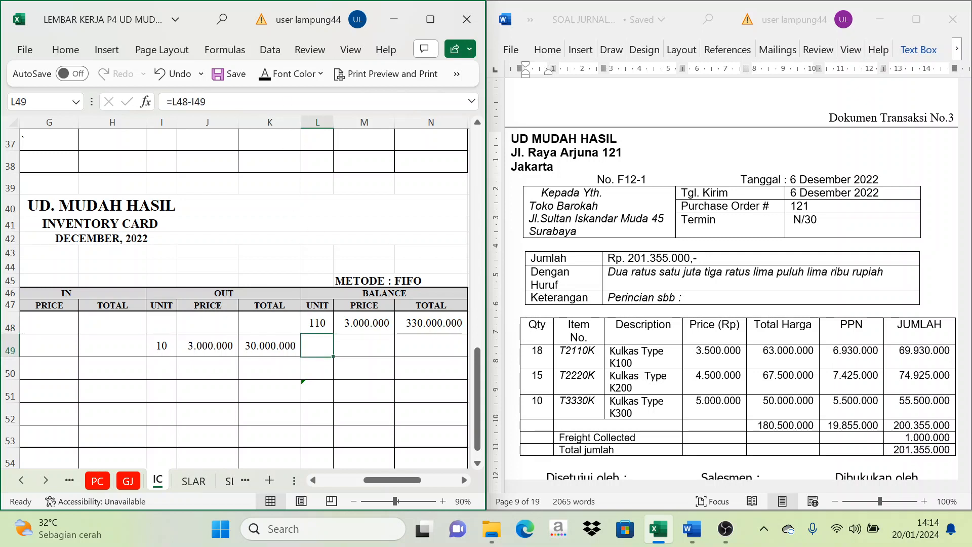
Step: Set the balance price of 3.000.000 in M49 and the balance total formula =L49*M49 in N49 to black font
click(361, 349)
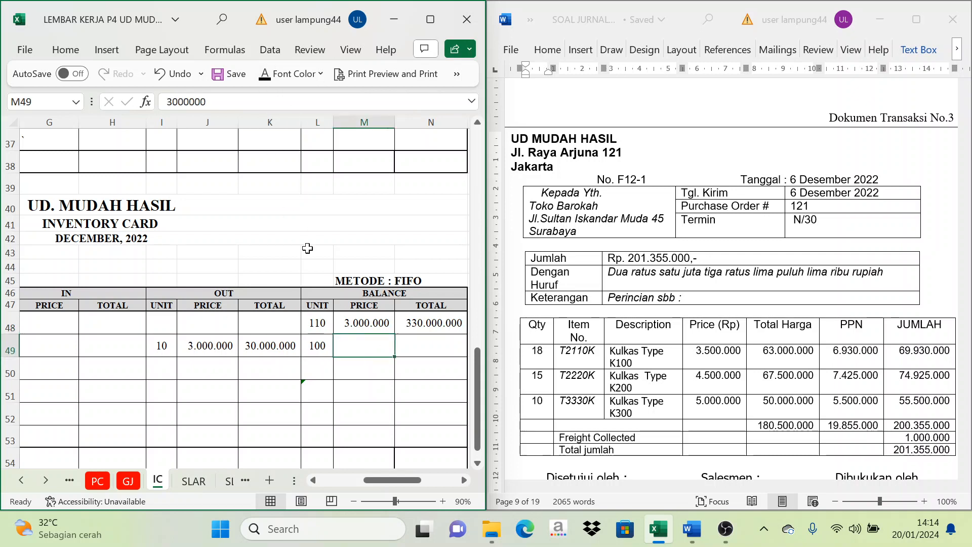
click(265, 76)
click(435, 350)
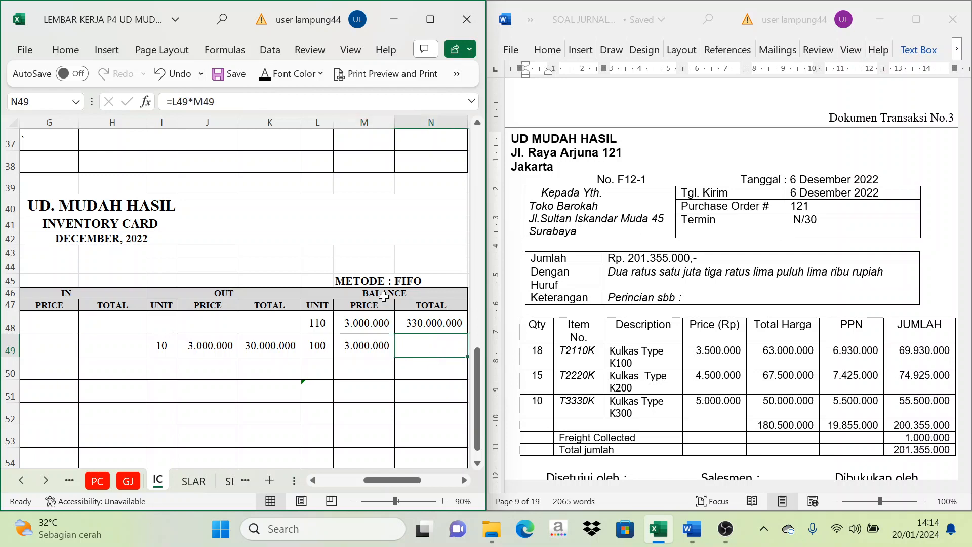
click(264, 78)
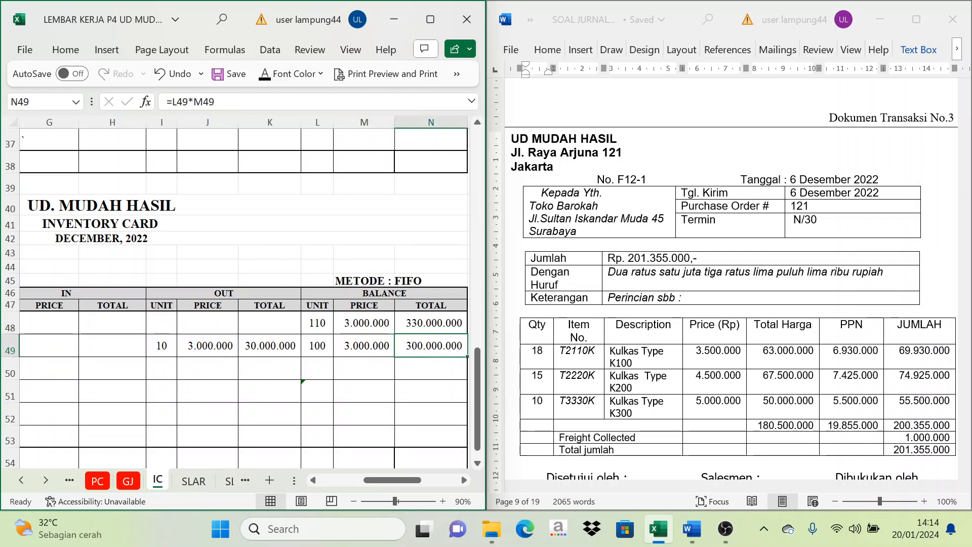
Step: Review invoice F12-1's items against the Toko Barokah entries in the K300, K200 and K100 inventory cards
scroll(668, 328, down, 1)
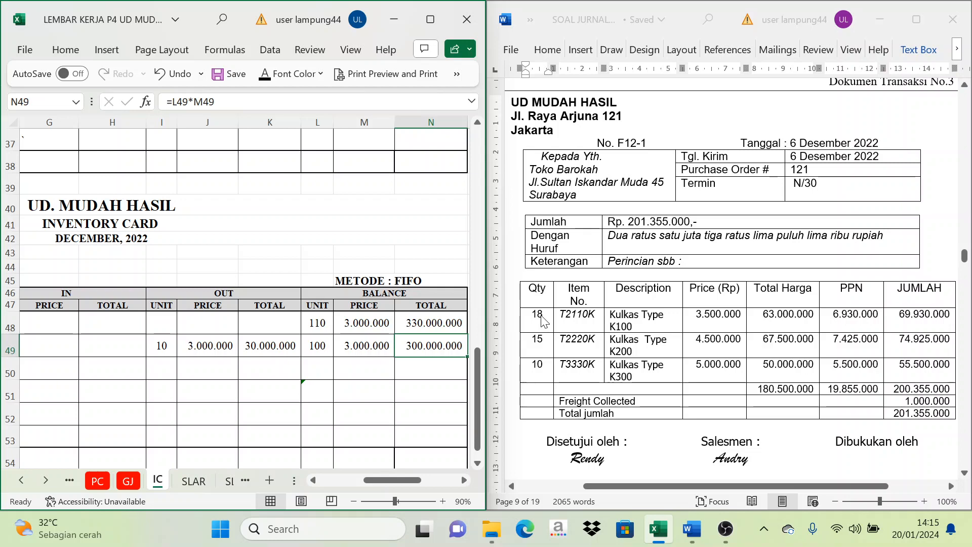
scroll(543, 320, down, 1)
scroll(543, 320, up, 1)
drag(388, 480, 341, 478)
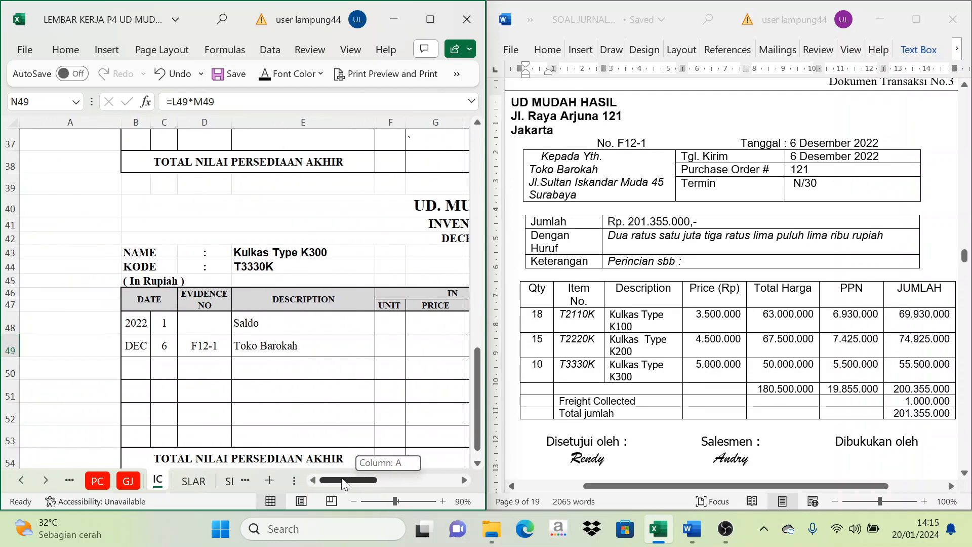
scroll(282, 380, up, 3)
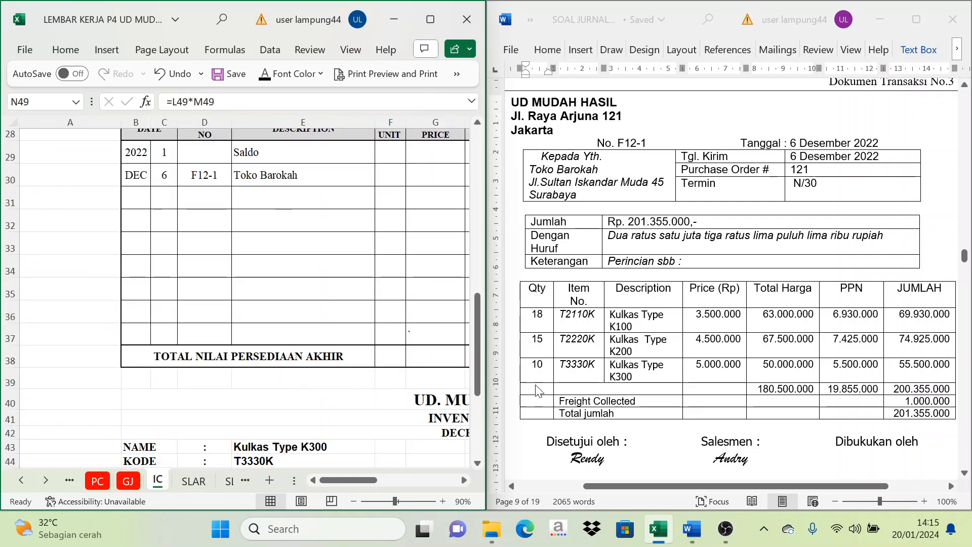
scroll(507, 403, down, 3)
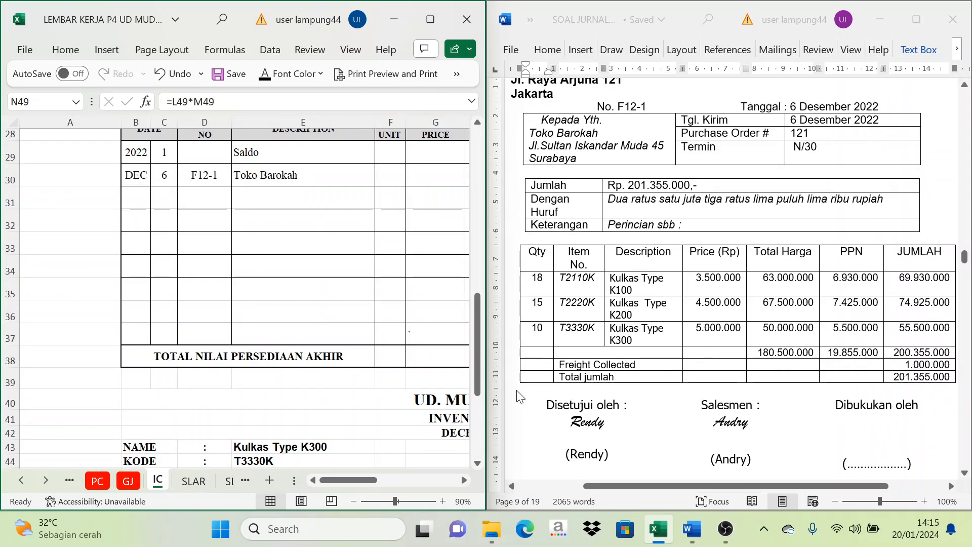
scroll(591, 369, up, 3)
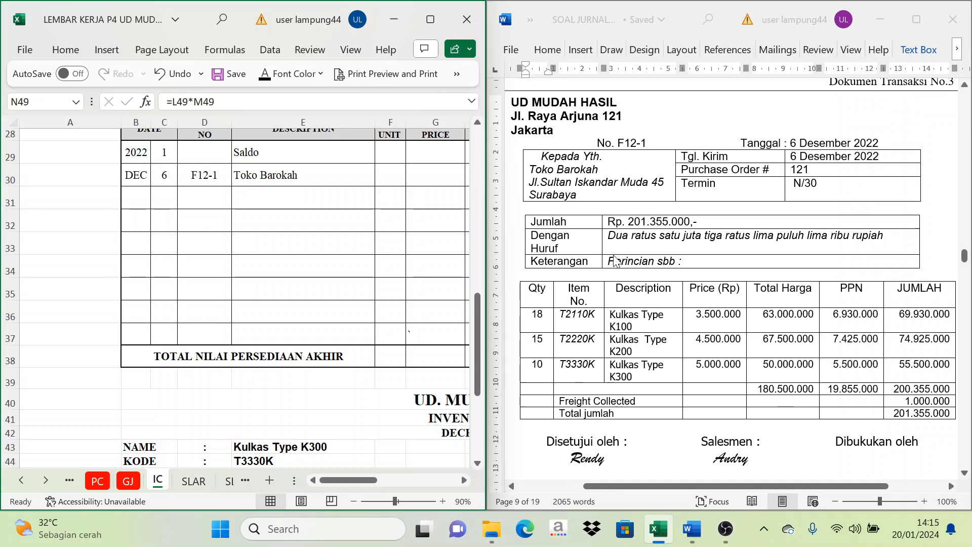
scroll(310, 363, up, 4)
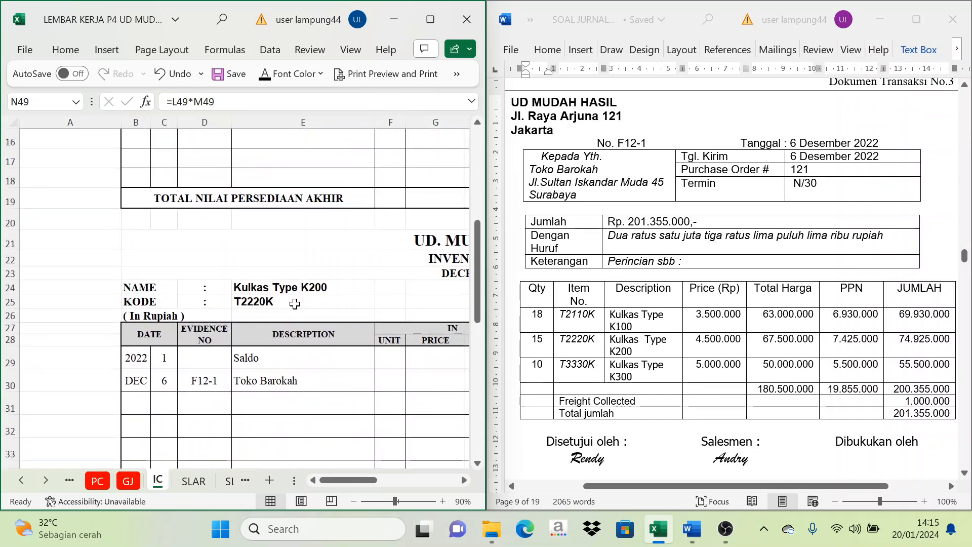
scroll(277, 374, up, 5)
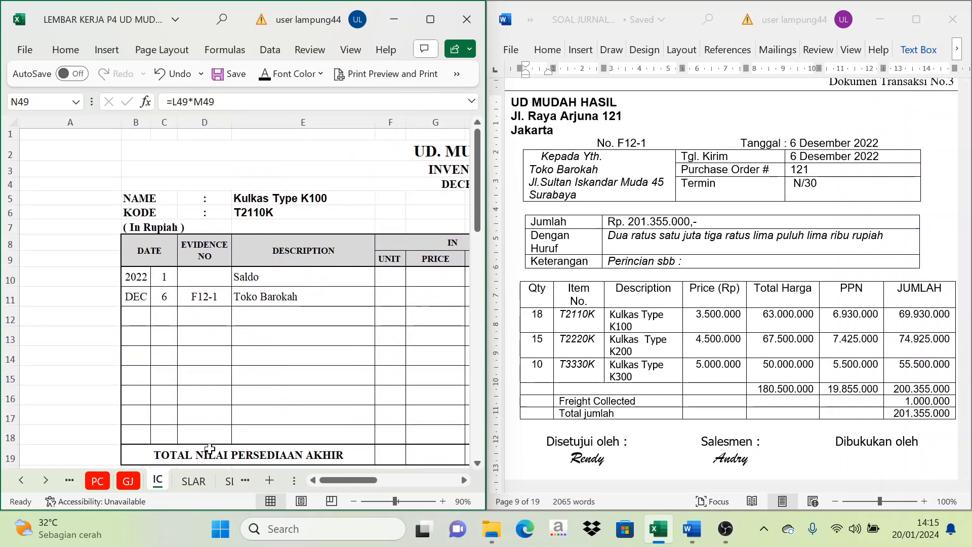
Step: In the general journal sheet GJ, fill in date 6 in C8 and evidence number F12-1 in D8
click(128, 480)
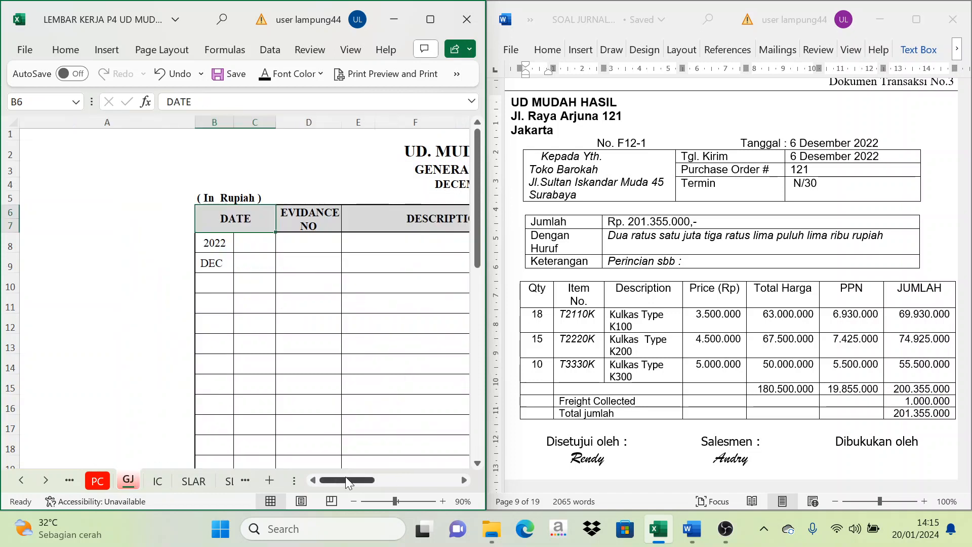
drag(345, 477, 345, 478)
click(256, 243)
text(6)
key(ctrl+Return)
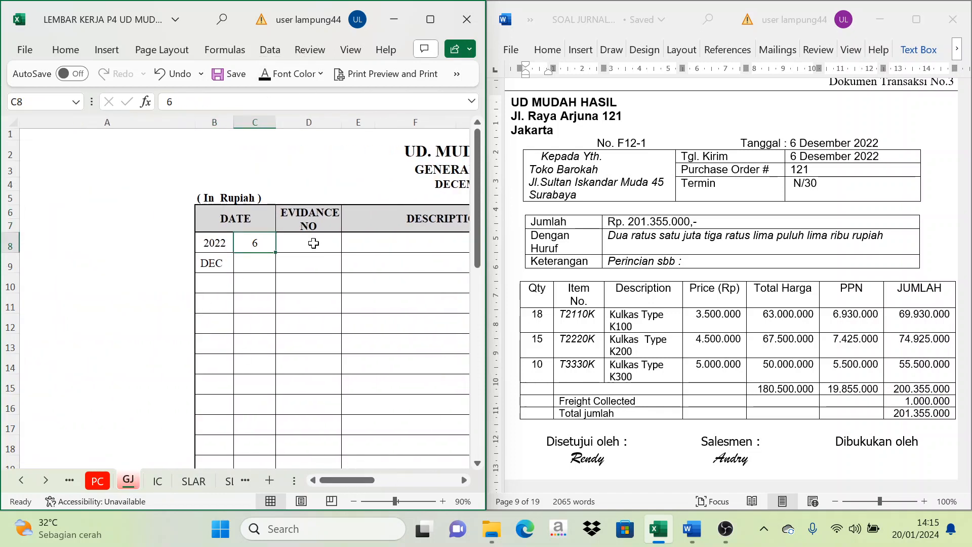
click(314, 243)
text(F12-1)
key(ctrl+Return)
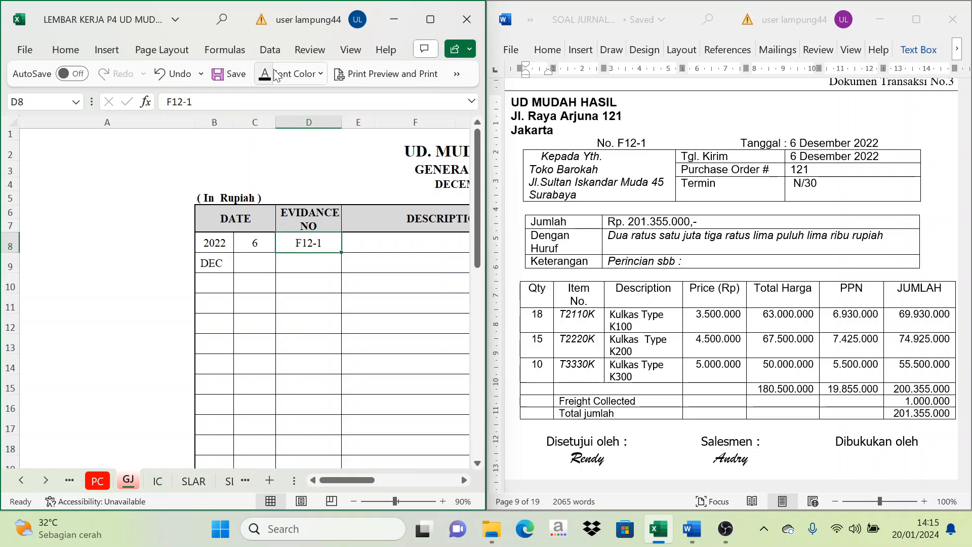
Step: Fill in the journal description in E8:G10 with Cost of Good Sold, Merchandisk Inventory and the italic note (Toko Berkah)
drag(365, 480, 374, 484)
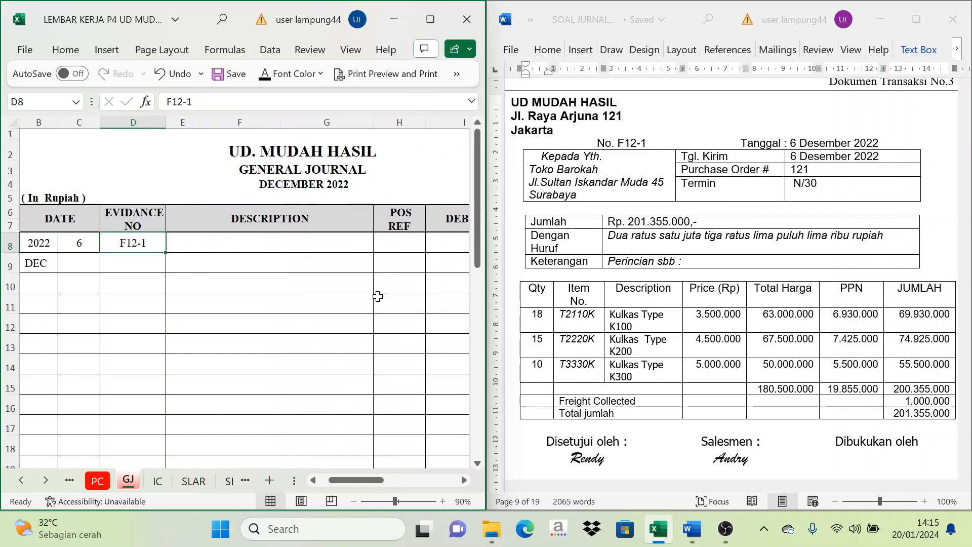
drag(186, 248, 292, 289)
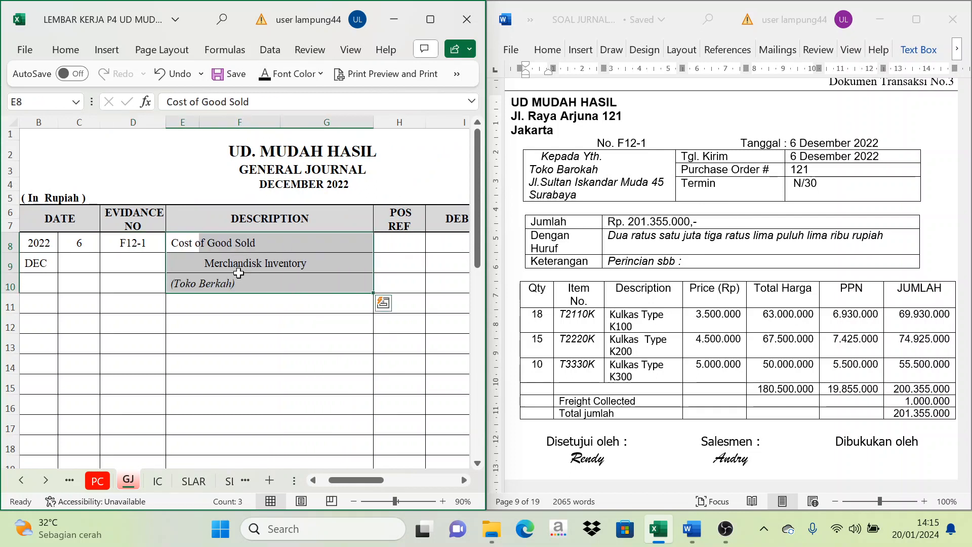
click(249, 287)
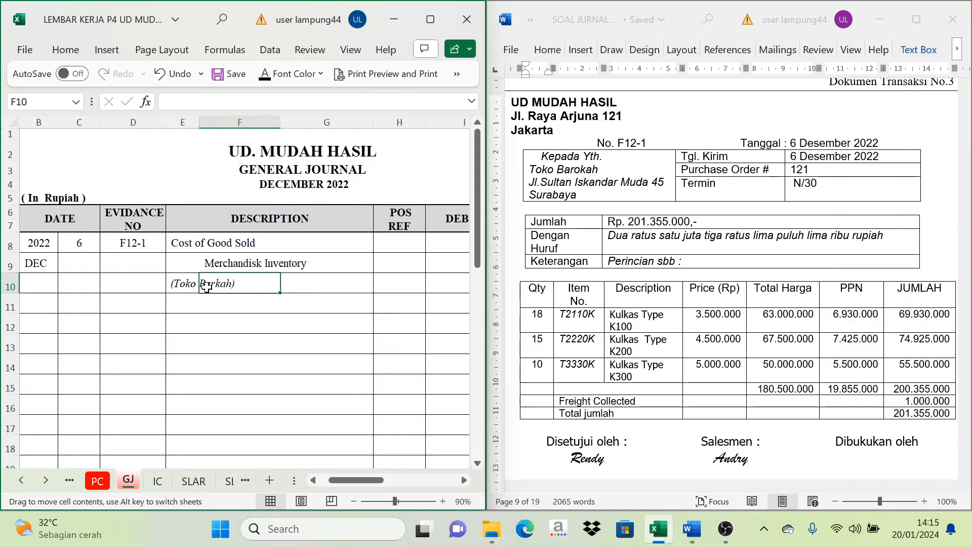
Step: Fill in the posting references 5-1100 for Cost of Good Sold in H8 and 1-1500 for Merchandisk Inventory in H9
click(465, 480)
click(465, 481)
click(311, 249)
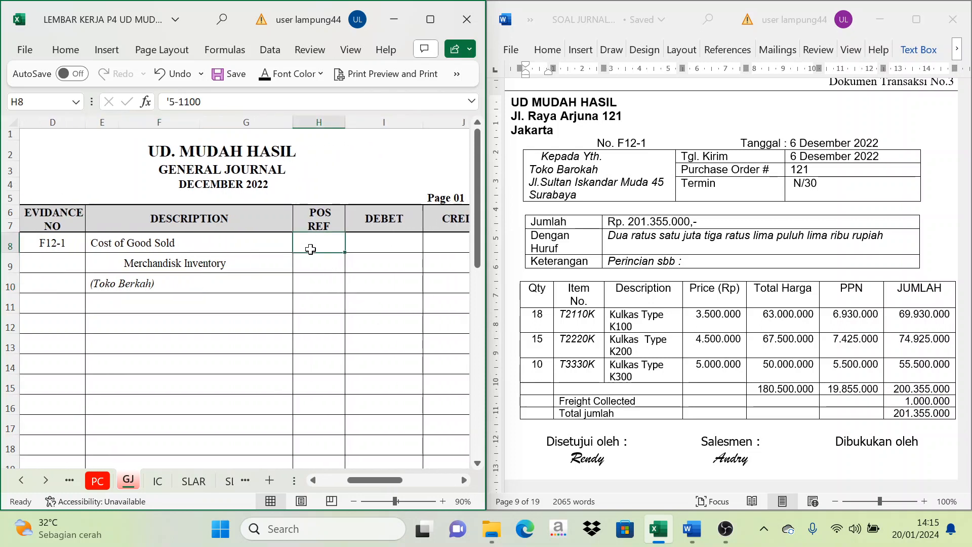
key(ctrl+v)
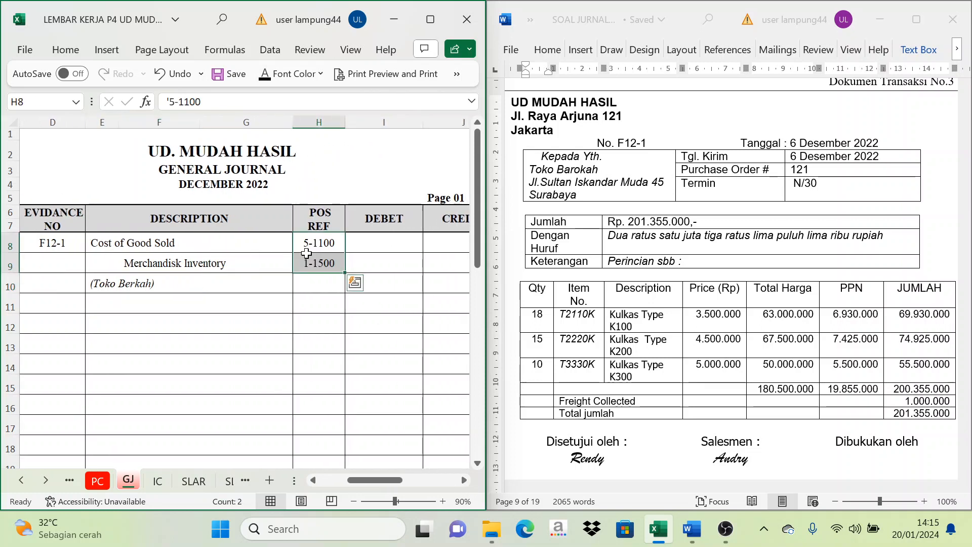
click(329, 270)
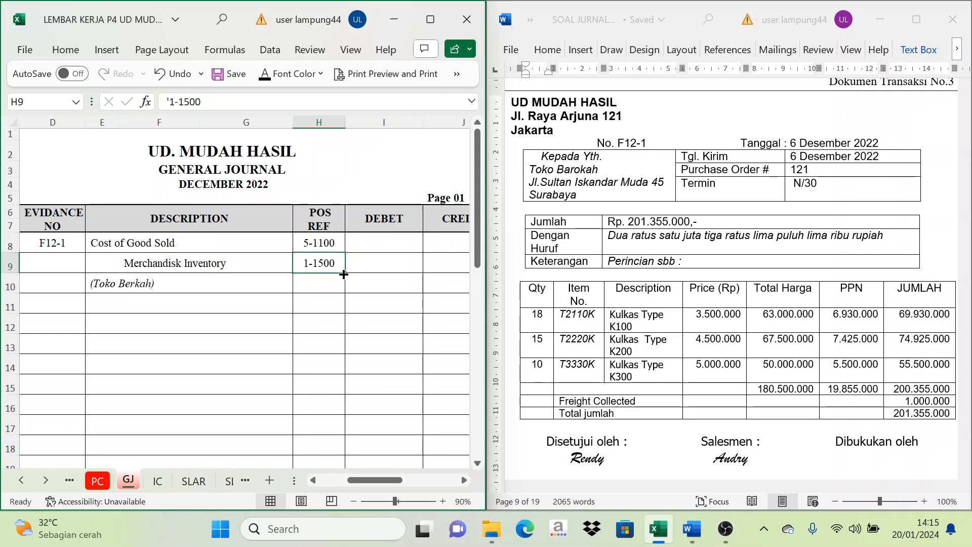
Step: Examine the debit formula in I8 of the general journal and trace it to the OUT totals in the K100, K200 and K300 inventory cards
click(386, 249)
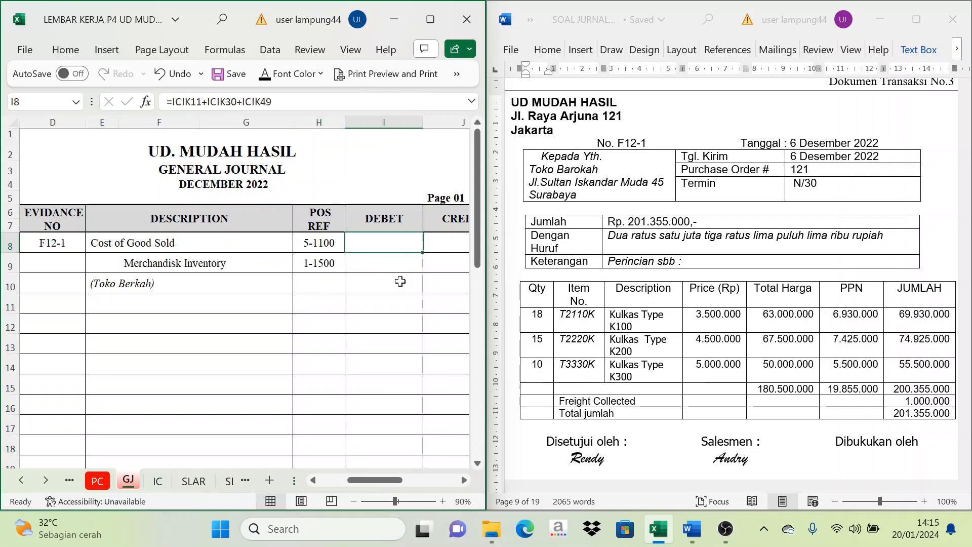
click(158, 481)
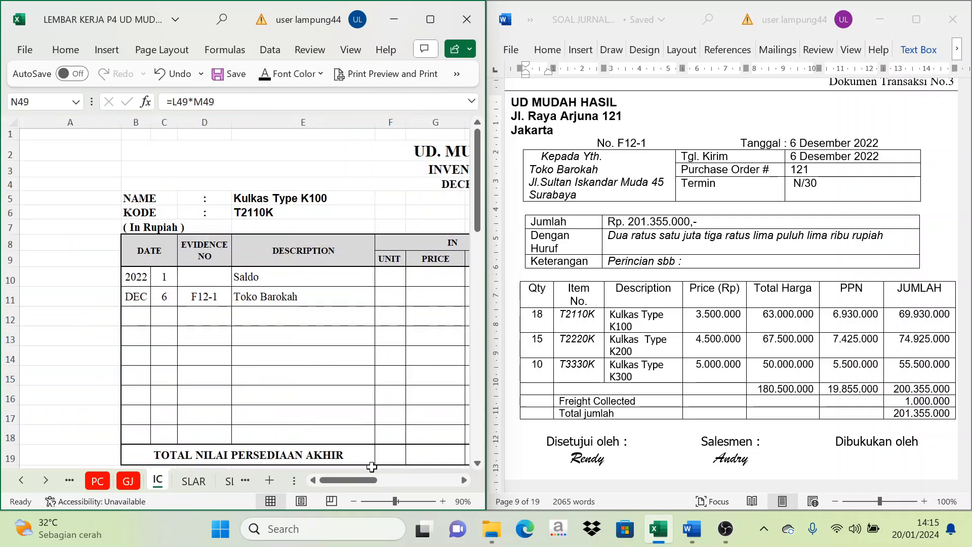
drag(366, 485, 396, 485)
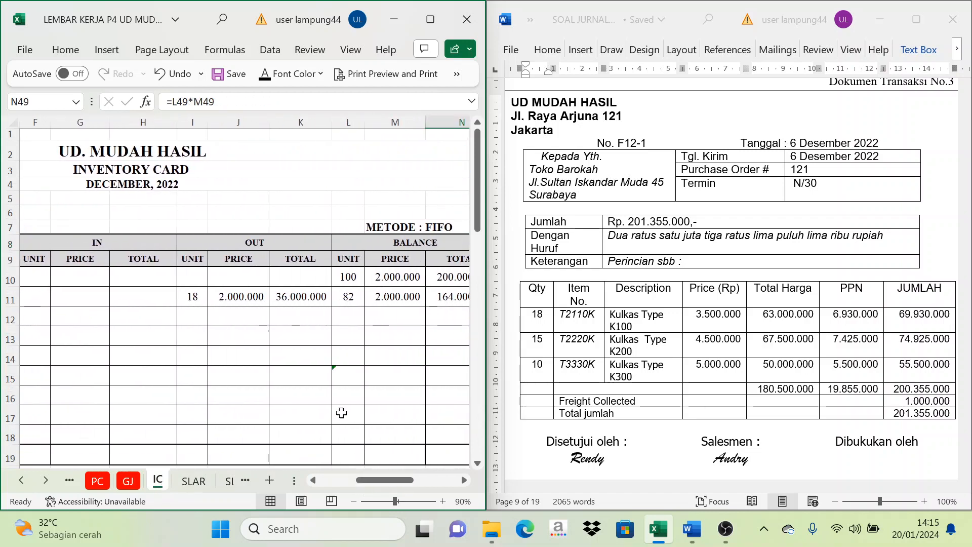
click(197, 298)
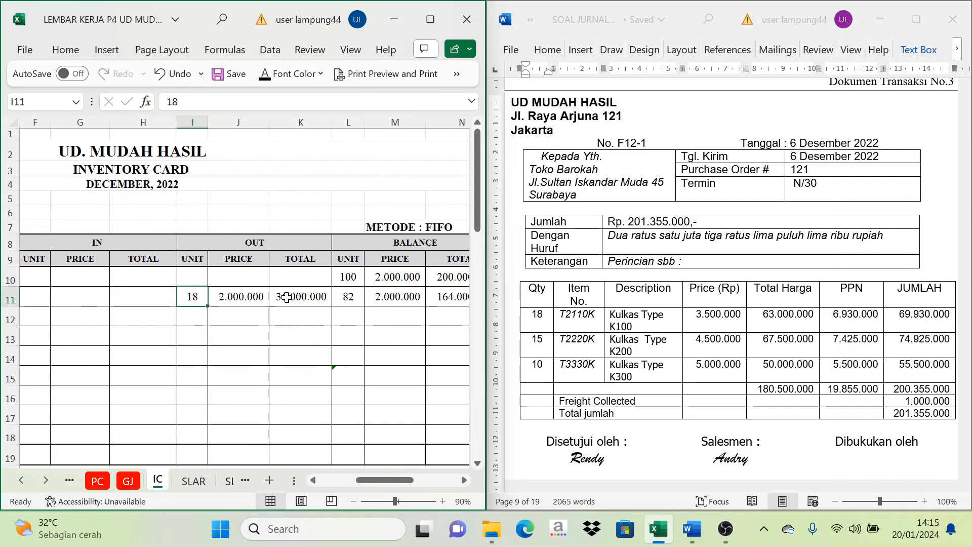
click(287, 297)
scroll(306, 339, down, 5)
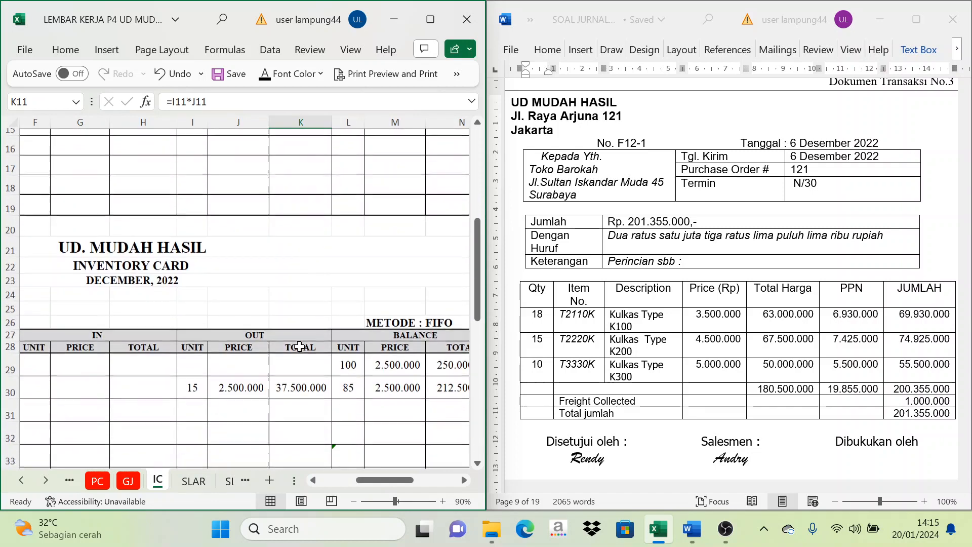
scroll(299, 346, down, 2)
mouse_move(385, 480)
mouse_down()
mouse_move(353, 483)
mouse_move(385, 485)
mouse_up()
click(198, 266)
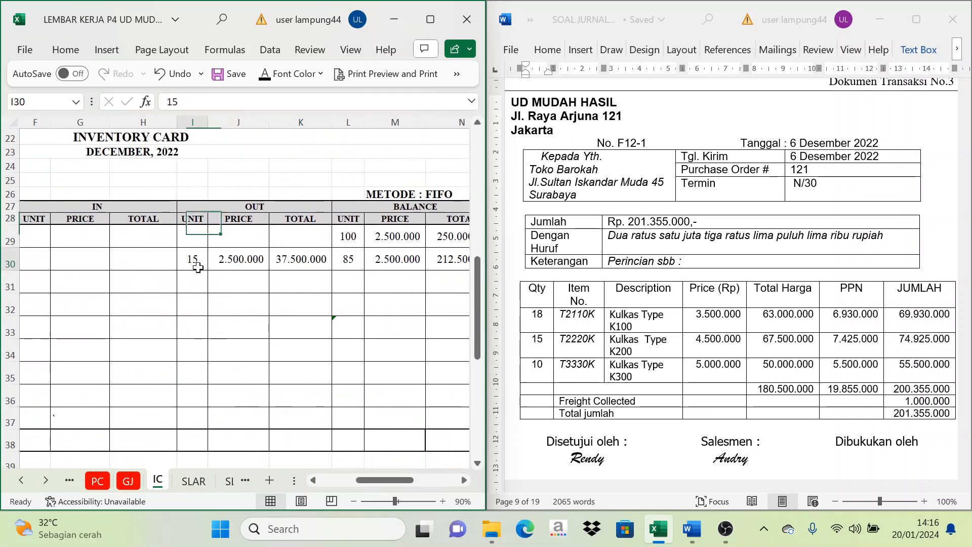
click(313, 259)
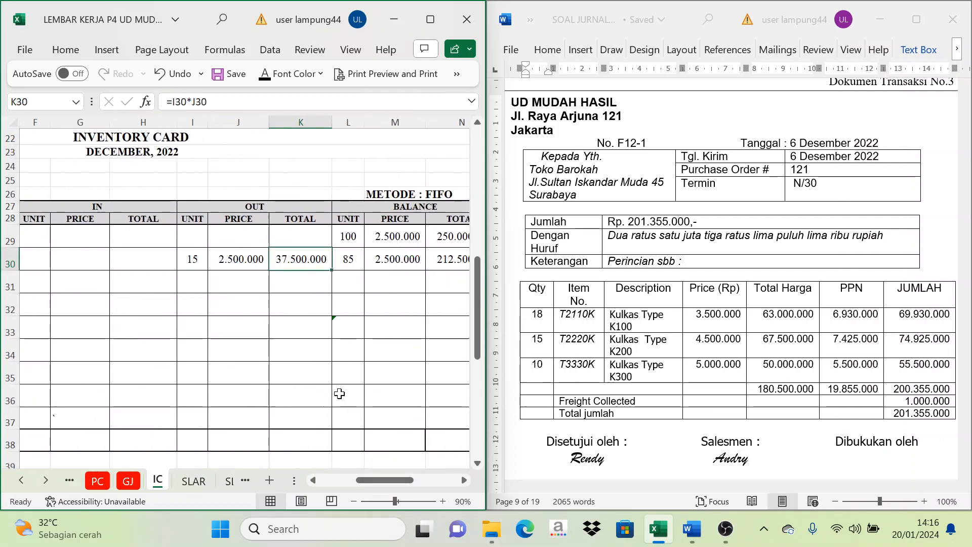
scroll(340, 400, down, 6)
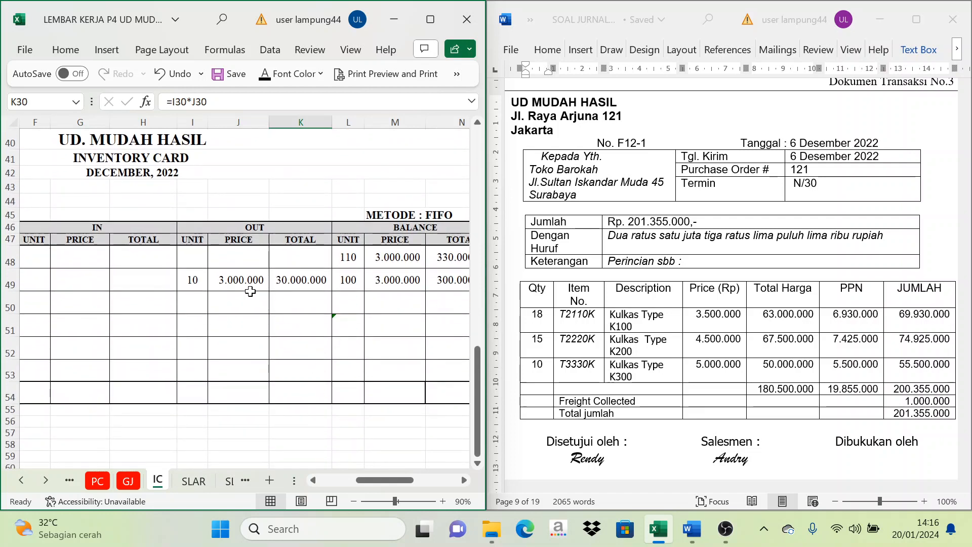
click(203, 284)
click(300, 279)
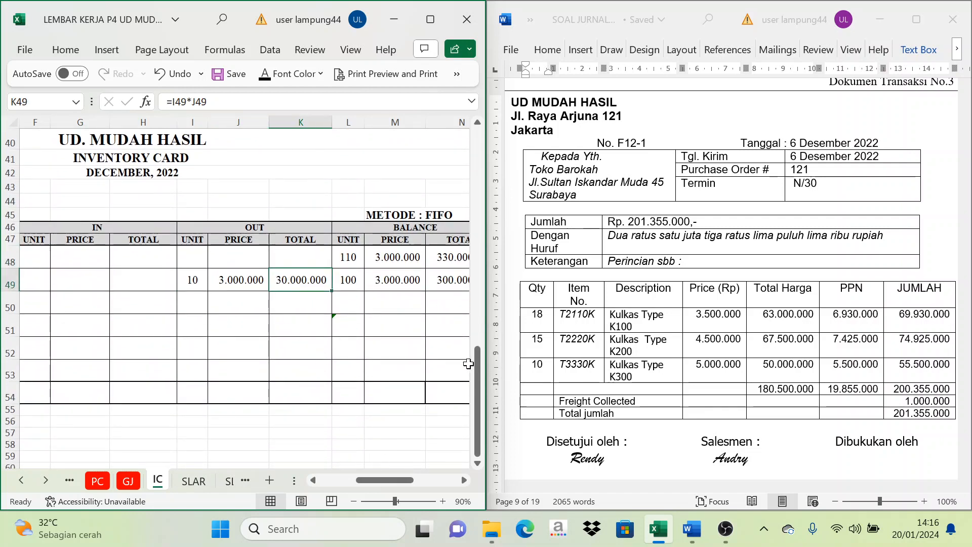
drag(475, 369, 484, 181)
click(310, 239)
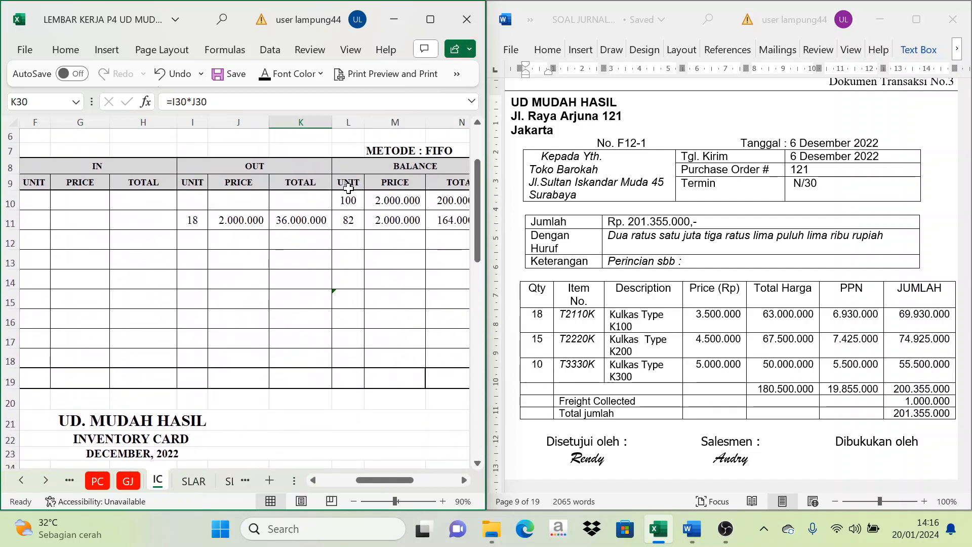
click(289, 223)
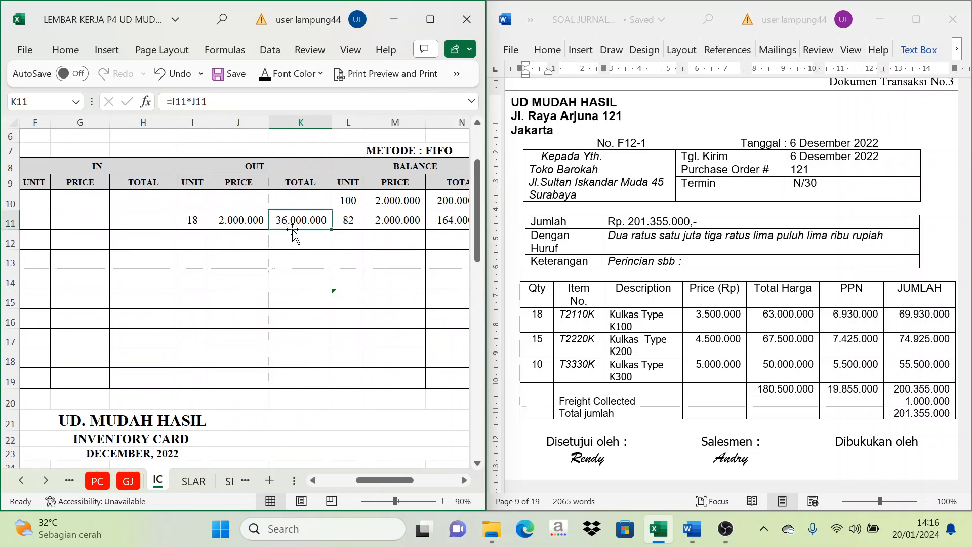
Step: Set the font colour of the debit and credit amounts in I8:J9 of the general journal sheet GJ to black
click(131, 481)
drag(413, 250, 430, 260)
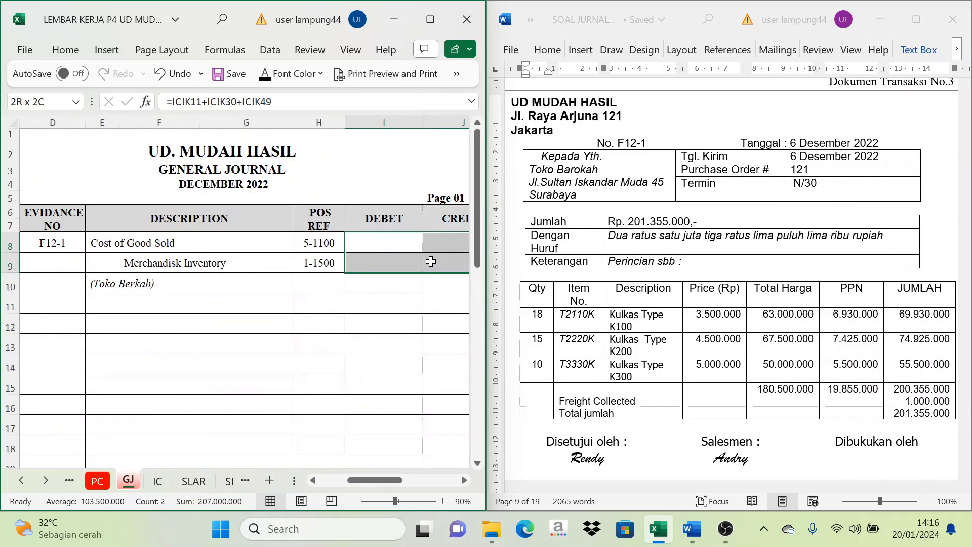
click(264, 74)
click(384, 244)
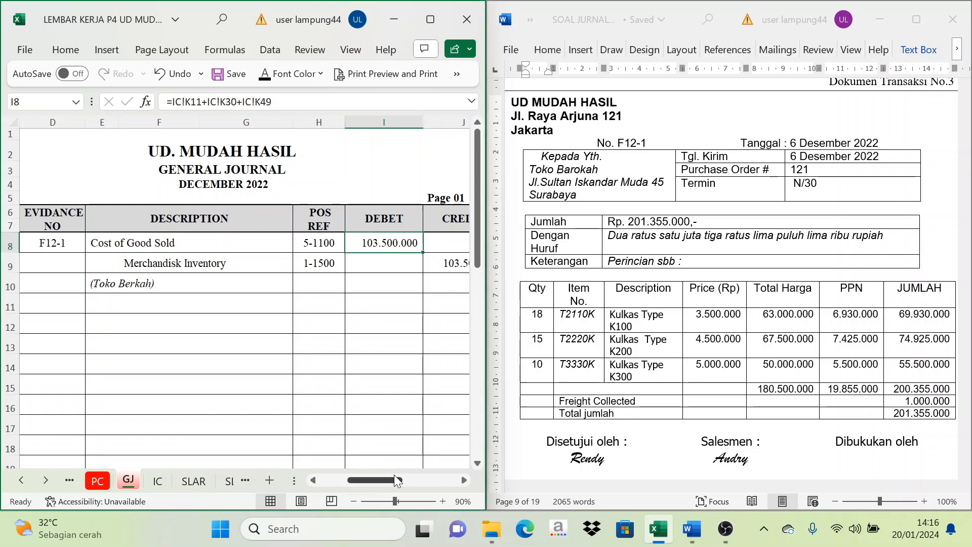
drag(379, 480, 398, 478)
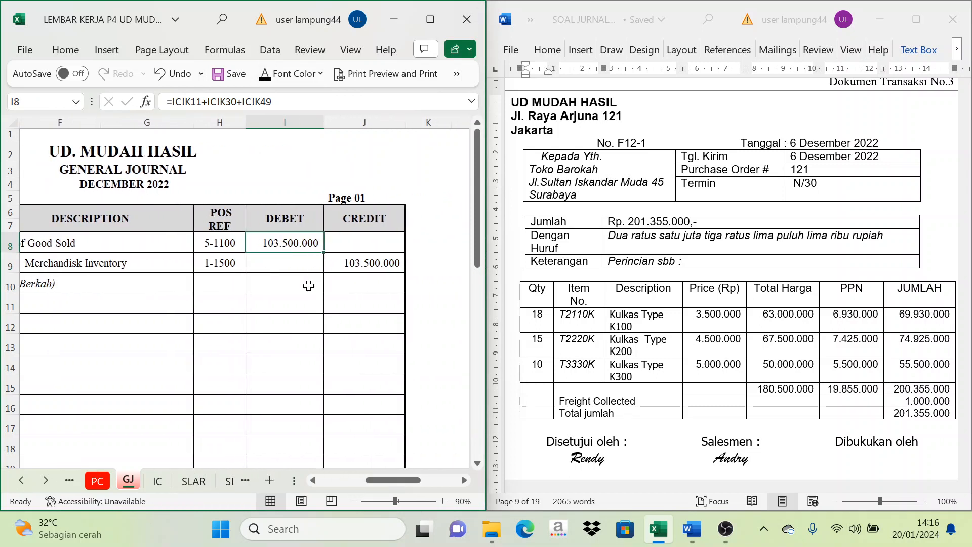
click(349, 257)
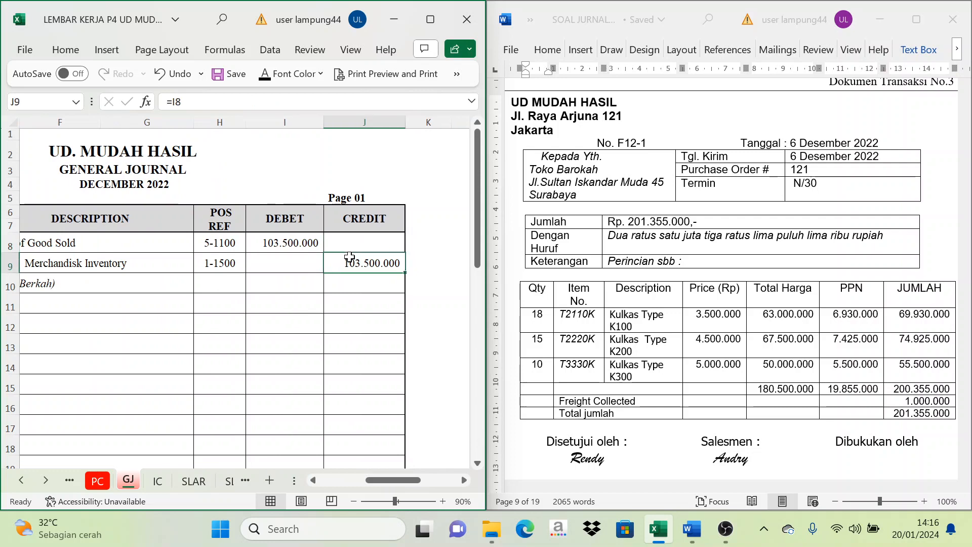
Step: Recheck the OUT units and totals of the F12-1 sale in the K100, K200 and K300 inventory cards on sheet IC
click(158, 481)
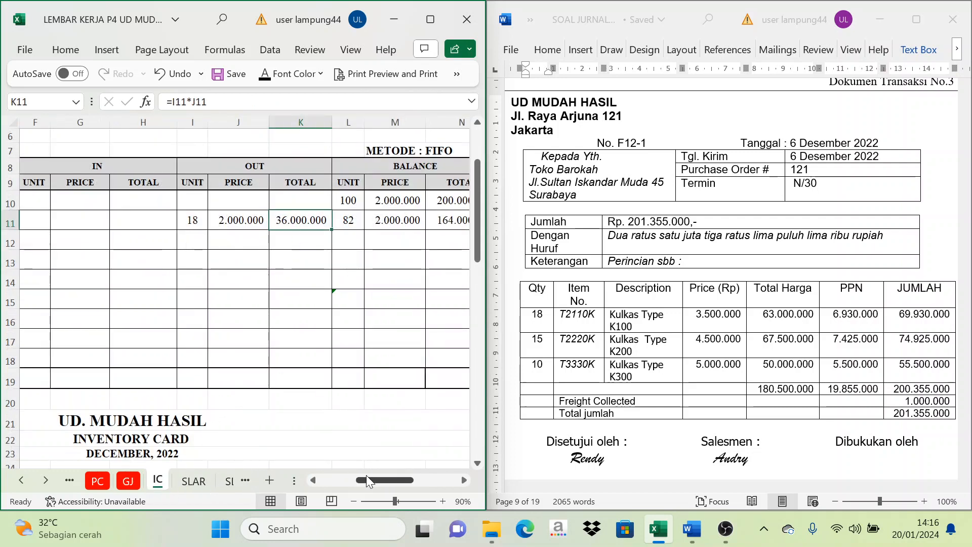
drag(202, 223, 253, 225)
click(289, 227)
click(204, 221)
click(289, 220)
scroll(276, 329, down, 3)
scroll(276, 329, down, 3)
click(195, 280)
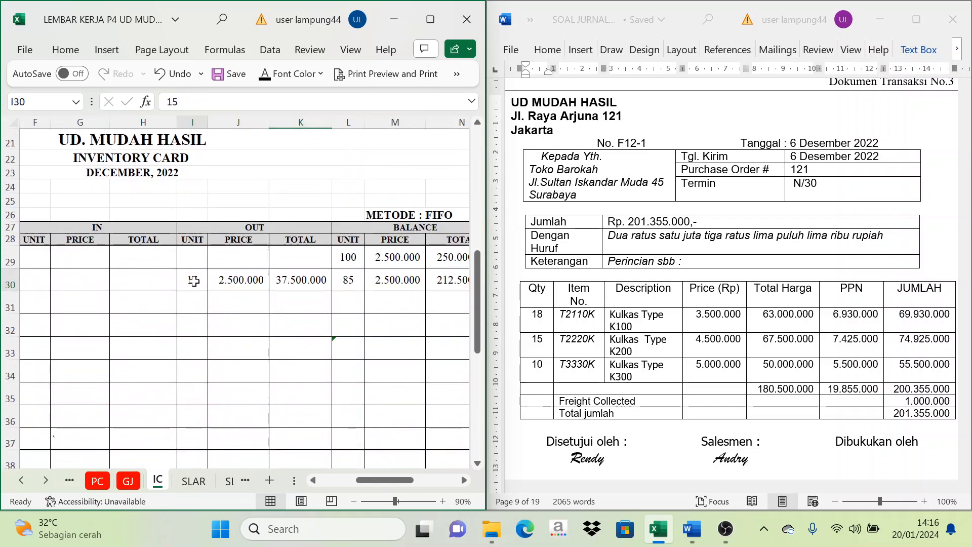
click(295, 284)
scroll(304, 312, down, 2)
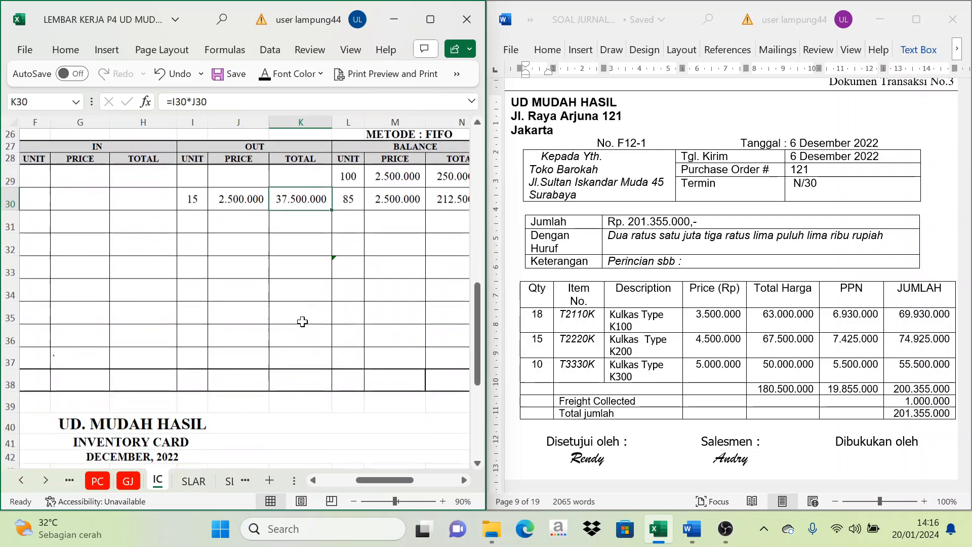
scroll(299, 319, up, 3)
scroll(289, 283, down, 2)
scroll(295, 245, down, 5)
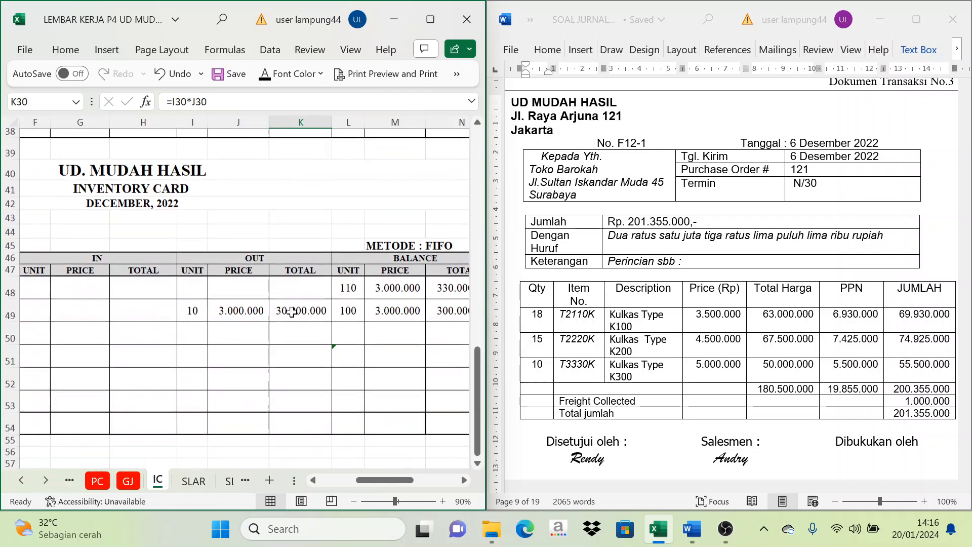
click(197, 303)
click(303, 311)
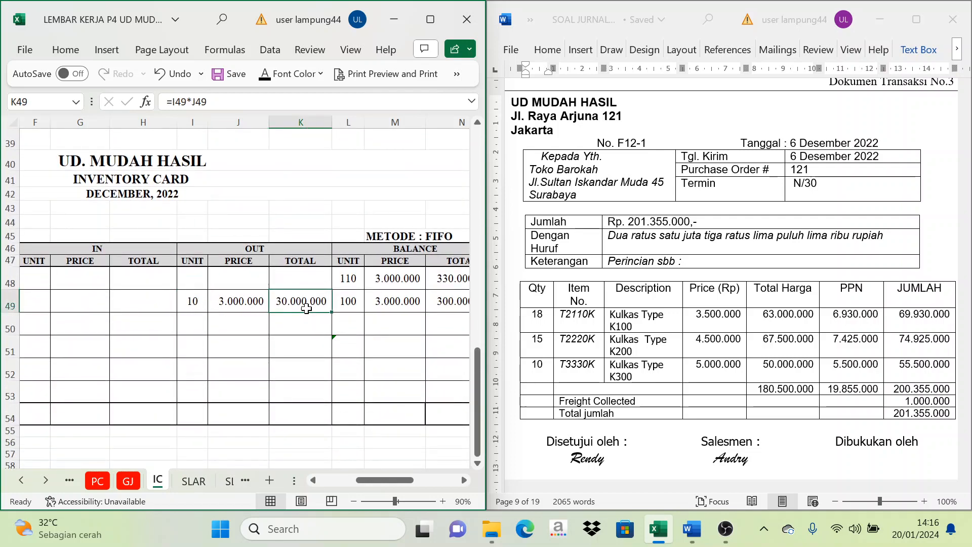
scroll(303, 311, up, 12)
scroll(306, 311, up, 1)
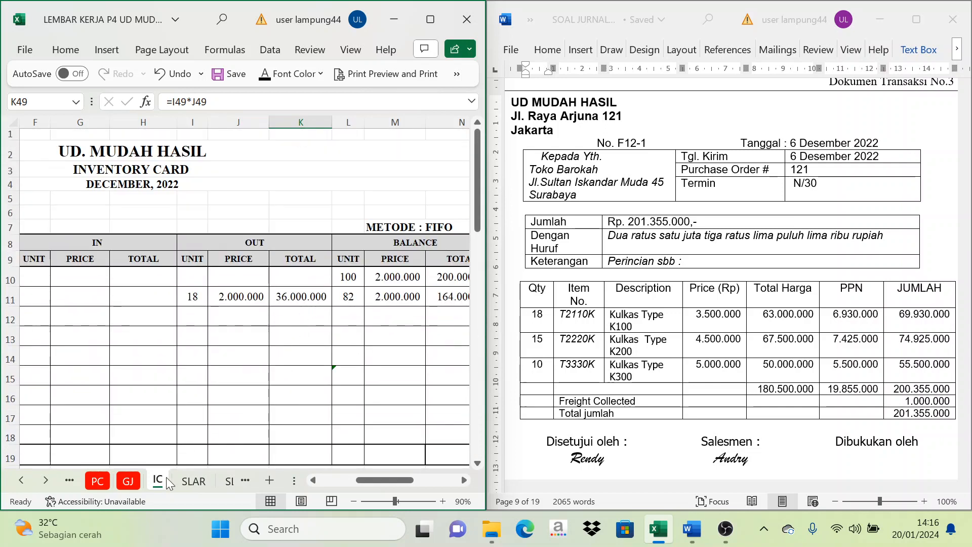
Step: Review the F12-1 entry in the general journal and the Toko Barokah row in the sales journal SJ against the invoice
click(128, 480)
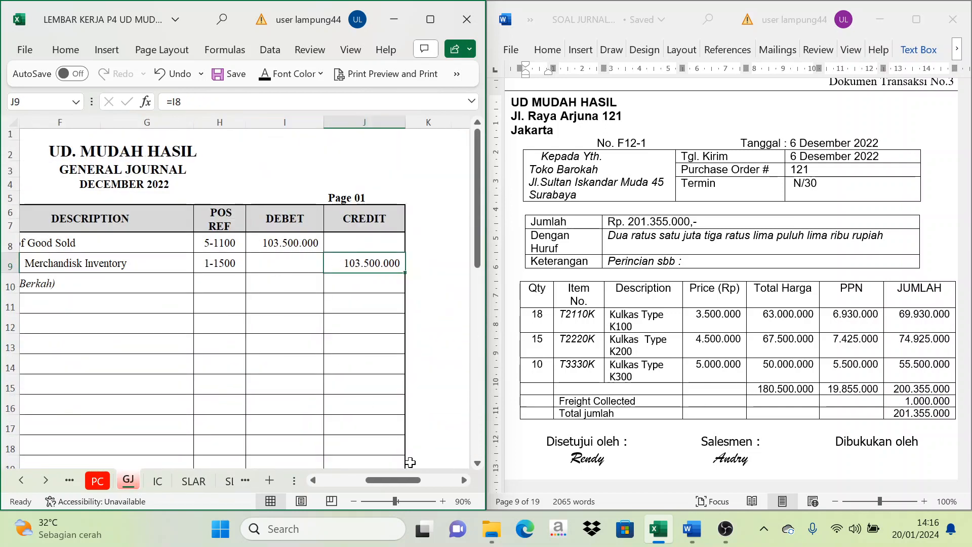
drag(397, 485, 348, 496)
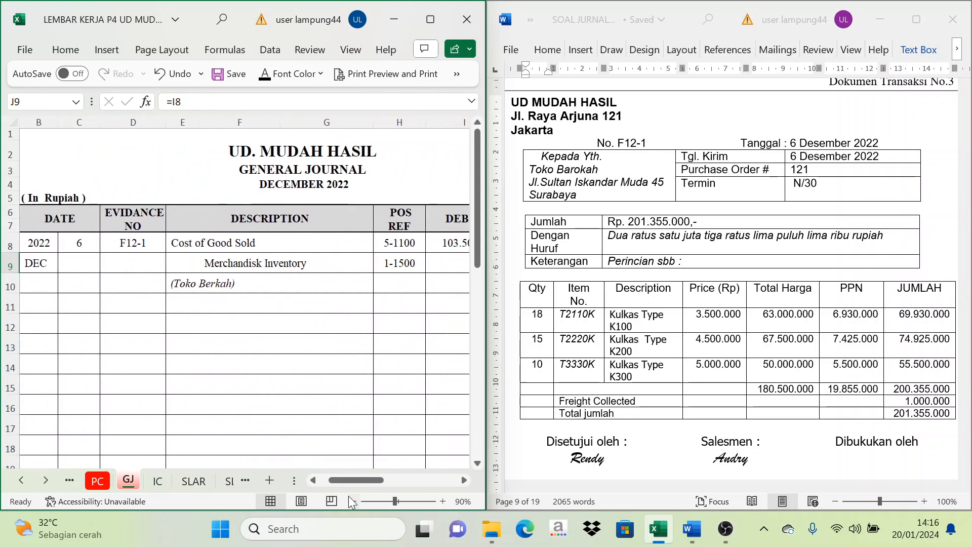
scroll(654, 405, up, 2)
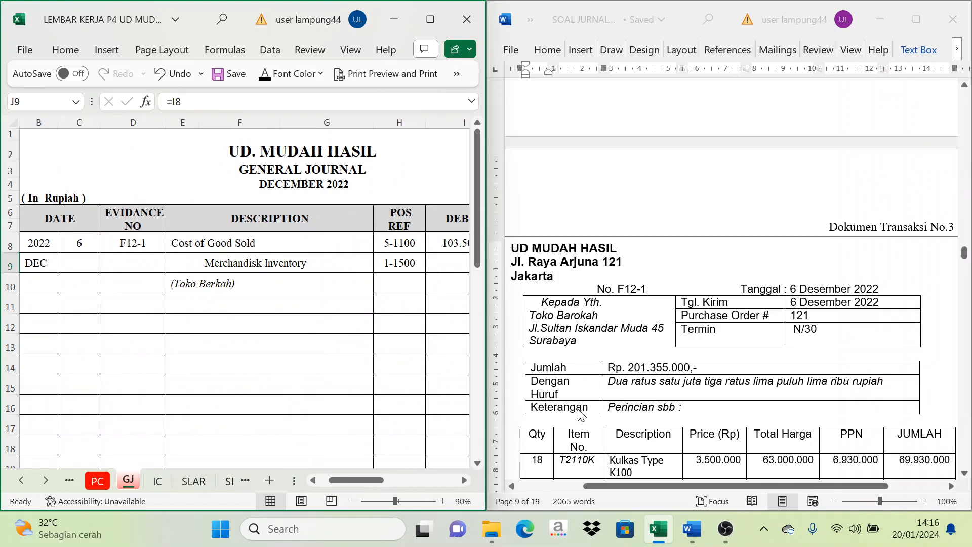
scroll(771, 274, down, 1)
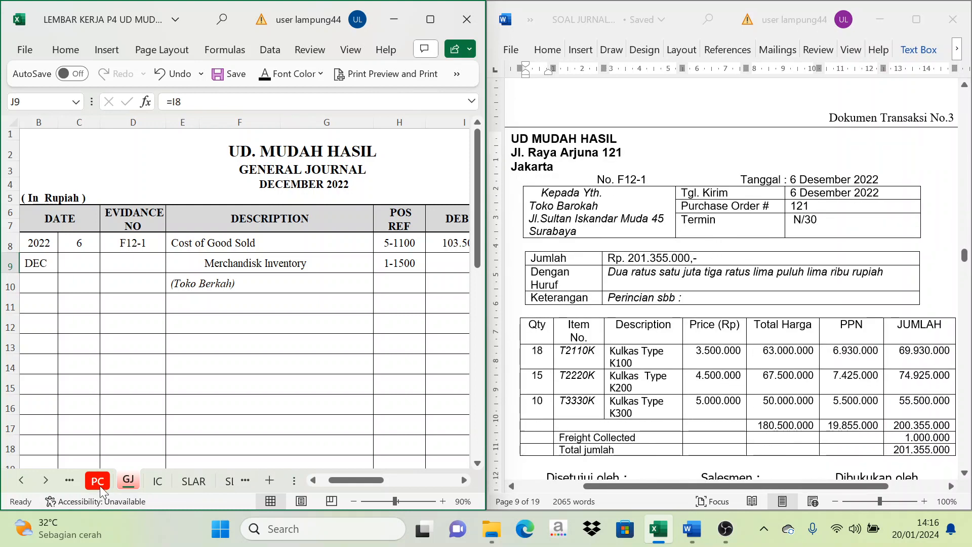
click(21, 480)
click(168, 481)
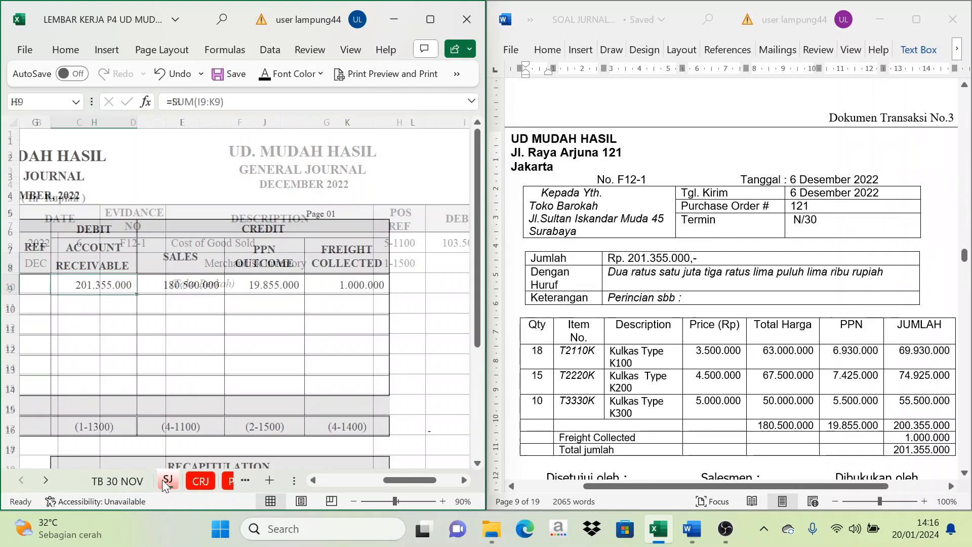
drag(430, 481, 377, 481)
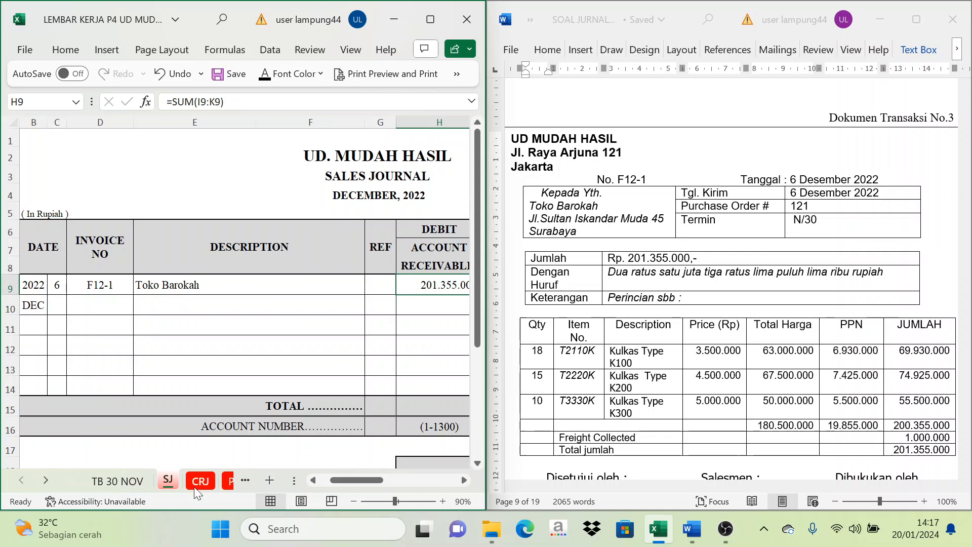
click(45, 481)
click(45, 481)
click(45, 481)
click(45, 481)
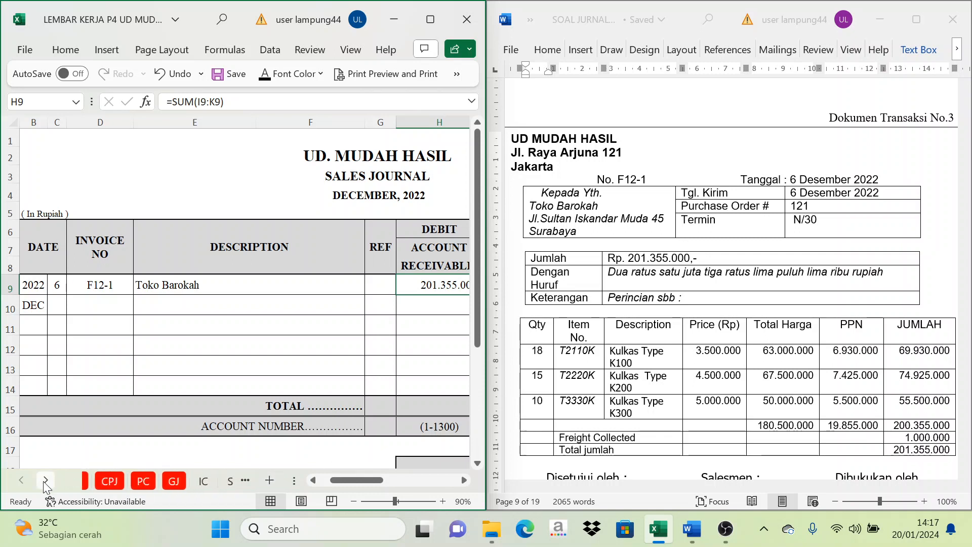
click(45, 482)
click(45, 481)
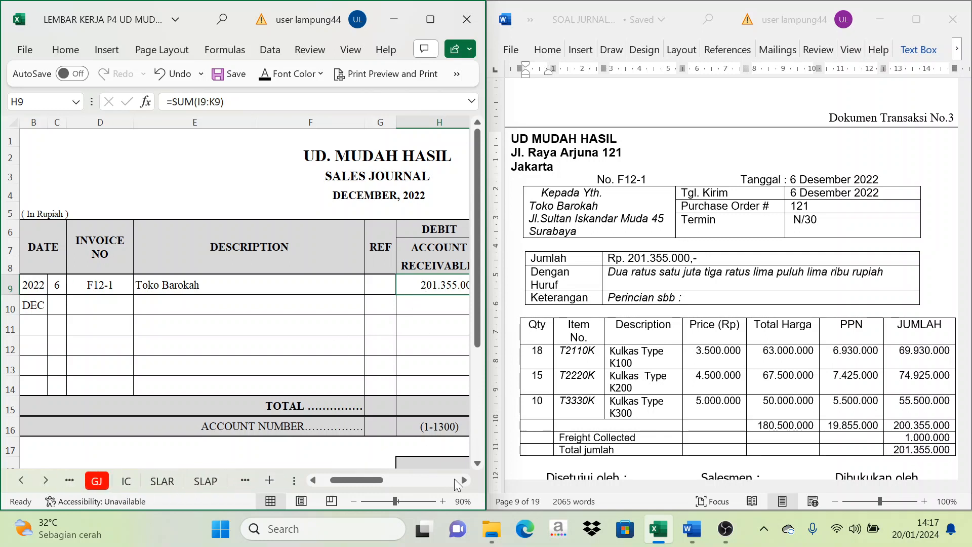
click(464, 481)
click(464, 481)
click(464, 481)
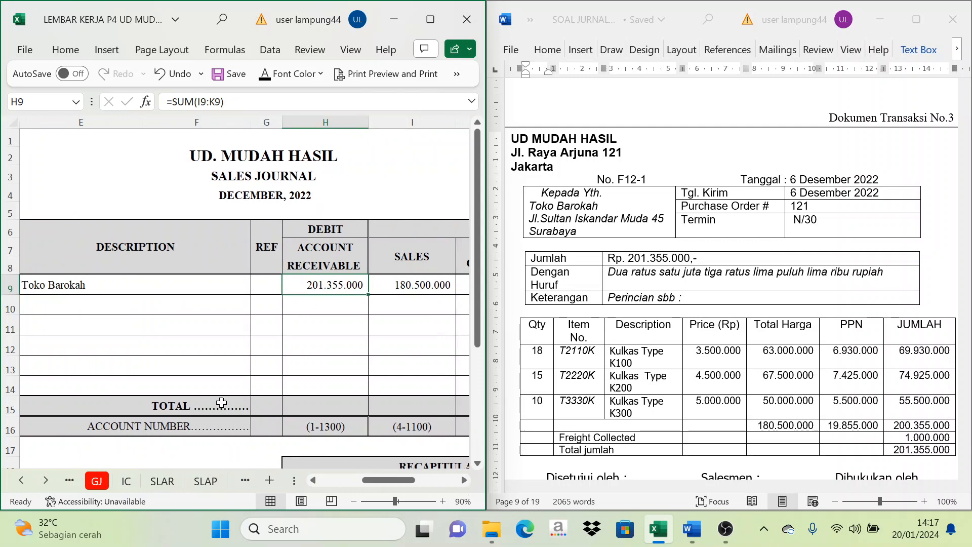
Step: Review the Toko Barokah postings in the receivable subsidiary ledger SLAR and in the Kulkas Type K100 inventory card
click(163, 481)
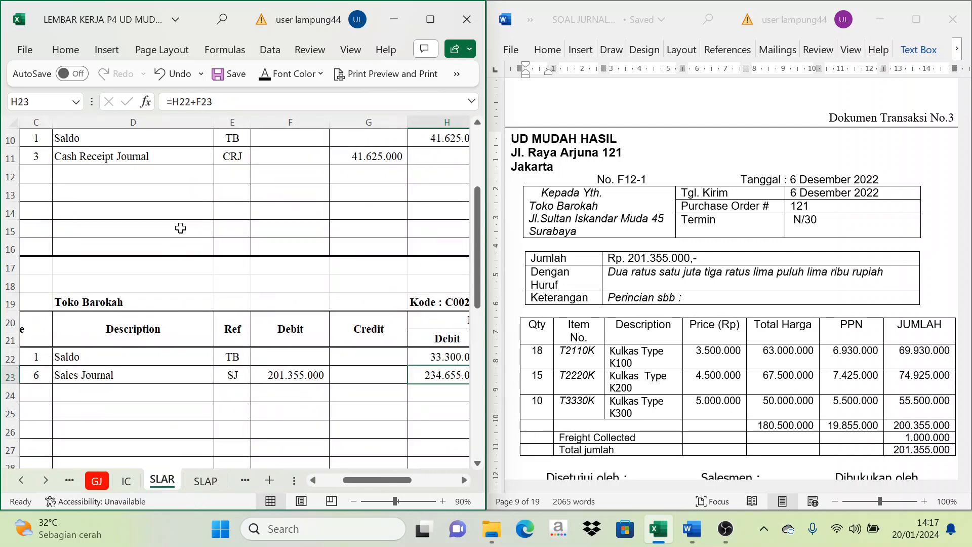
click(111, 390)
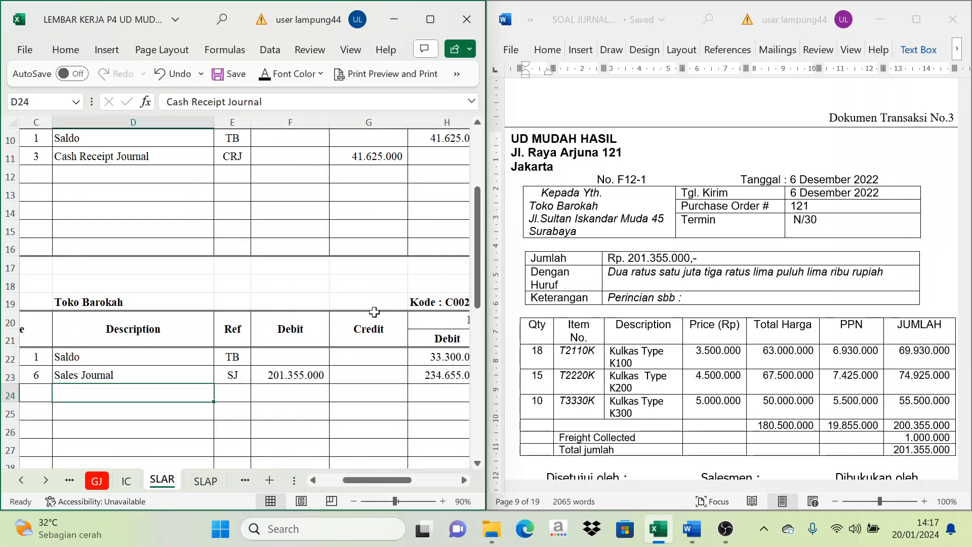
click(146, 376)
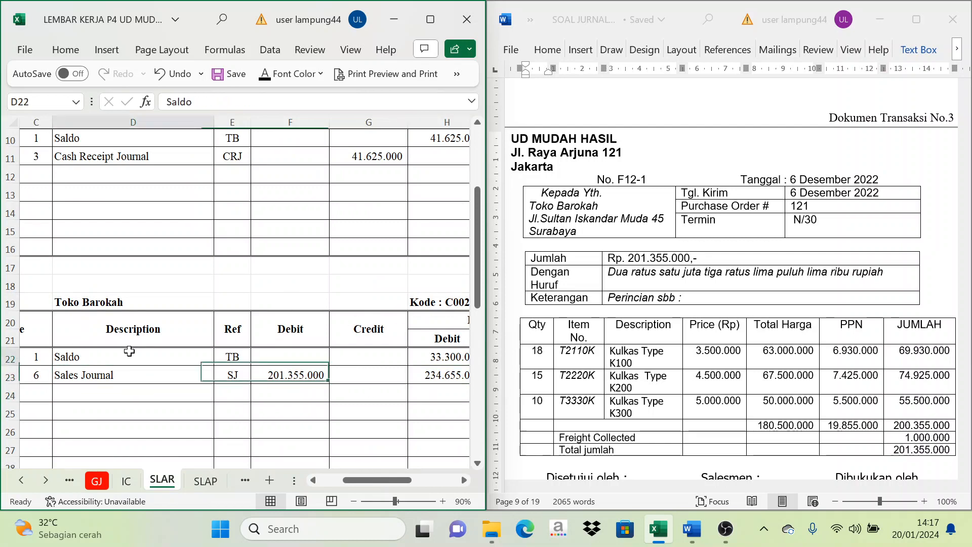
key(Up)
click(126, 481)
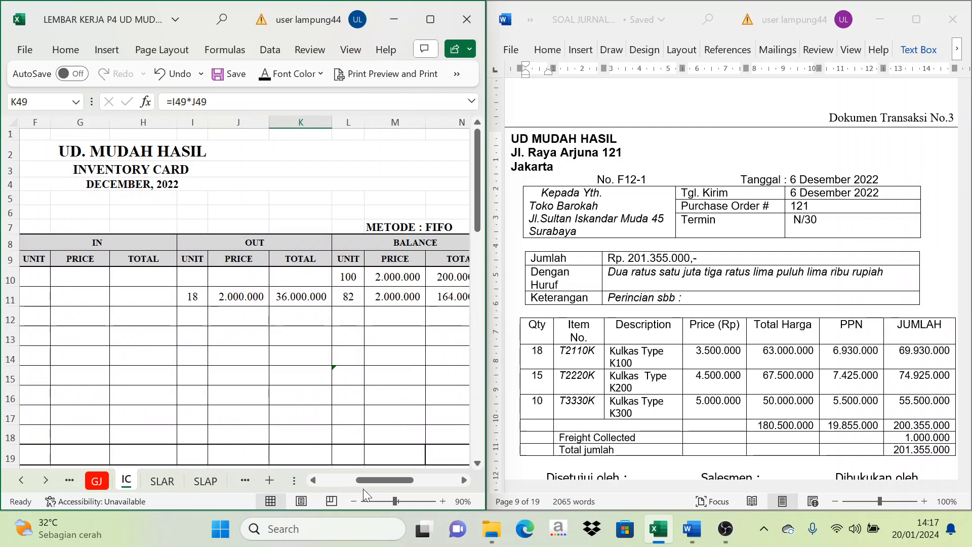
drag(376, 484, 330, 482)
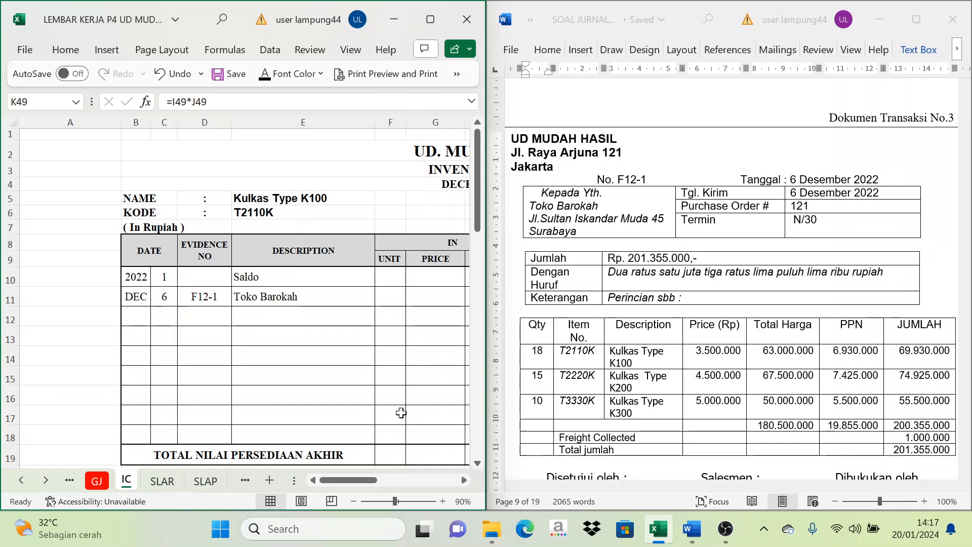
Step: Compare the Cost of Good Sold entry in the general journal GJ with the OUT totals of the K100, K200 and K300 inventory cards on sheet IC
click(101, 482)
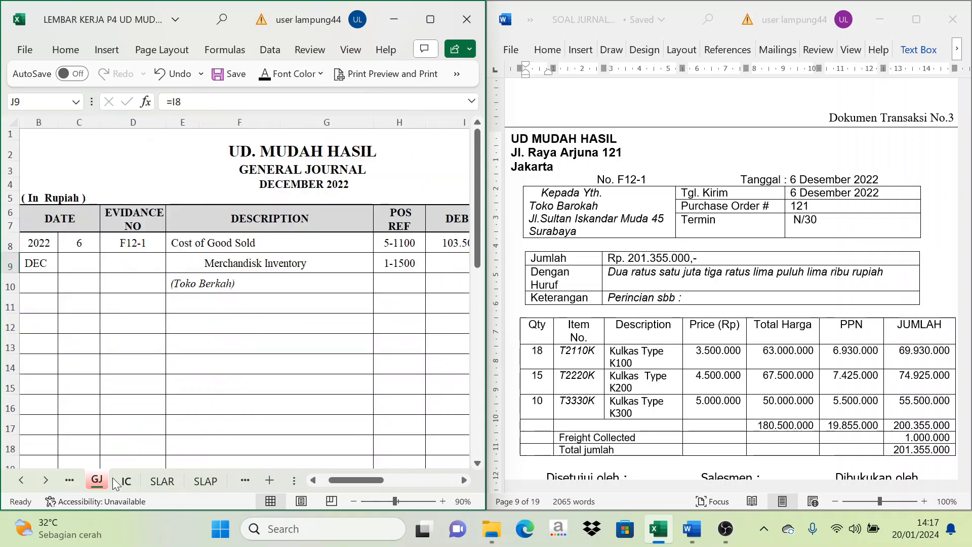
drag(185, 243, 223, 286)
click(126, 481)
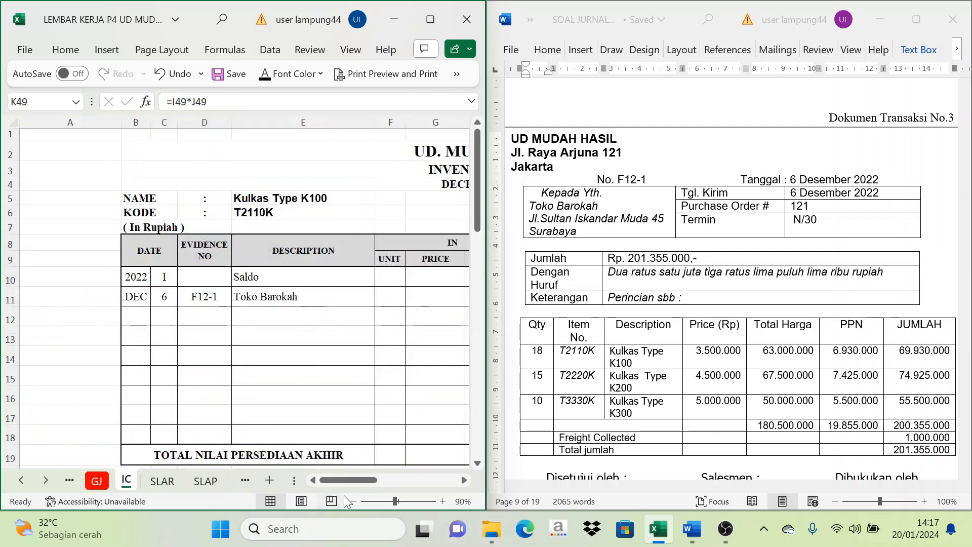
drag(343, 481, 393, 480)
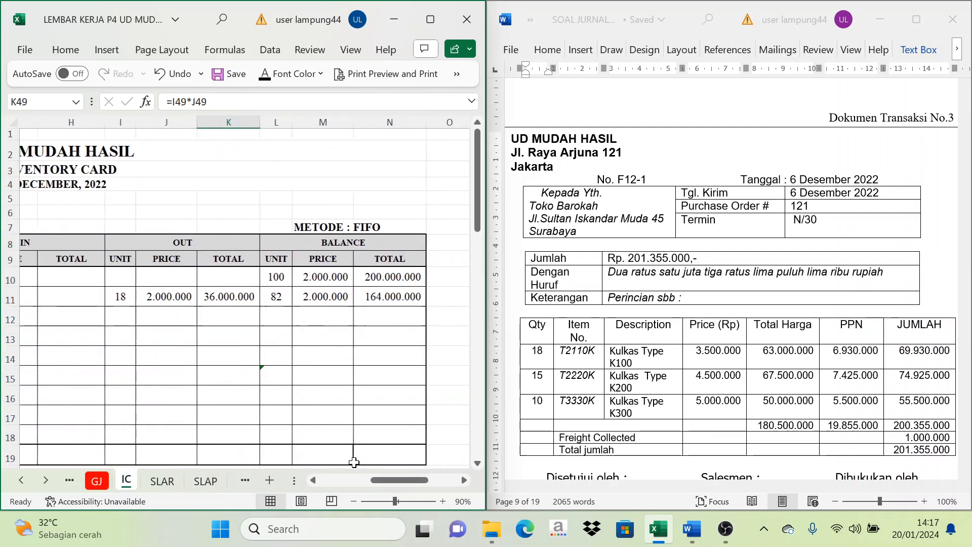
click(212, 295)
scroll(252, 372, down, 6)
click(227, 329)
scroll(218, 339, down, 3)
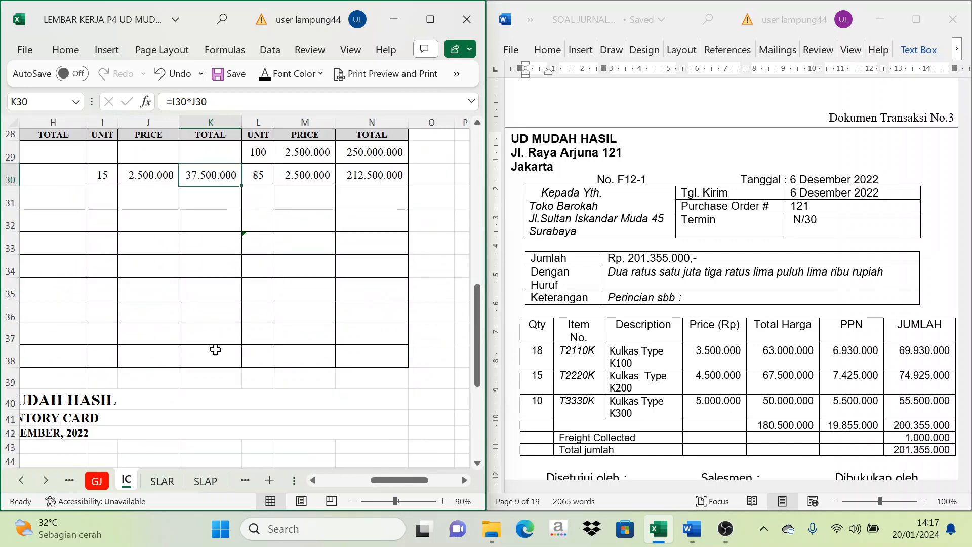
scroll(184, 352, down, 4)
scroll(179, 359, up, 1)
click(207, 349)
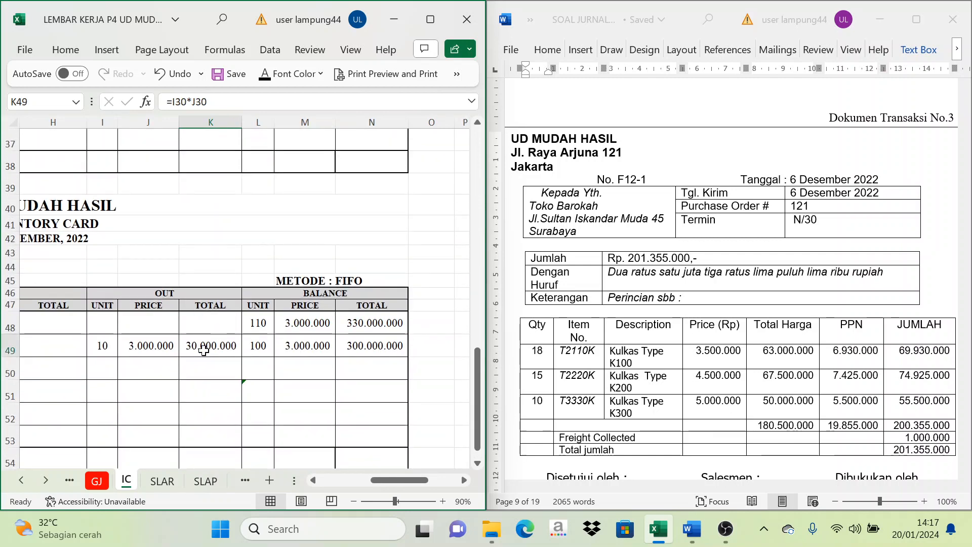
scroll(223, 334, up, 12)
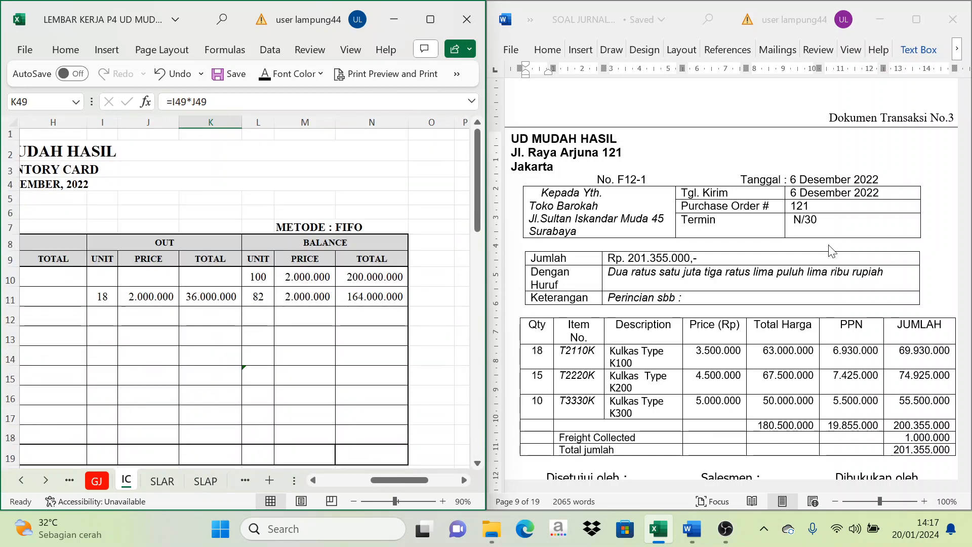
Step: Bring Dokumen Transaksi No.4, cash payment voucher BKK12-2 dated 6 December 2022, into view in the Word document
scroll(809, 315, down, 6)
scroll(799, 318, down, 8)
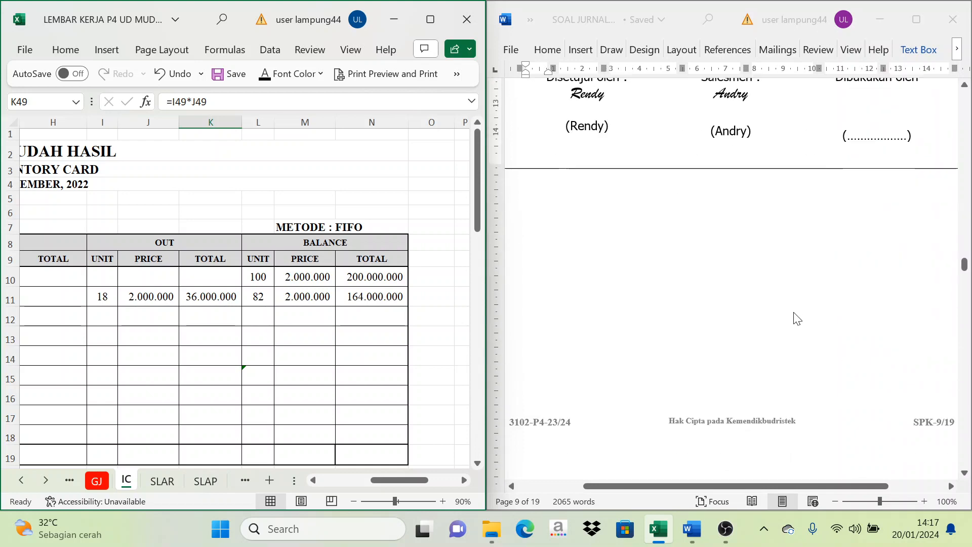
scroll(789, 318, down, 3)
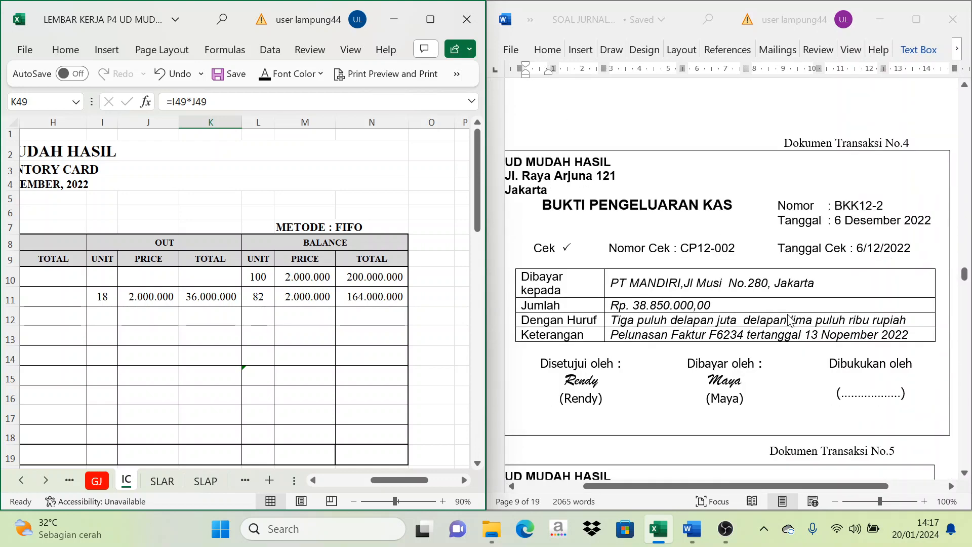
drag(735, 485, 700, 487)
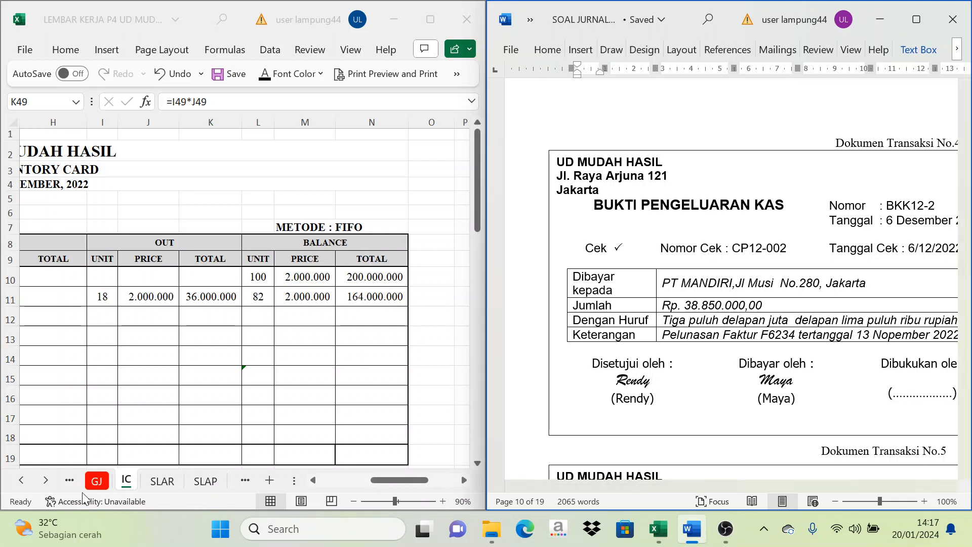
Step: Set the font colour of the date, evidence number and description of the PT. Mandiri payment in C11:E11 of sheet CPJ to black
click(22, 479)
double_click(21, 480)
click(21, 480)
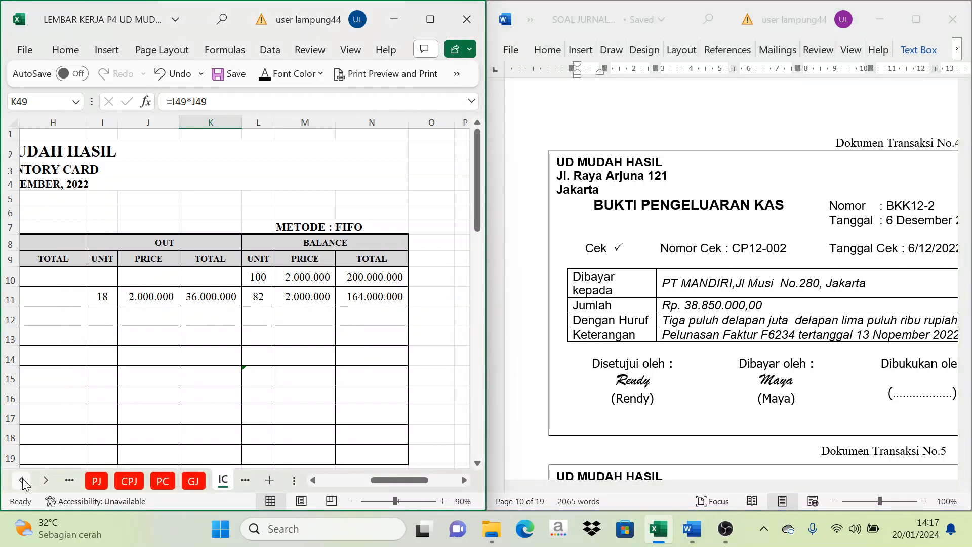
click(125, 481)
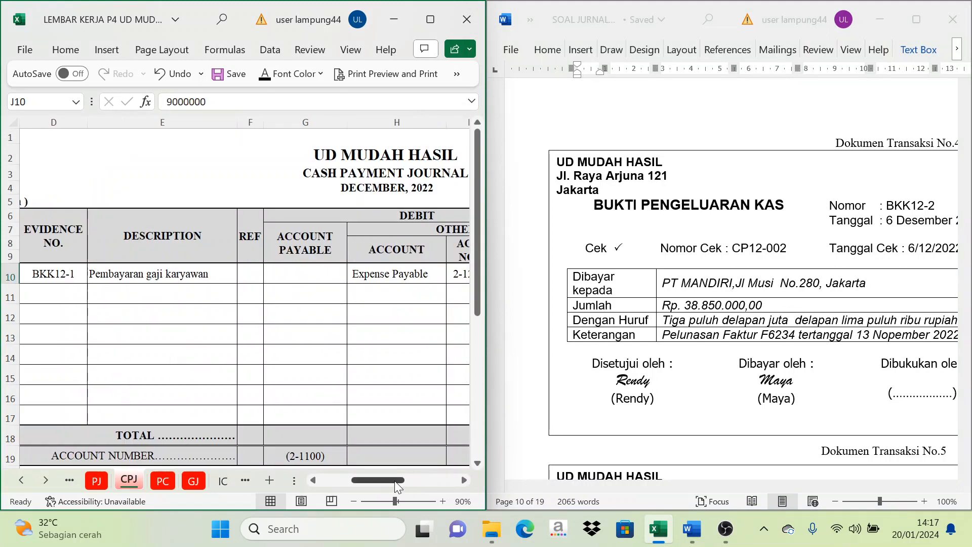
drag(394, 481, 364, 481)
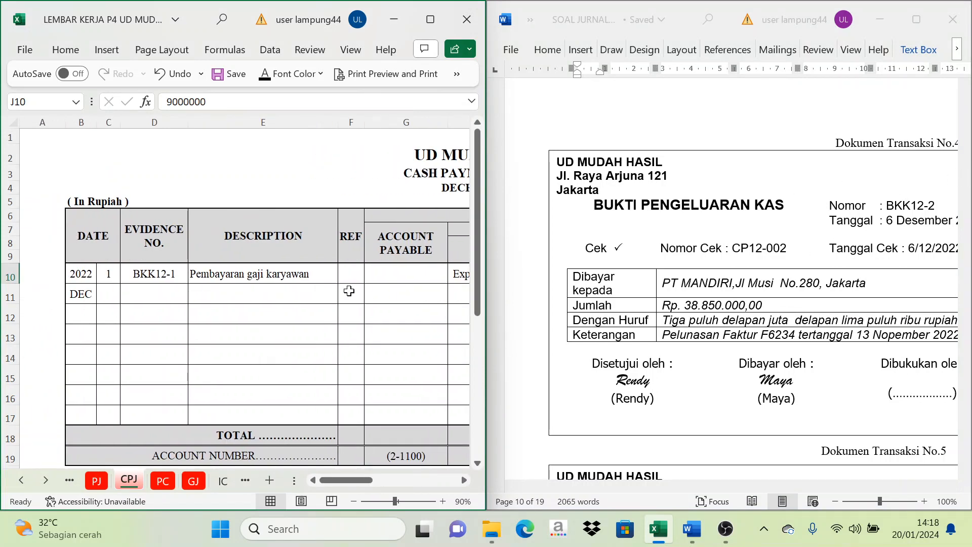
drag(106, 295, 210, 297)
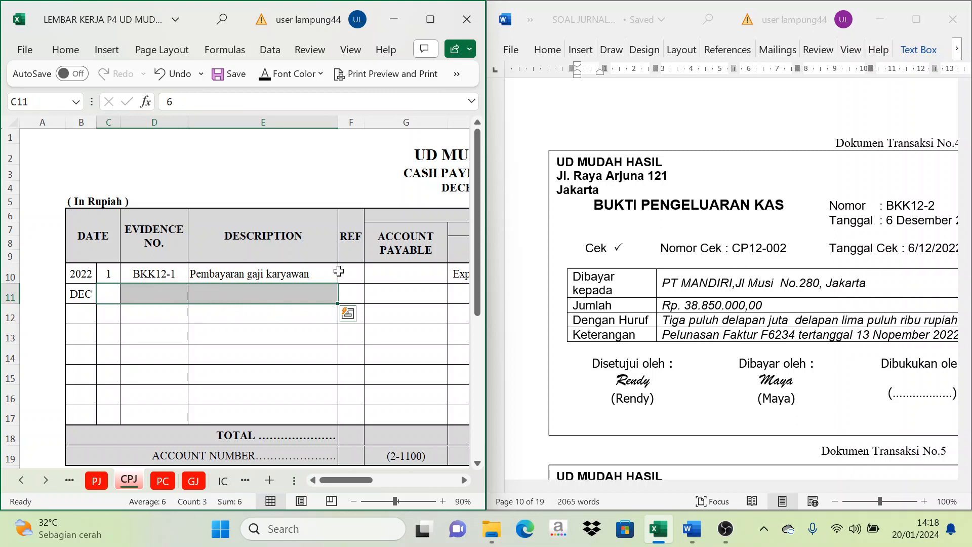
click(263, 76)
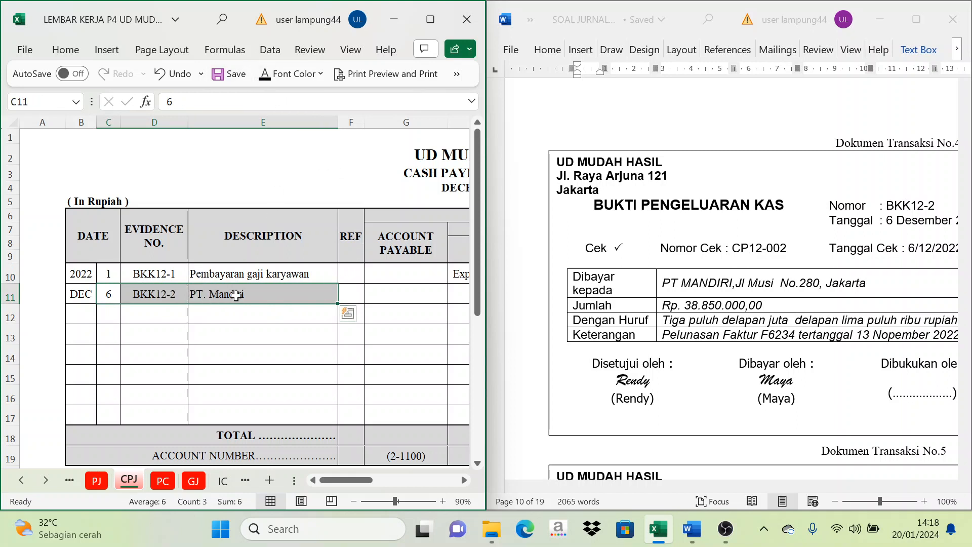
click(220, 293)
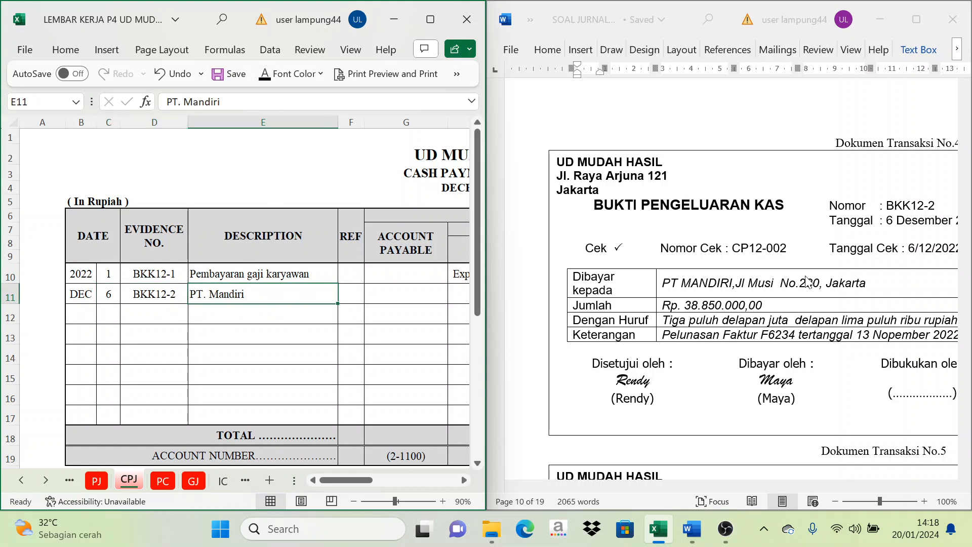
Step: Set the font colour of the PT. Mandiri payment's cash in bank credit in K11 of the cash payment journal to black
click(464, 481)
click(465, 480)
click(464, 480)
click(464, 480)
click(464, 480)
click(465, 480)
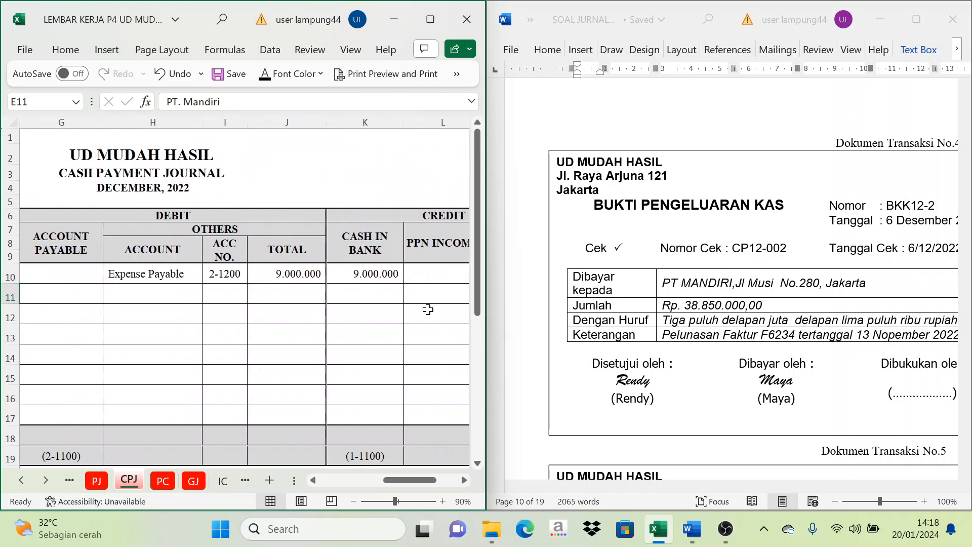
click(378, 296)
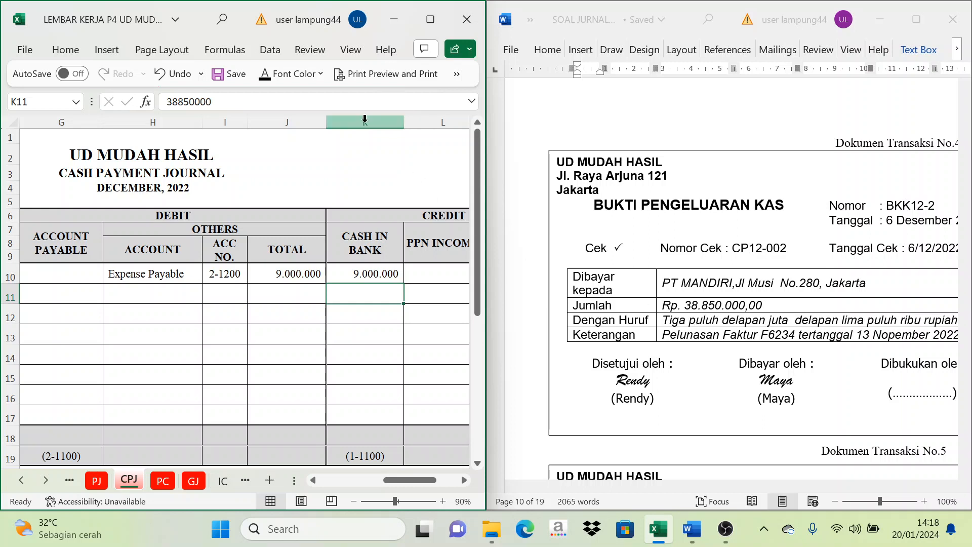
click(267, 79)
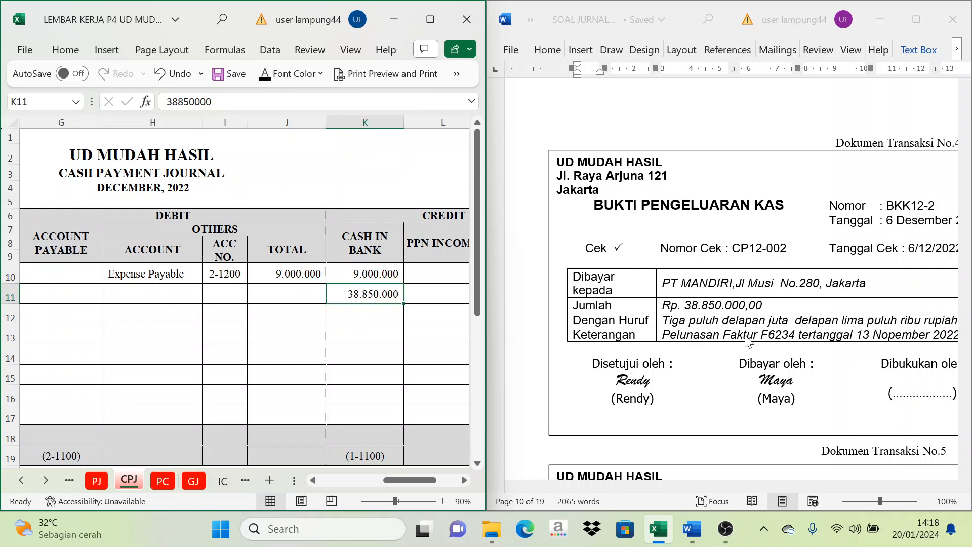
Step: Set the font colour of the account payable debit in G11 of sheet CPJ to black and recheck it against the cash in bank credit
click(313, 480)
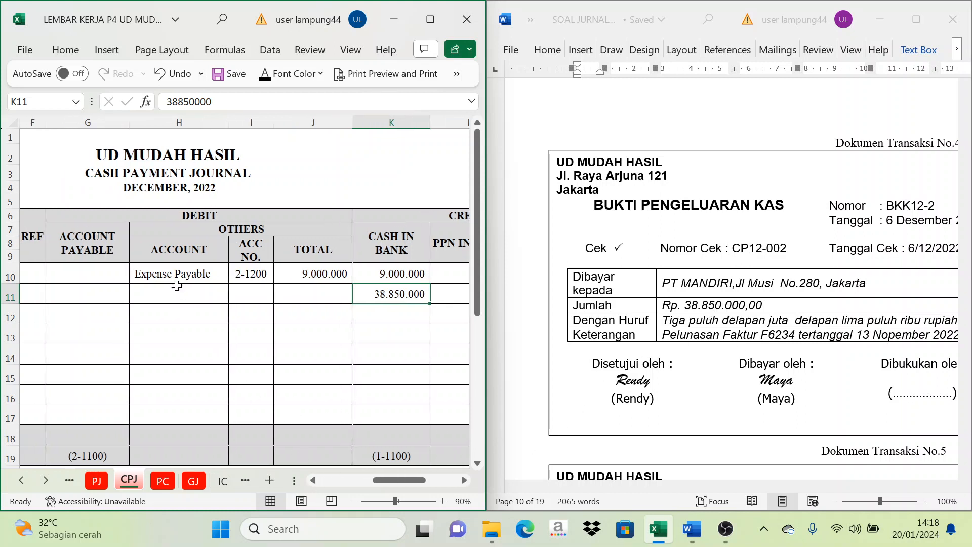
click(87, 291)
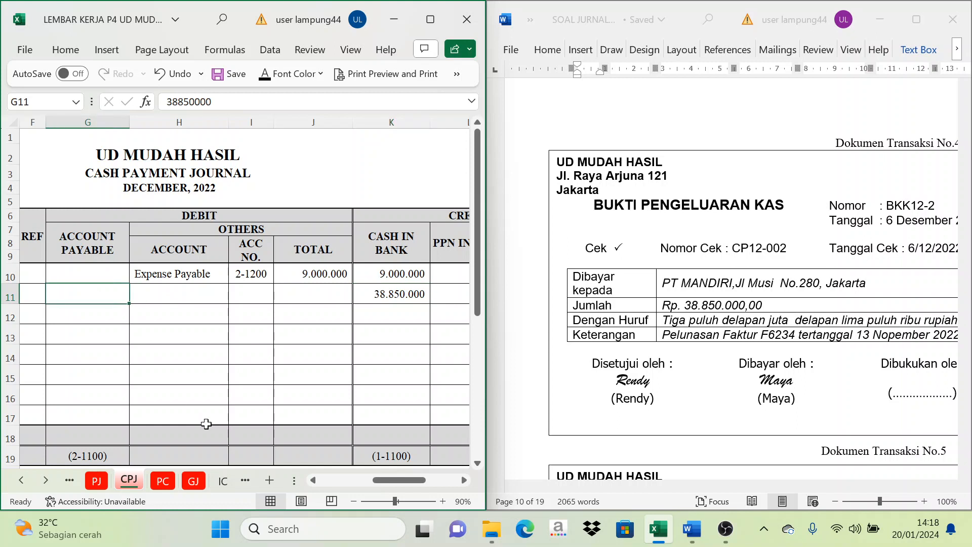
click(264, 75)
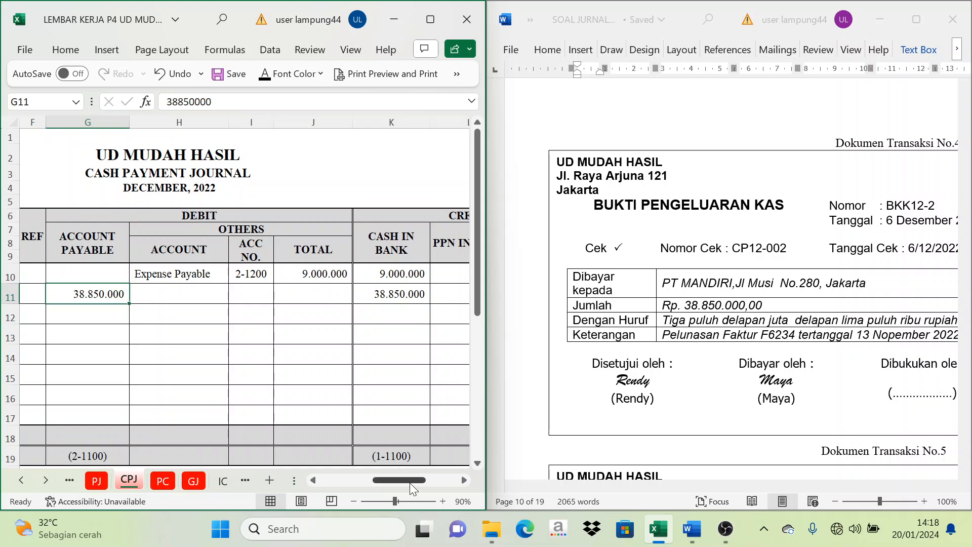
drag(408, 480, 393, 484)
drag(405, 486, 410, 487)
click(367, 294)
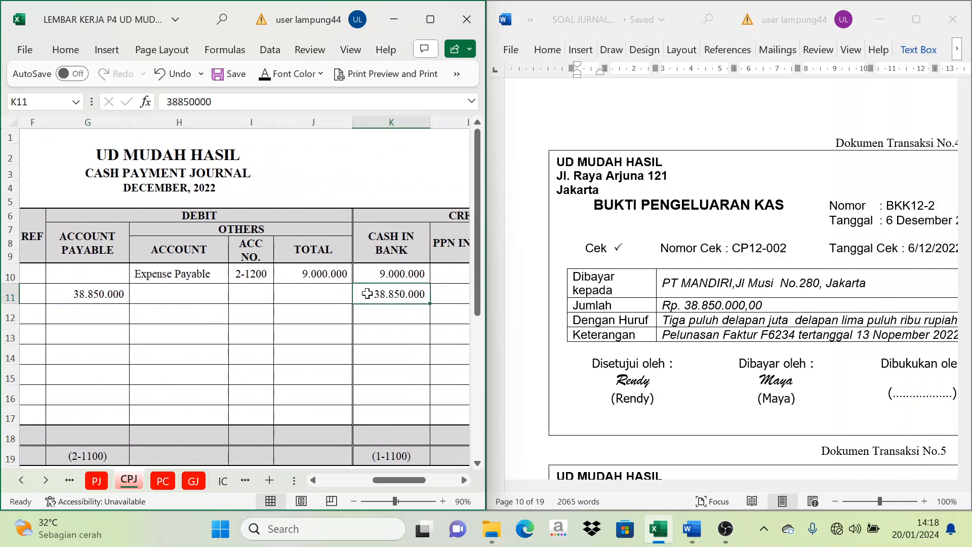
click(91, 293)
drag(398, 481, 361, 469)
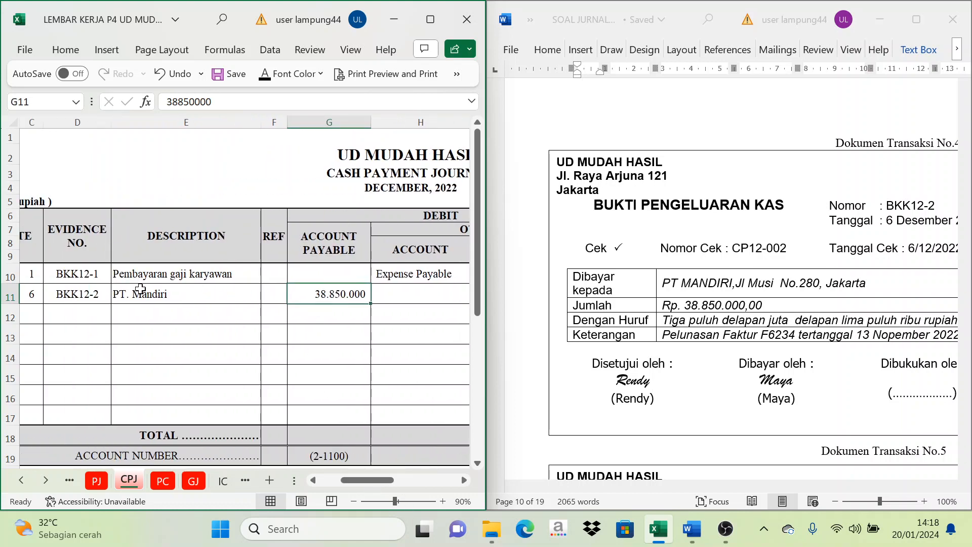
Step: Set the font colour of the day in C11 of the PT MANDIRI card on the payable subsidiary ledger sheet SLAP to black
click(51, 479)
click(50, 479)
click(50, 479)
click(205, 481)
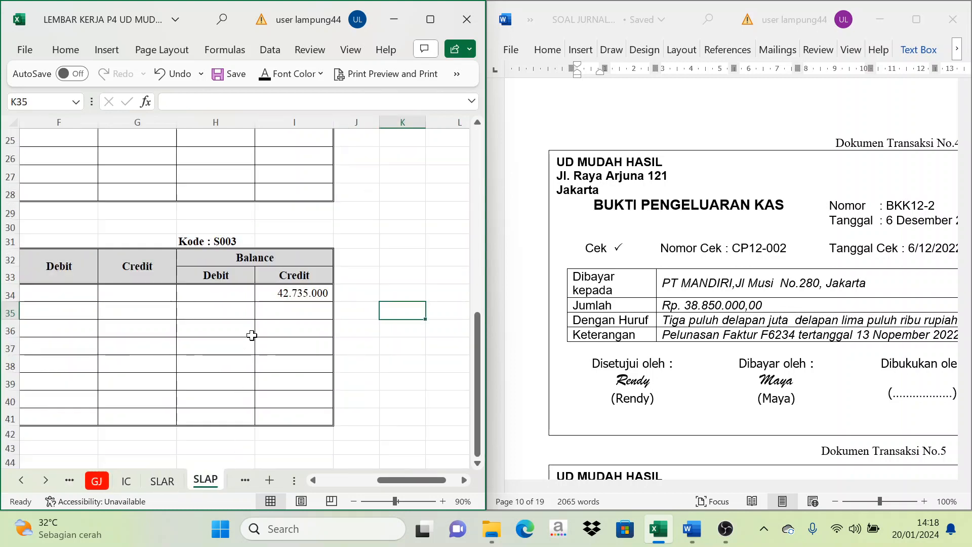
scroll(293, 349, up, 8)
drag(432, 484, 373, 479)
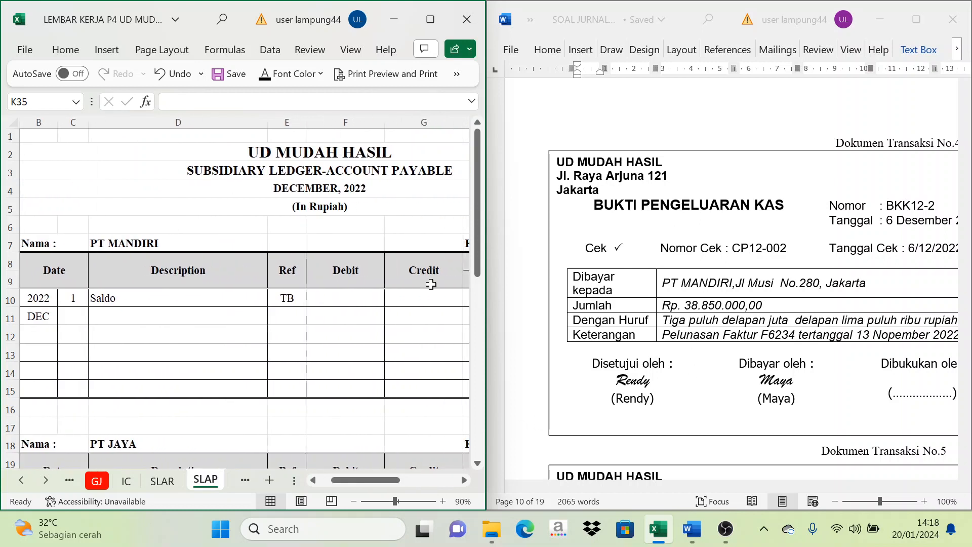
click(74, 316)
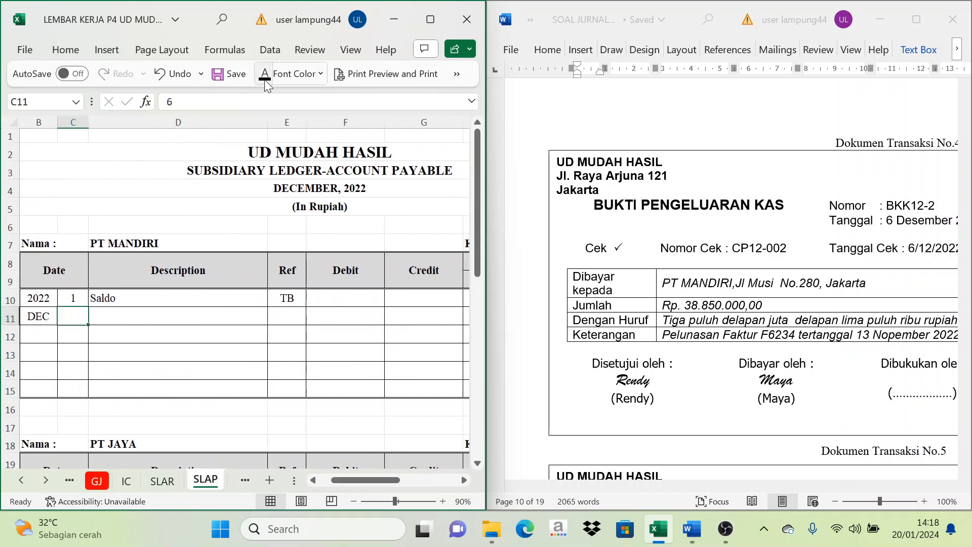
Step: Set the font colour of the Cash Payment Journal description in D11 and the CPJ reference in E11 of the PT MANDIRI card to black
click(119, 317)
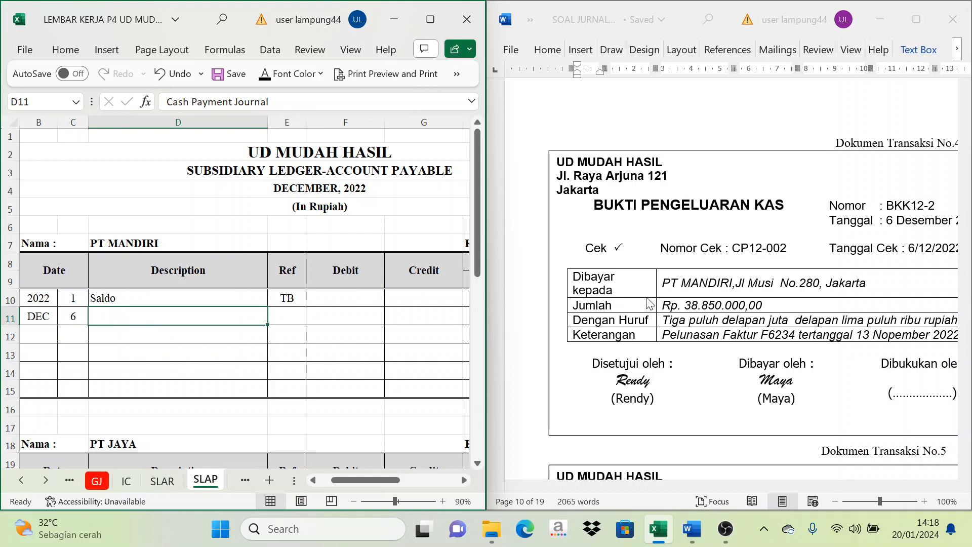
click(265, 73)
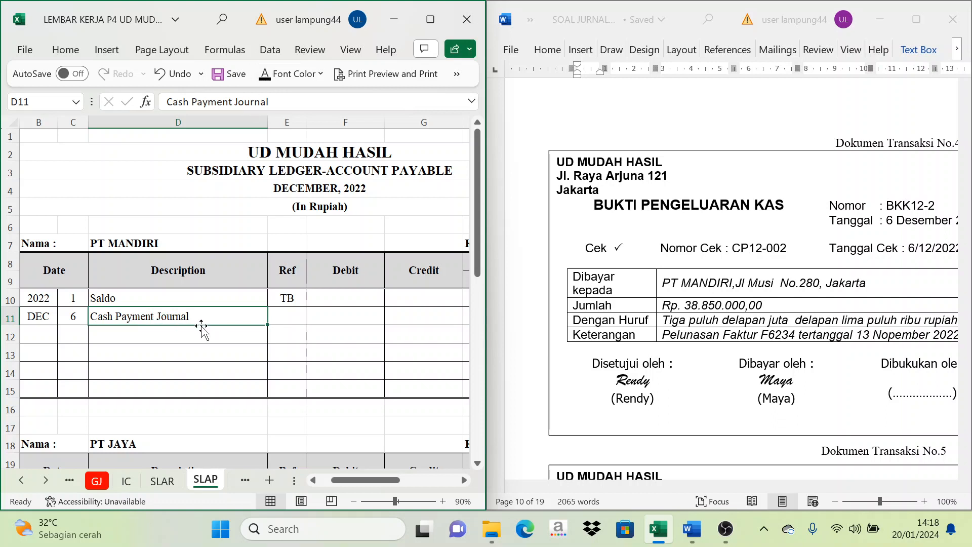
click(287, 315)
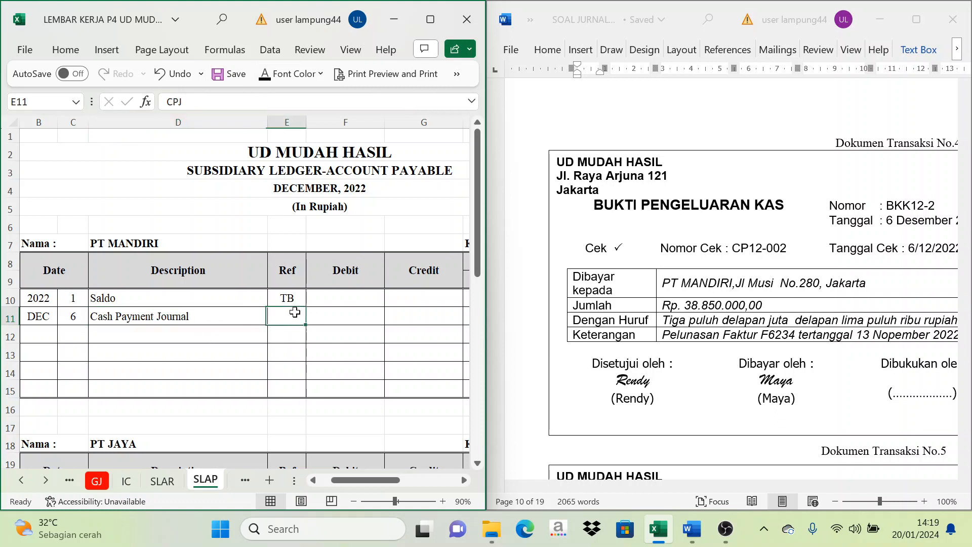
click(264, 74)
Step: Check the source amount in CPJ cell G11 and set the font colour of the linked PT MANDIRI debit in SLAP cell F11 to black
click(355, 316)
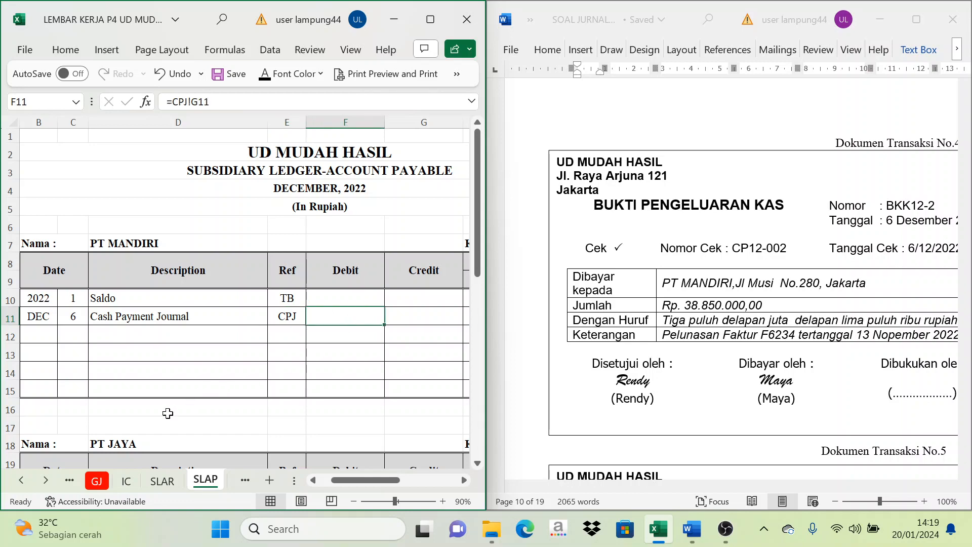
click(21, 480)
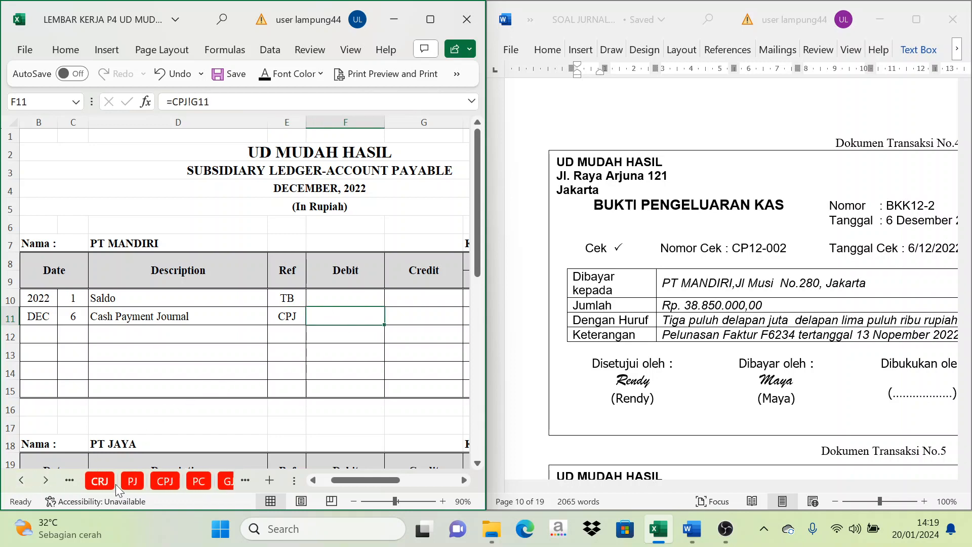
click(165, 480)
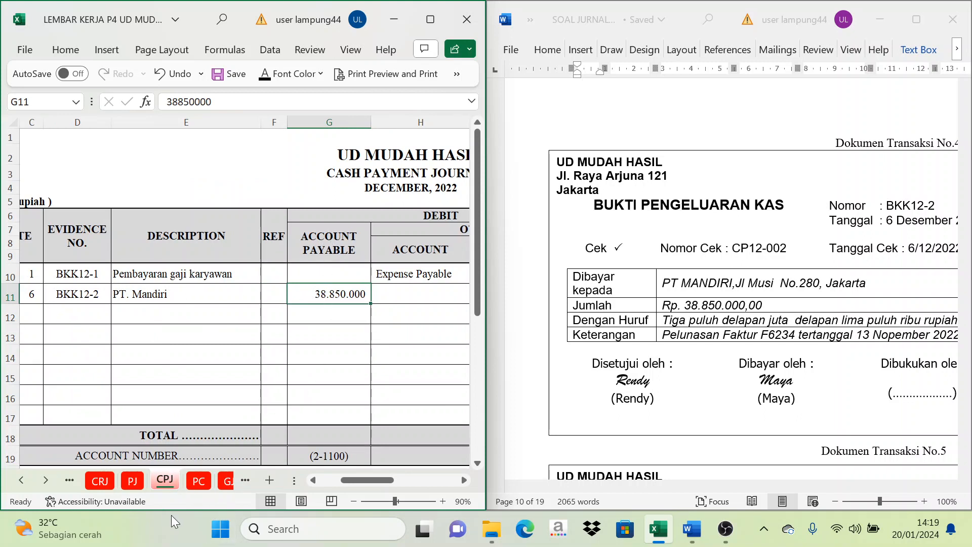
click(51, 479)
click(47, 480)
click(45, 481)
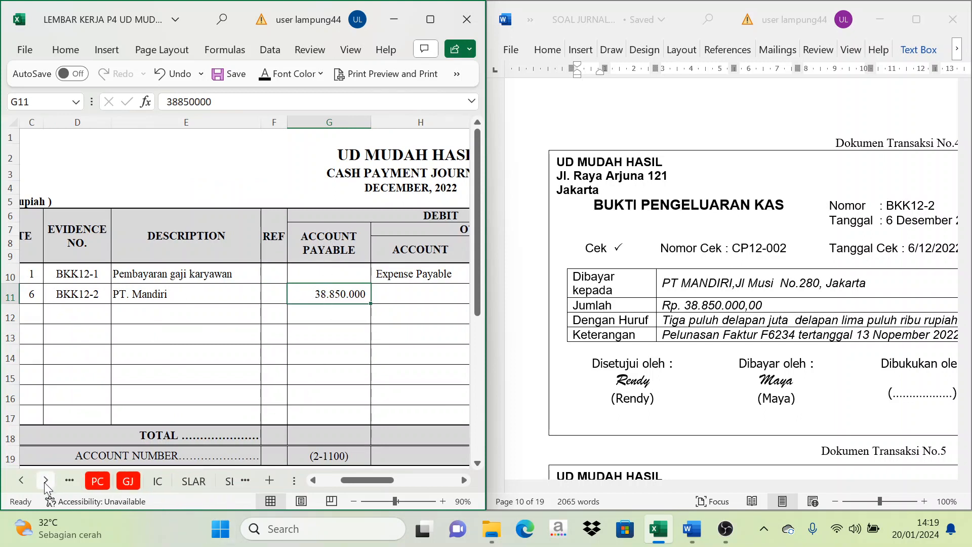
click(44, 482)
click(208, 481)
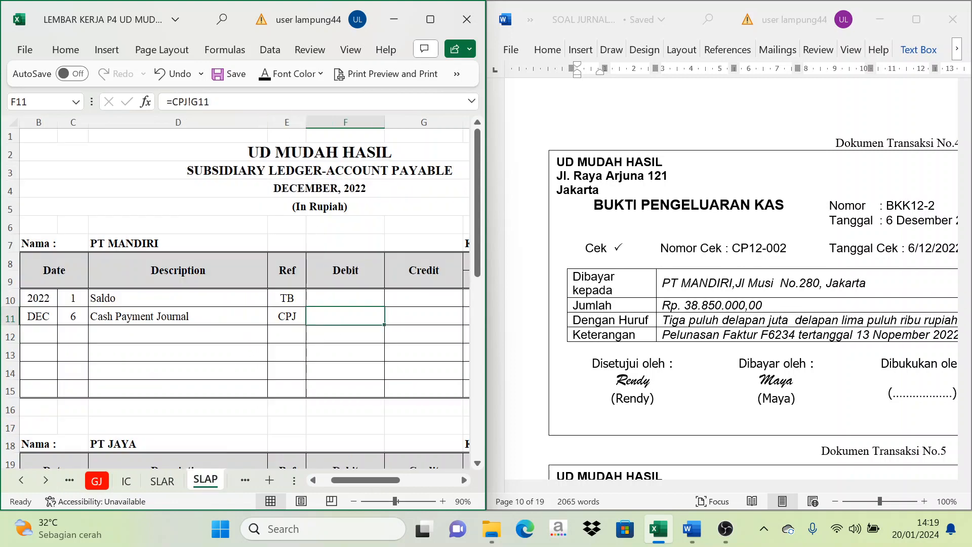
click(464, 480)
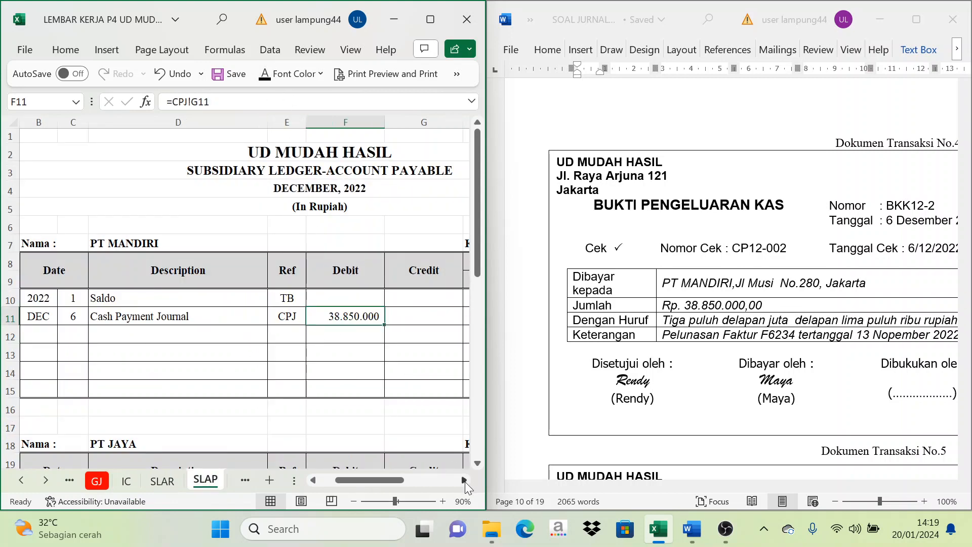
Step: Compare the PT MANDIRI card's opening credit balance with the debit in F11 and set the font colour of the balance formula in I11 to black
click(464, 480)
click(463, 480)
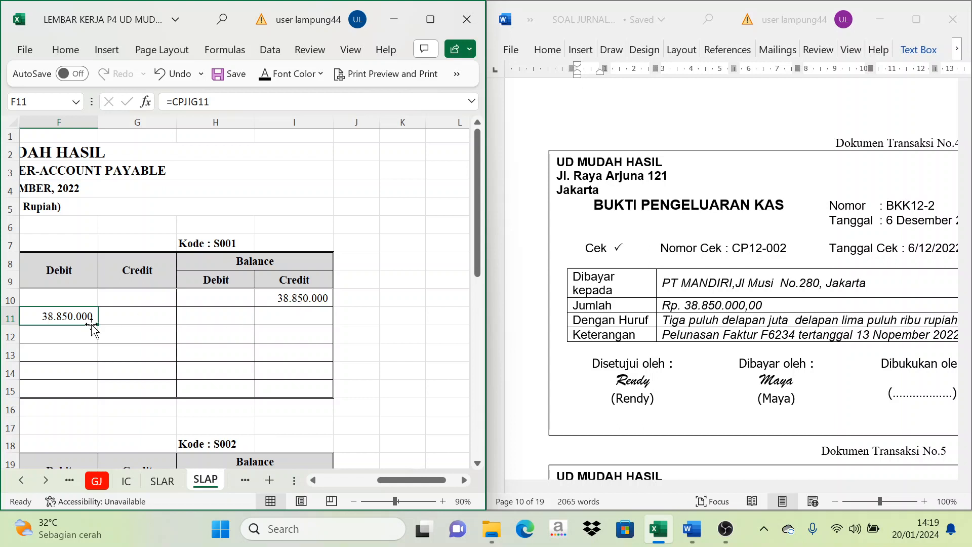
drag(402, 480, 376, 469)
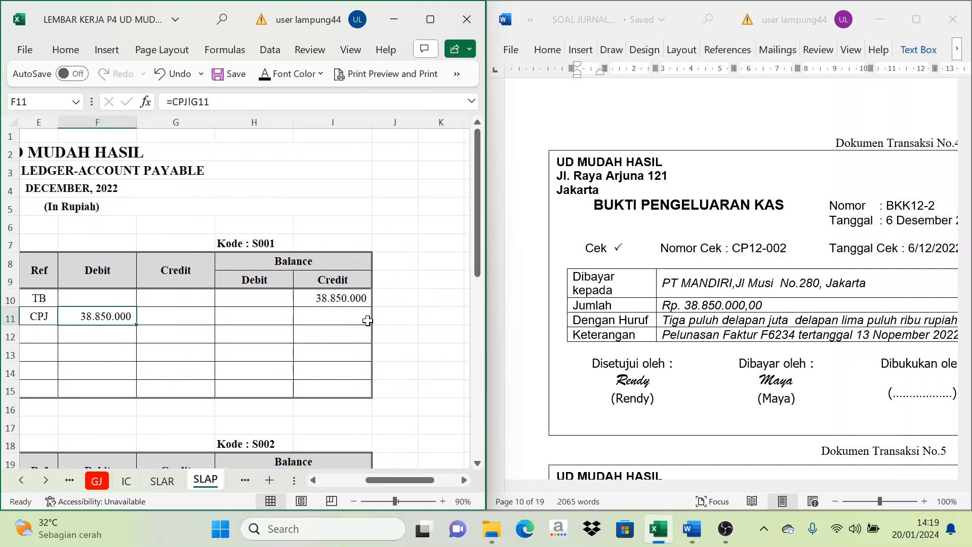
click(337, 279)
click(113, 270)
click(105, 300)
click(320, 283)
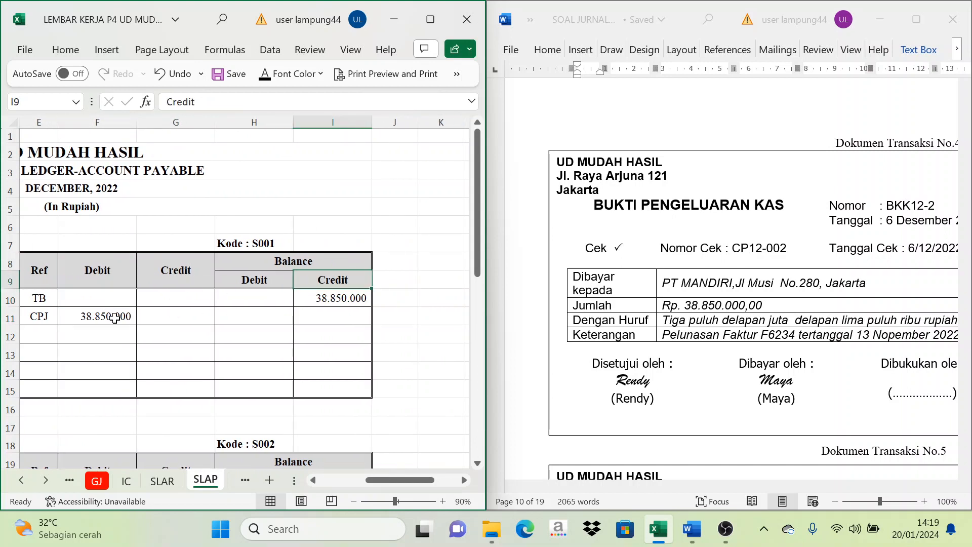
click(114, 317)
click(345, 304)
click(119, 317)
click(335, 314)
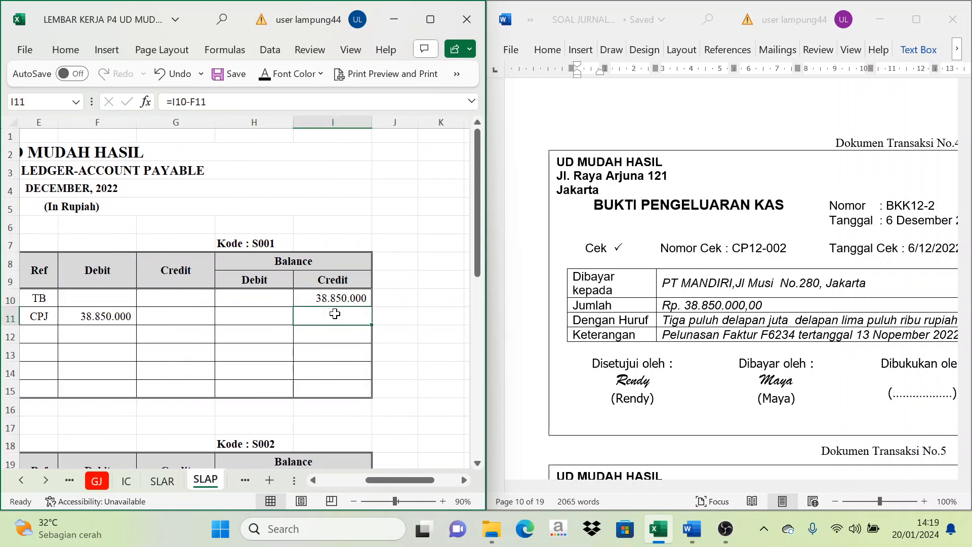
click(269, 82)
Step: Review the PT. Mandiri payment entry in the Cash Payment Journal sheet CPJ and return to the payable subsidiary ledger sheet SLAP
drag(409, 478, 380, 477)
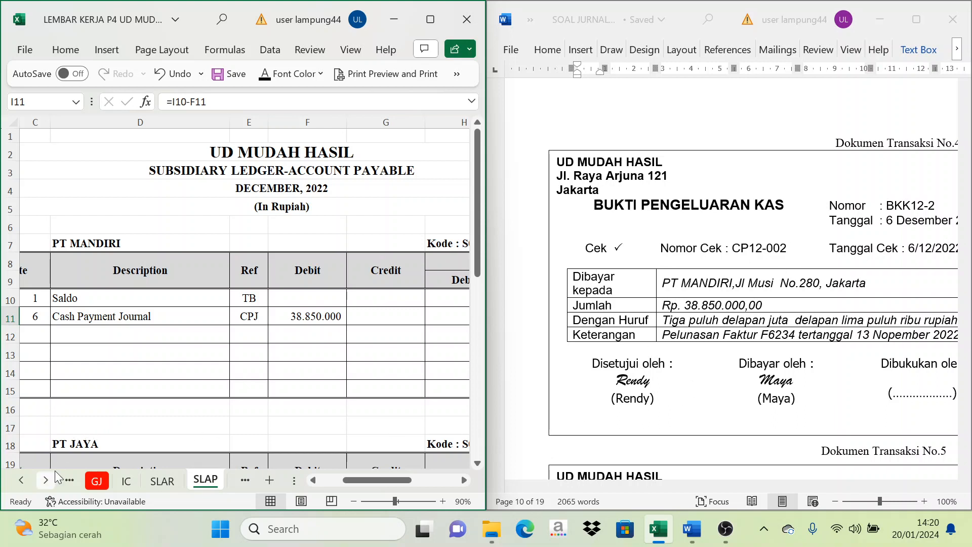
click(20, 480)
click(20, 479)
click(20, 480)
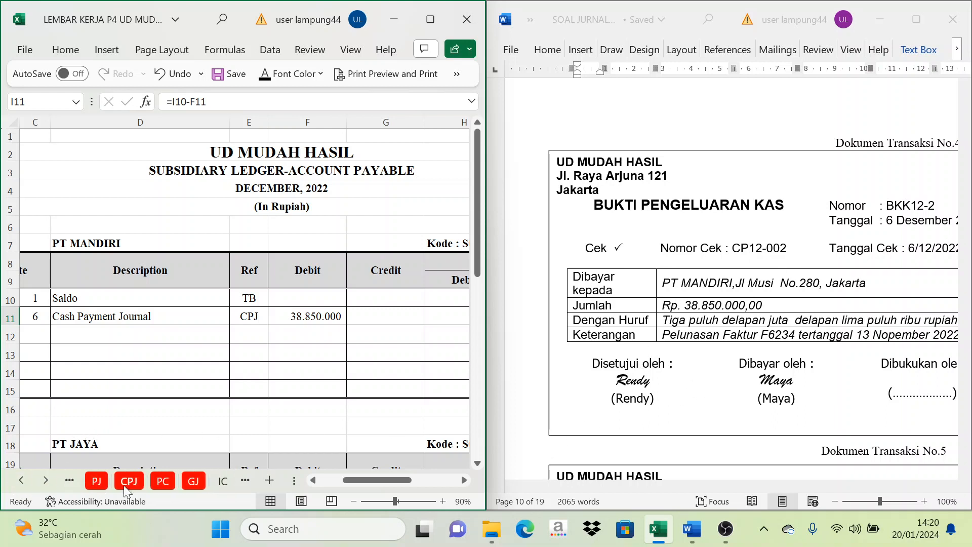
click(128, 484)
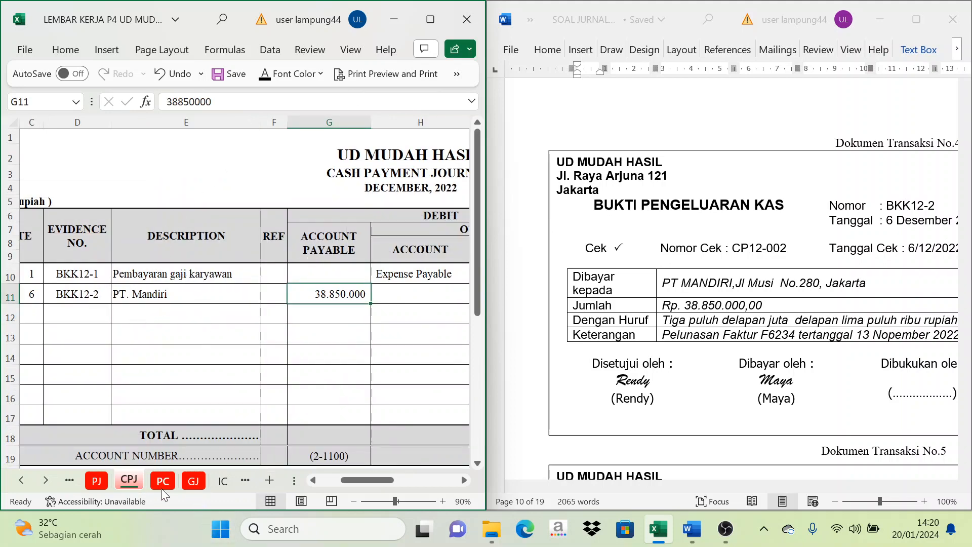
click(46, 479)
click(46, 479)
click(46, 480)
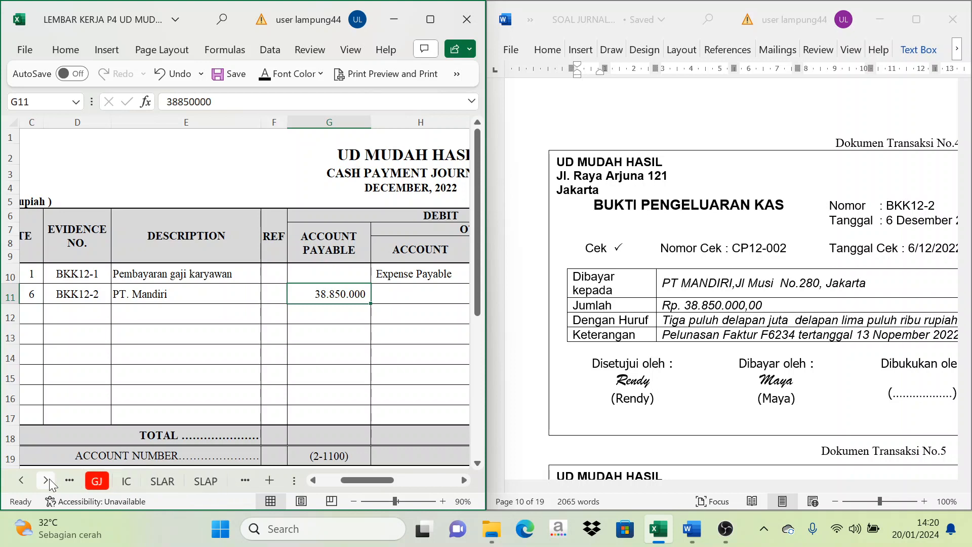
click(205, 481)
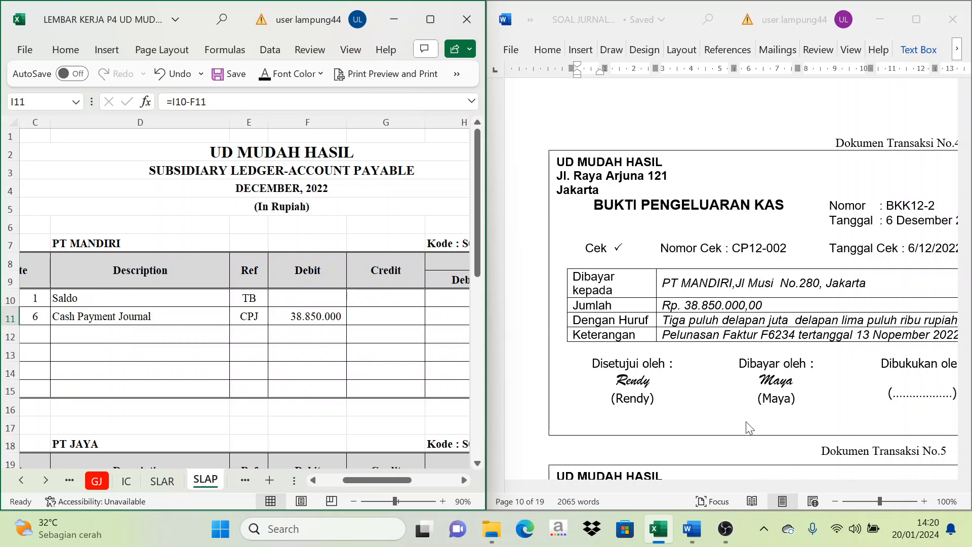
Step: Switch to the Word document and bring Dokumen Transaksi No.5, the petty cash voucher V12-1, into view
drag(750, 485, 785, 487)
scroll(749, 382, down, 3)
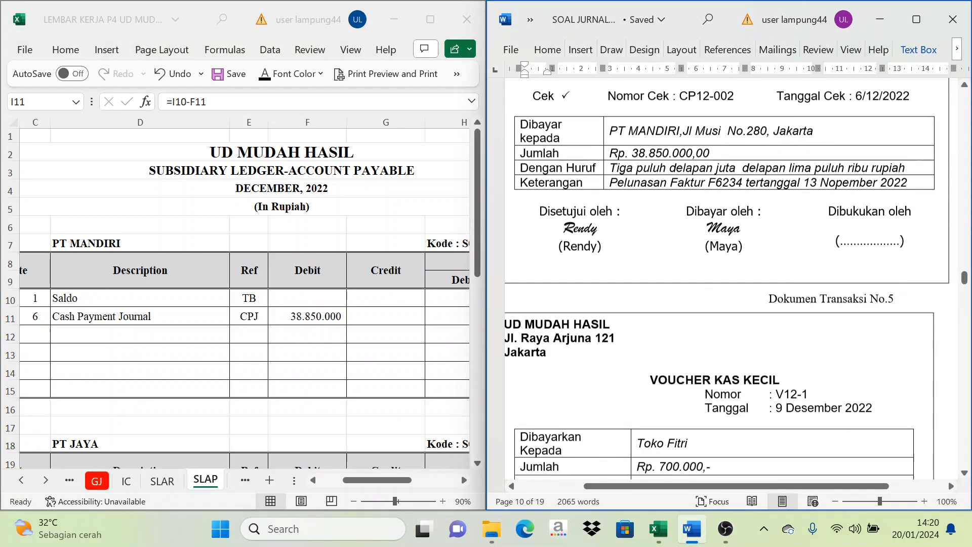
scroll(642, 191, down, 4)
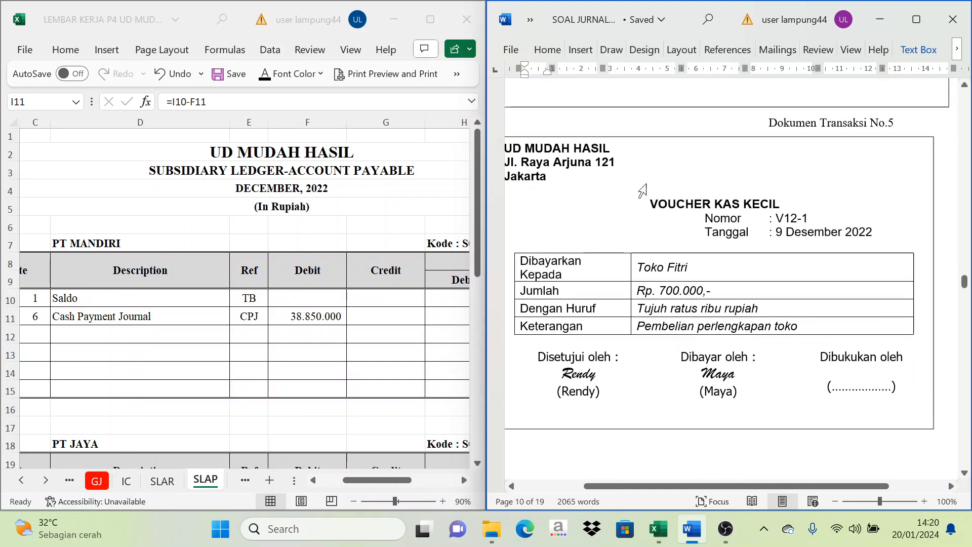
click(533, 245)
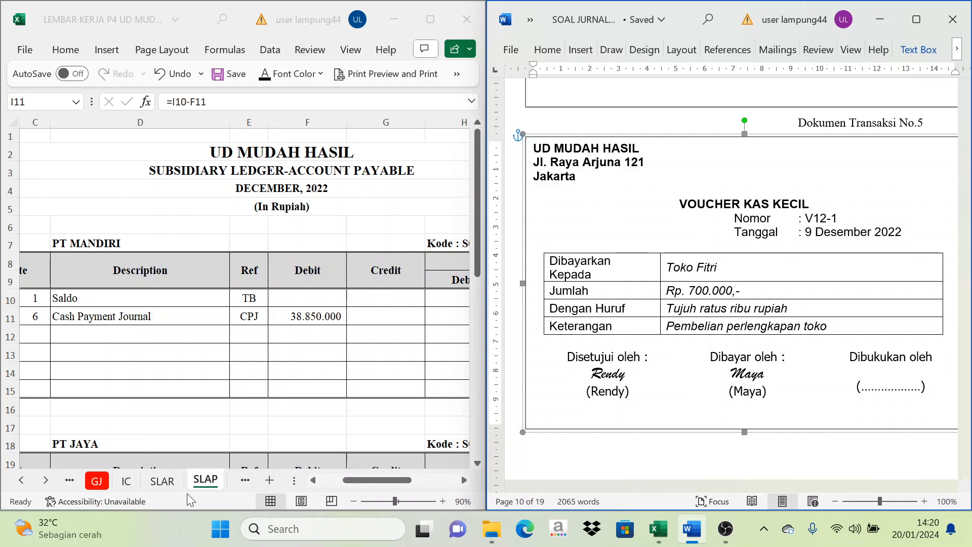
Step: Return to the Excel workbook, open the petty cash sheet PC and select the day, evidence number and description cells C8:E8
click(23, 480)
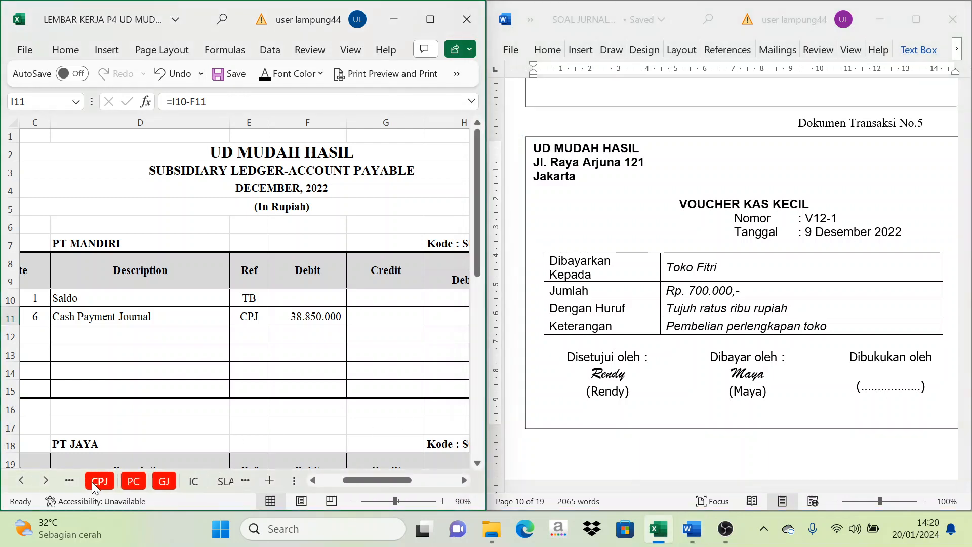
click(132, 482)
mouse_move(356, 478)
mouse_down()
mouse_move(402, 485)
mouse_move(373, 482)
mouse_up()
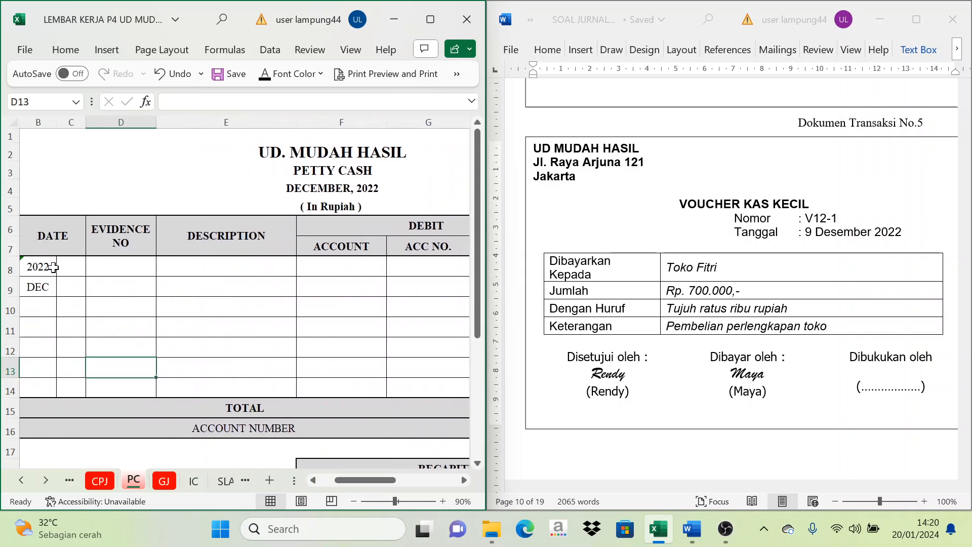
drag(71, 267, 195, 269)
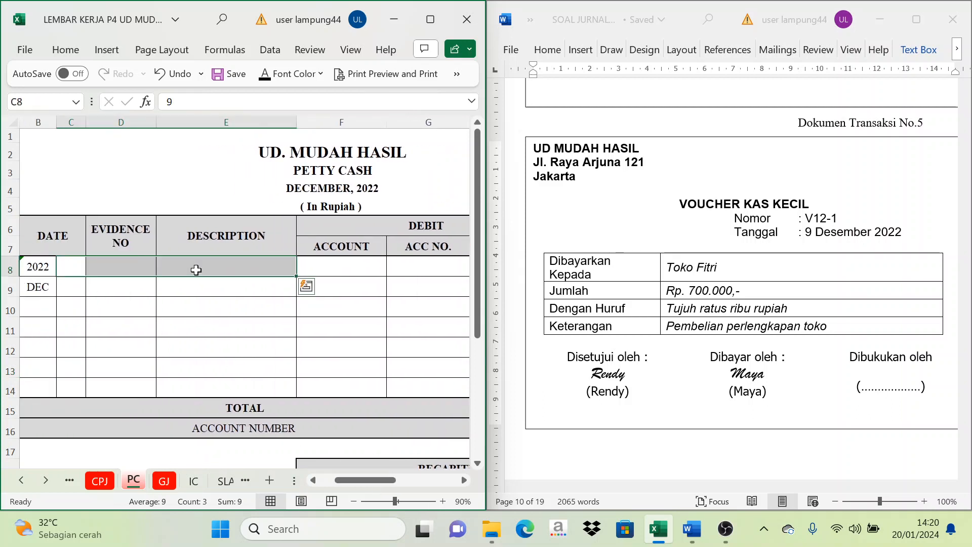
Step: Apply the black font colour to voucher V12-1's date, number and description in C8:E8 and its 700.000 petty cash credit in I8
click(264, 76)
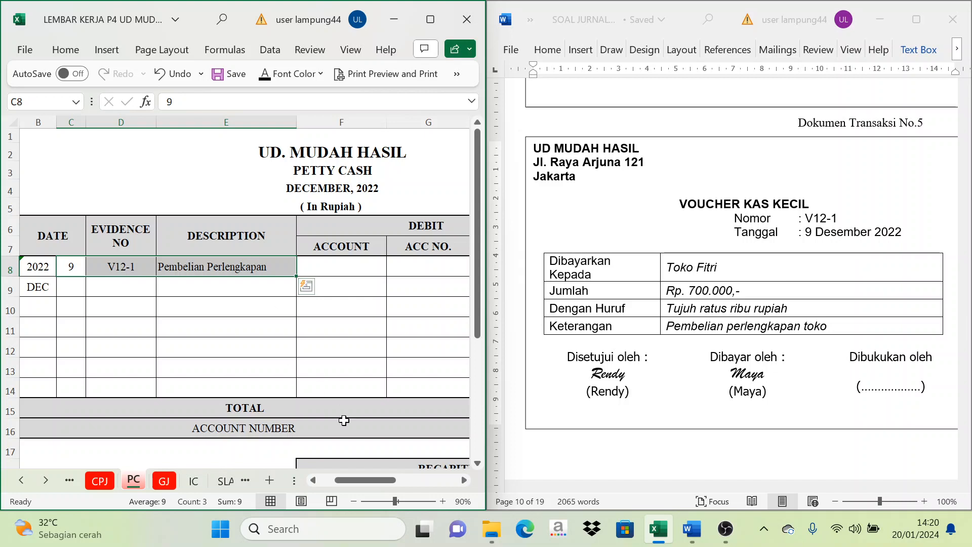
drag(371, 479, 434, 491)
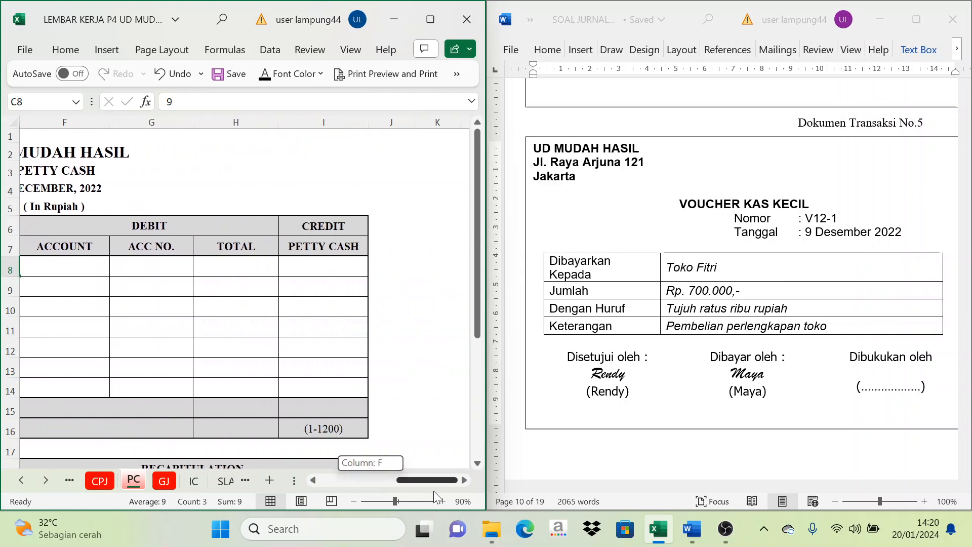
click(346, 273)
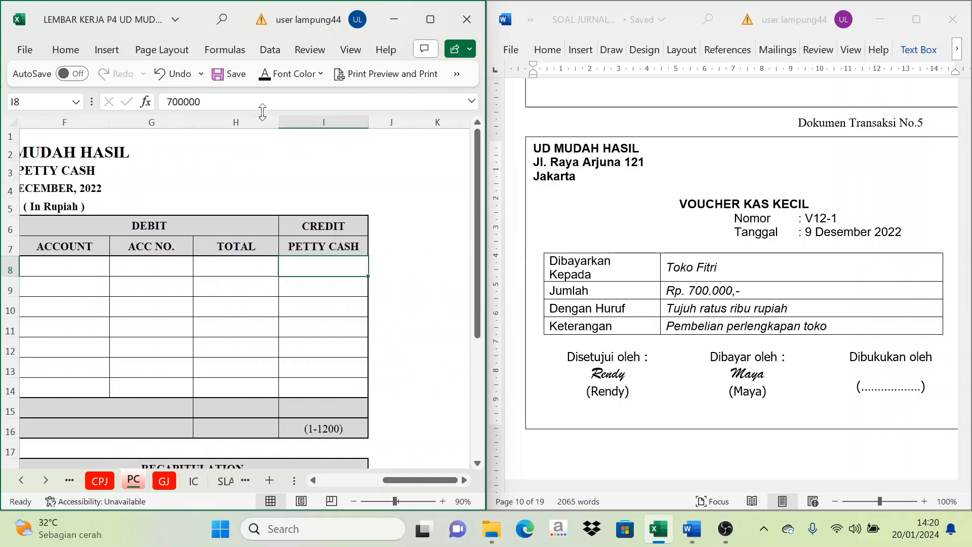
click(264, 75)
Step: Apply the black font colour to the row 8 debit entry: Store Supplies in F8, account 1-1600 in G8 and 700.000 in H8
drag(436, 478, 423, 482)
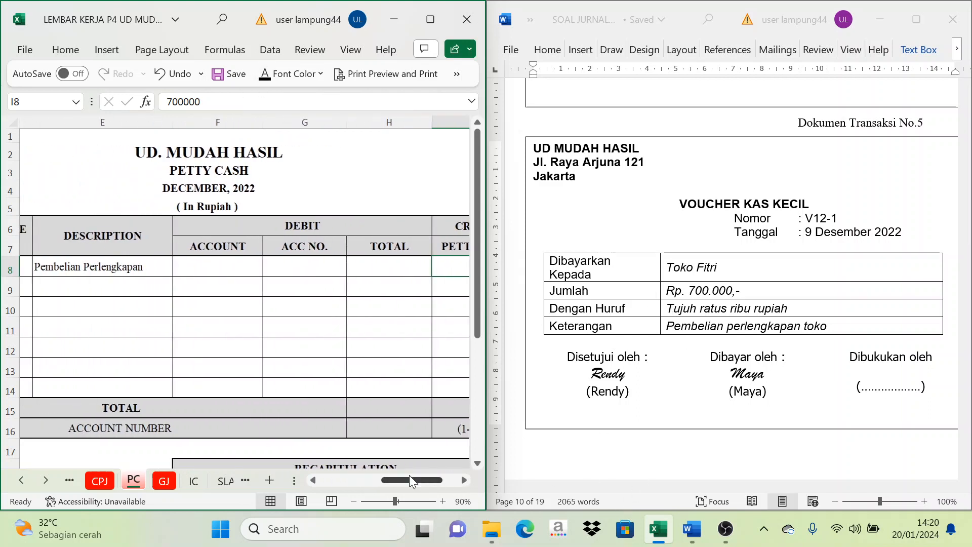
click(200, 261)
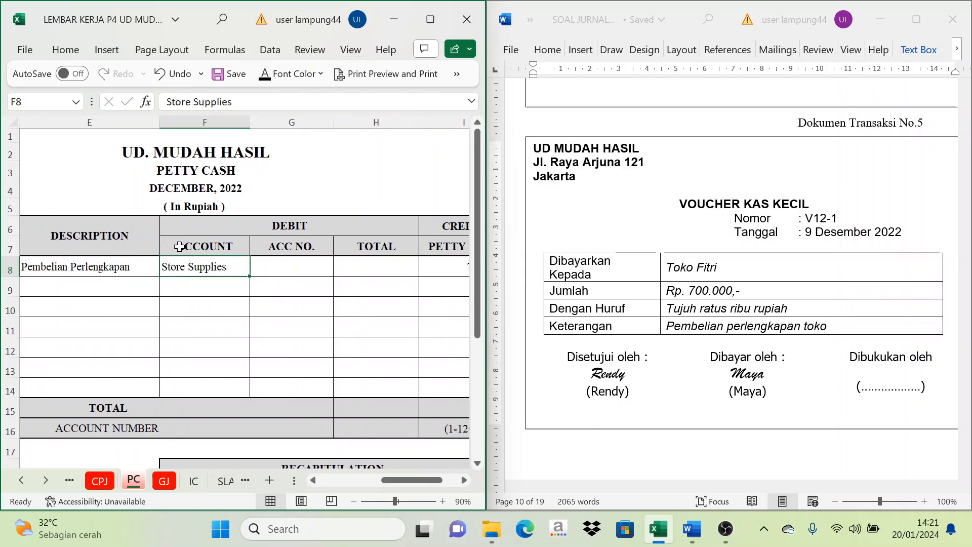
click(273, 263)
click(265, 78)
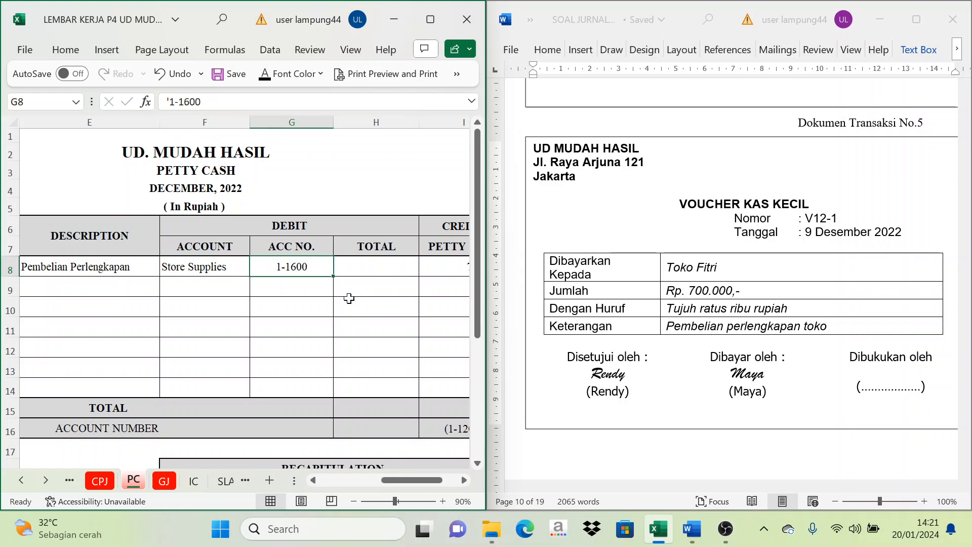
click(350, 258)
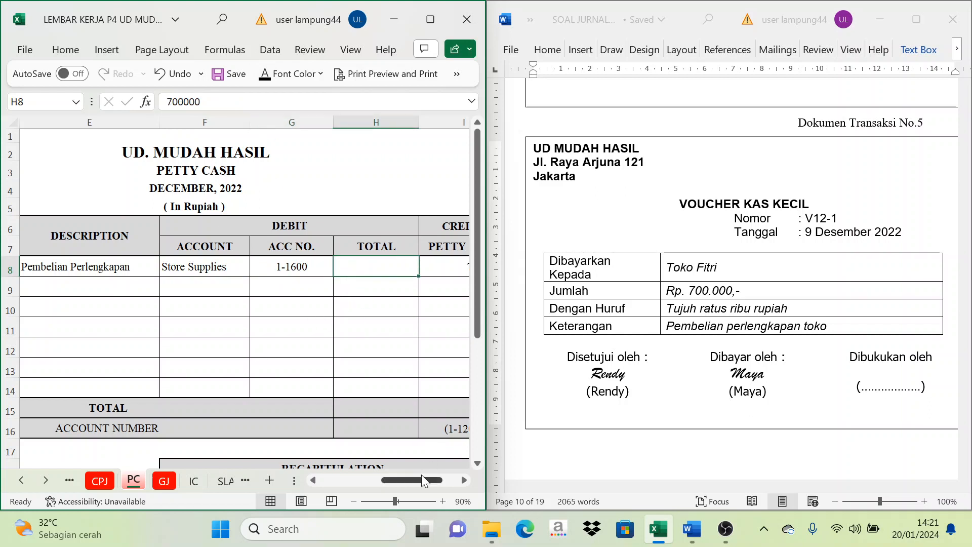
drag(421, 478, 431, 486)
click(314, 271)
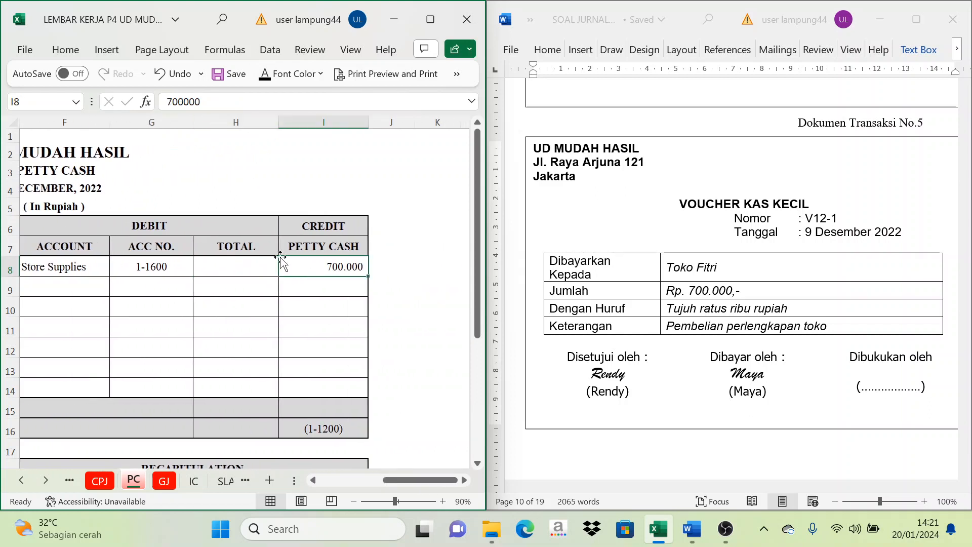
click(237, 264)
click(264, 76)
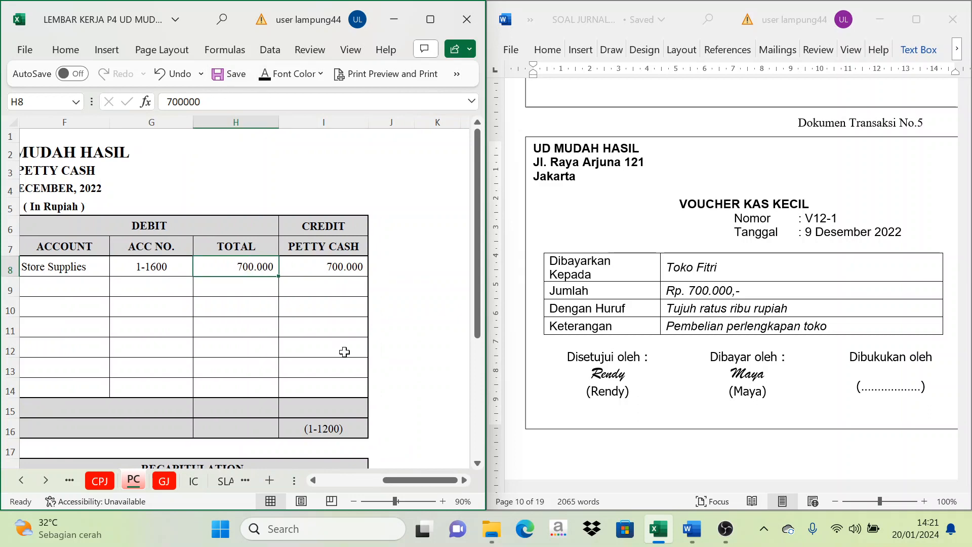
Step: Bring up transaction document No.6 in the Word file and open the cash payment journal sheet CPJ in the workbook
scroll(810, 289, down, 7)
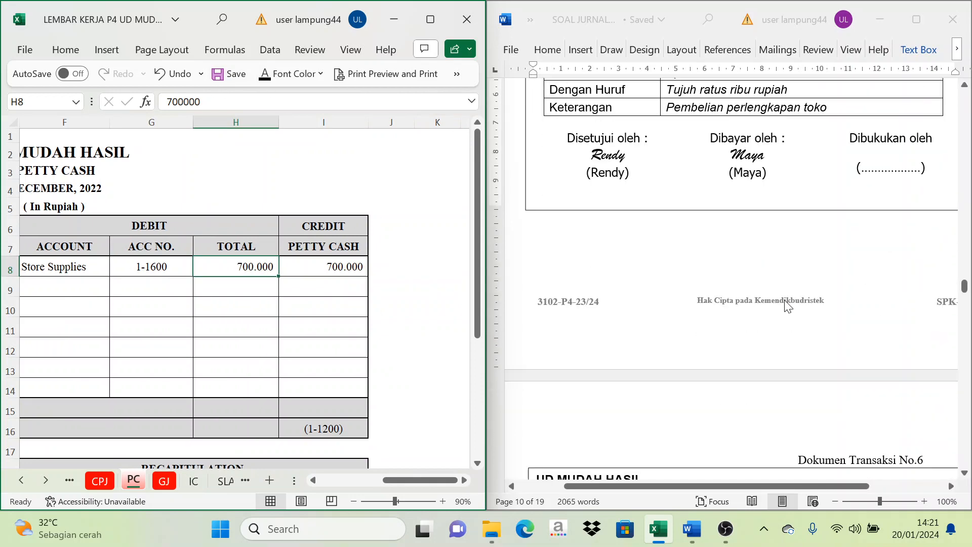
scroll(782, 311, down, 3)
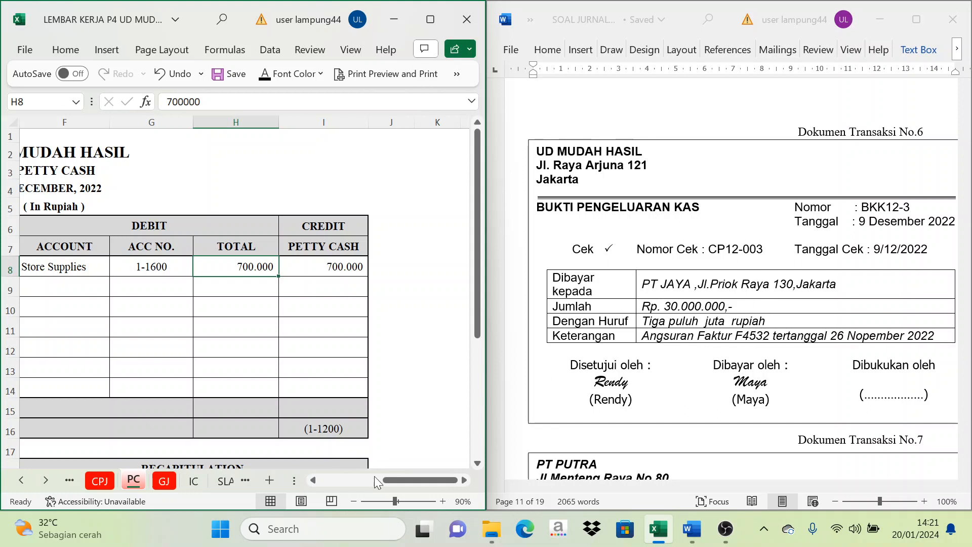
drag(426, 480, 357, 504)
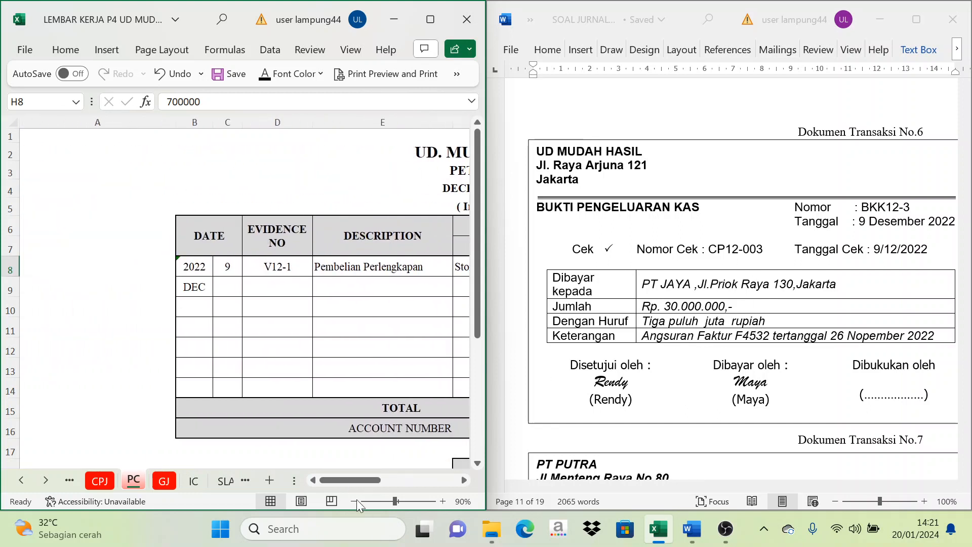
click(22, 480)
click(22, 480)
click(22, 479)
click(22, 480)
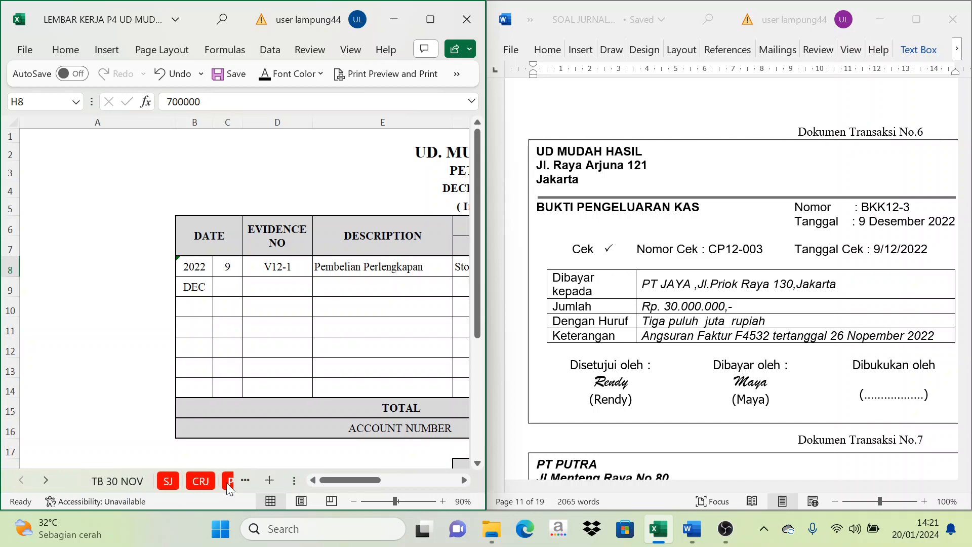
click(228, 482)
click(195, 479)
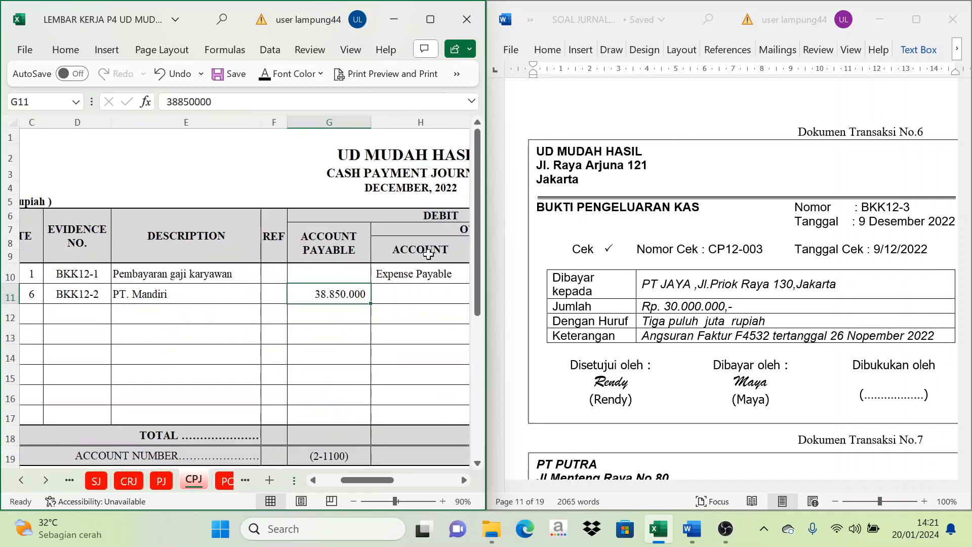
drag(361, 478, 340, 483)
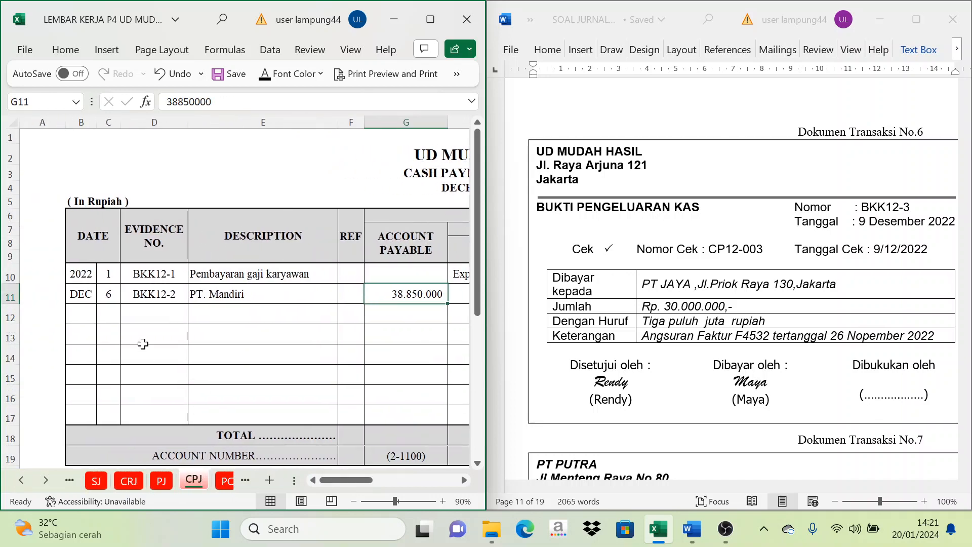
Step: Record day 9, evidence number BKK12-3 and description PT. Jaya in row 12 of the cash payment journal
click(103, 314)
text(9)
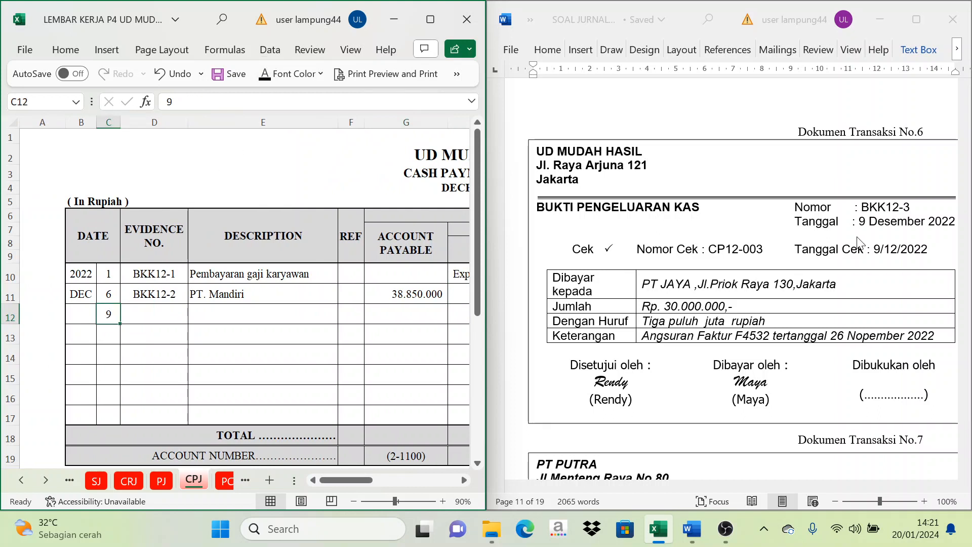
click(150, 317)
text(BKK12-3)
key(ctrl+Return)
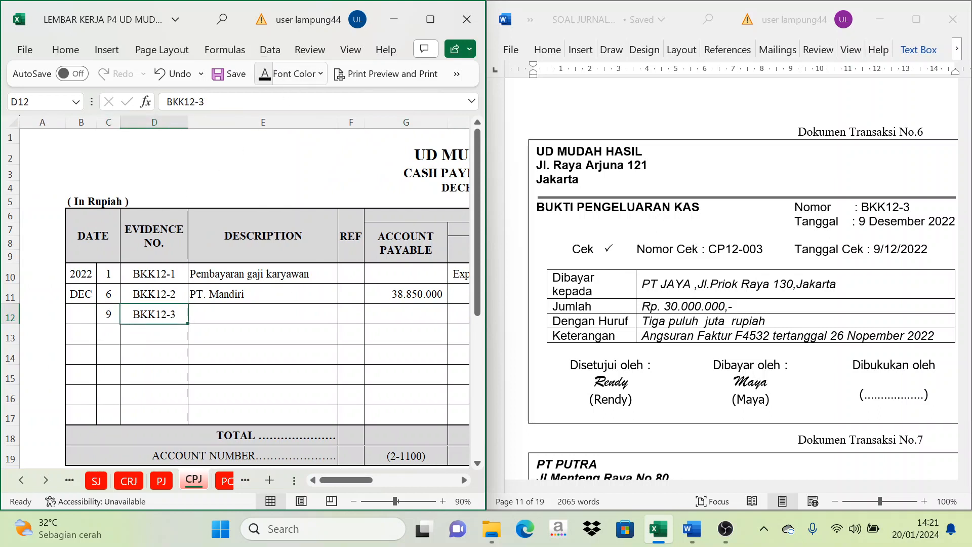
click(223, 307)
text(PT. Jaya)
key(ctrl+Return)
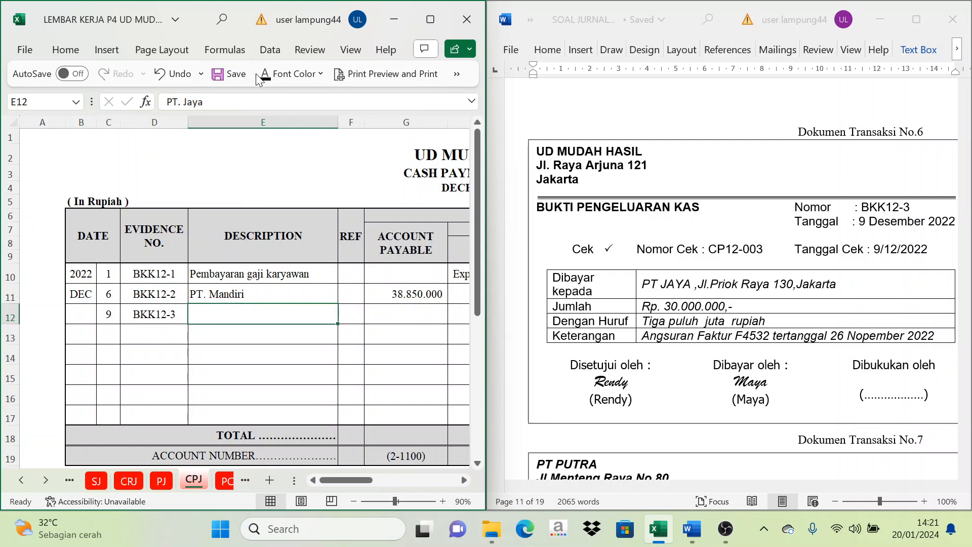
Step: Apply the black font colour to the 30.000.000 cash in bank credit in K12 and the matching account payable debit in G12
drag(349, 480, 425, 481)
click(273, 313)
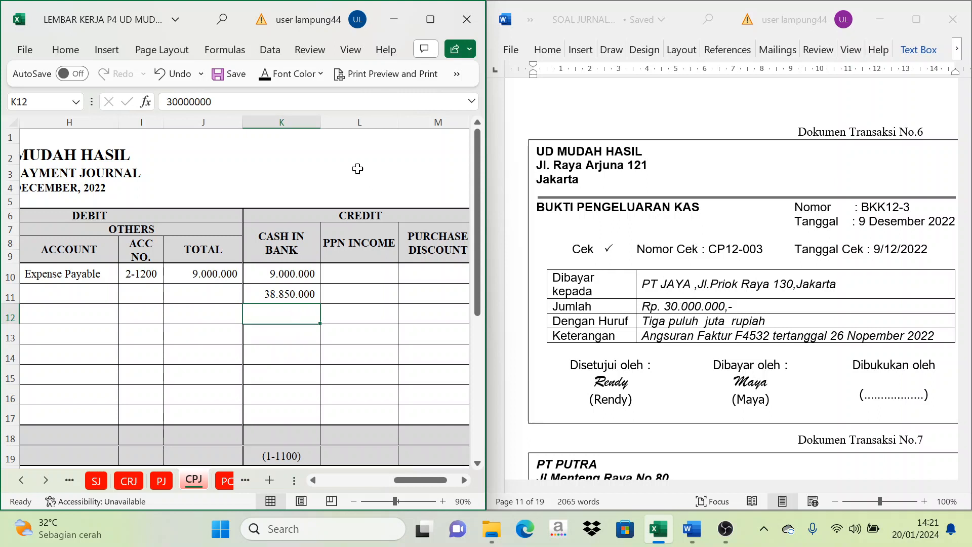
click(265, 75)
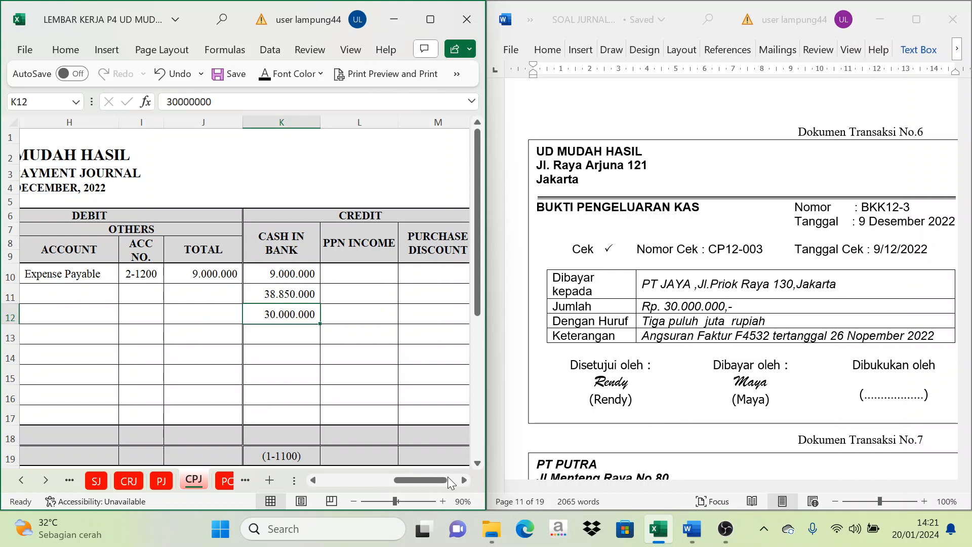
drag(447, 480, 420, 482)
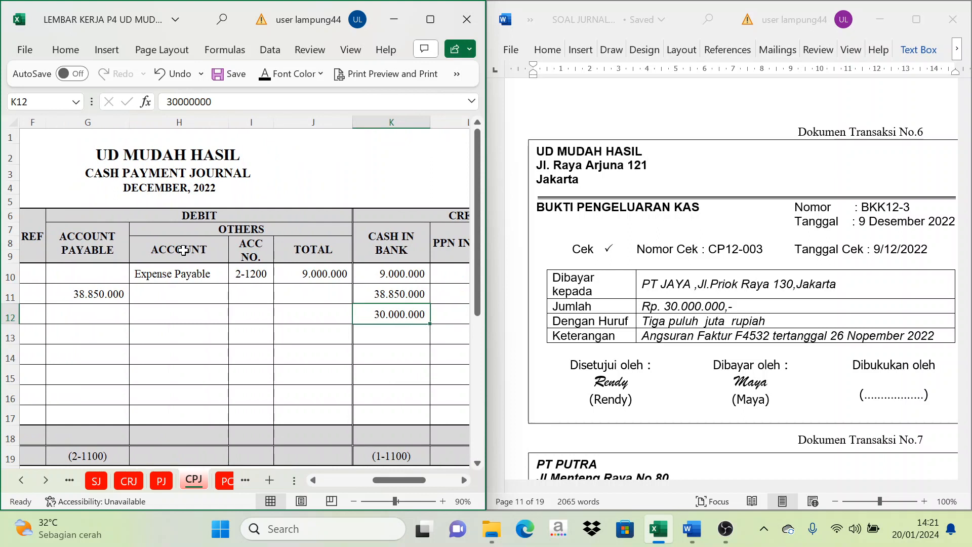
click(101, 219)
click(83, 244)
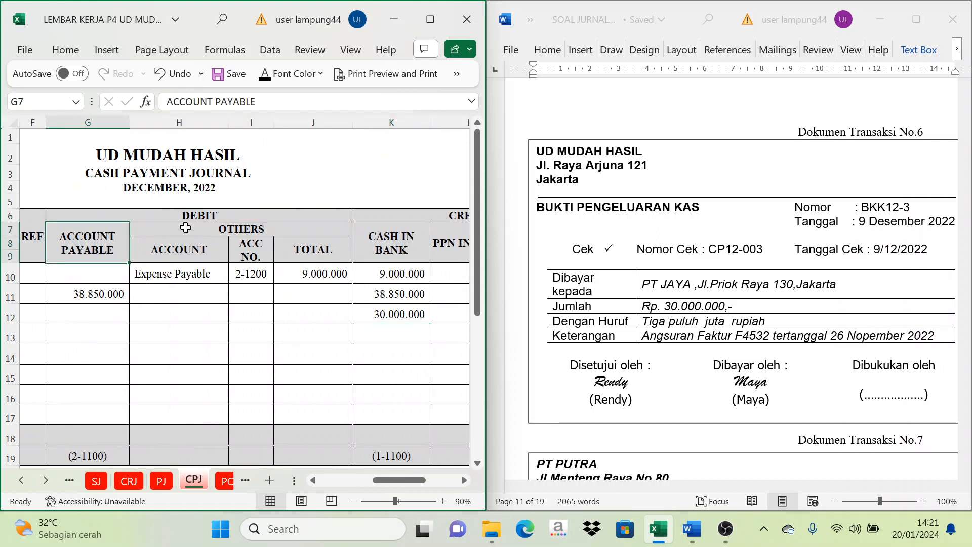
click(79, 315)
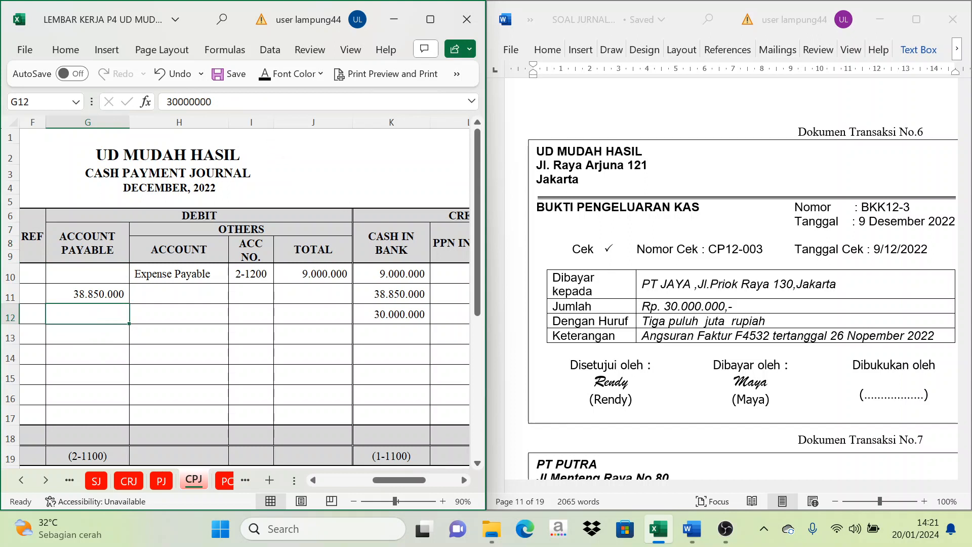
click(265, 77)
Step: On the SLAP sheet, apply the black font colour to day 9 and Cash Payment Journal in row 22 of the PT JAYA ledger
click(47, 481)
click(47, 481)
click(47, 481)
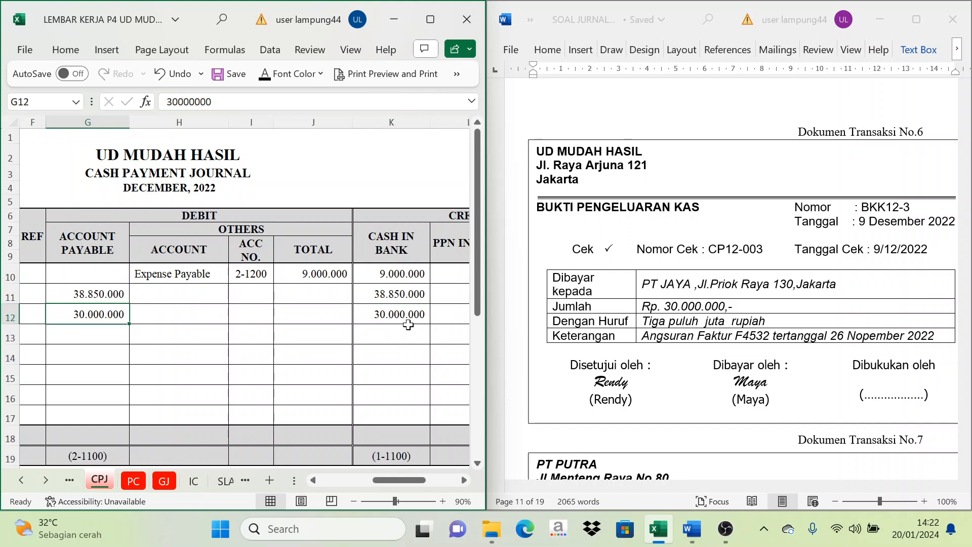
click(46, 481)
click(45, 481)
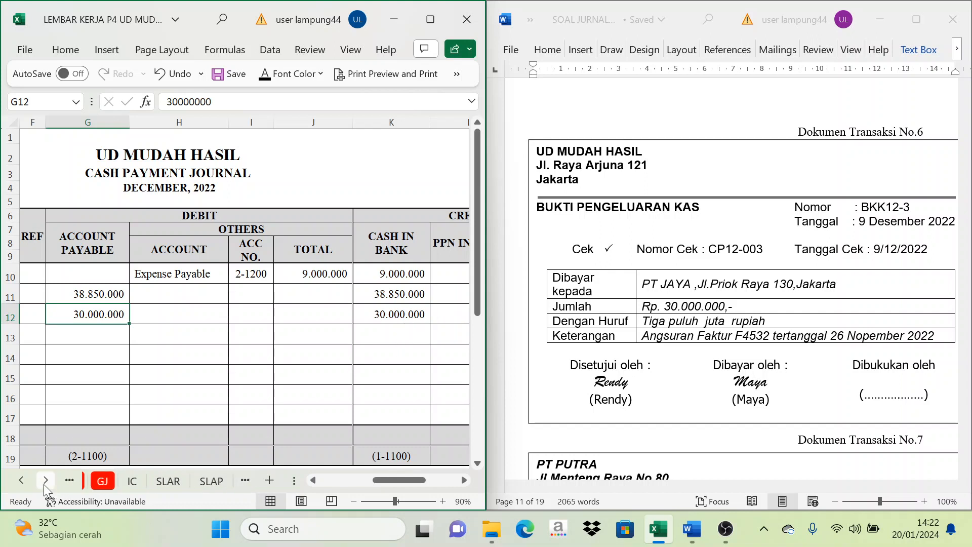
click(208, 481)
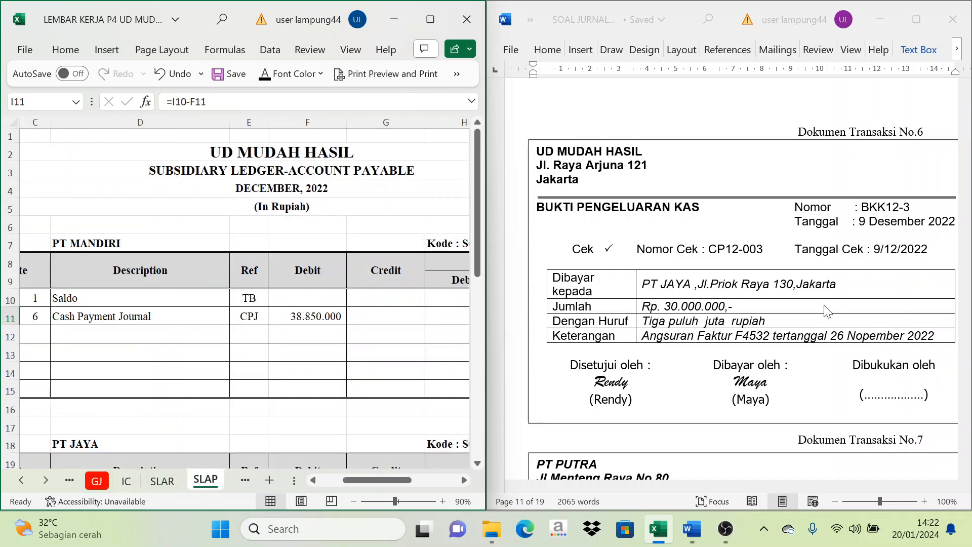
scroll(354, 405, down, 3)
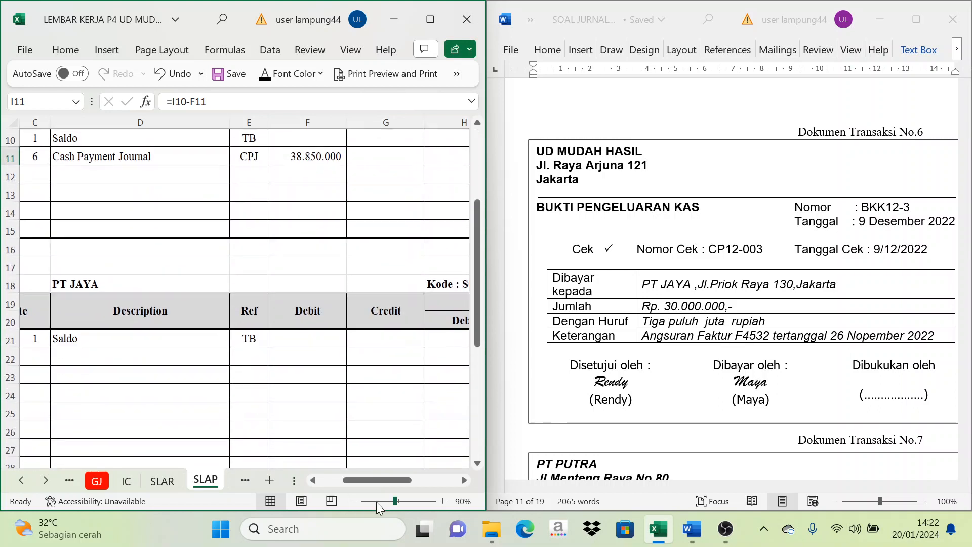
drag(386, 479, 365, 475)
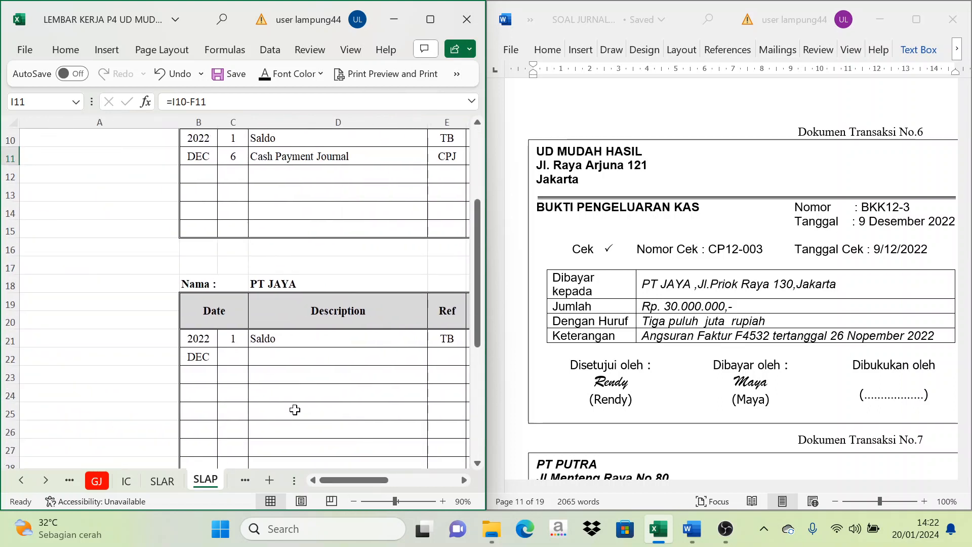
click(231, 359)
drag(232, 357, 276, 355)
click(267, 74)
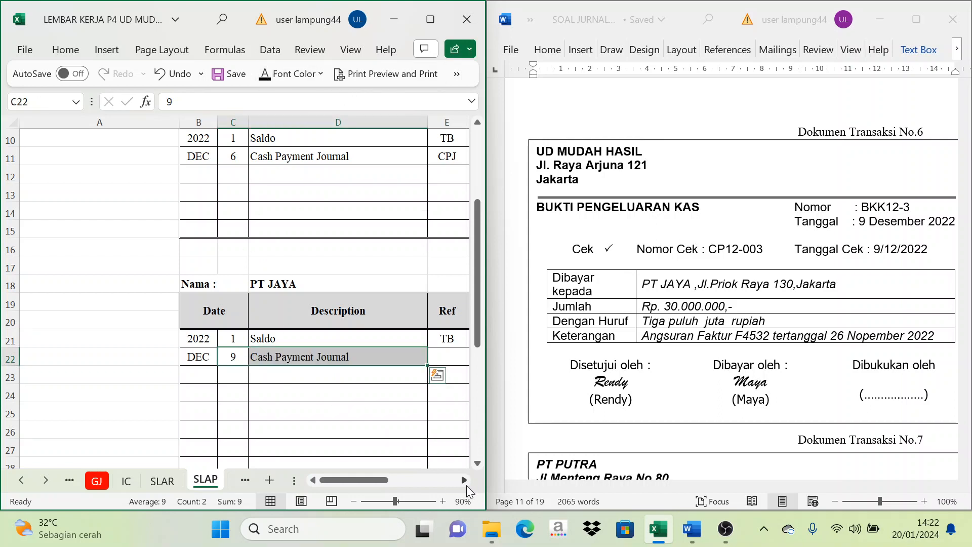
Step: Show the reference CPJ in E22 of the PT JAYA ledger in the black font colour
click(464, 480)
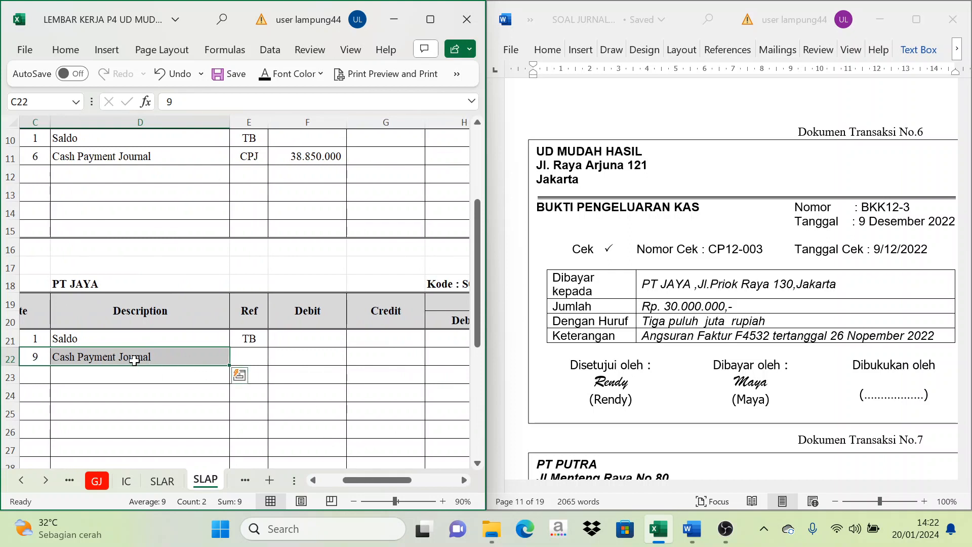
click(130, 358)
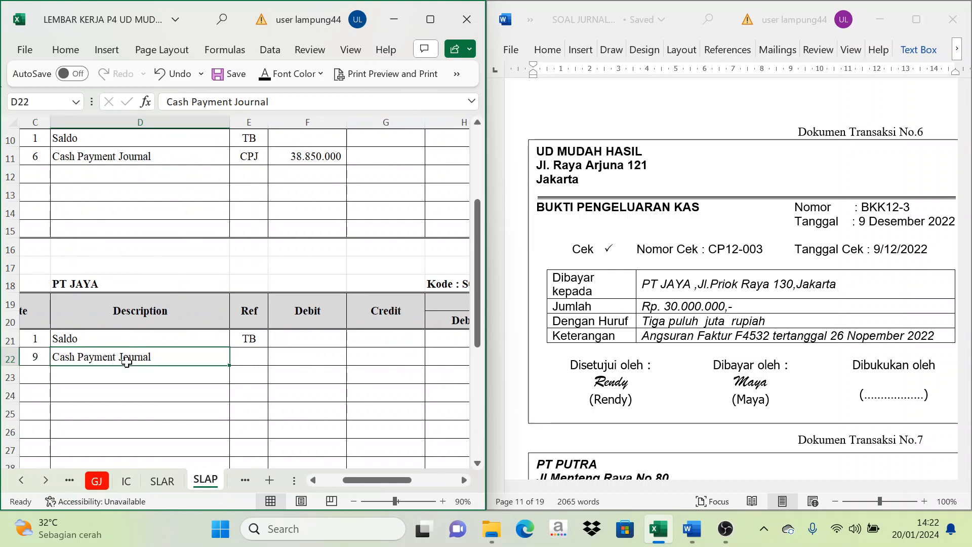
click(267, 359)
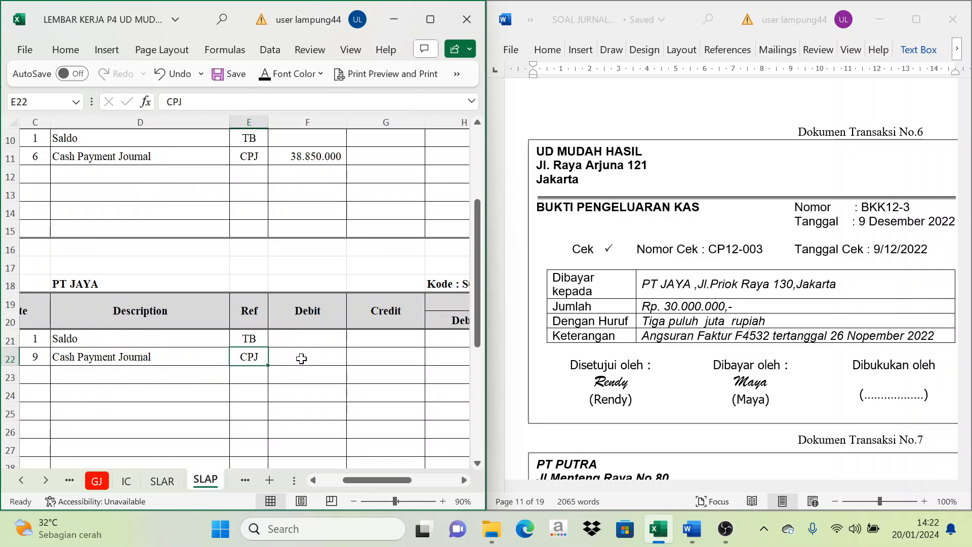
Step: Check the account payable debit in G12 of the CPJ sheet against the PT JAYA entry and return to the SLAP sheet
click(172, 357)
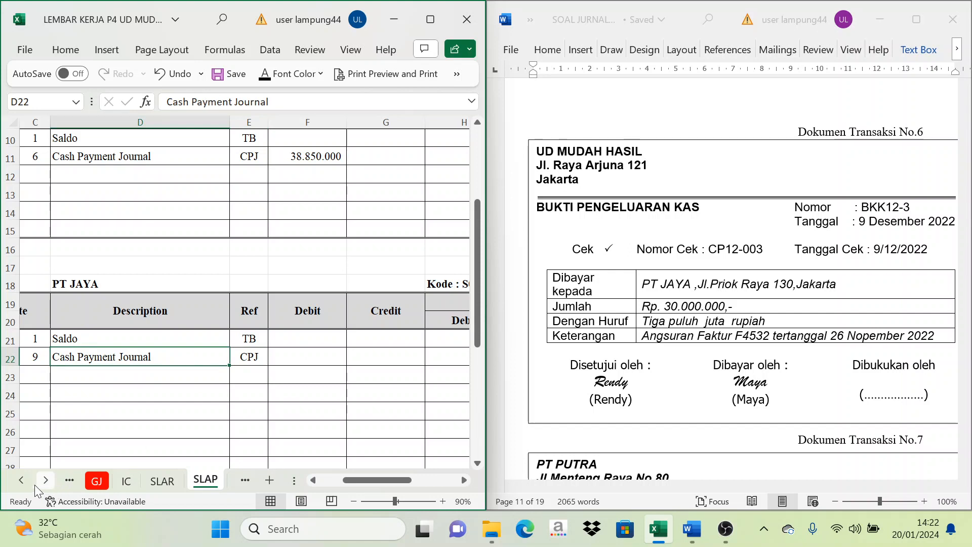
click(26, 482)
click(27, 482)
click(94, 481)
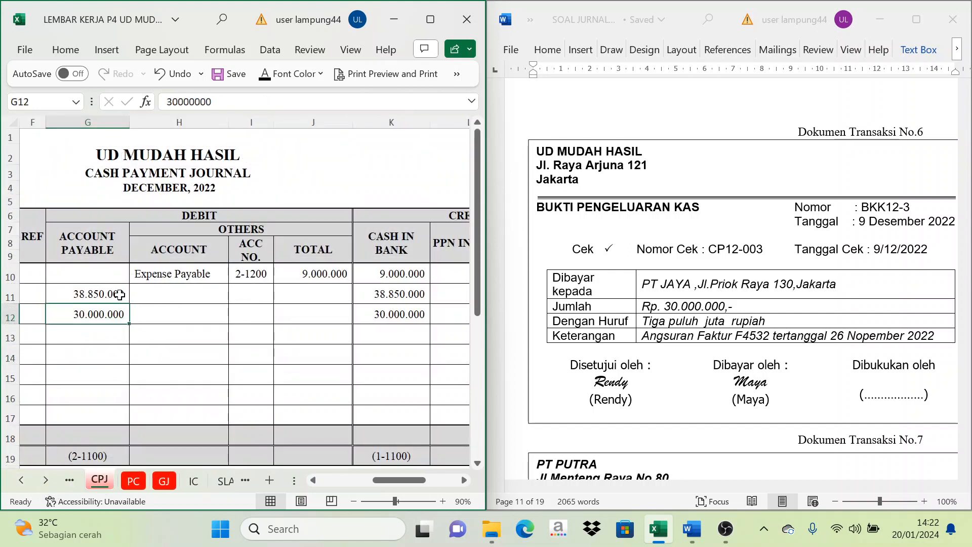
click(98, 243)
click(93, 319)
click(47, 483)
click(47, 484)
click(205, 481)
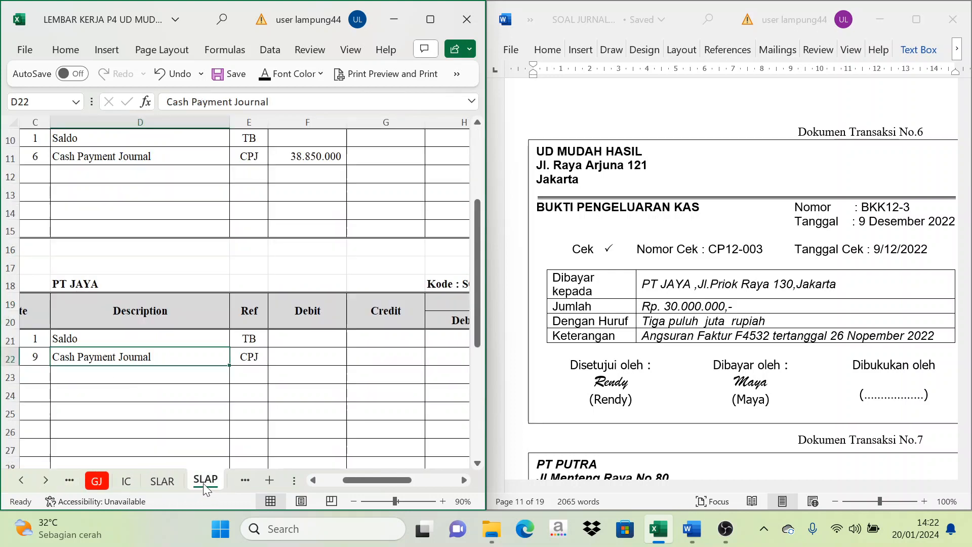
Step: Apply the black font colour to the 30.000.000 debit in F22 of the PT JAYA ledger
click(299, 360)
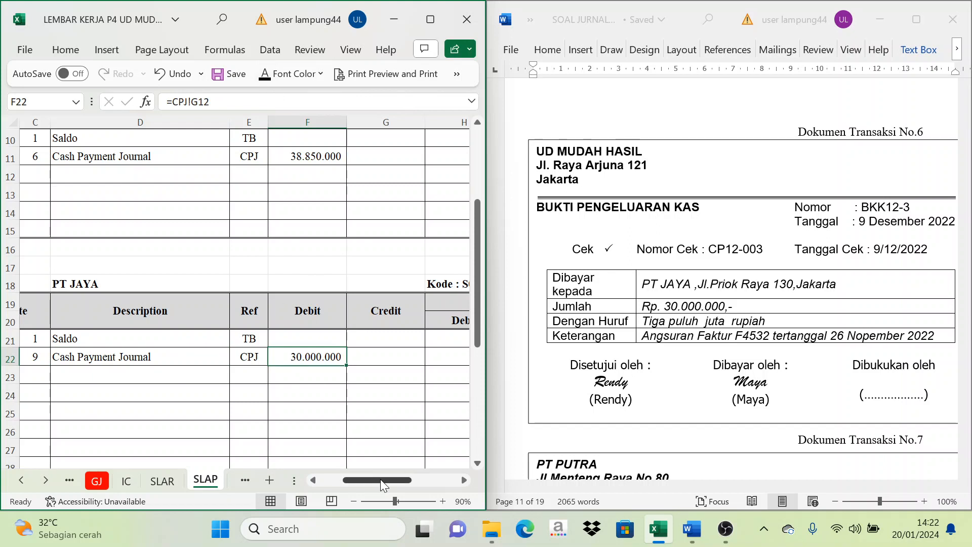
drag(380, 479, 404, 479)
click(317, 307)
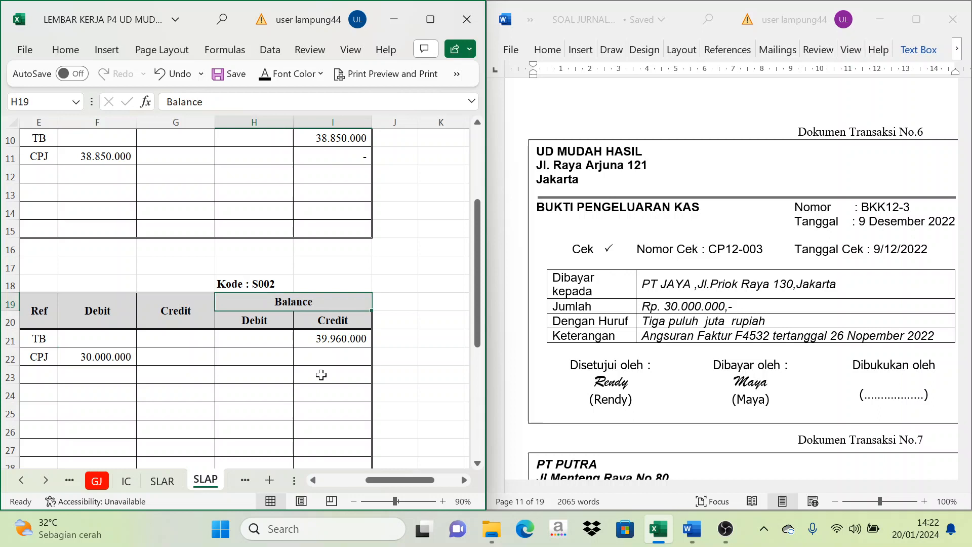
Step: Apply the black font colour to the PT JAYA credit balance in I22, calculated by =I21-F22 from the opening balance and the debit
click(353, 337)
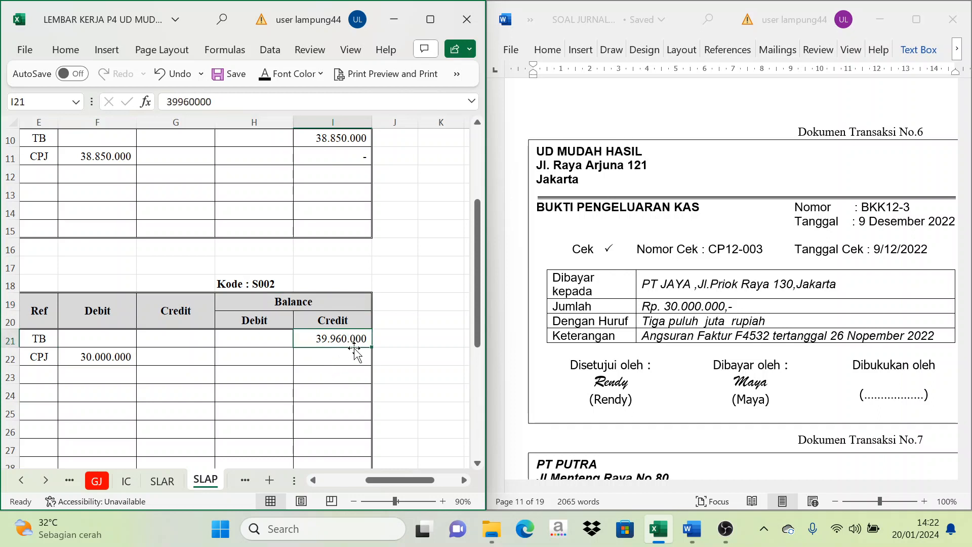
click(98, 322)
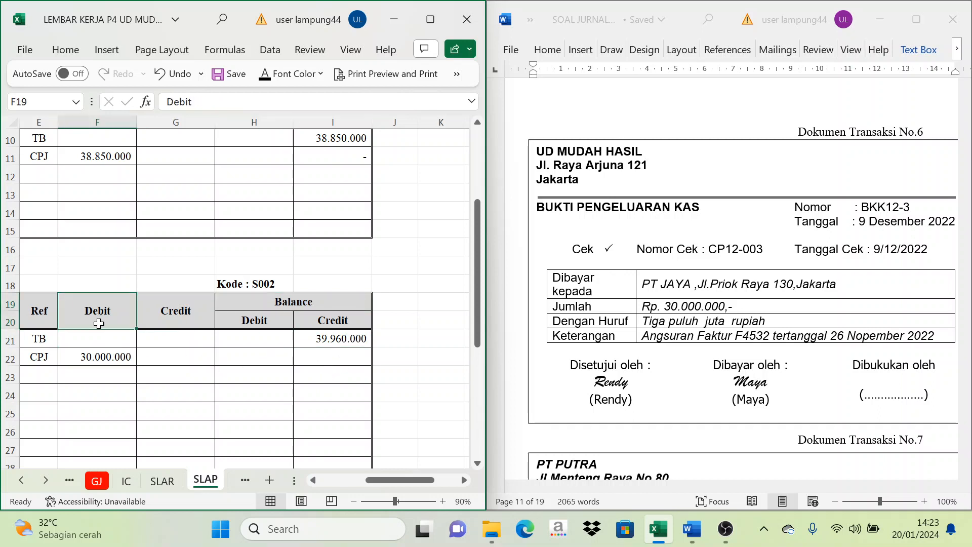
click(98, 360)
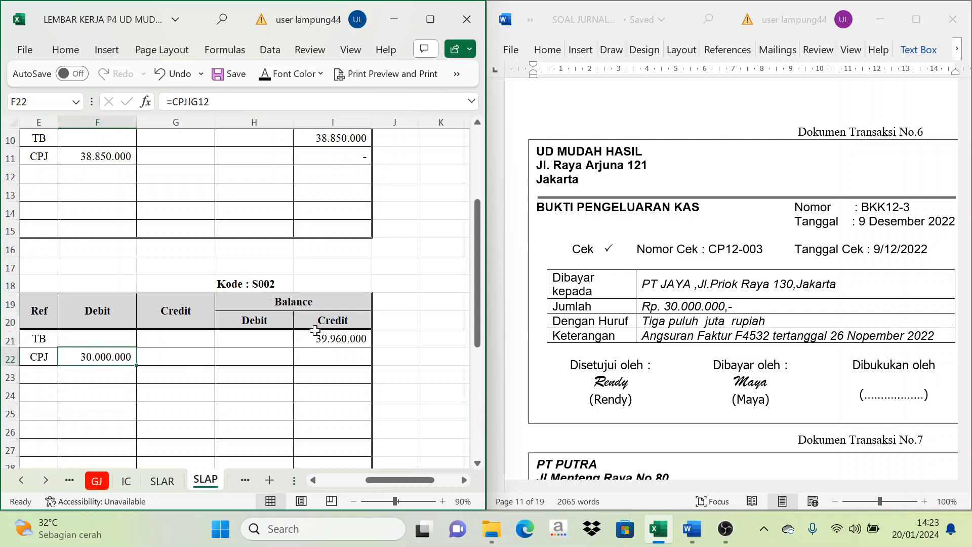
click(315, 328)
click(98, 309)
click(350, 338)
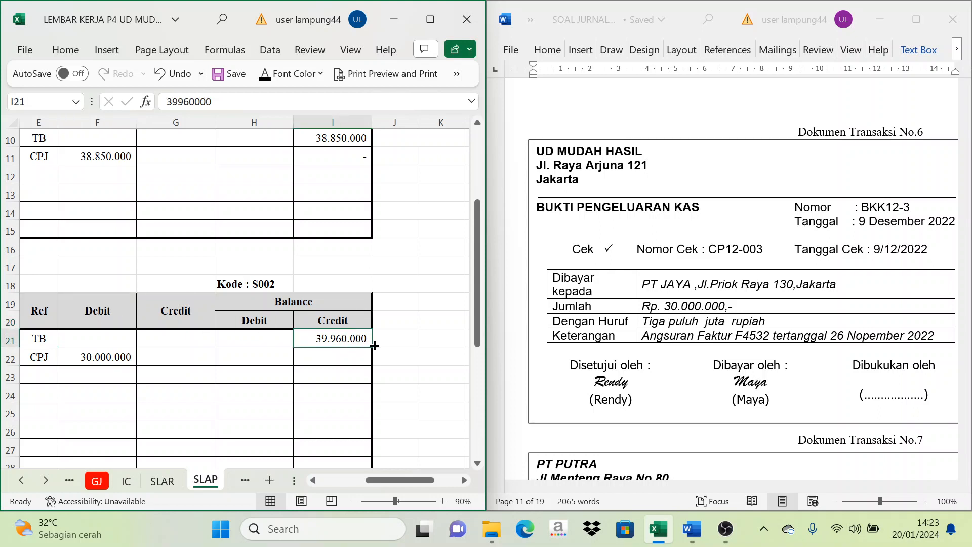
click(107, 357)
click(318, 356)
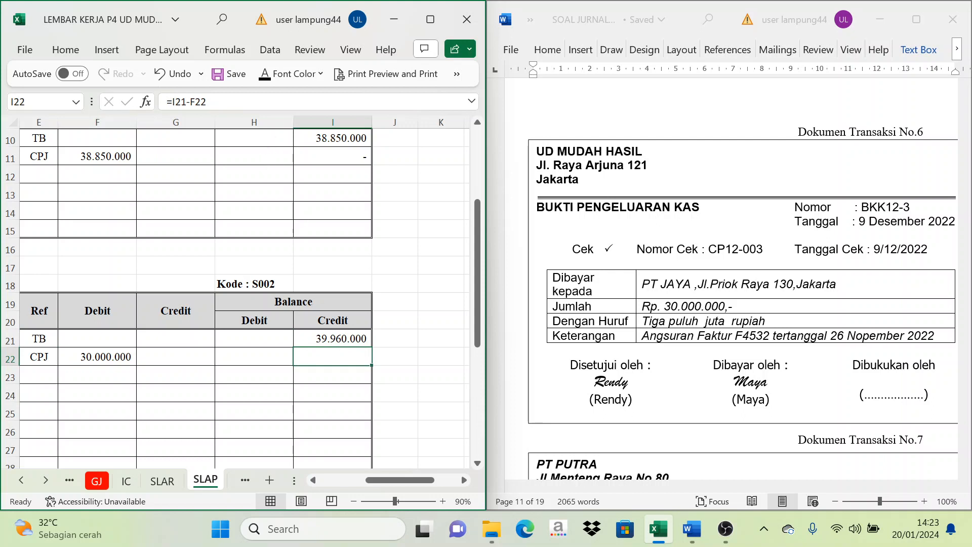
click(263, 76)
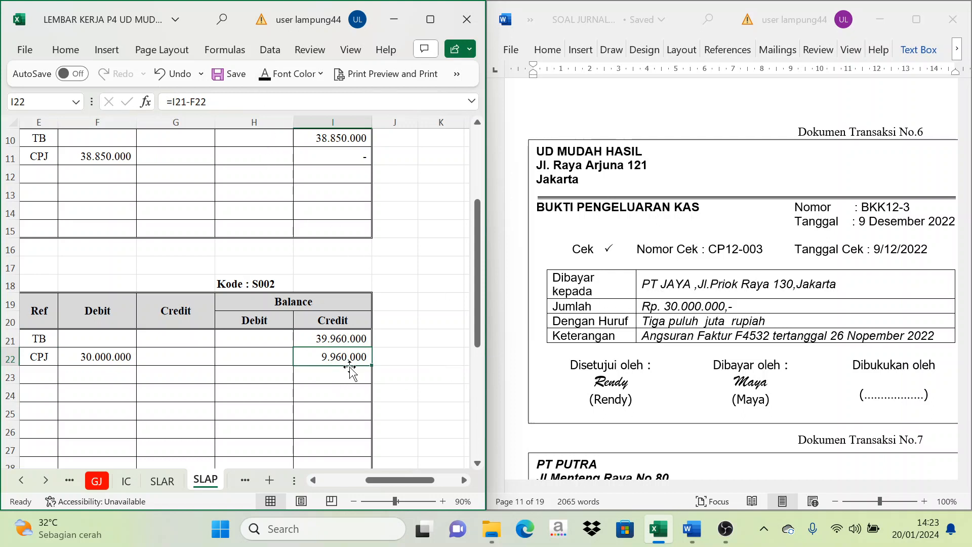
click(131, 363)
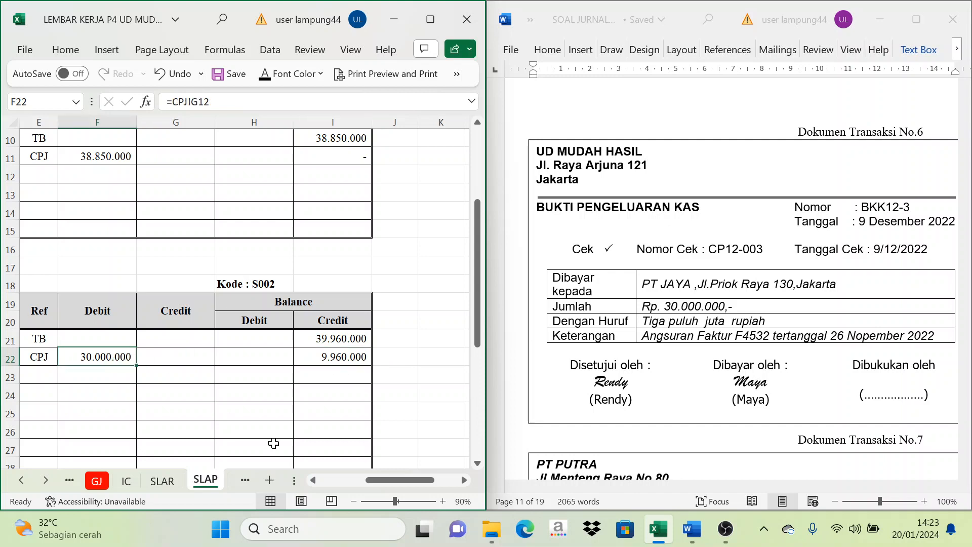
Step: Examine Dokumen Transaksi No.7, the PT PUTRA invoice dated 10 December 2022, in the Word document
drag(405, 484, 368, 482)
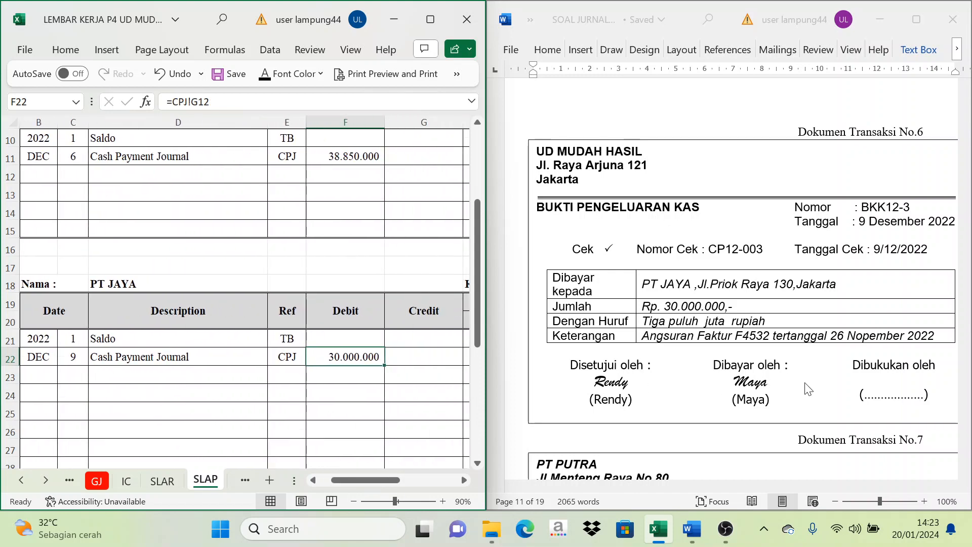
scroll(788, 347, down, 5)
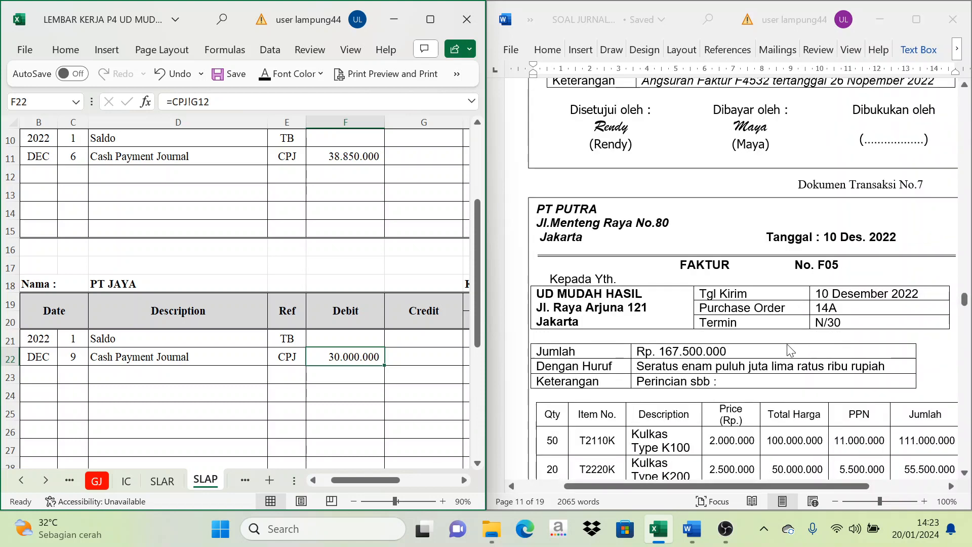
scroll(791, 350, down, 2)
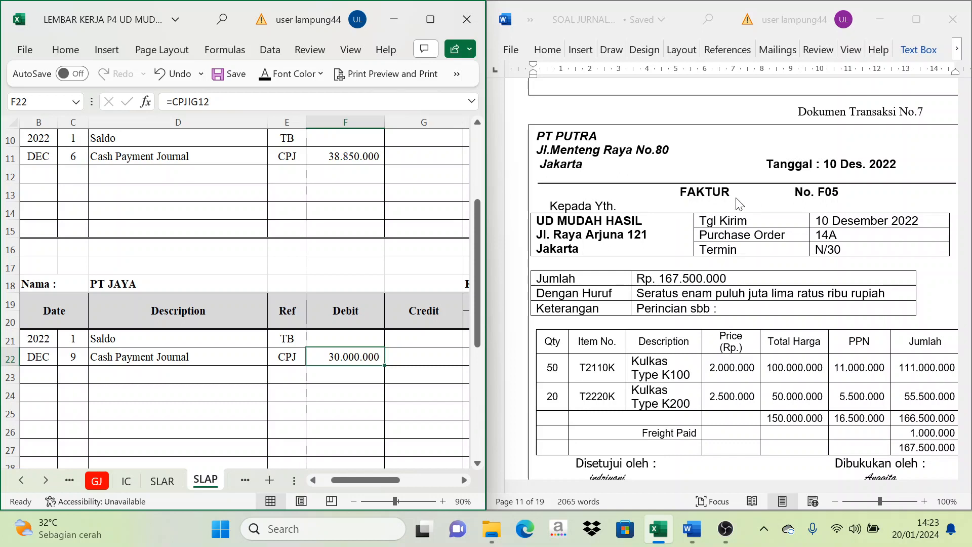
click(666, 174)
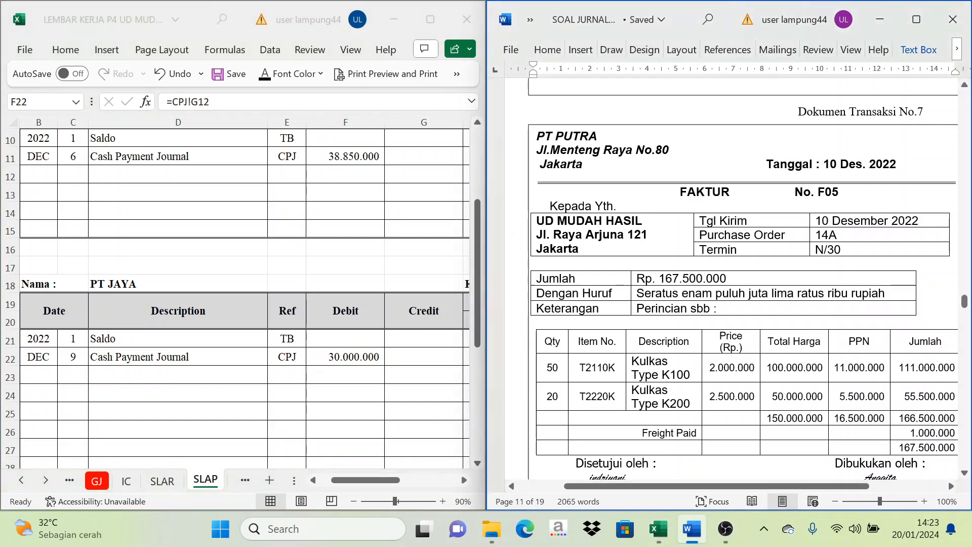
Step: On the PJ sheet of the Excel workbook, apply the black font colour to day 10, the invoice number and the description in C9:E9
click(22, 480)
click(21, 480)
click(21, 480)
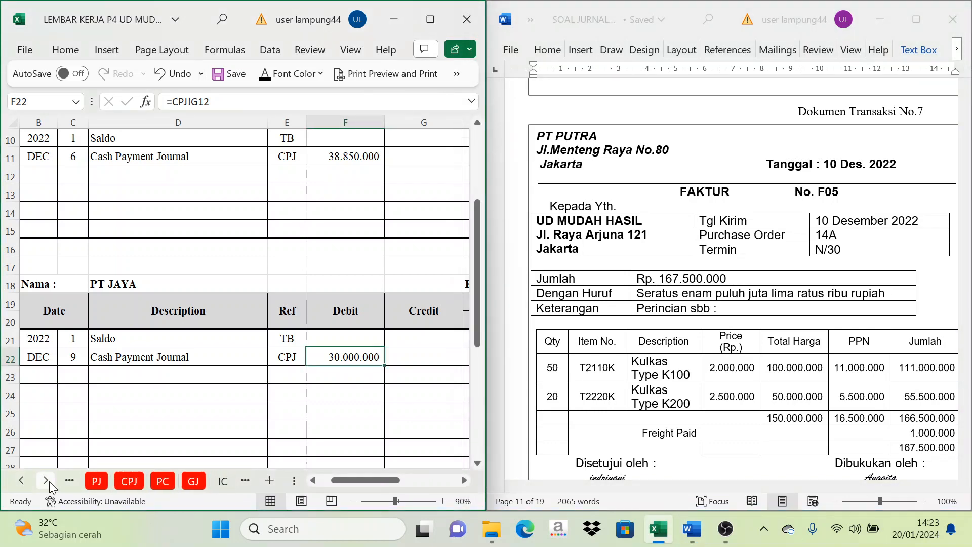
click(96, 481)
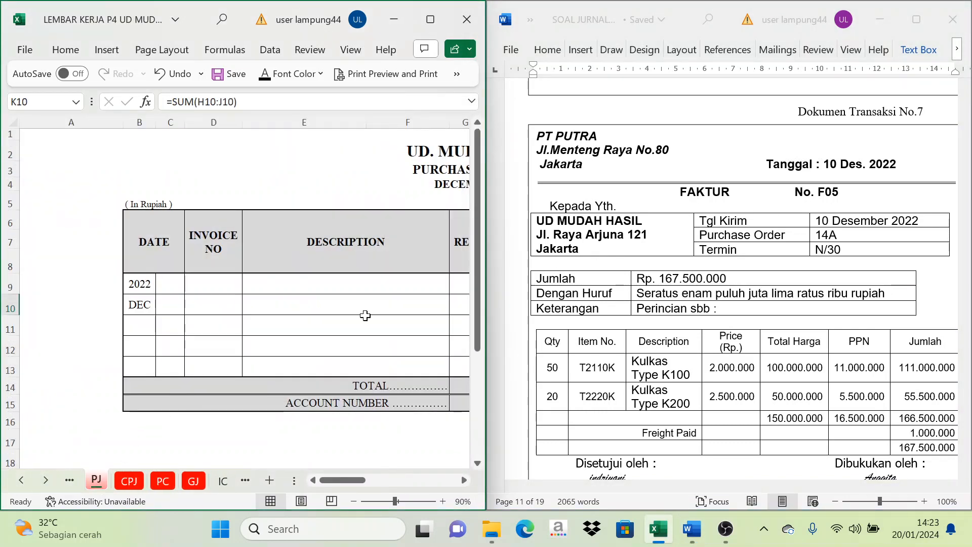
drag(166, 288, 289, 284)
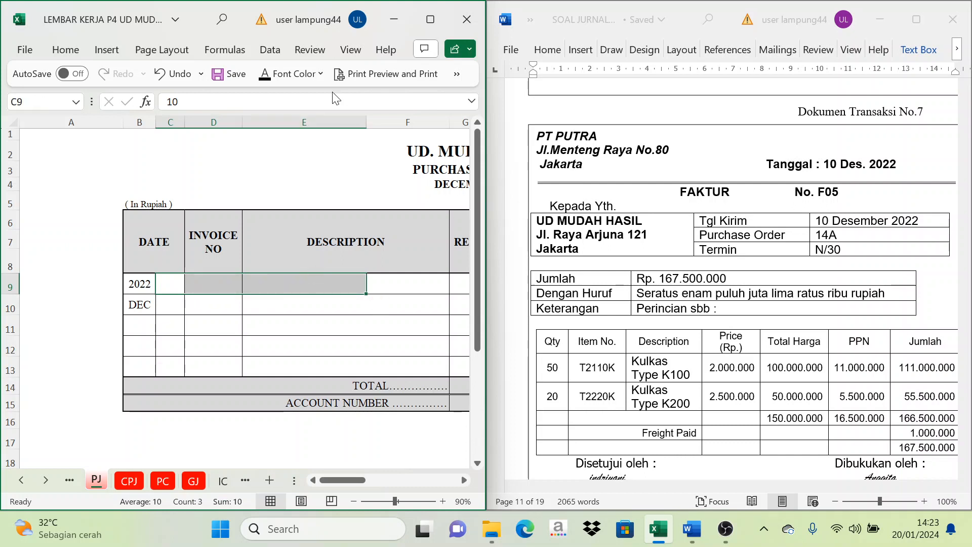
click(284, 75)
Step: Apply the black font colour to the 150.000.000 merchandise inventory debit in H9 of the purchase journal
drag(349, 482, 408, 488)
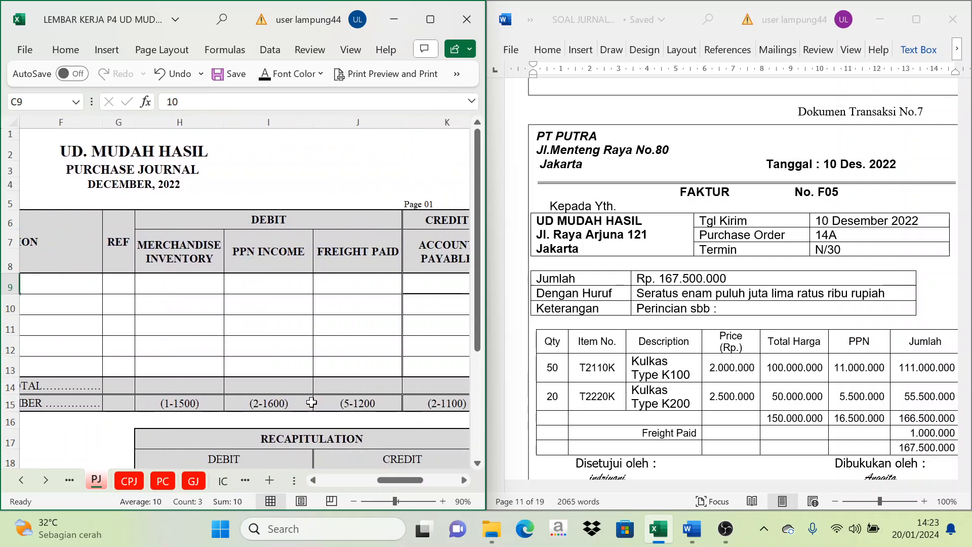
click(181, 250)
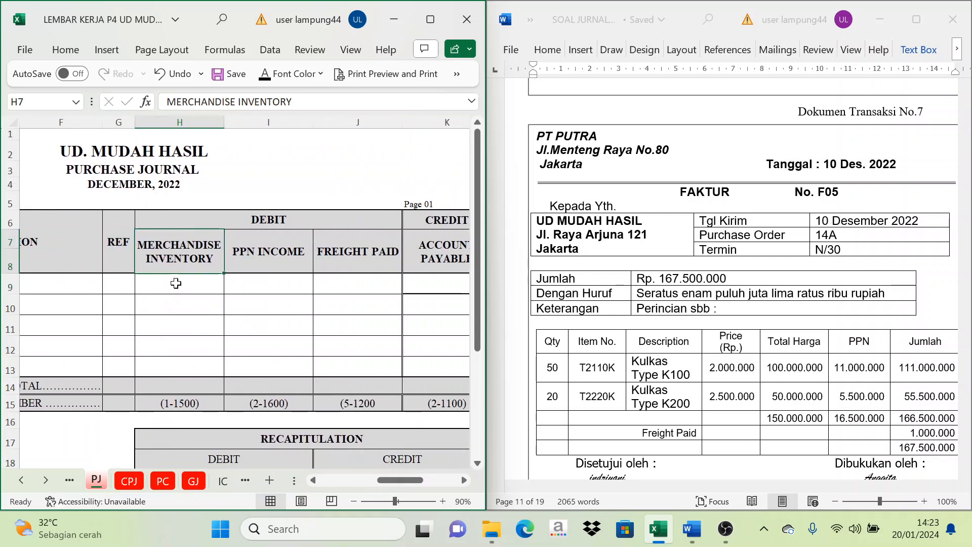
click(176, 283)
click(799, 350)
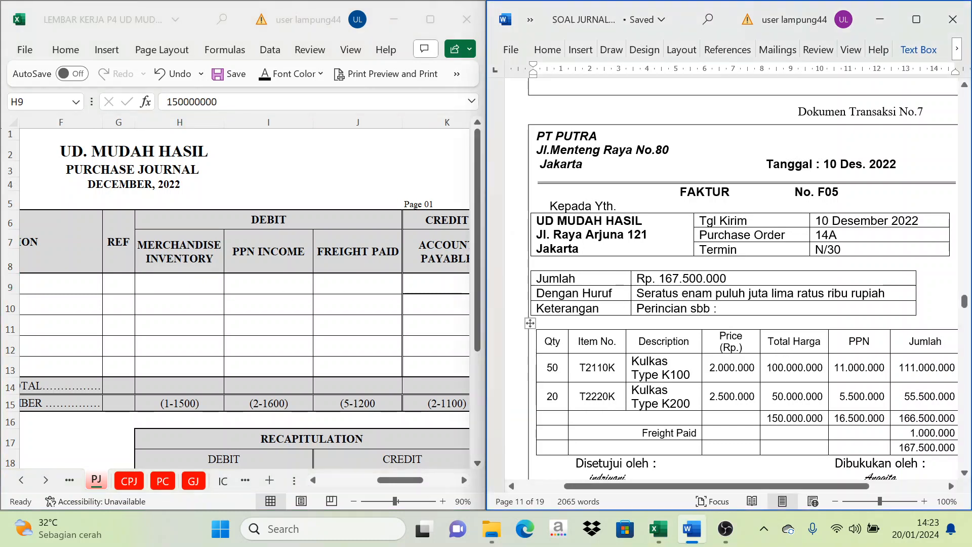
click(770, 425)
click(205, 289)
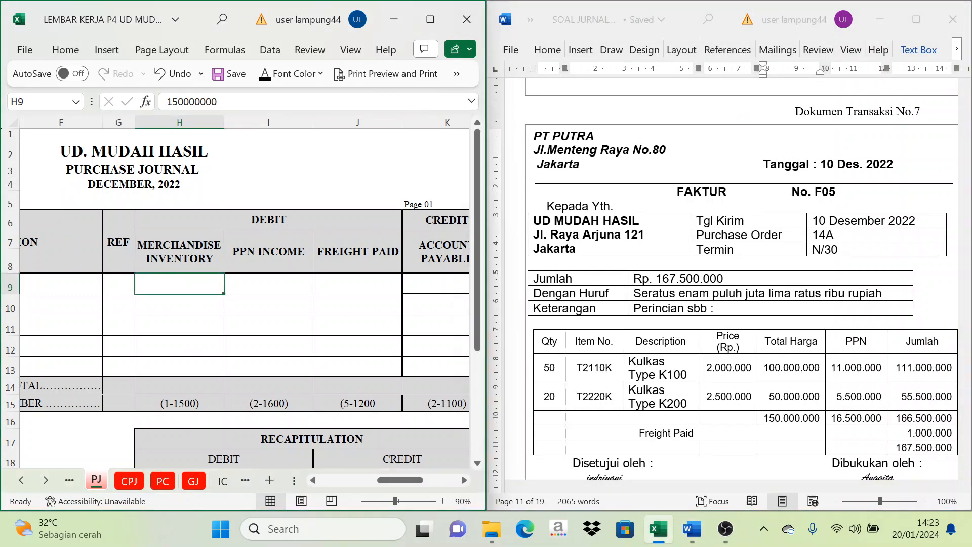
click(258, 79)
Step: Apply the black font colour to the 16.500.000 PPN income in I9 and the 1.000.000 freight paid in J9
click(251, 296)
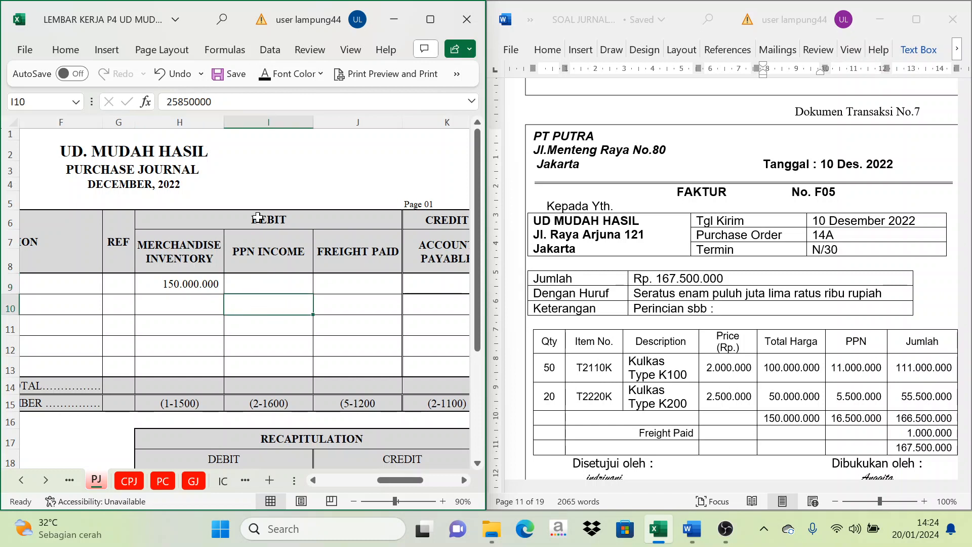
click(245, 284)
click(264, 77)
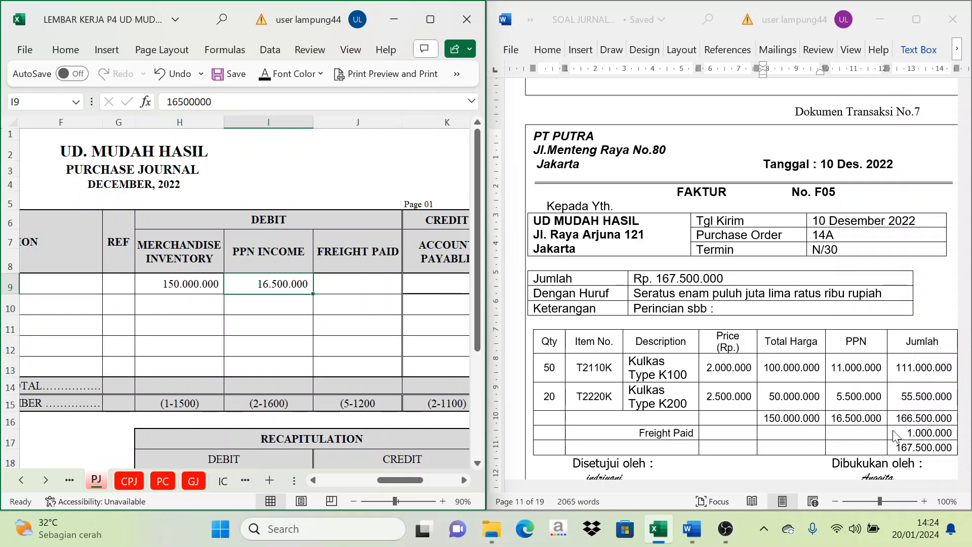
click(354, 281)
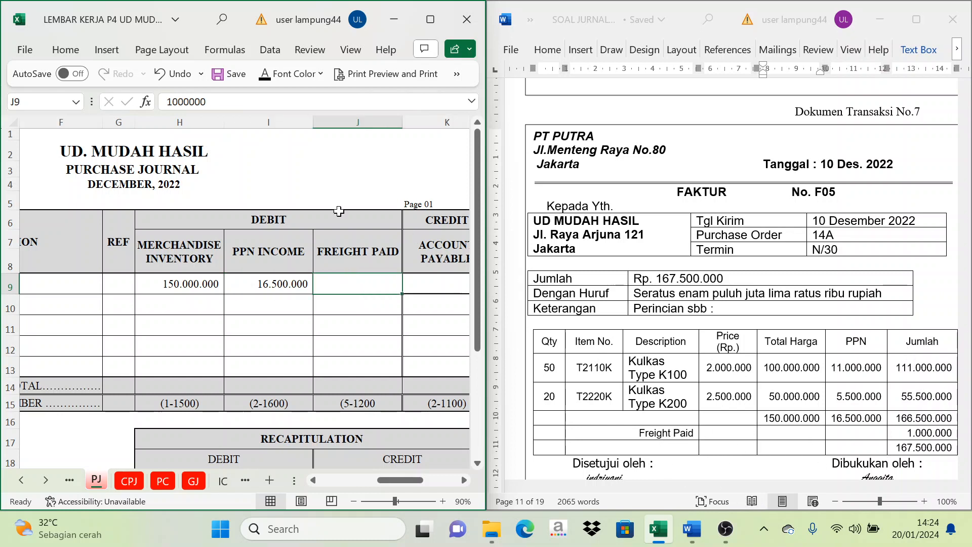
click(267, 79)
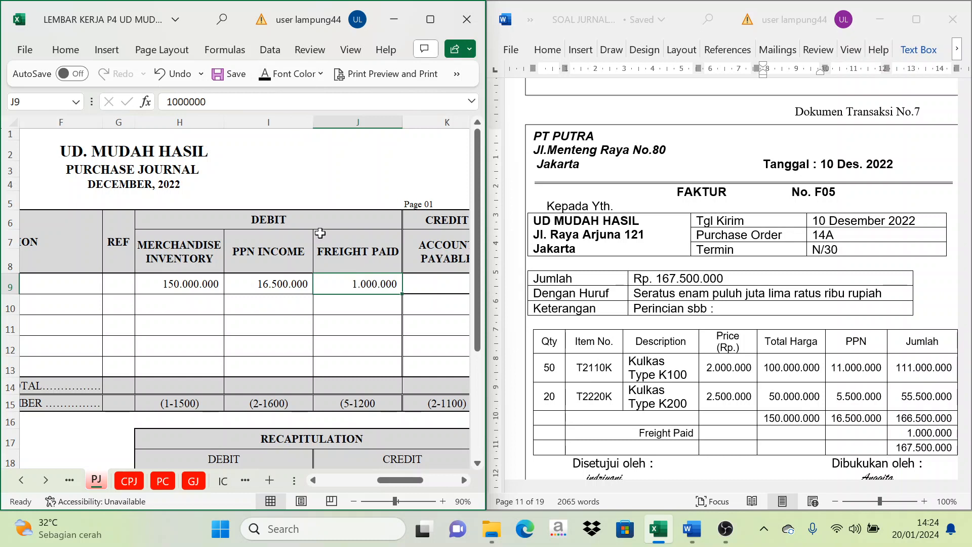
Step: Apply the black font colour to the 167.500.000 account payable credit in K9, calculated by =SUM(H9:J9)
click(464, 481)
click(464, 482)
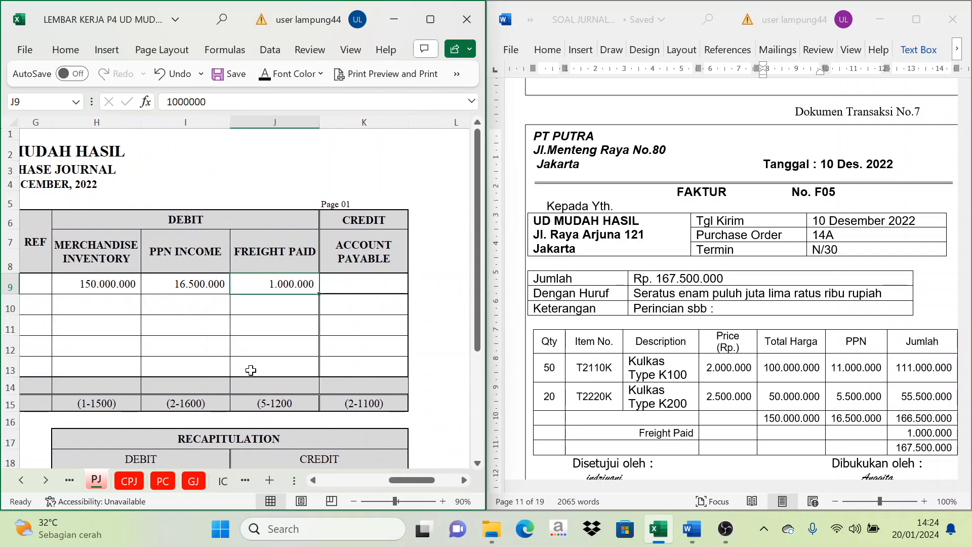
click(106, 285)
click(203, 286)
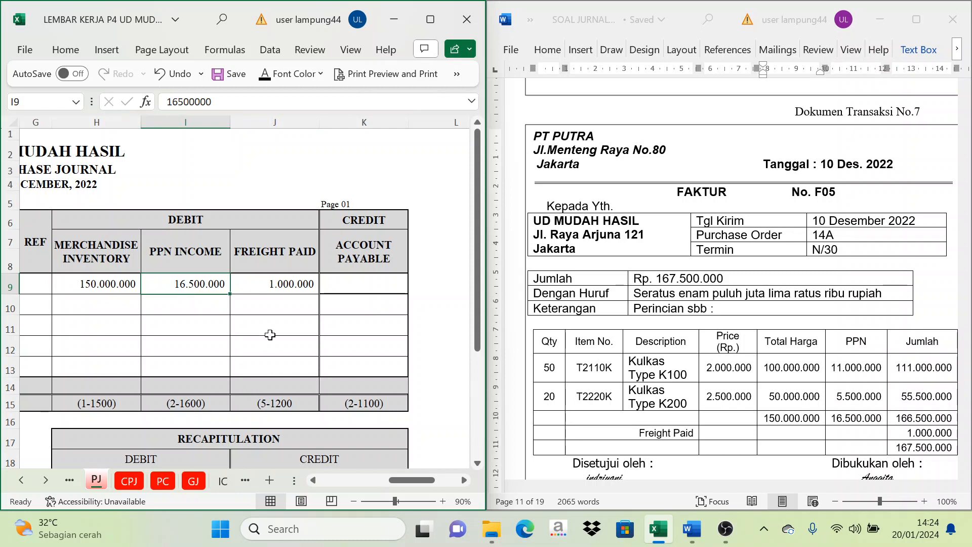
click(272, 251)
click(290, 290)
click(366, 290)
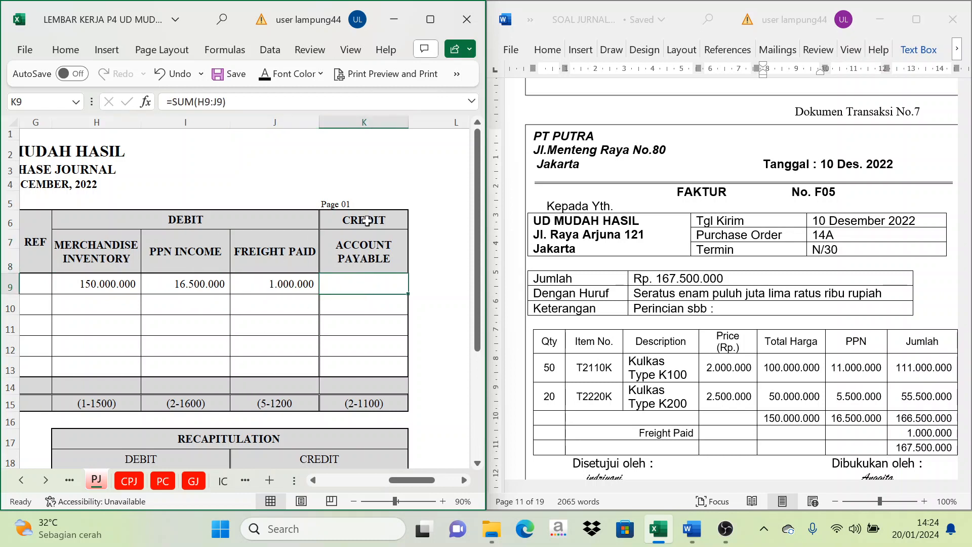
click(263, 69)
click(364, 310)
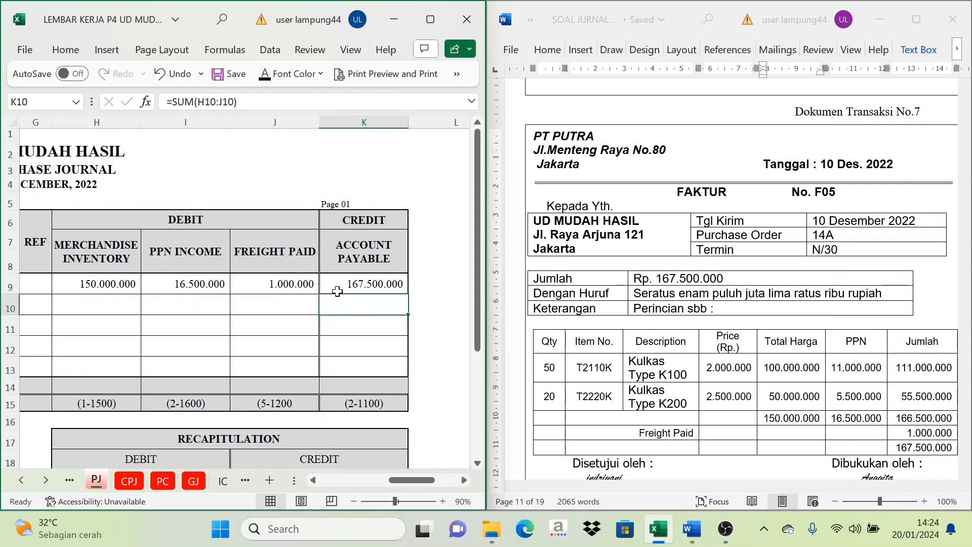
Step: Check the account payable credit in K9 against the inventory, PPN income and freight debits in row 9
click(350, 282)
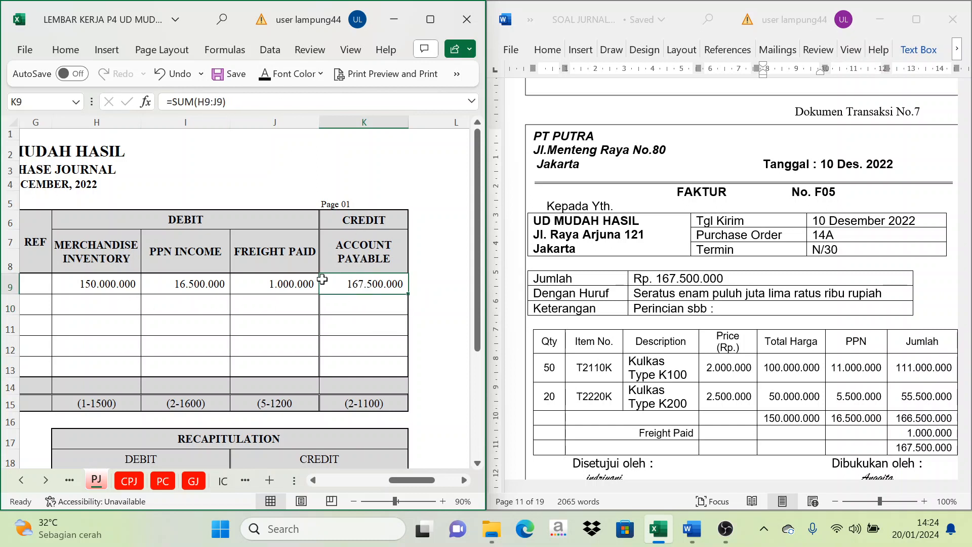
click(105, 286)
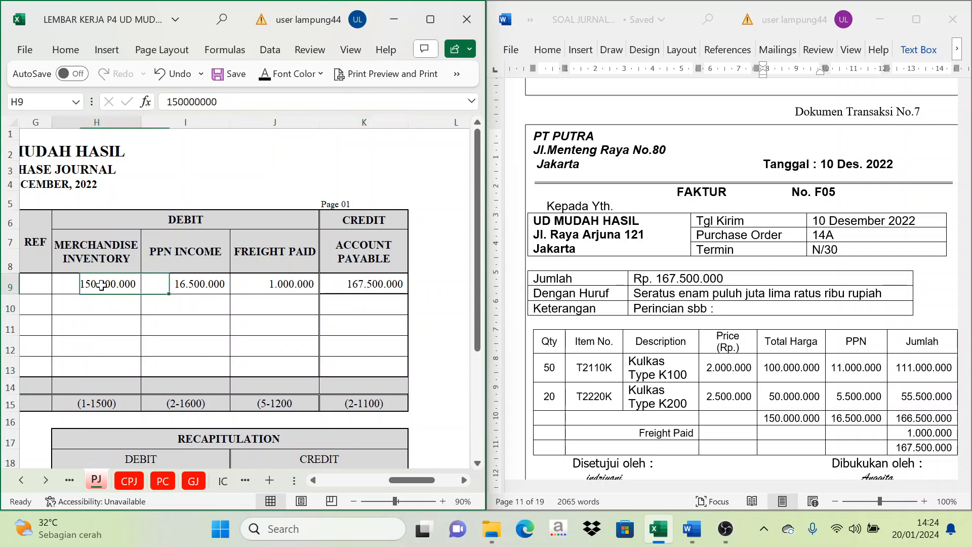
click(186, 292)
click(291, 290)
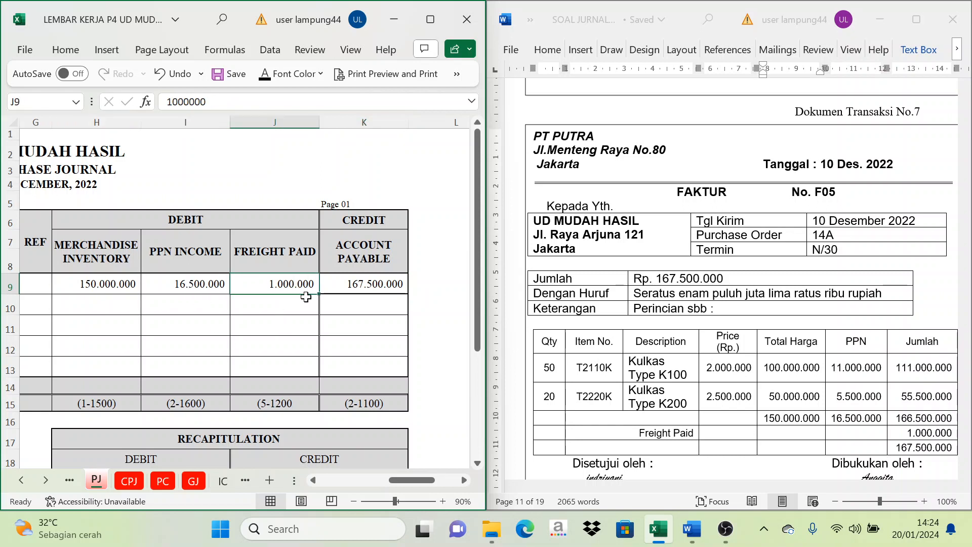
click(366, 286)
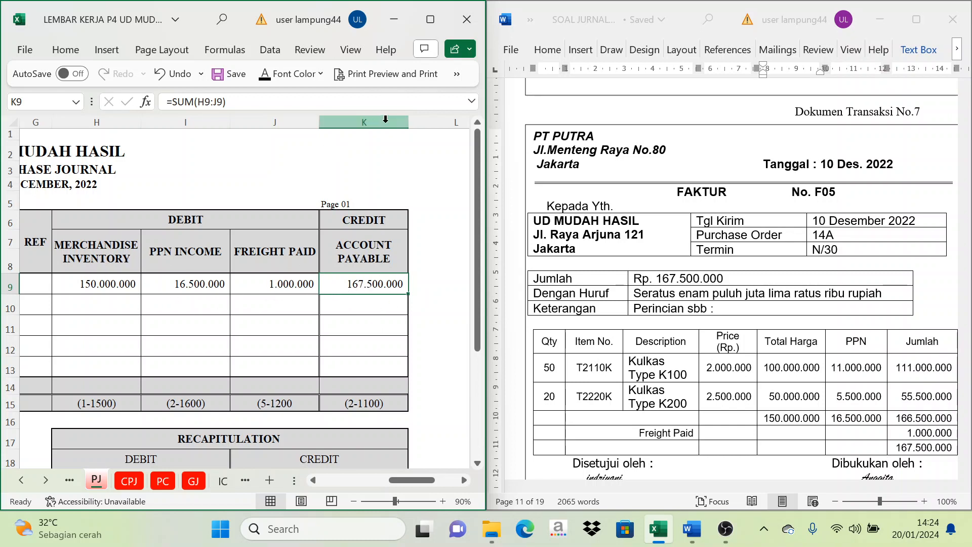
Step: Apply the black font colour to day 10, Purchases Journal and reference PJ in C35:E35 of PT PUTRA's ledger on the SLAP sheet
click(45, 480)
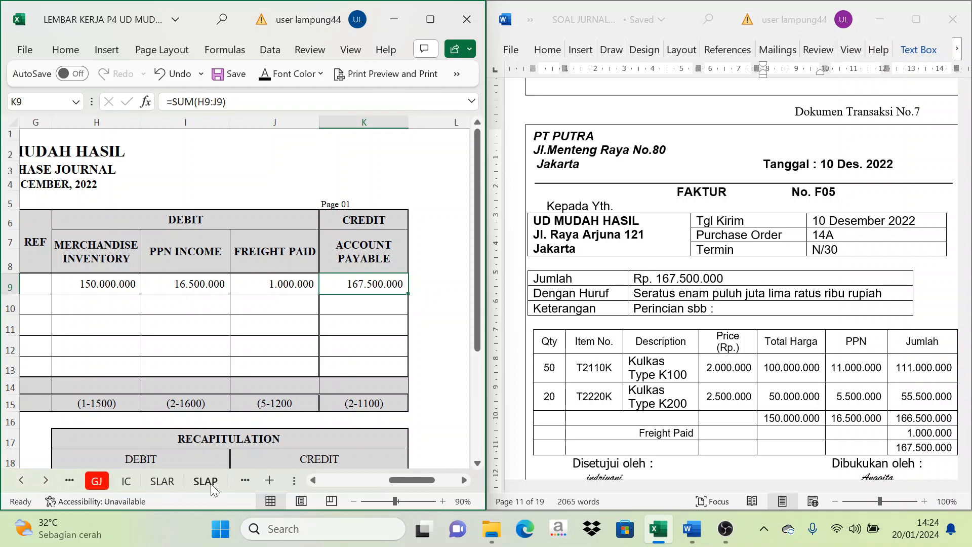
click(211, 484)
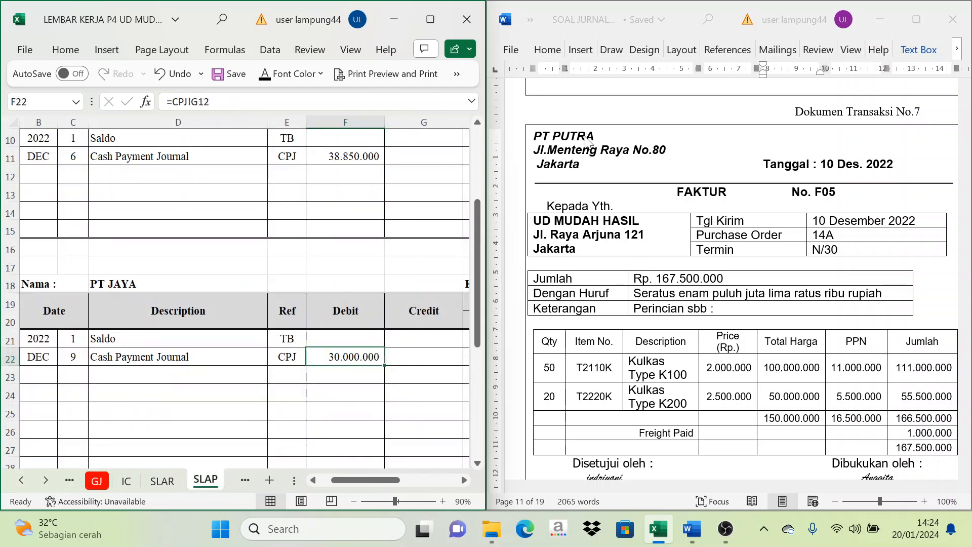
scroll(101, 319, down, 5)
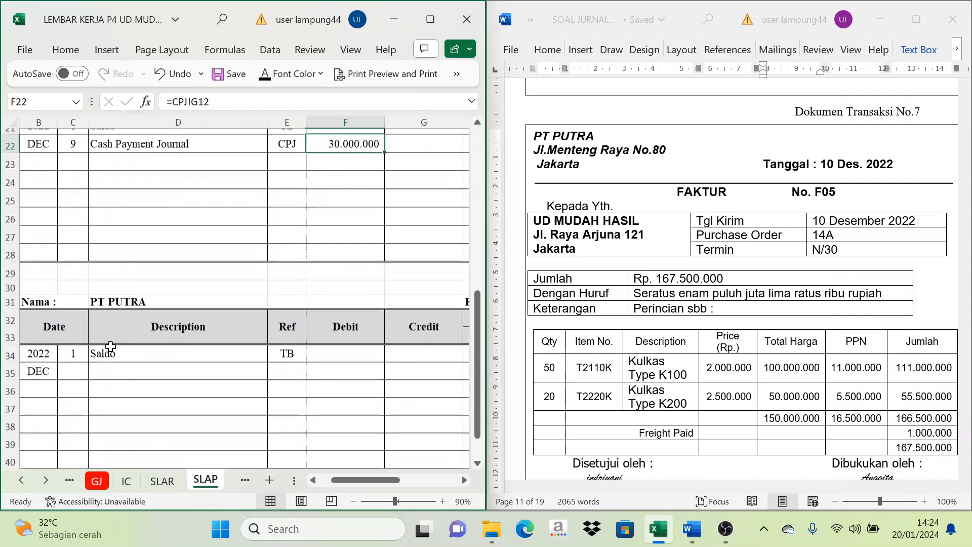
click(71, 309)
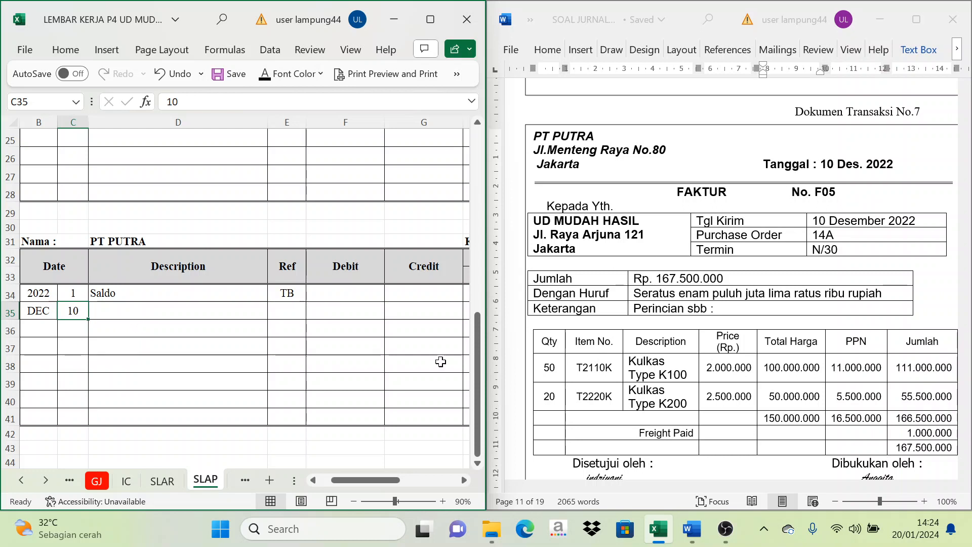
click(120, 307)
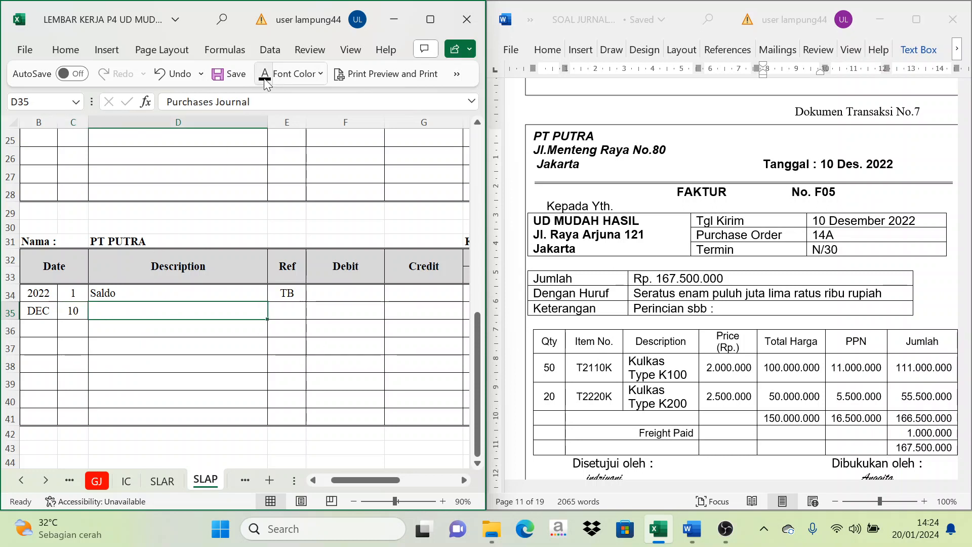
click(283, 308)
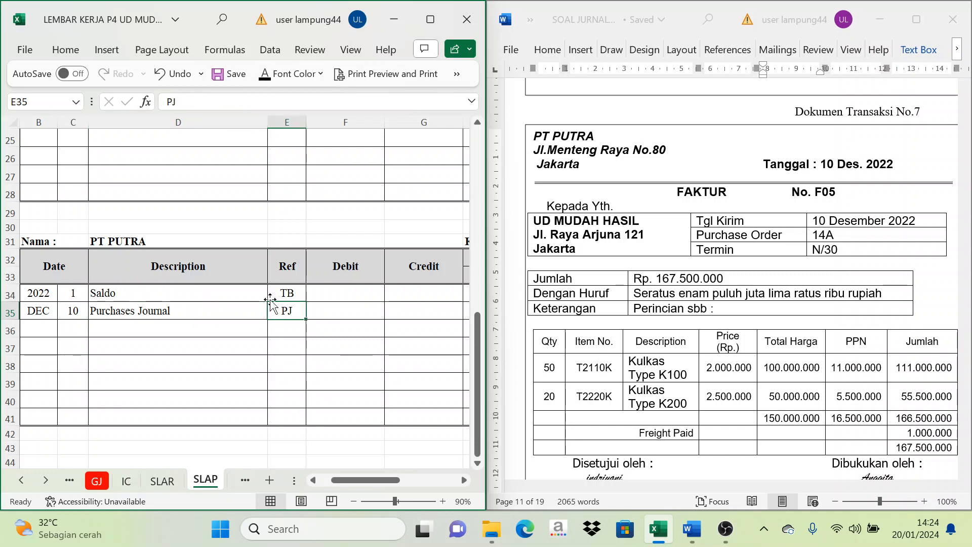
Step: Check the account payable credit in K9 of the purchase journal as the source for PT PUTRA's ledger credit in G35
click(464, 479)
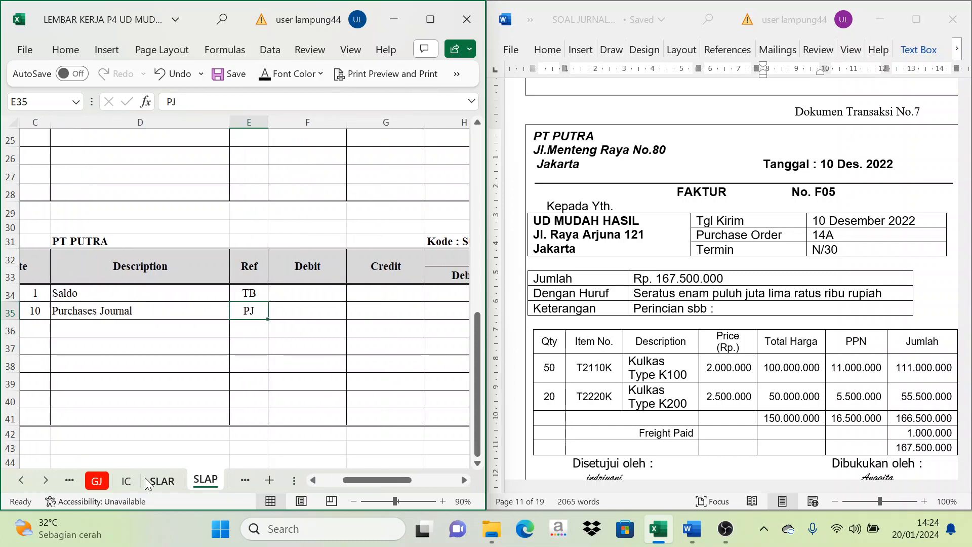
click(355, 319)
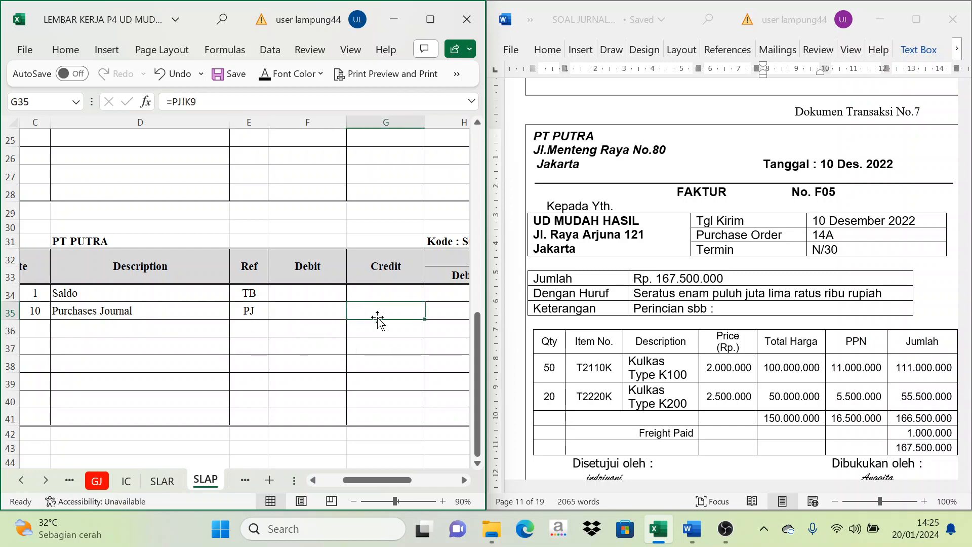
click(24, 482)
click(23, 481)
click(24, 482)
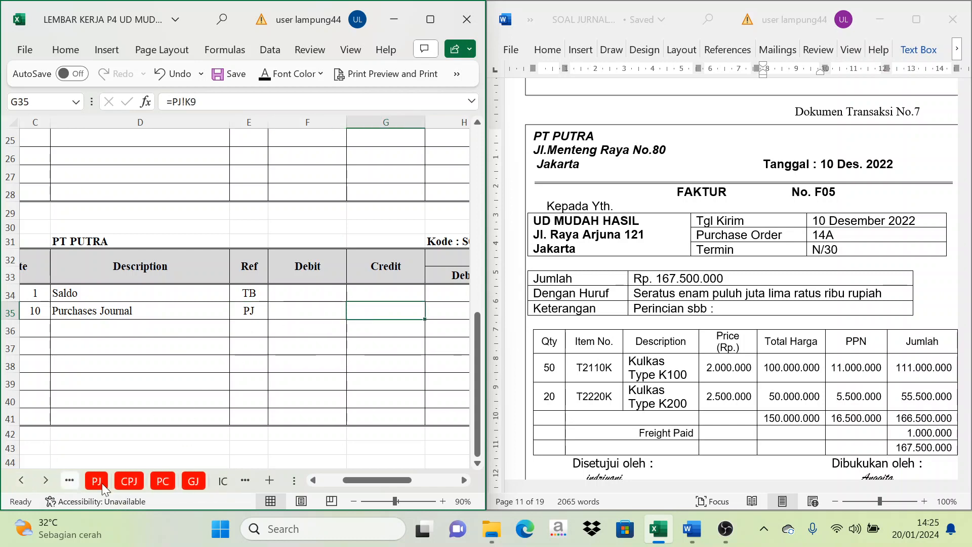
click(96, 480)
click(365, 215)
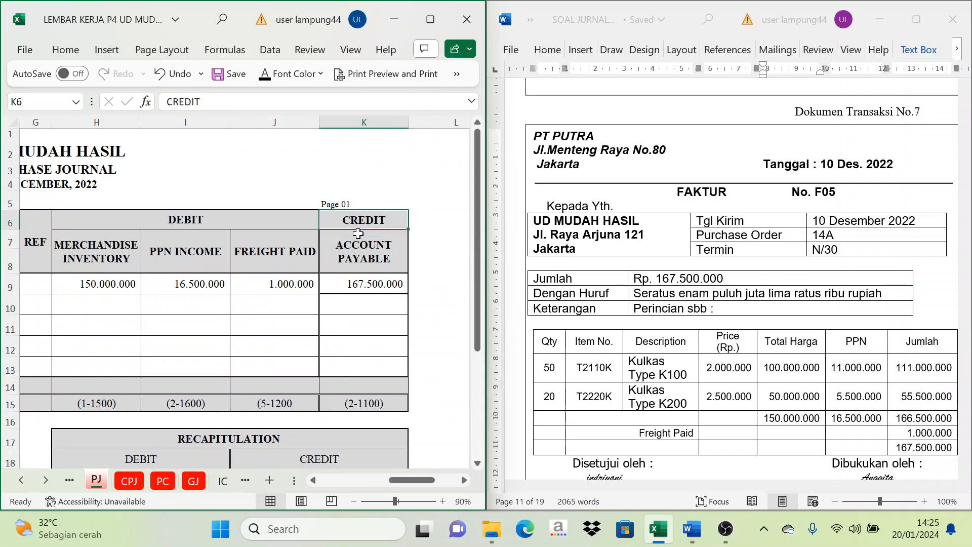
click(363, 251)
click(368, 280)
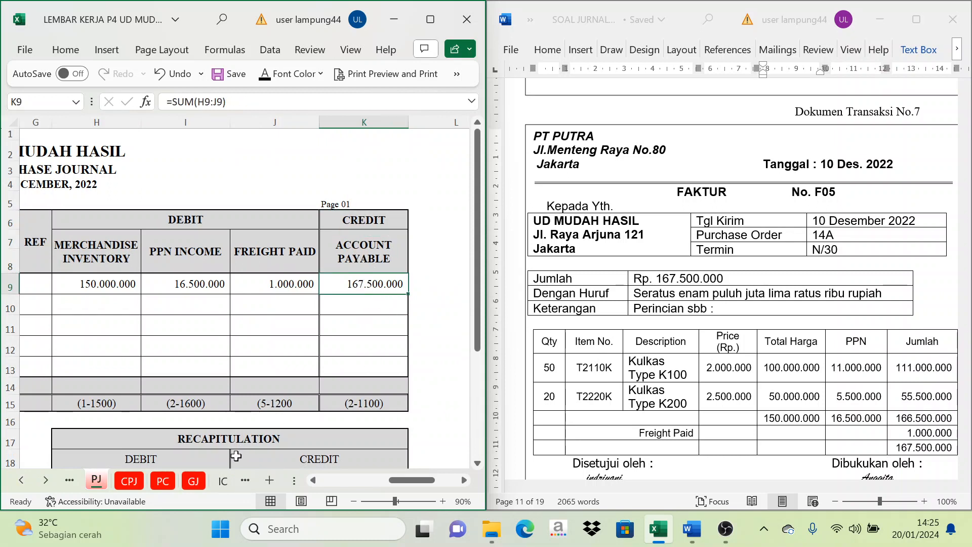
Step: Apply the black font colour to the 167.500.000 credit in G35 of PT PUTRA's payable ledger, linked by =PJ!K9
click(46, 481)
click(46, 481)
click(46, 481)
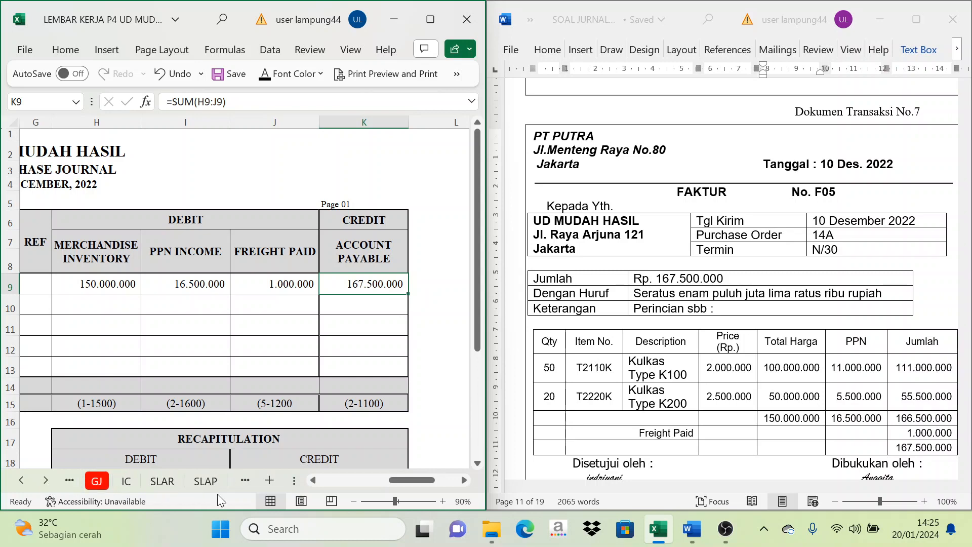
click(206, 481)
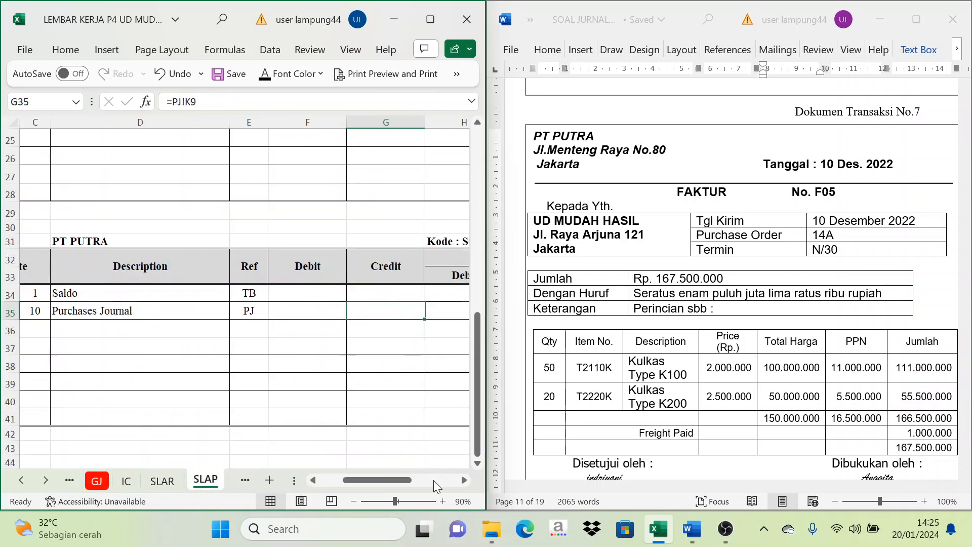
click(464, 480)
drag(66, 276, 128, 295)
click(126, 311)
click(286, 75)
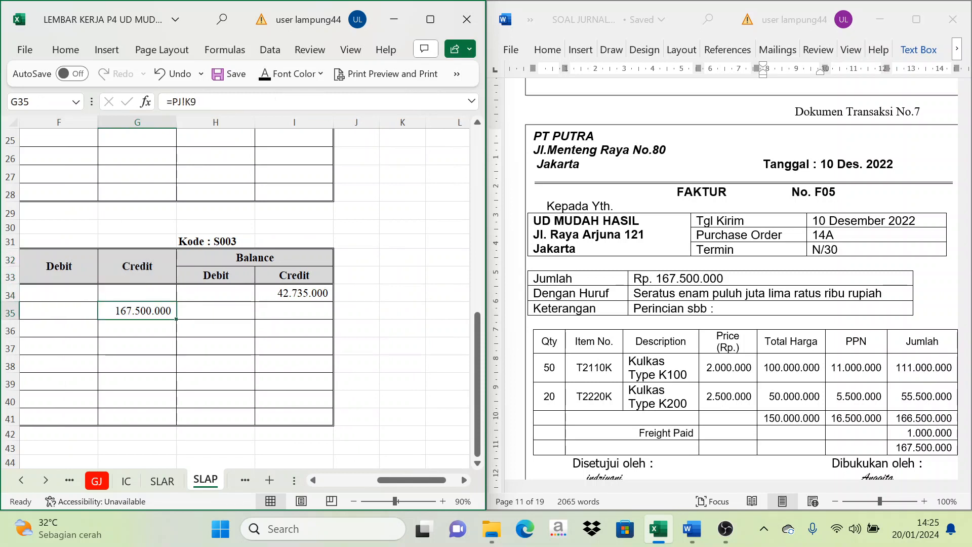
Step: Apply the black font colour to PT PUTRA's 210.235.000 credit balance in I35, calculated by =I34+G35
mouse_move(406, 479)
mouse_down()
mouse_move(386, 479)
mouse_move(395, 482)
mouse_up()
click(333, 275)
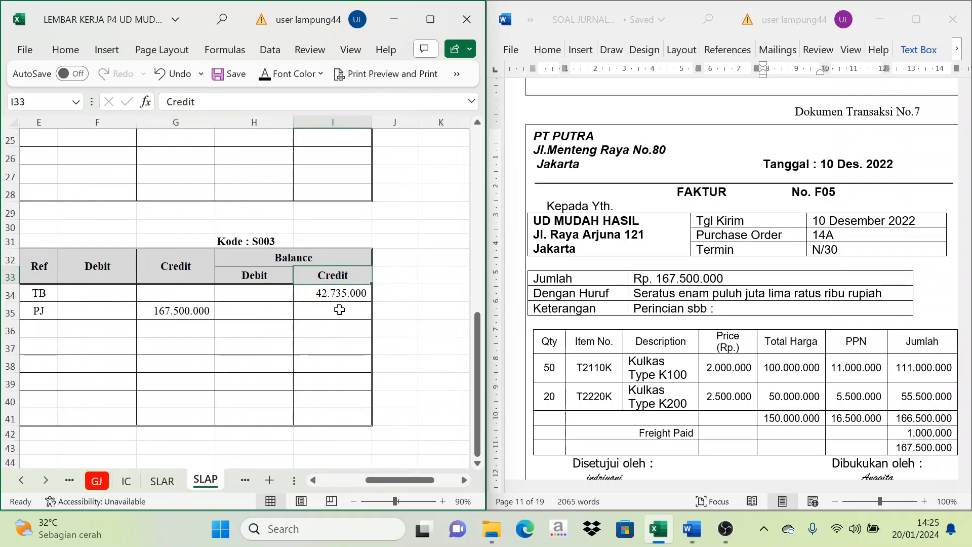
click(163, 321)
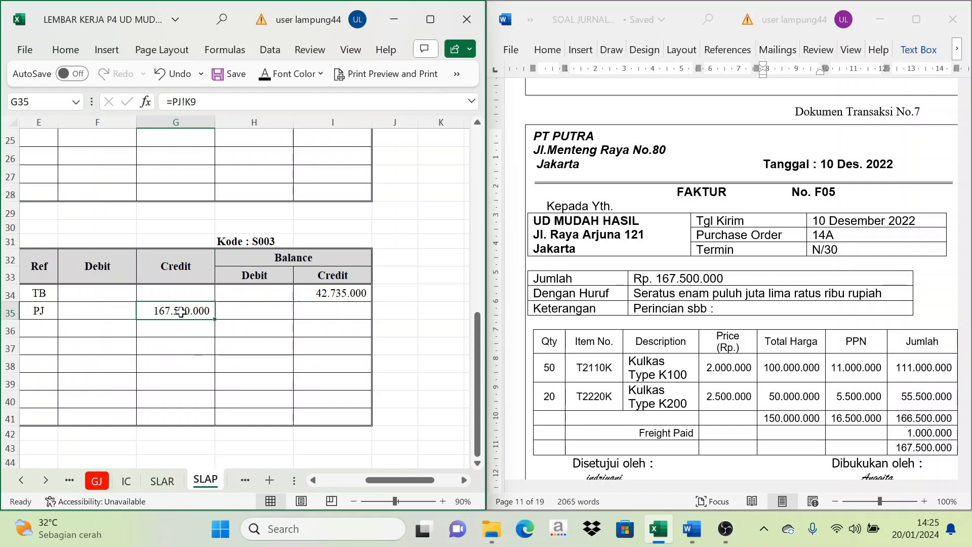
click(340, 273)
click(177, 269)
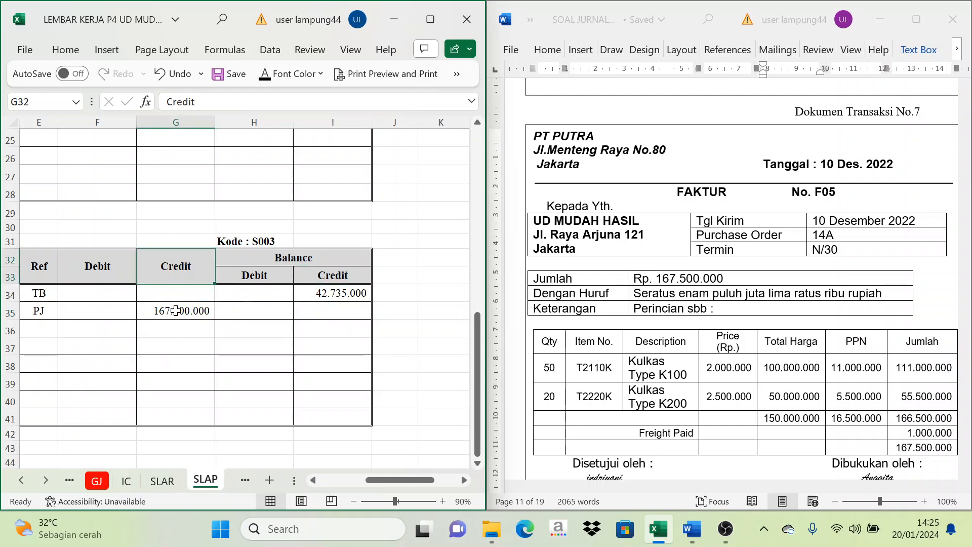
click(174, 311)
click(308, 310)
click(262, 76)
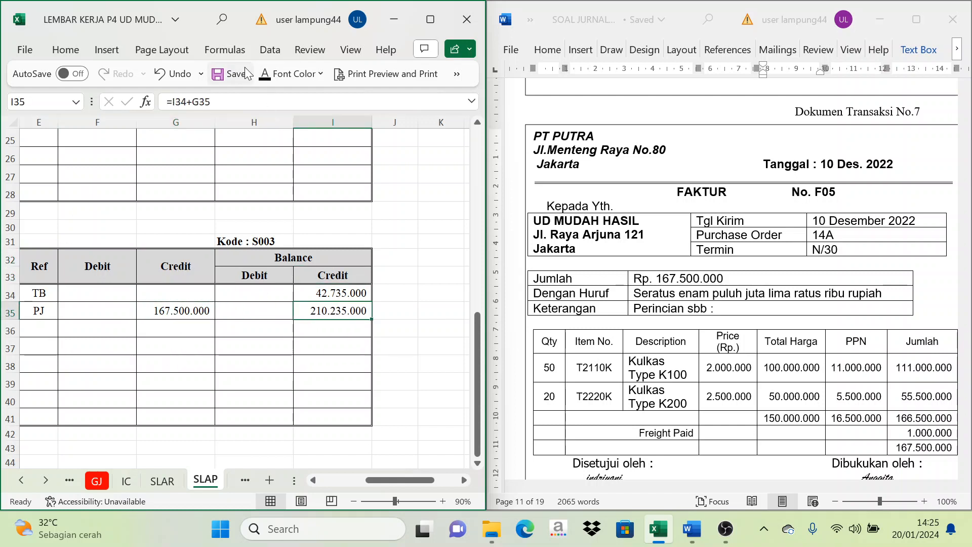
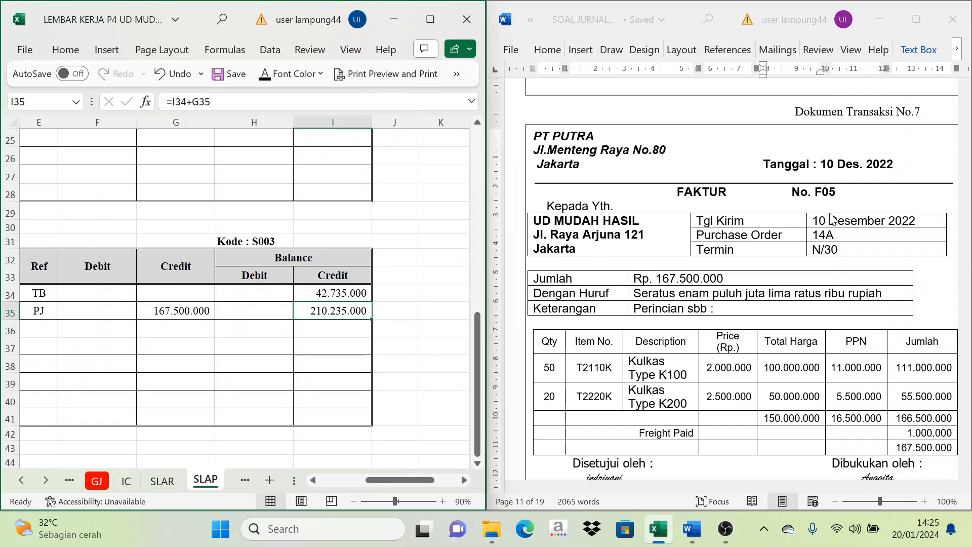
Step: Record day 10 in C12 of the Kulkas Type K100 inventory card on the IC sheet
click(134, 481)
drag(423, 478, 371, 478)
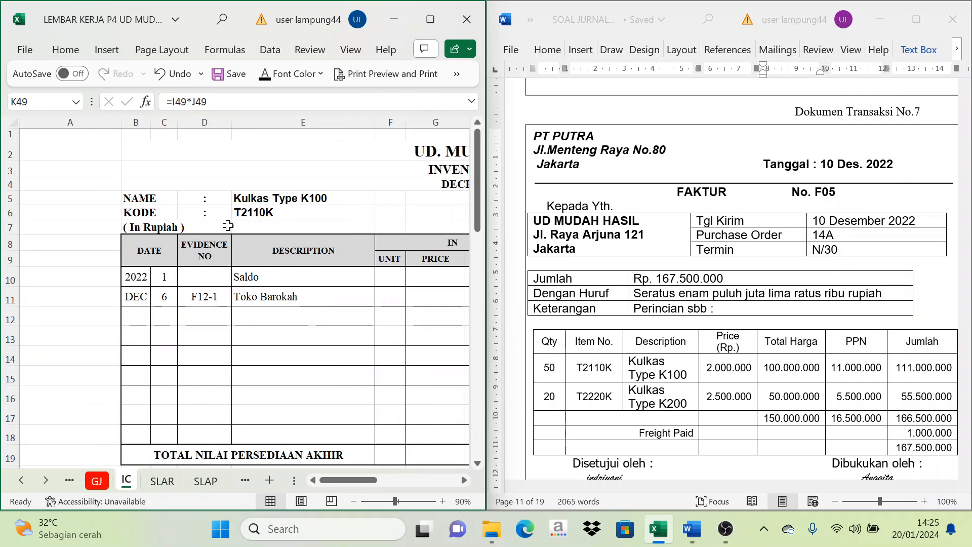
click(162, 202)
click(248, 198)
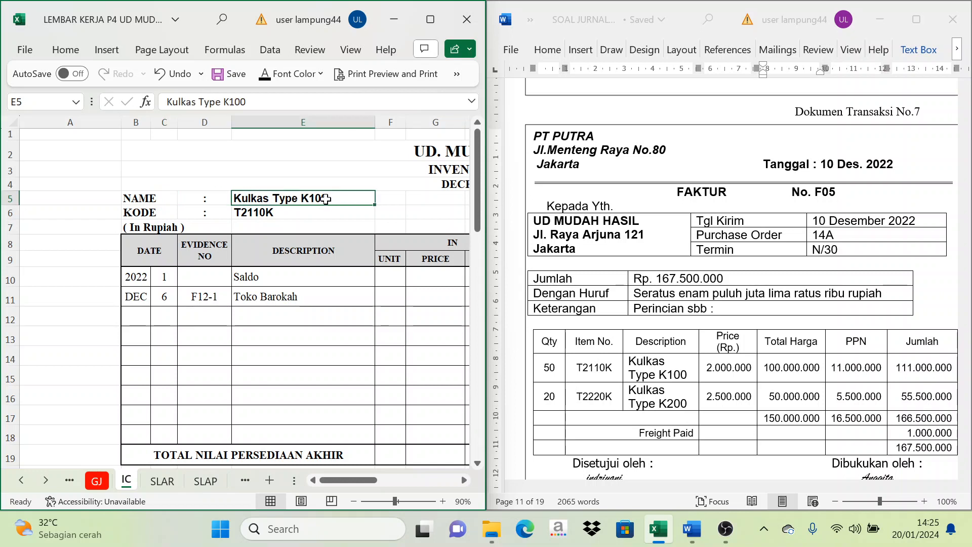
click(167, 319)
text(10)
key(ctrl+Return)
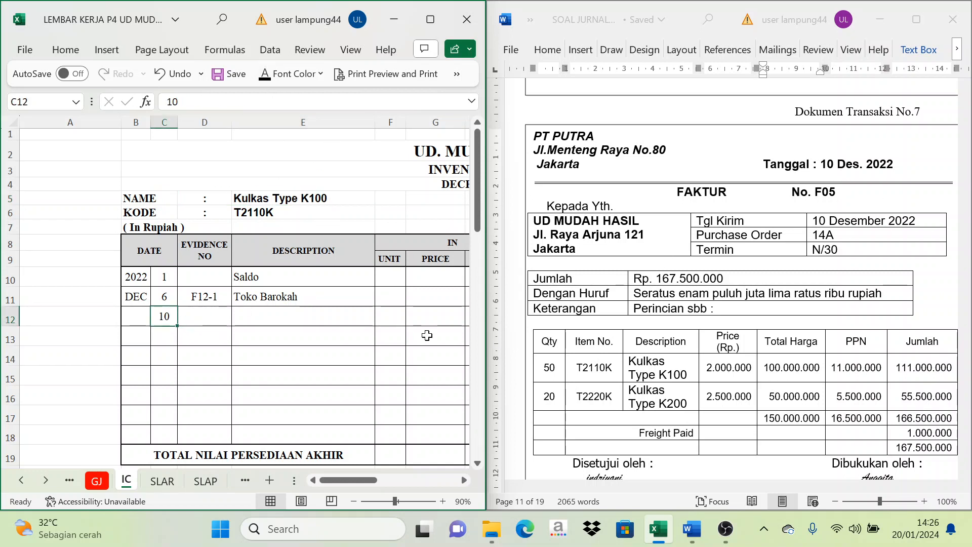
Step: Show evidence number F05 in D12 and the description PT. Putra in E12 of the Kulkas Type K100 card in black
click(215, 318)
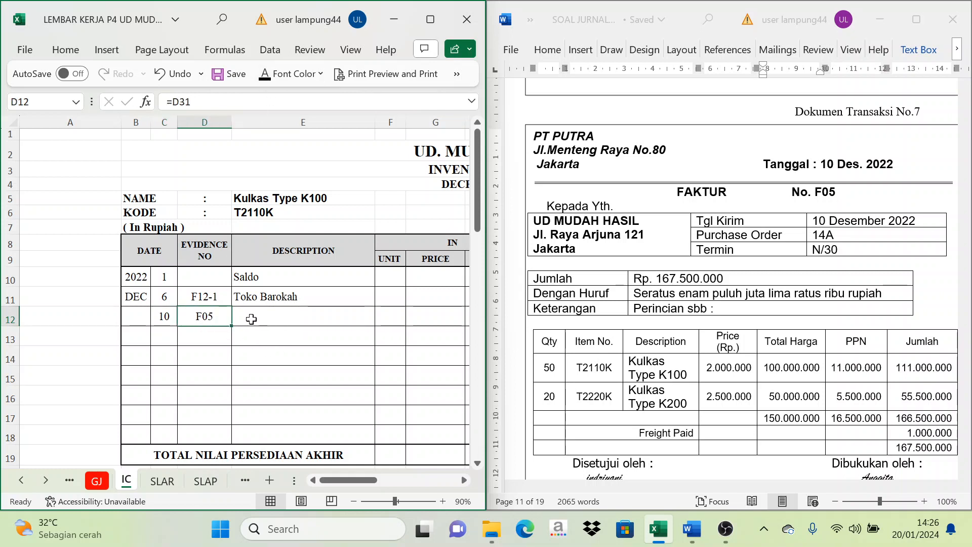
click(246, 319)
text(PT. Putra)
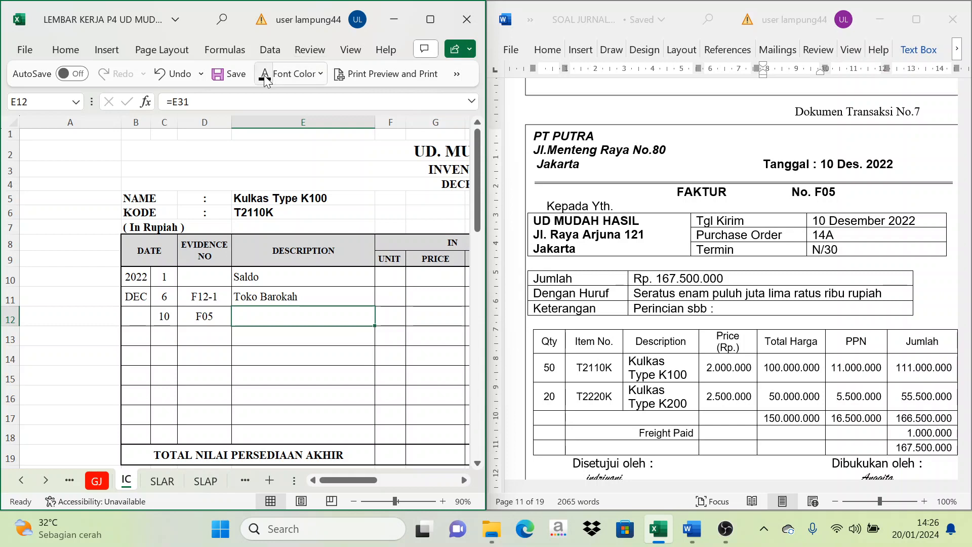
key(ctrl+Return)
Step: Apply the black font colour to the incoming 50 units in F12 and the 2.000.000 unit price in G12 of the K100 card
scroll(467, 482, right, 4)
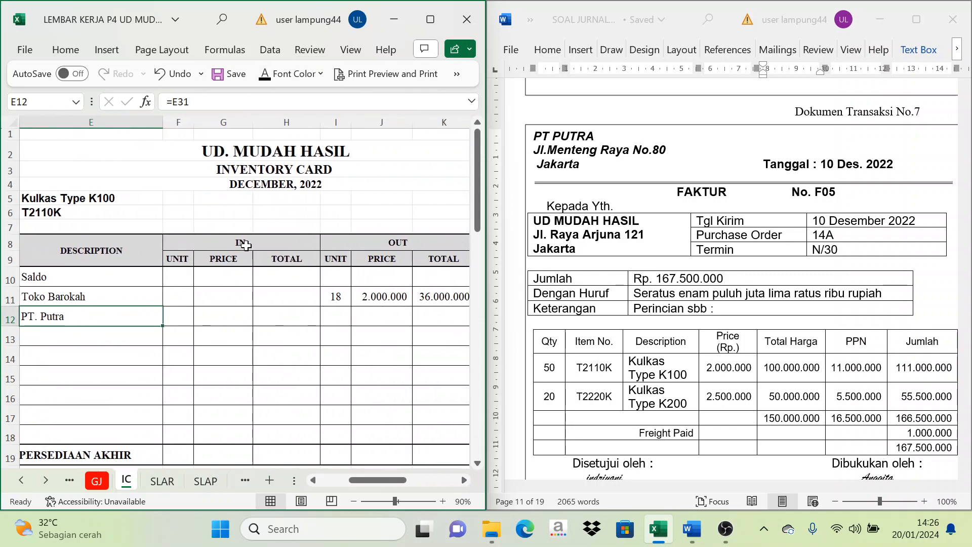
click(246, 245)
click(172, 311)
click(386, 243)
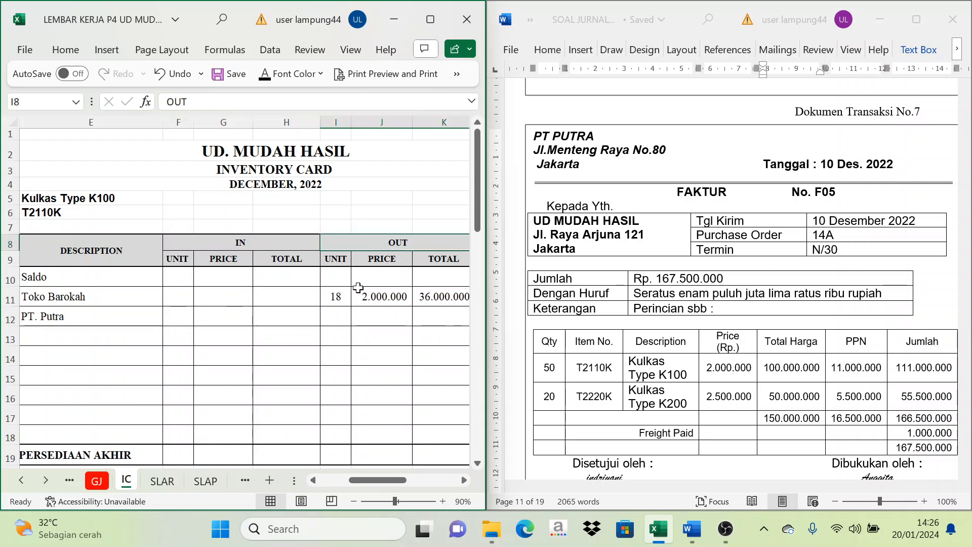
click(209, 247)
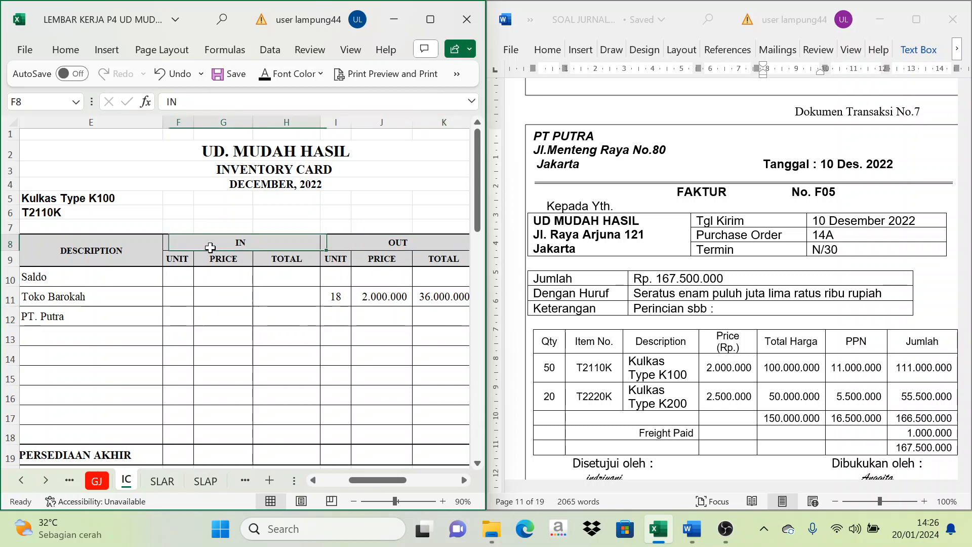
click(189, 316)
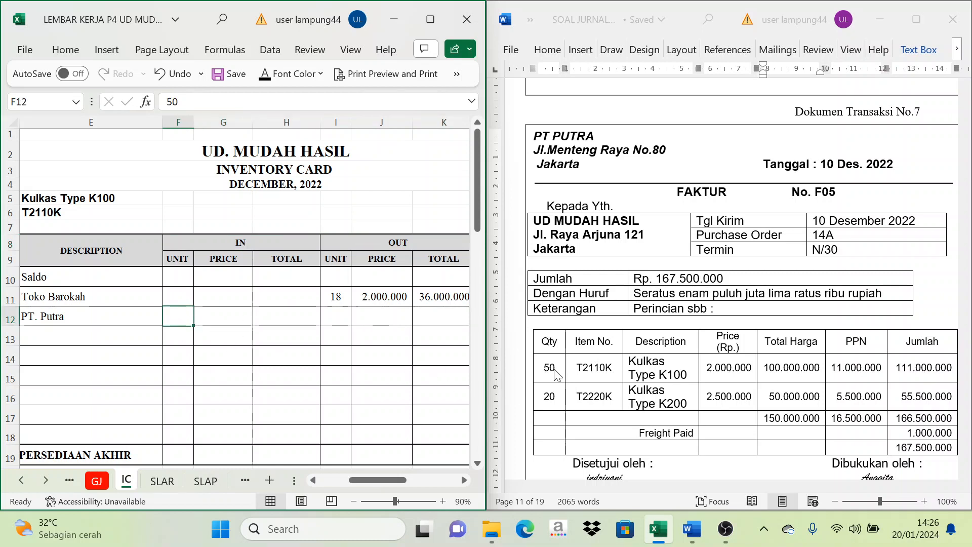
click(264, 80)
click(216, 317)
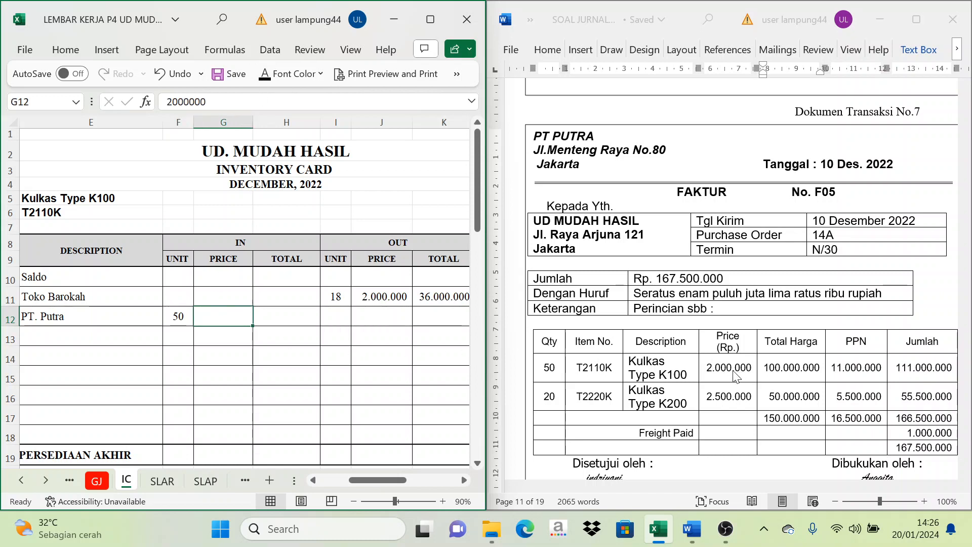
click(265, 76)
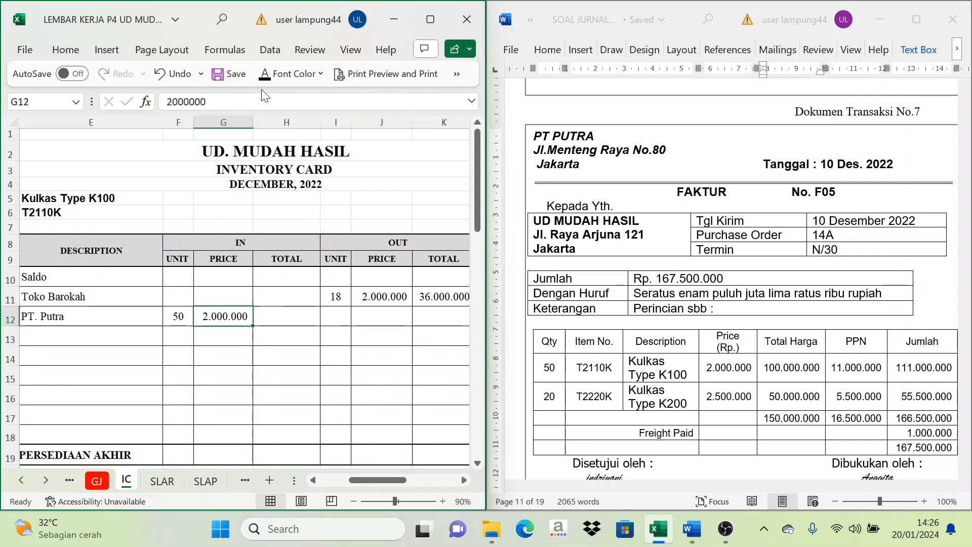
Step: Compare the price columns under IN, OUT and BALANCE on the Kulkas Type K100 inventory card
click(463, 480)
click(248, 259)
click(238, 296)
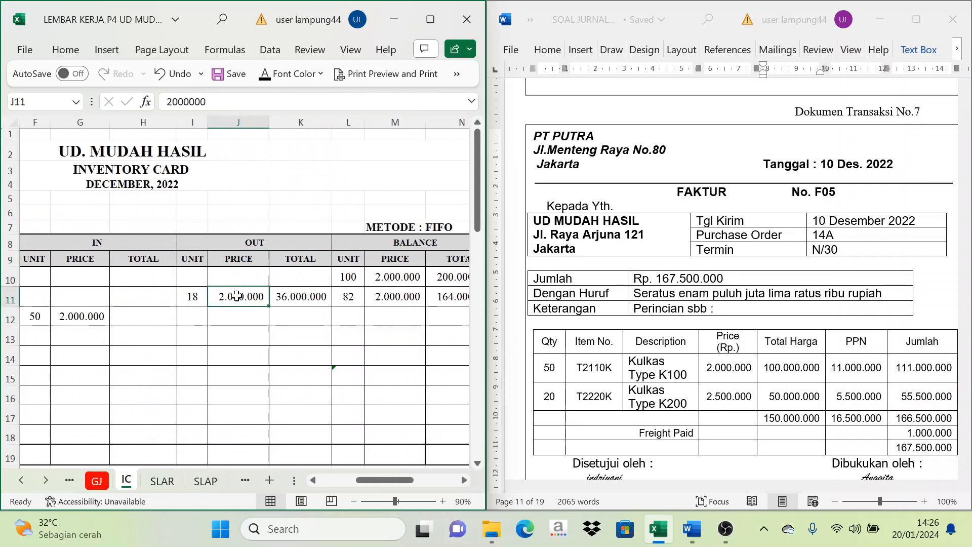
click(411, 264)
click(411, 244)
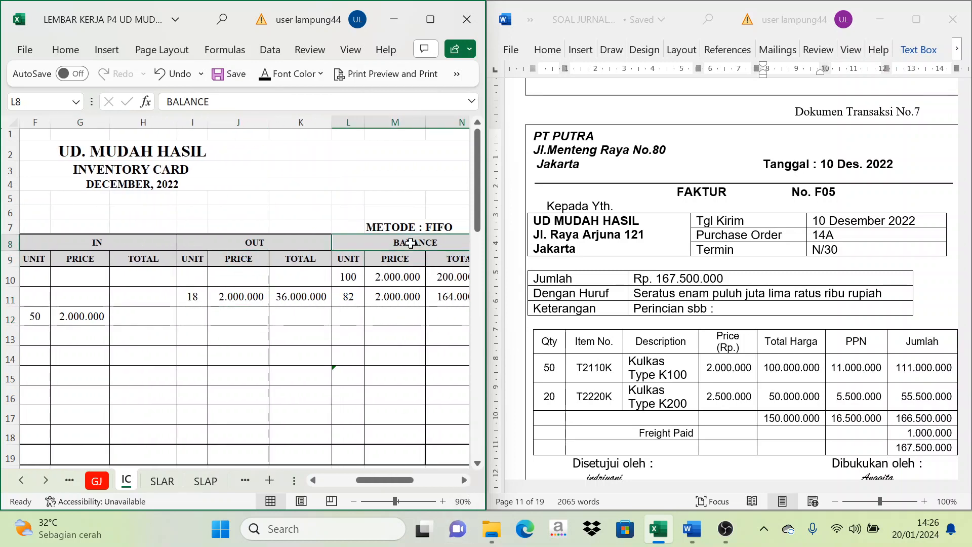
click(80, 268)
click(90, 246)
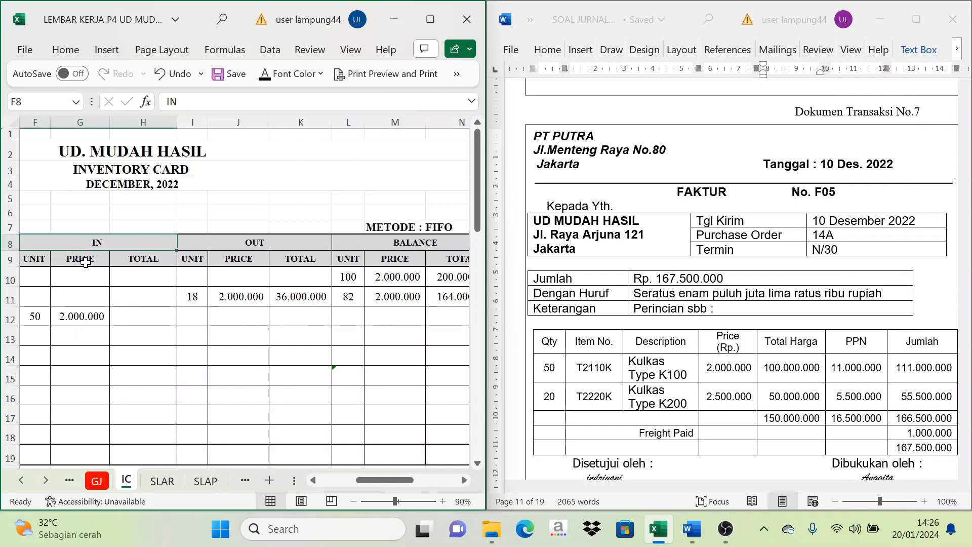
click(86, 259)
click(87, 244)
click(239, 258)
click(246, 242)
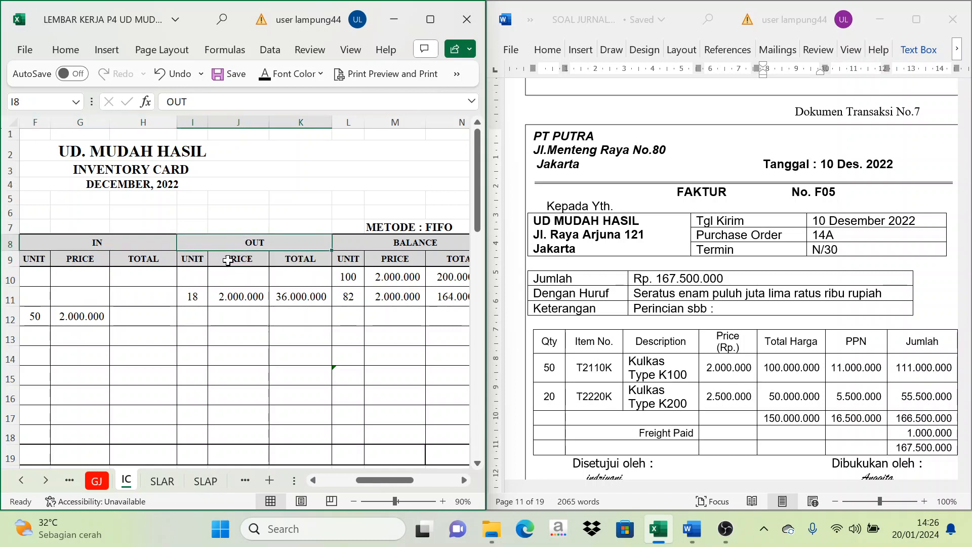
click(228, 260)
click(405, 244)
click(404, 258)
click(405, 245)
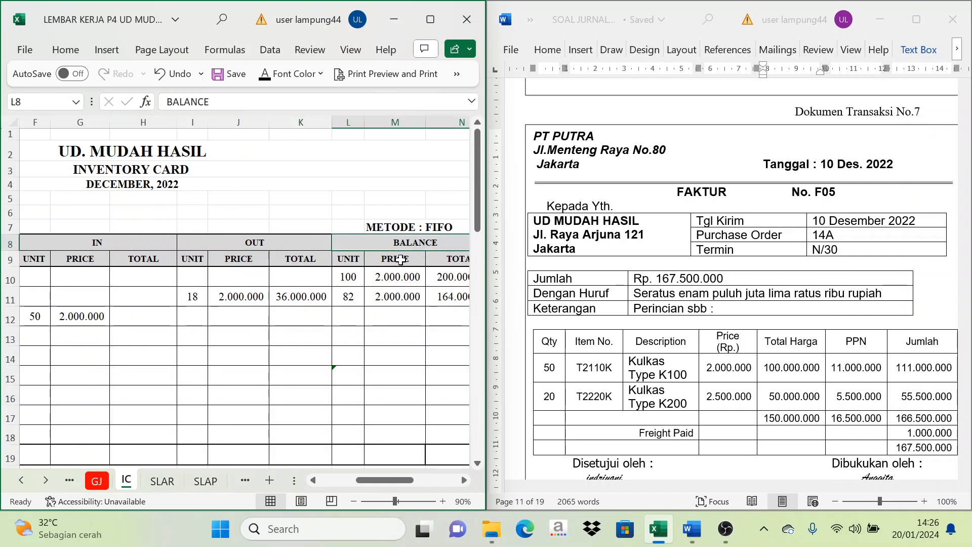
Step: Compare the BALANCE price in M10 with the incoming PT. Putra price in G12 on the Kulkas Type K100 card
click(404, 259)
click(406, 245)
click(394, 275)
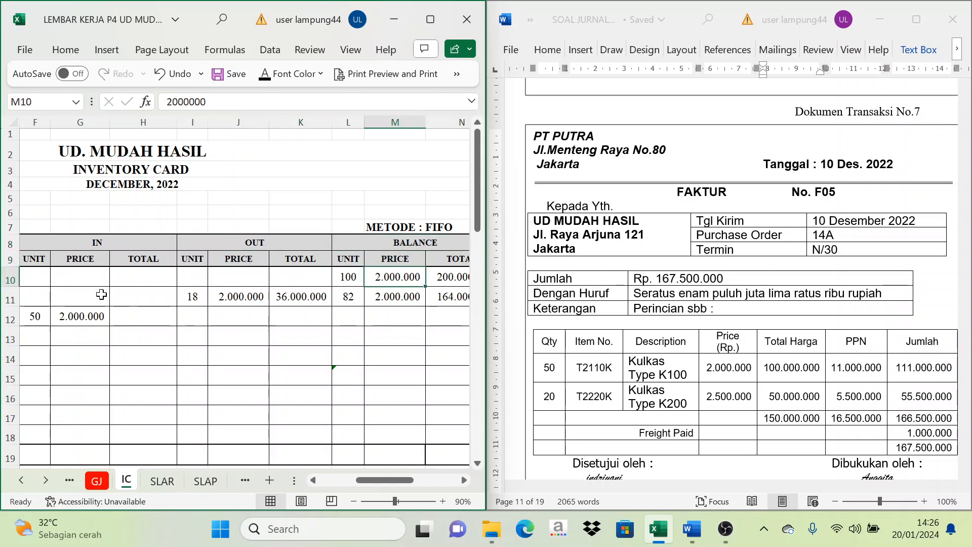
click(80, 260)
click(92, 244)
click(84, 260)
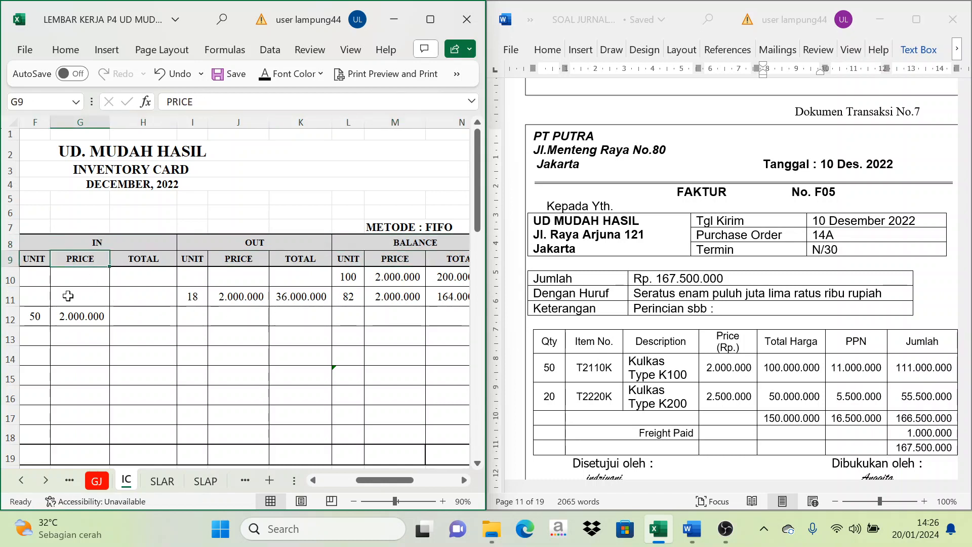
click(73, 310)
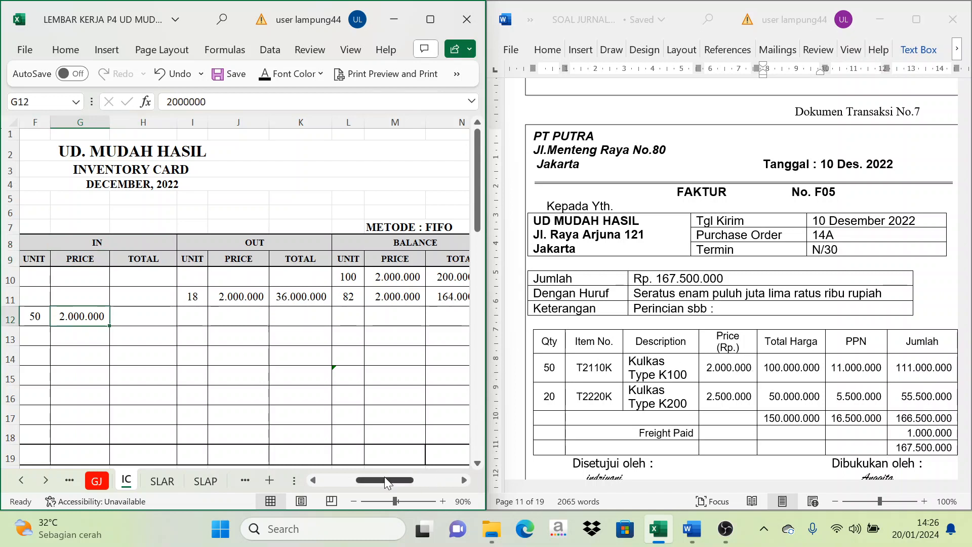
Step: Show the incoming total =F12*G12 in H12 of the Kulkas Type K100 card in black
drag(385, 476, 380, 484)
click(273, 318)
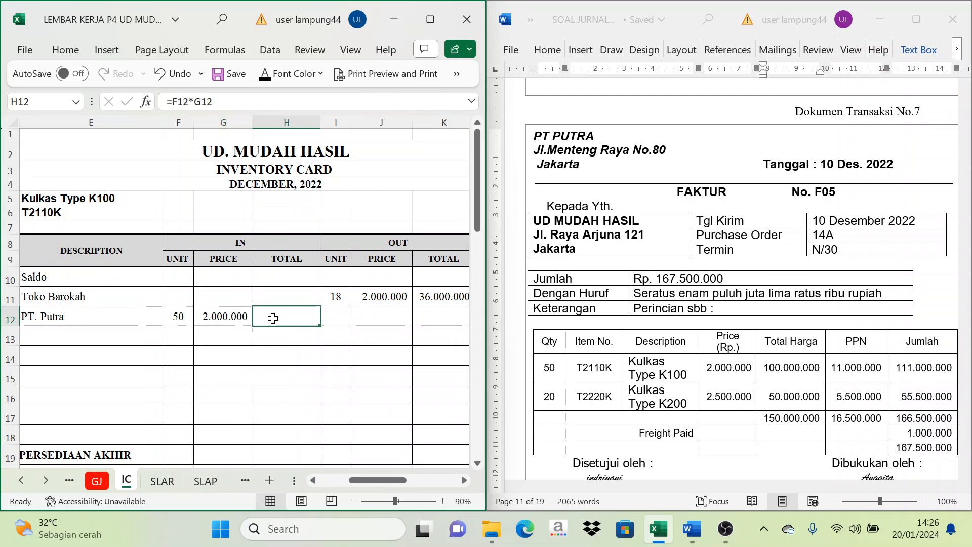
click(264, 74)
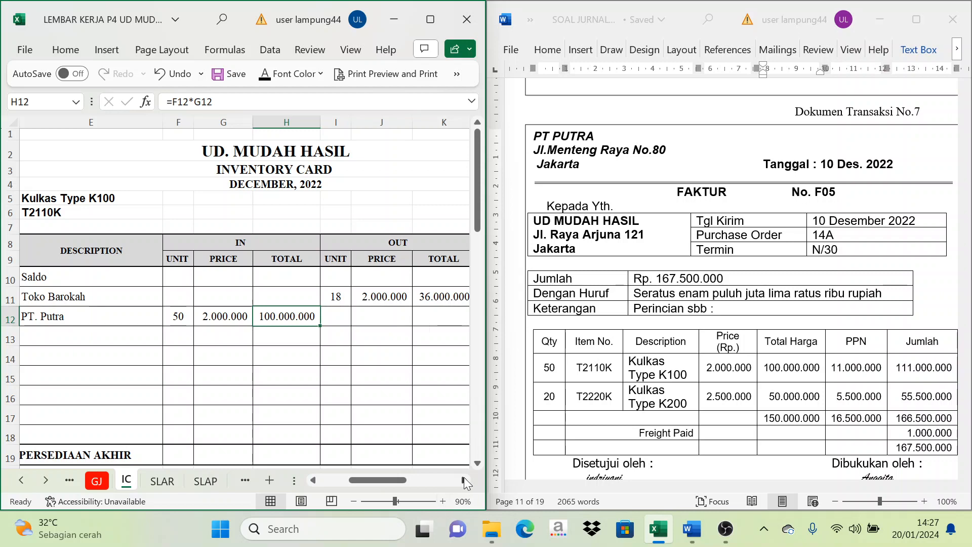
Step: Show the BALANCE unit formula =L11+F12 in L12 of the K100 card in black, adding the incoming units to the previous balance
click(465, 481)
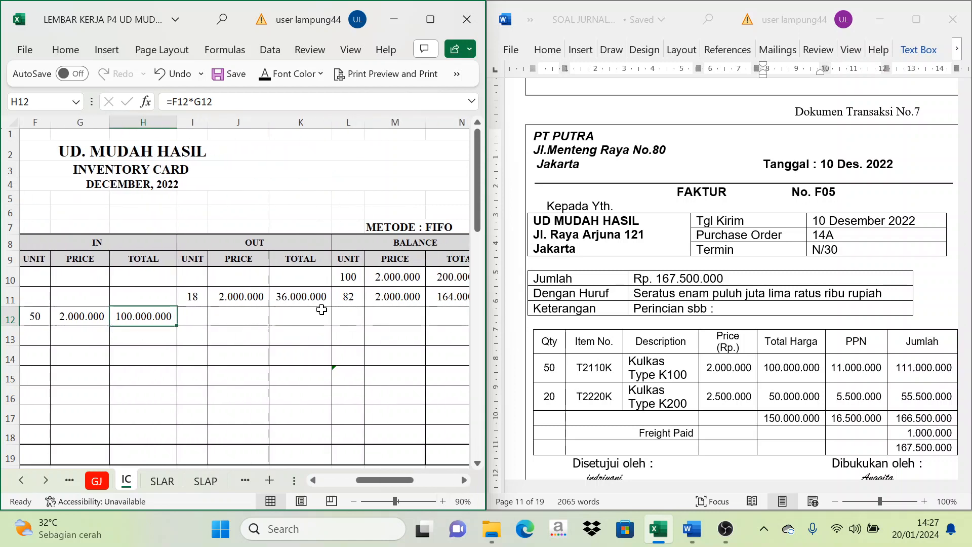
click(371, 319)
click(354, 310)
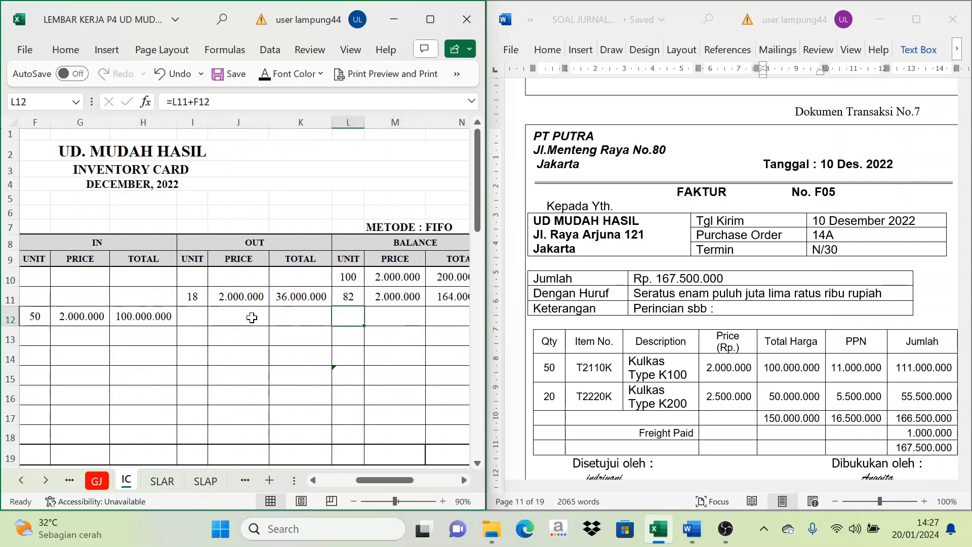
key(Up)
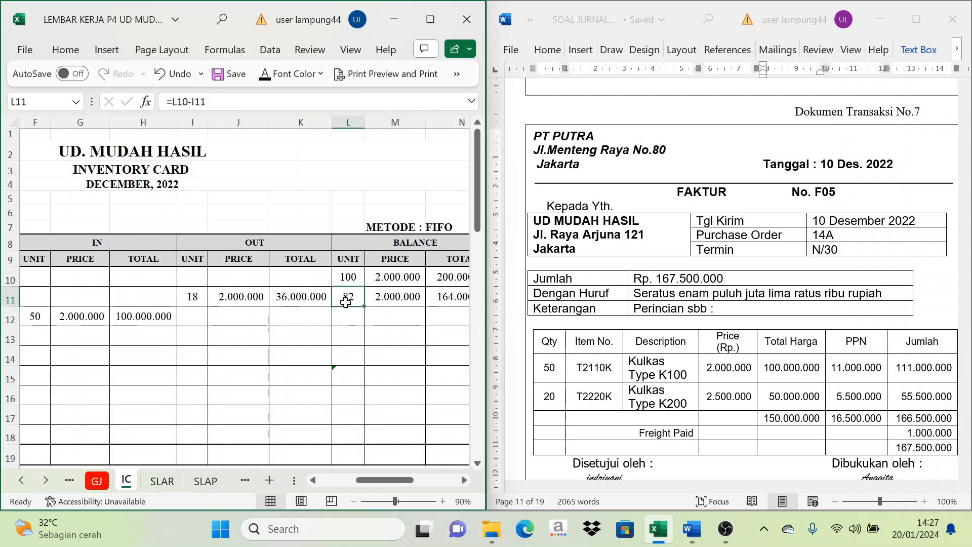
click(37, 319)
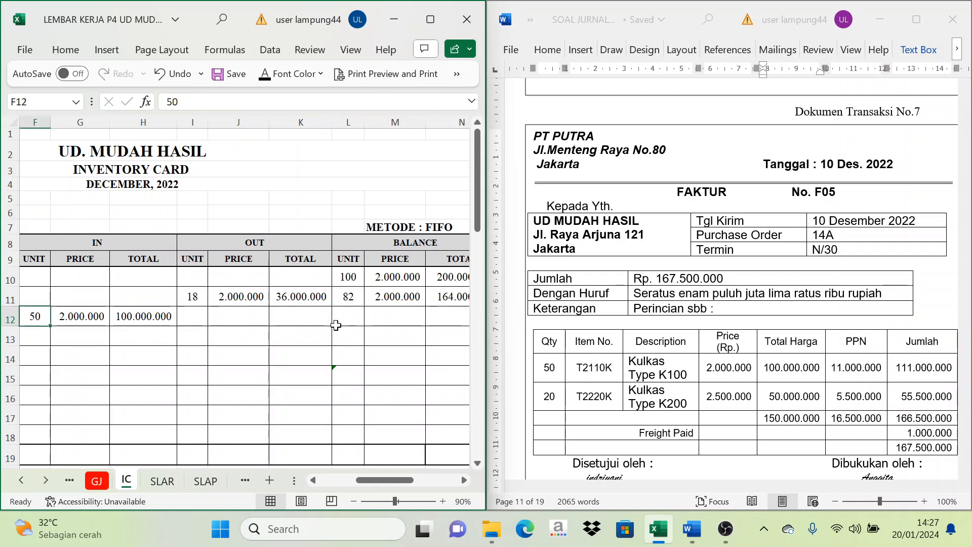
click(338, 318)
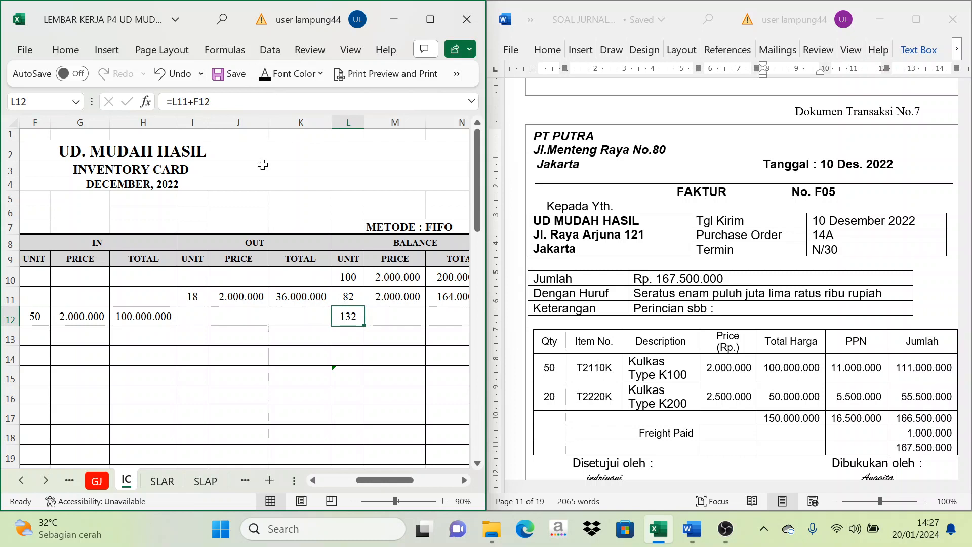
Step: Apply the black font colour to the BALANCE price 2.000.000 in M12 and the total =L12*M12 in N12 of the K100 card
click(390, 321)
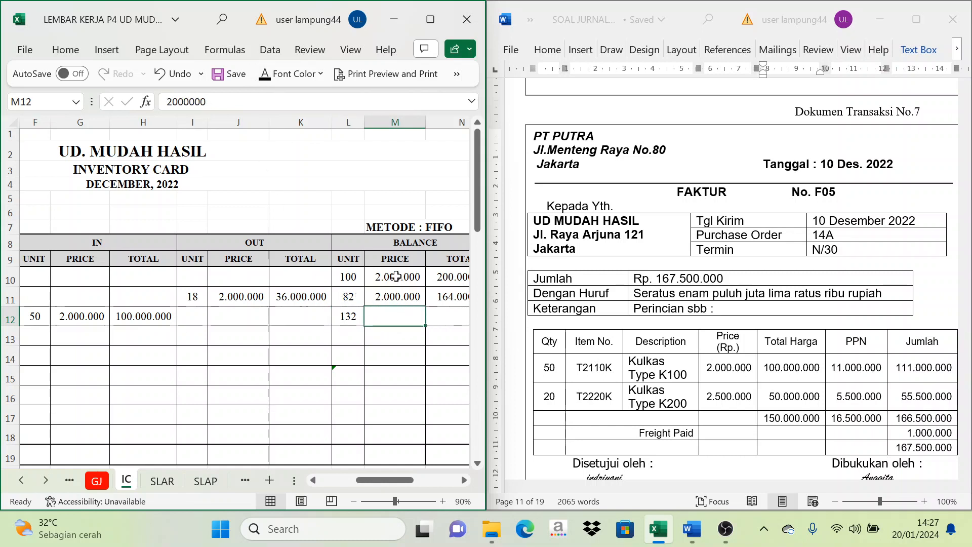
click(266, 75)
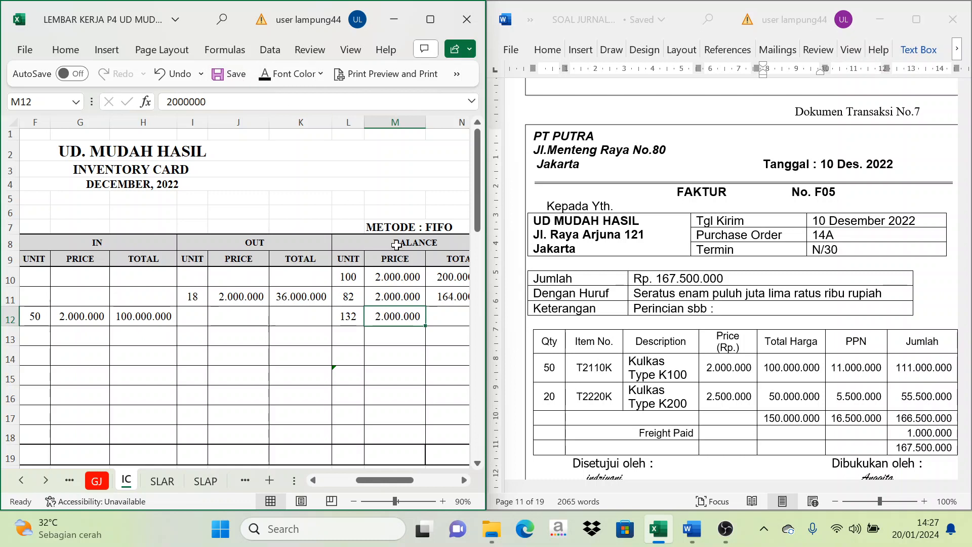
click(445, 317)
click(259, 77)
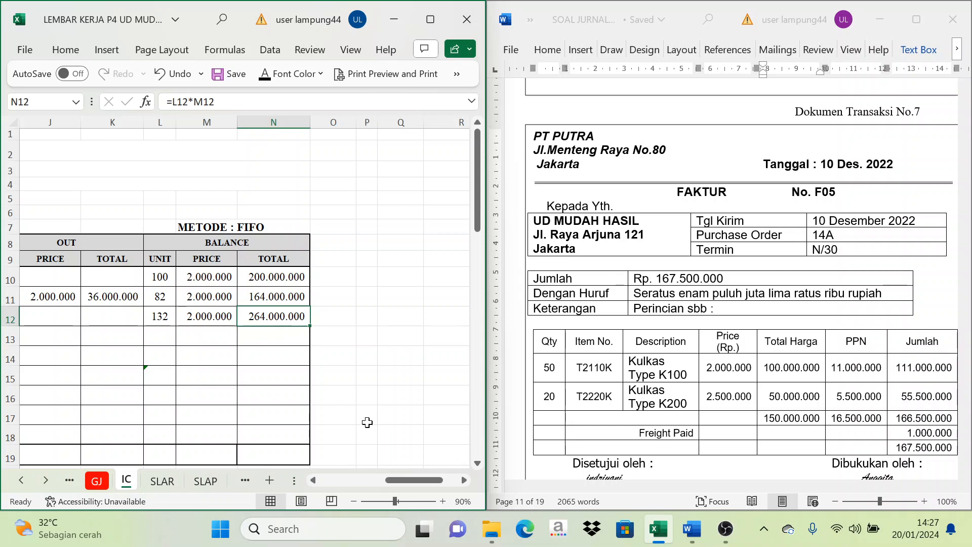
Step: Show day 10, evidence number F05 and the description PT. Putra in C31:E31 of the Kulkas Type K200 card in black
drag(415, 480, 348, 490)
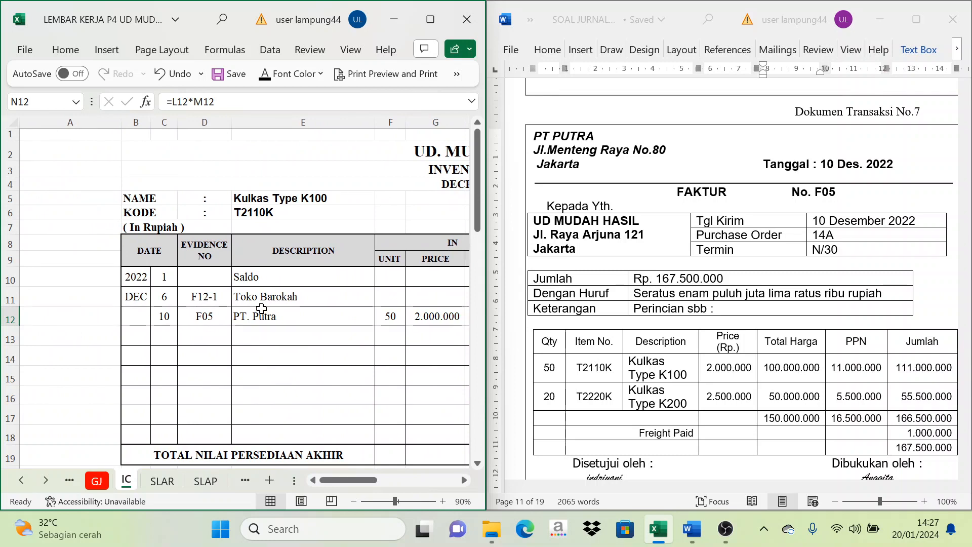
scroll(262, 309, down, 6)
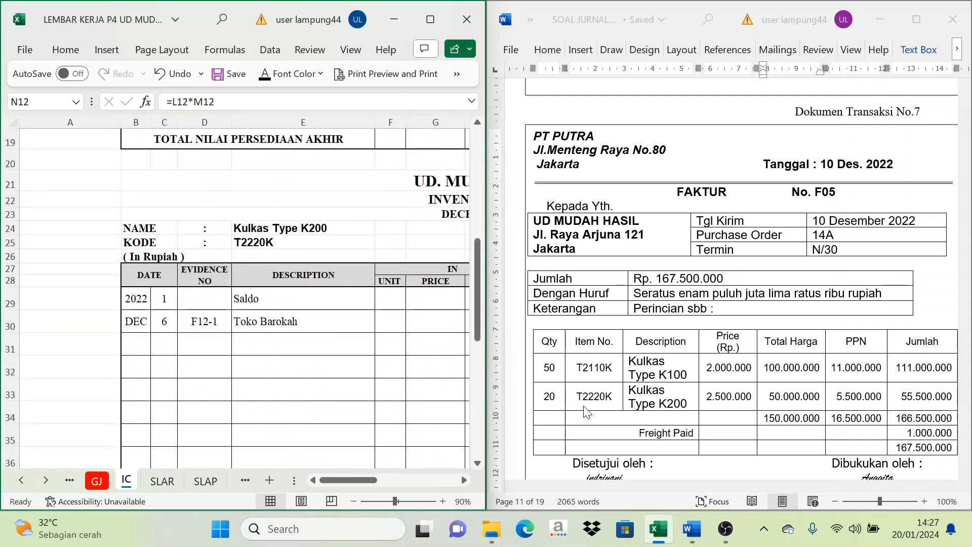
click(283, 240)
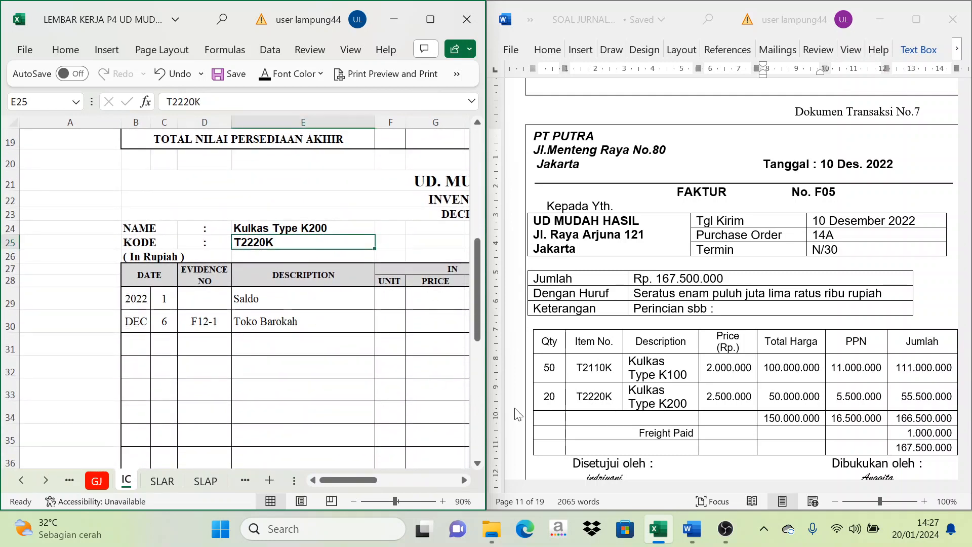
click(674, 403)
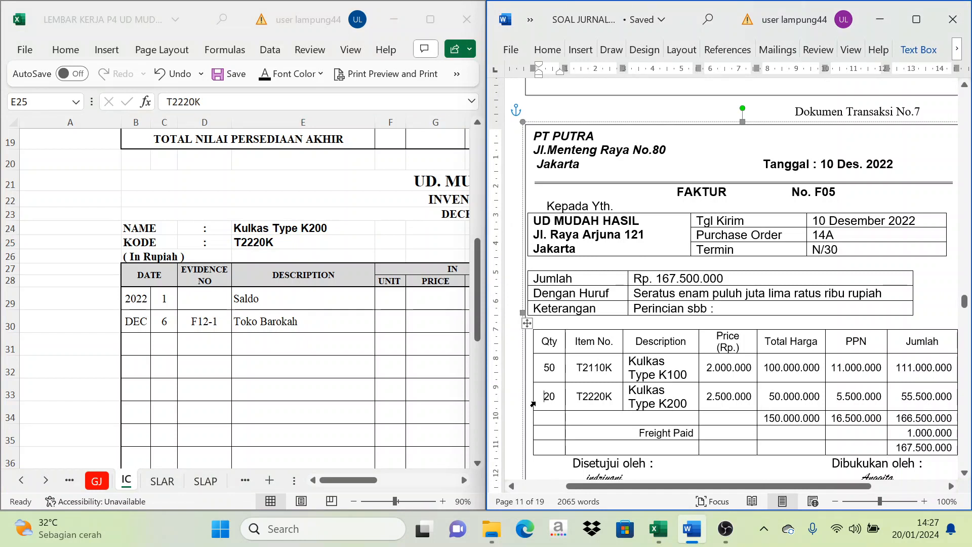
key(alt+Tab)
click(168, 343)
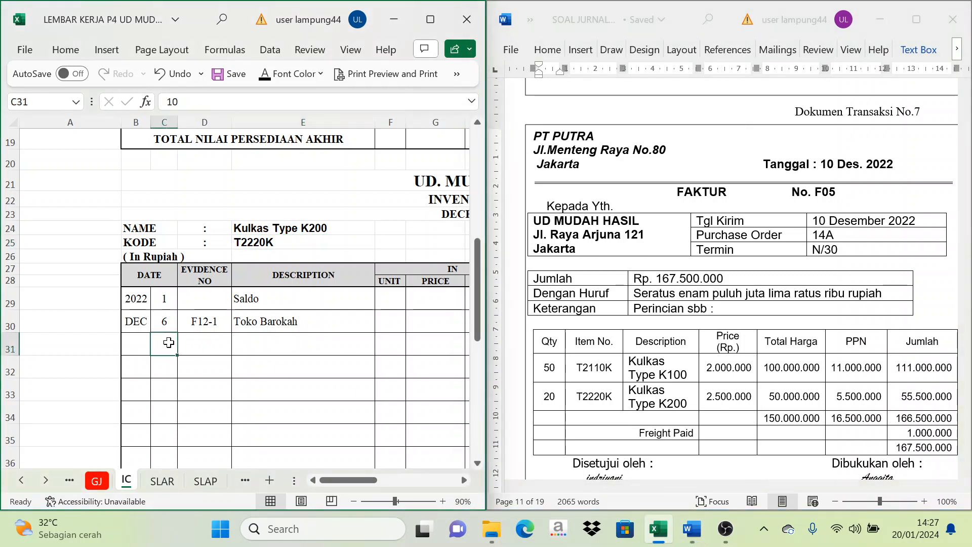
drag(160, 343, 284, 345)
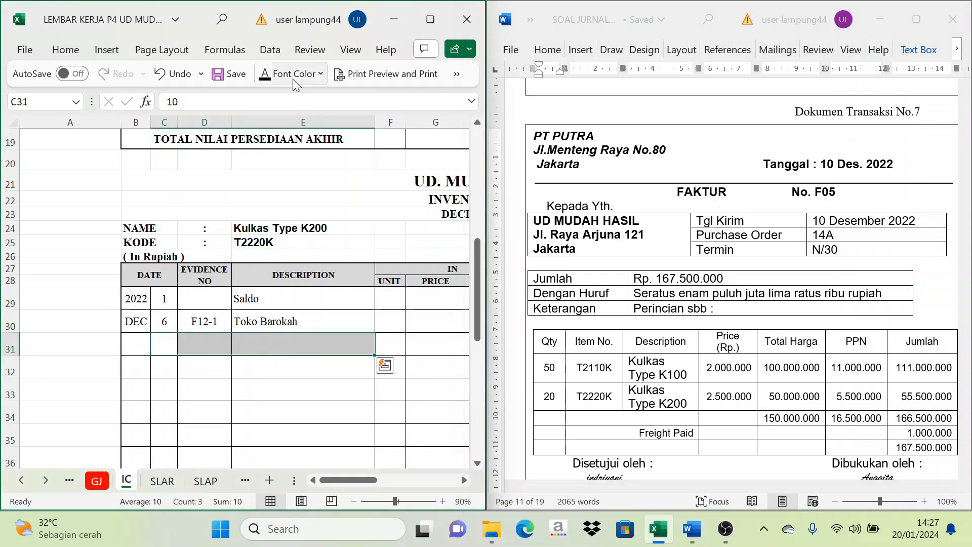
click(263, 80)
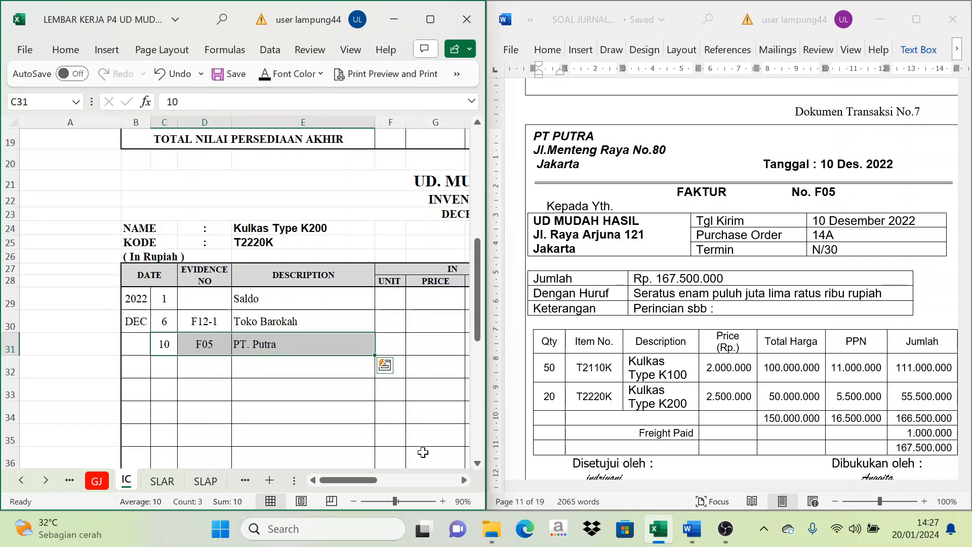
Step: Apply the black font colour to the incoming 20 units in F31, price 2.500.000 in G31 and total =G31*F31 in H31 of the K200 card
click(464, 480)
click(464, 480)
click(463, 480)
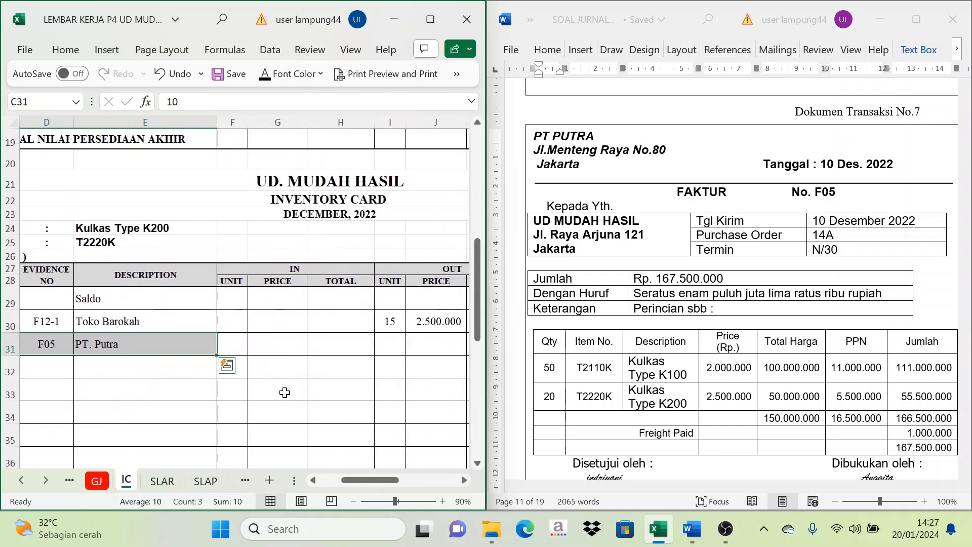
click(229, 351)
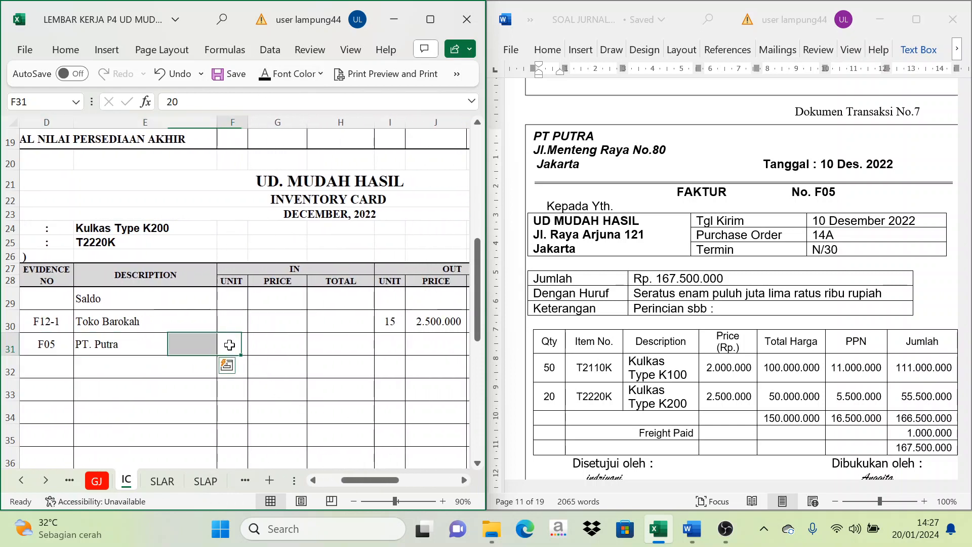
click(264, 74)
click(276, 345)
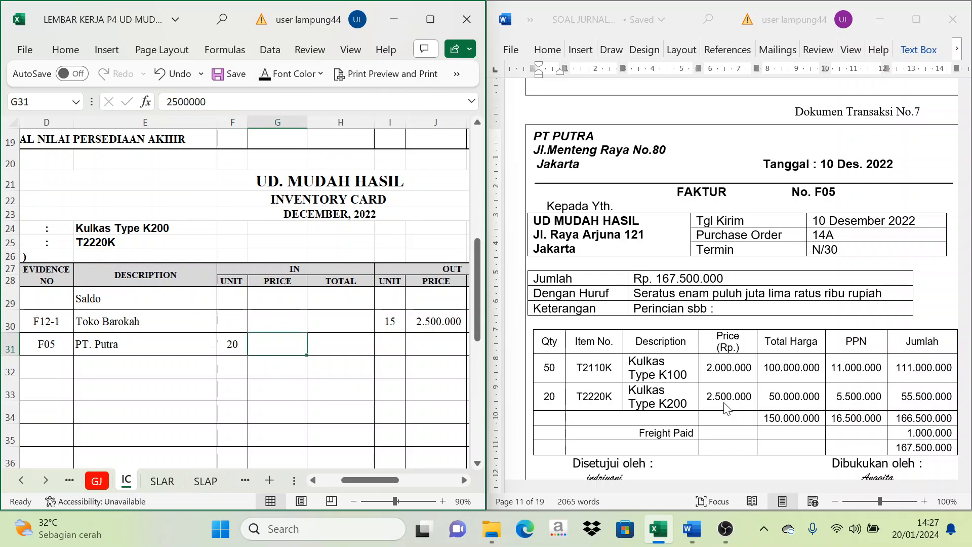
click(274, 74)
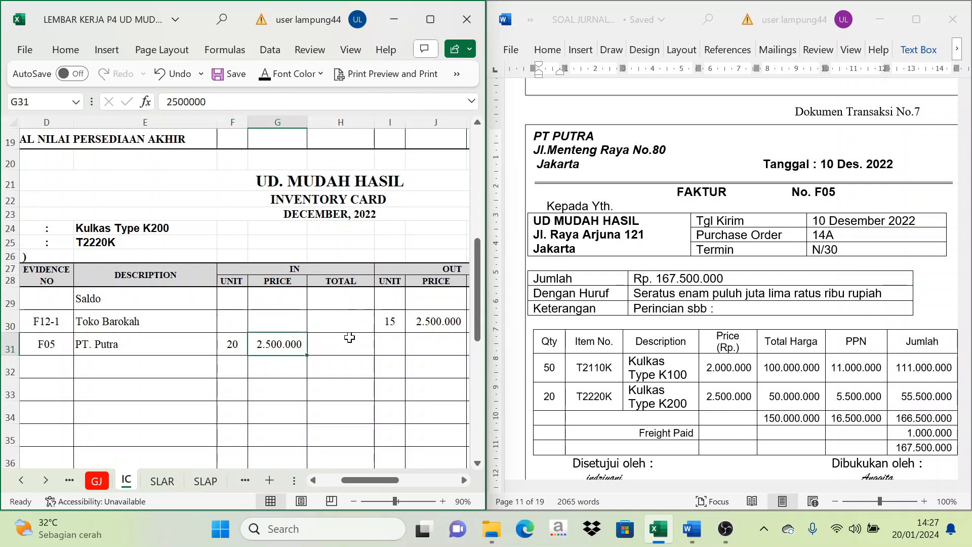
click(349, 338)
click(273, 74)
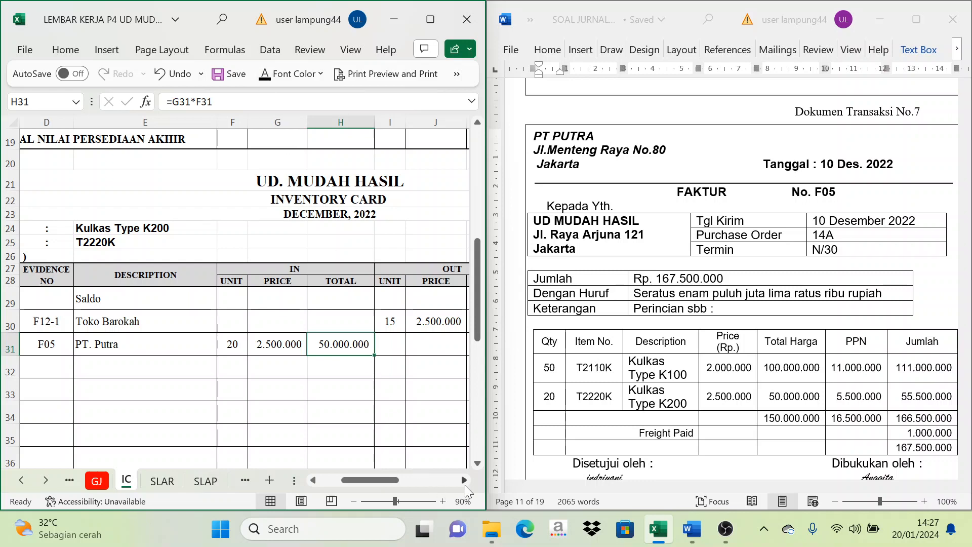
Step: Show the K200 card's BALANCE in black: units =L30+F31 in L31, price 2.500.000 in M31 and total =L31*M31 in N31
click(464, 480)
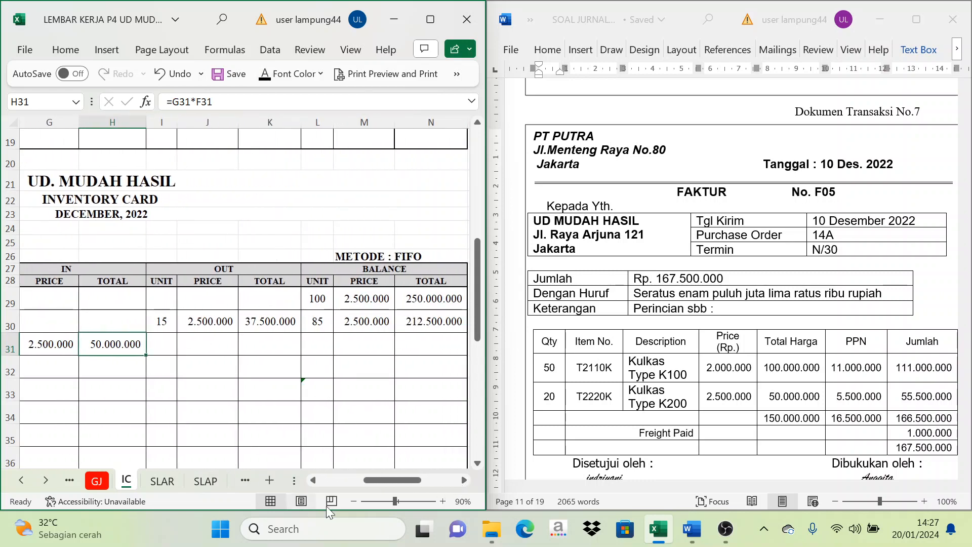
drag(391, 483, 385, 482)
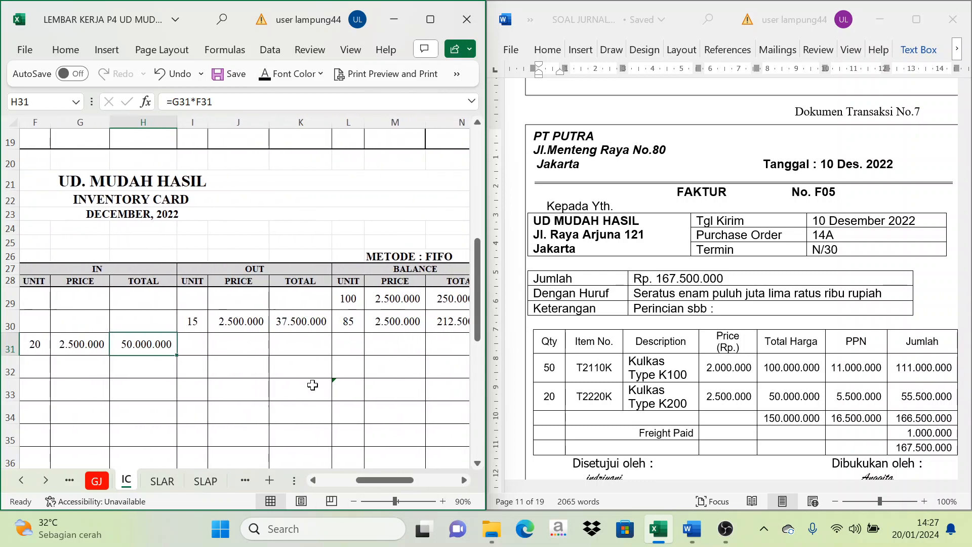
click(348, 299)
click(348, 322)
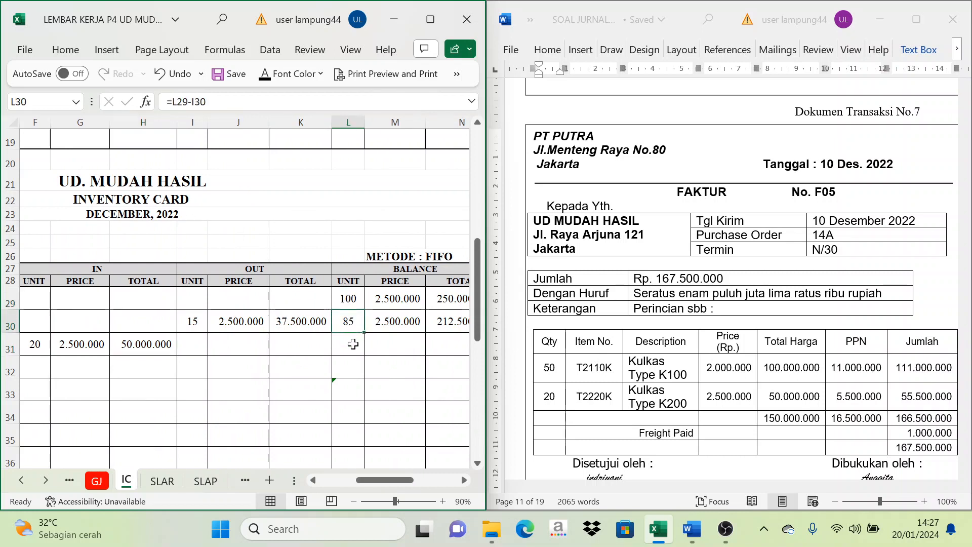
click(349, 344)
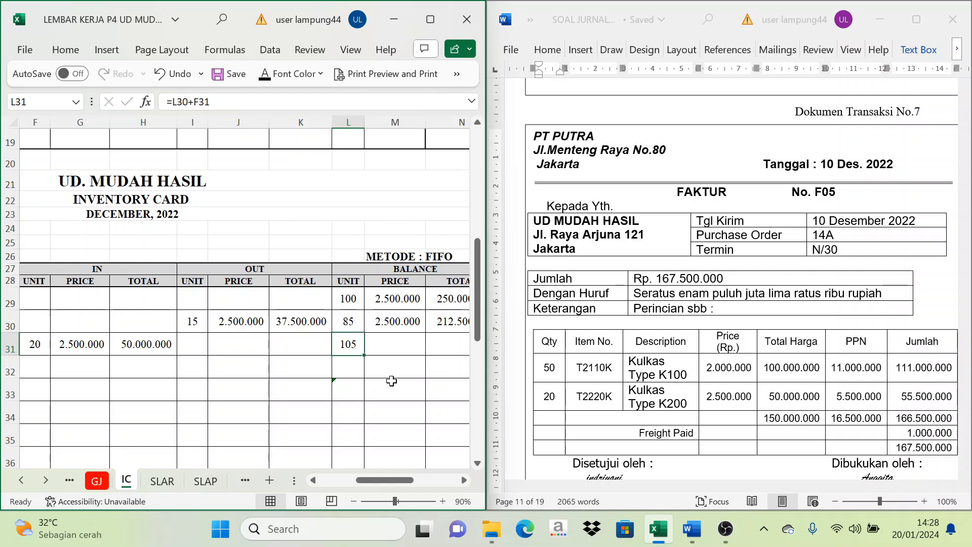
click(387, 345)
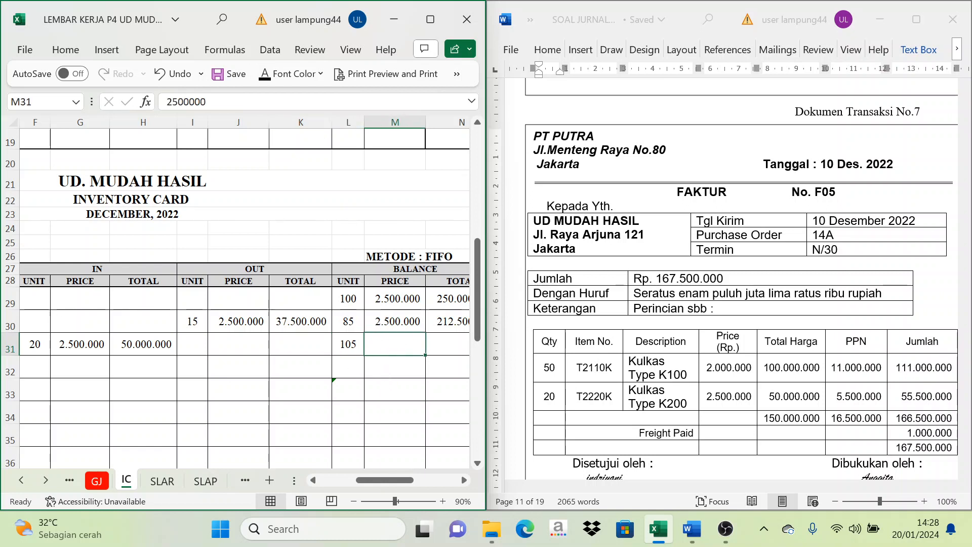
click(466, 481)
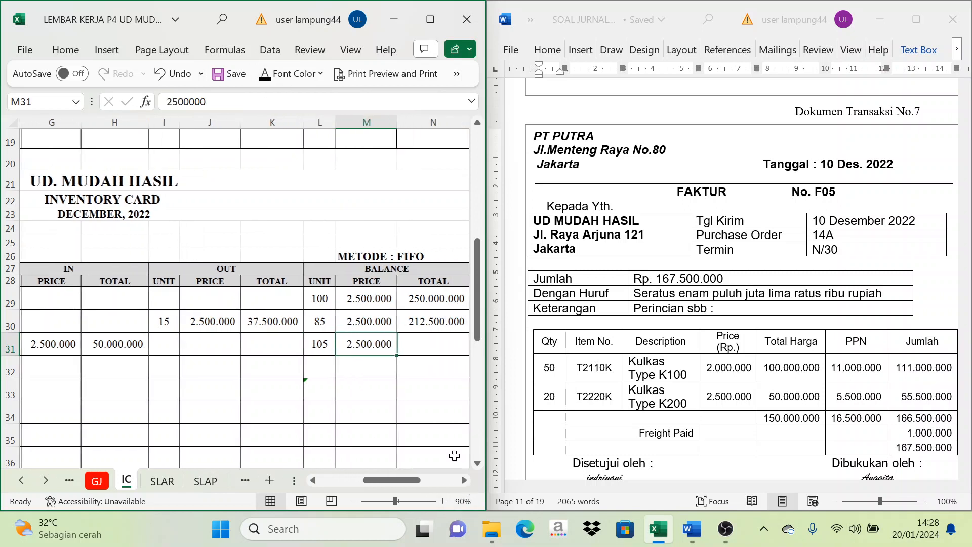
click(419, 346)
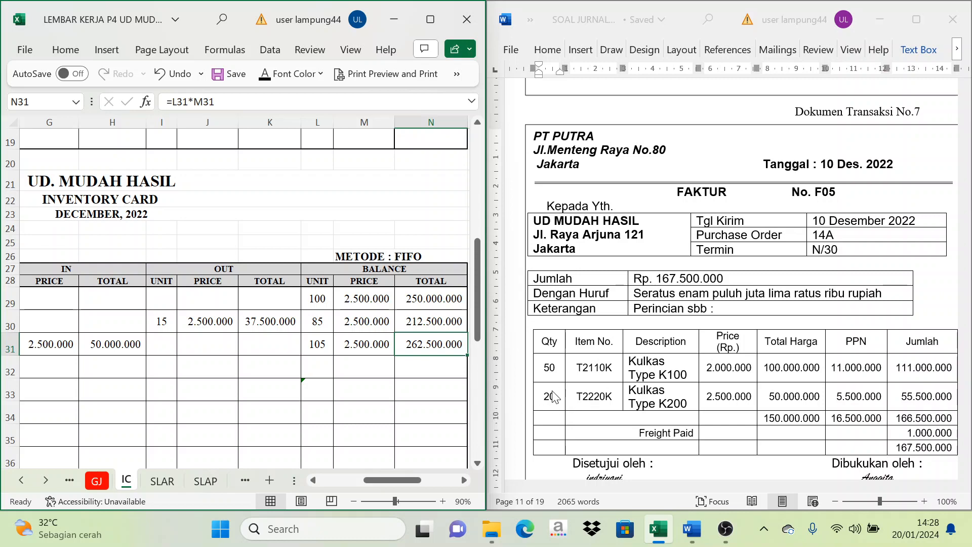
Step: Check the Kulkas Type K200 and K300 inventory cards against the items on PT Putra's invoice F05
scroll(379, 428, down, 1)
scroll(391, 480, left, 2)
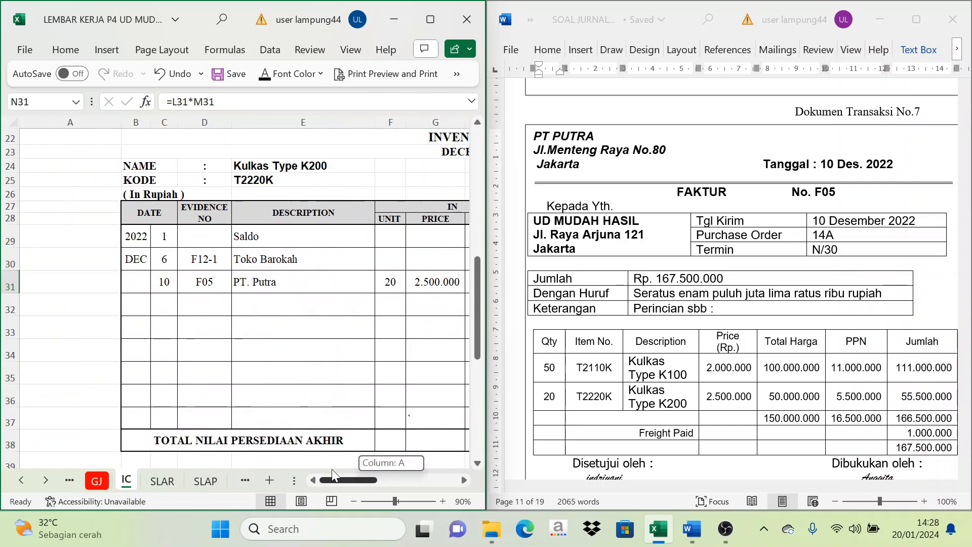
scroll(233, 397, down, 5)
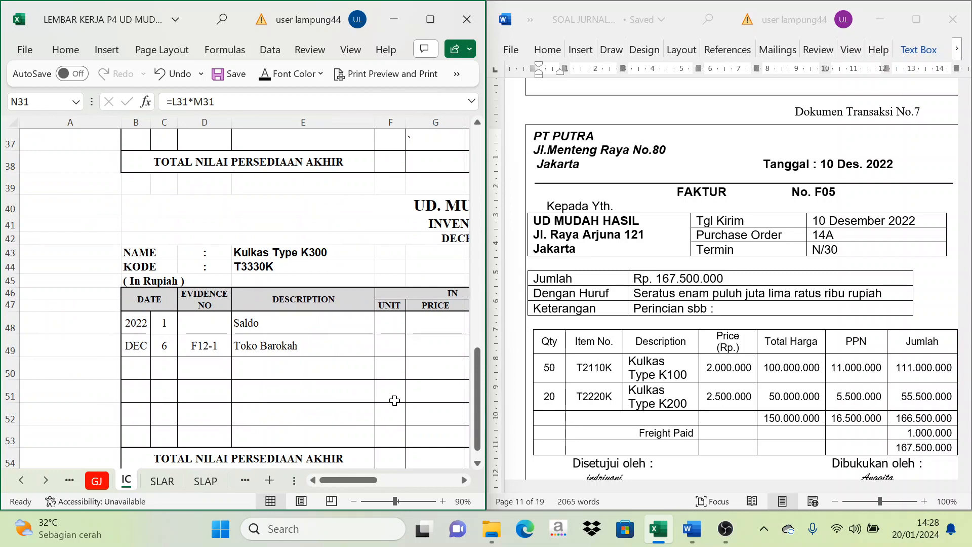
scroll(349, 385, up, 6)
scroll(613, 400, up, 5)
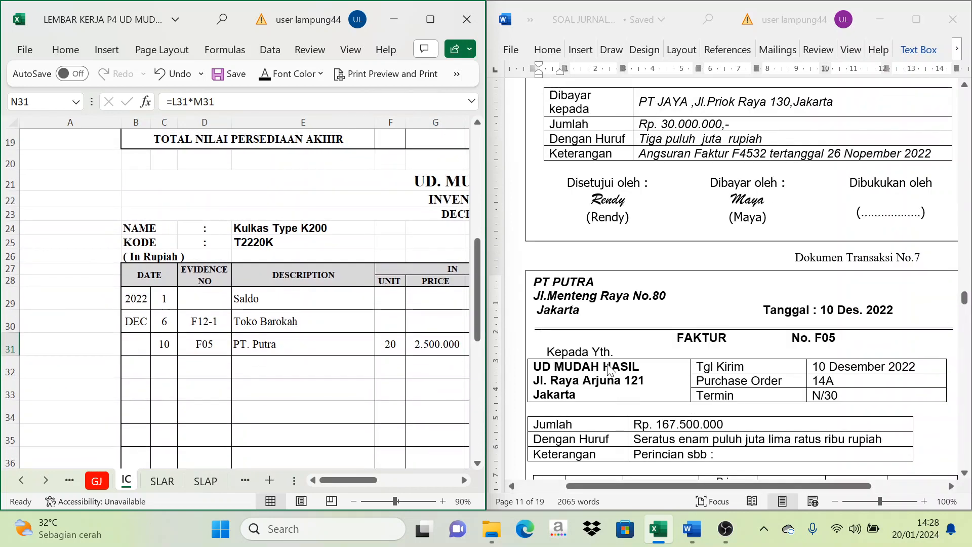
Step: Examine PT Putra's credit note NK-1 of 11 December 2022, comparing its supplier, invoice reference and returned items with invoice F05
scroll(612, 372, down, 2)
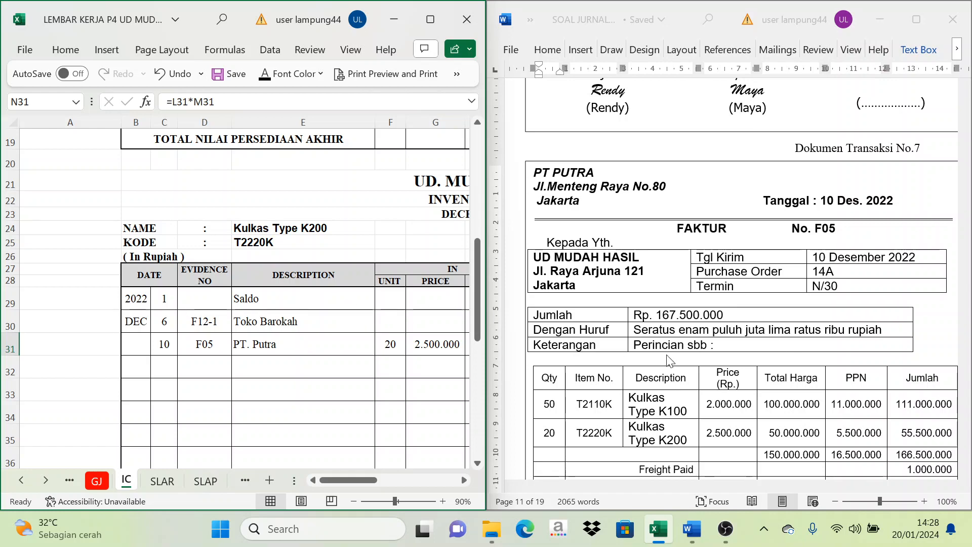
scroll(770, 403, down, 4)
scroll(769, 402, down, 6)
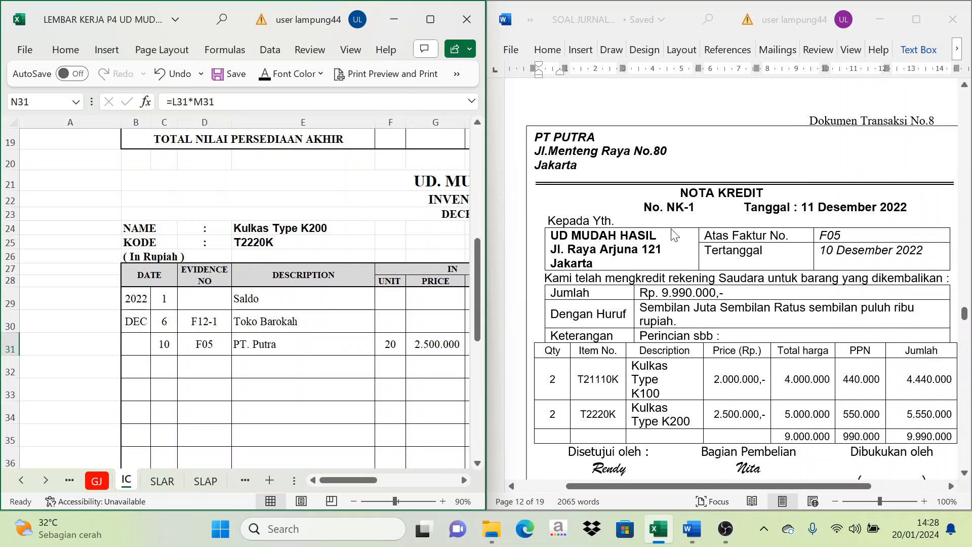
click(676, 253)
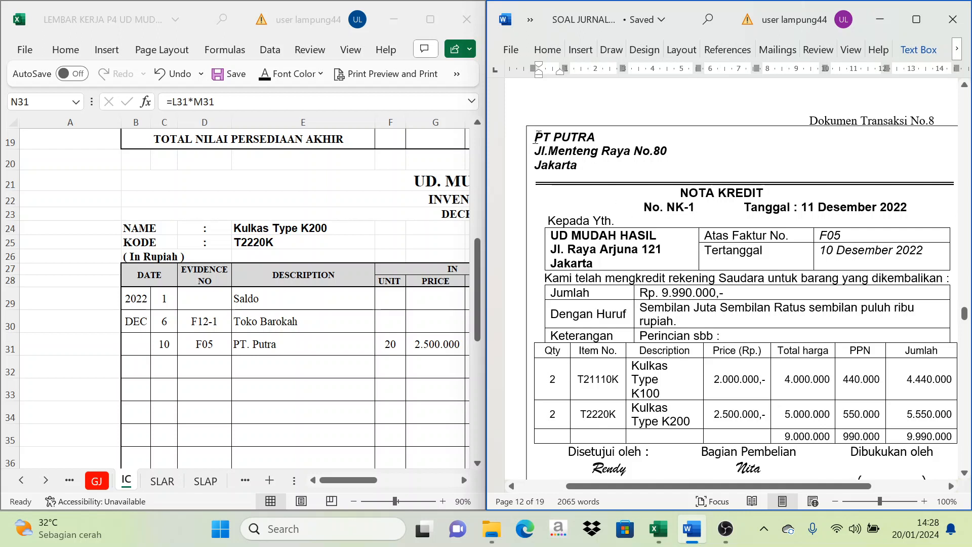
drag(535, 143, 592, 160)
click(592, 151)
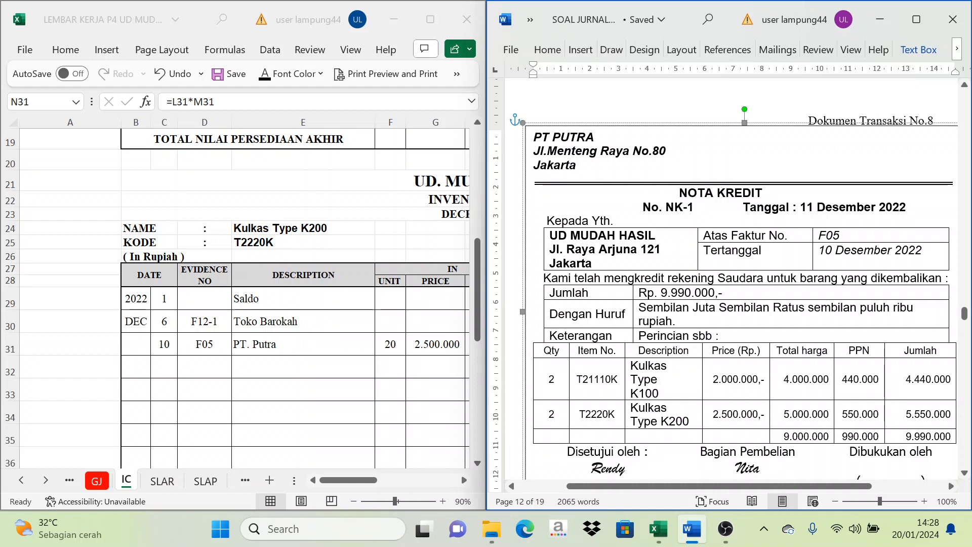
scroll(716, 213, up, 10)
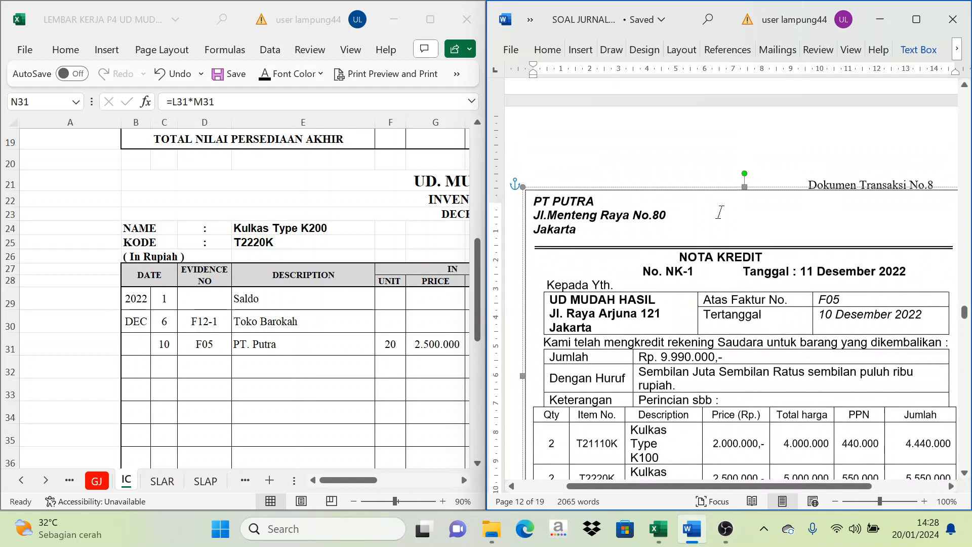
scroll(731, 278, up, 5)
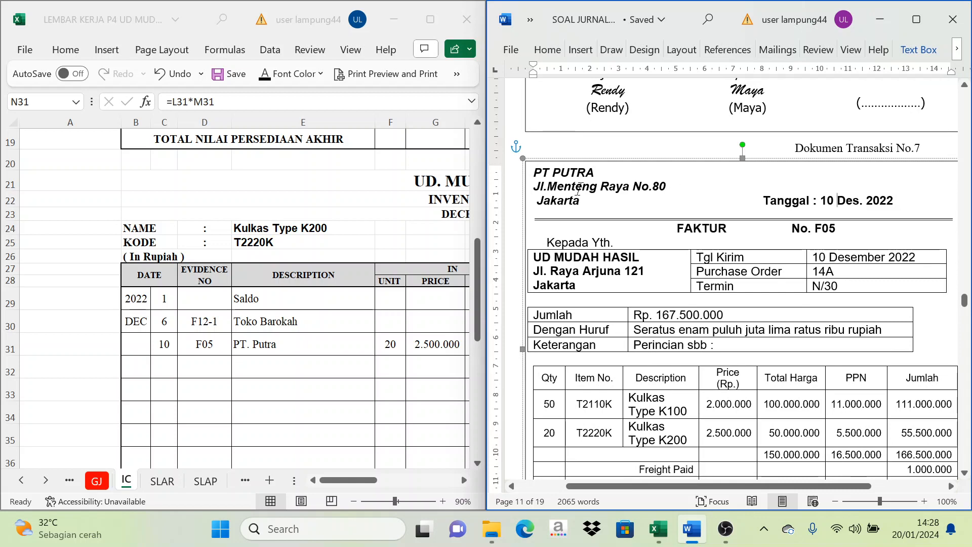
scroll(577, 190, down, 10)
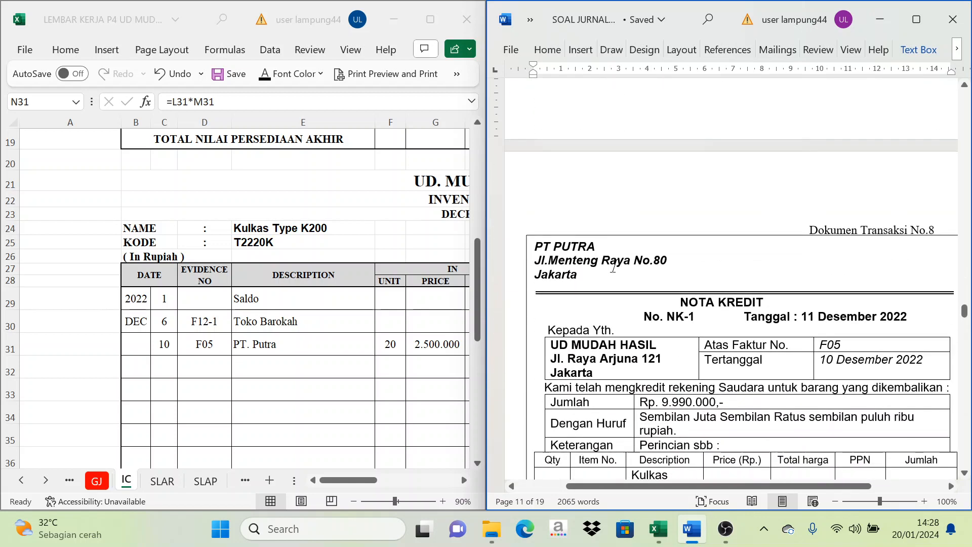
scroll(614, 267, down, 1)
click(743, 265)
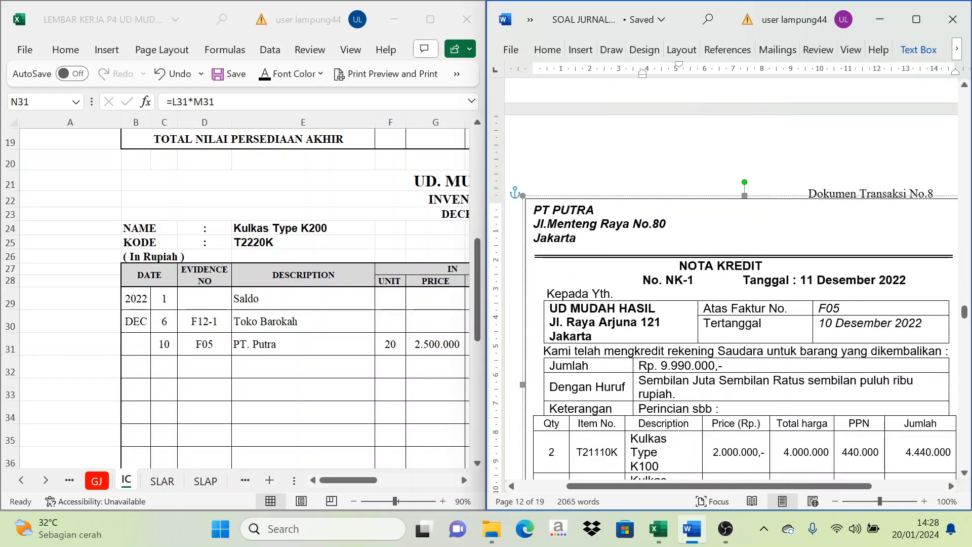
scroll(632, 298, down, 2)
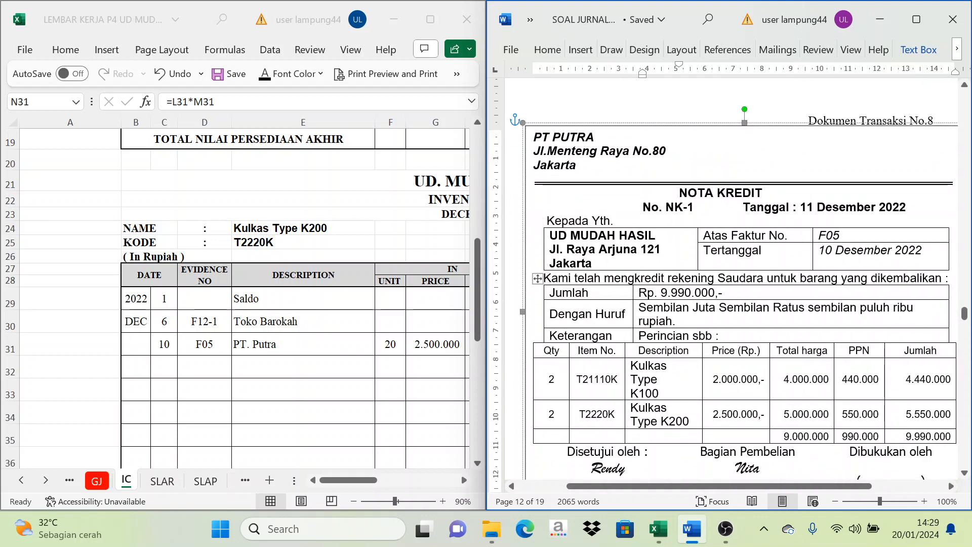
click(556, 380)
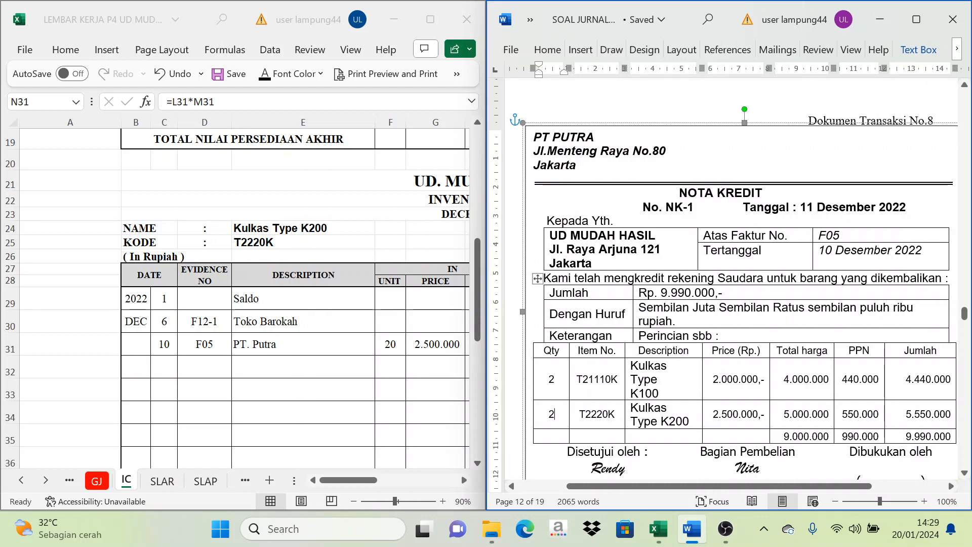
scroll(731, 284, up, 3)
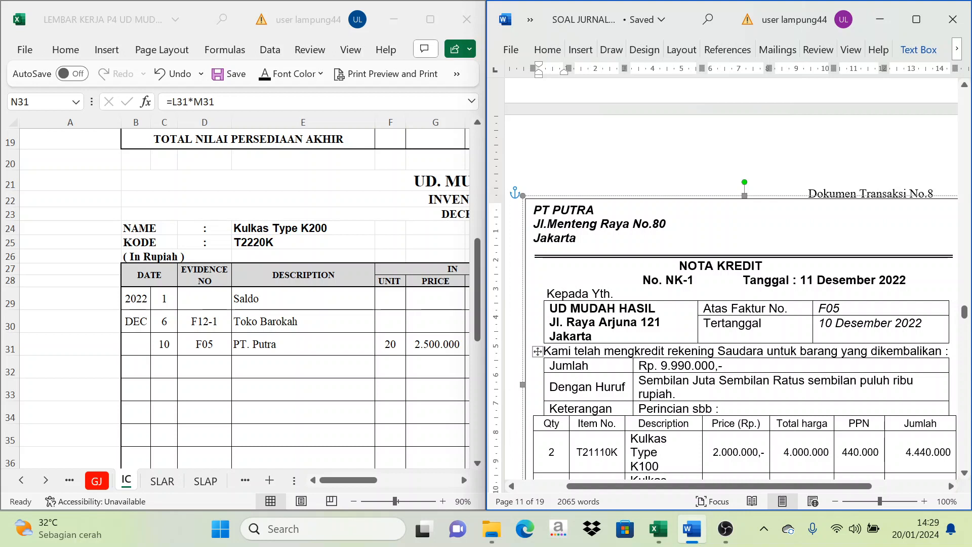
scroll(554, 450, down, 2)
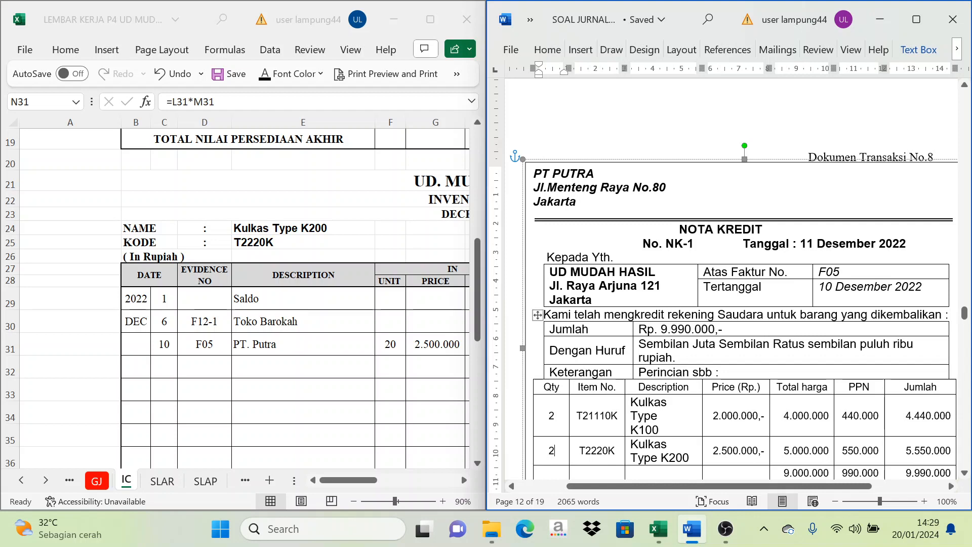
scroll(731, 278, down, 2)
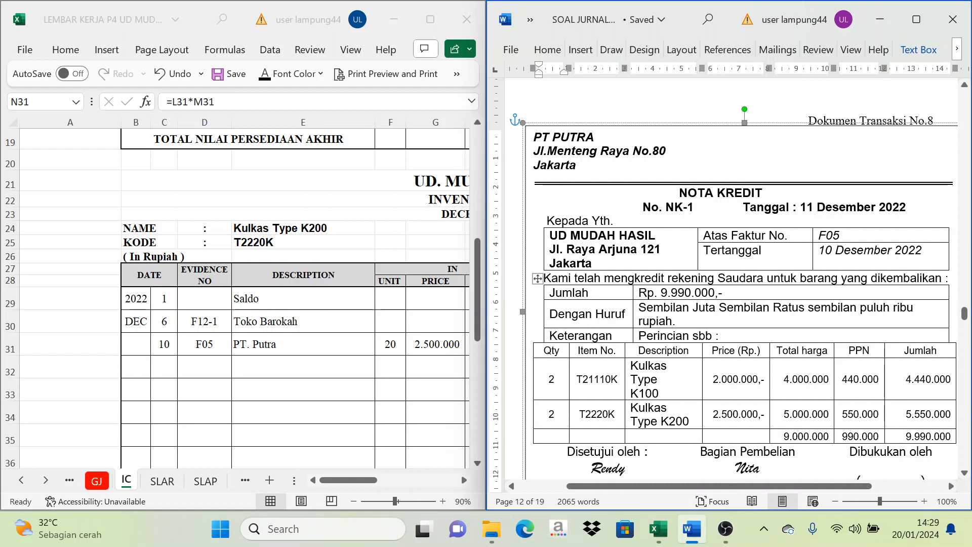
Step: Show day 11 and evidence number NK-1 in C12:D12 of the general journal (GJ) in black
click(109, 490)
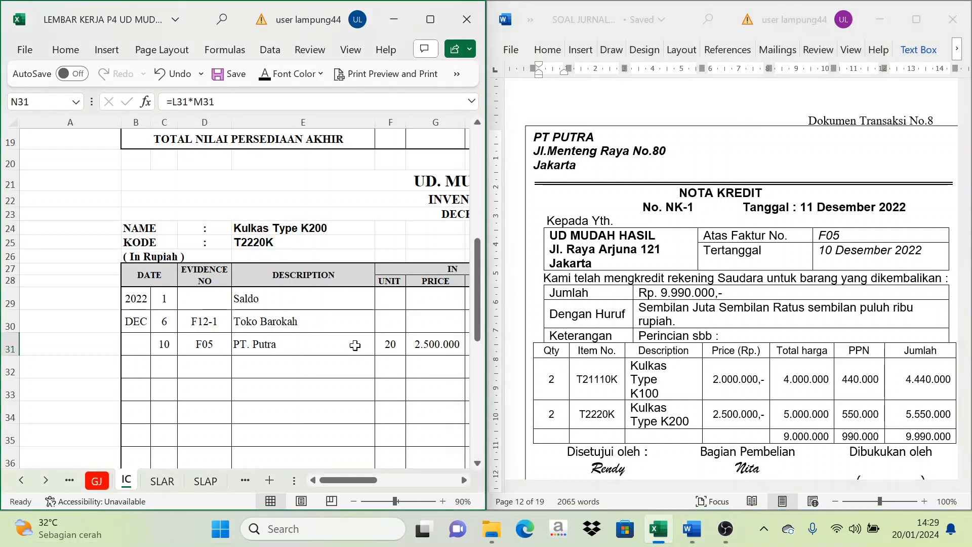
scroll(261, 243, up, 1)
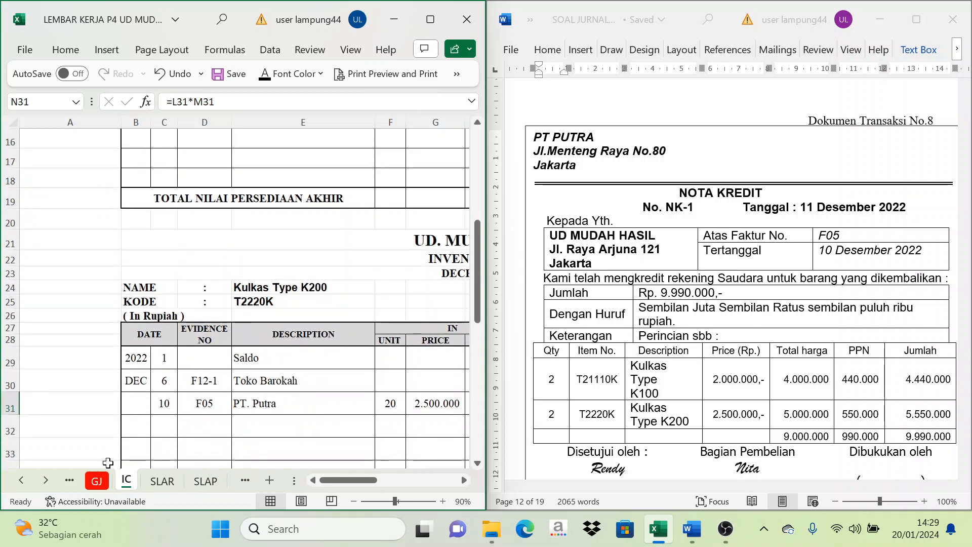
click(96, 481)
click(142, 324)
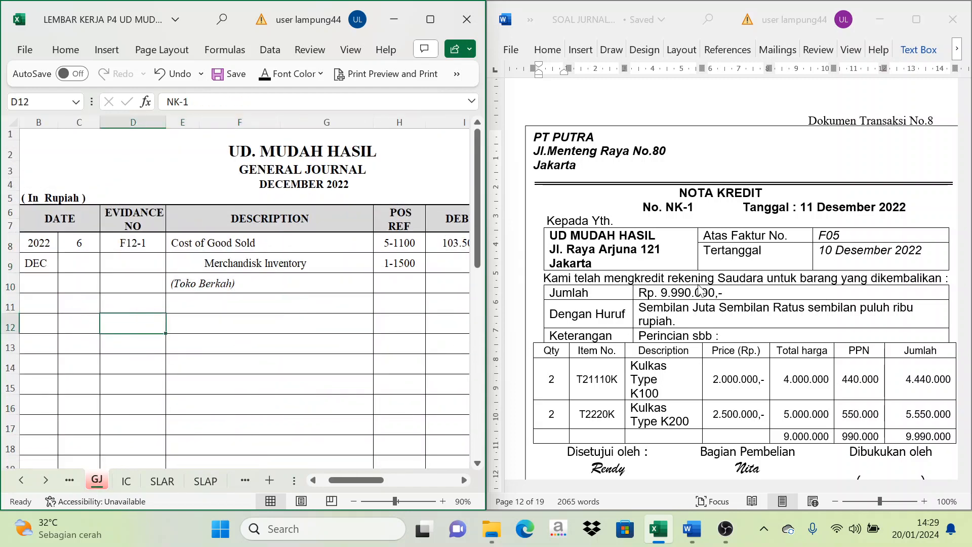
drag(79, 320, 113, 321)
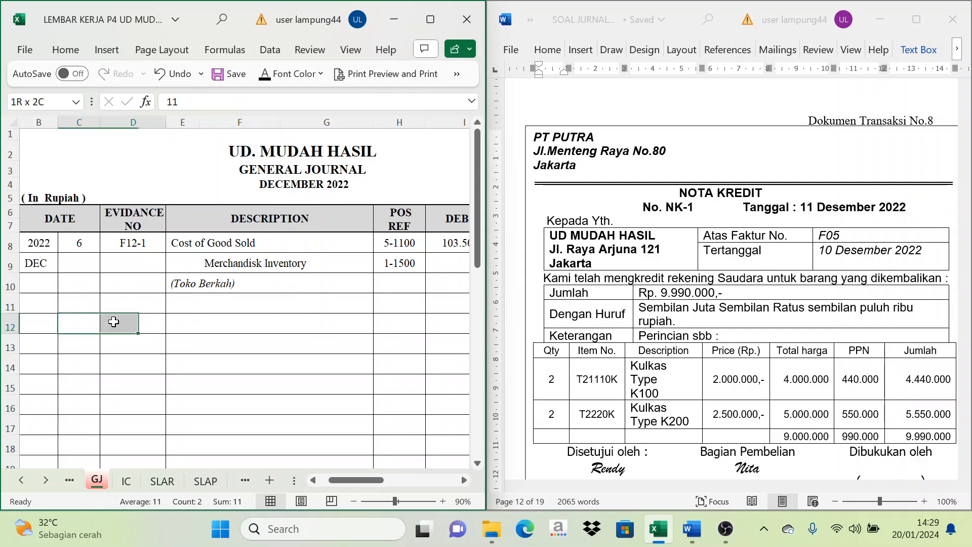
text(11	NK-1)
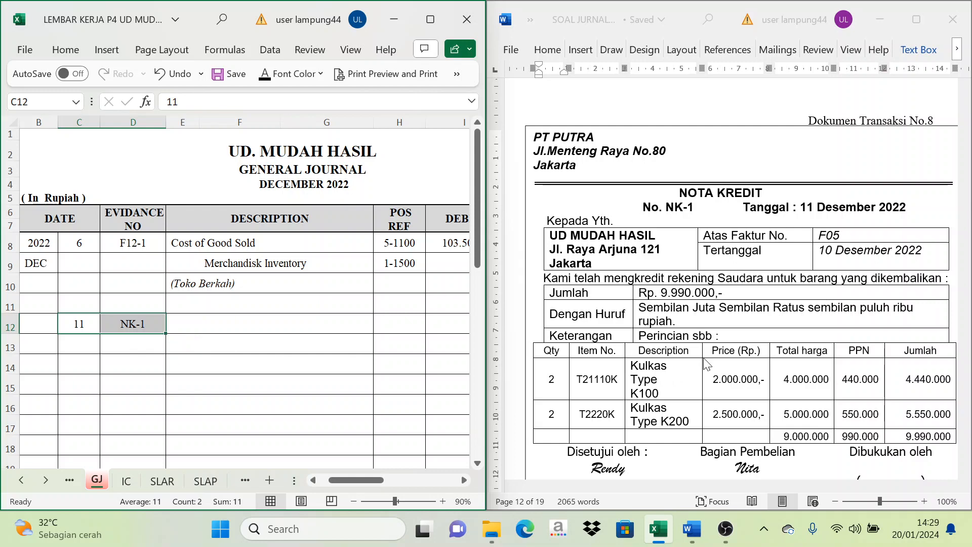
Step: Show the NK-1 descriptions Account Payable, Merchandisk Inventory, PPN Income and (Retur PT. Putra) in E12:G15 of the general journal in black
scroll(717, 346, down, 1)
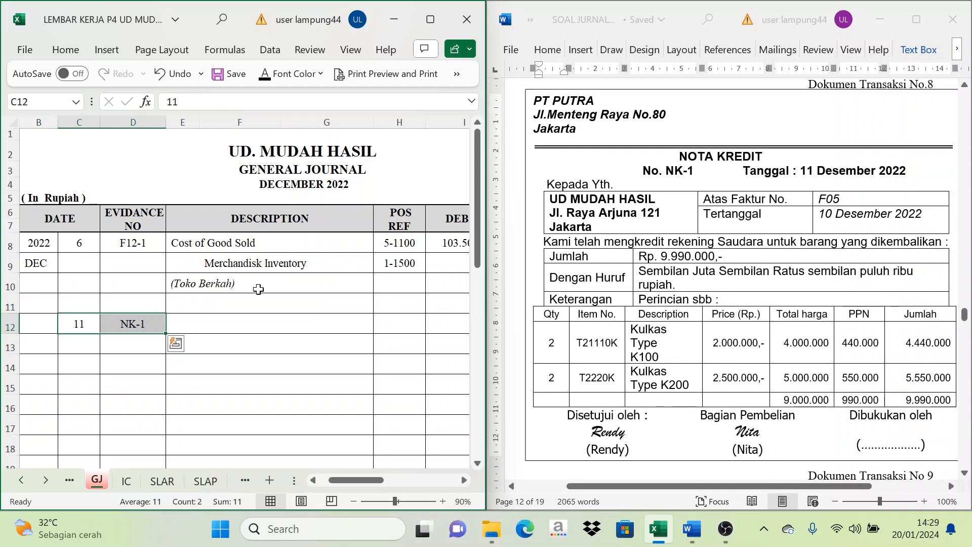
drag(179, 324, 317, 380)
text(Account Payable Merchandisk Inventory PPN Income (Retur PT. Putra))
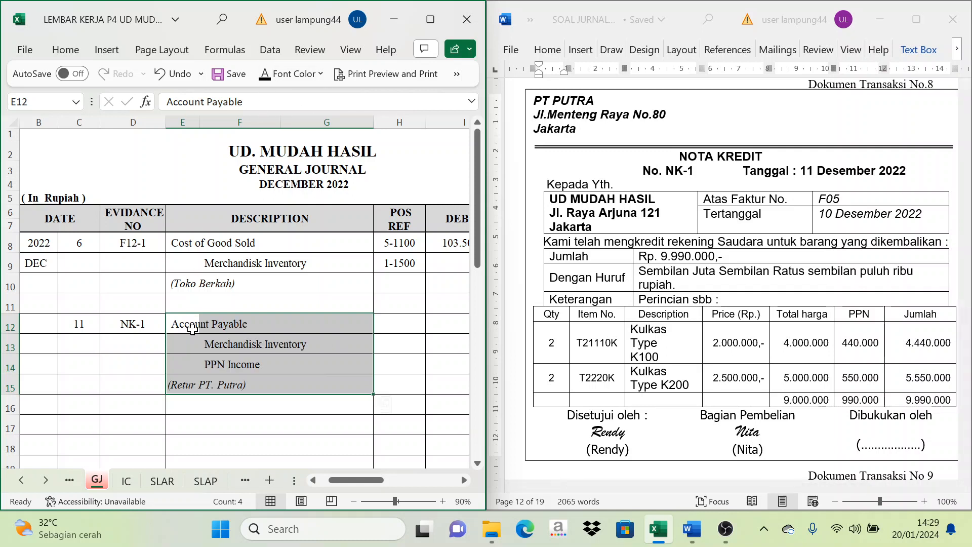
Step: Check the return entry's credited accounts against the debit and credit columns of the purchase journal (PJ) for the PT Putra purchase
click(239, 346)
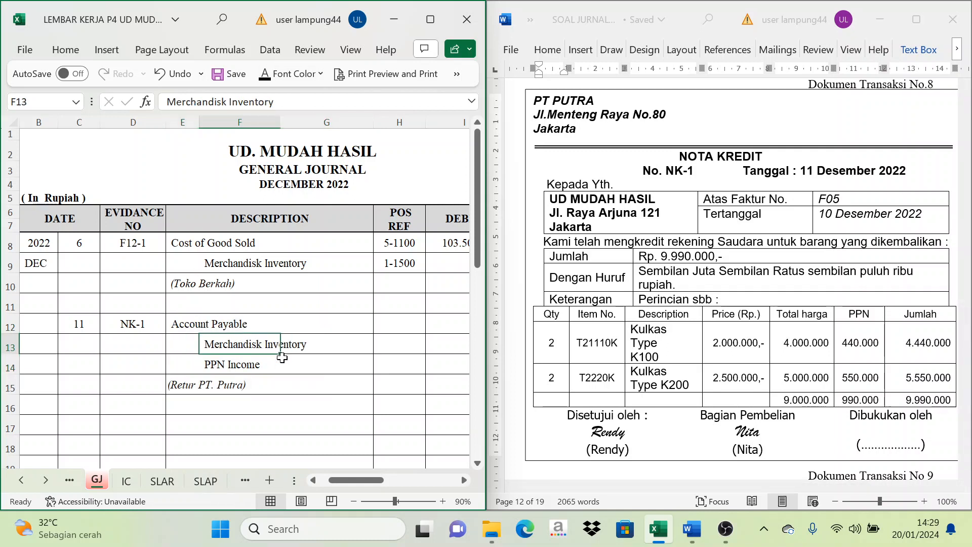
click(227, 369)
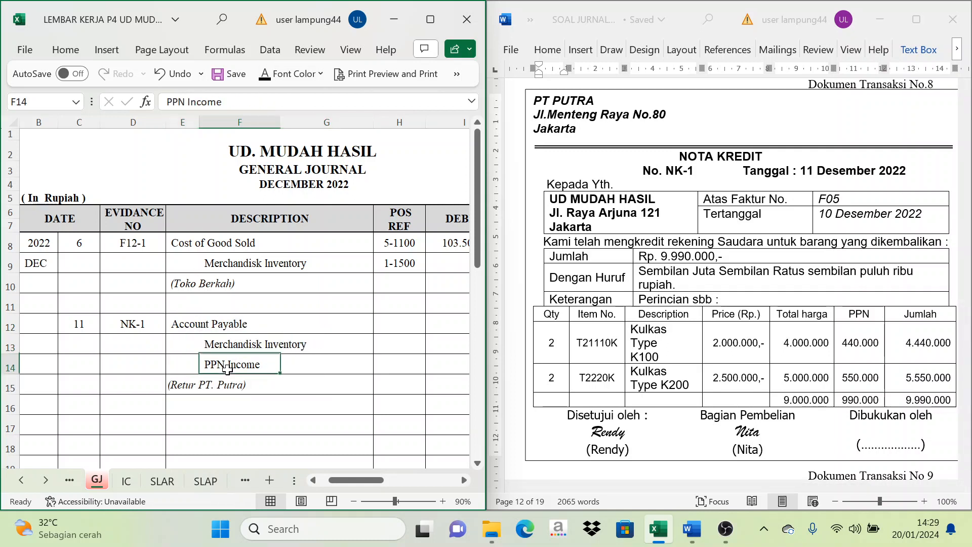
click(25, 480)
click(25, 480)
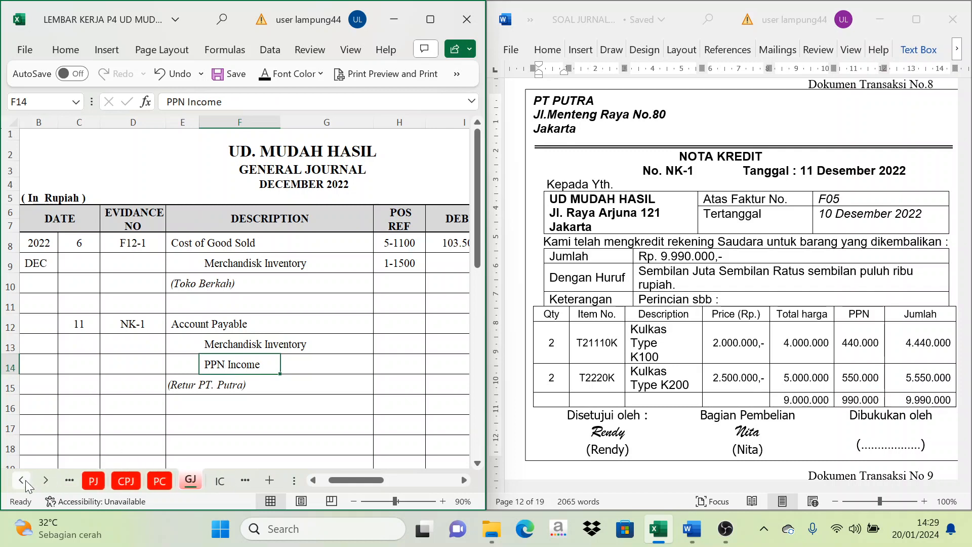
click(26, 480)
click(96, 481)
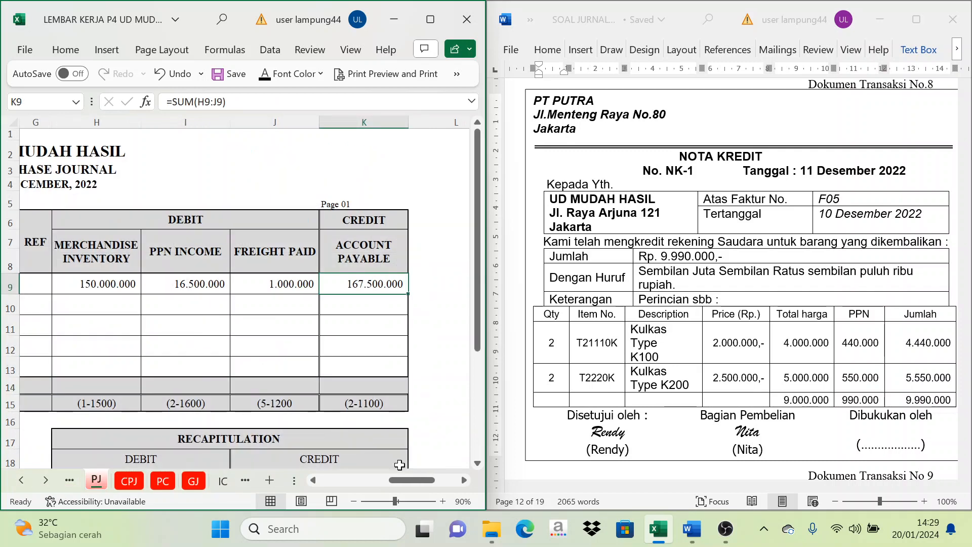
mouse_move(415, 480)
mouse_down()
mouse_move(358, 480)
mouse_move(417, 490)
mouse_up()
click(68, 283)
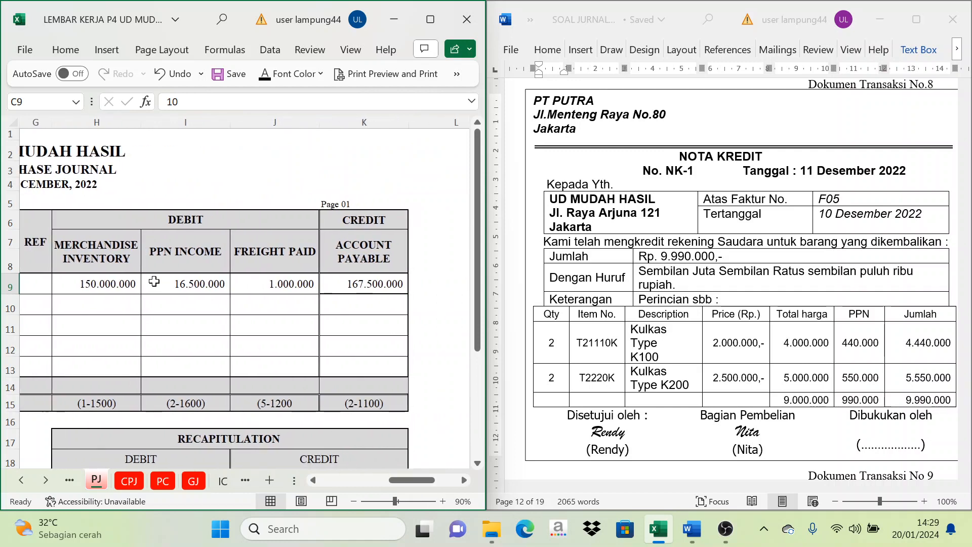
click(108, 249)
click(193, 258)
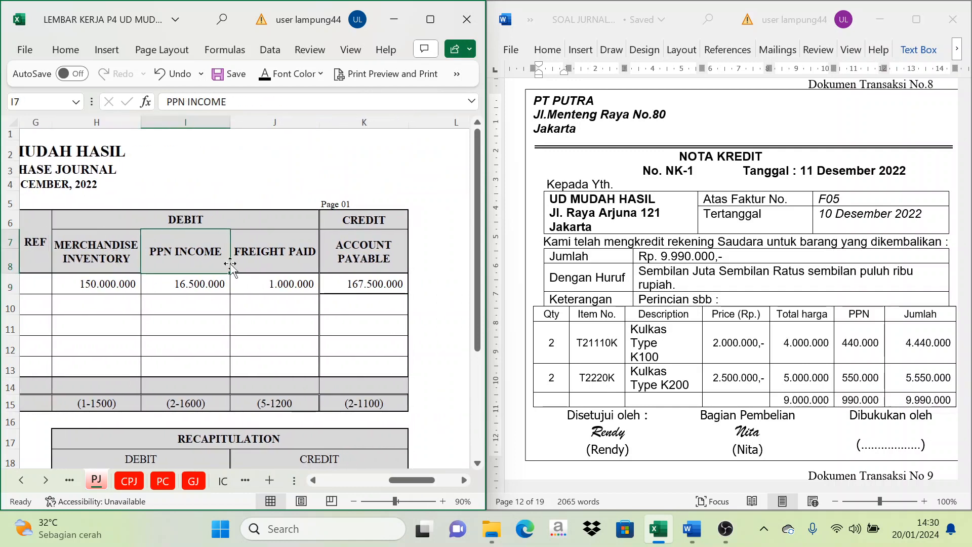
click(309, 263)
click(364, 225)
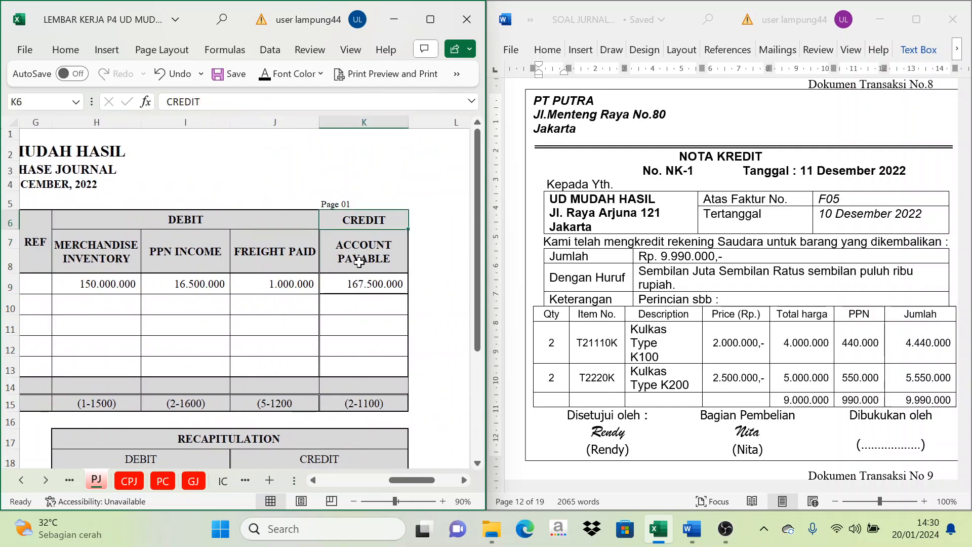
click(359, 262)
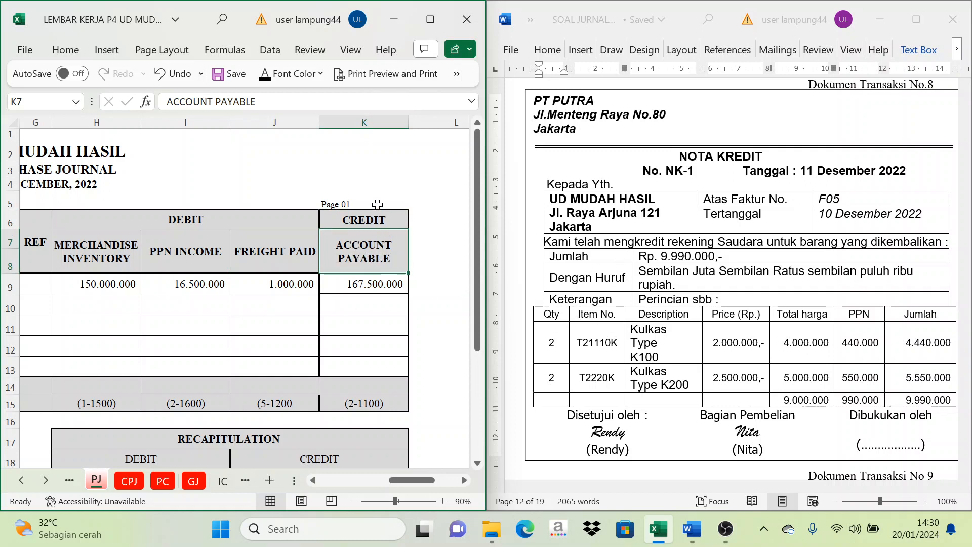
click(147, 245)
click(109, 267)
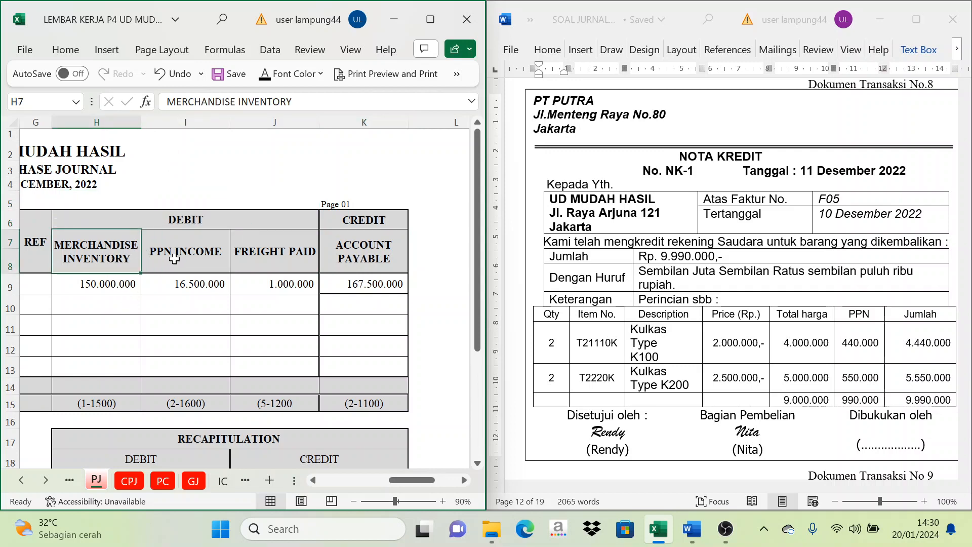
click(218, 265)
Step: Show the NK-1 entry's posting references 2-1100, 1-1500 and 2-1600 in H12:H14 of the general journal in black
click(193, 480)
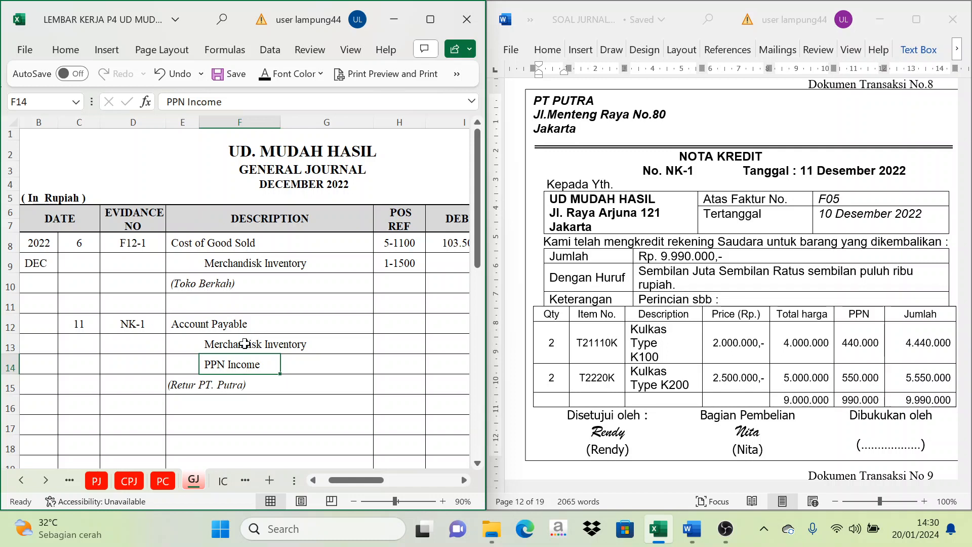
drag(406, 324, 407, 361)
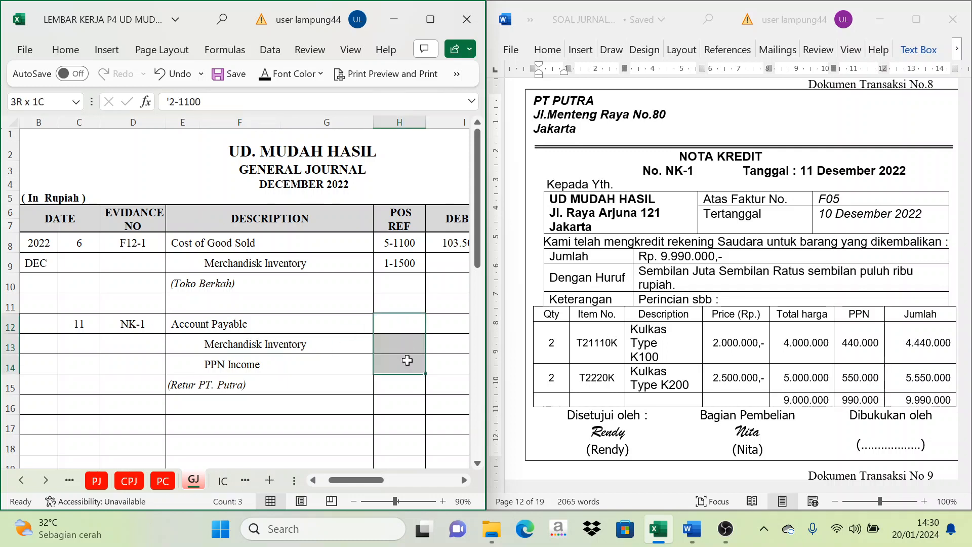
click(264, 76)
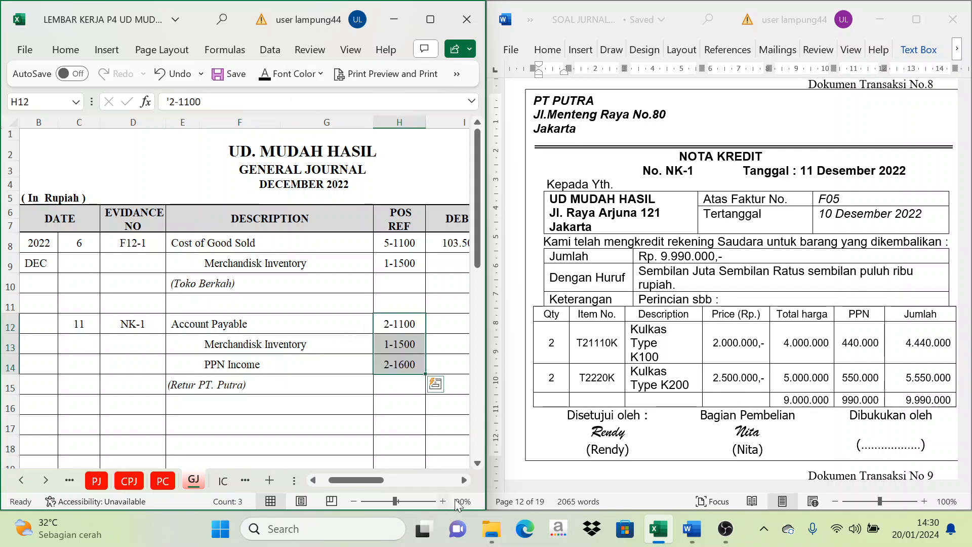
Step: Show the NK-1 credit amounts 9.000.000 for Merchandisk Inventory and 990.000 for PPN Income in J13:J14 of the general journal in black
click(463, 480)
click(463, 480)
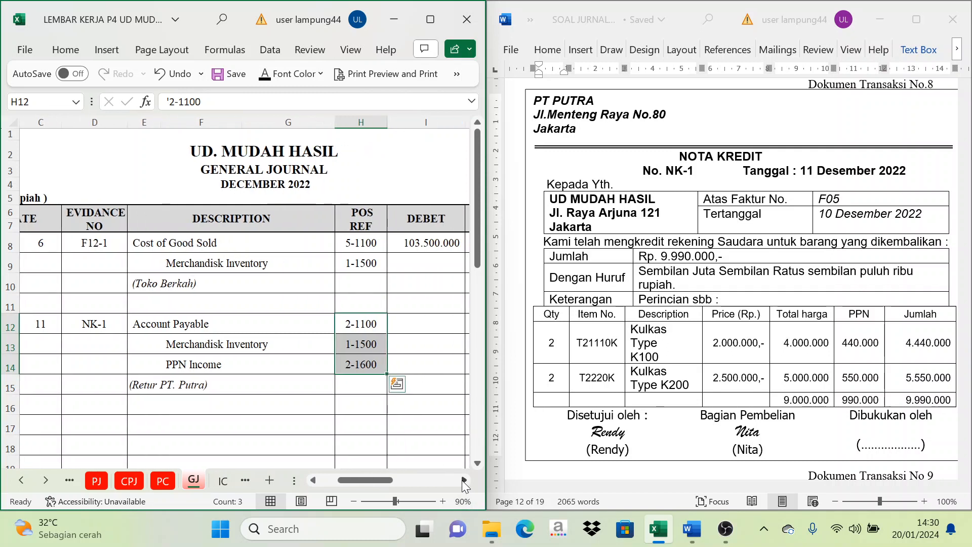
click(463, 480)
click(386, 330)
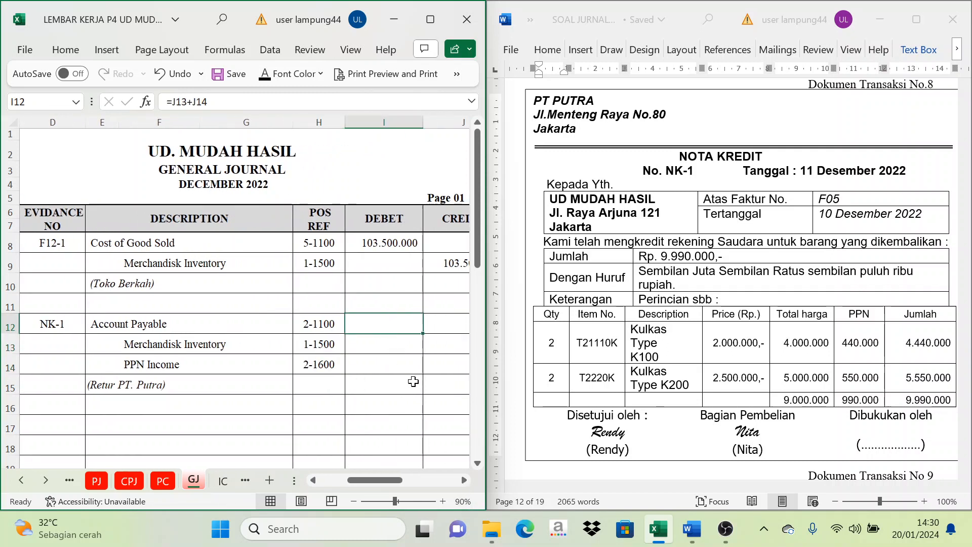
click(464, 480)
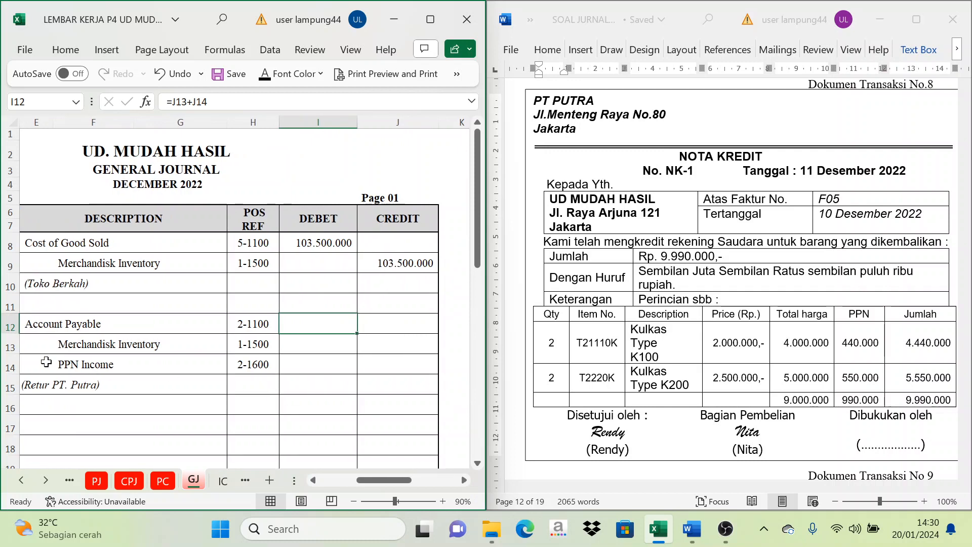
drag(96, 346, 101, 364)
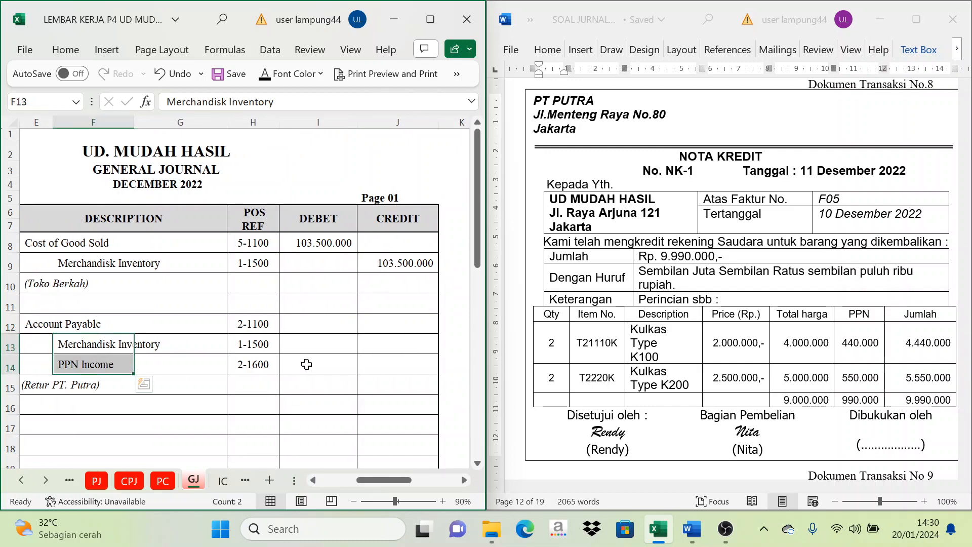
click(354, 348)
click(380, 345)
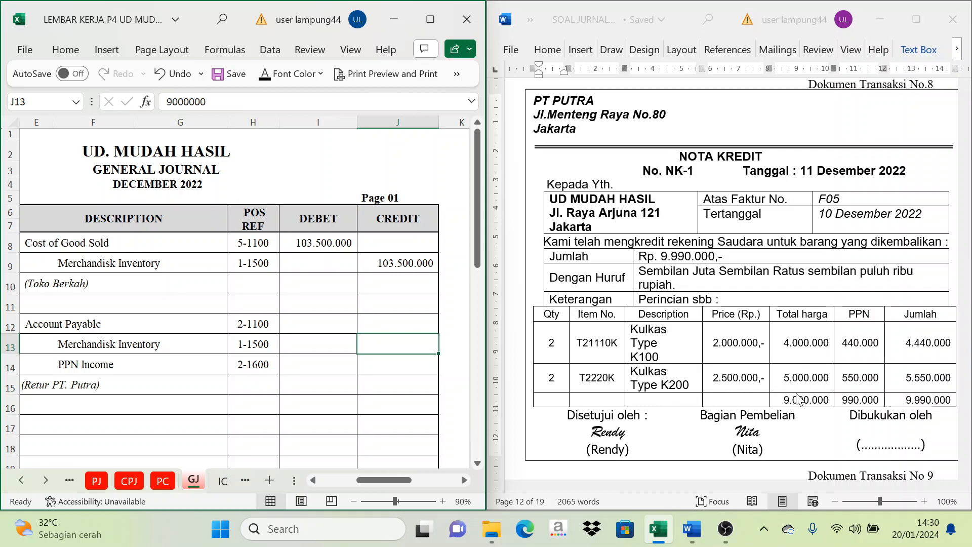
click(407, 370)
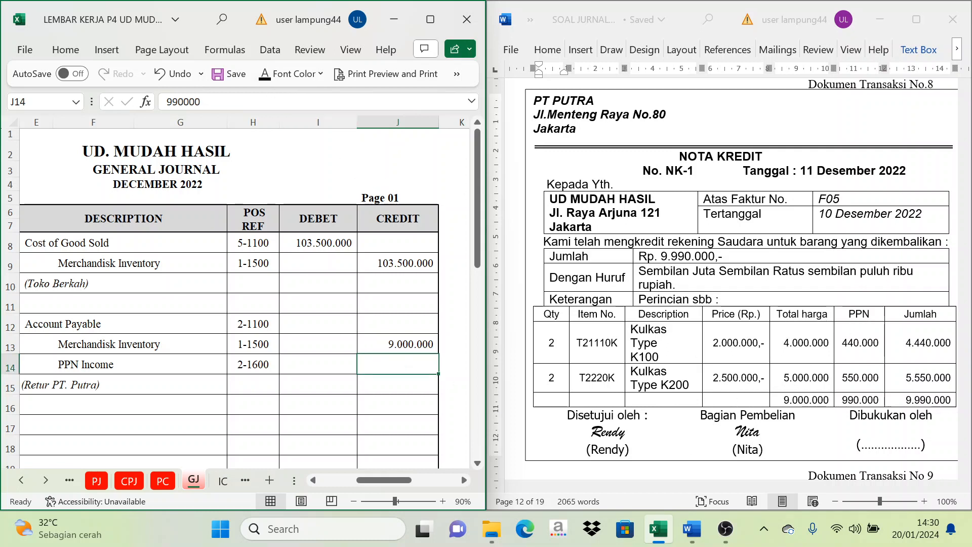
drag(396, 354, 400, 364)
Step: Show the NK-1 Account Payable debit of 9.990.000 in I12 of the general journal in black
click(315, 329)
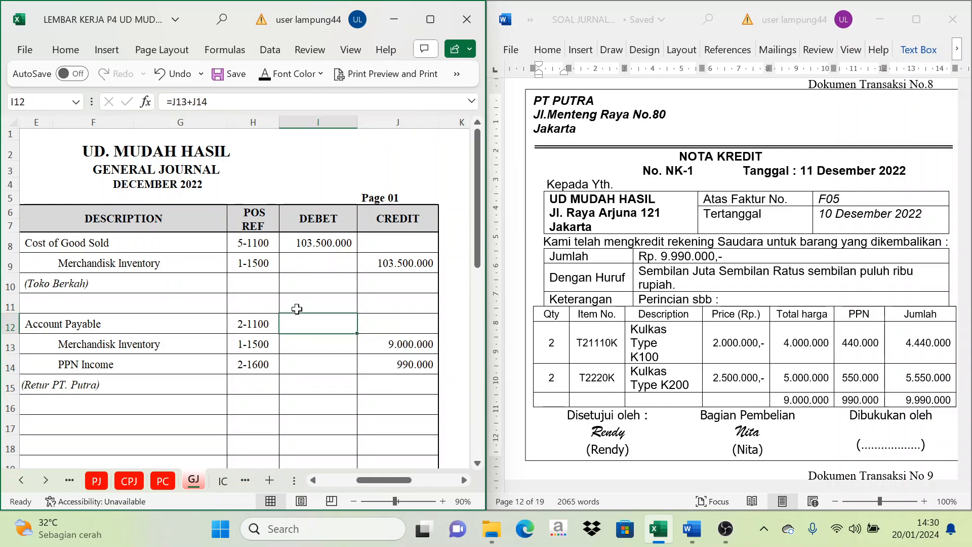
click(264, 75)
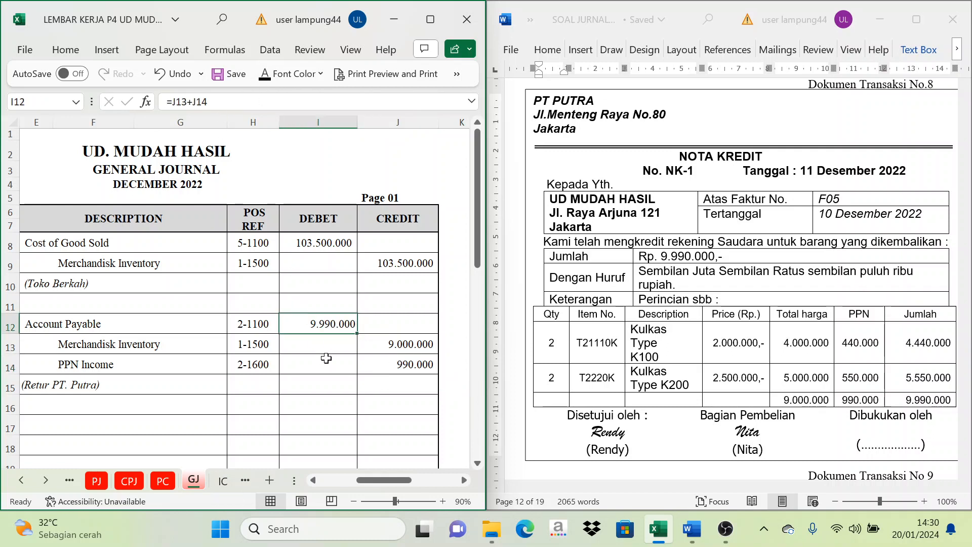
click(346, 337)
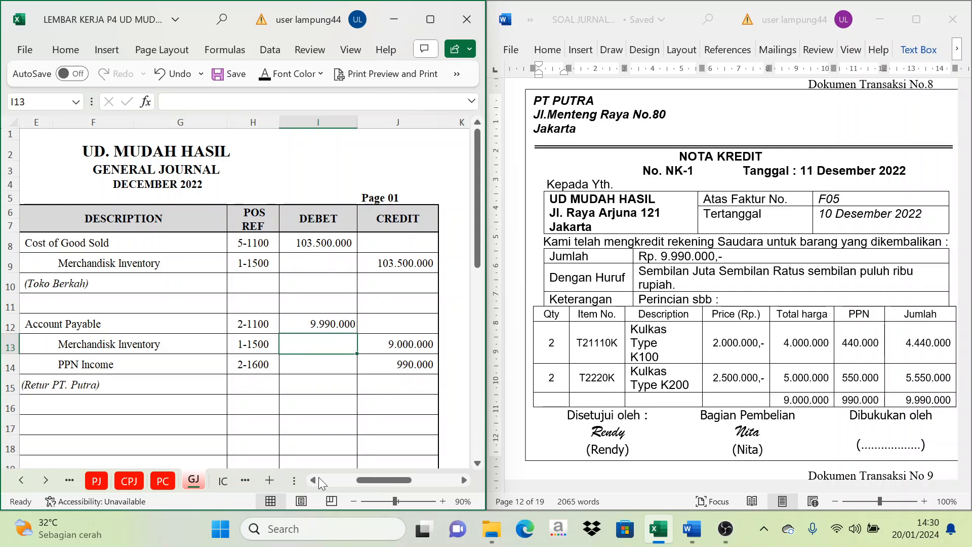
click(50, 488)
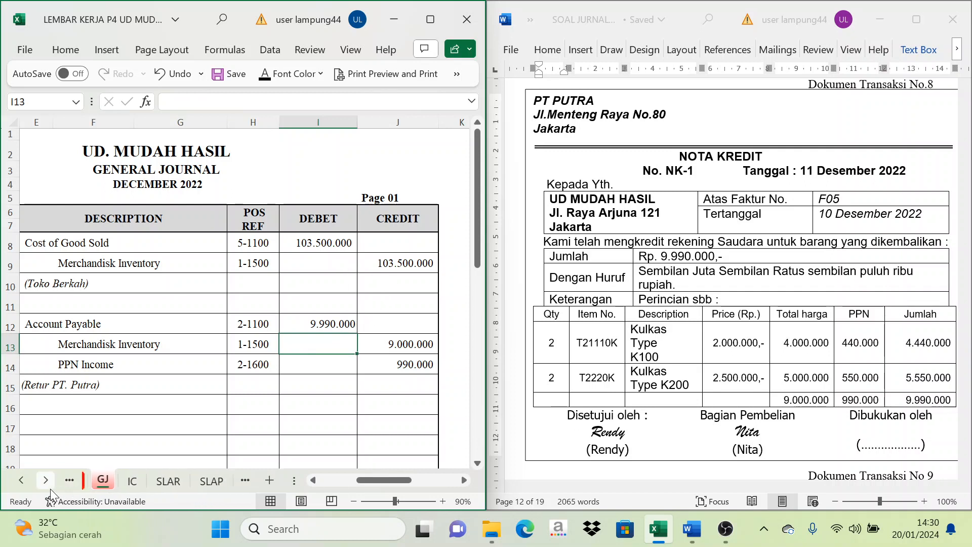
click(199, 484)
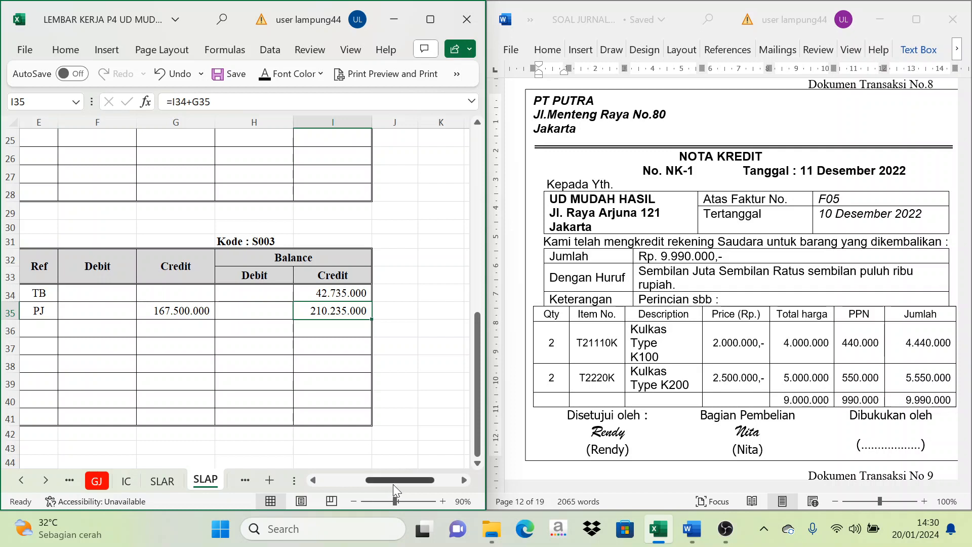
drag(399, 481, 363, 481)
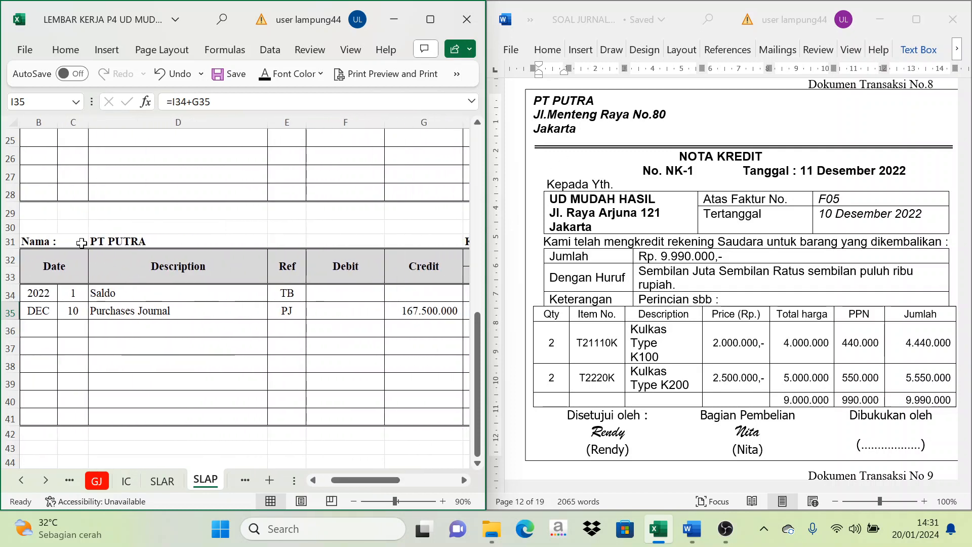
click(48, 241)
click(110, 246)
click(74, 327)
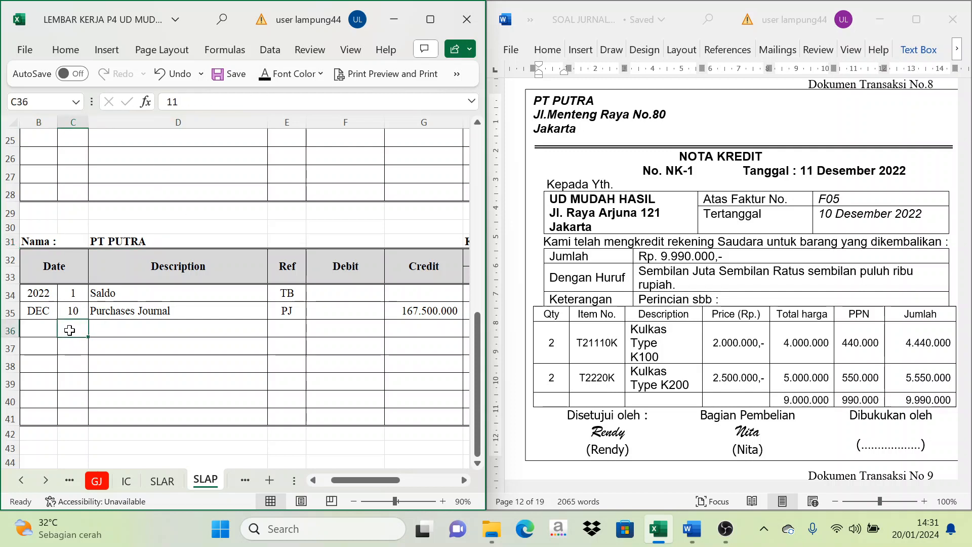
text(11	General Journal)
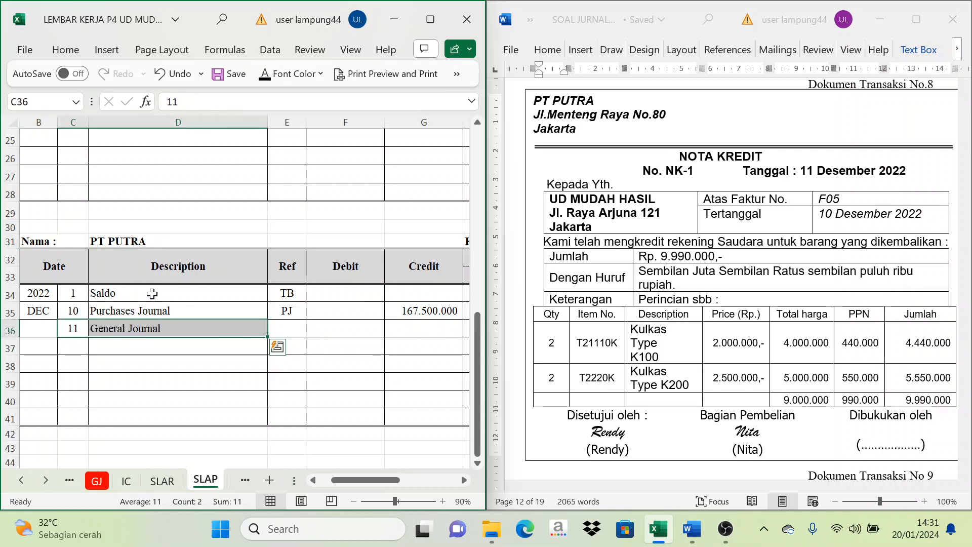
click(131, 330)
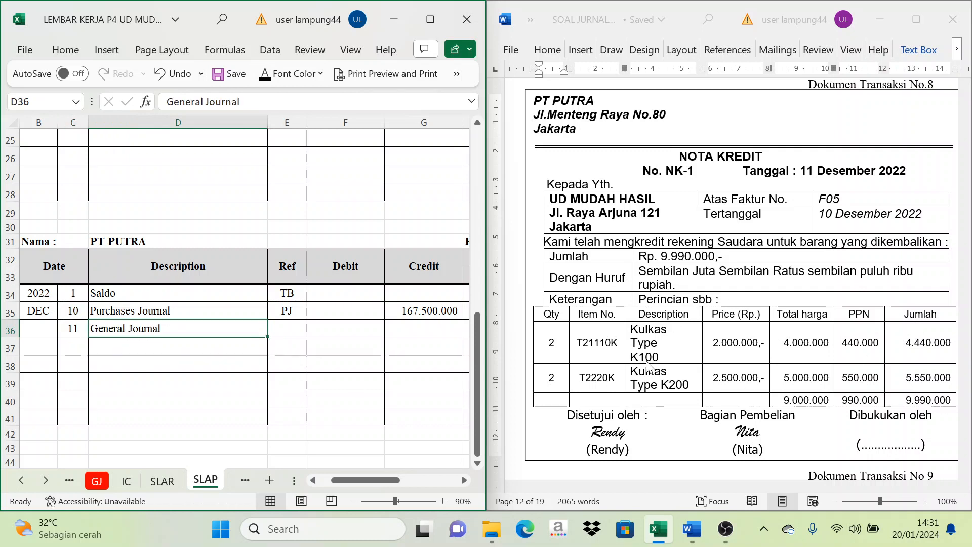
Step: Check the source entry in the general journal and show the reference GJ in E36 of PT Putra's SLAP account in black
click(96, 481)
drag(356, 485, 345, 484)
click(206, 480)
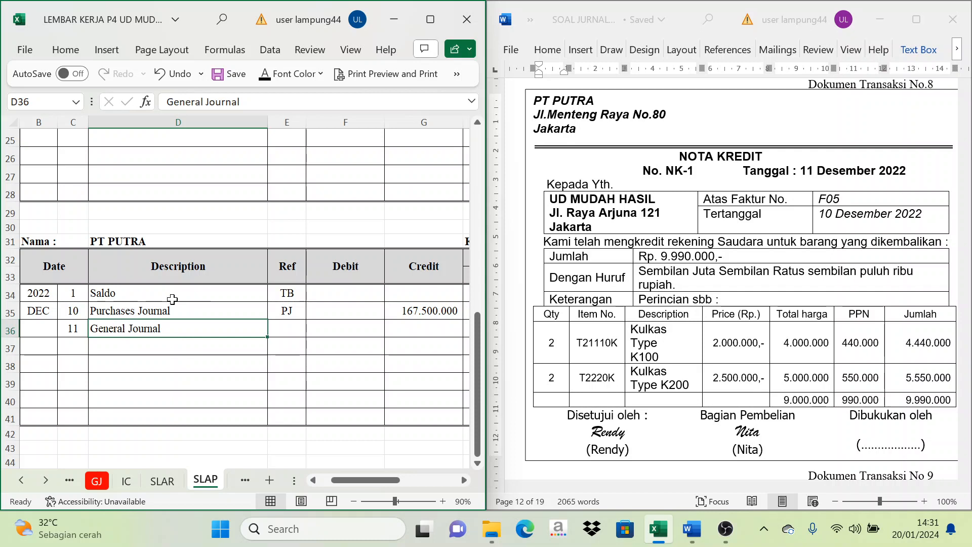
click(286, 330)
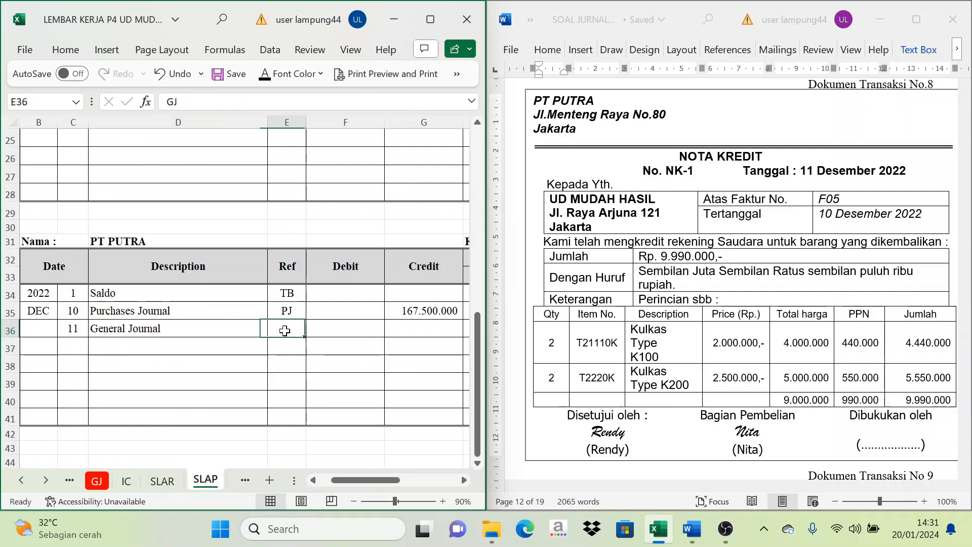
click(265, 81)
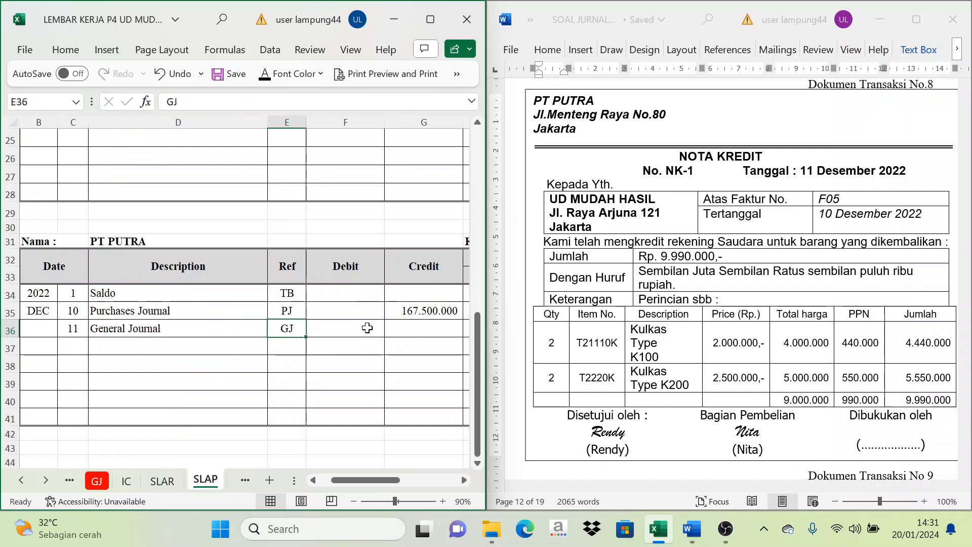
Step: Check the NK-1 Account Payable debit in the general journal and show 9.990.000 in debit cell F36 of PT Putra's SLAP account in black
click(97, 480)
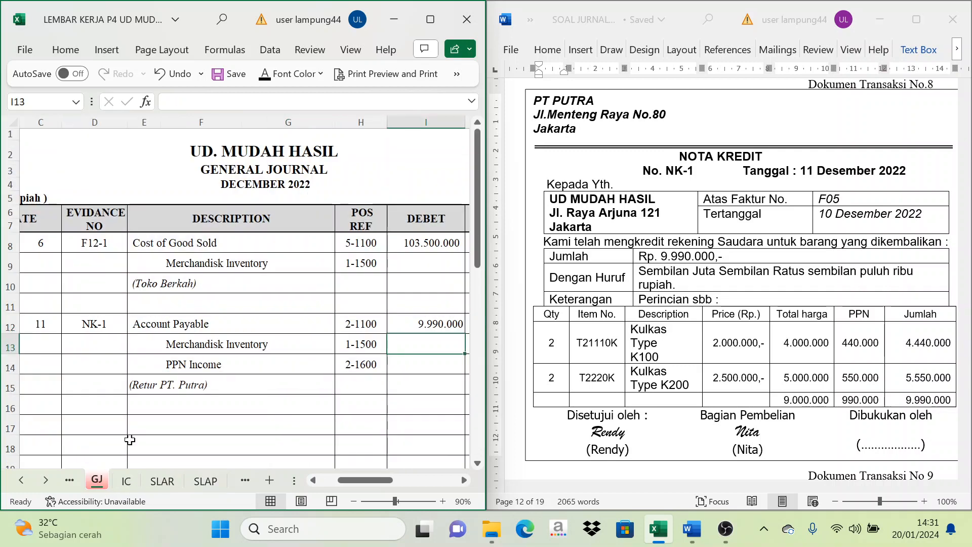
click(154, 326)
click(421, 323)
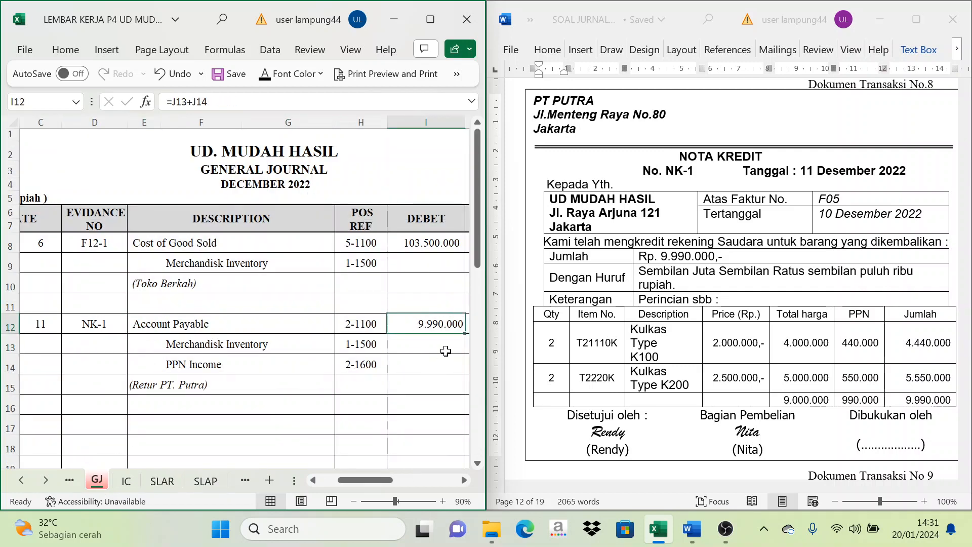
click(205, 482)
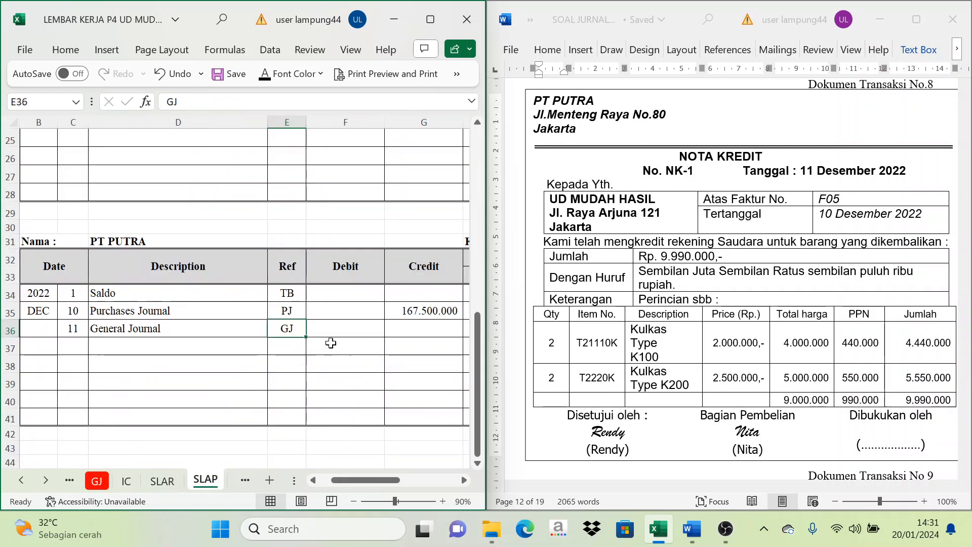
click(463, 480)
click(463, 480)
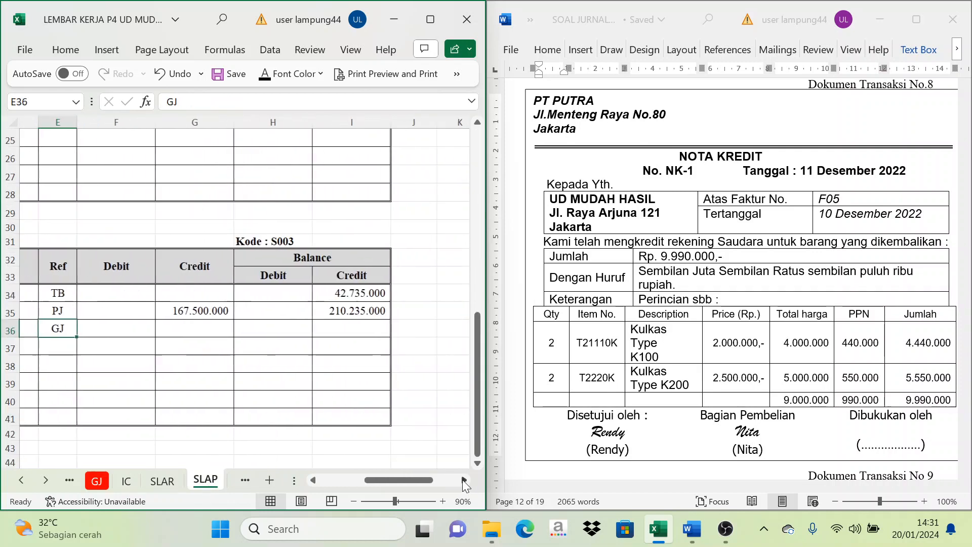
click(463, 480)
click(107, 333)
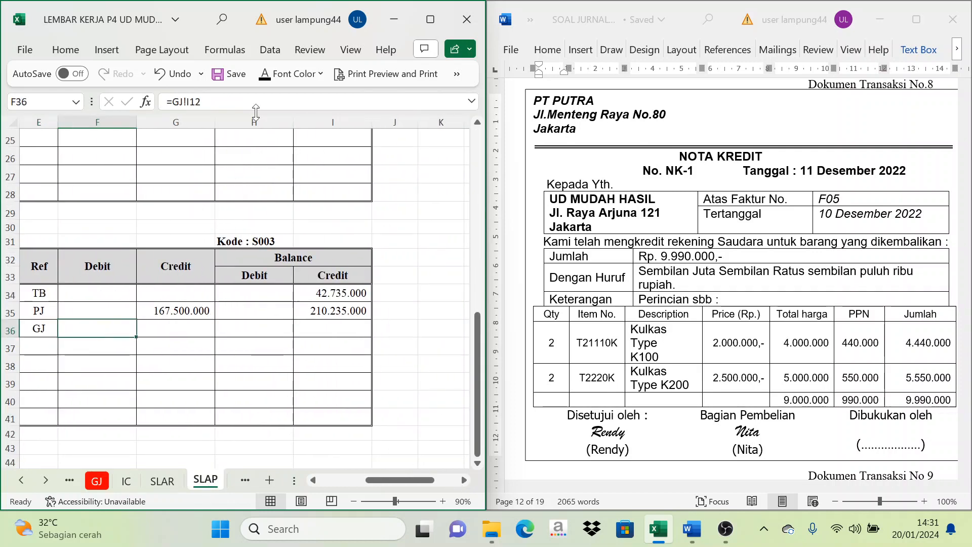
click(276, 74)
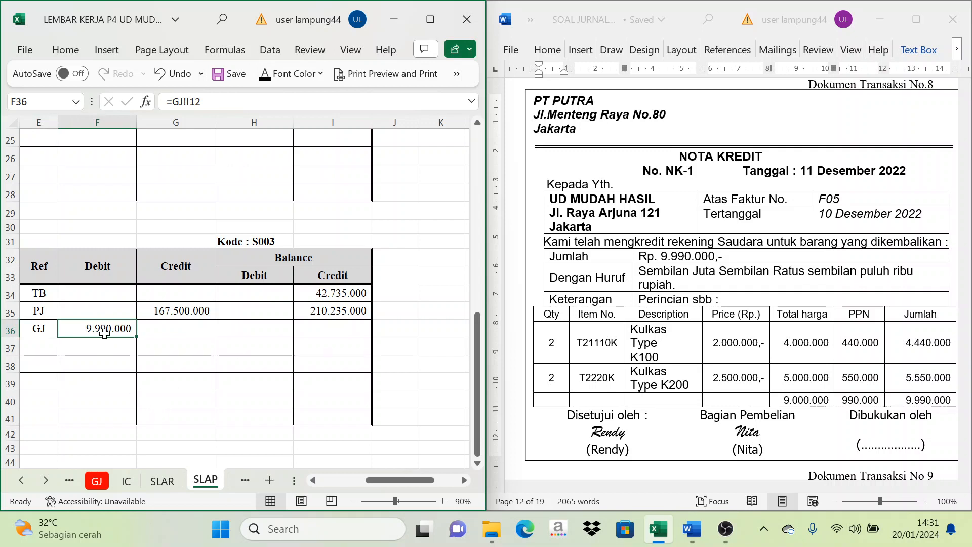
Step: Show PT Putra's credit balance of 200.245.000 in I36, calculated as the previous credit balance minus the return debit (=I35-F36), in black
click(307, 257)
click(265, 329)
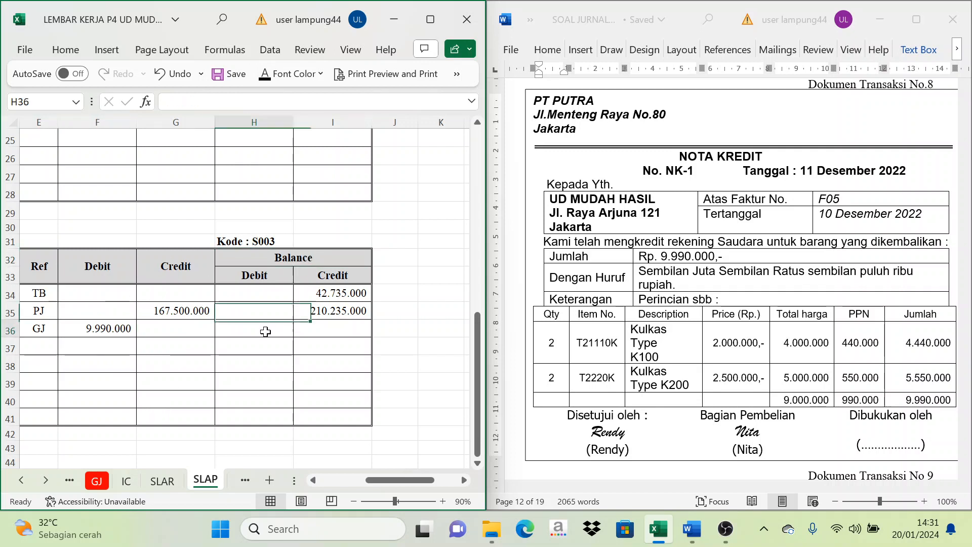
click(310, 327)
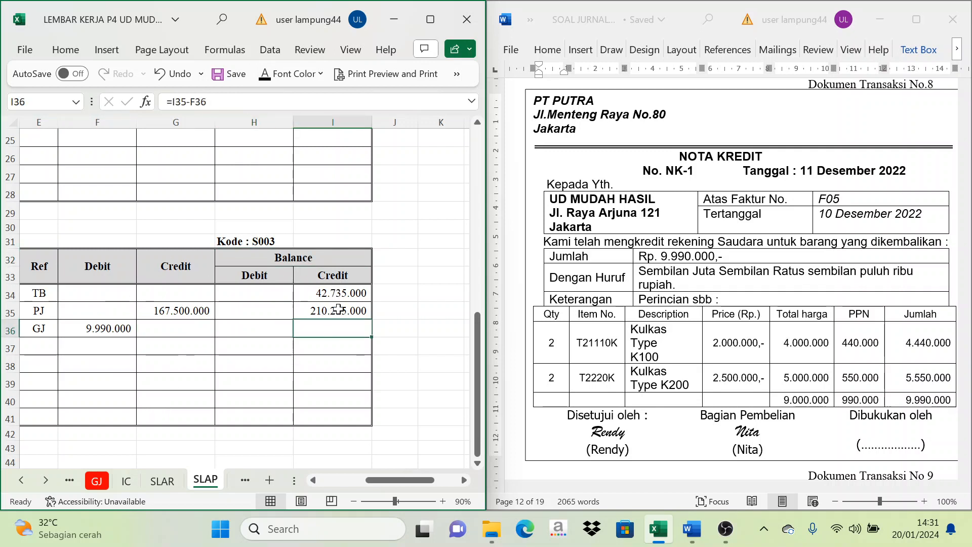
click(331, 309)
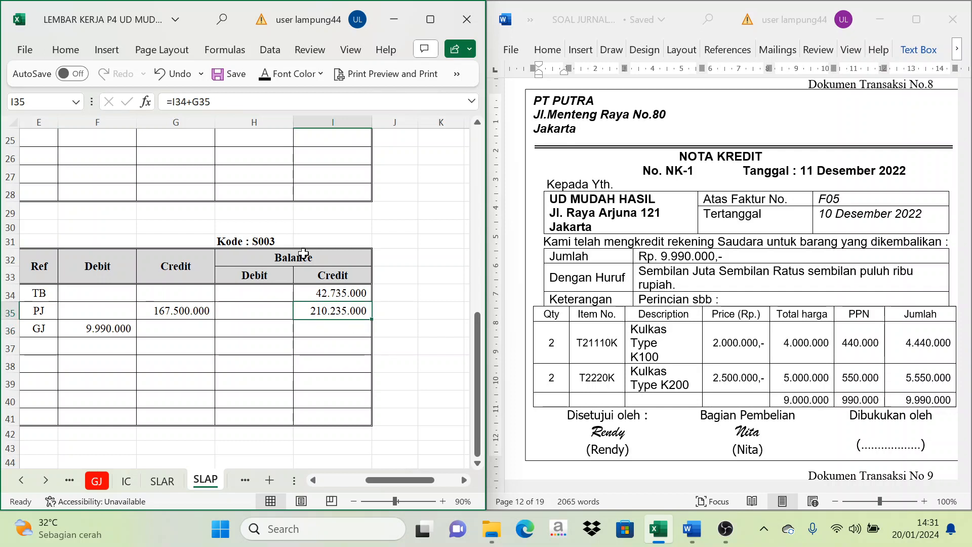
click(86, 338)
click(96, 330)
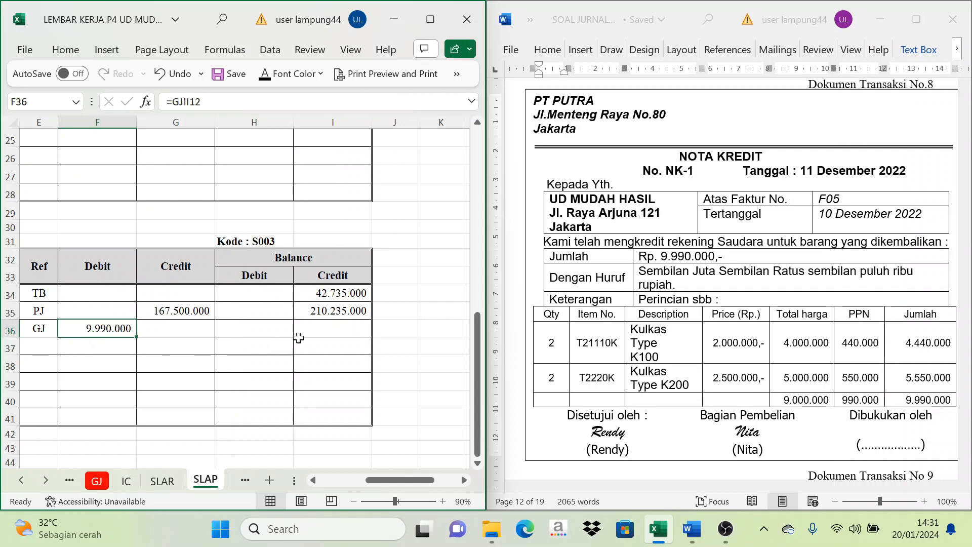
click(342, 276)
click(127, 279)
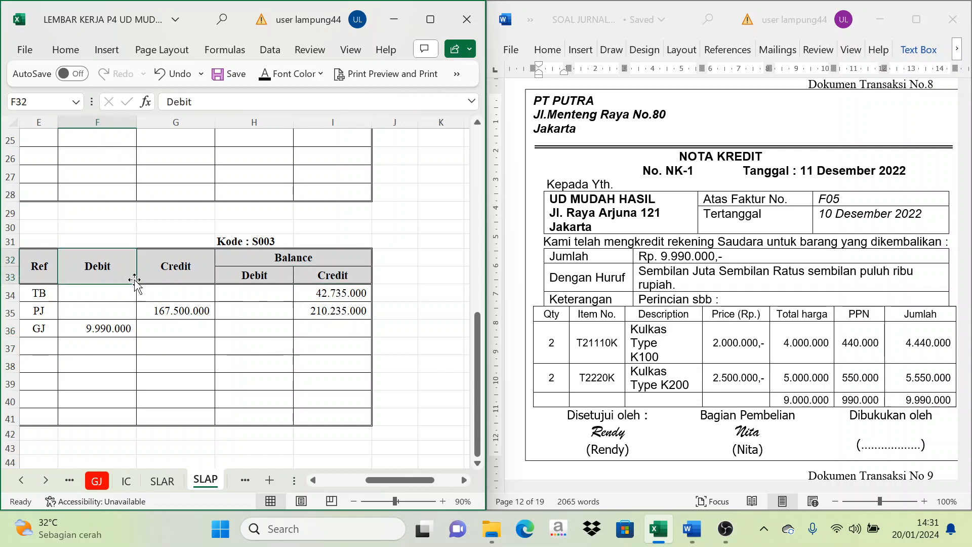
click(340, 310)
click(118, 324)
click(323, 311)
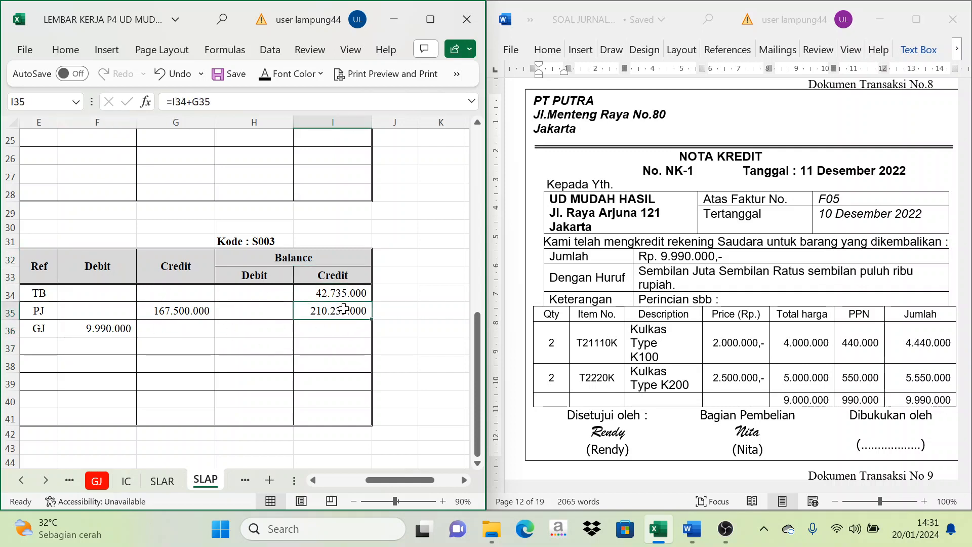
click(116, 328)
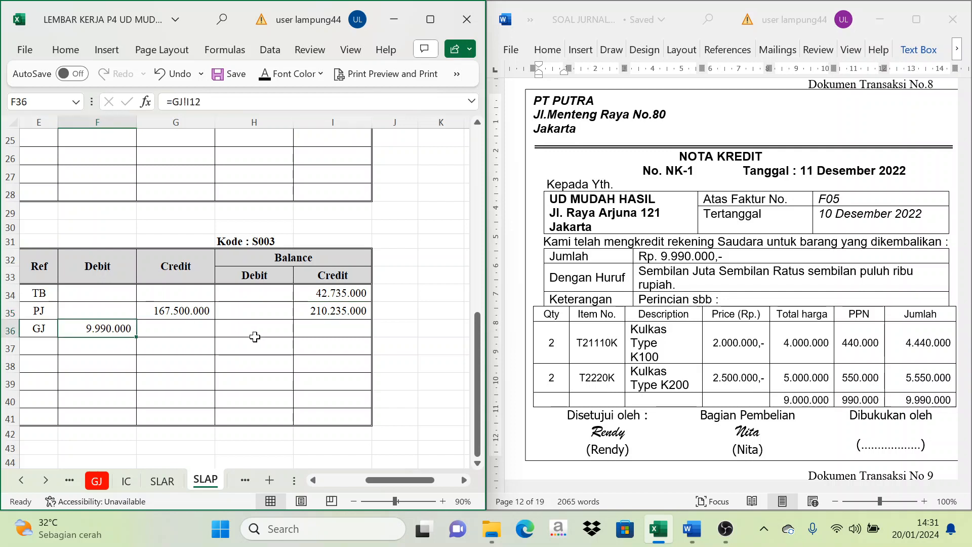
click(324, 330)
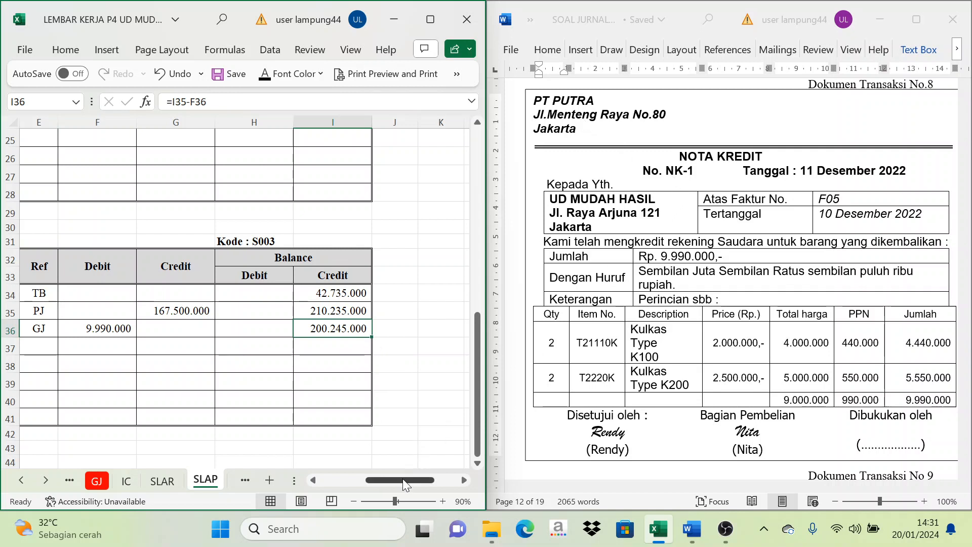
Step: In the inventory card for Kulkas Type K100, show day 11, evidence NK-1 and description Retur PT Putra in C13:E13 in black
drag(403, 479, 355, 481)
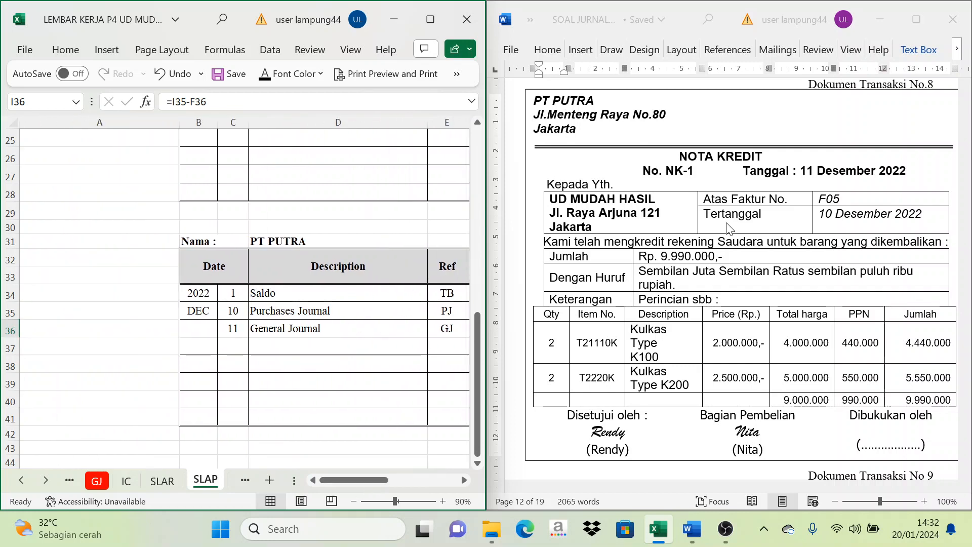
click(127, 480)
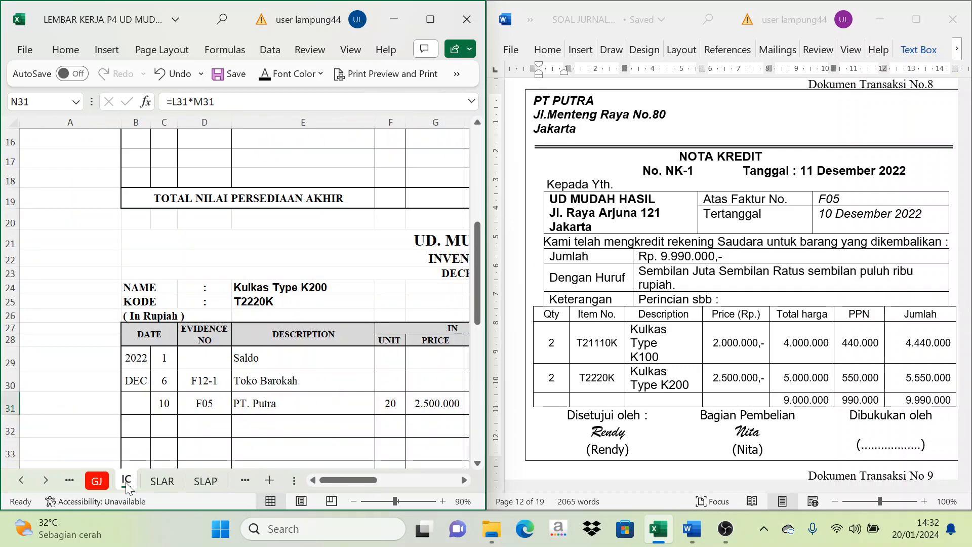
scroll(235, 398, up, 5)
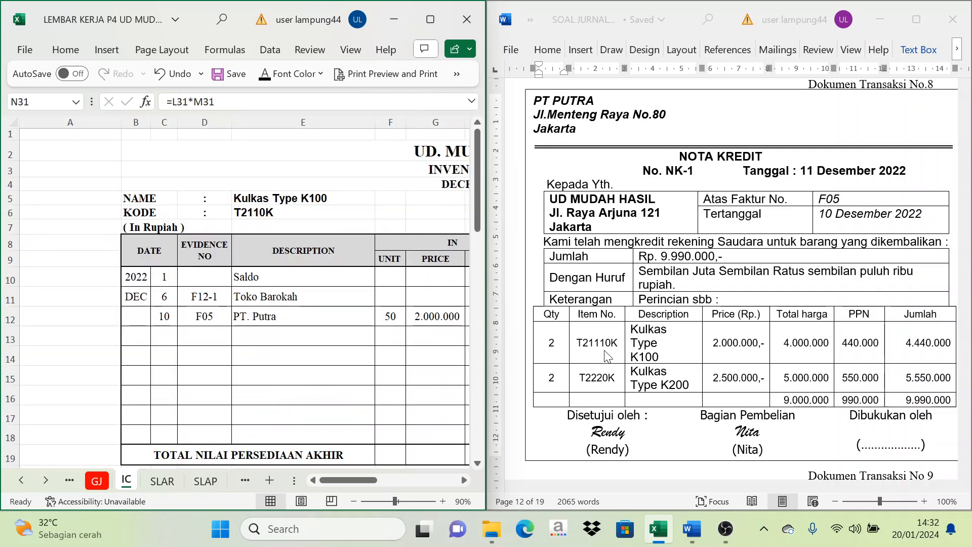
click(295, 200)
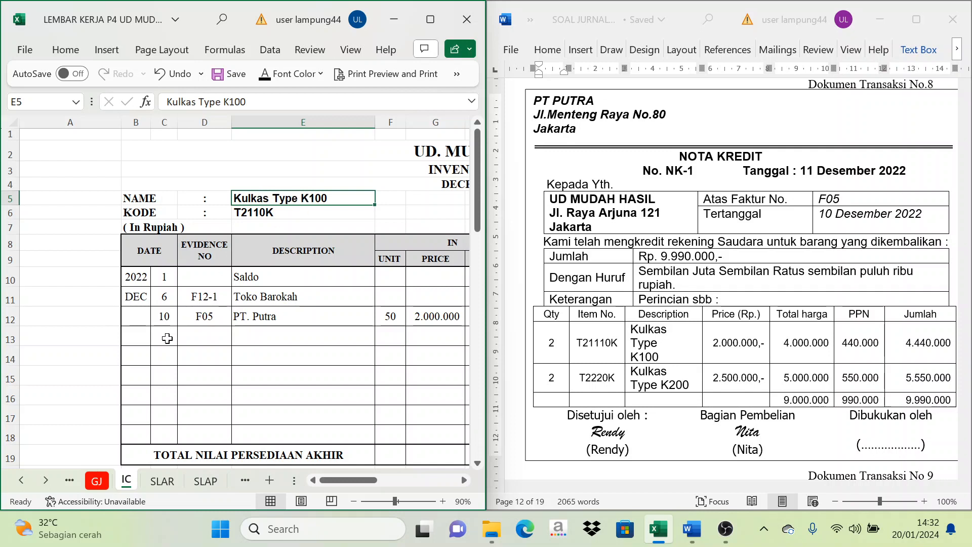
drag(167, 338, 196, 337)
click(262, 79)
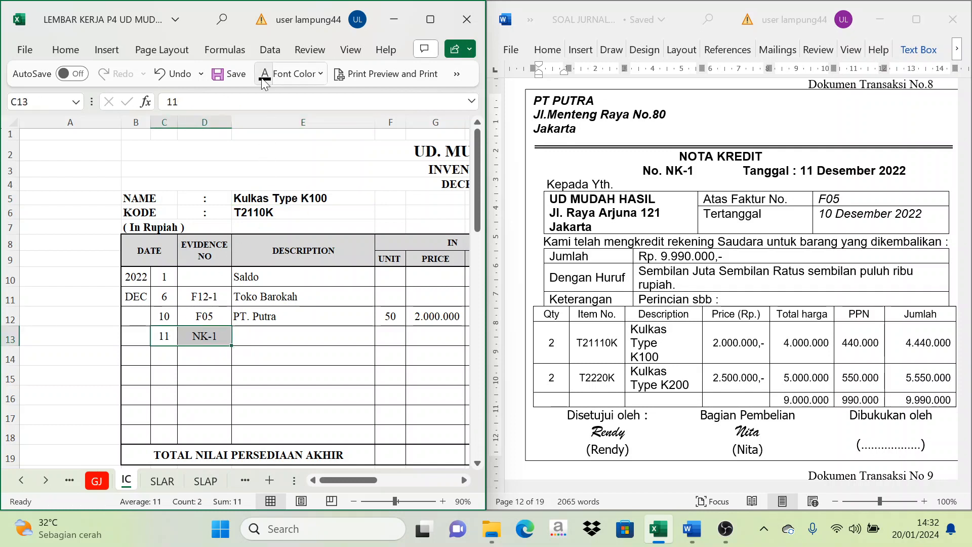
click(247, 335)
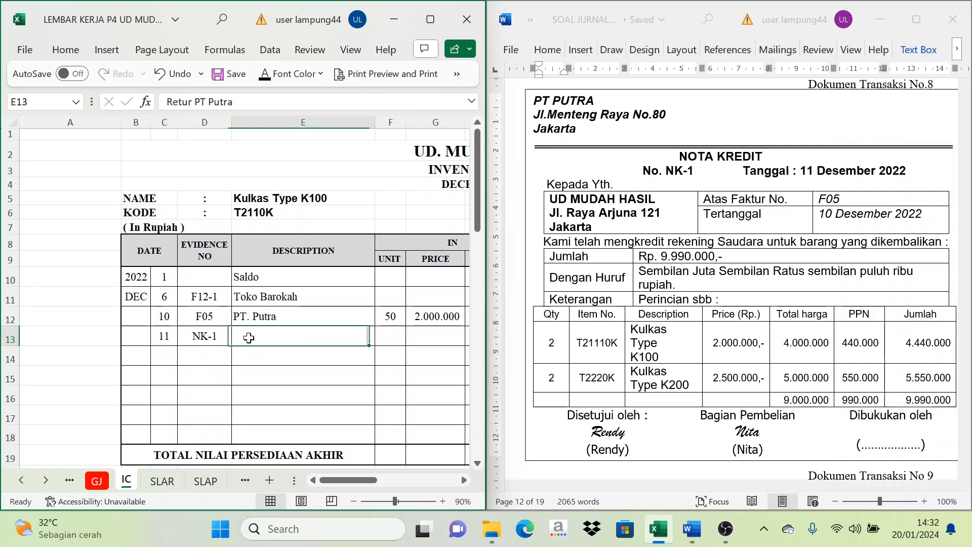
click(274, 75)
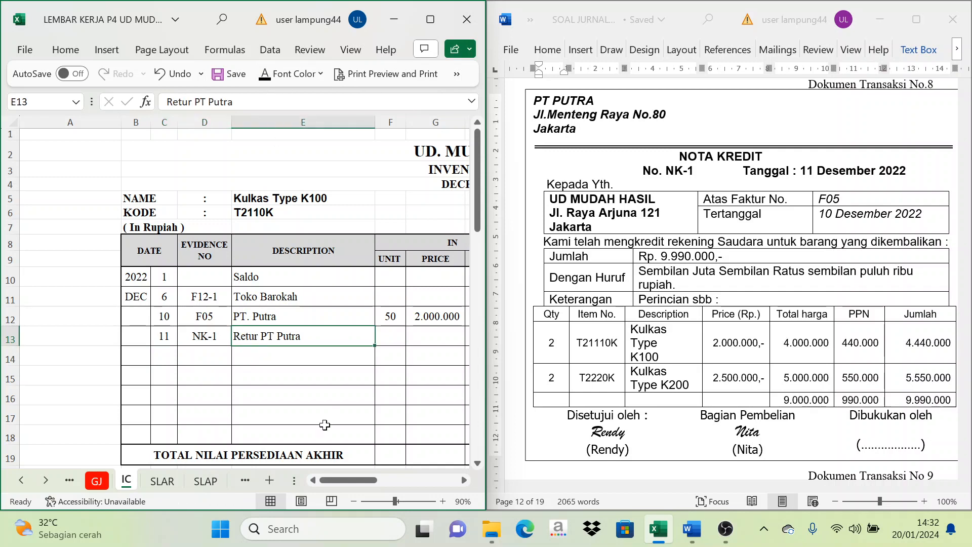
Step: Show the returned quantity -2 in the IN unit cell F13 of the Kulkas Type K100 card in black, comparing it with the purchase above
click(464, 480)
click(464, 480)
click(464, 480)
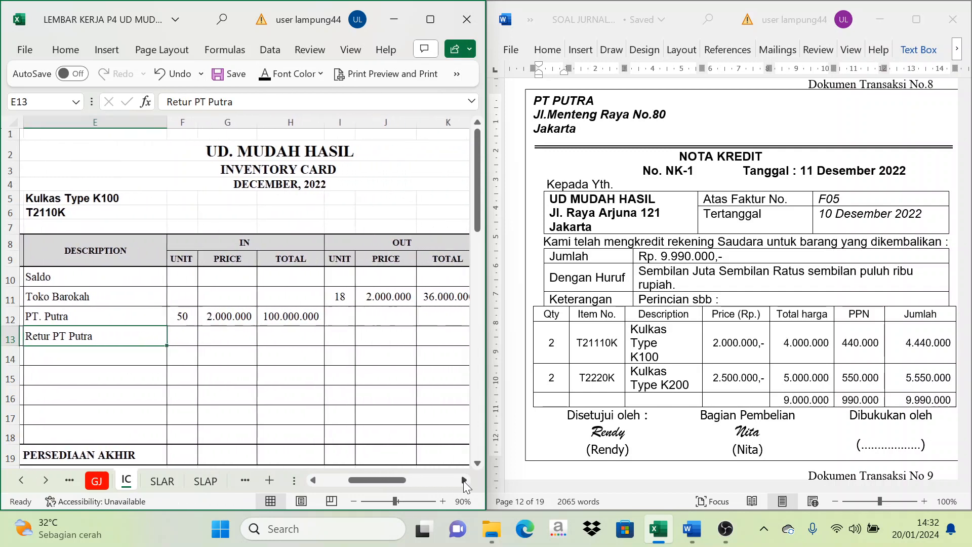
click(464, 480)
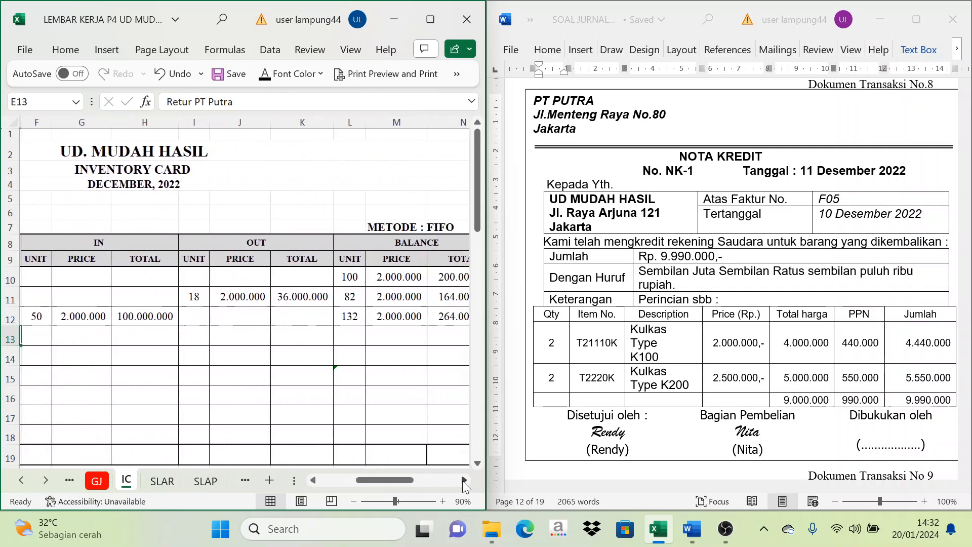
click(313, 480)
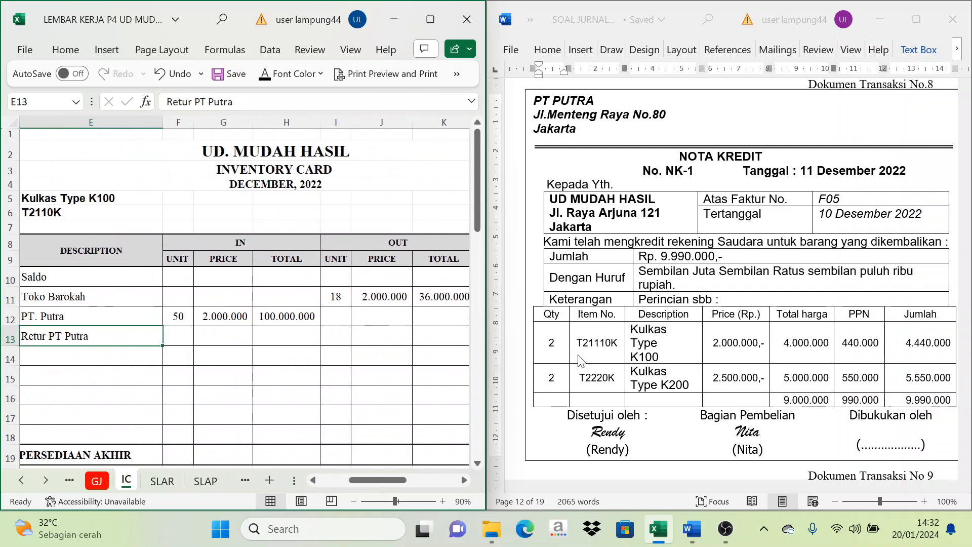
click(243, 244)
click(179, 334)
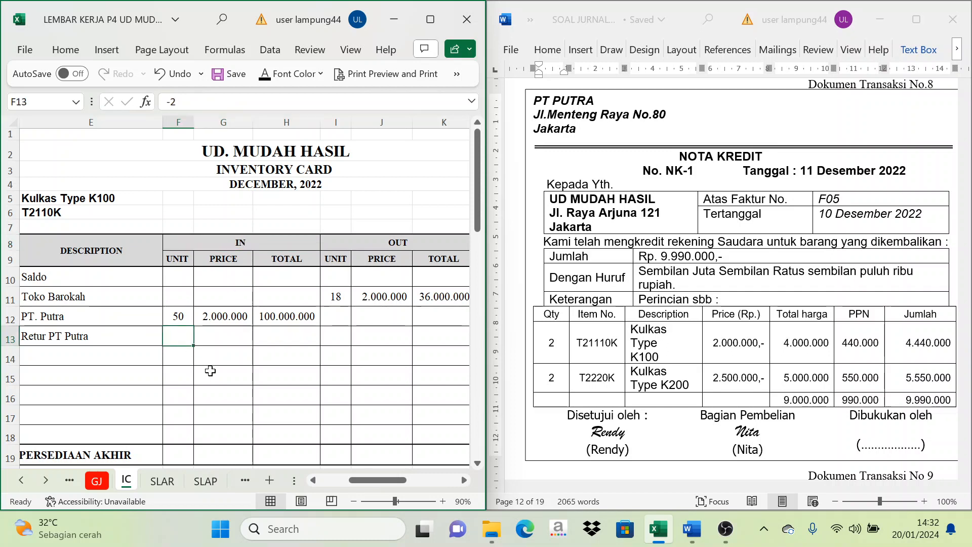
click(179, 322)
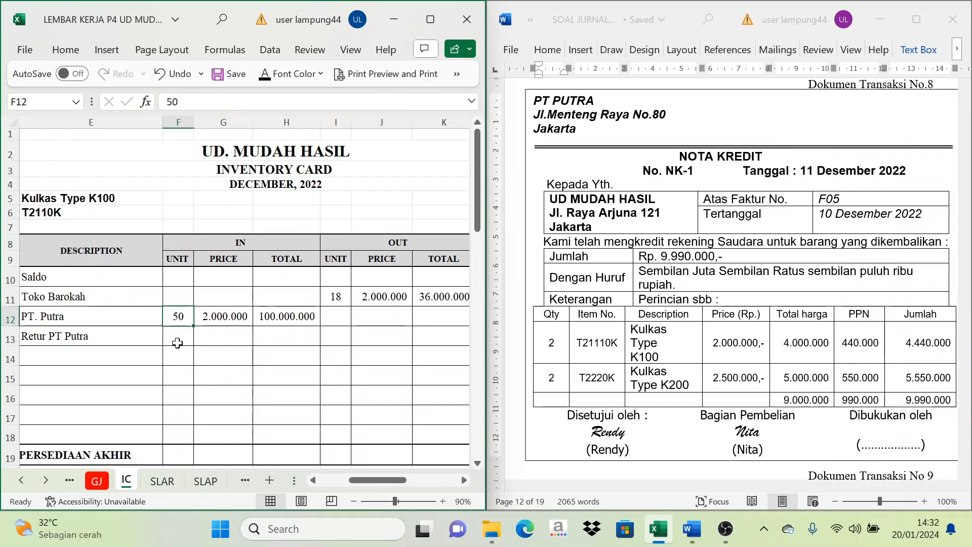
click(177, 343)
click(176, 322)
click(177, 338)
click(179, 320)
click(180, 350)
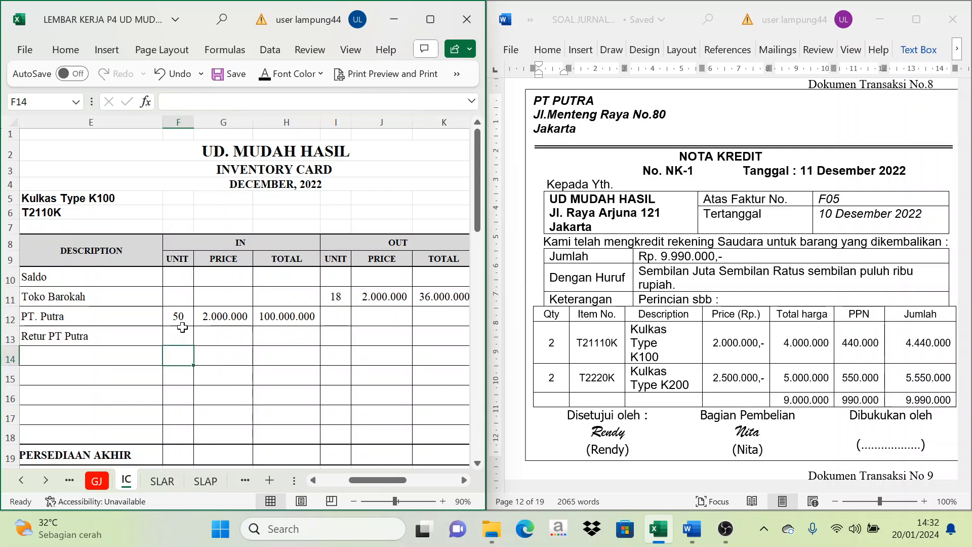
click(183, 320)
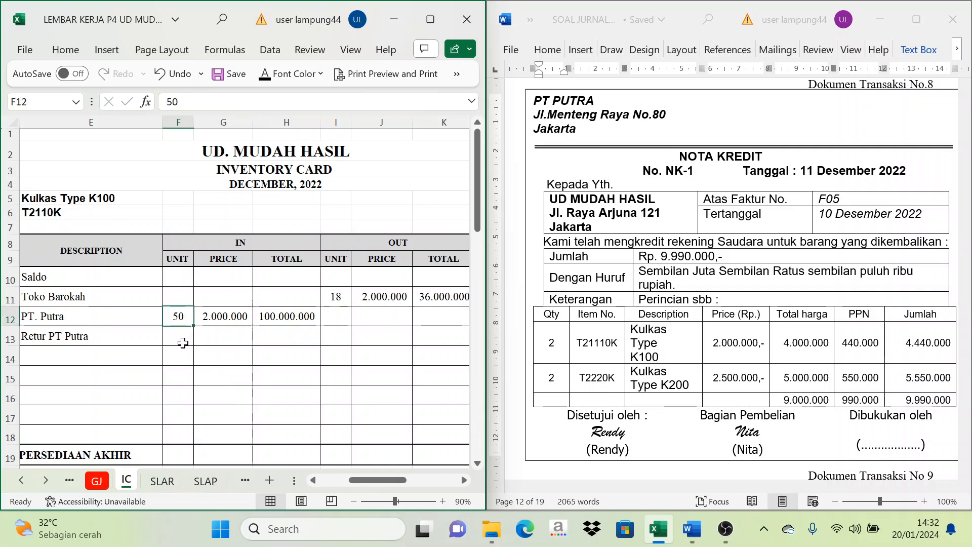
click(173, 335)
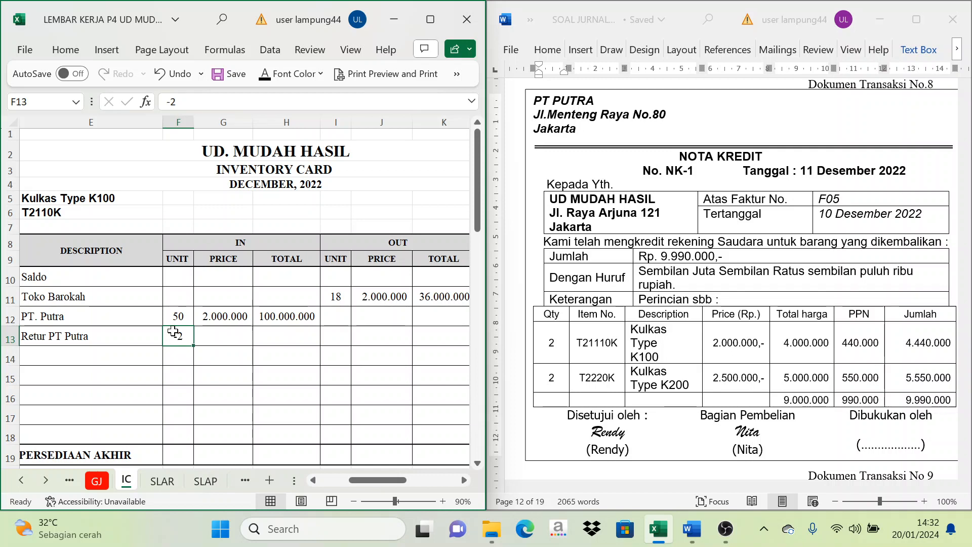
key(Up)
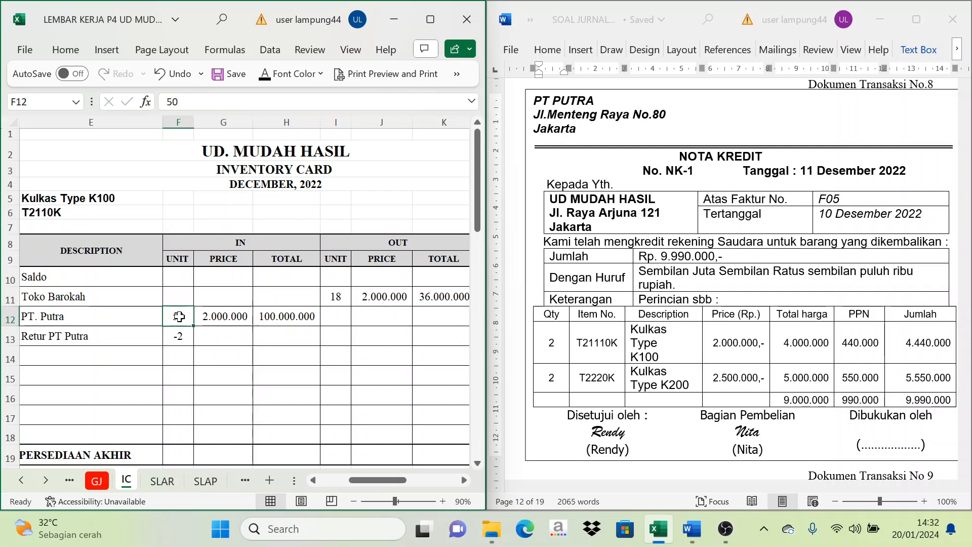
click(181, 336)
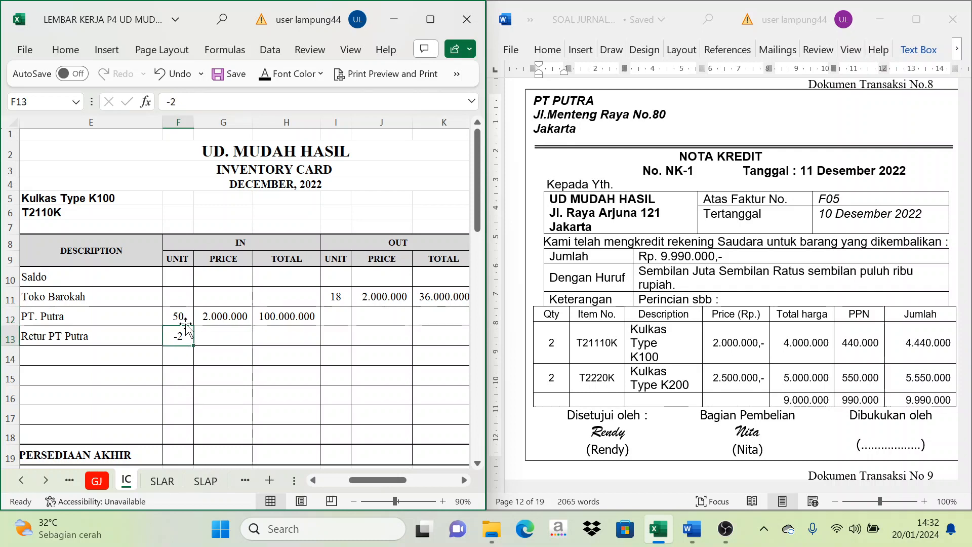
click(180, 318)
Step: Show the IN price 2.000.000 and total 4.000.000 for the return in G13:H13 of the K100 card in black
click(235, 335)
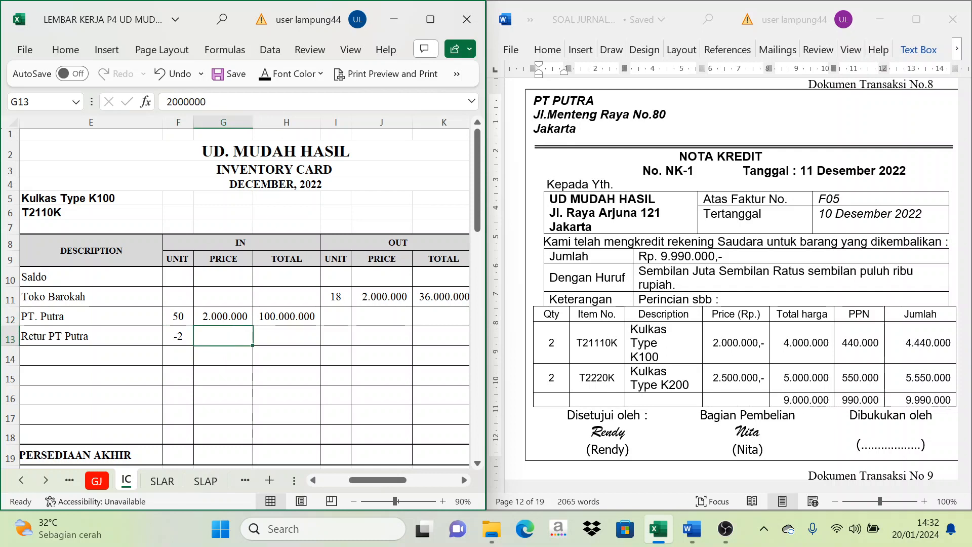
click(264, 76)
click(271, 335)
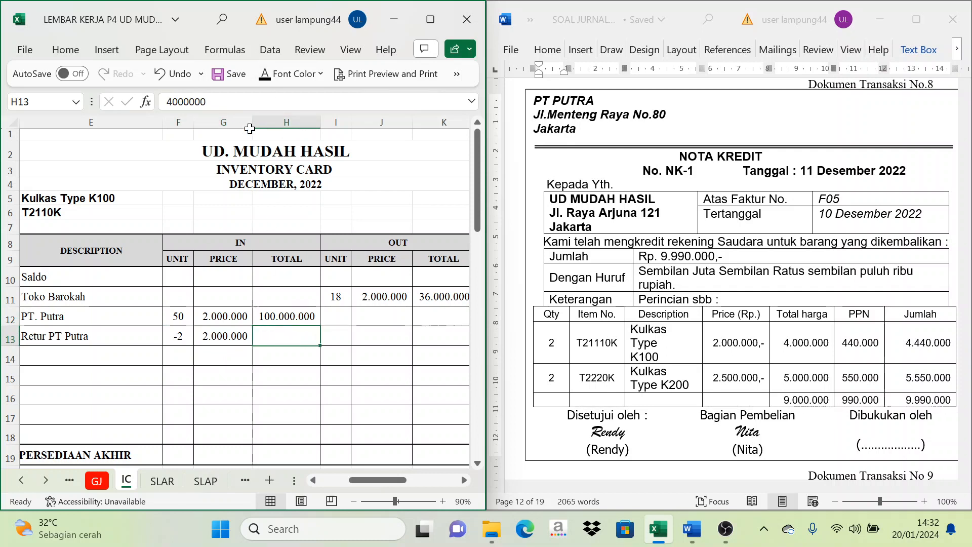
click(266, 75)
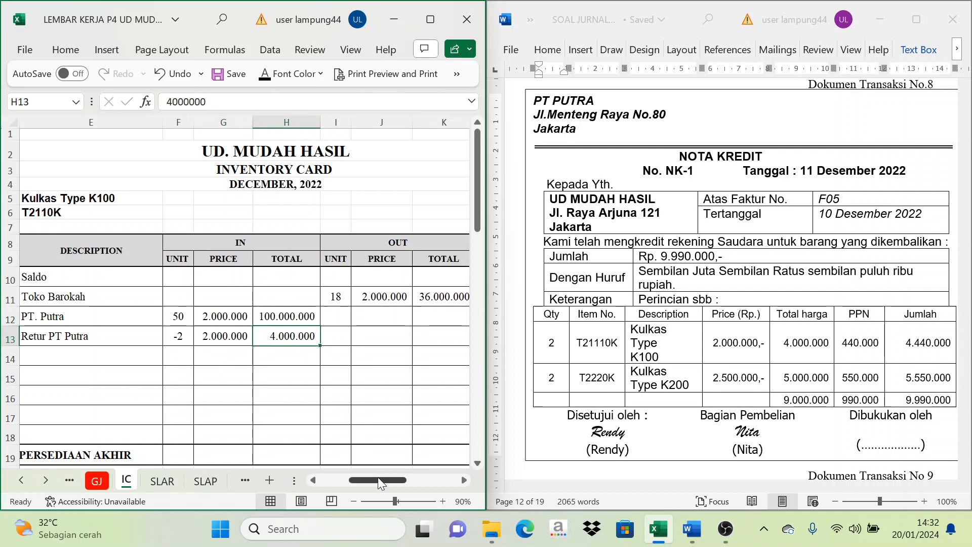
Step: Compare the previous balance units with the returned quantity and show 130 in balance unit cell L13 of the K100 card in black
mouse_move(377, 479)
mouse_down()
mouse_move(390, 478)
mouse_move(387, 488)
mouse_up()
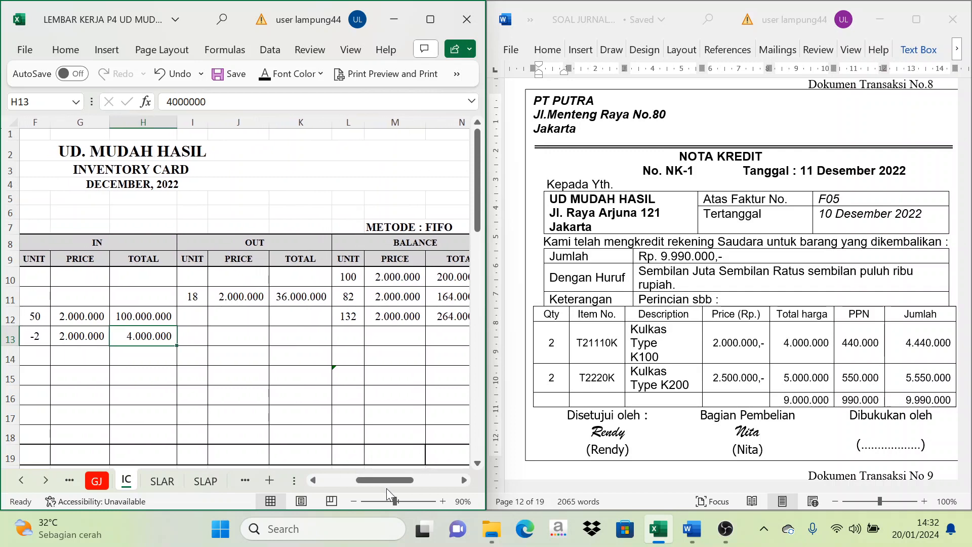
click(348, 318)
click(352, 333)
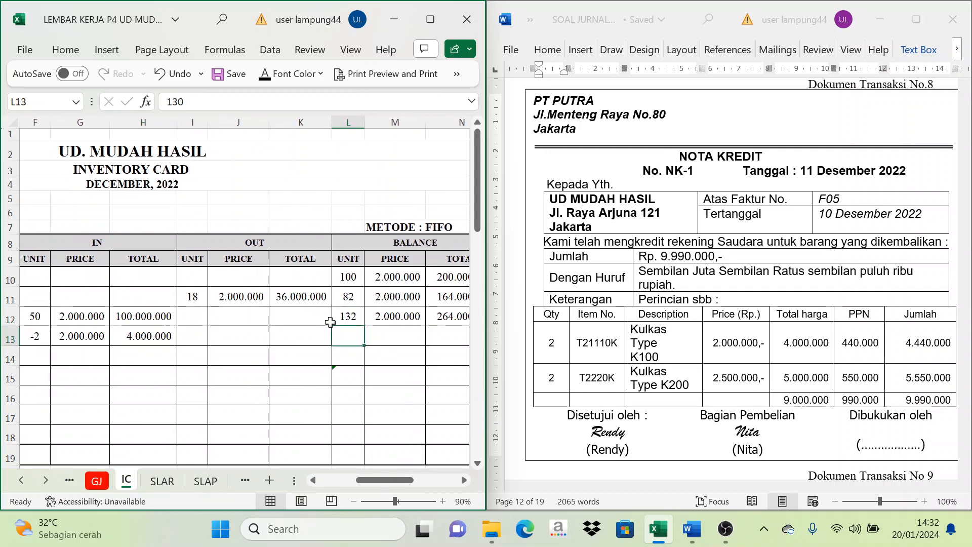
click(35, 336)
click(342, 341)
click(274, 74)
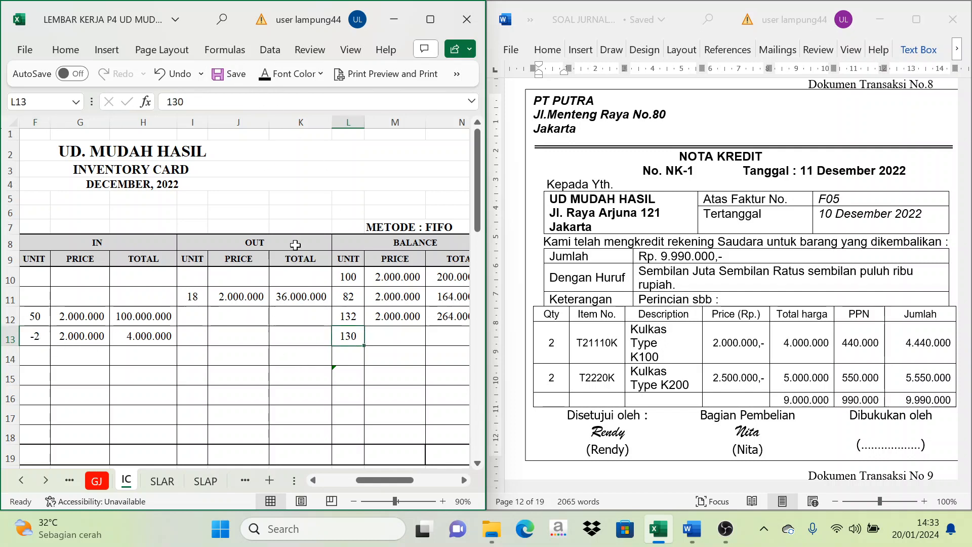
Step: Show the K100 balance price 2.000.000 in M13 and total 260.000.000 (=L13*M13) in N13 in black
click(390, 337)
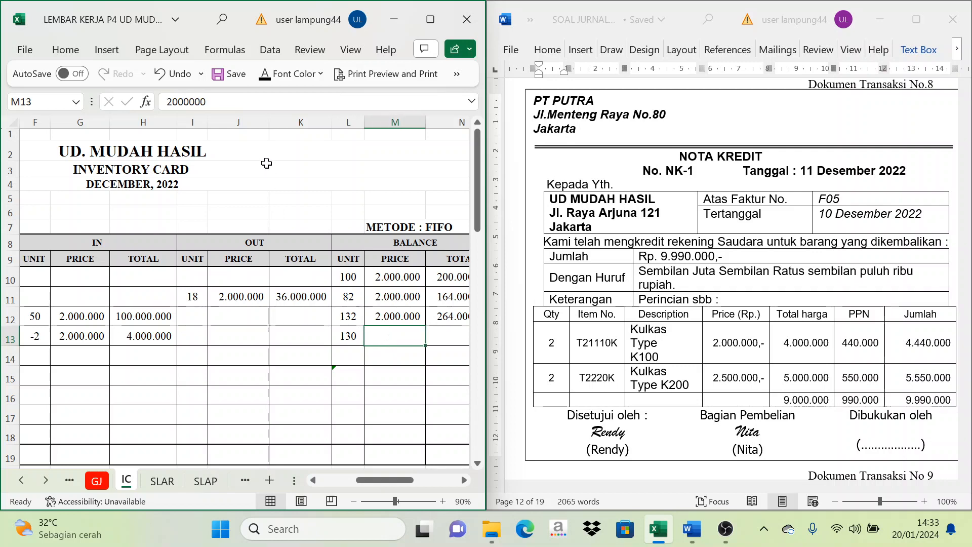
click(264, 75)
click(446, 343)
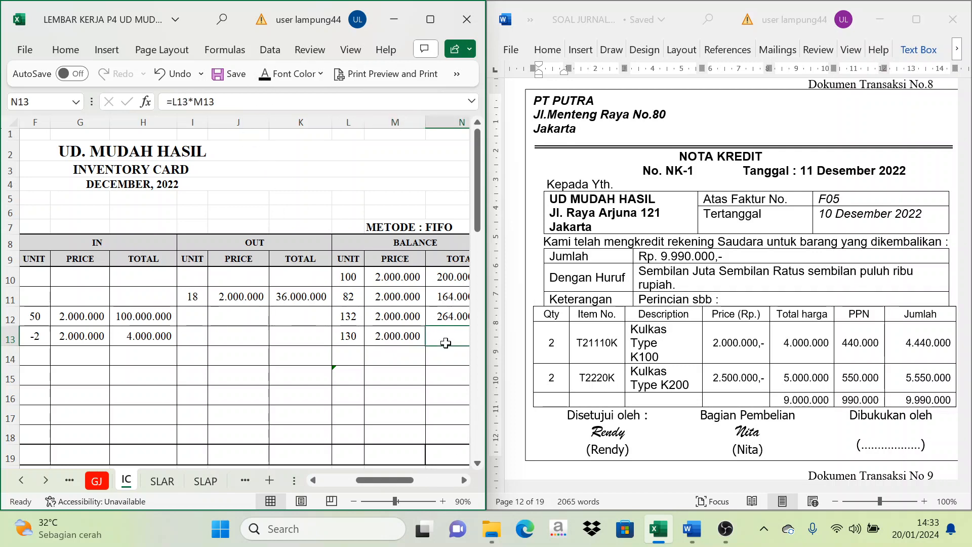
click(264, 76)
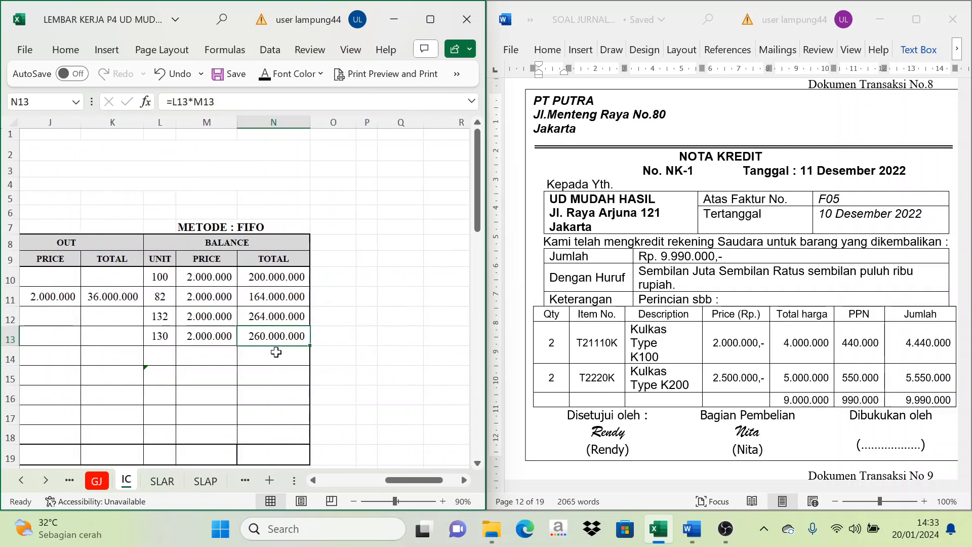
Step: In the Kulkas Type K200 inventory card, show day 11, evidence NK-1 and description Retur PT Putra in C32:E32 in black
drag(403, 478, 343, 482)
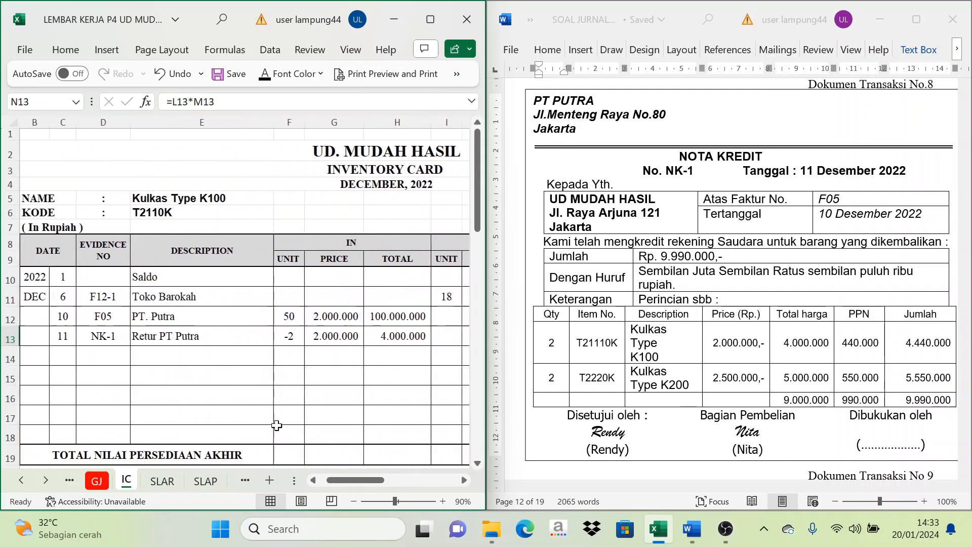
scroll(241, 406, down, 4)
scroll(238, 406, down, 3)
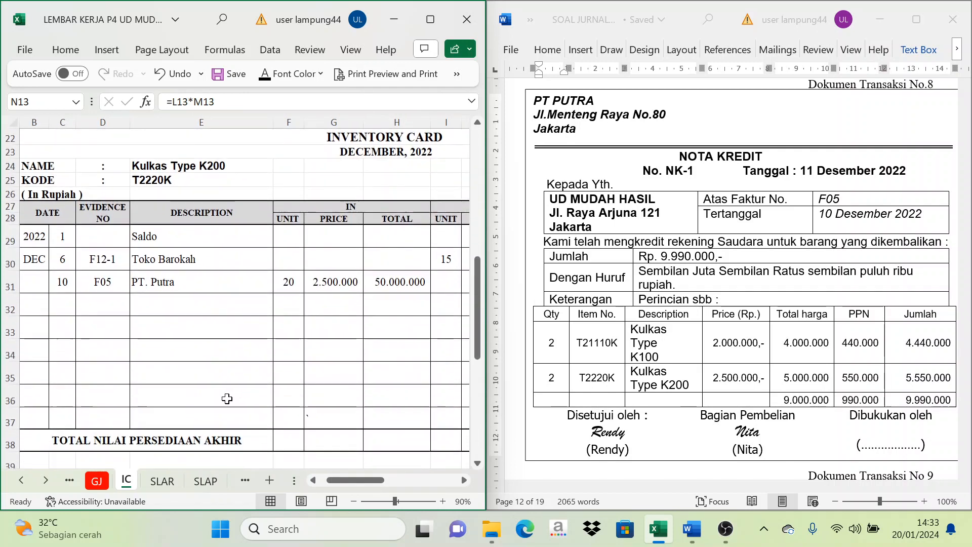
drag(51, 297, 191, 306)
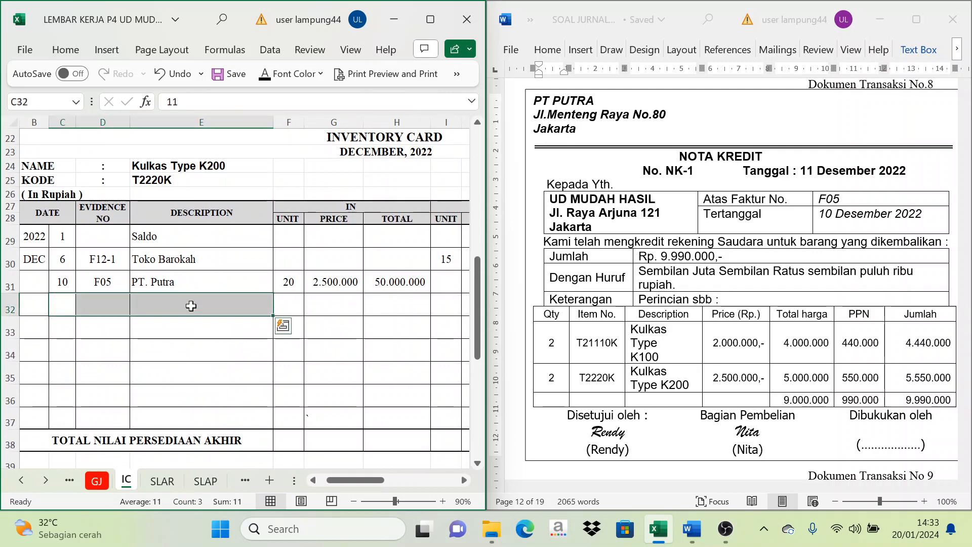
click(267, 76)
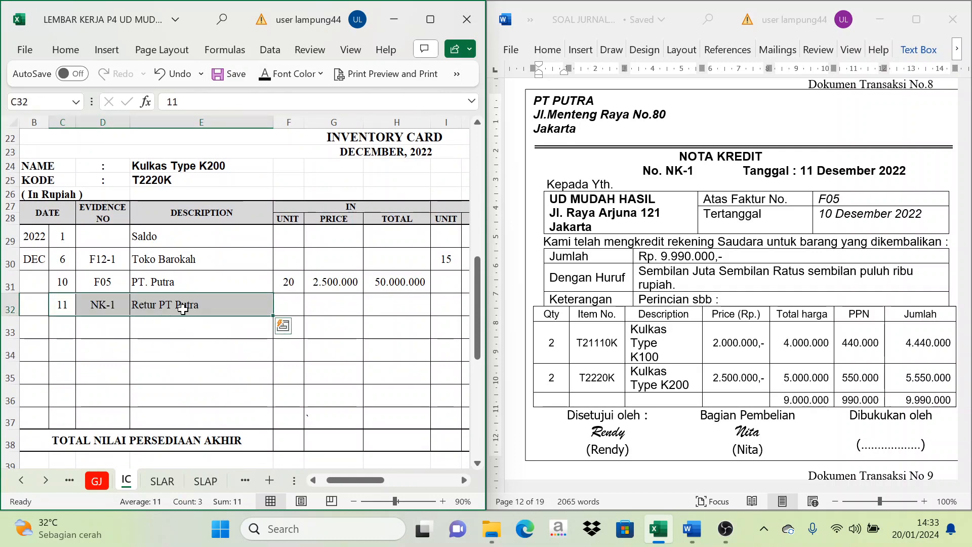
click(164, 310)
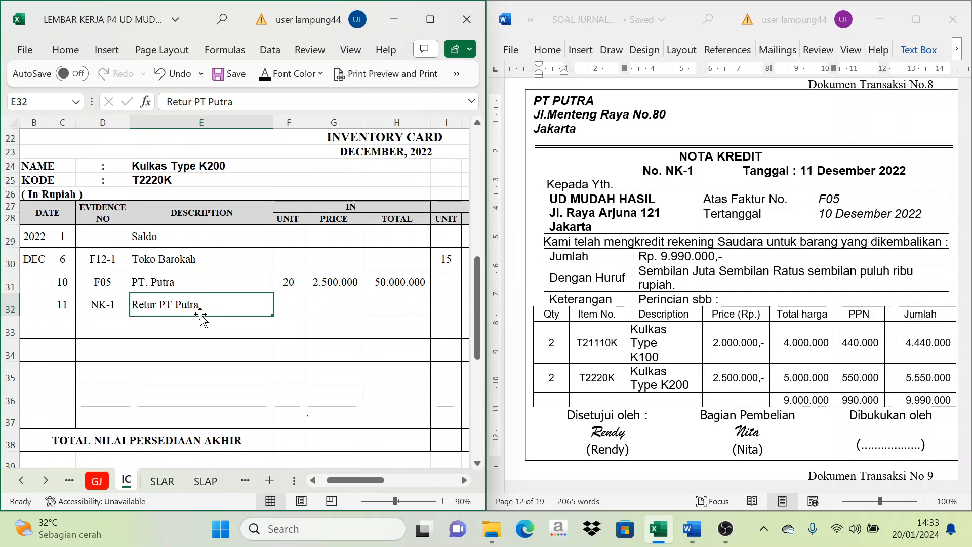
Step: Review the return row on the K100 card and show the returned quantity -2 in IN unit cell F32 of the K200 card in black
scroll(190, 310, up, 3)
scroll(190, 310, up, 3)
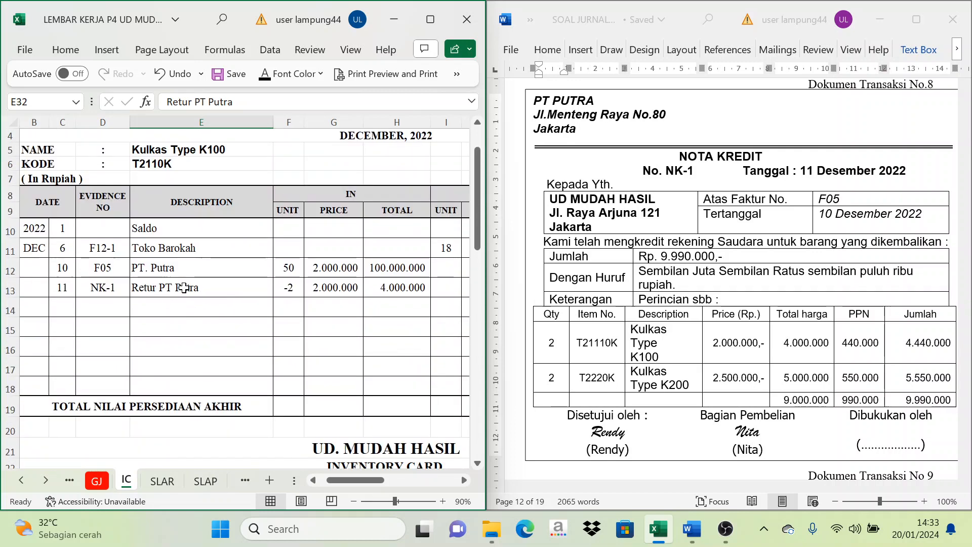
scroll(188, 324, down, 5)
scroll(202, 340, down, 1)
click(293, 310)
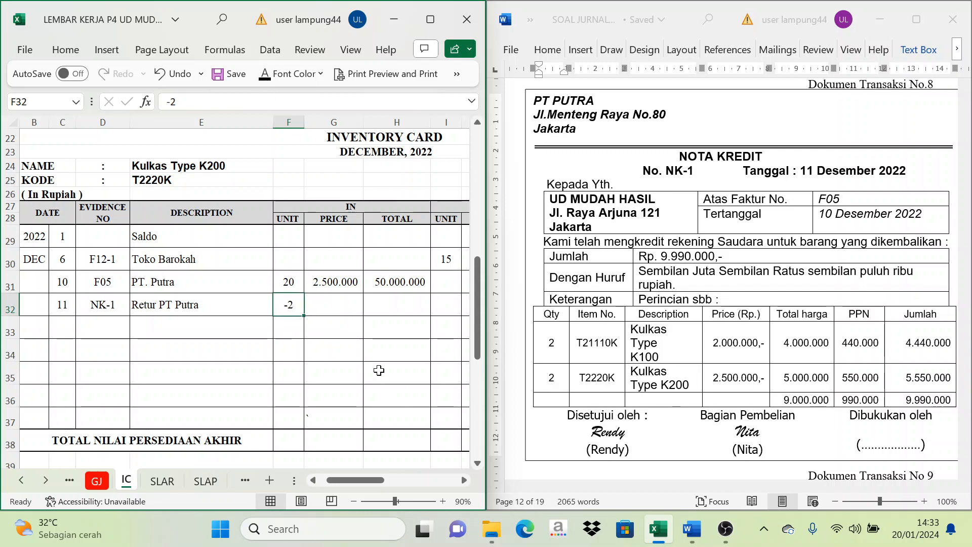
Step: Show the IN price 2.500.000 and total 5.000.000 for the return in G32:H32 of the K200 card in black
click(334, 304)
text(2500000)
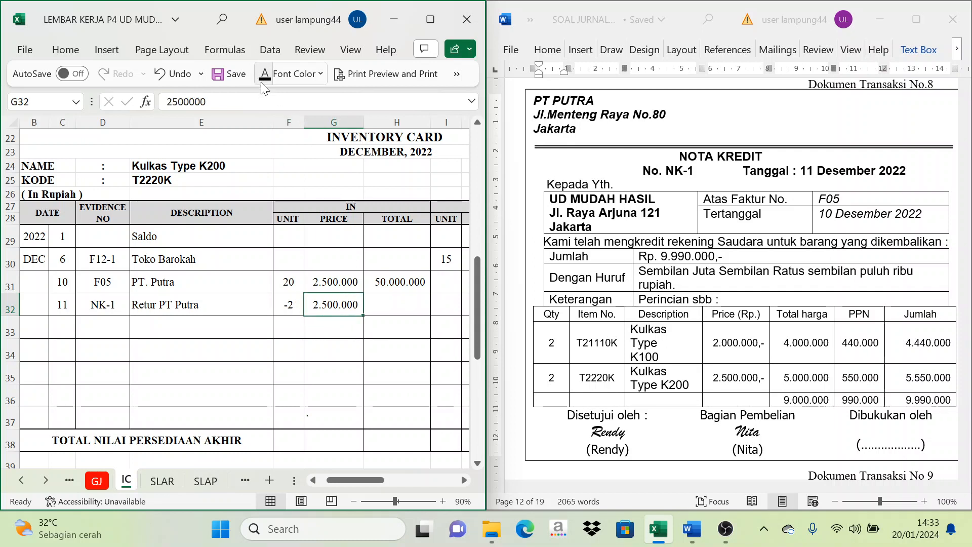
click(406, 309)
click(263, 80)
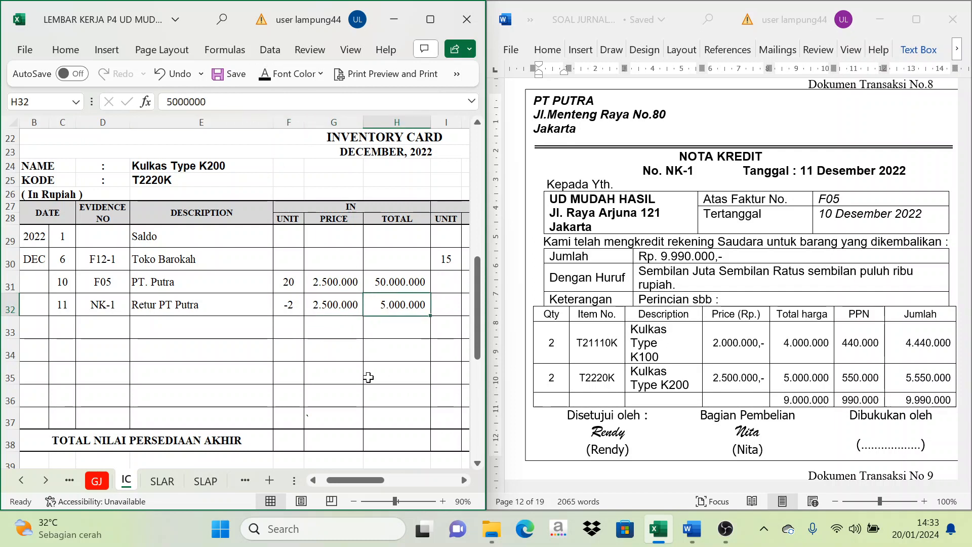
Step: In the K200 inventory card, show balance unit 103 (=L31+F32), price 2.500.000 and total 257.500.000 (=L32*M32) in L32:N32 in black
drag(370, 482, 399, 491)
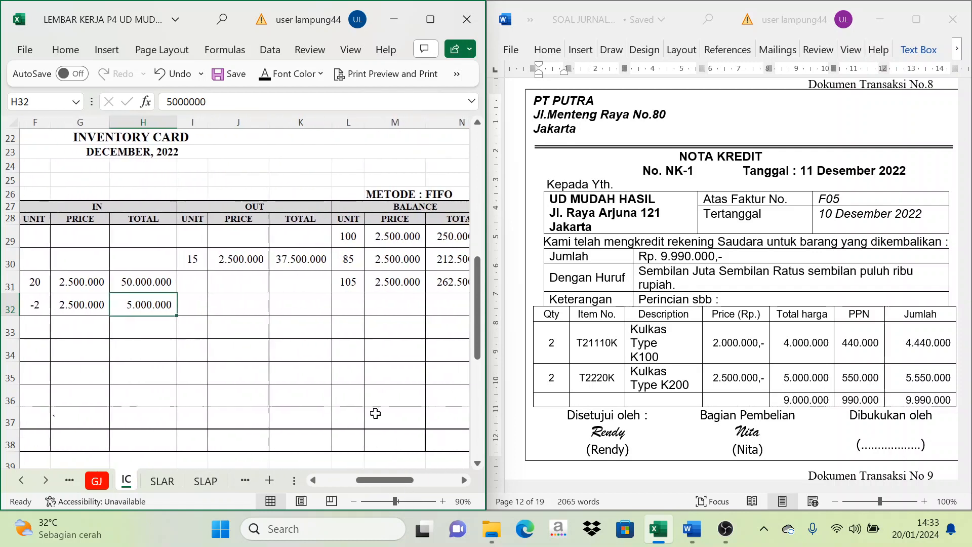
click(348, 305)
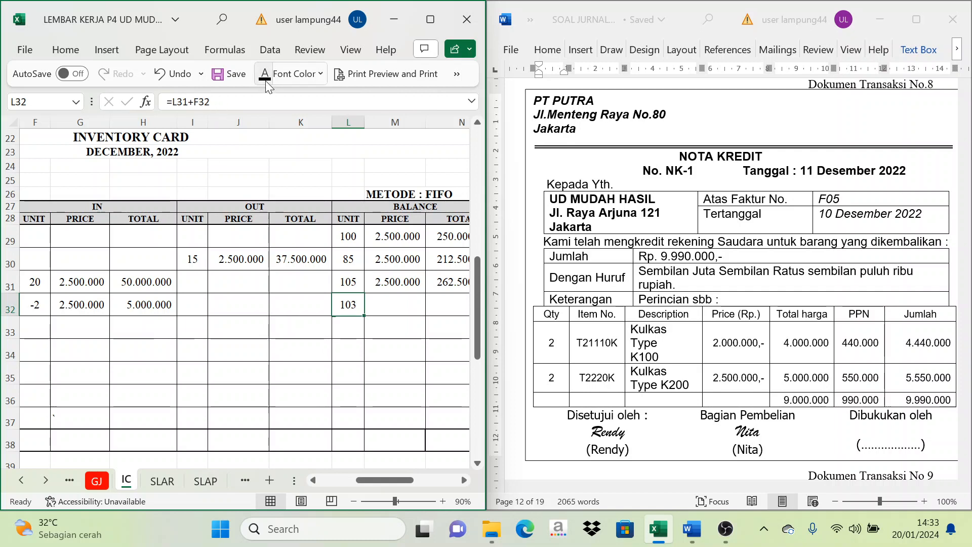
click(384, 304)
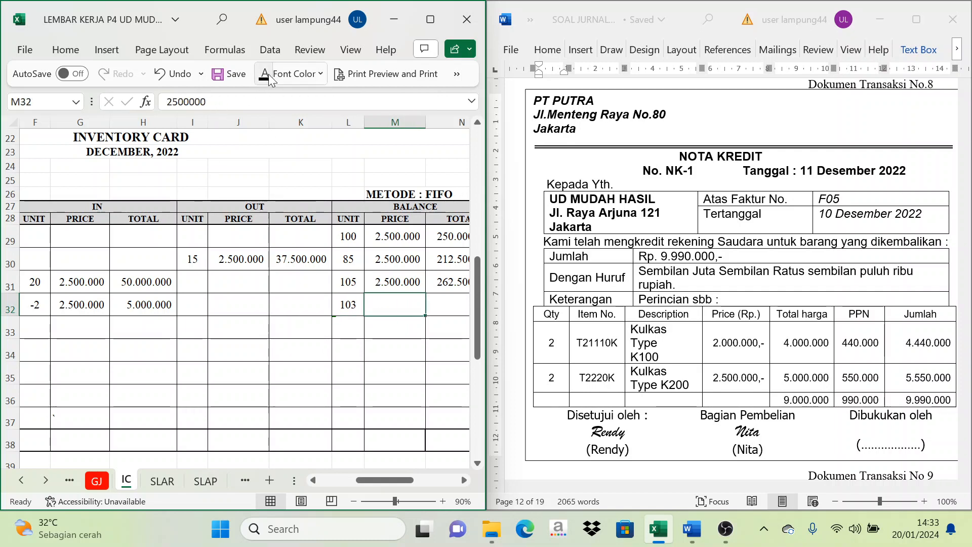
click(441, 304)
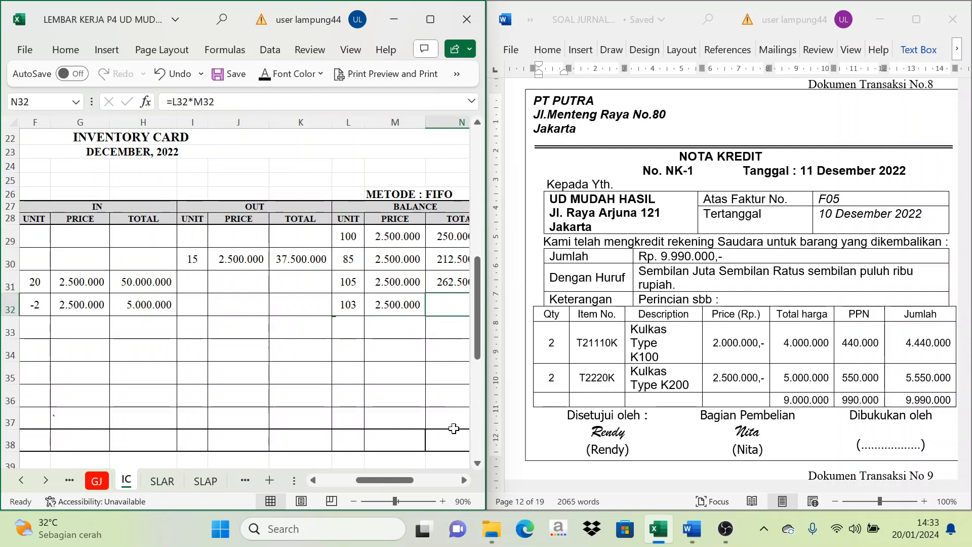
click(463, 480)
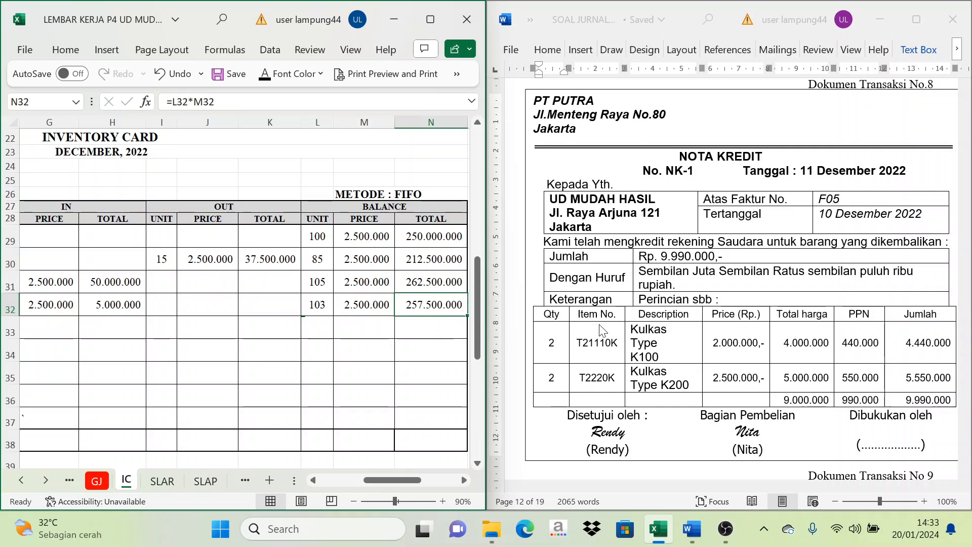
drag(387, 482, 366, 482)
Step: From cash receipt BKM12-2, show day 14, evidence BKM12-2 and description Toko Barokah in C11:E11 of the Cash Receipt Journal in black
scroll(764, 286, up, 1)
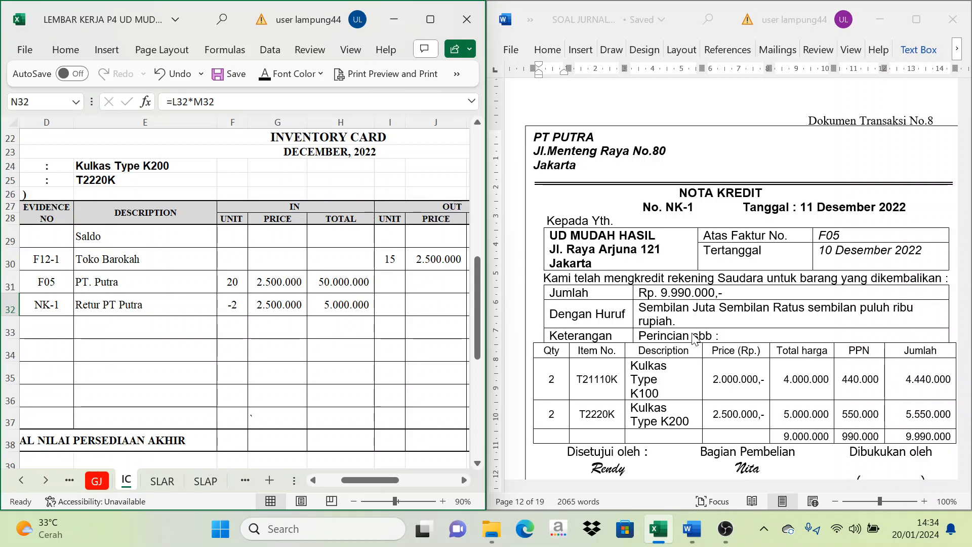
scroll(657, 362, down, 10)
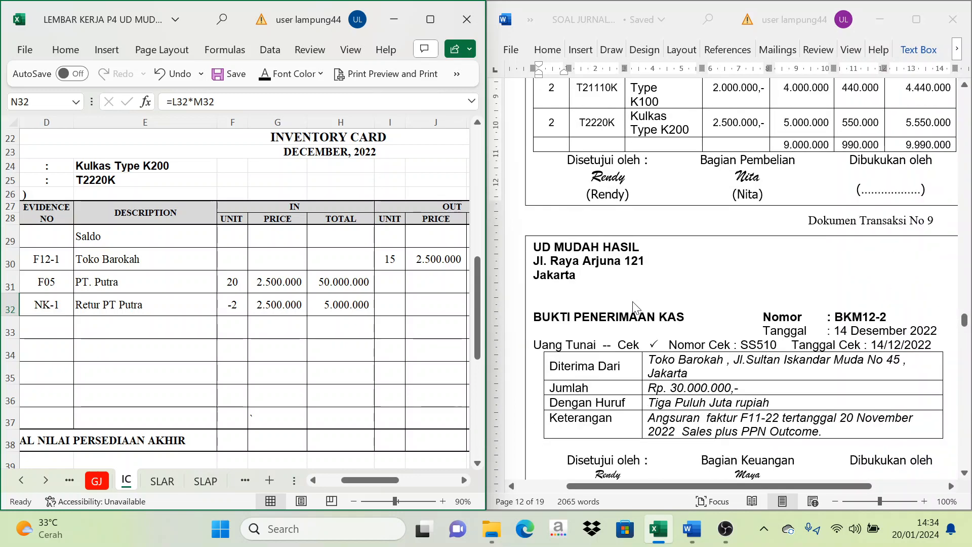
scroll(711, 273, down, 1)
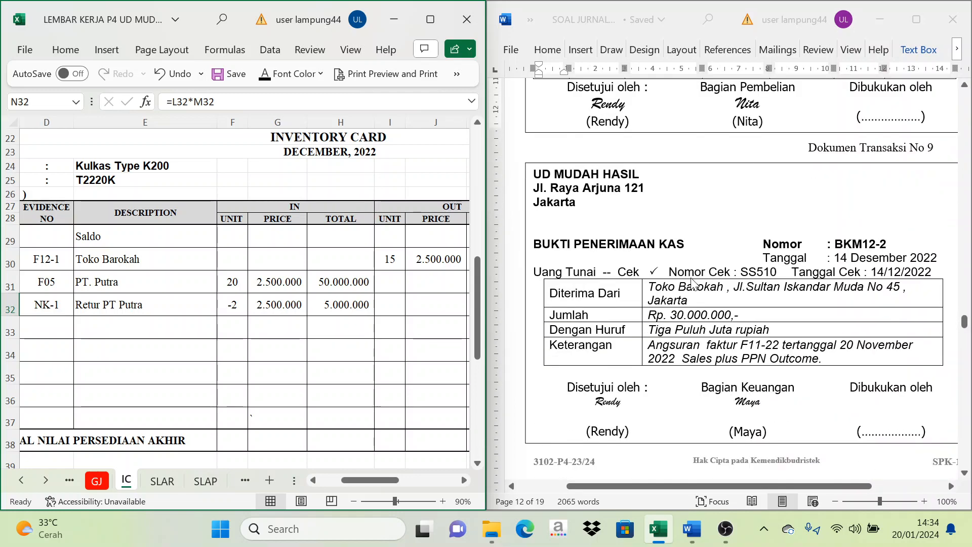
scroll(667, 263, down, 2)
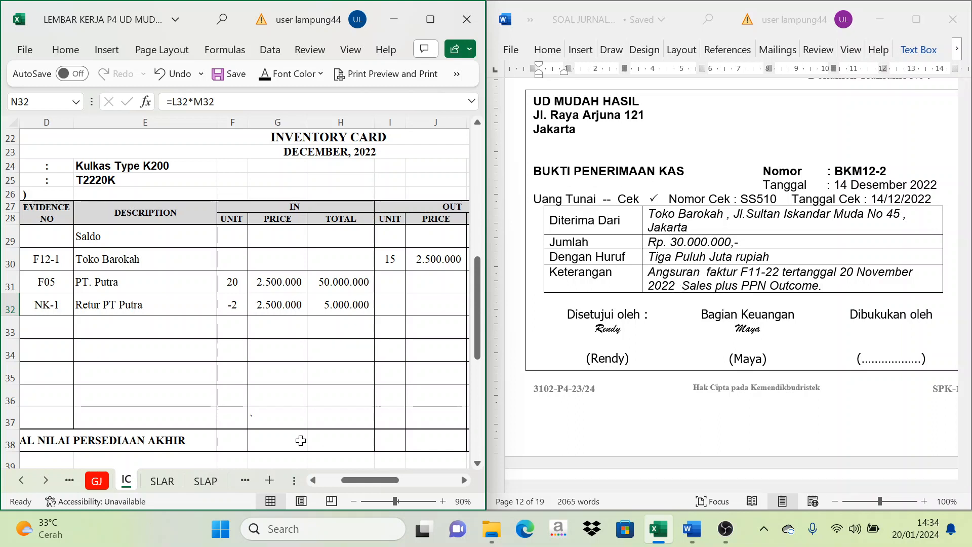
click(23, 481)
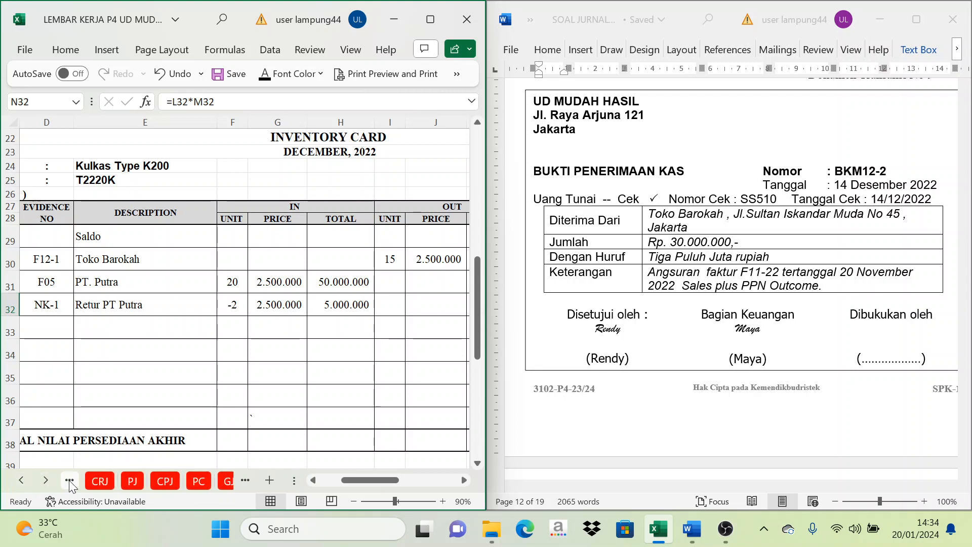
click(103, 481)
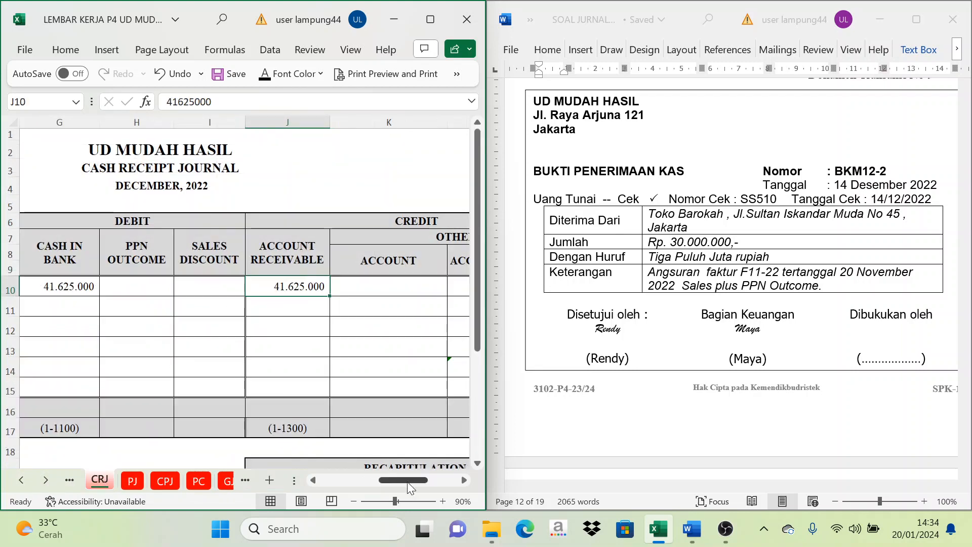
drag(408, 482, 358, 484)
drag(69, 306, 177, 311)
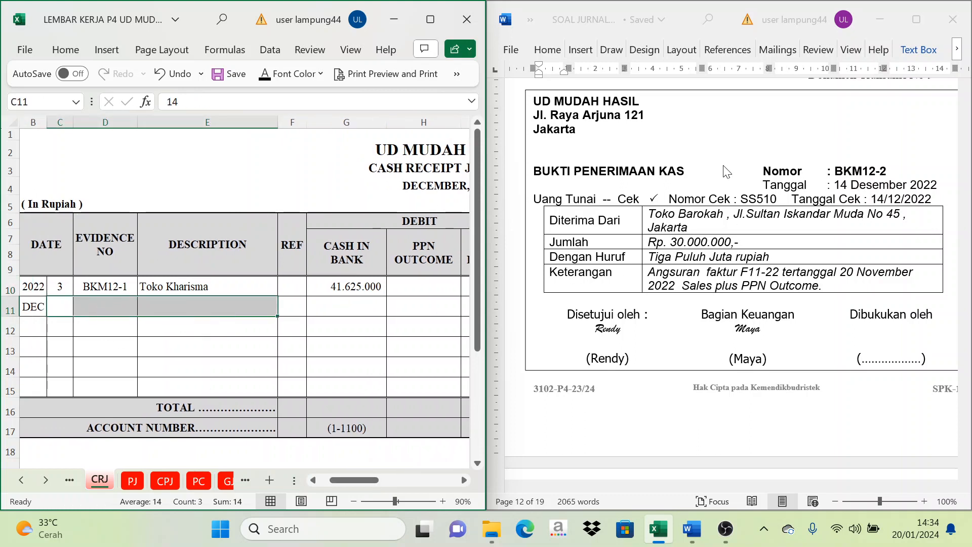
click(268, 74)
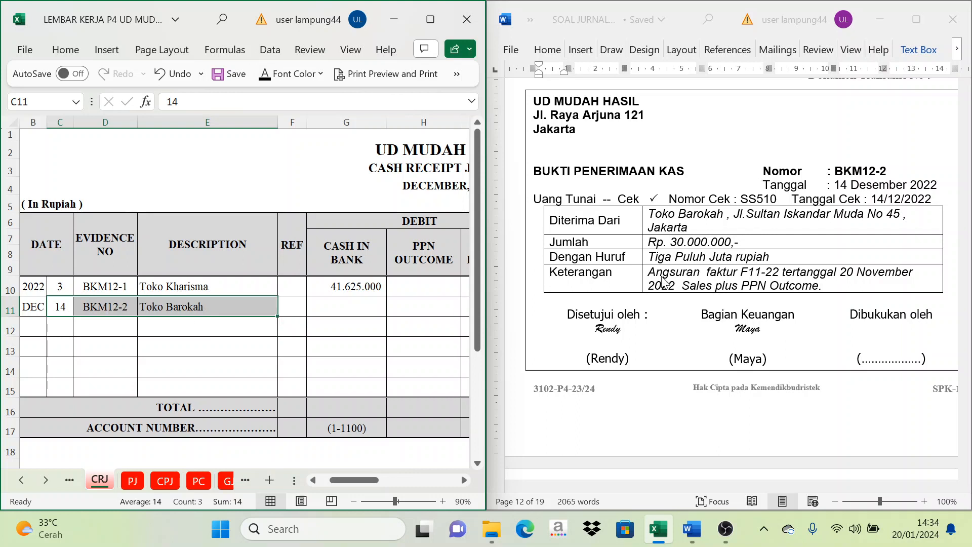
Step: Show the 30.000.000 receipt in Cash in Bank cell G11 and Account Receivable cell J11 of the Cash Receipt Journal in black
click(347, 313)
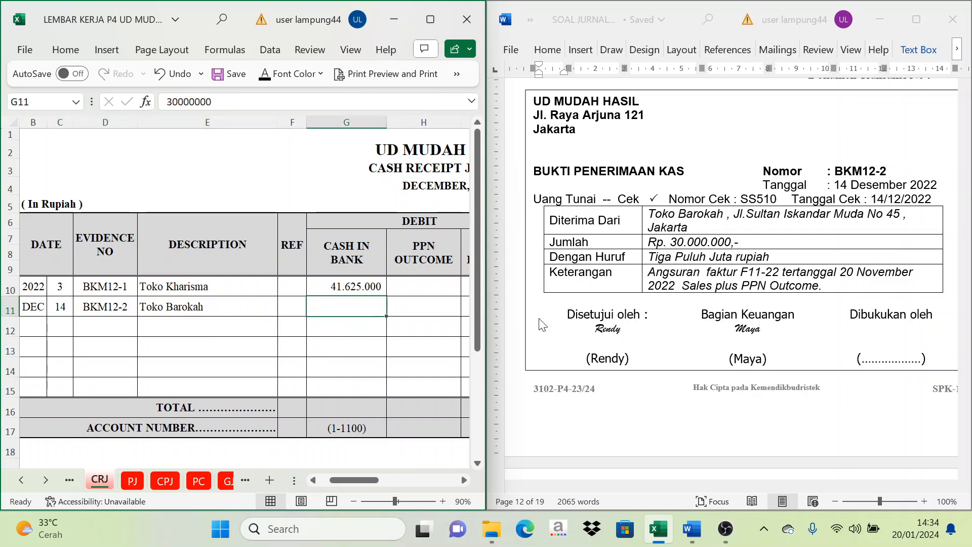
click(266, 75)
scroll(459, 482, right, 5)
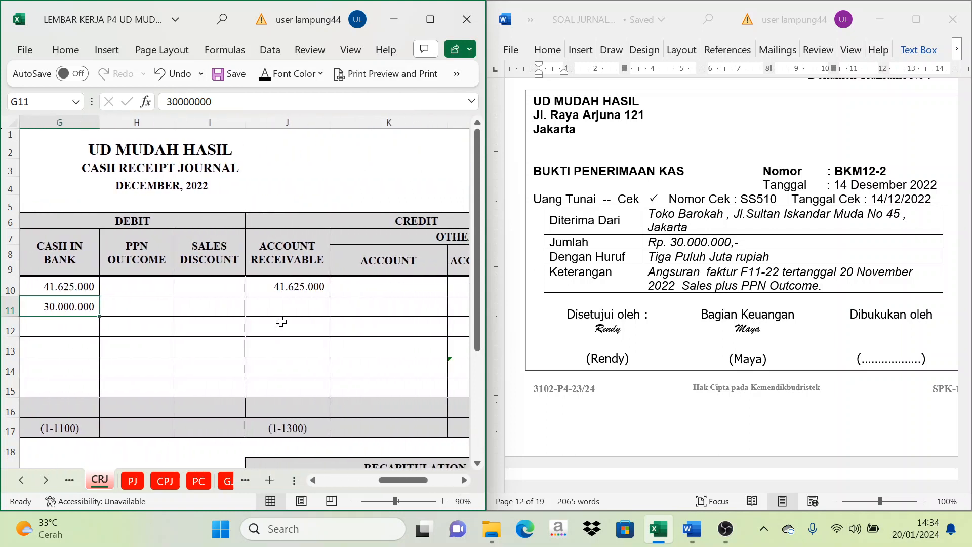
click(337, 220)
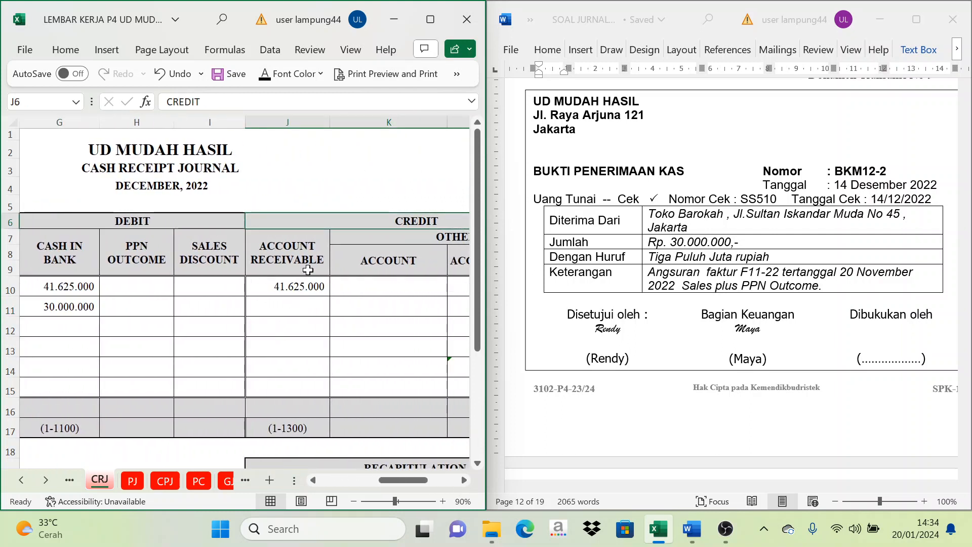
click(308, 270)
click(302, 305)
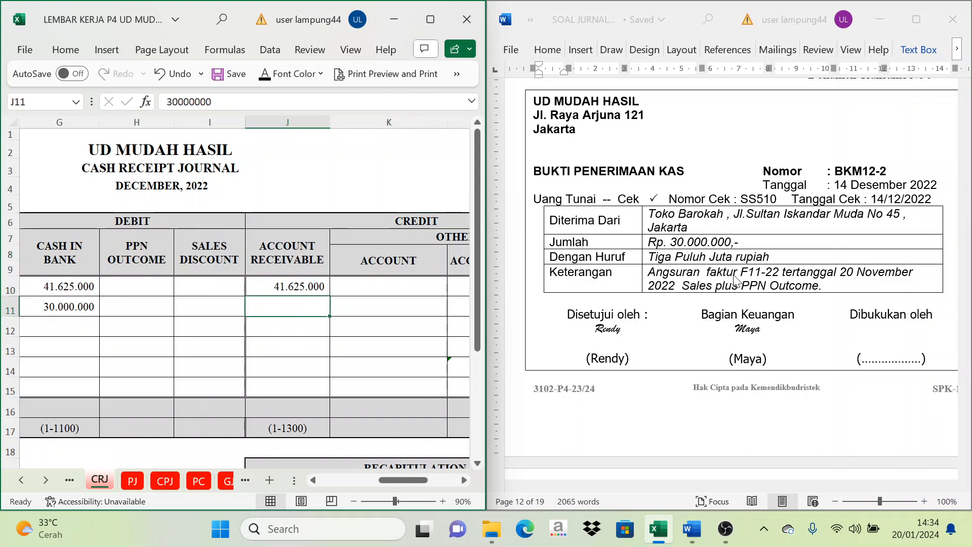
click(263, 78)
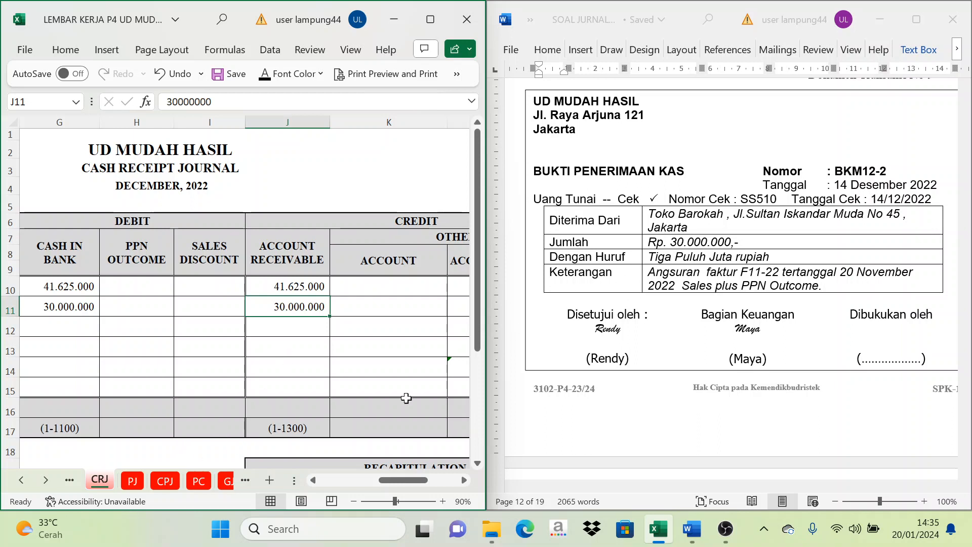
click(45, 479)
click(46, 479)
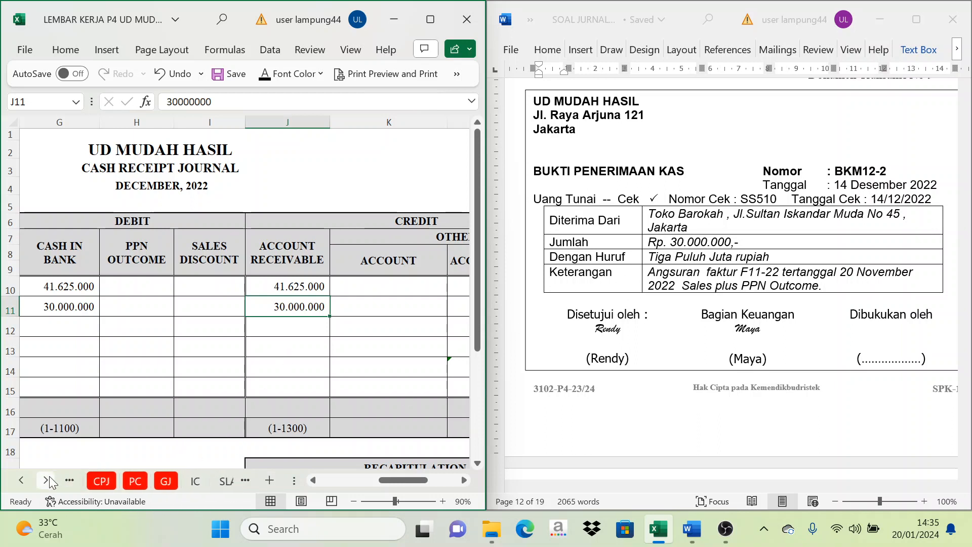
click(45, 480)
click(194, 479)
scroll(384, 386, up, 3)
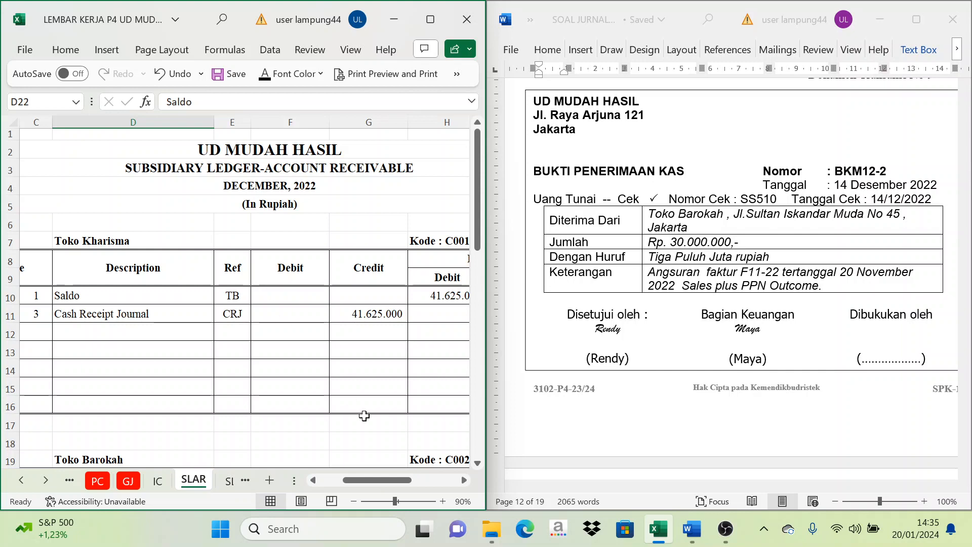
scroll(210, 389, down, 3)
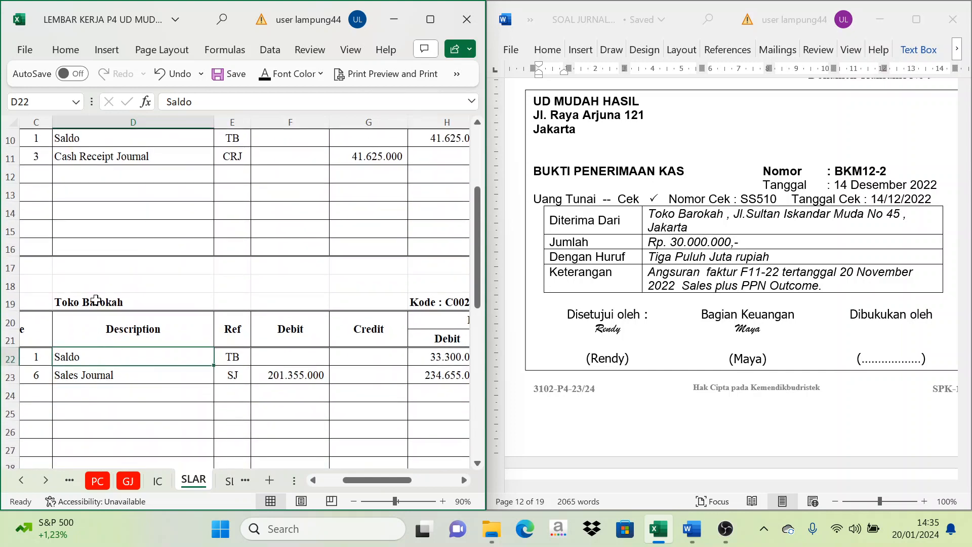
click(96, 300)
click(100, 359)
scroll(57, 354, down, 1)
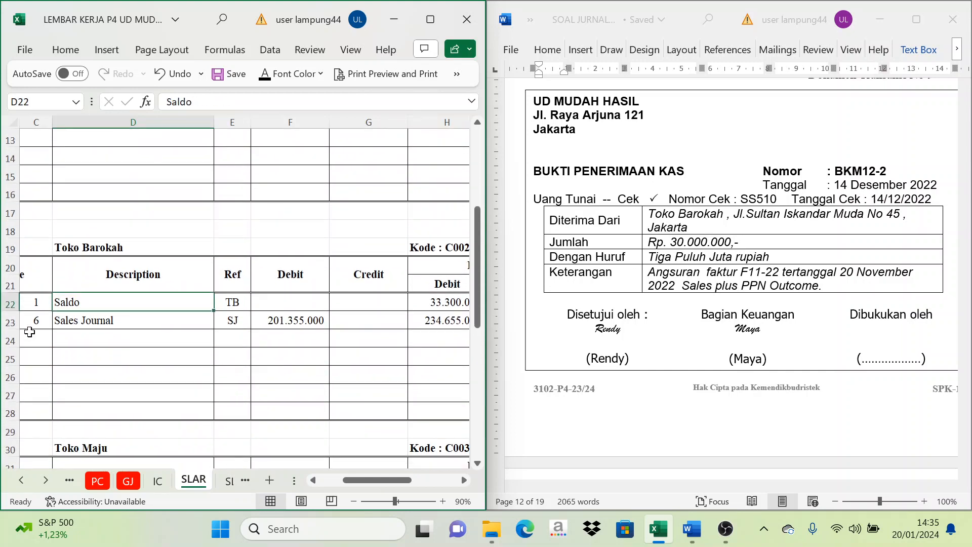
drag(30, 331, 90, 334)
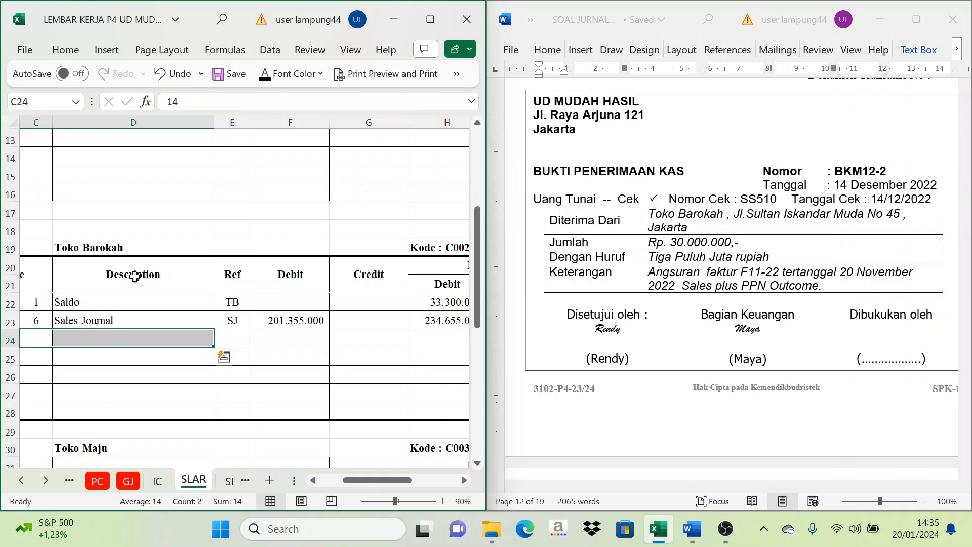
click(266, 80)
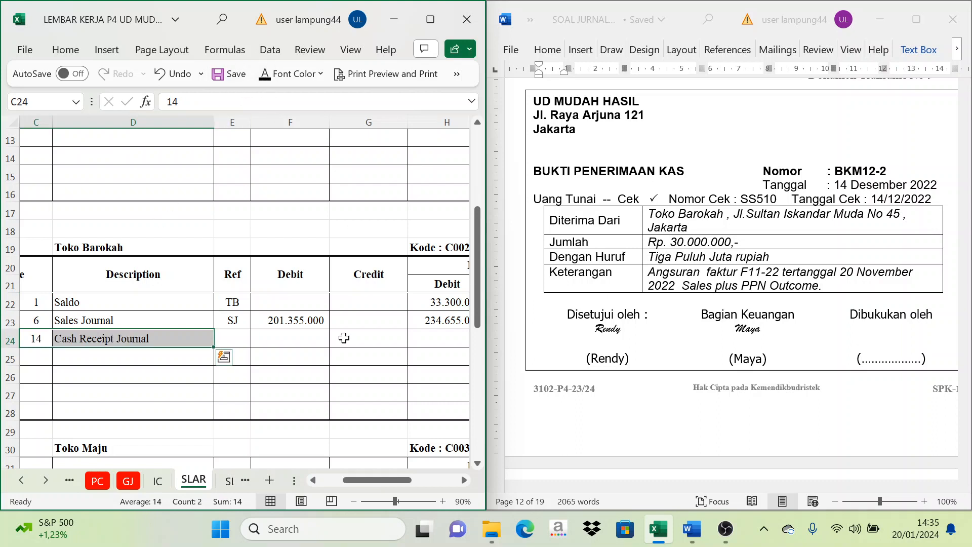
Step: Show the reference CRJ in E24 of Toko Barokah's ledger account in black
click(38, 342)
click(96, 336)
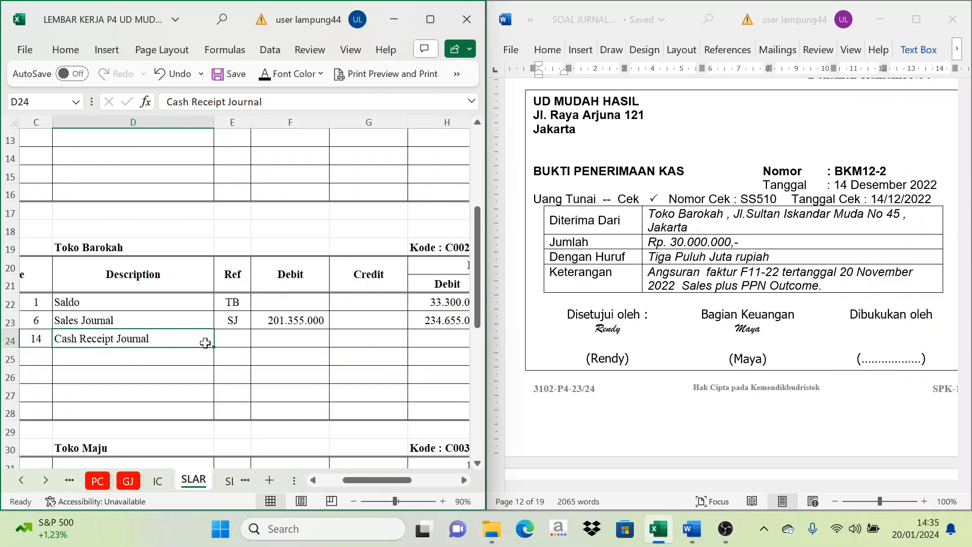
click(235, 340)
click(265, 77)
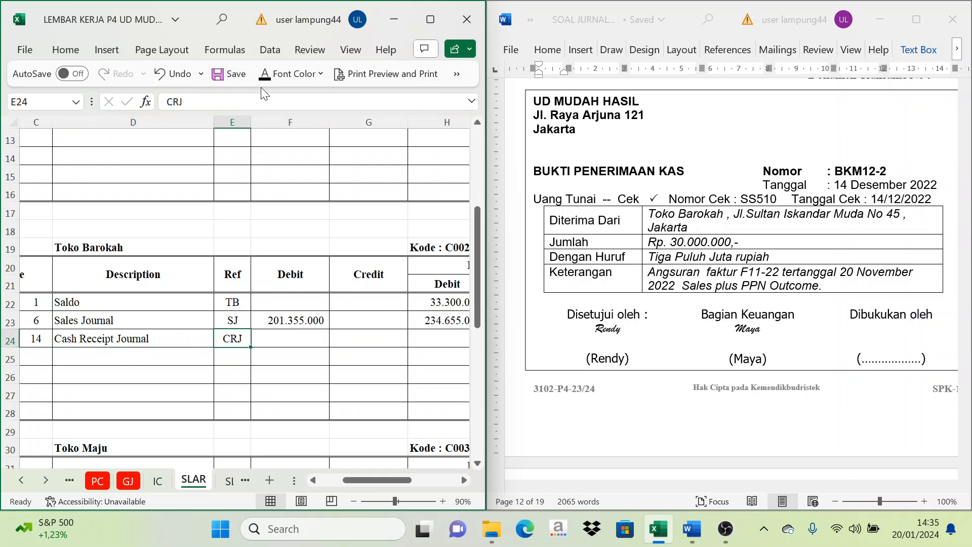
click(84, 340)
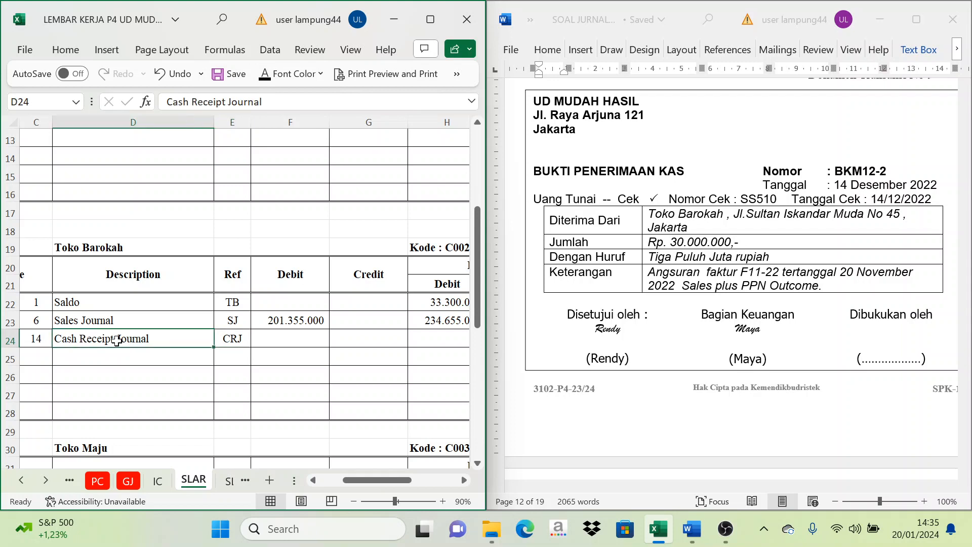
click(259, 334)
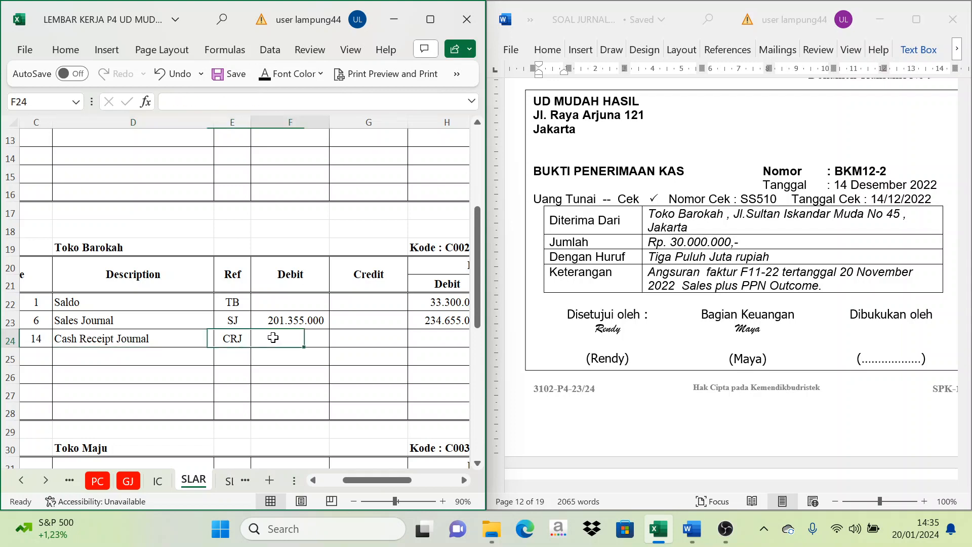
Step: Review the Account Receivable column and its debit or credit heading for the Toko Barokah receipt in the Cash Receipt Journal
click(20, 481)
click(20, 481)
click(21, 481)
click(20, 481)
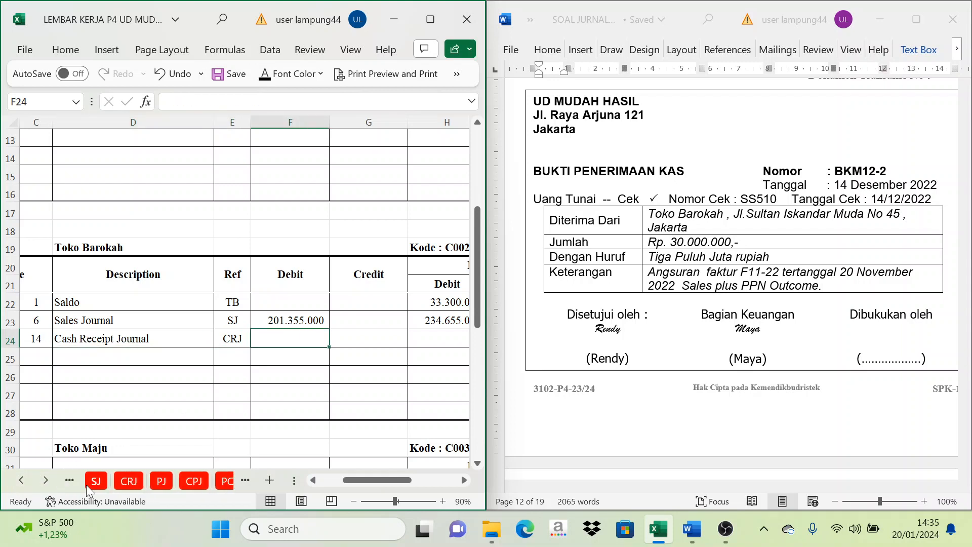
click(128, 480)
key(Up)
key(Up)
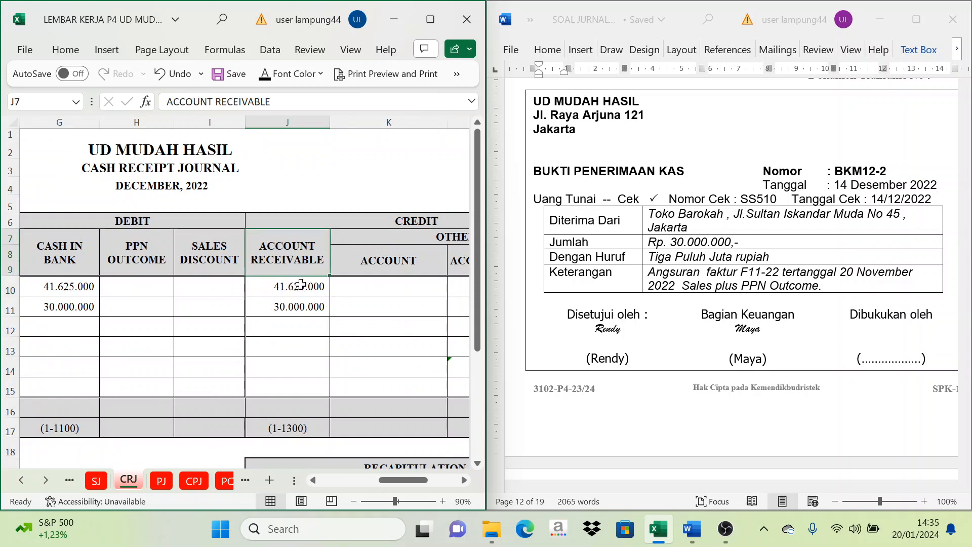
click(302, 303)
click(292, 258)
click(310, 222)
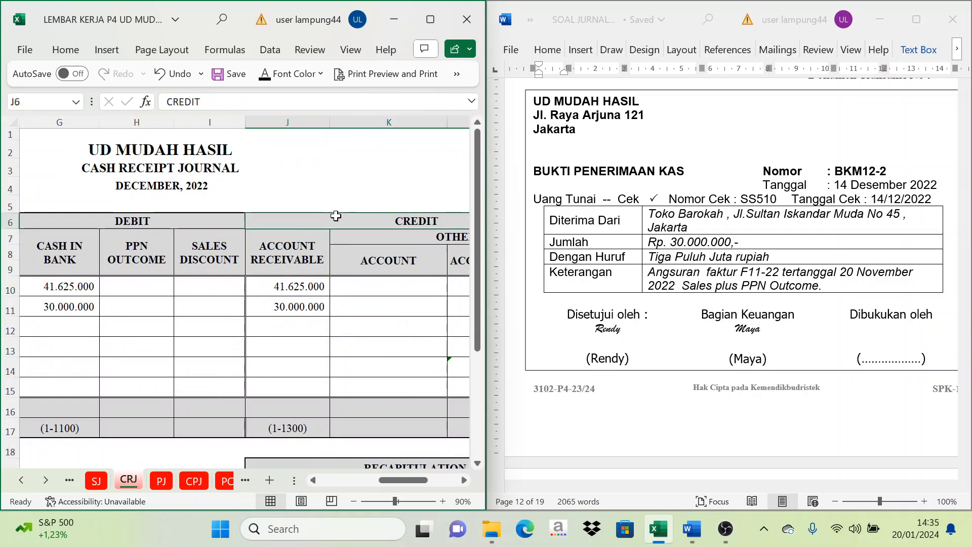
click(308, 261)
click(292, 306)
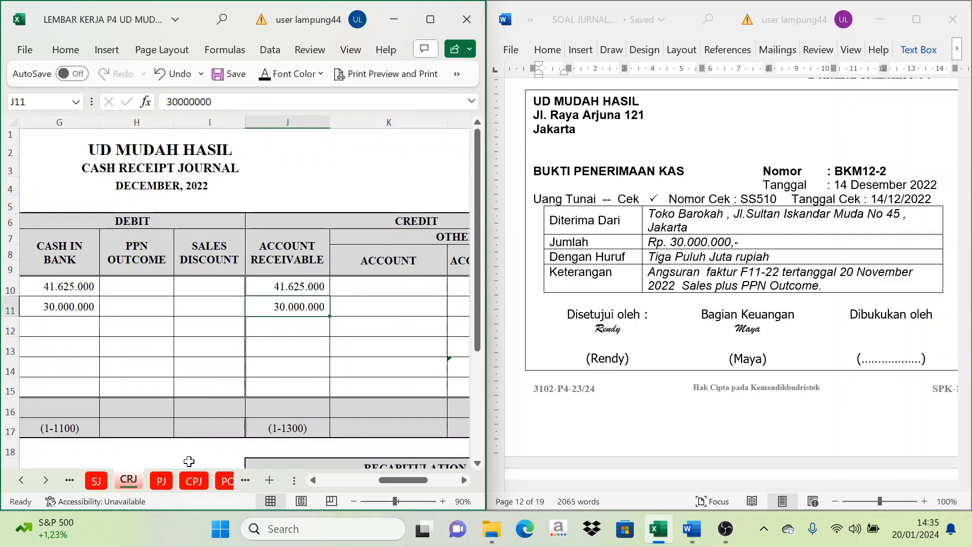
Step: Back in Toko Barokah's receivable ledger account, show the credit amount 30.000.000 (=CRJ!J11) in G24 in black
click(46, 480)
click(46, 480)
click(46, 480)
click(46, 480)
click(45, 480)
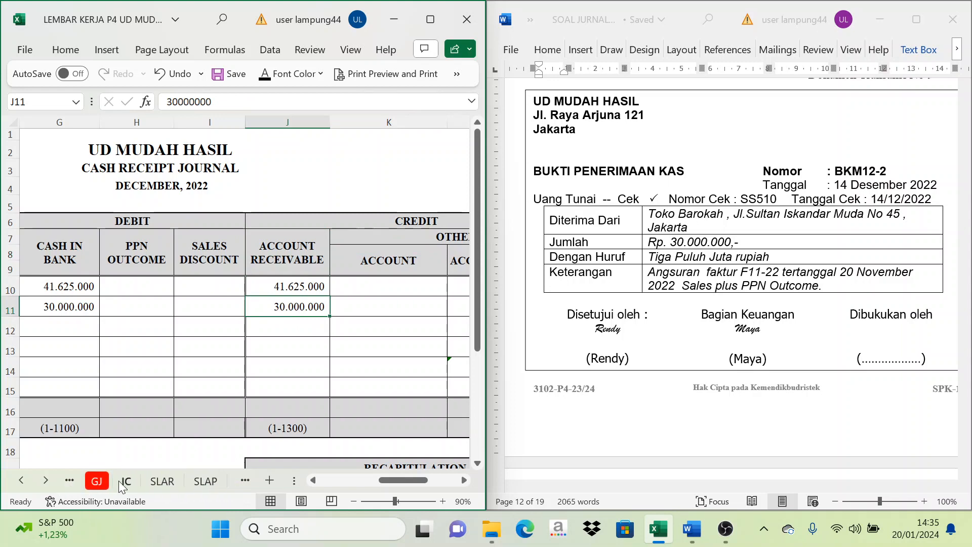
click(162, 480)
click(298, 274)
click(306, 336)
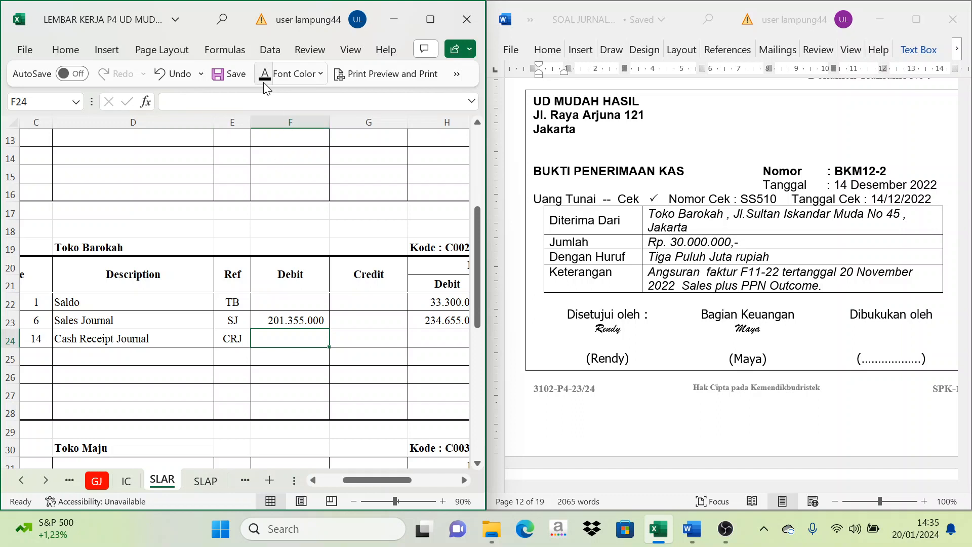
click(376, 332)
click(265, 75)
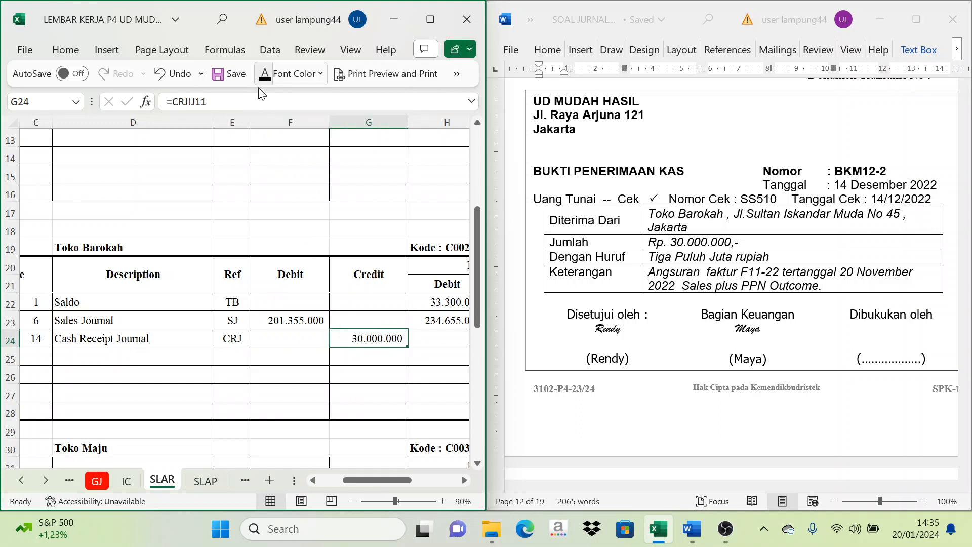
Step: Show Toko Barokah's debit balance of 204.655.000 (=H23-G24) in H24 of the receivable ledger in black
drag(399, 478, 420, 482)
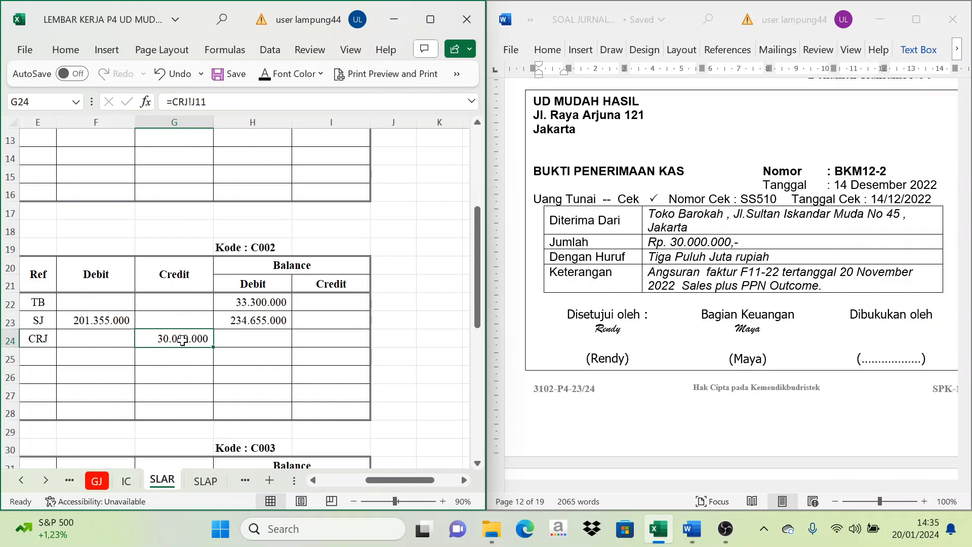
click(245, 336)
click(254, 282)
click(174, 274)
click(203, 326)
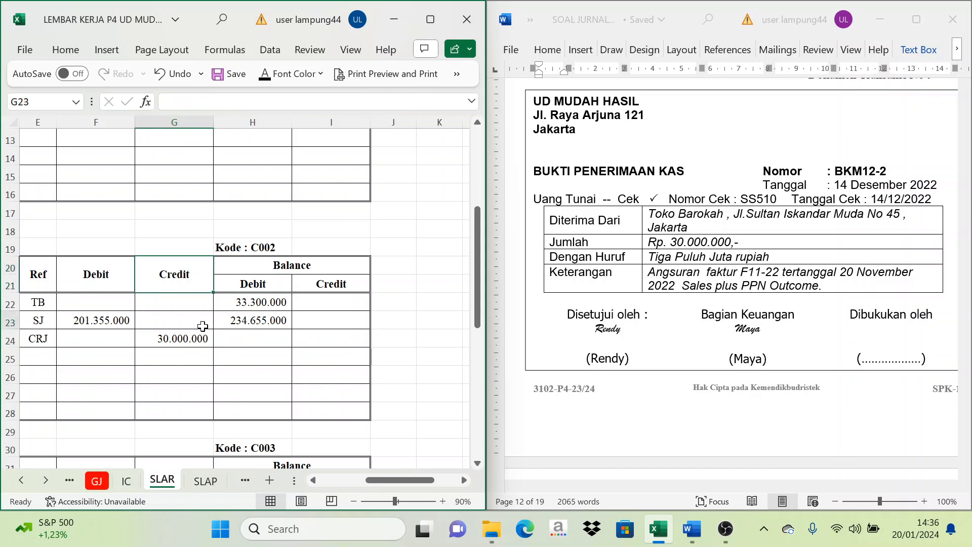
click(252, 323)
click(198, 350)
click(253, 350)
click(253, 338)
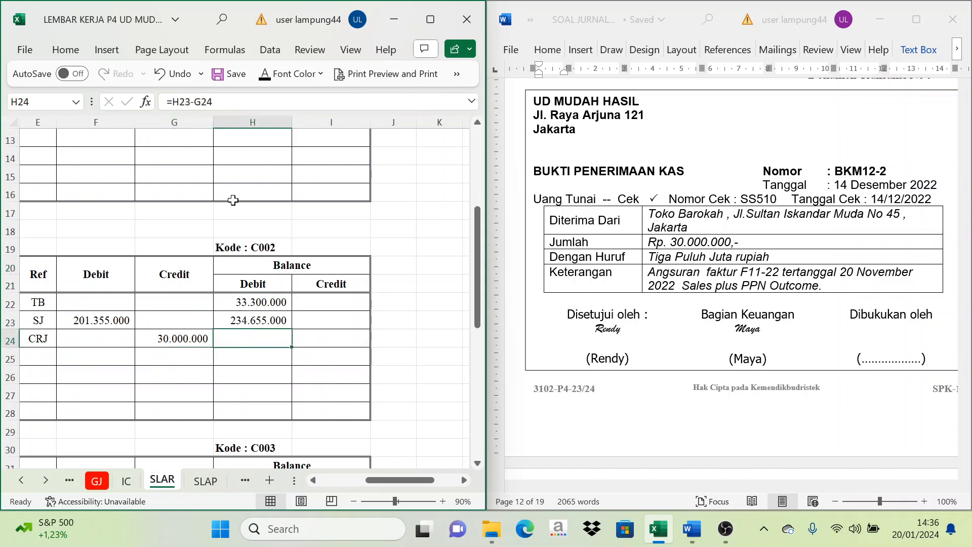
click(264, 74)
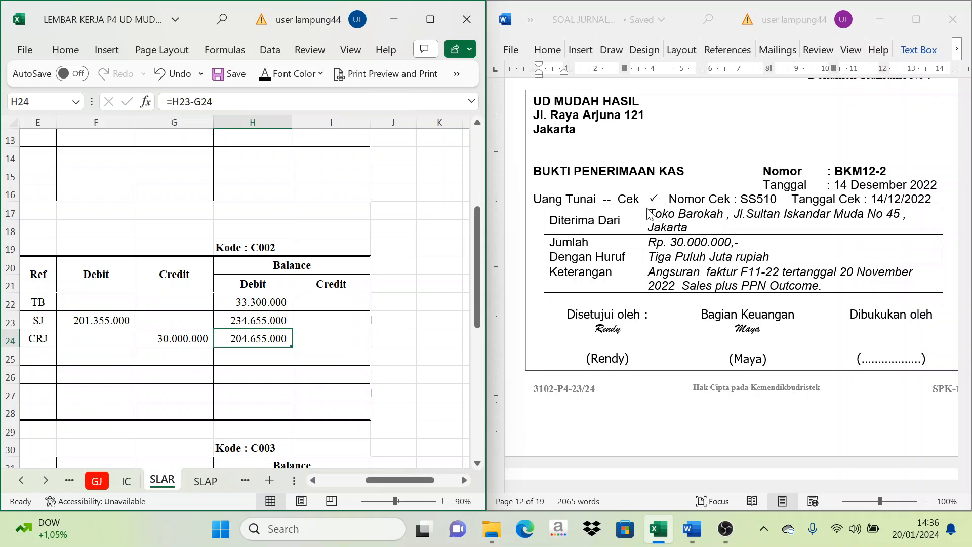
Step: From invoice F12-2, show day 18, invoice number F12-2 and Toko Kharisma in C10:E10 of the Sales Journal in black
scroll(714, 238, down, 10)
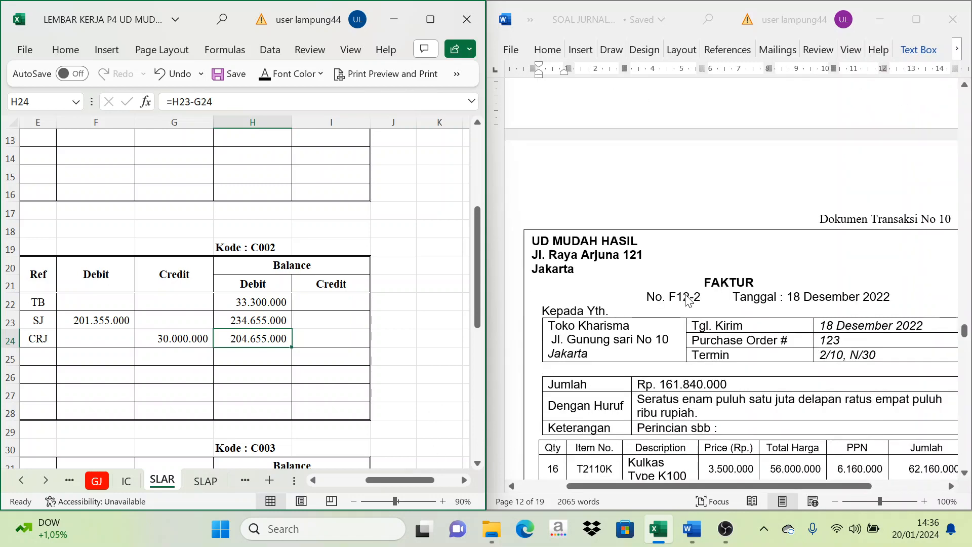
scroll(687, 300, down, 5)
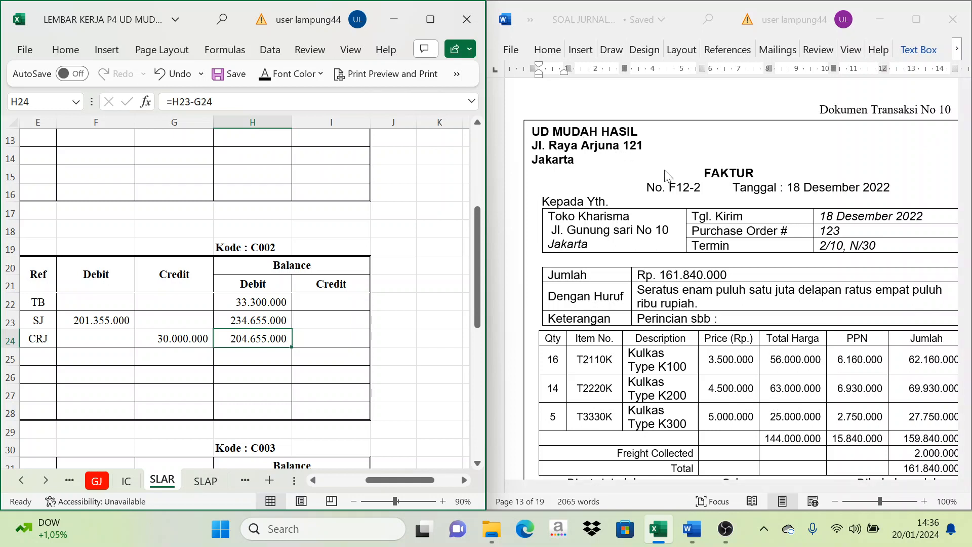
click(21, 481)
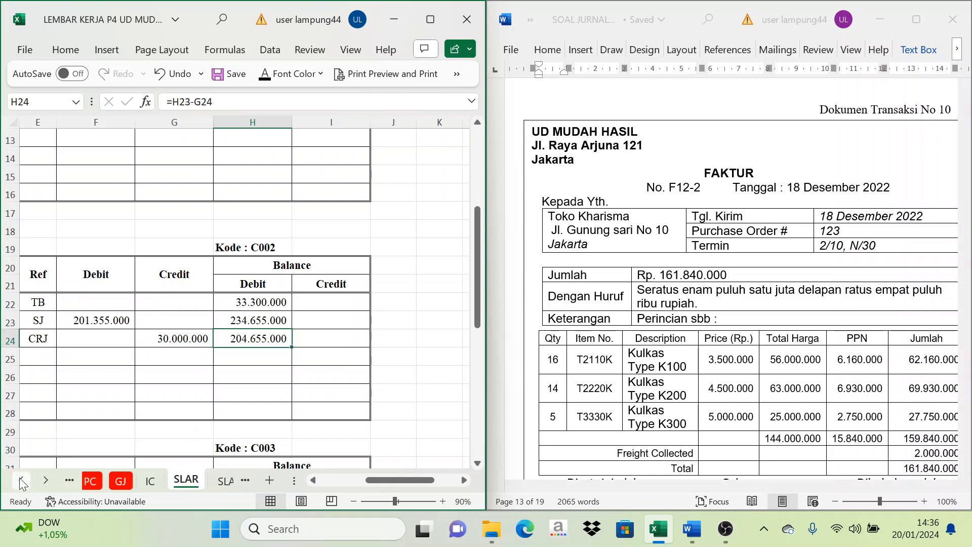
click(21, 480)
click(22, 479)
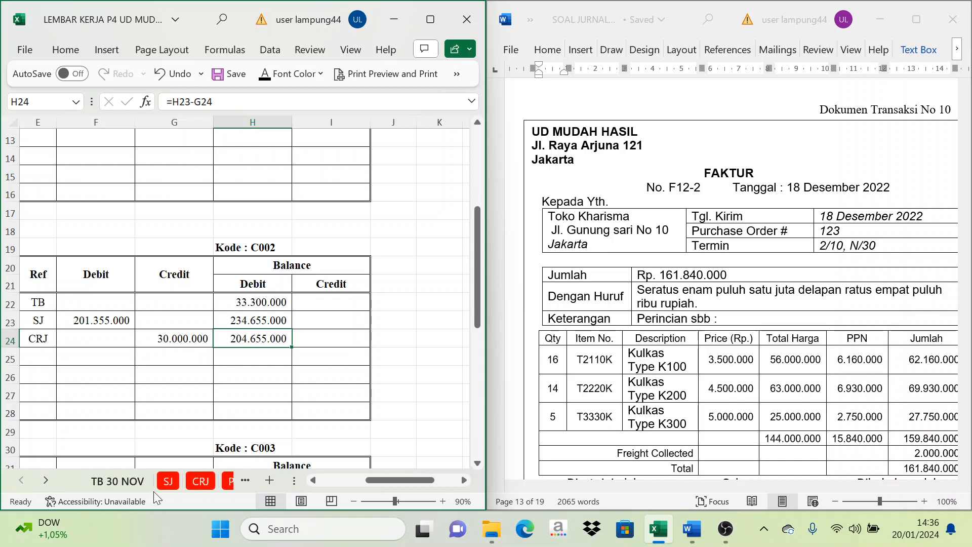
click(168, 482)
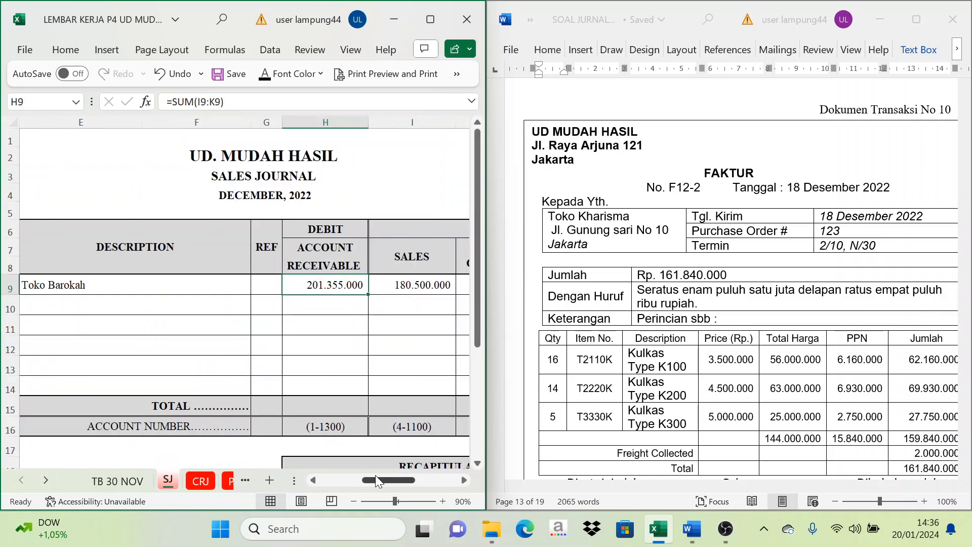
drag(374, 479, 325, 481)
click(115, 309)
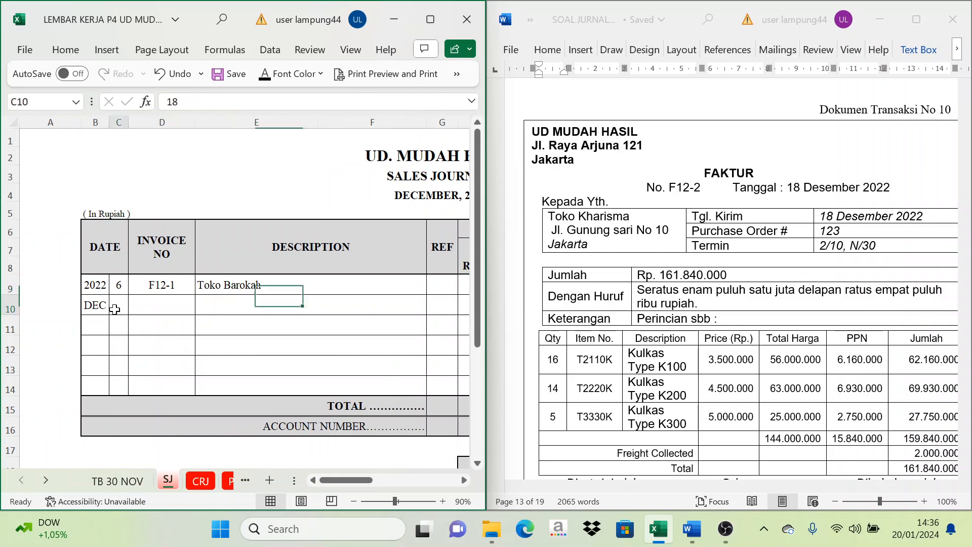
drag(115, 310, 221, 310)
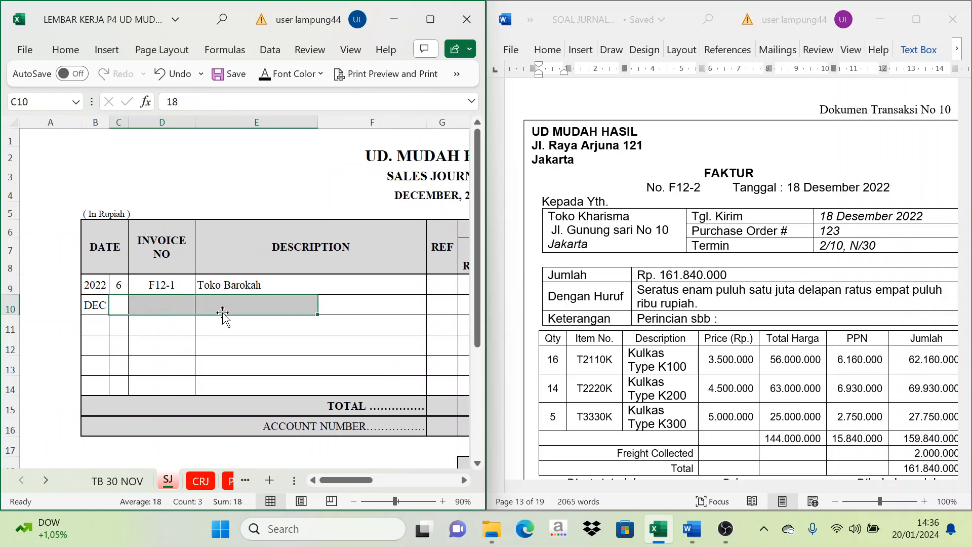
click(269, 77)
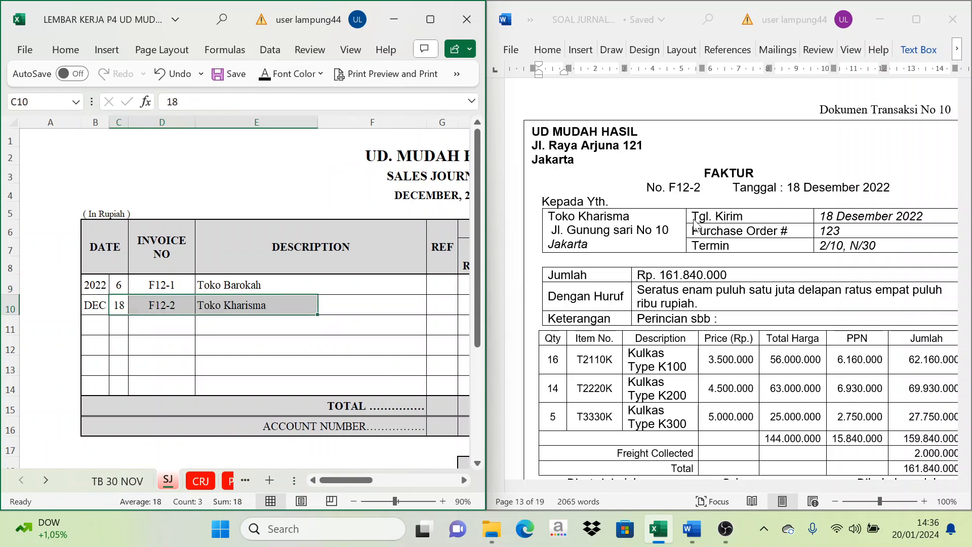
click(348, 309)
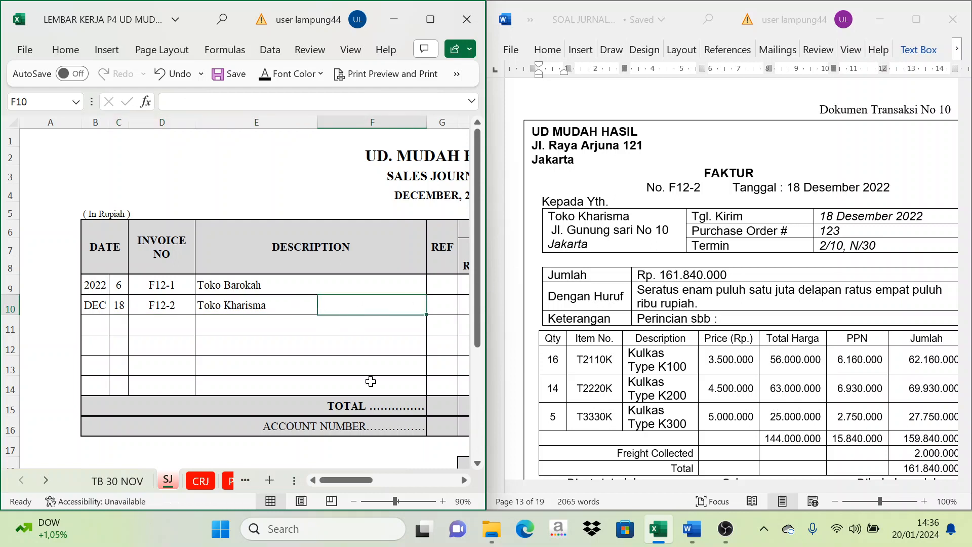
Step: Show row 10's credit amounts in black: Sales 144.000.000, PPN Outcome 15.840.000 and Freight Collected 2.000.000
drag(376, 476, 433, 500)
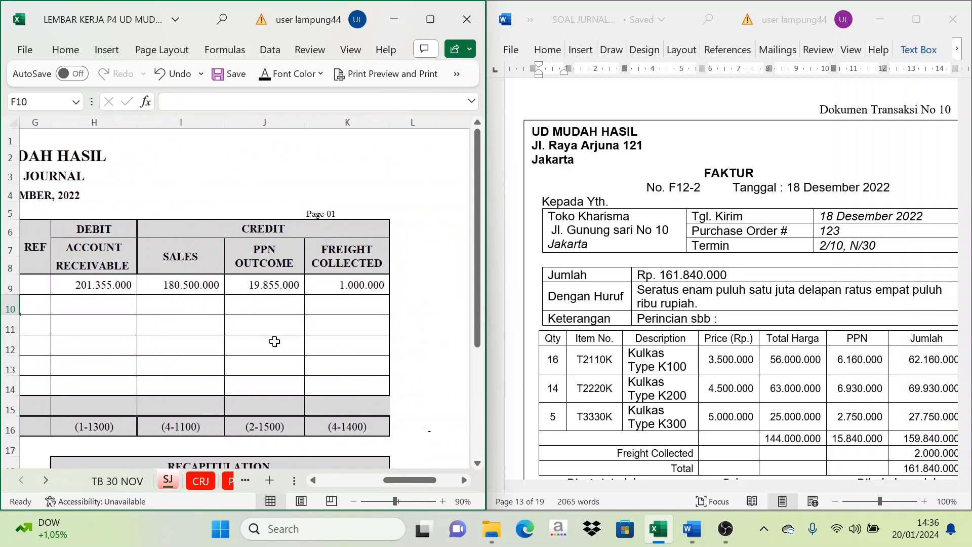
click(239, 231)
click(192, 305)
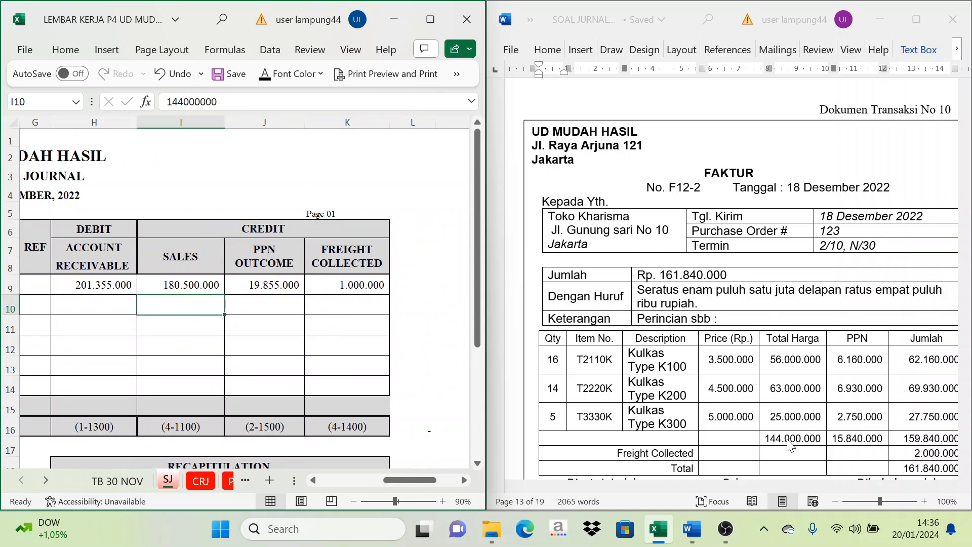
click(299, 74)
click(258, 307)
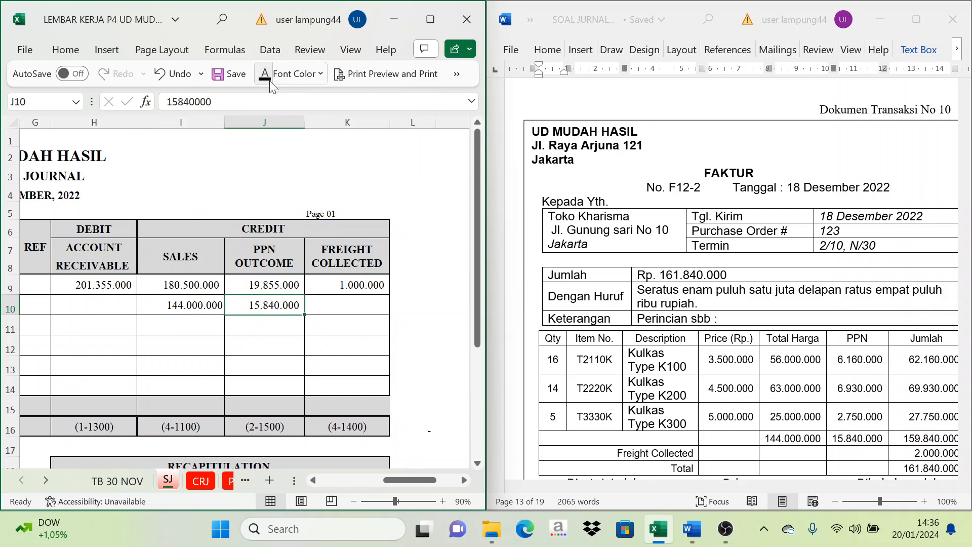
click(622, 446)
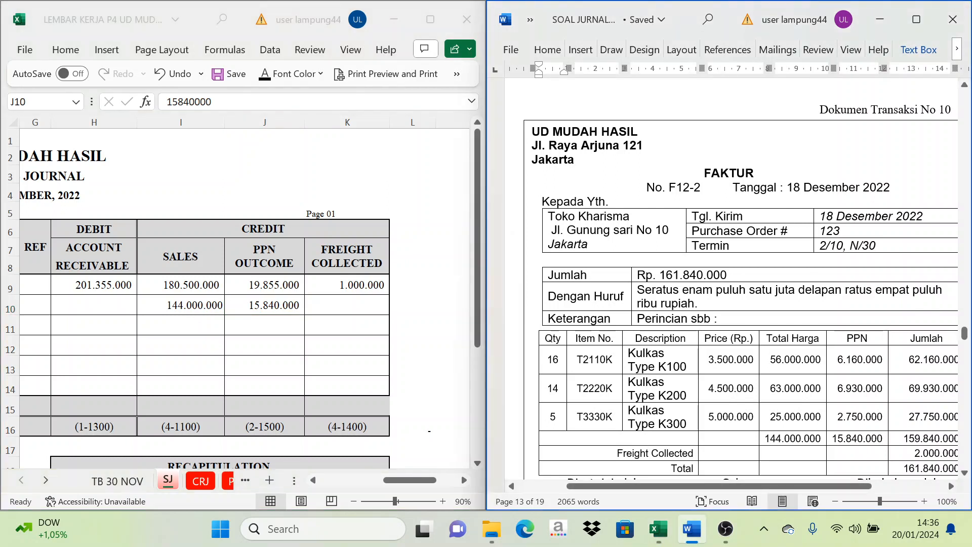
click(347, 305)
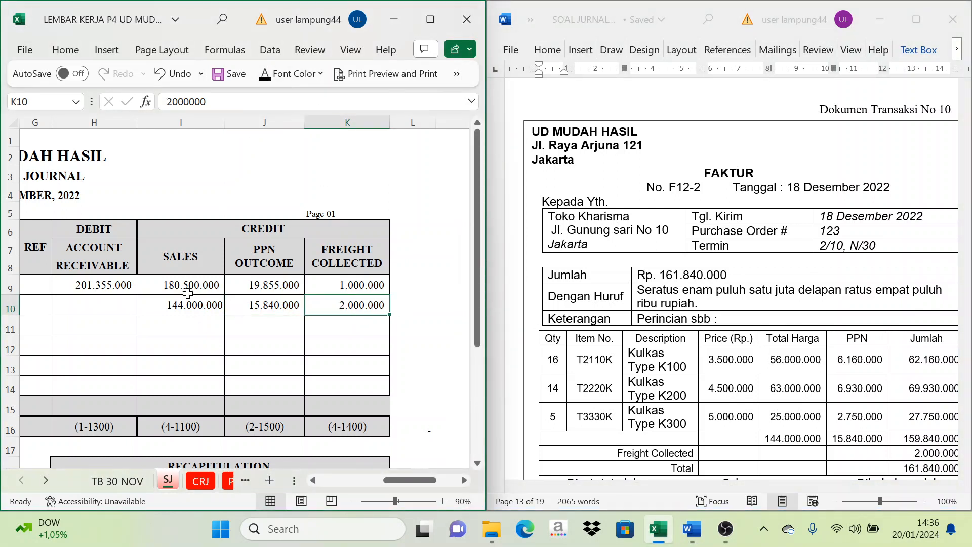
Step: Show the Account Receivable debit of 161.840.000 (=SUM(I10:K10)) for Toko Kharisma in H10 of the Sales Journal in black
click(202, 307)
click(260, 305)
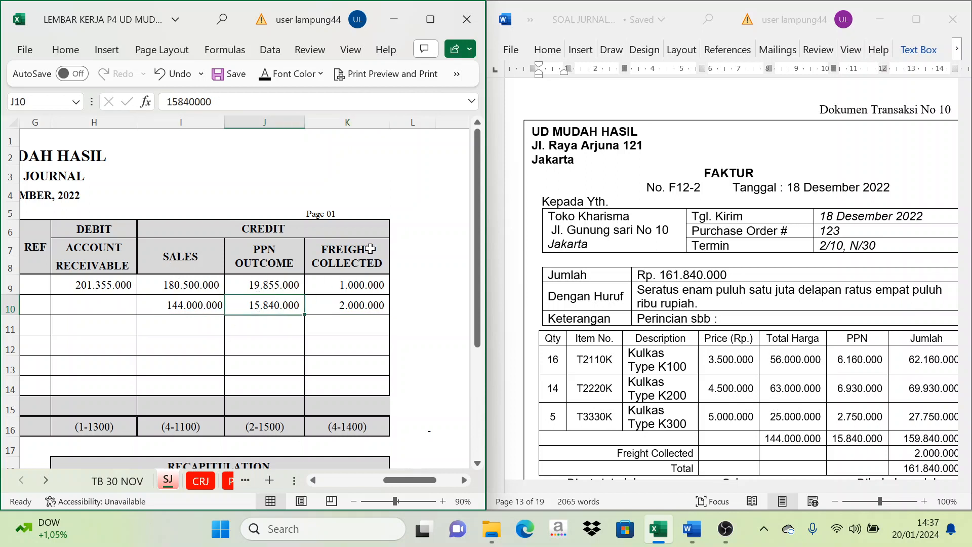
click(358, 314)
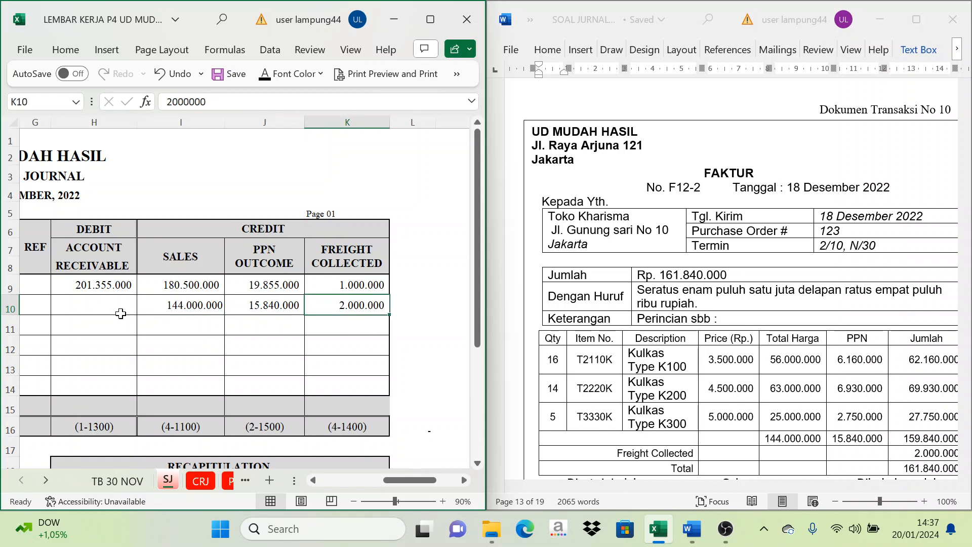
click(92, 309)
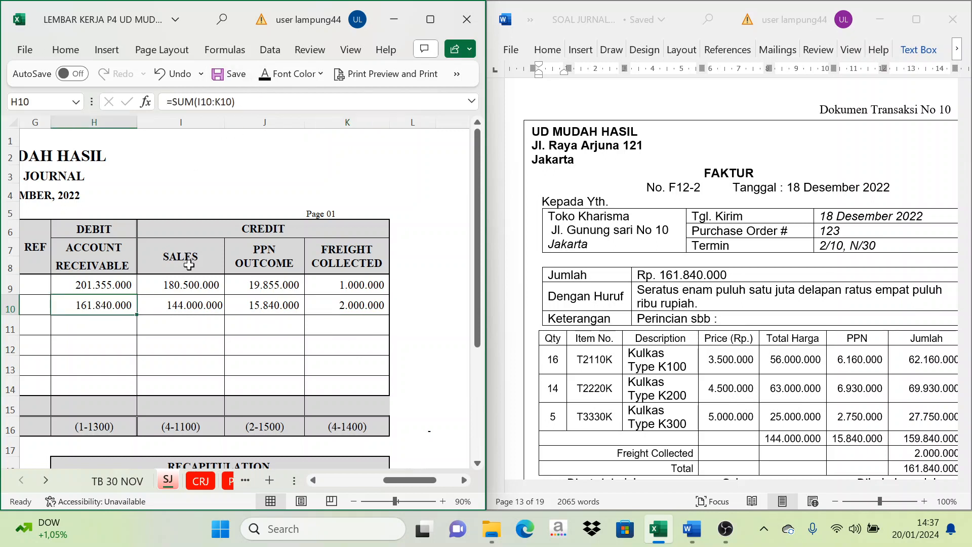
click(188, 324)
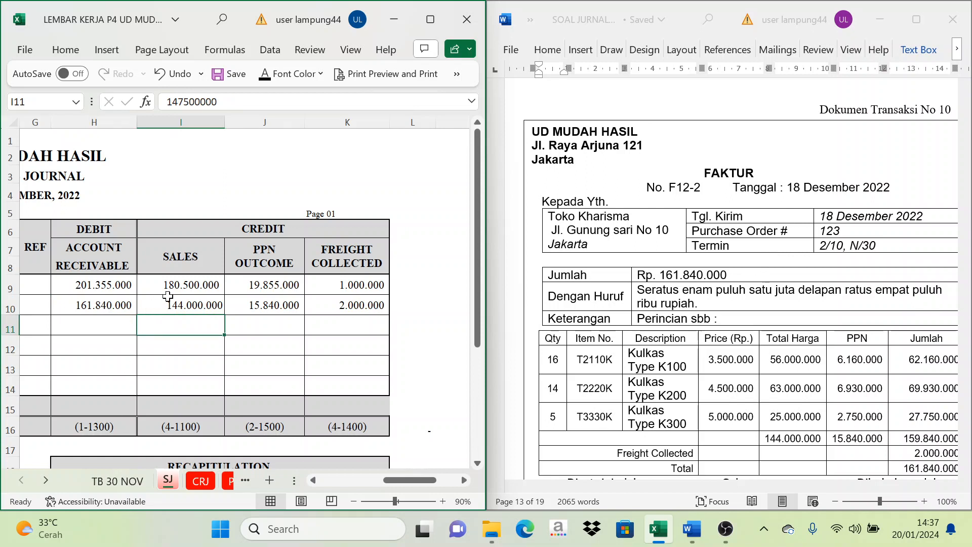
click(111, 299)
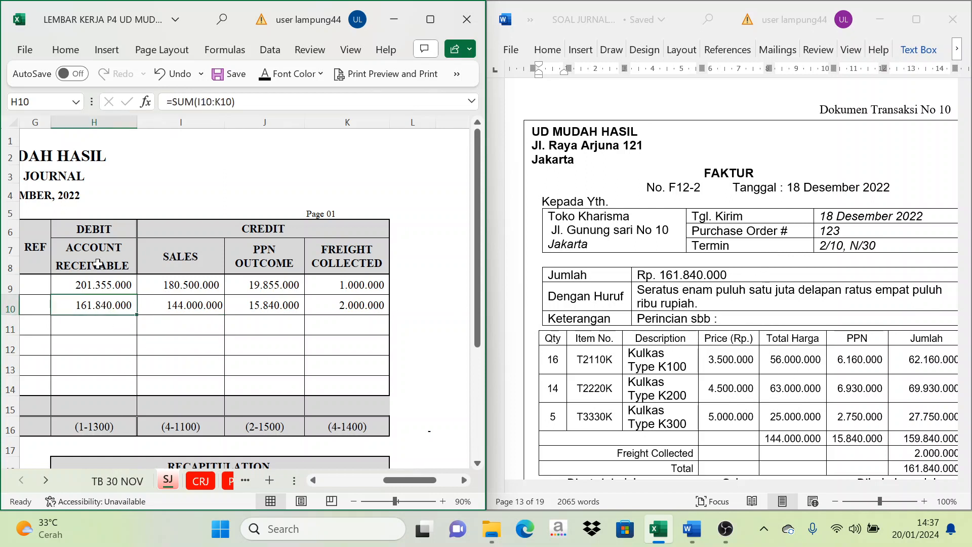
click(95, 251)
click(83, 304)
click(96, 234)
click(96, 299)
Step: In Toko Kharisma's receivable subsidiary ledger account, show day 18, description Sales Journal and reference SJ in C12:E12 in black
click(45, 480)
click(46, 480)
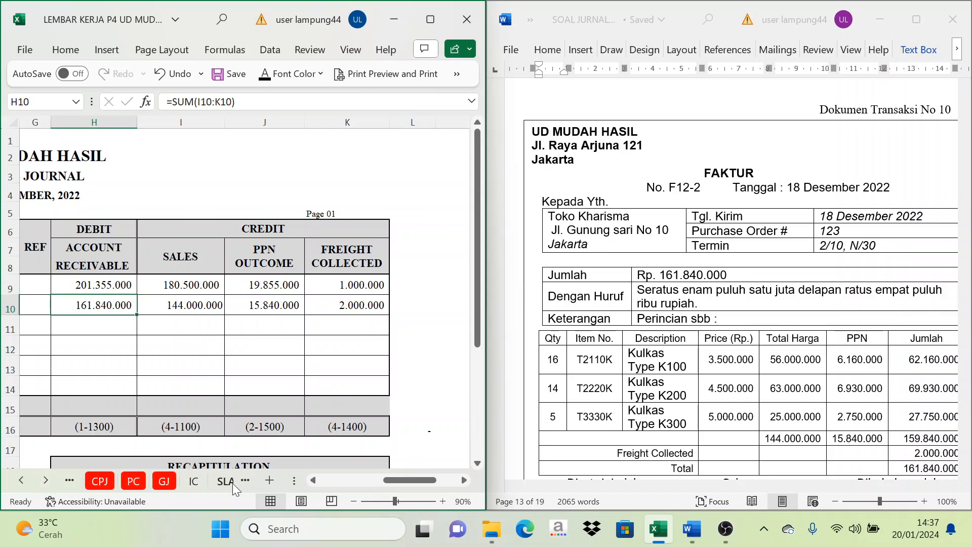
click(226, 481)
scroll(238, 324, up, 3)
mouse_move(397, 481)
mouse_down()
mouse_move(343, 486)
mouse_move(386, 482)
mouse_up()
scroll(338, 428, up, 2)
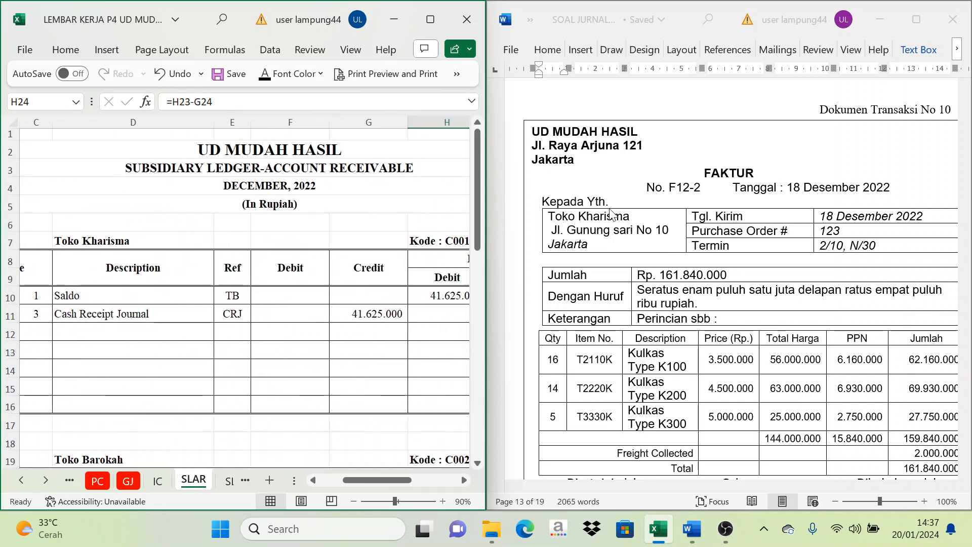
click(81, 241)
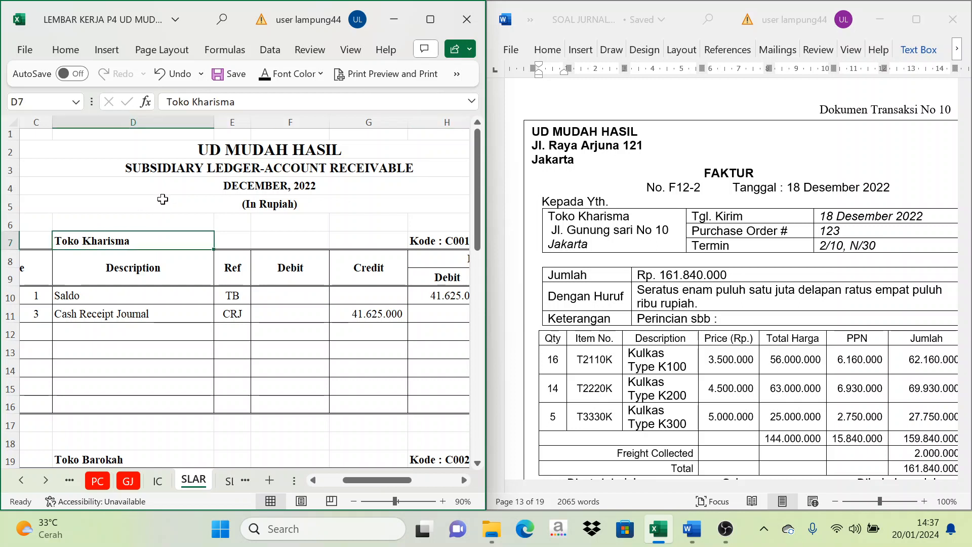
click(49, 326)
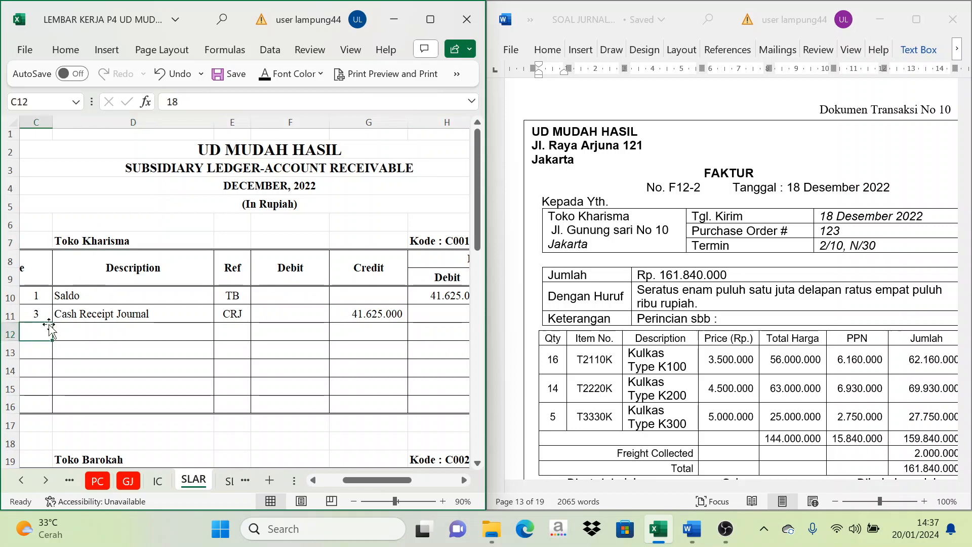
click(272, 80)
click(72, 335)
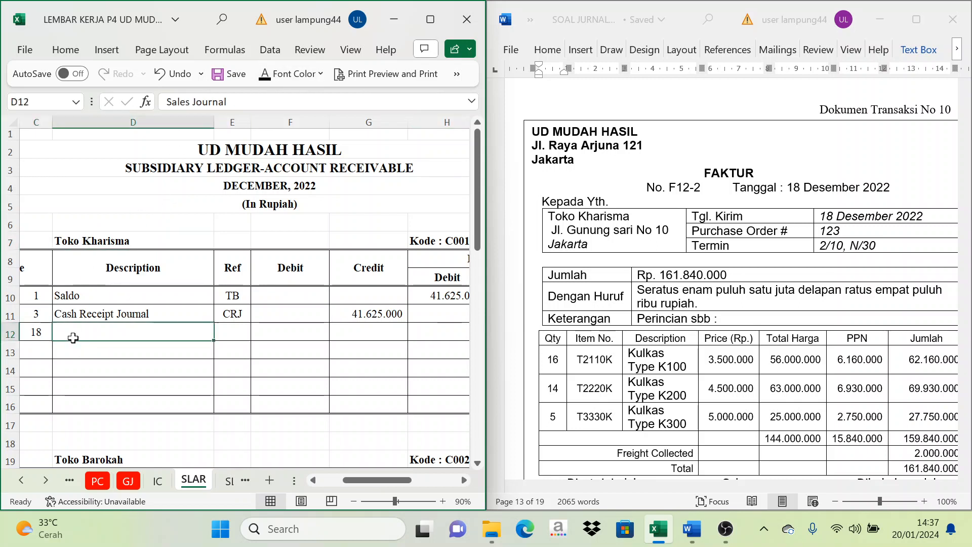
click(265, 75)
click(225, 331)
click(266, 75)
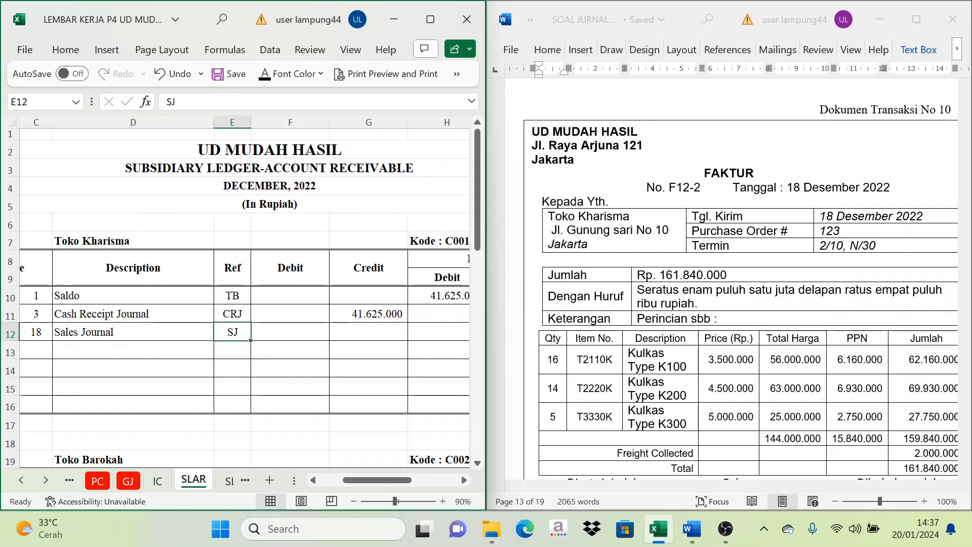
Step: Show the debit amount 161.840.000 (=SJ!H10) in F12 of Toko Kharisma's ledger account in black
click(283, 344)
click(197, 330)
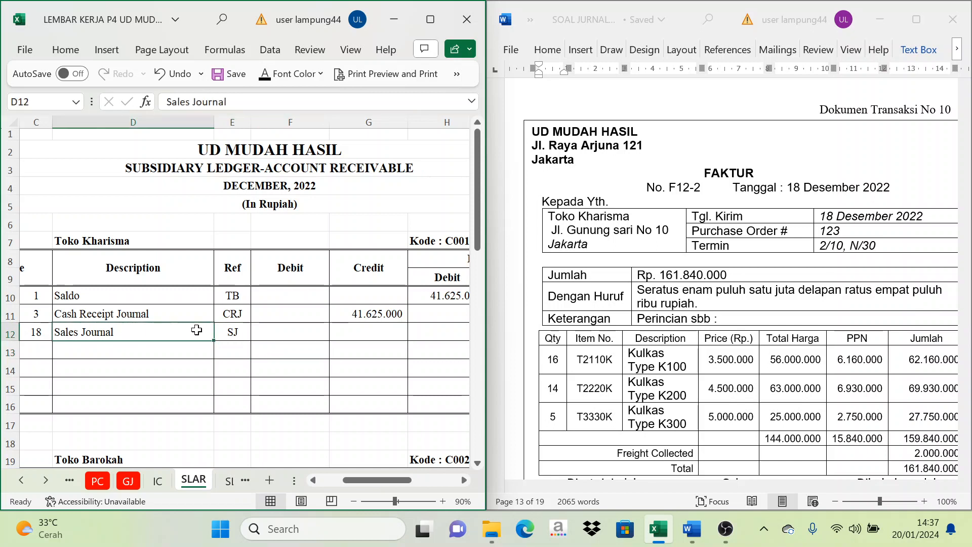
click(293, 337)
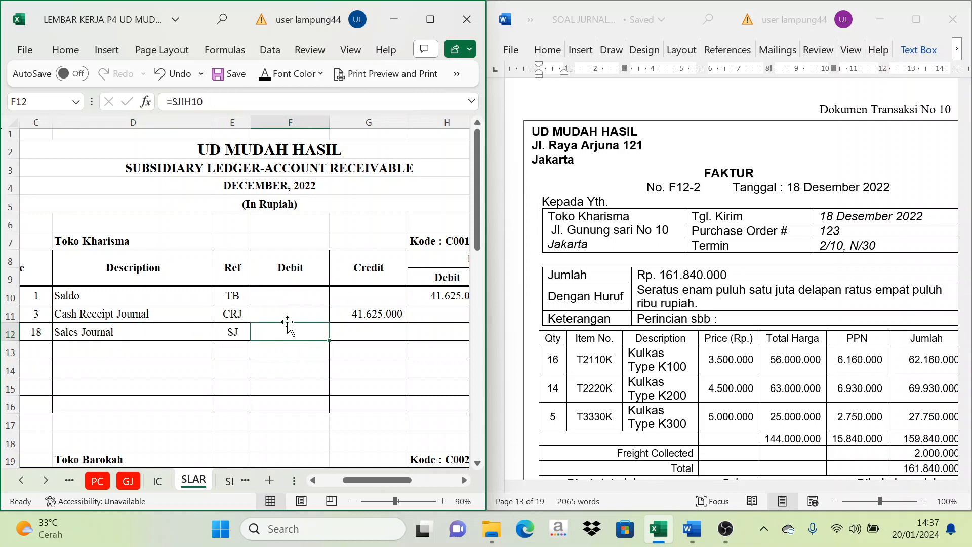
click(266, 75)
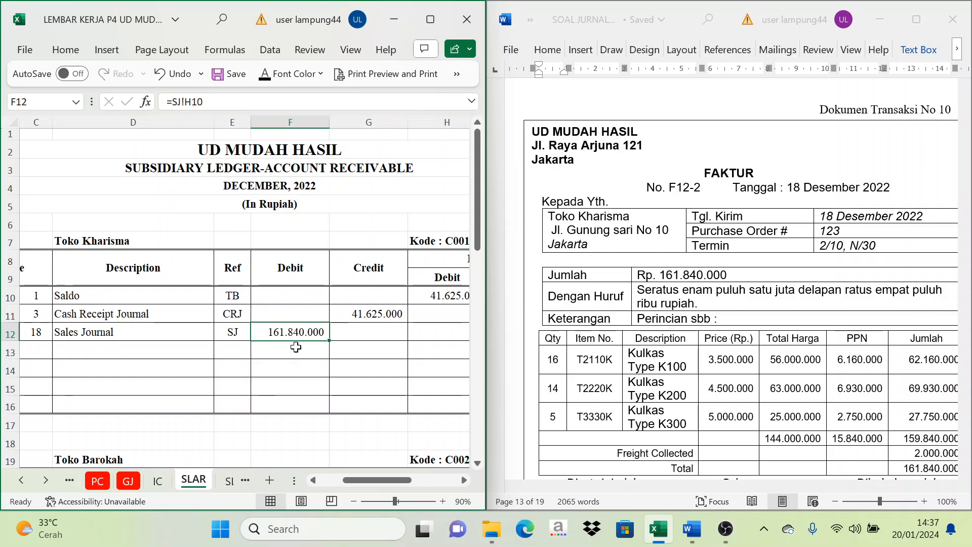
Step: Check the Account Receivable debit for Toko Kharisma in H10 of the Sales Journal
click(25, 483)
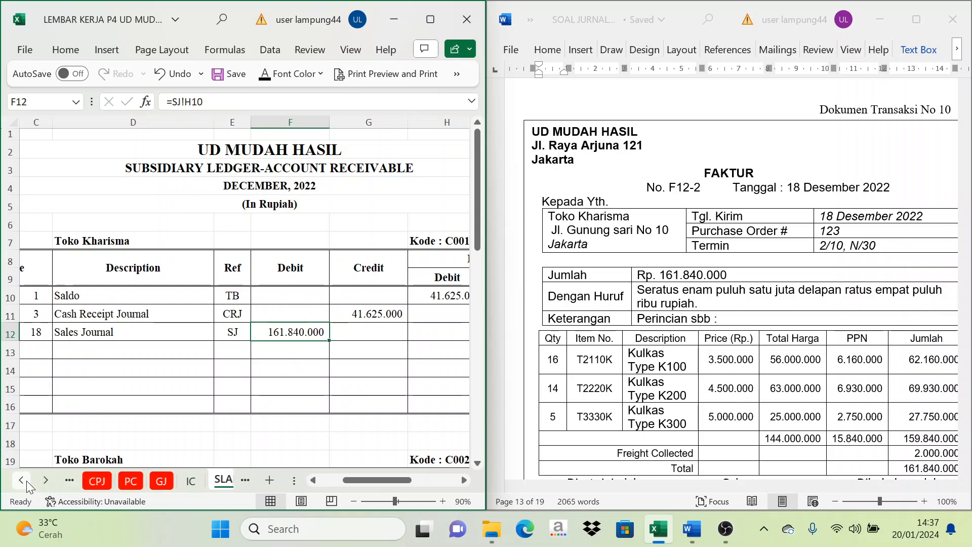
click(25, 482)
click(20, 480)
click(20, 481)
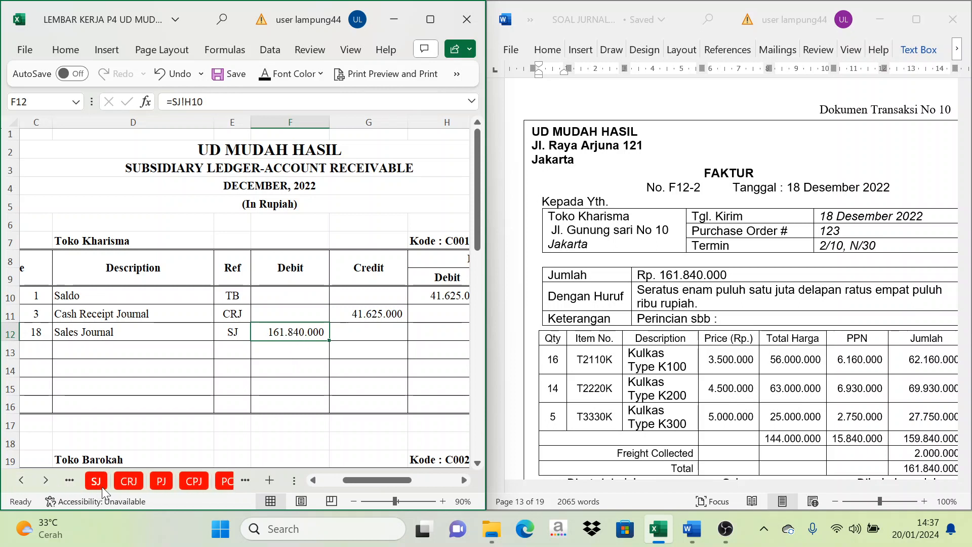
click(102, 486)
click(105, 231)
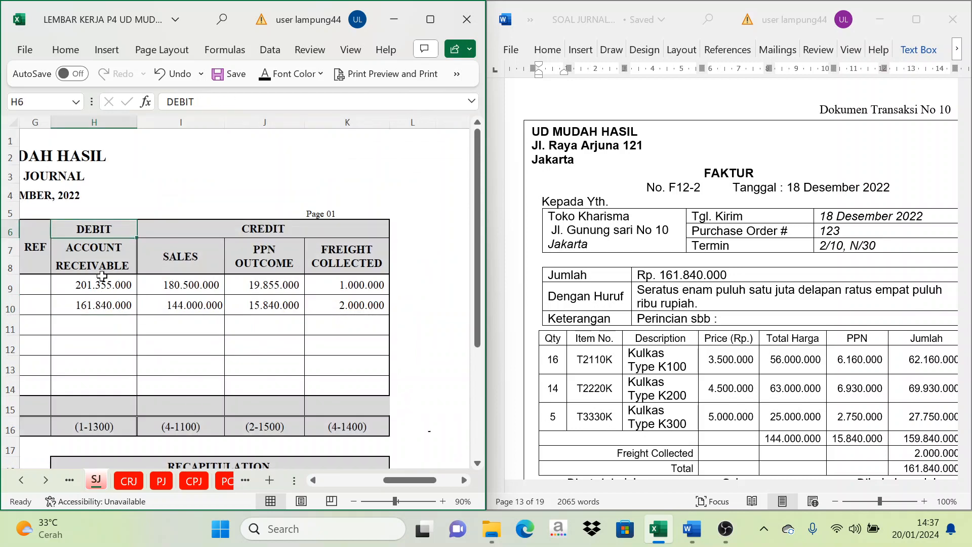
click(99, 301)
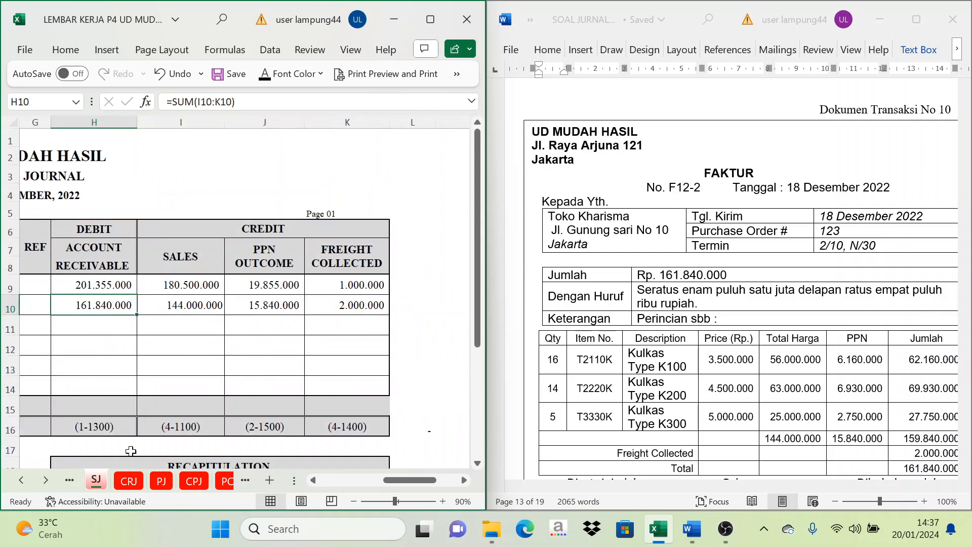
click(45, 481)
click(45, 480)
click(46, 481)
click(46, 481)
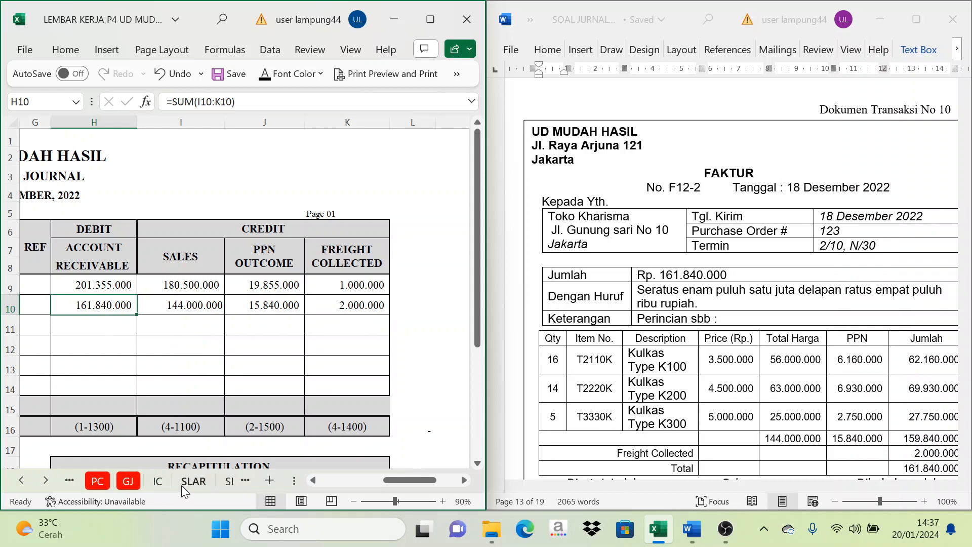
Step: Show the debit balance 161.840.000 (=F12) in H12 of Toko Kharisma's receivable subsidiary ledger account in black
click(193, 481)
drag(379, 480, 405, 482)
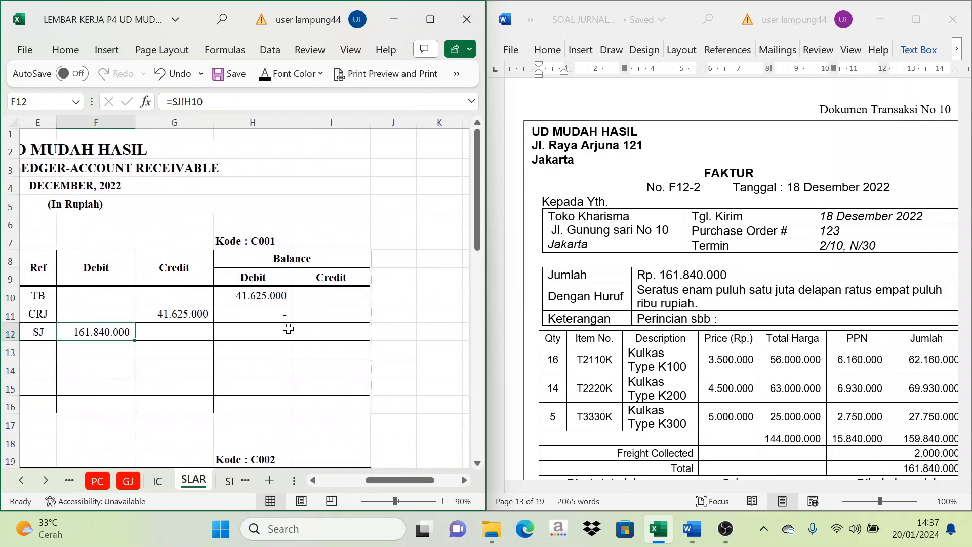
click(274, 311)
click(111, 333)
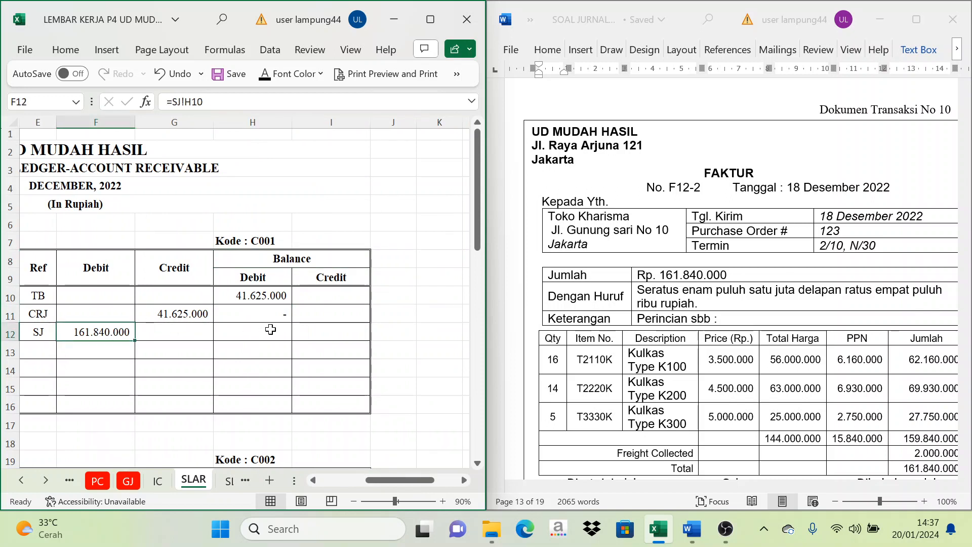
click(272, 331)
click(265, 75)
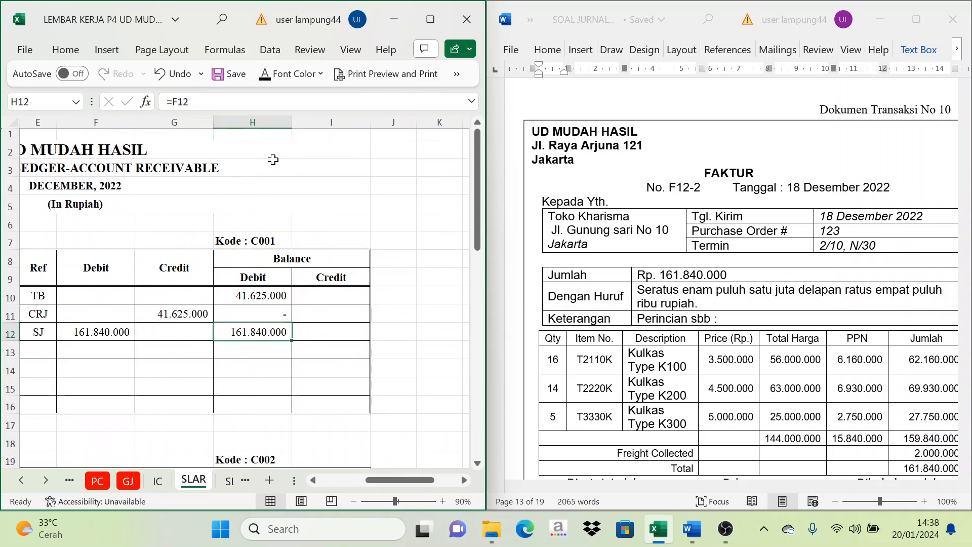
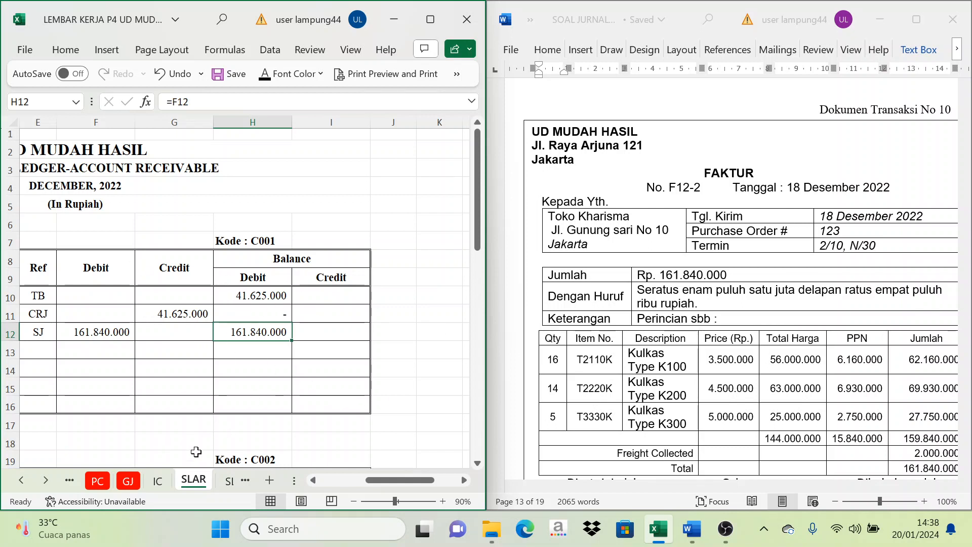
Step: In the Kulkas Type K100 inventory card, show day 18, evidence number F12-2 and description Toko Kharisma in C14:E14 in black
click(159, 479)
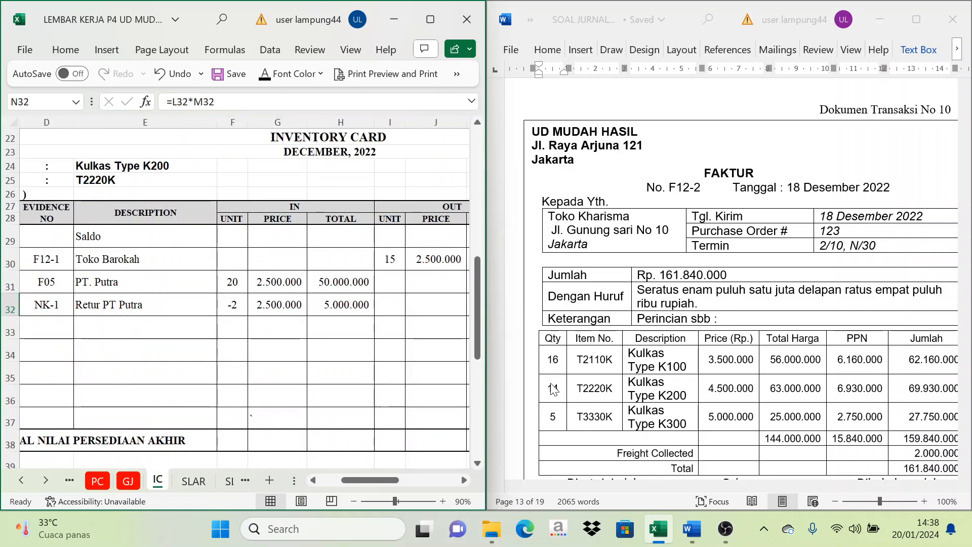
drag(358, 483, 333, 487)
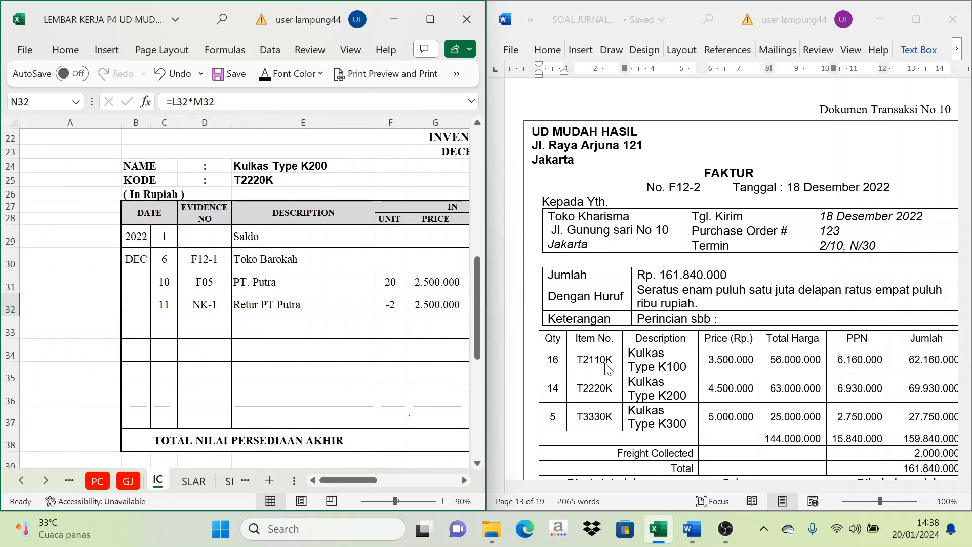
scroll(288, 321, up, 7)
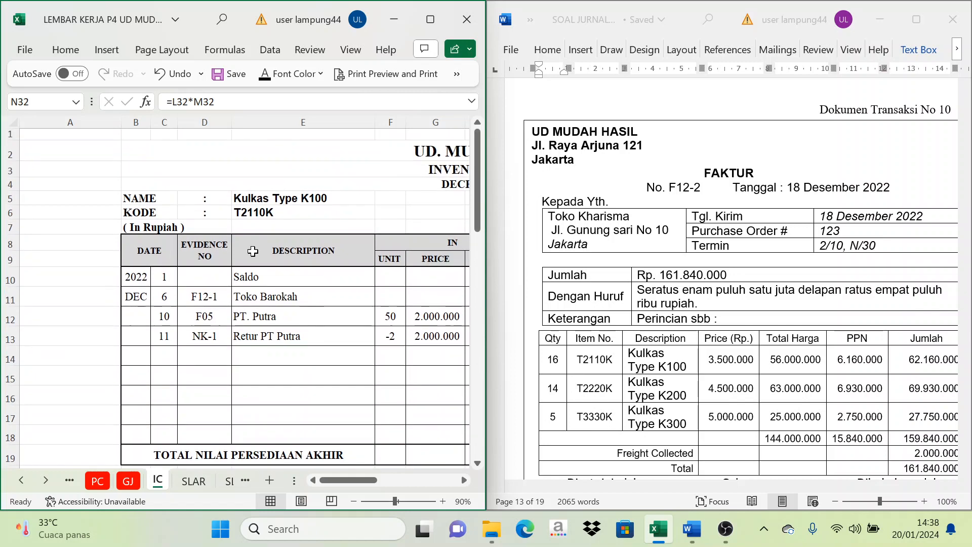
drag(162, 356, 215, 356)
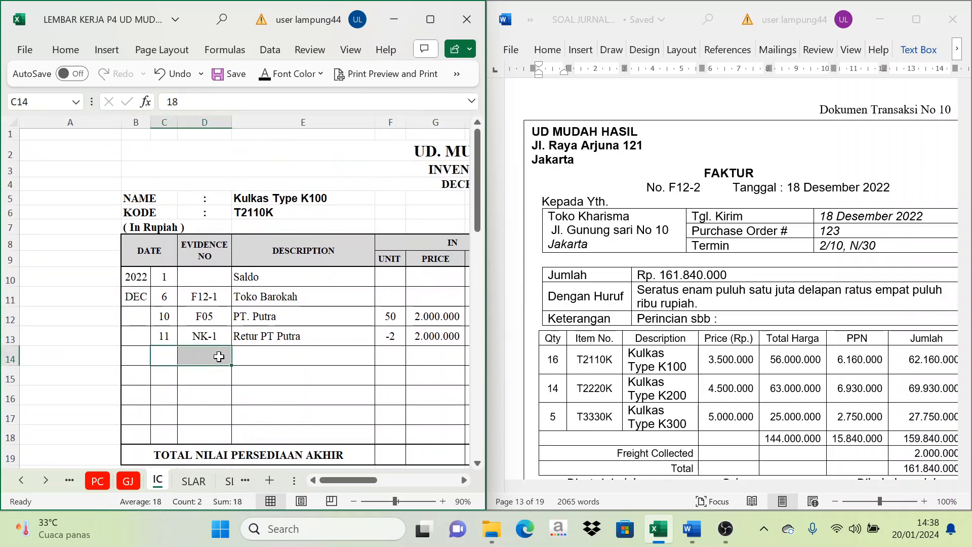
click(272, 75)
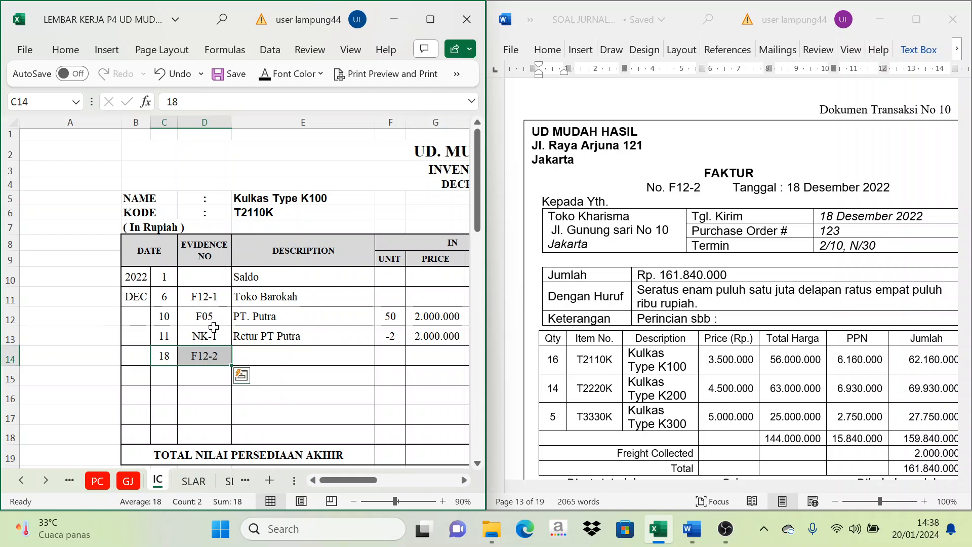
click(253, 358)
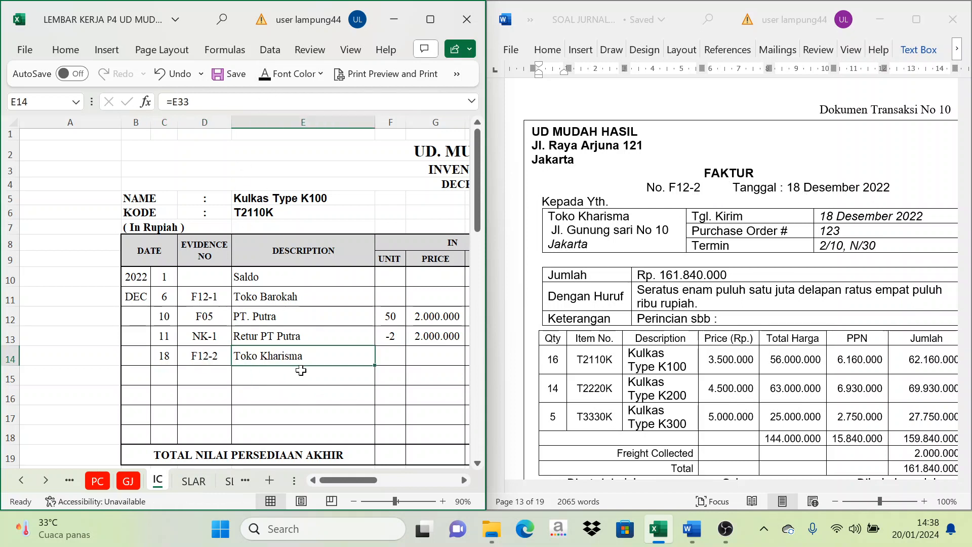
Step: Show the K100 card's OUT entries in I14:K14 in black: 16 units, price 2.000.000 and total 32.000.000 (=I14*J14)
drag(344, 480, 389, 485)
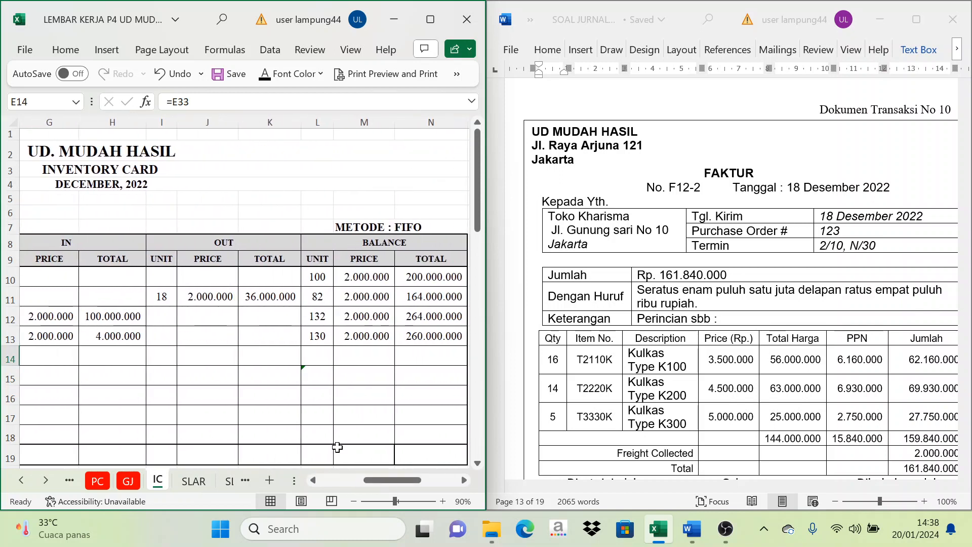
click(179, 356)
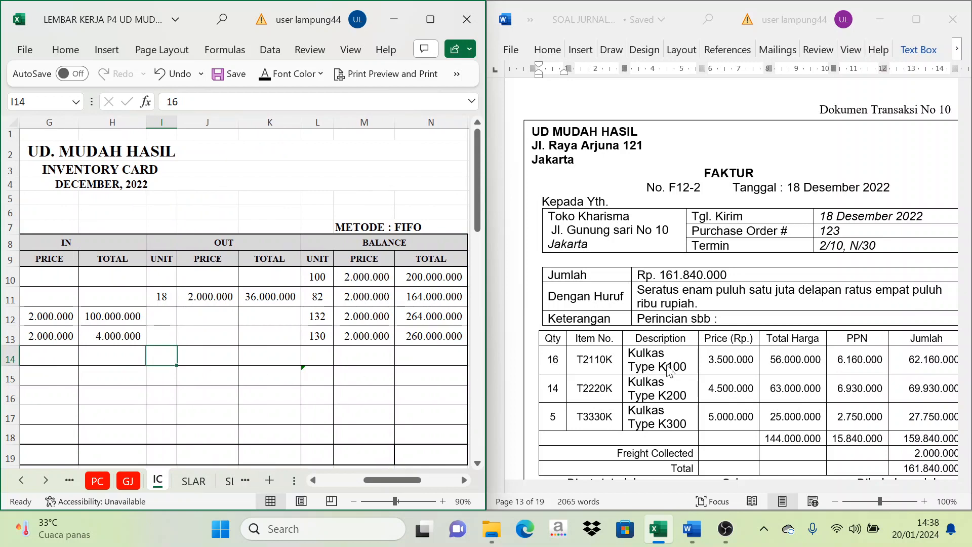
click(284, 74)
click(212, 358)
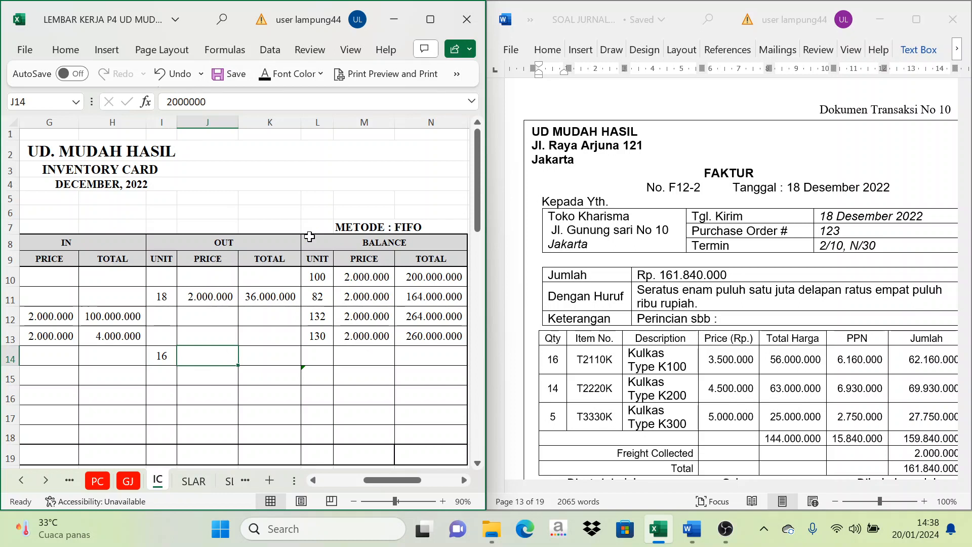
click(283, 74)
click(251, 357)
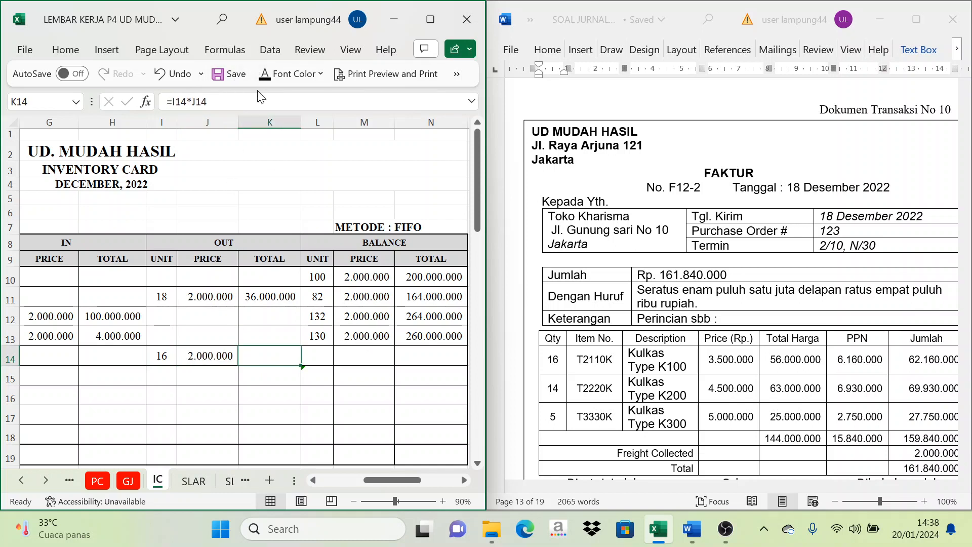
click(267, 74)
Step: Show the K100 card's balance in L14:N14 in black: 114 units (=L13-I14), price 2.000.000 and total 228.000.000 (=L14*M14)
click(318, 356)
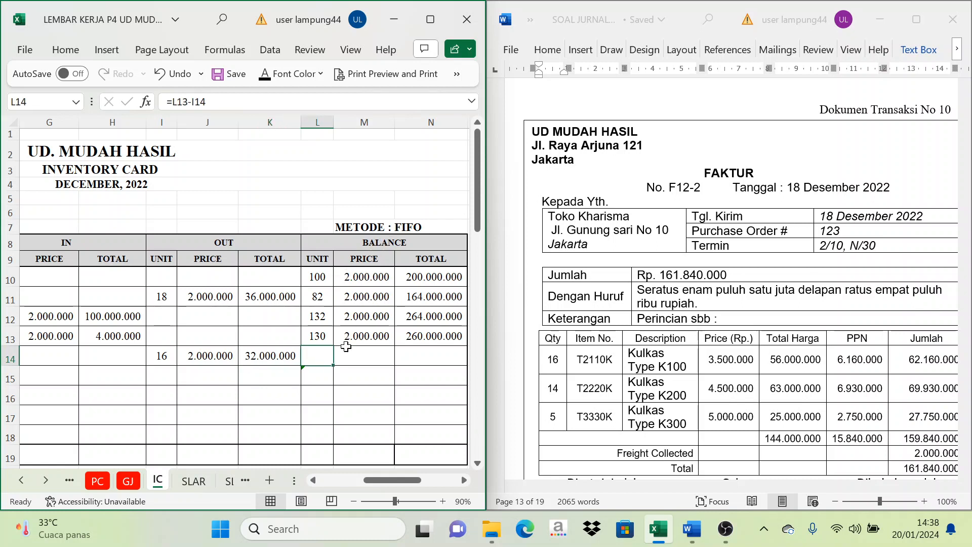
click(318, 336)
click(162, 356)
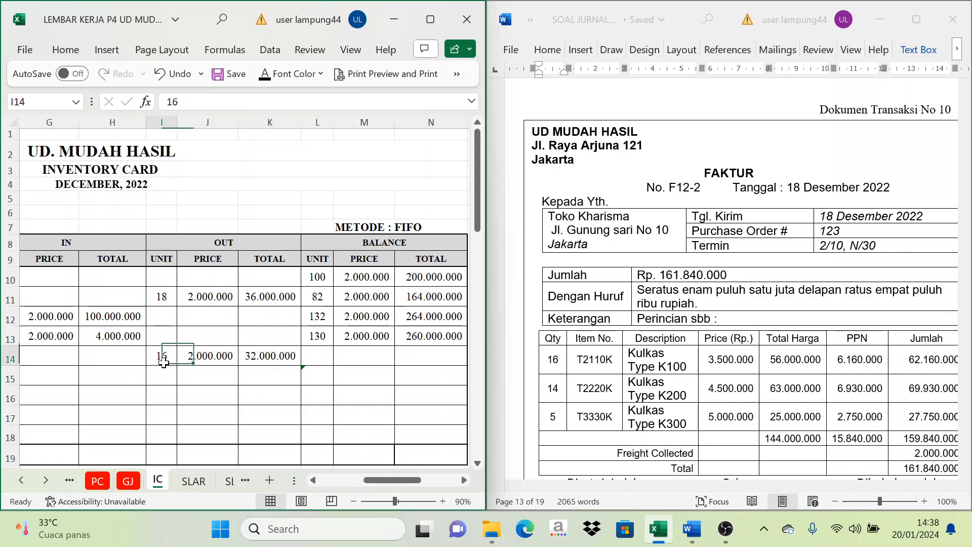
click(316, 359)
click(268, 75)
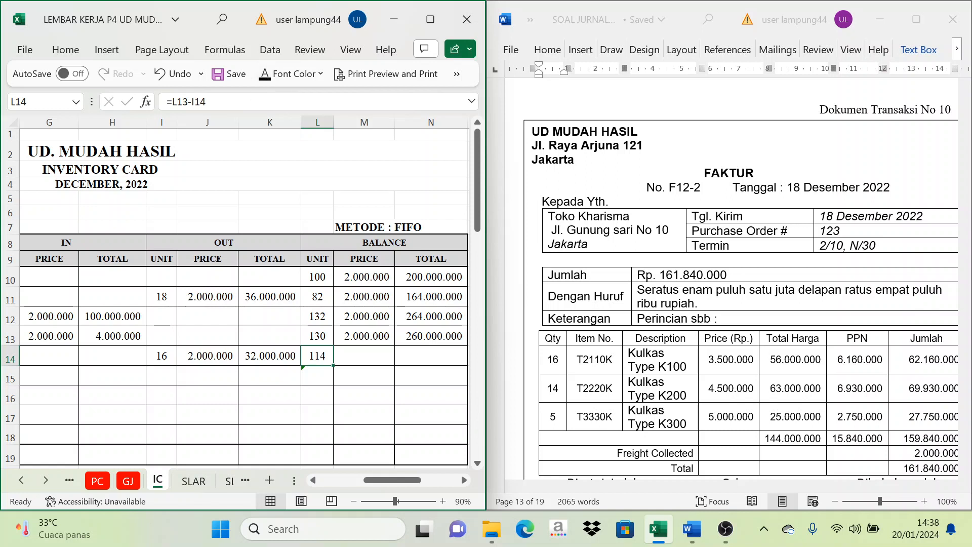
click(349, 355)
click(263, 75)
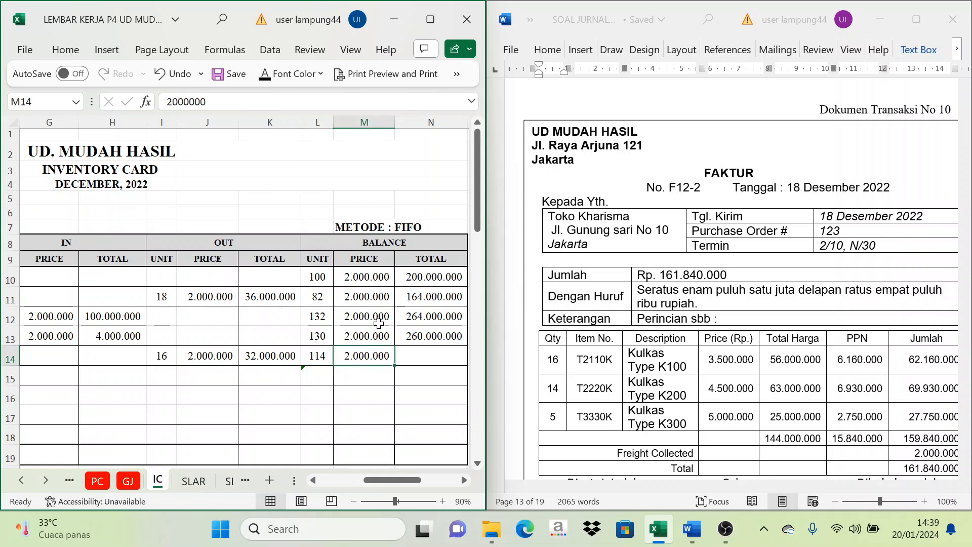
click(422, 369)
click(421, 354)
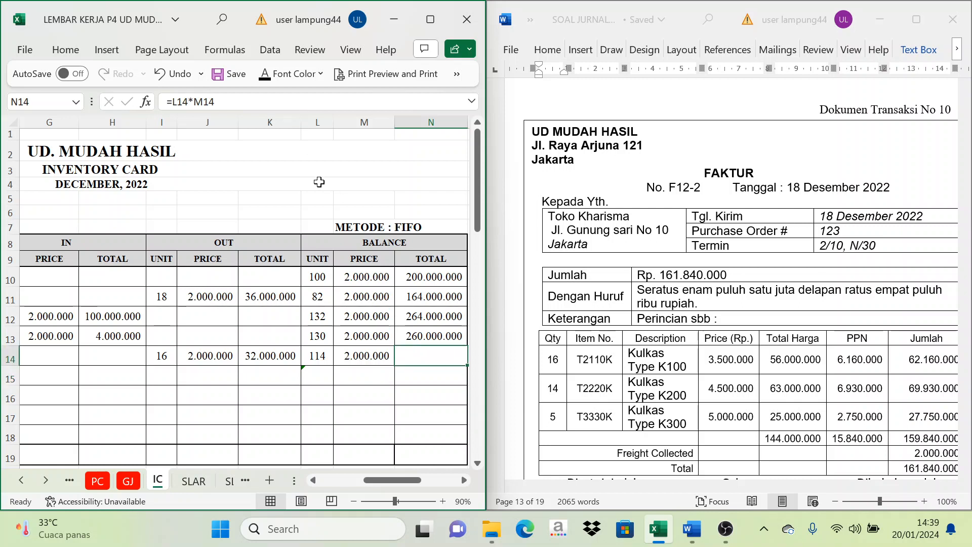
click(265, 75)
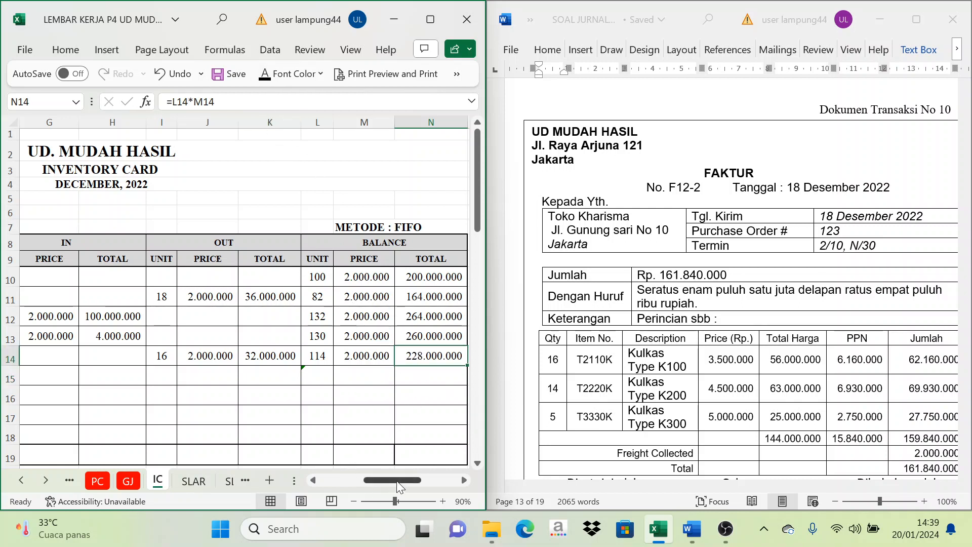
Step: In the Kulkas Type K200 inventory card, show day 18, evidence number F12-2 and description Toko Kharisma in C33:E33 in black
drag(396, 481, 351, 480)
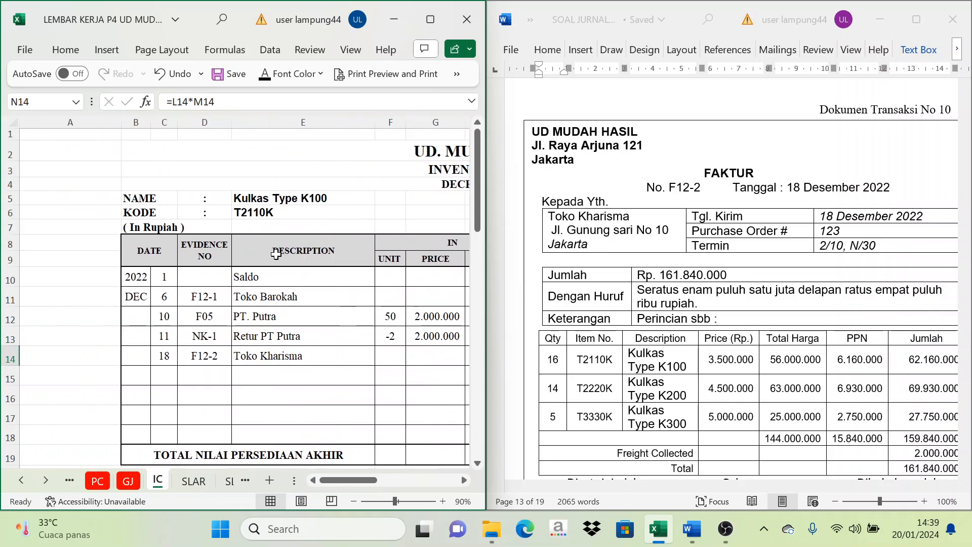
scroll(276, 254, down, 7)
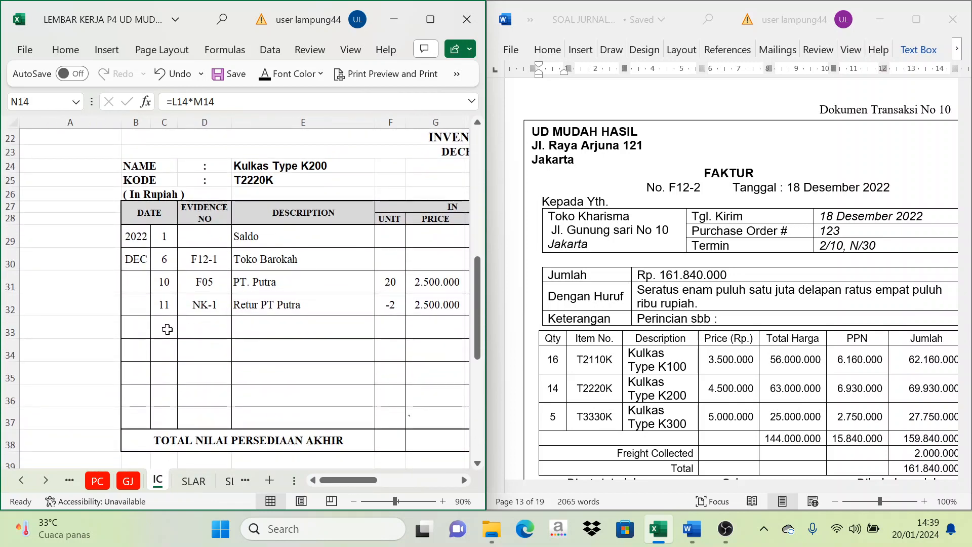
drag(168, 329, 265, 335)
text(18	F12-2	Toko Kharisma)
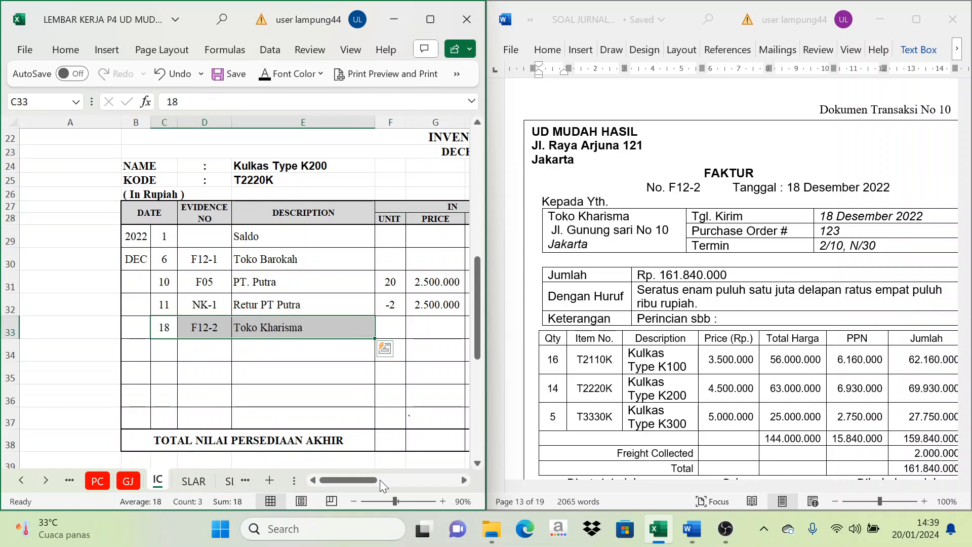
Step: Show the K200 card's OUT entries in I33:K33 in black: 14 units, price 2.500.000 and total 35.000.000 (=I33*J33)
drag(356, 481, 391, 488)
click(190, 333)
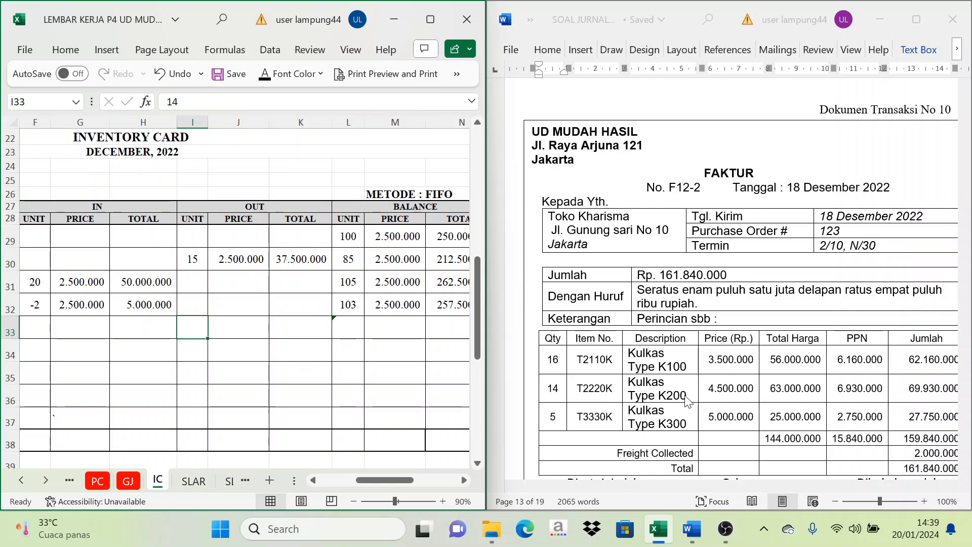
click(264, 75)
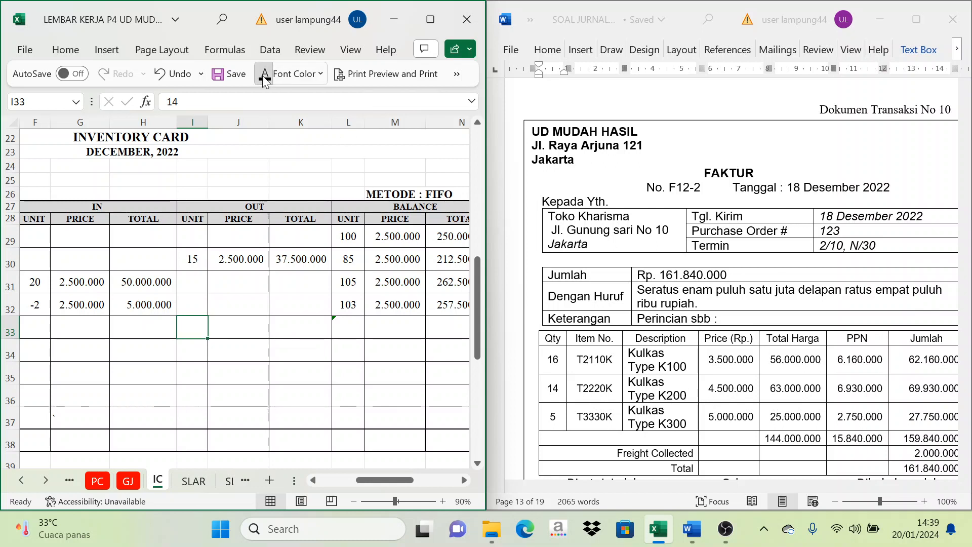
click(247, 328)
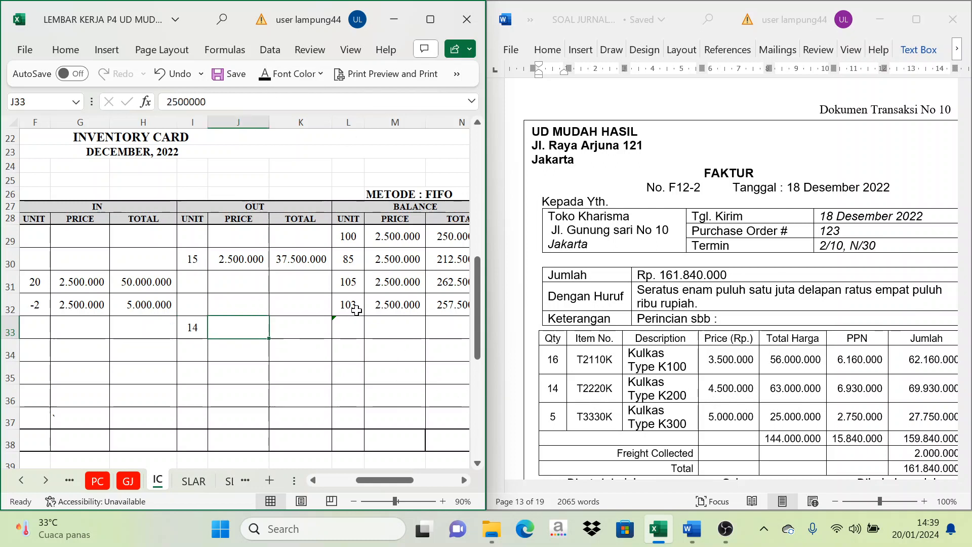
click(405, 307)
click(263, 328)
click(264, 74)
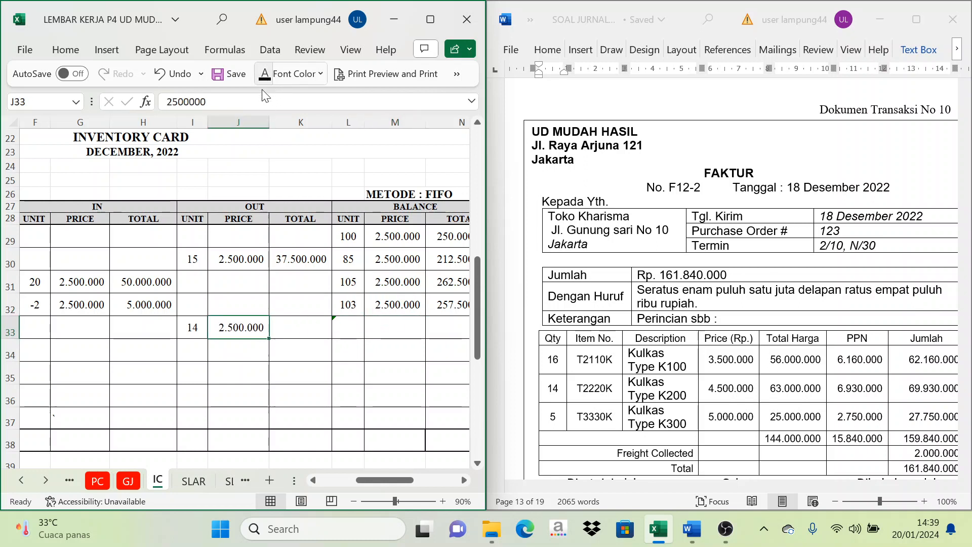
click(299, 329)
click(261, 76)
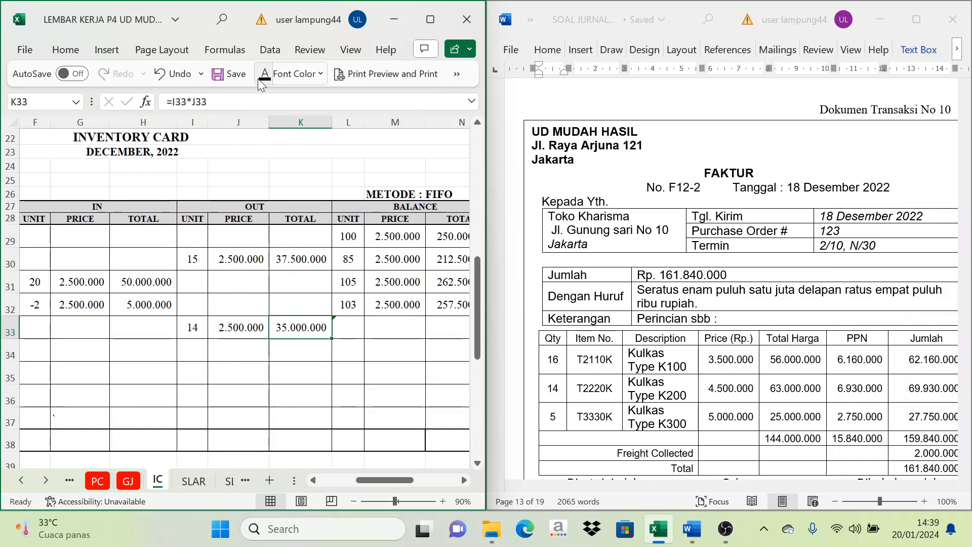
Step: Show the K200 card's balance in L33:N33 in black: 89 units (=L32-I33), price 2.500.000 and total 222.500.000 (=L33*M33)
click(360, 331)
click(403, 208)
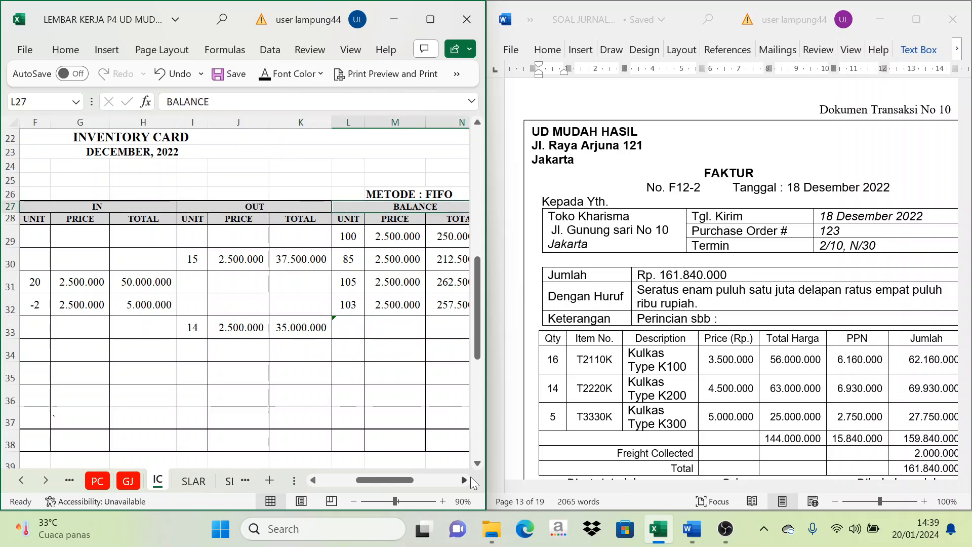
click(462, 480)
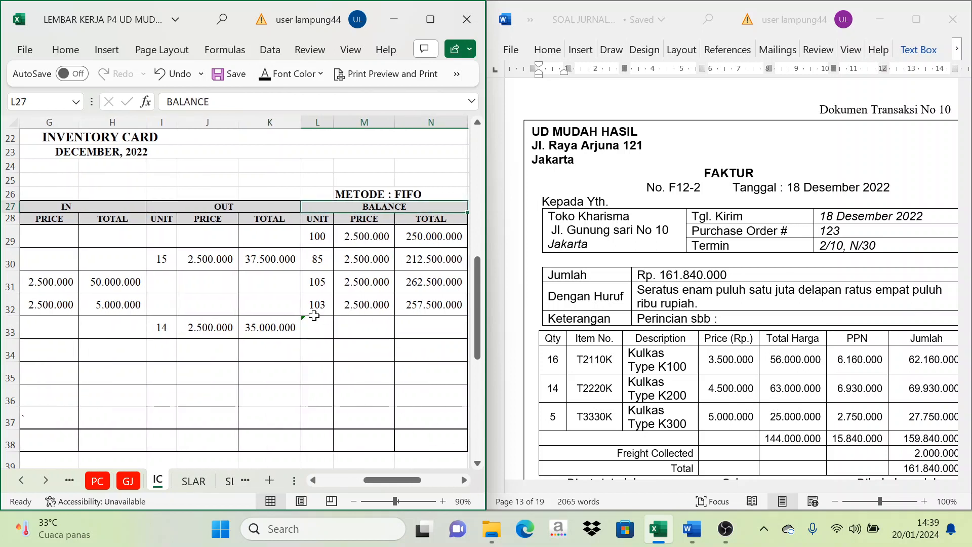
click(169, 334)
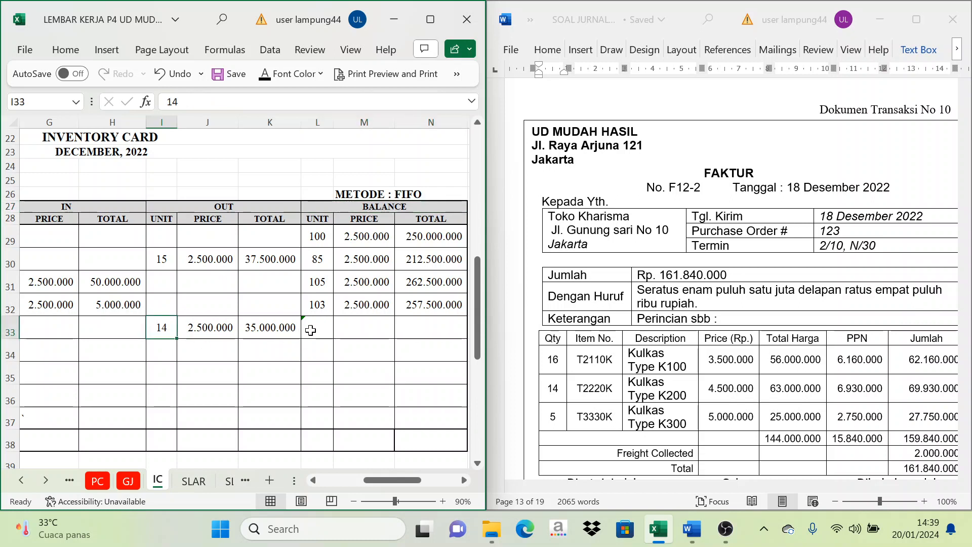
click(310, 330)
click(264, 76)
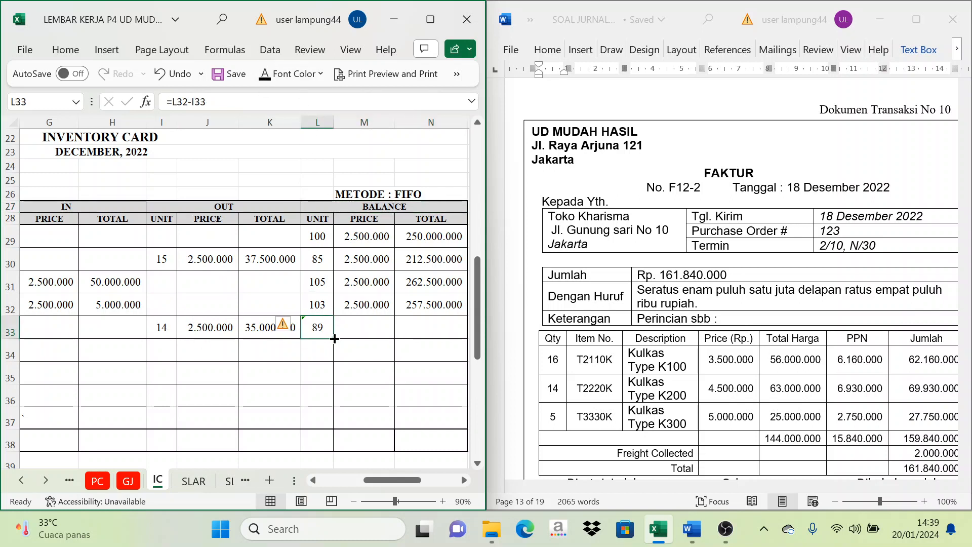
click(359, 339)
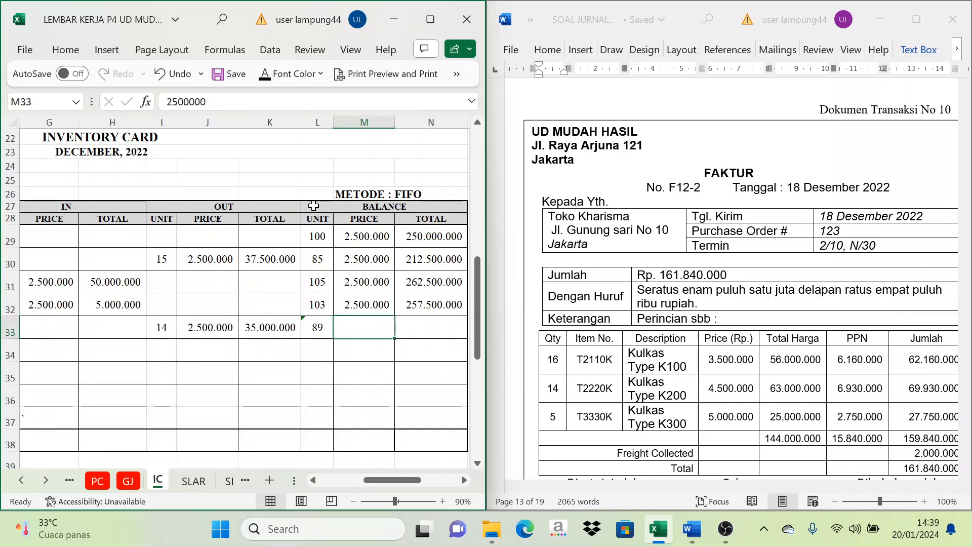
click(264, 74)
click(417, 324)
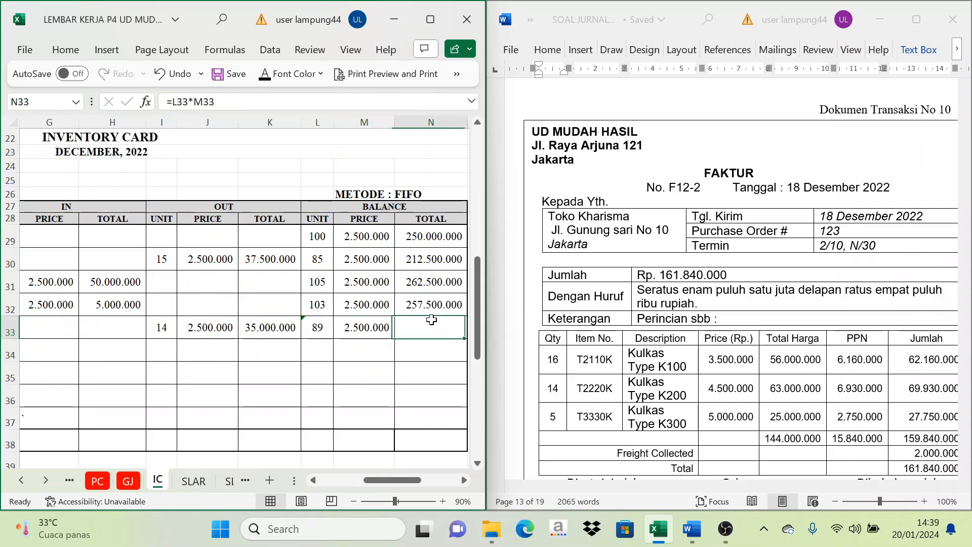
click(264, 74)
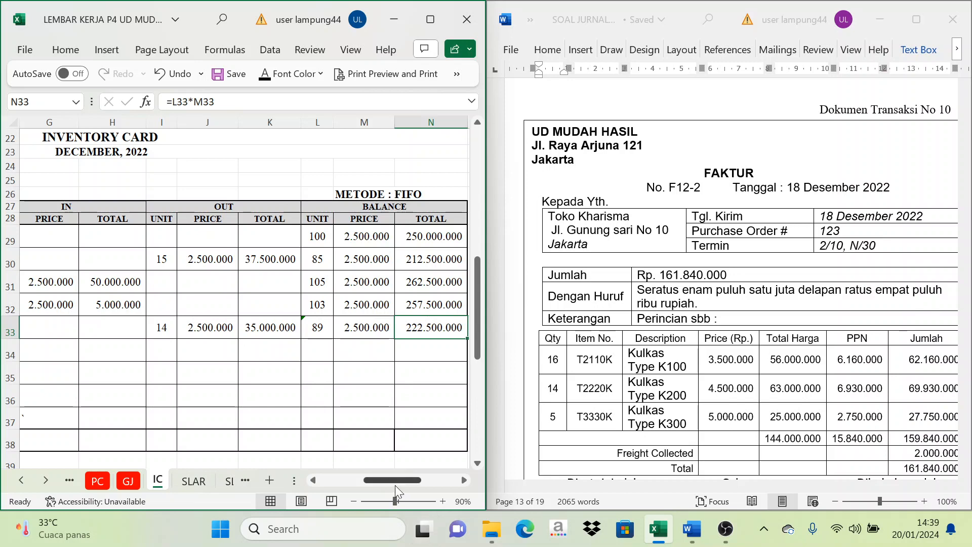
Step: In the Kulkas Type K300 inventory card, show day 18, evidence number F12-2 and description Toko Kharisma in C50:E50 in black
drag(391, 478, 355, 479)
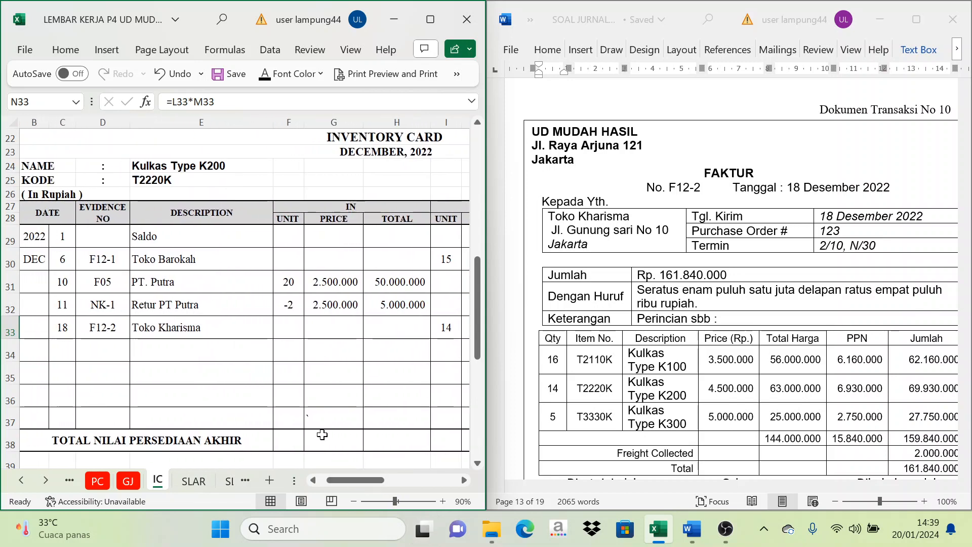
scroll(322, 434, down, 6)
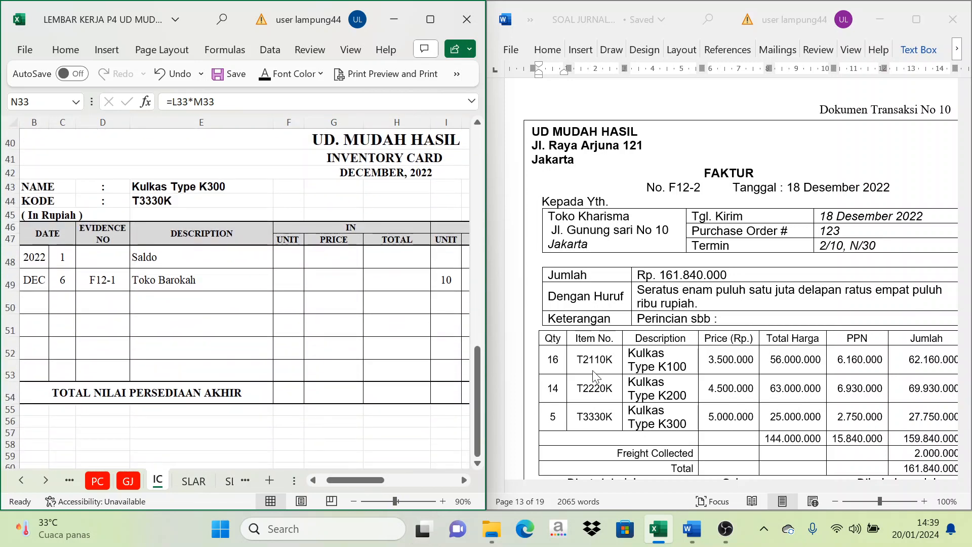
scroll(605, 411, down, 1)
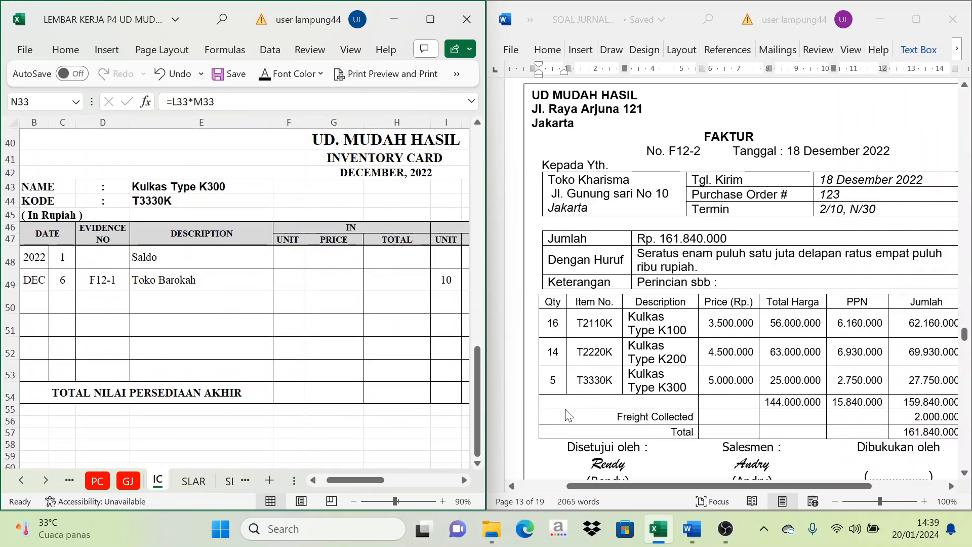
click(52, 308)
text(18	F12-2	Toko Kharisma)
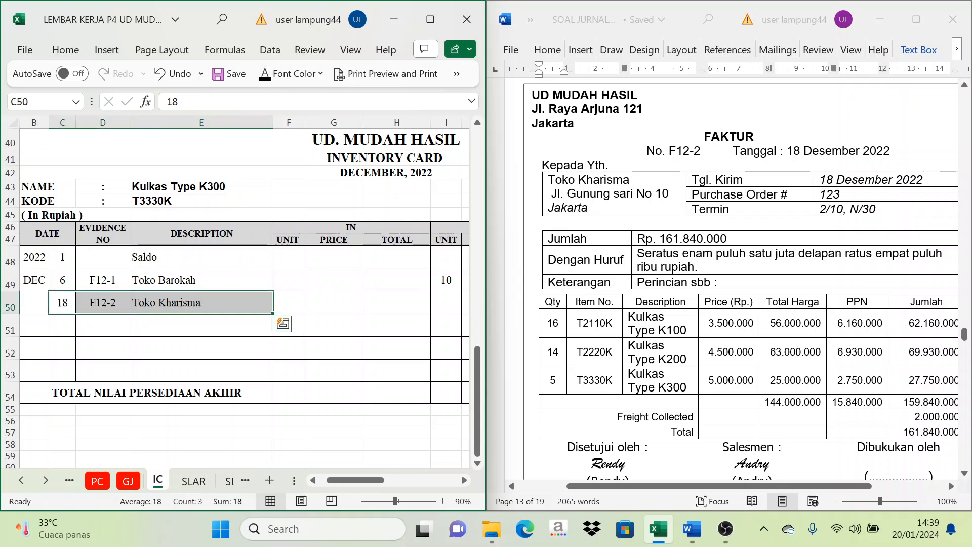
click(380, 420)
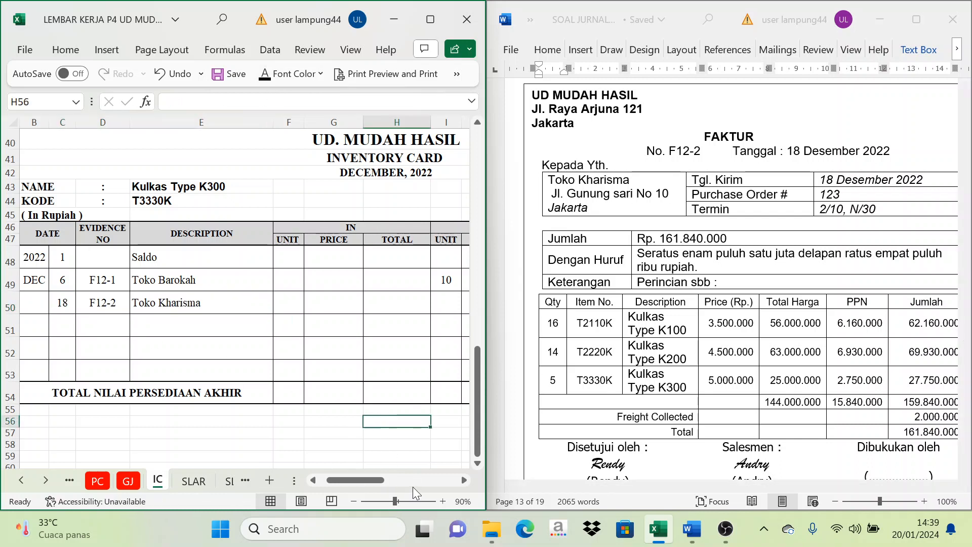
Step: Show the K300 card's OUT entries in I50:K50 in black: 5 units, price 3.000.000 and total 15.000.000 (=I50*J50)
click(464, 478)
click(464, 478)
click(463, 479)
click(464, 479)
click(463, 479)
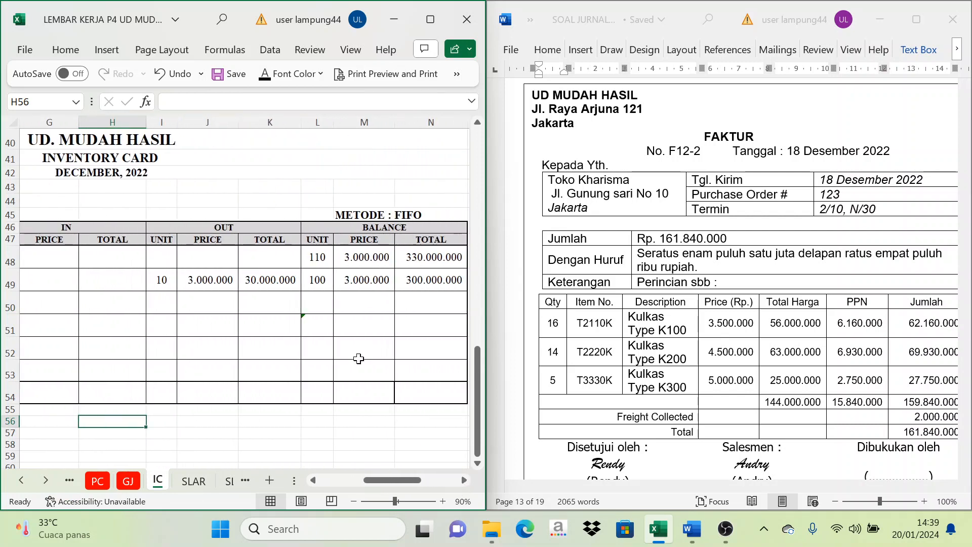
click(156, 305)
text(5)
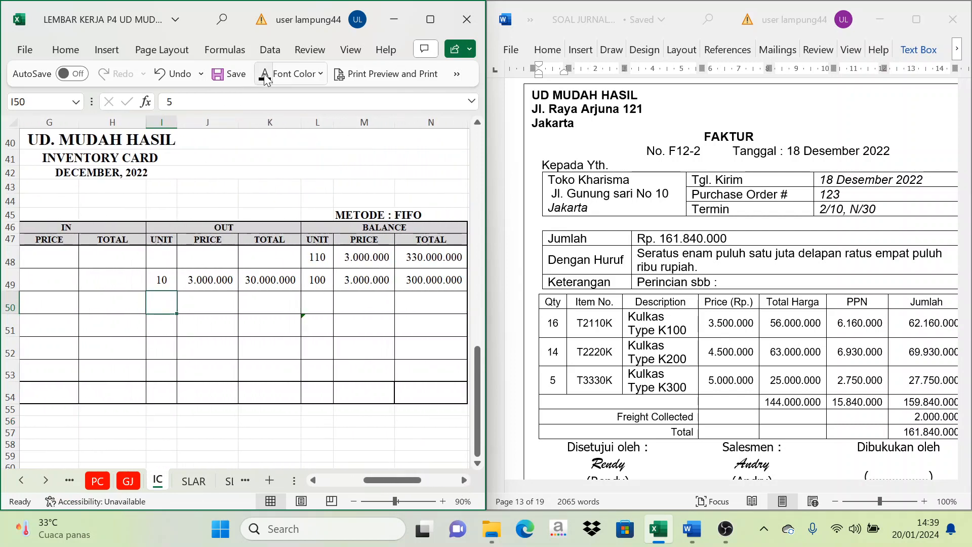
click(208, 304)
text(3000000)
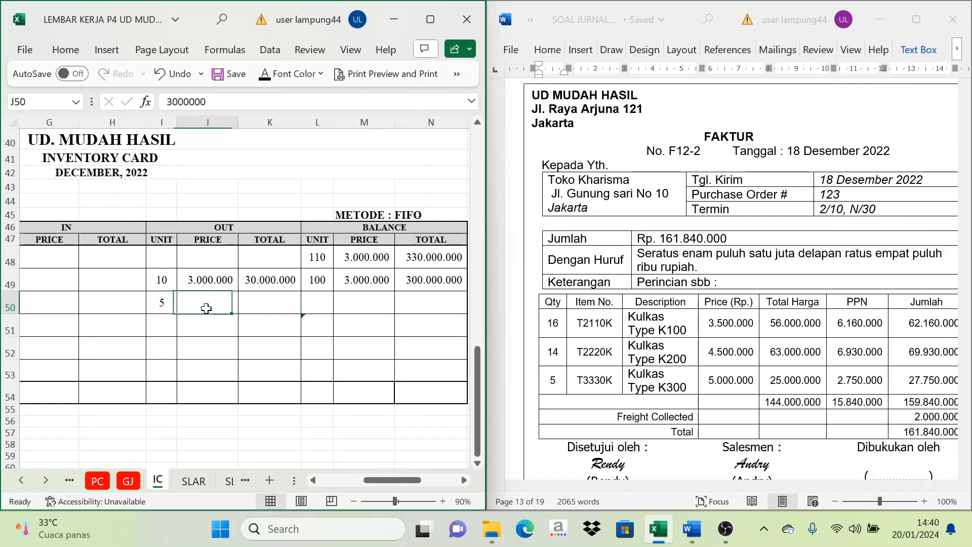
click(270, 306)
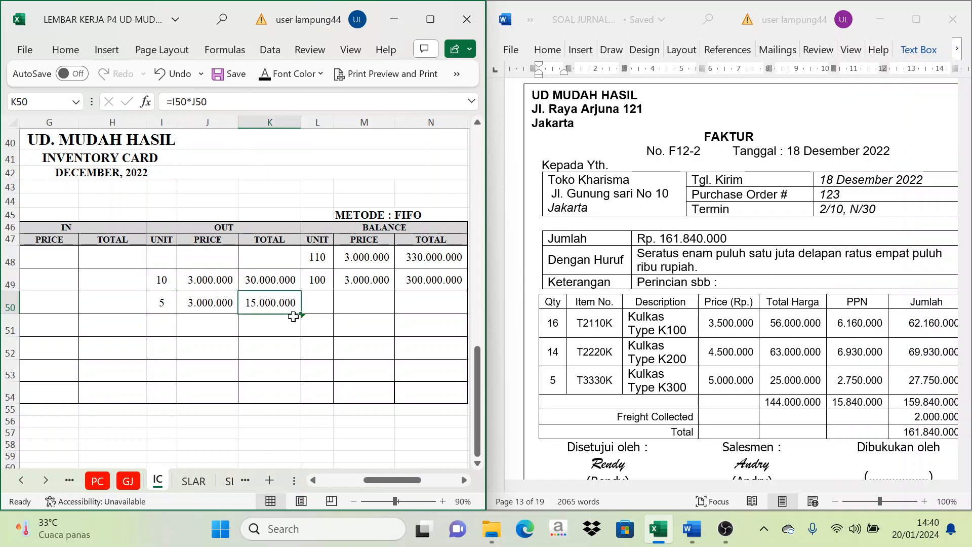
Step: Show the K300 card's balance in L50:N50 in black: 95 units (=L49-I50), price 3.000.000 and total 285.000.000 (=L50*M50)
click(321, 308)
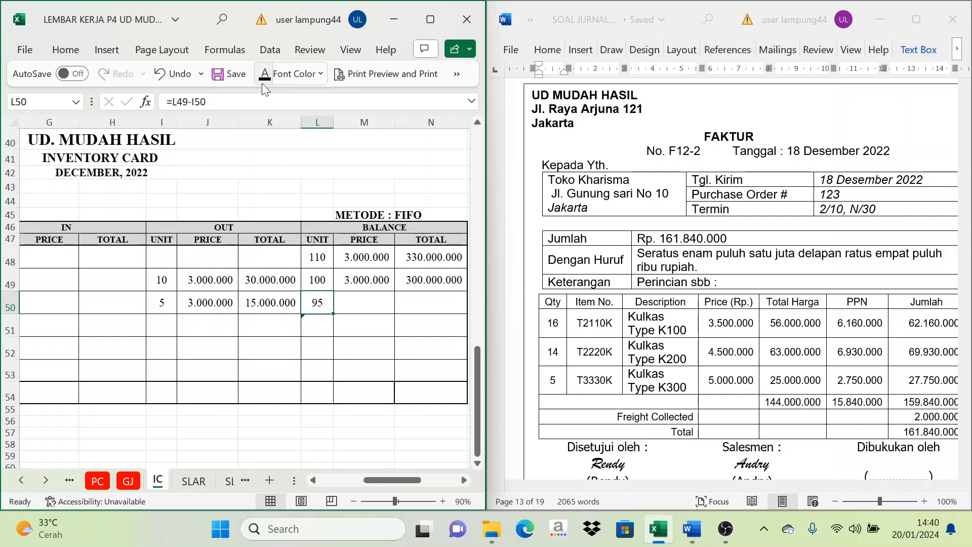
click(362, 310)
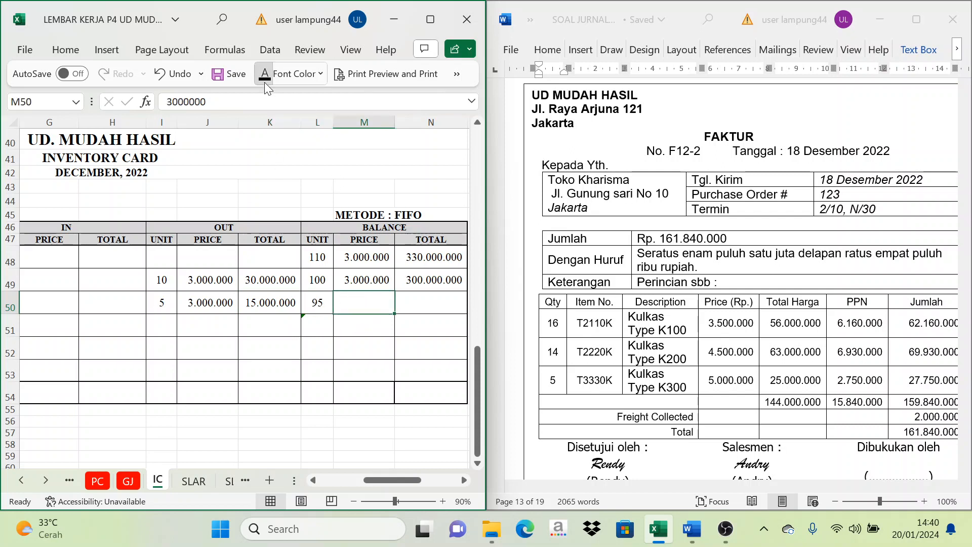
click(429, 302)
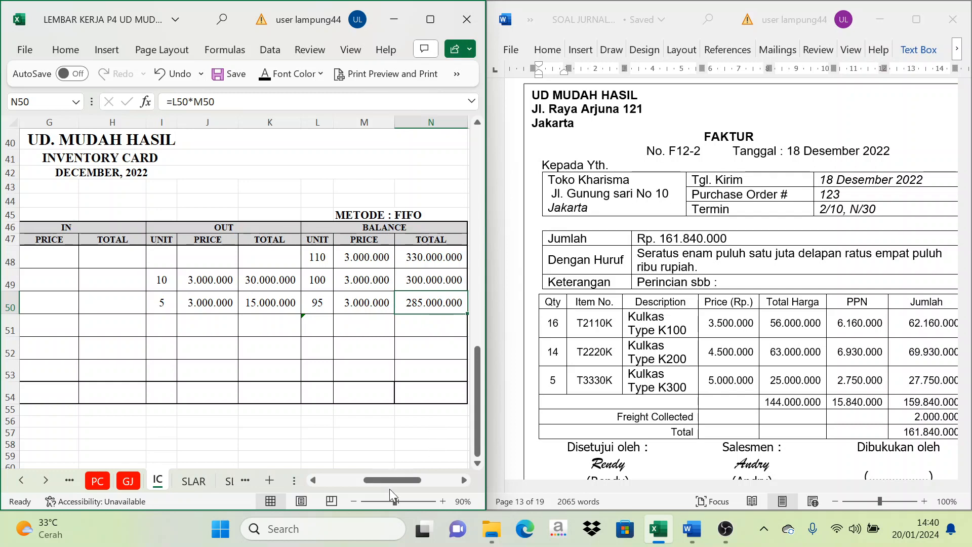
drag(387, 481, 356, 509)
click(115, 320)
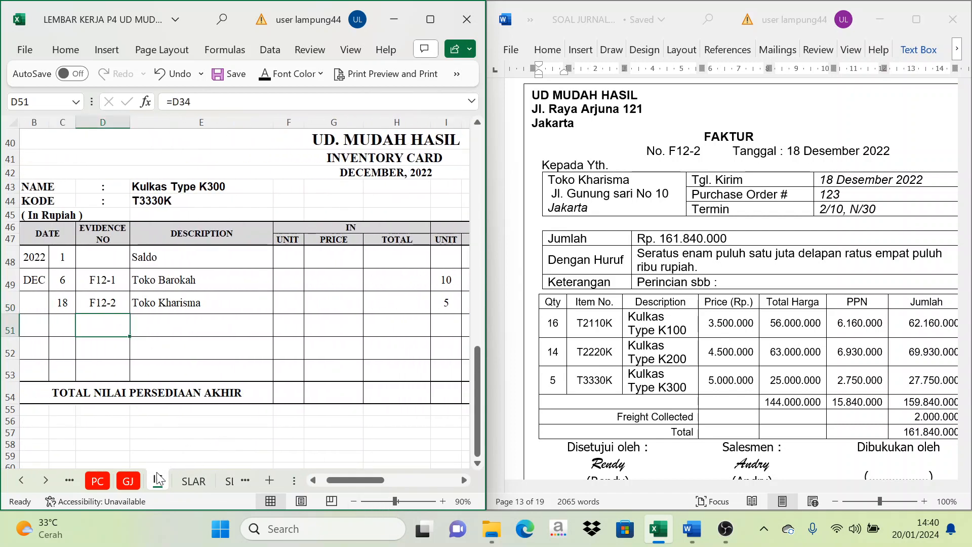
Step: In the general journal (GJ sheet), show day 18 and evidence number F12-2 in C17:D17 in black
key(ctrl+Page_Up)
mouse_move(364, 480)
mouse_down()
mouse_move(342, 477)
mouse_move(358, 482)
mouse_up()
scroll(250, 434, down, 1)
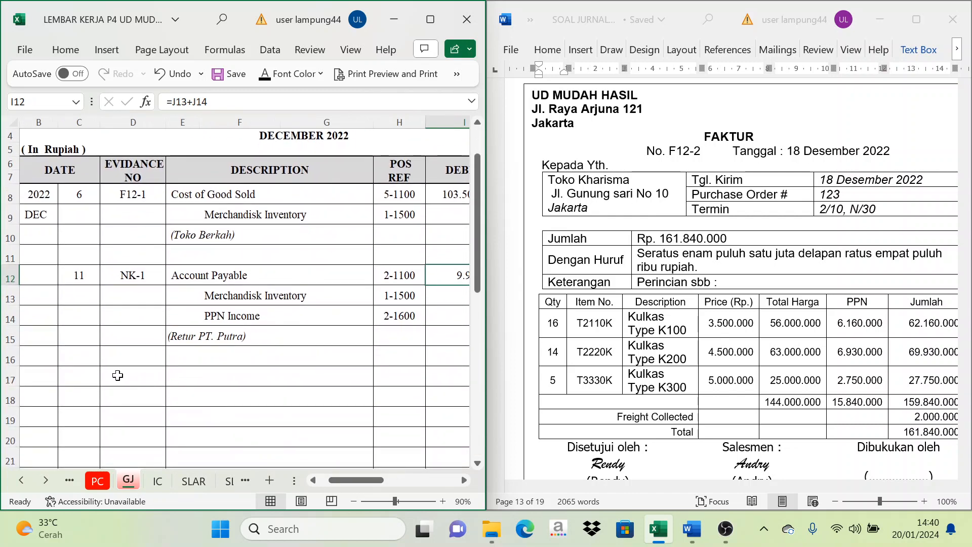
drag(93, 377, 133, 377)
click(267, 80)
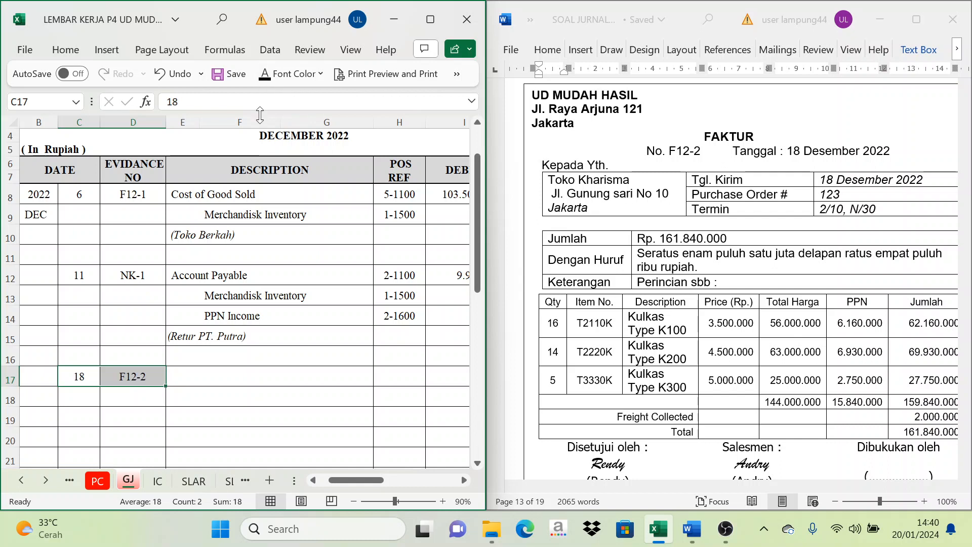
Step: Show the F12-2 journal lines Cost of Good Sold, Merchandisk Inventory and (Toko Kharisma) in rows 17-19 in black, with references 5-1100 and 1-1500
click(183, 374)
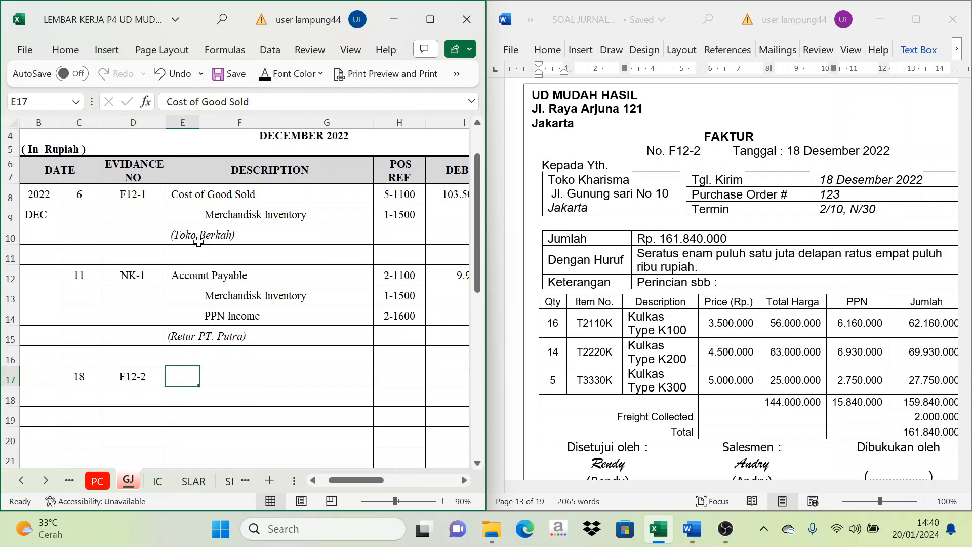
drag(182, 381, 355, 420)
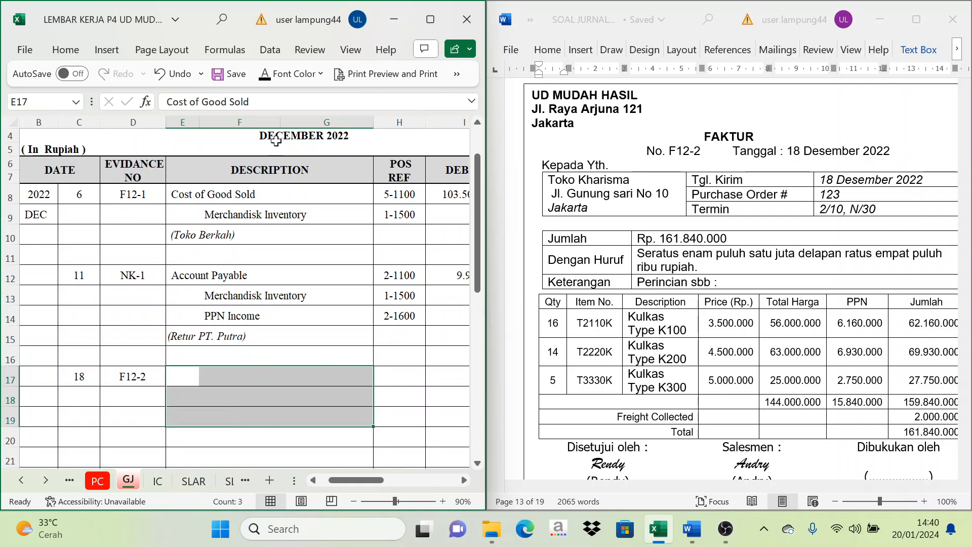
click(201, 418)
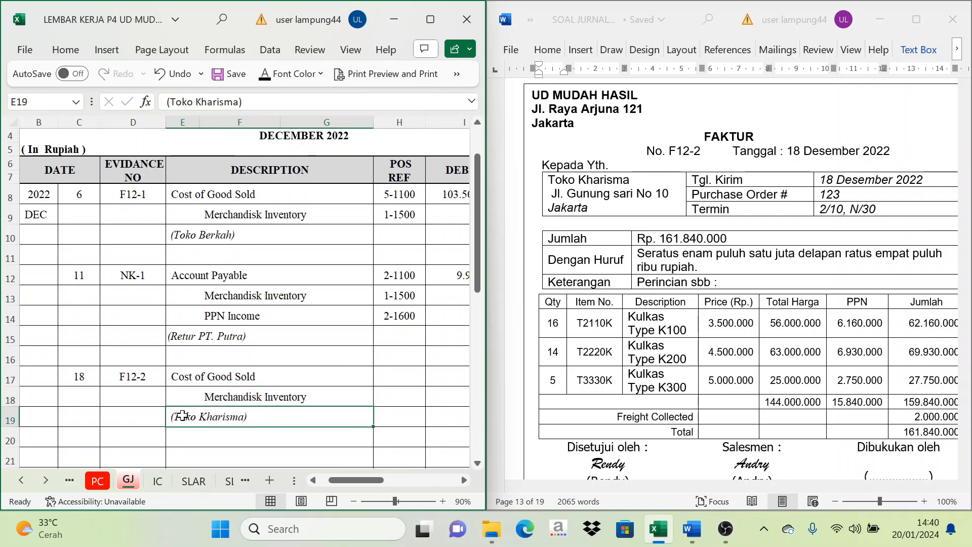
drag(388, 382, 393, 392)
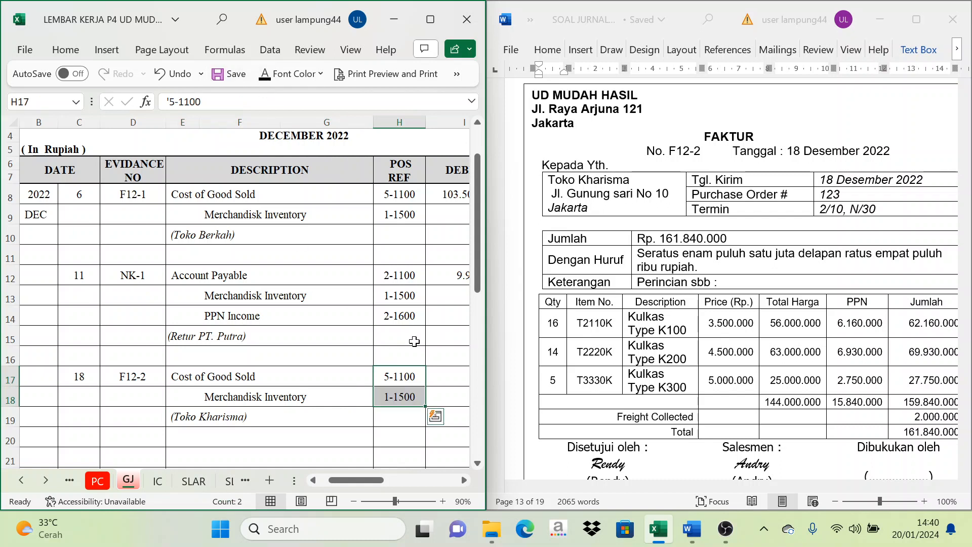
Step: In the general journal, inspect the formula in I17, the debit amount of the F12-2 Cost of Good Sold line
click(464, 480)
click(464, 481)
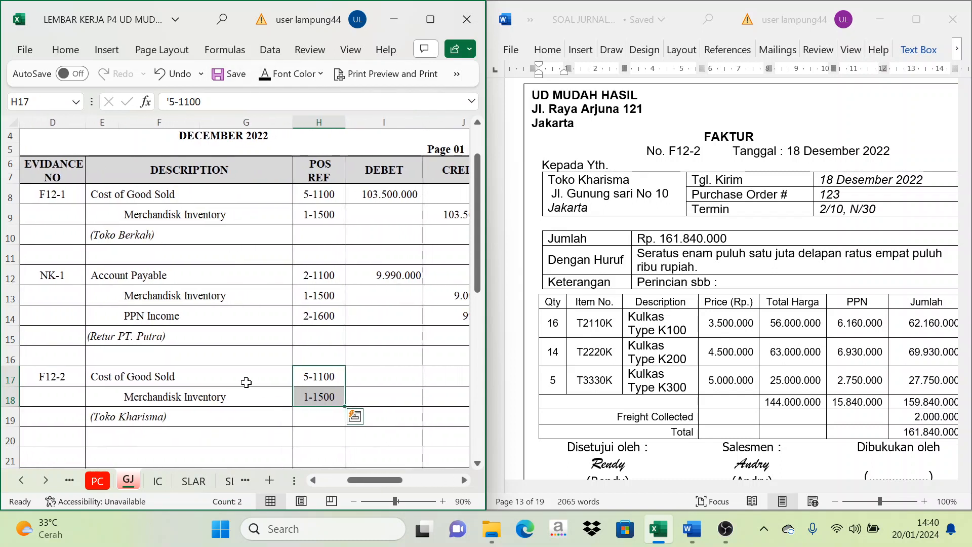
click(282, 382)
click(377, 380)
click(435, 395)
click(377, 380)
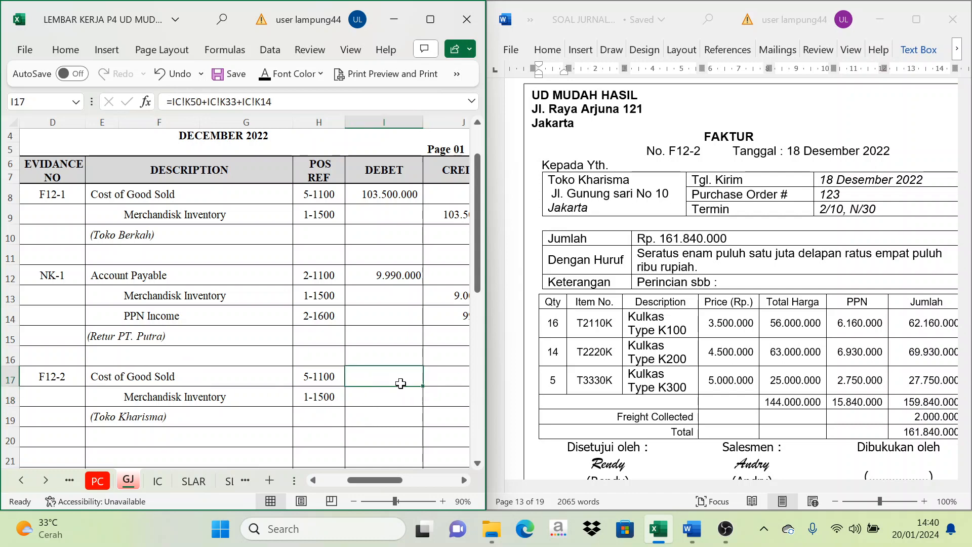
Step: On the IC sheet, examine the 18 December F12-2 OUT entries on the K100, K200 and K300 cards in rows 14, 33 and 50
click(158, 481)
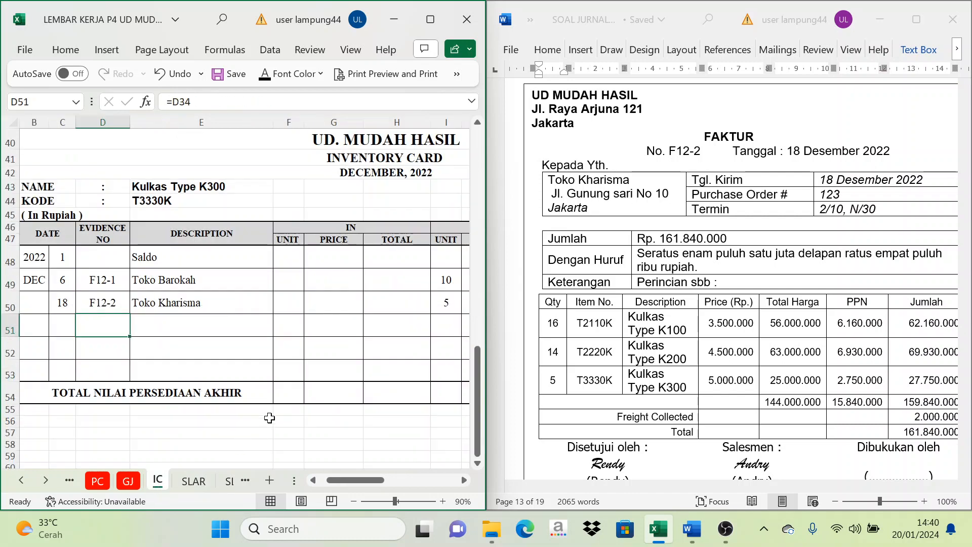
scroll(341, 419, up, 13)
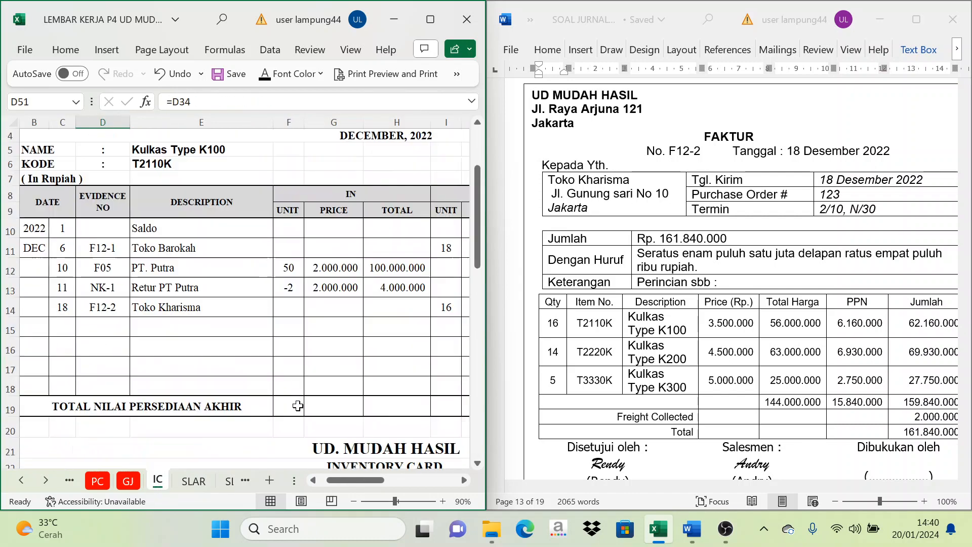
click(63, 355)
text(18)
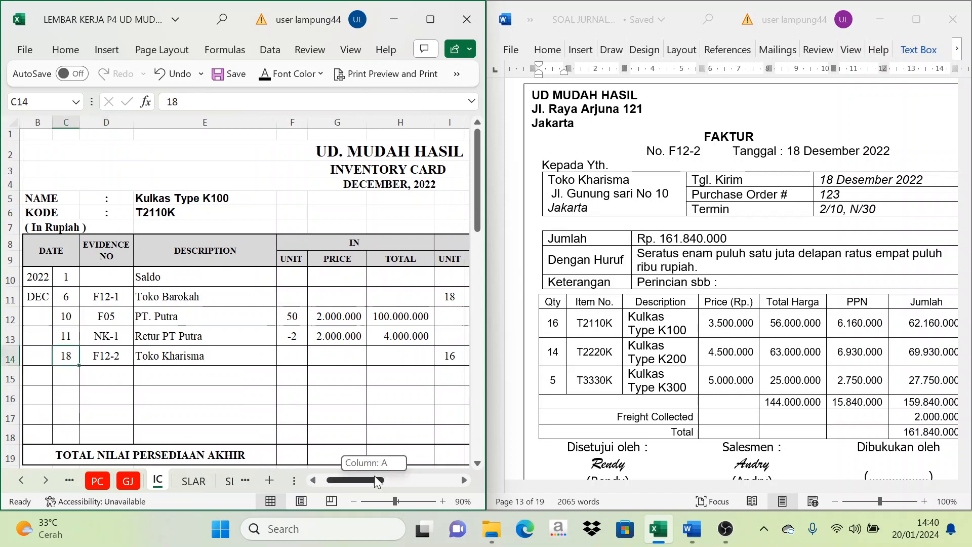
drag(369, 475, 406, 480)
click(276, 358)
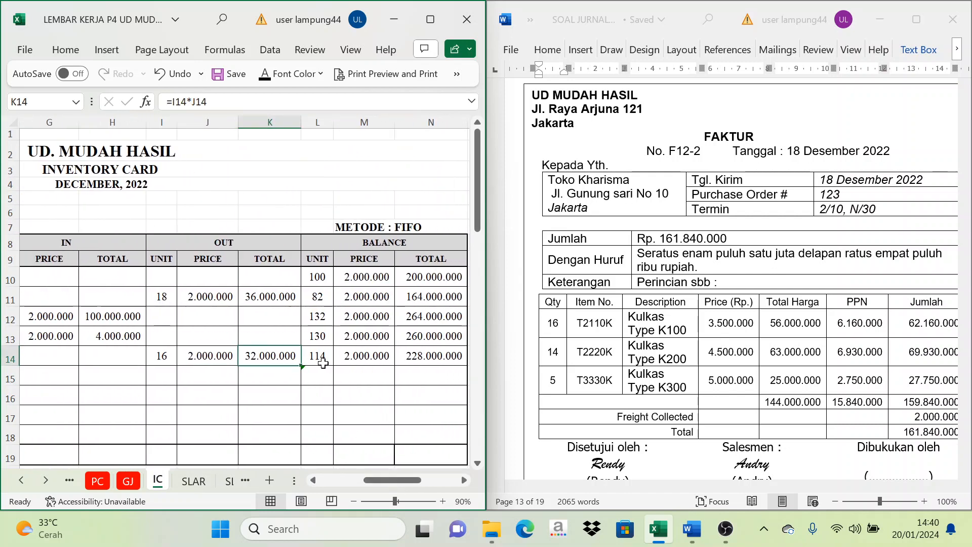
scroll(321, 366, down, 7)
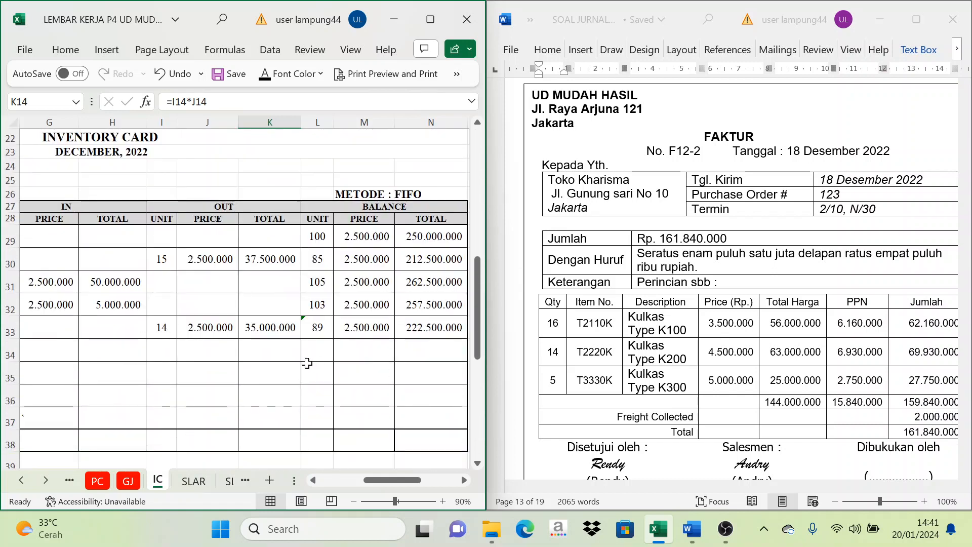
click(160, 328)
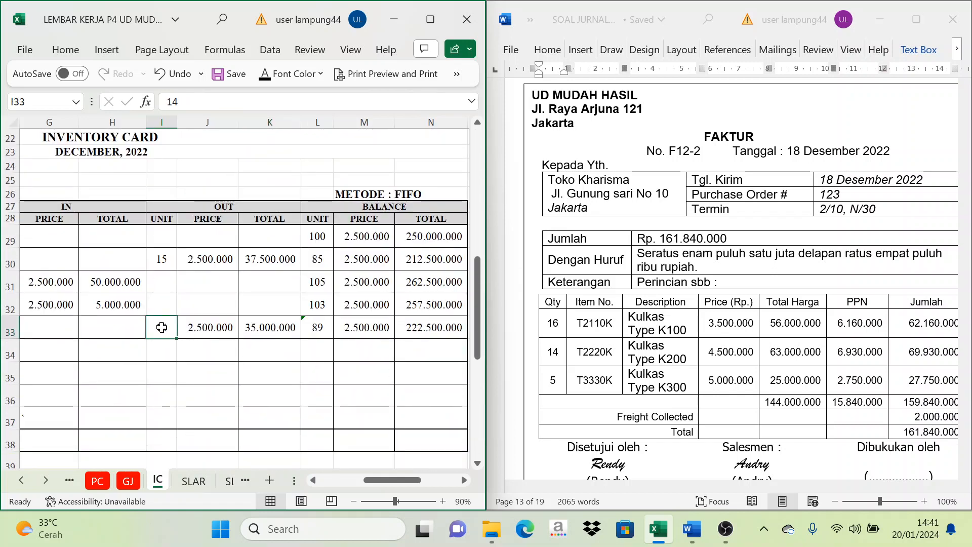
click(259, 328)
scroll(304, 397, down, 6)
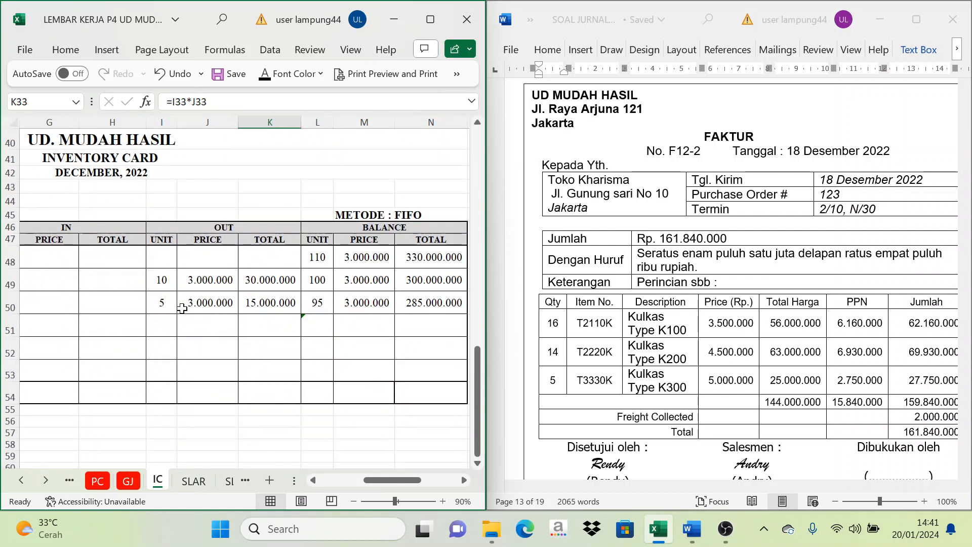
click(159, 302)
Step: Trace the three OUT totals that make up the F12-2 cost of goods sold: K50, K33 and K14
click(264, 307)
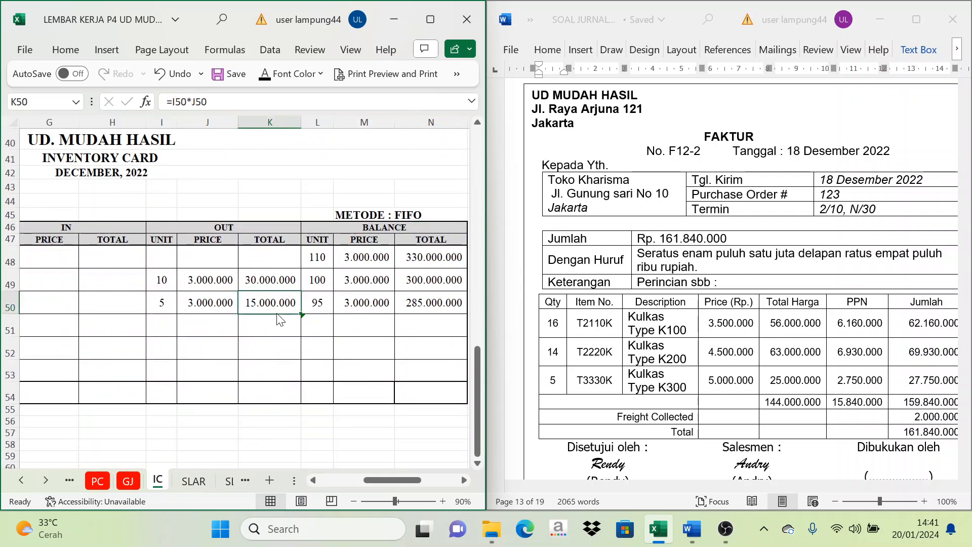
scroll(268, 318, up, 5)
click(275, 288)
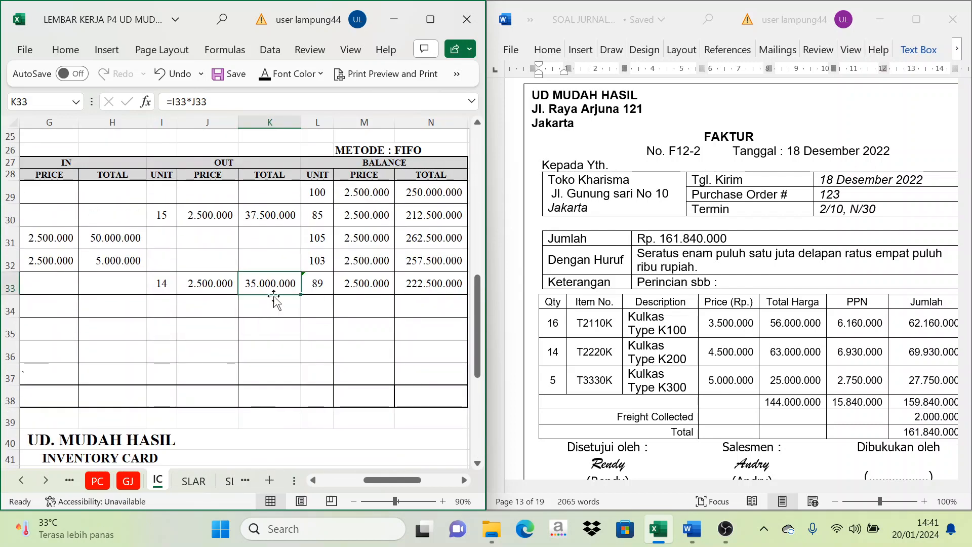
scroll(273, 304, up, 6)
click(273, 265)
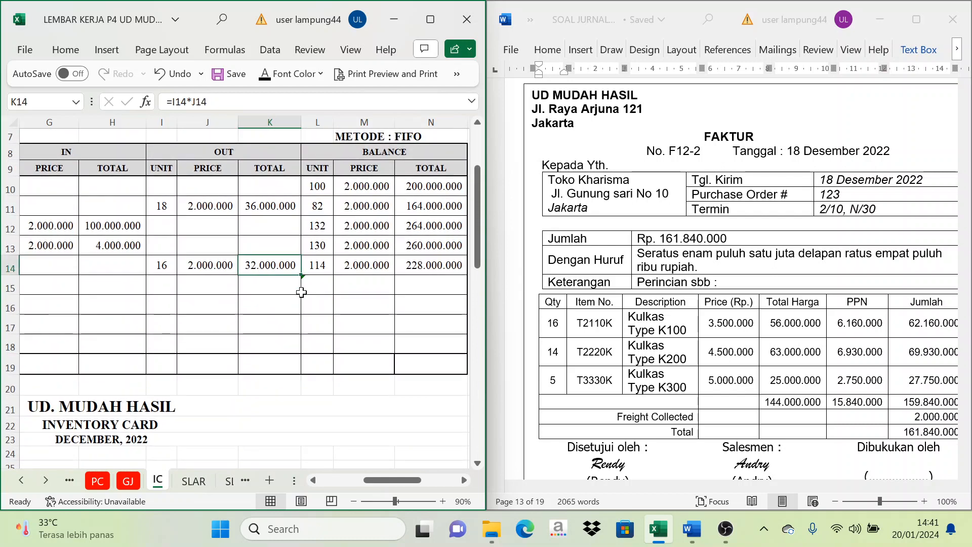
Step: In the general journal, show the F12-2 amounts in I17:J18 in black: debit 82.000.000 (=IC!K50+IC!K33+IC!K14) and credit 82.000.000
click(137, 484)
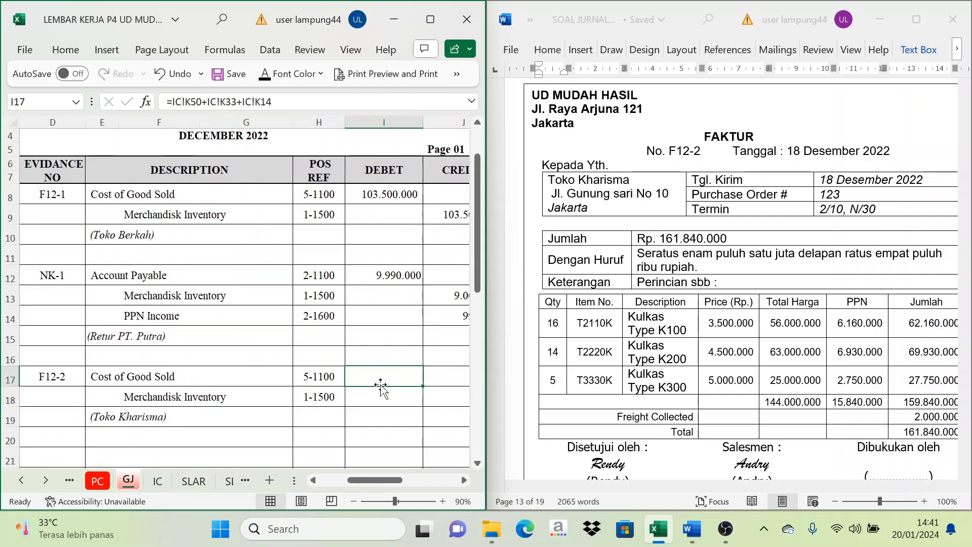
drag(375, 381, 436, 397)
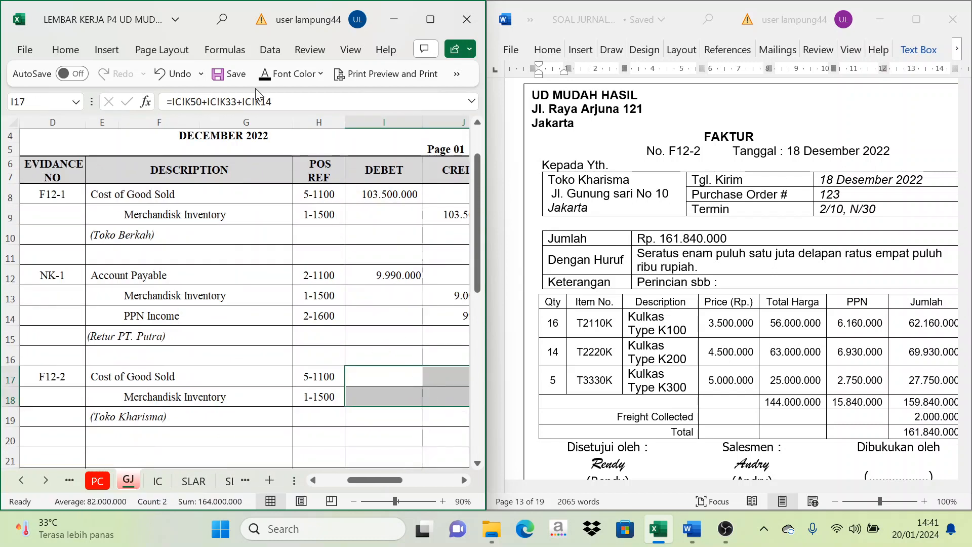
key(ctrl+v)
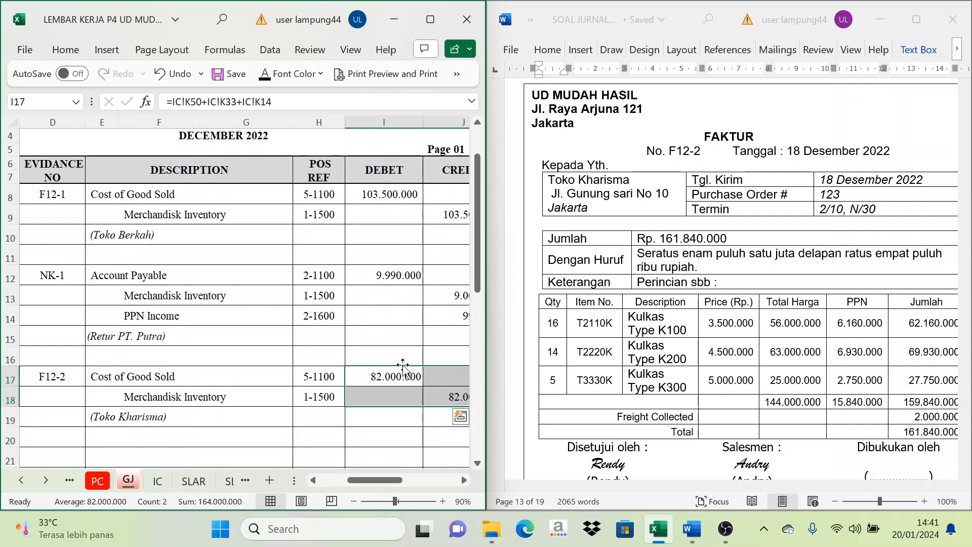
click(364, 393)
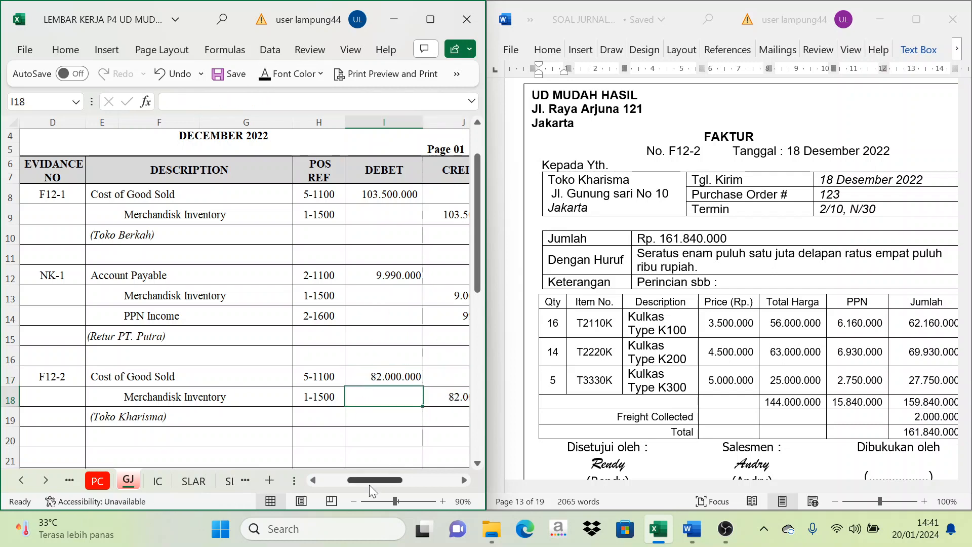
drag(369, 485, 395, 485)
Step: In the Word document, look through the transaction documents from invoice F12-2 to cash payment BKK12-4 and PT Mandiri's invoice A17
scroll(674, 390, up, 3)
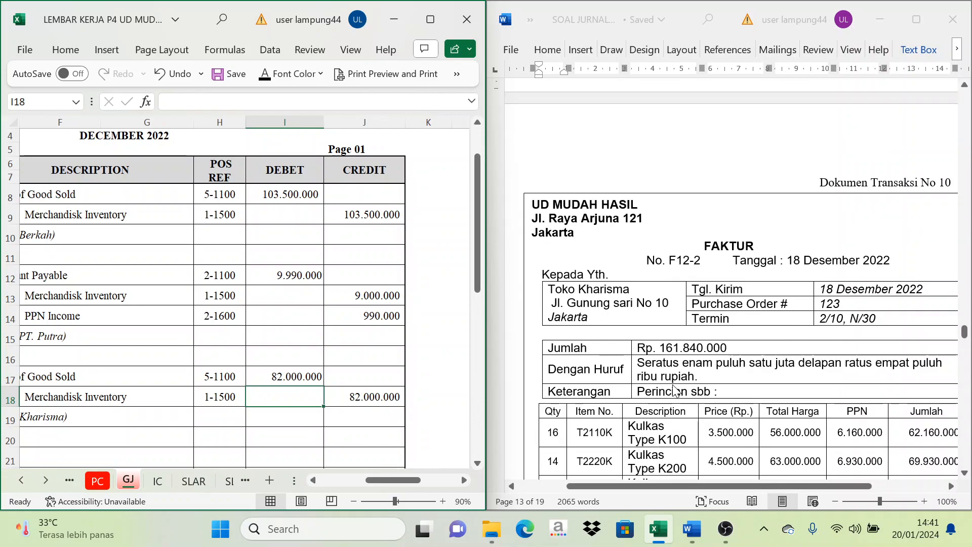
scroll(674, 390, down, 1)
scroll(816, 354, down, 15)
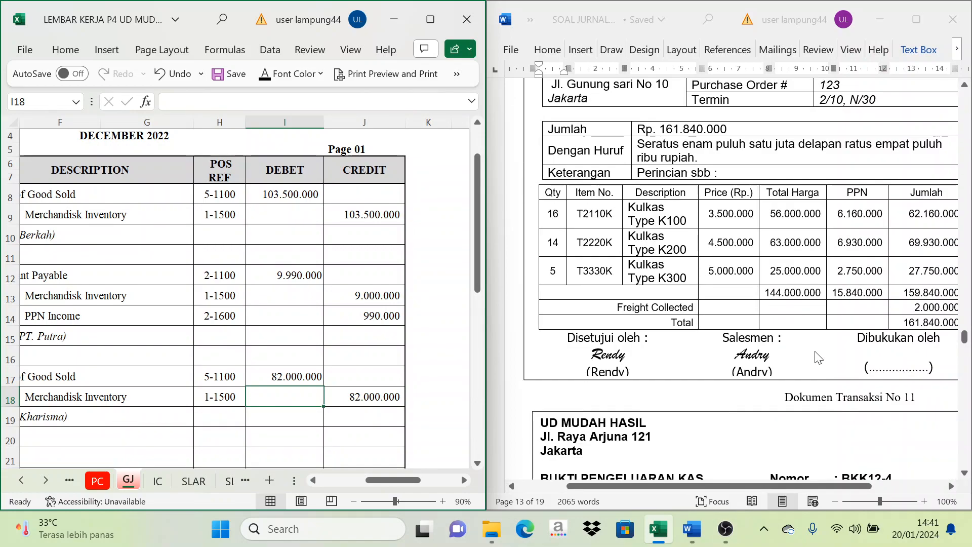
scroll(829, 387, down, 3)
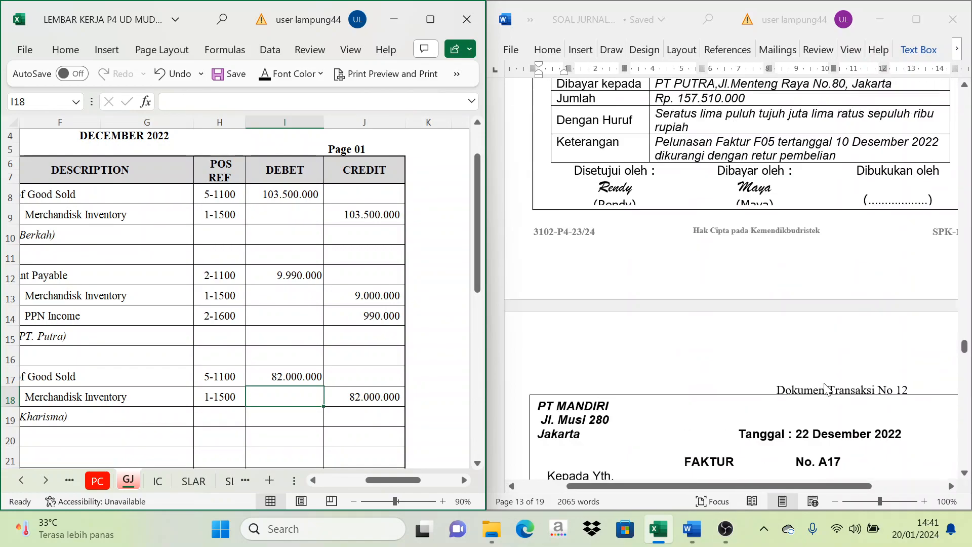
scroll(828, 386, up, 10)
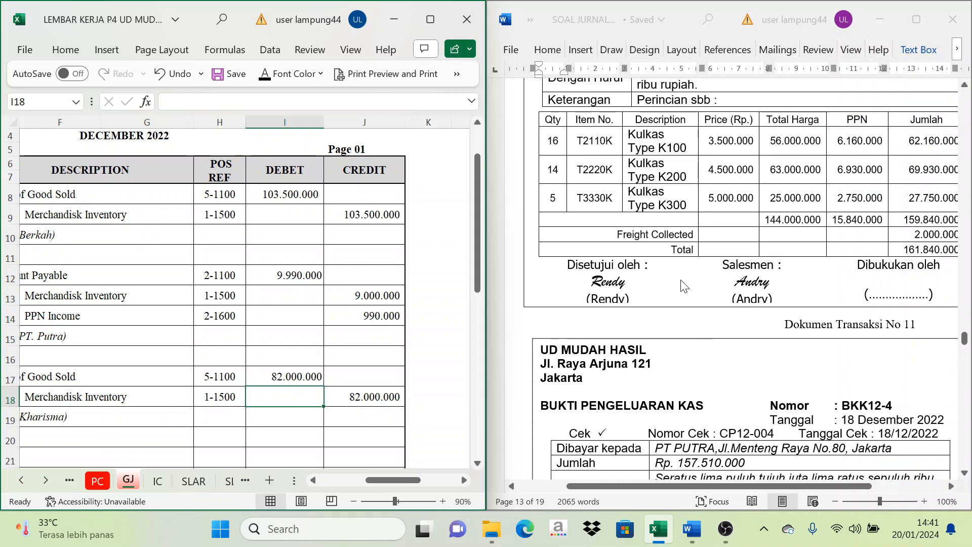
Step: Switch to the Excel workbook, maximize its window and display the general journal from its heading across all columns
click(431, 19)
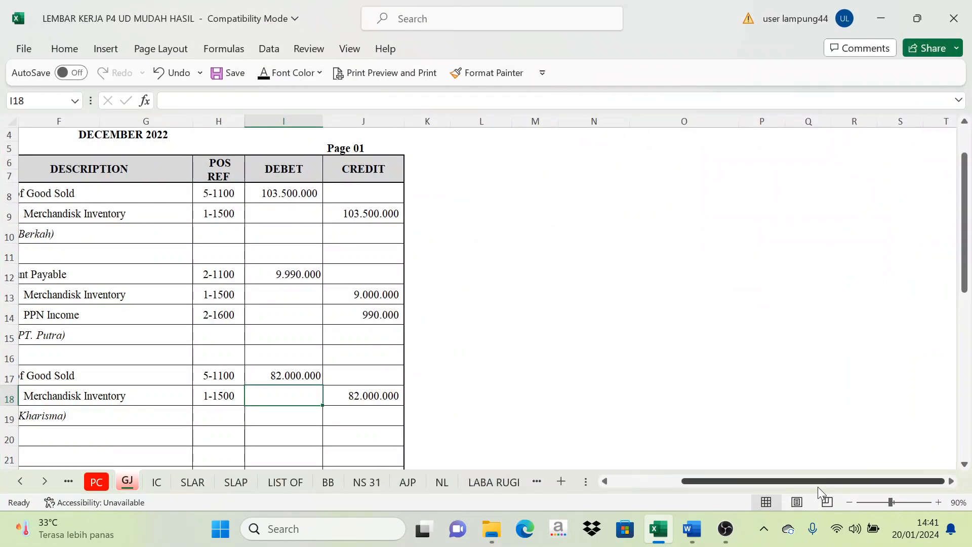
drag(816, 483, 714, 480)
scroll(588, 375, up, 2)
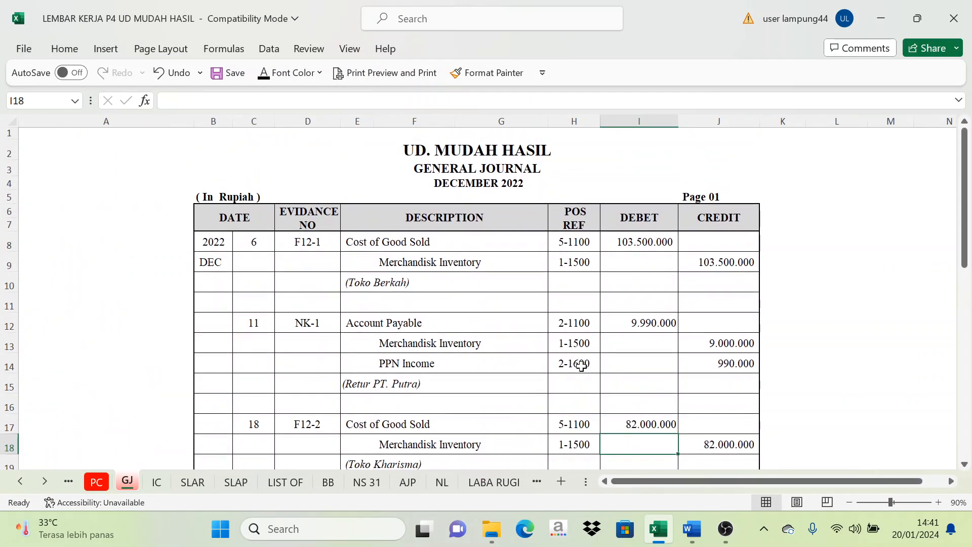